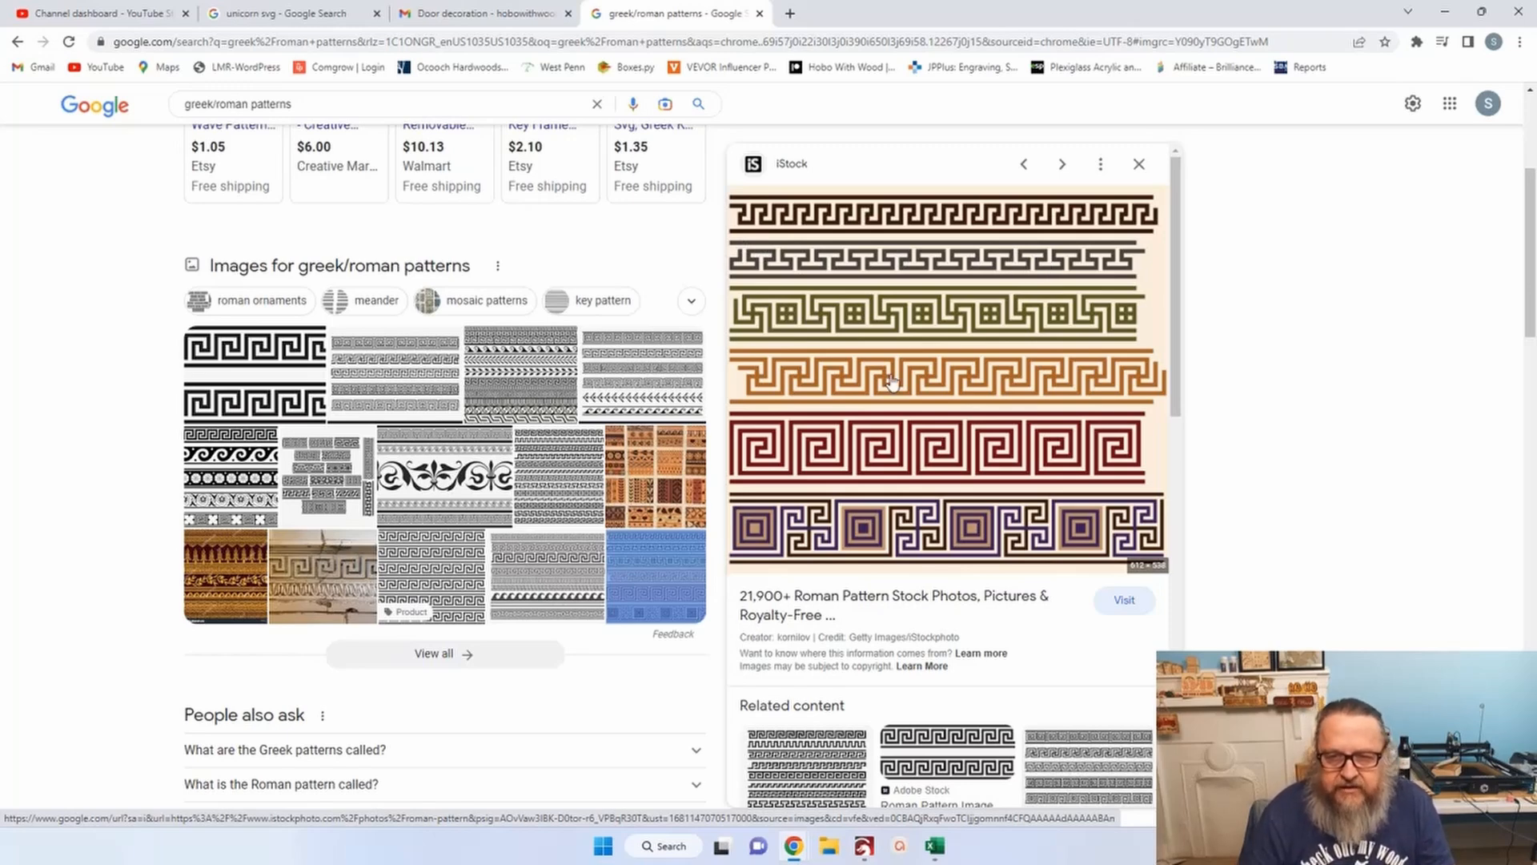
Switch to LightBurn and examine the square Greek key border, its gaps and its corners.
{"action": "left_click", "coordinate": [863, 845]}
{"action": "left_click", "coordinate": [671, 777]}
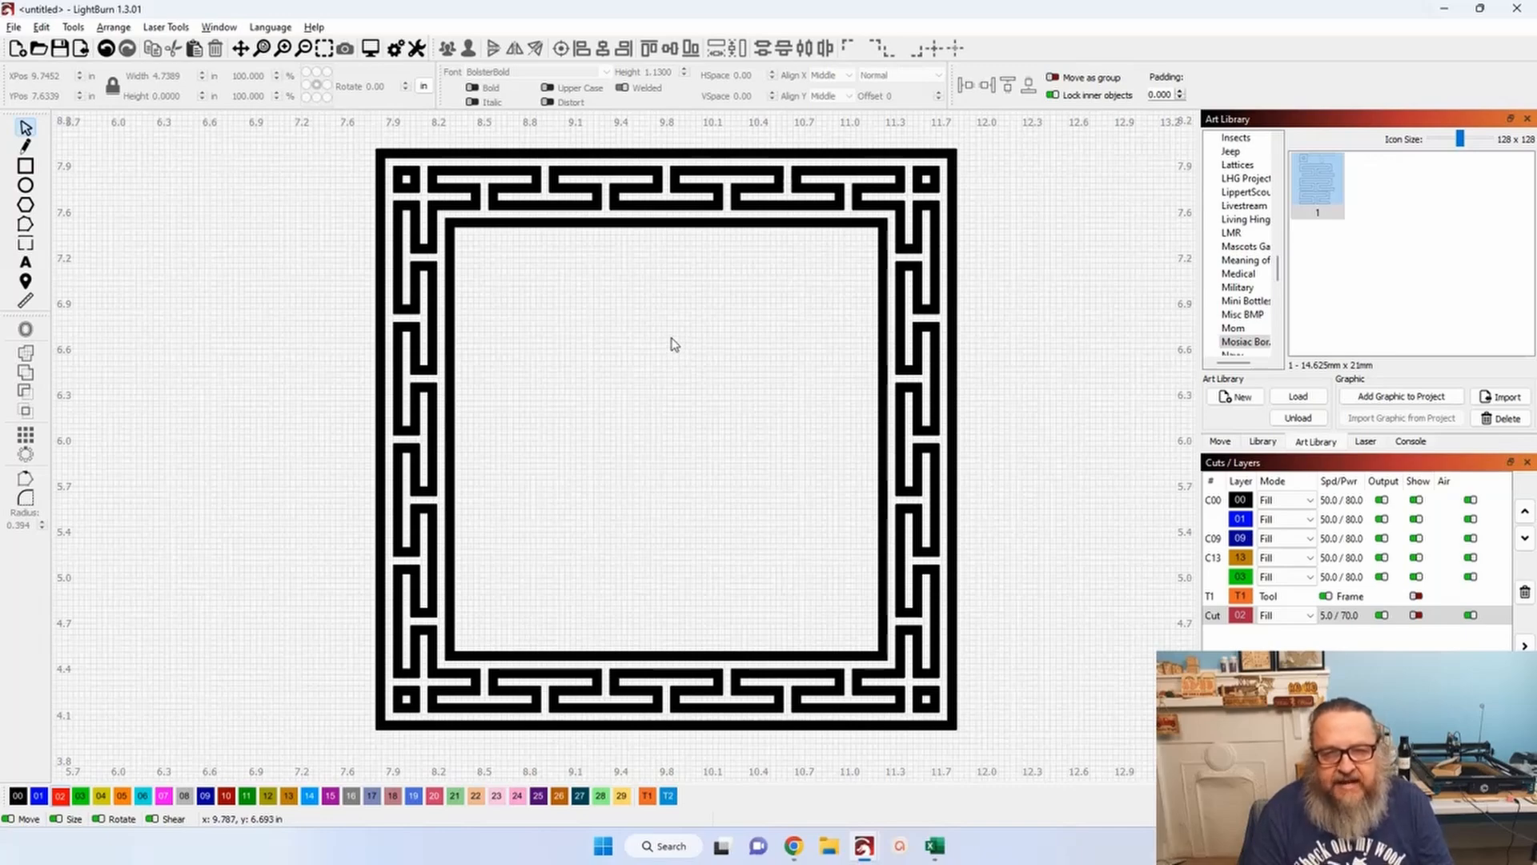
{"action": "left_click_drag", "start_coordinate": [672, 328], "coordinate": [672, 373]}
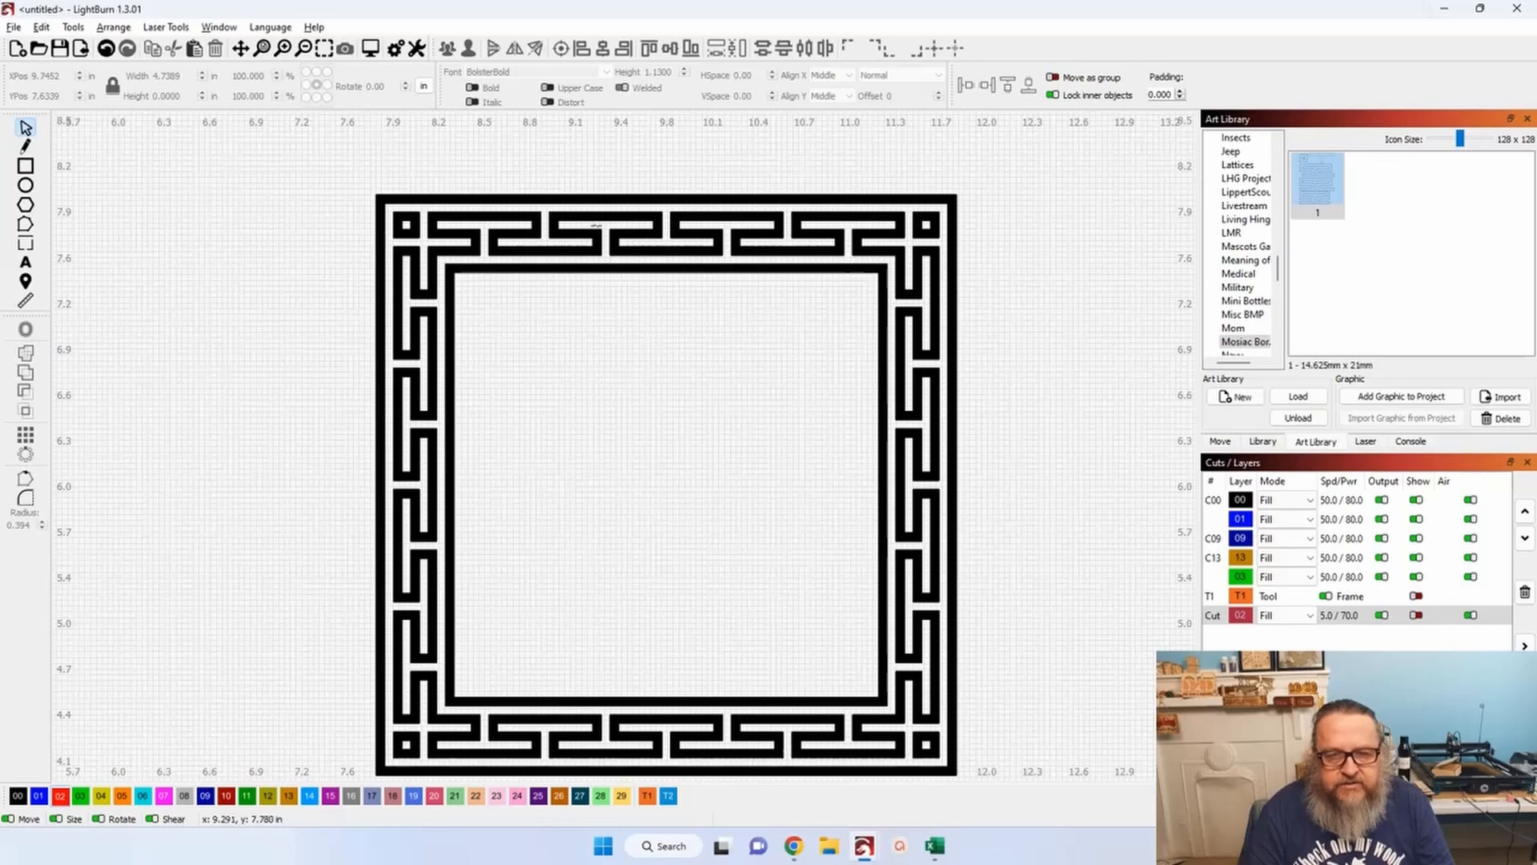
{"action": "scroll", "coordinate": [607, 230], "scroll_direction": "up", "scroll_amount": 8}
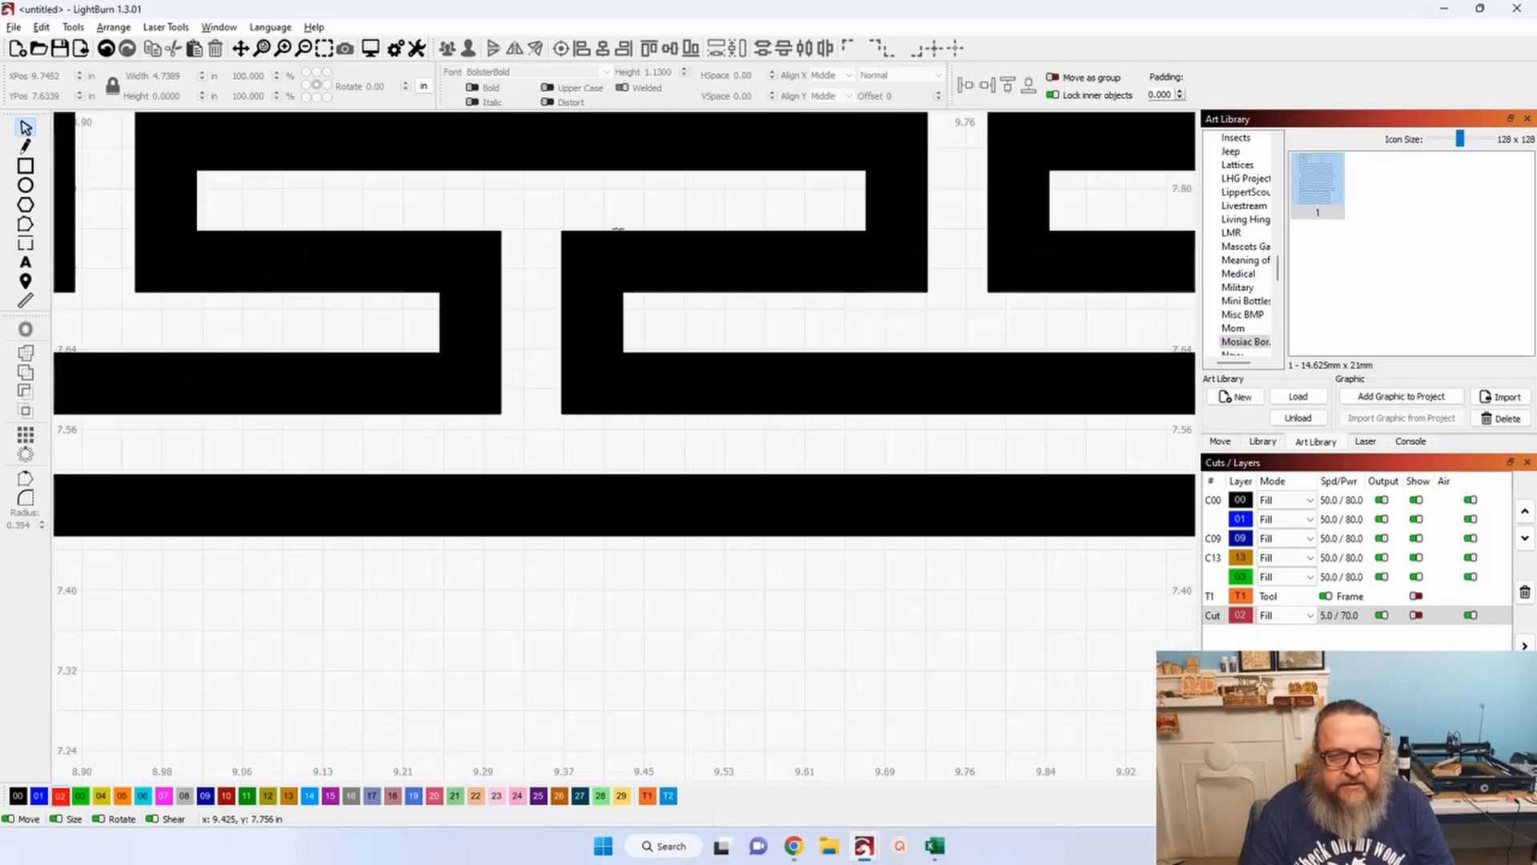
{"action": "left_click_drag", "start_coordinate": [588, 230], "coordinate": [713, 301]}
{"action": "scroll", "coordinate": [693, 298], "scroll_direction": "up", "scroll_amount": 4}
{"action": "scroll", "coordinate": [674, 302], "scroll_direction": "down", "scroll_amount": 2}
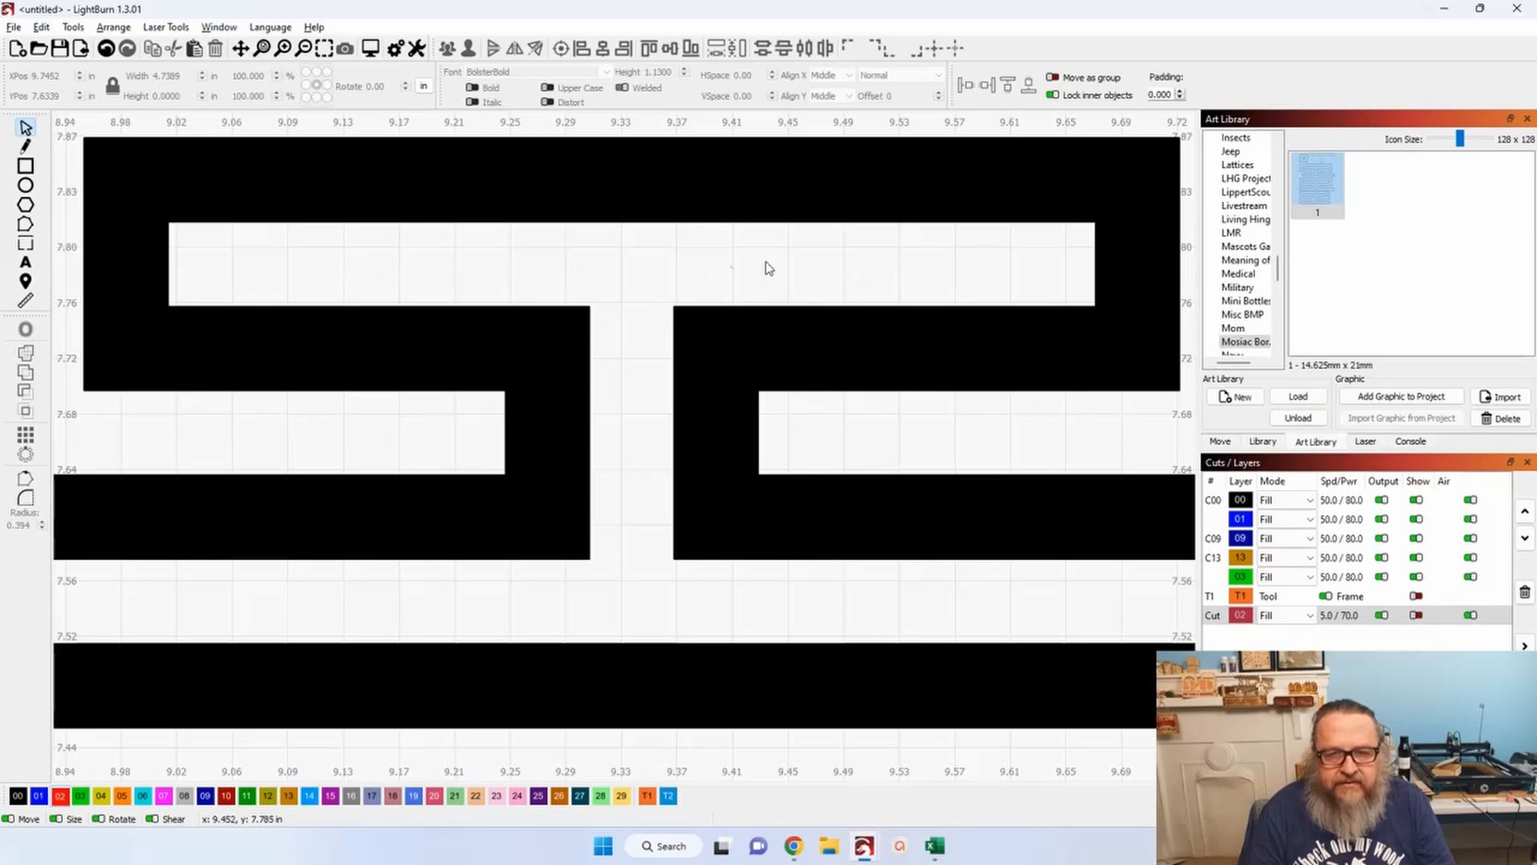
{"action": "scroll", "coordinate": [634, 542], "scroll_direction": "down", "scroll_amount": 2}
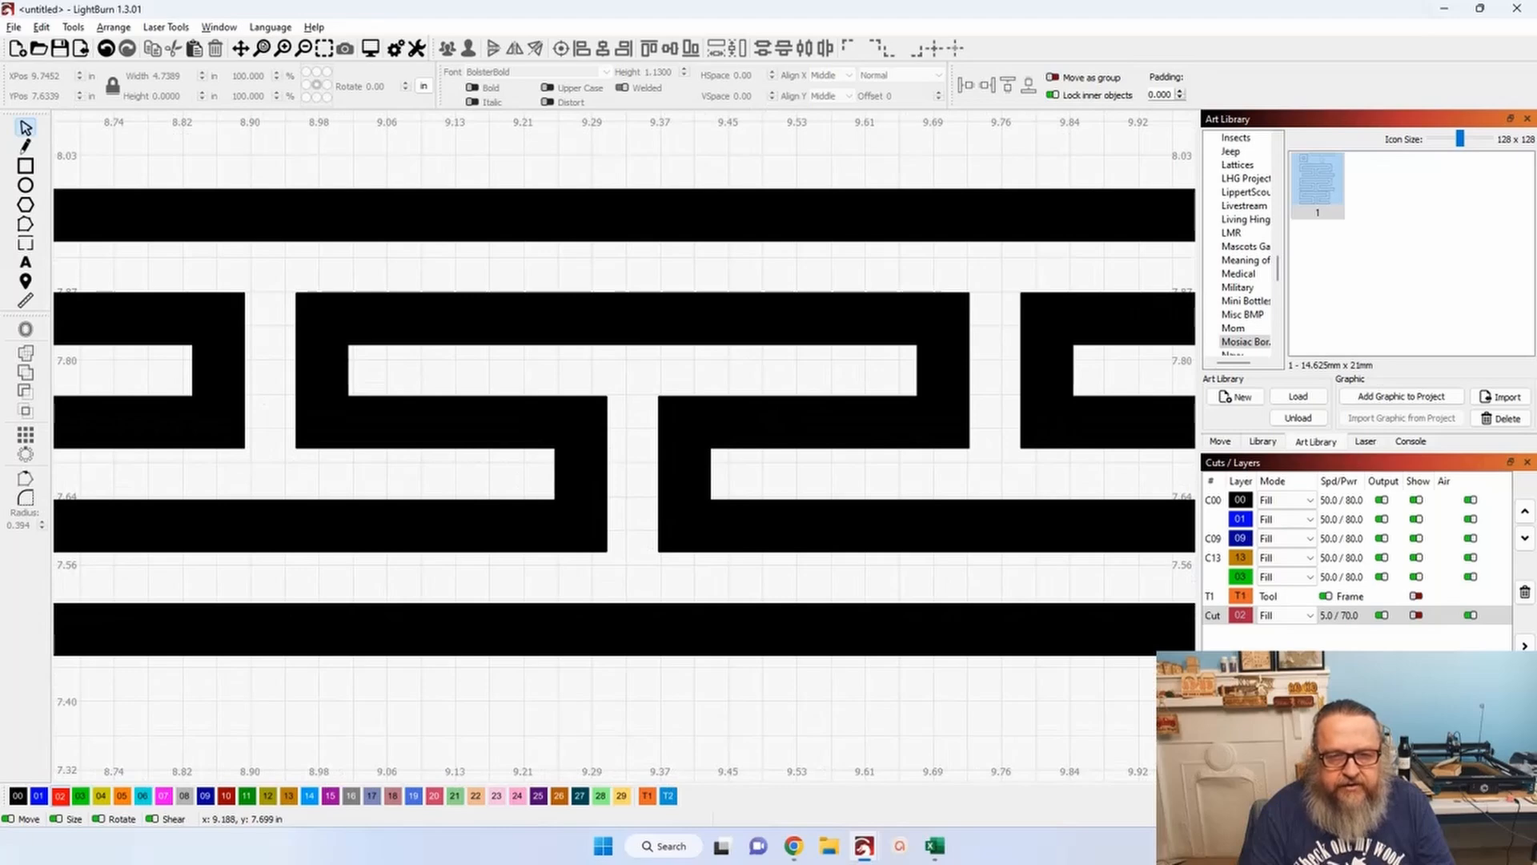
{"action": "scroll", "coordinate": [502, 446], "scroll_direction": "down", "scroll_amount": 1}
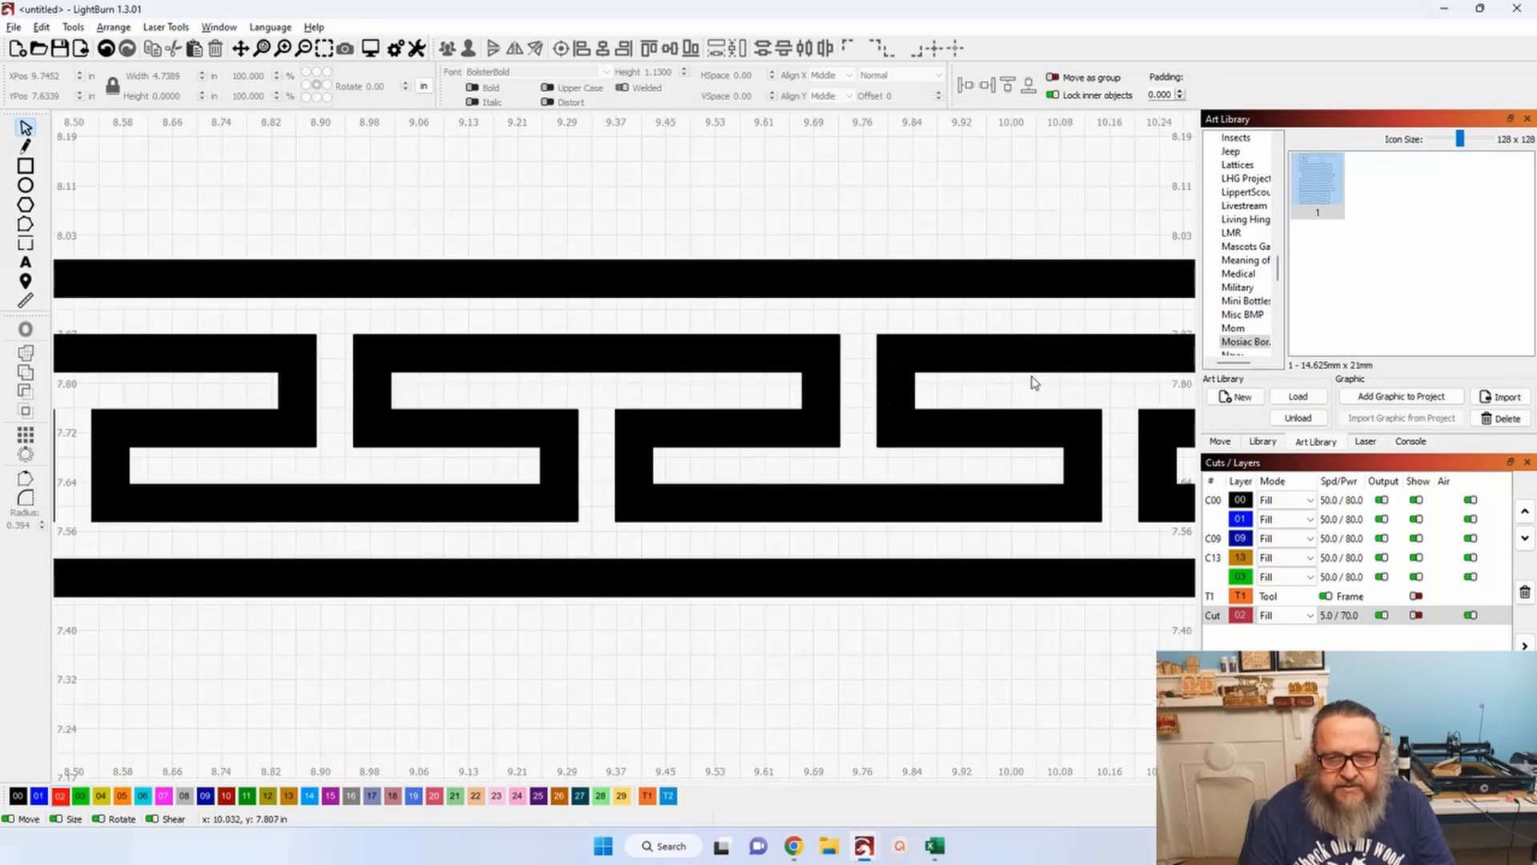
{"action": "left_click_drag", "start_coordinate": [1036, 420], "coordinate": [586, 393]}
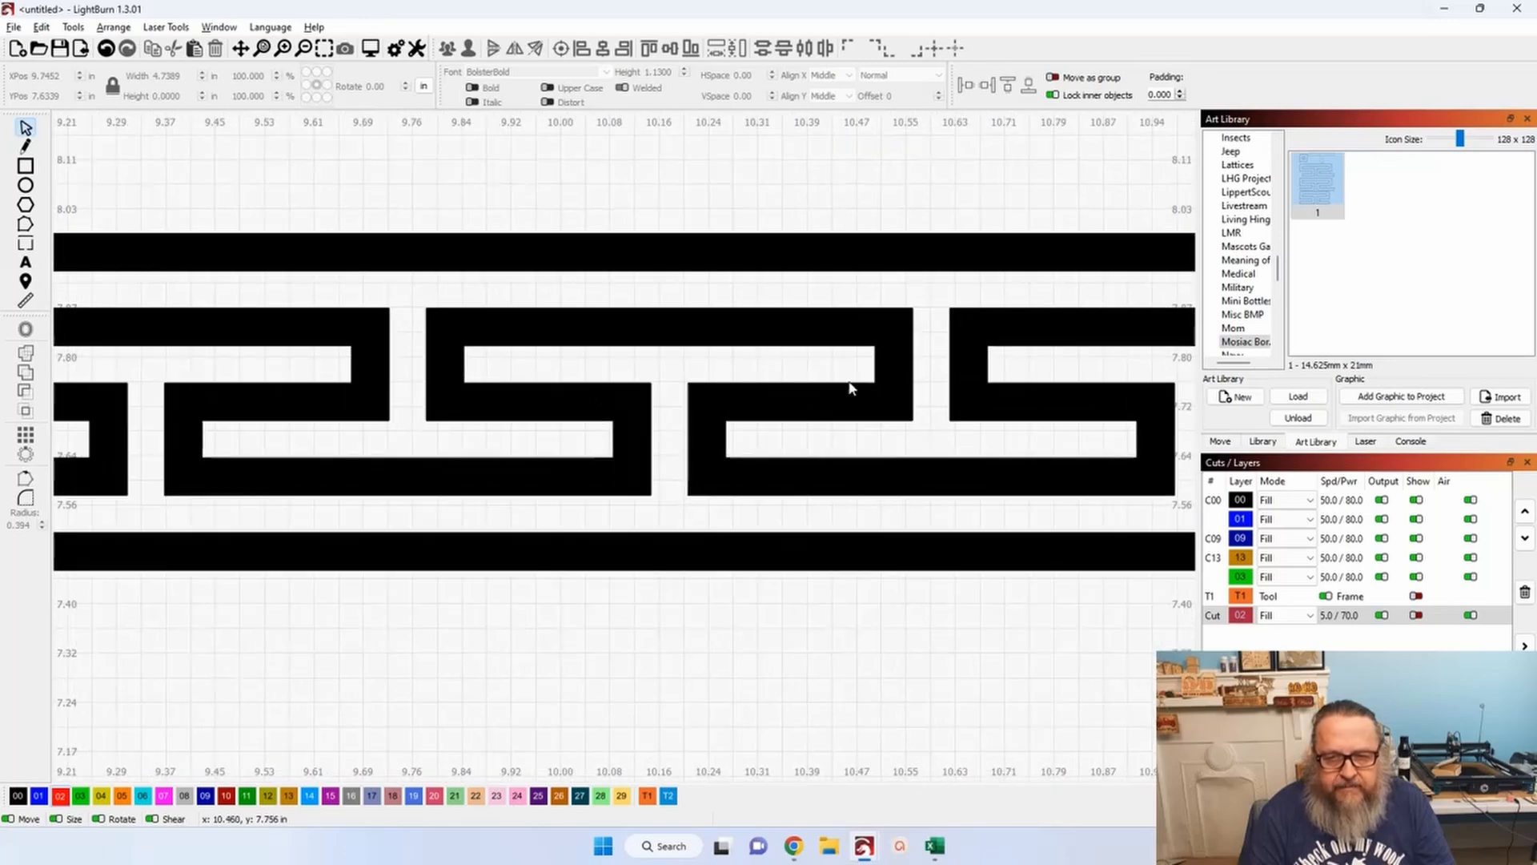
{"action": "left_click_drag", "start_coordinate": [850, 384], "coordinate": [543, 378]}
{"action": "scroll", "coordinate": [560, 378], "scroll_direction": "down", "scroll_amount": 2}
{"action": "scroll", "coordinate": [623, 440], "scroll_direction": "down", "scroll_amount": 4}
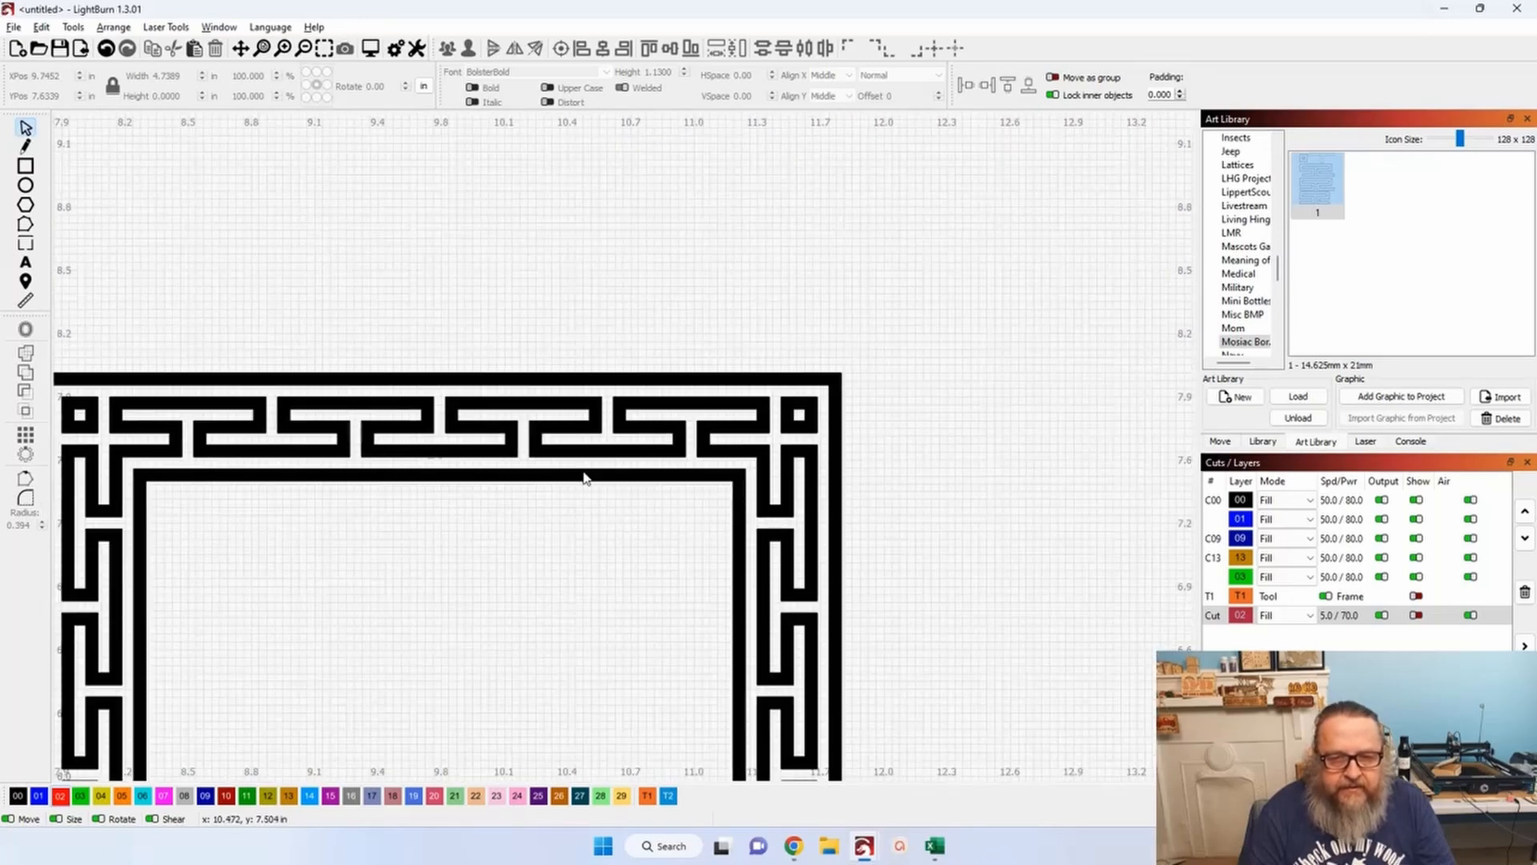
{"action": "left_click_drag", "start_coordinate": [617, 590], "coordinate": [669, 421]}
{"action": "scroll", "coordinate": [669, 421], "scroll_direction": "down", "scroll_amount": 1}
{"action": "scroll", "coordinate": [669, 421], "scroll_direction": "up", "scroll_amount": 1}
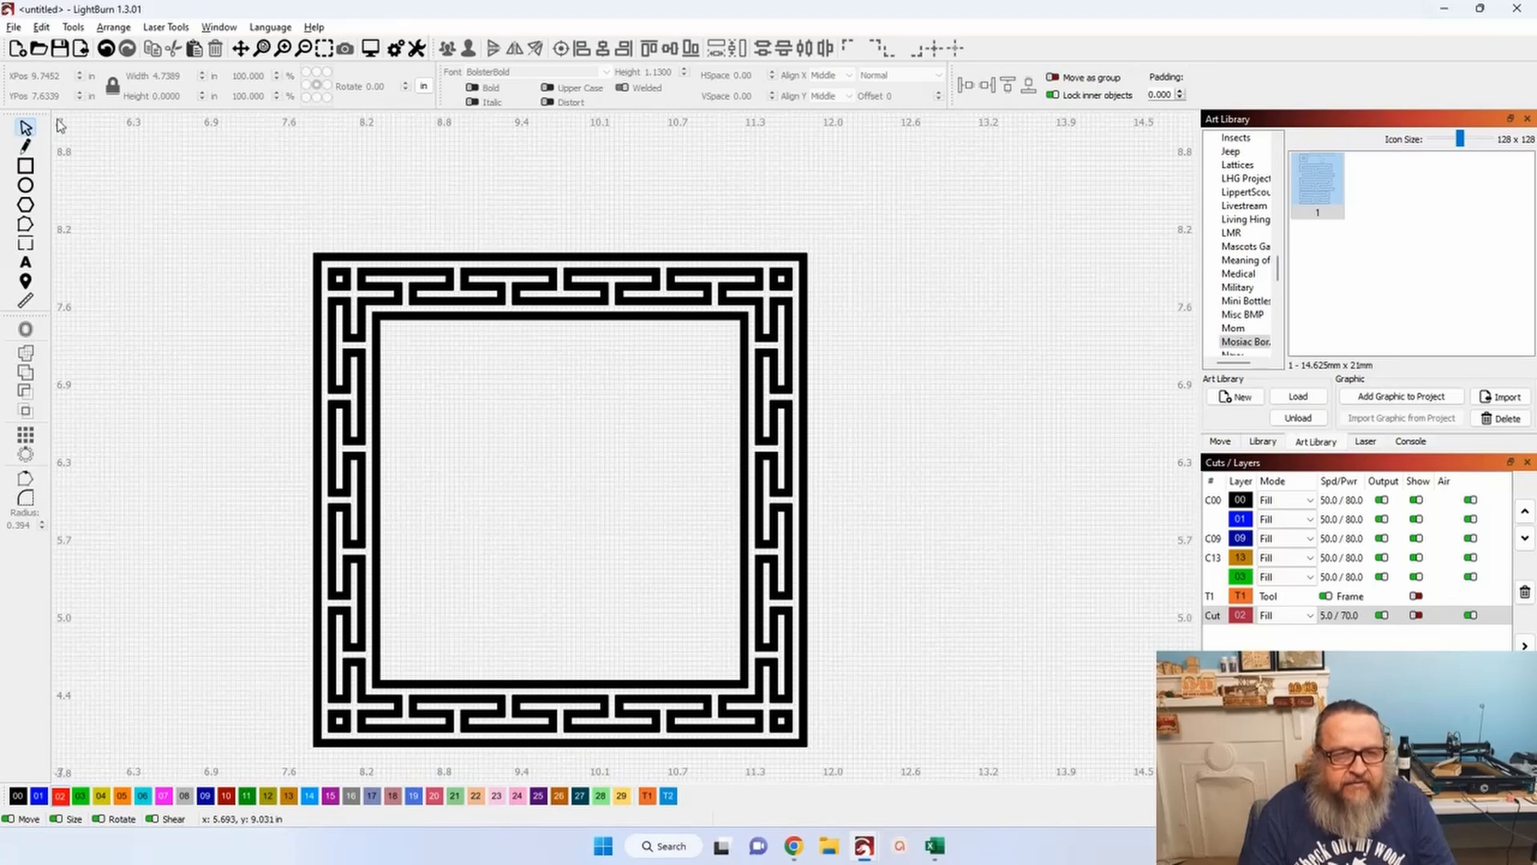
Ungroup the Greek key border and delete the outer square frame around it.
{"action": "left_click", "coordinate": [359, 263]}
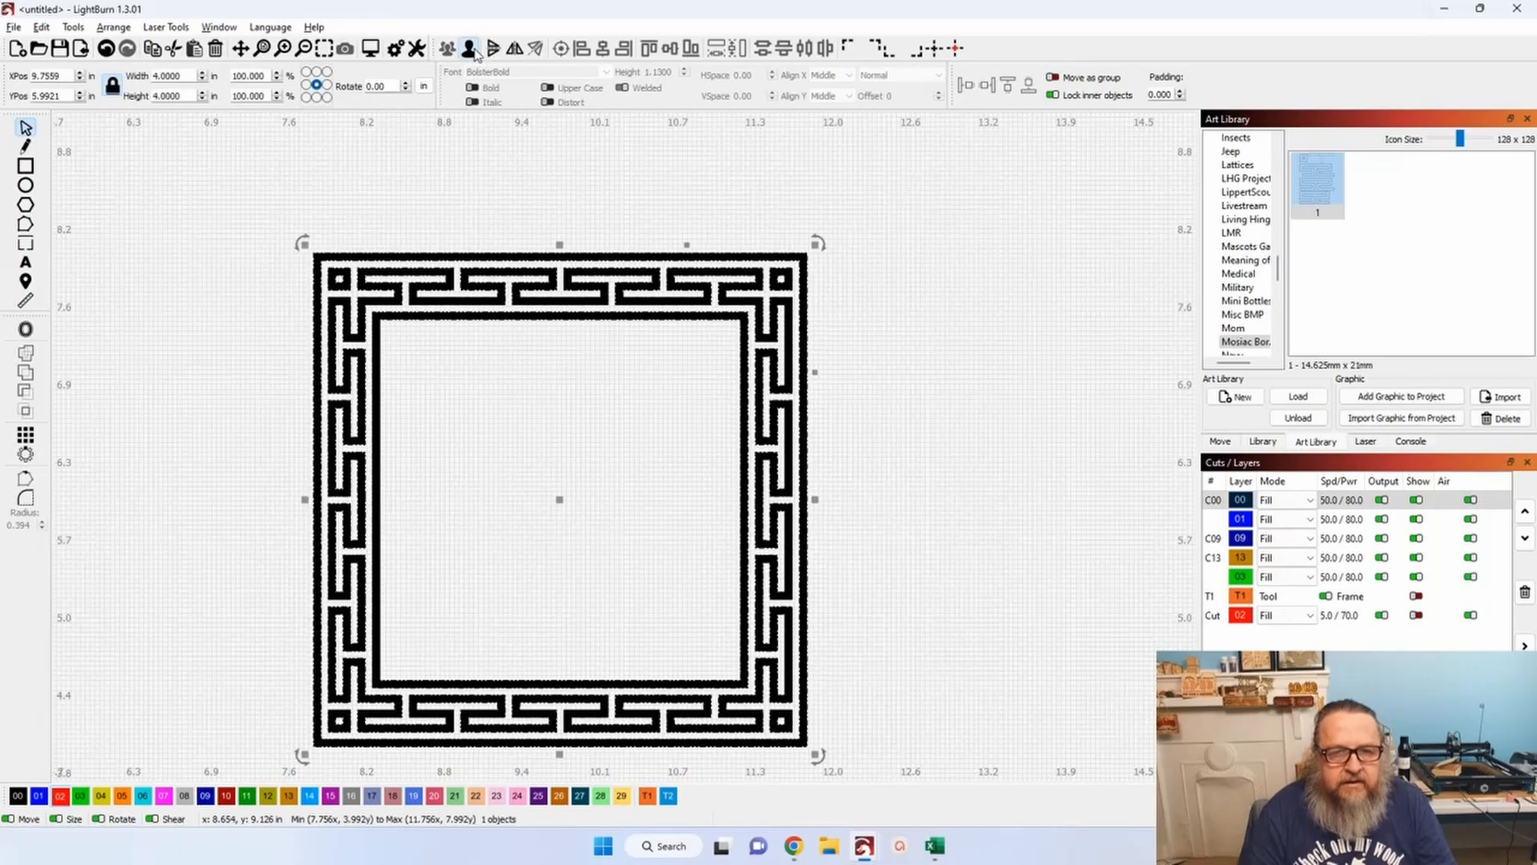
{"action": "left_click", "coordinate": [554, 157]}
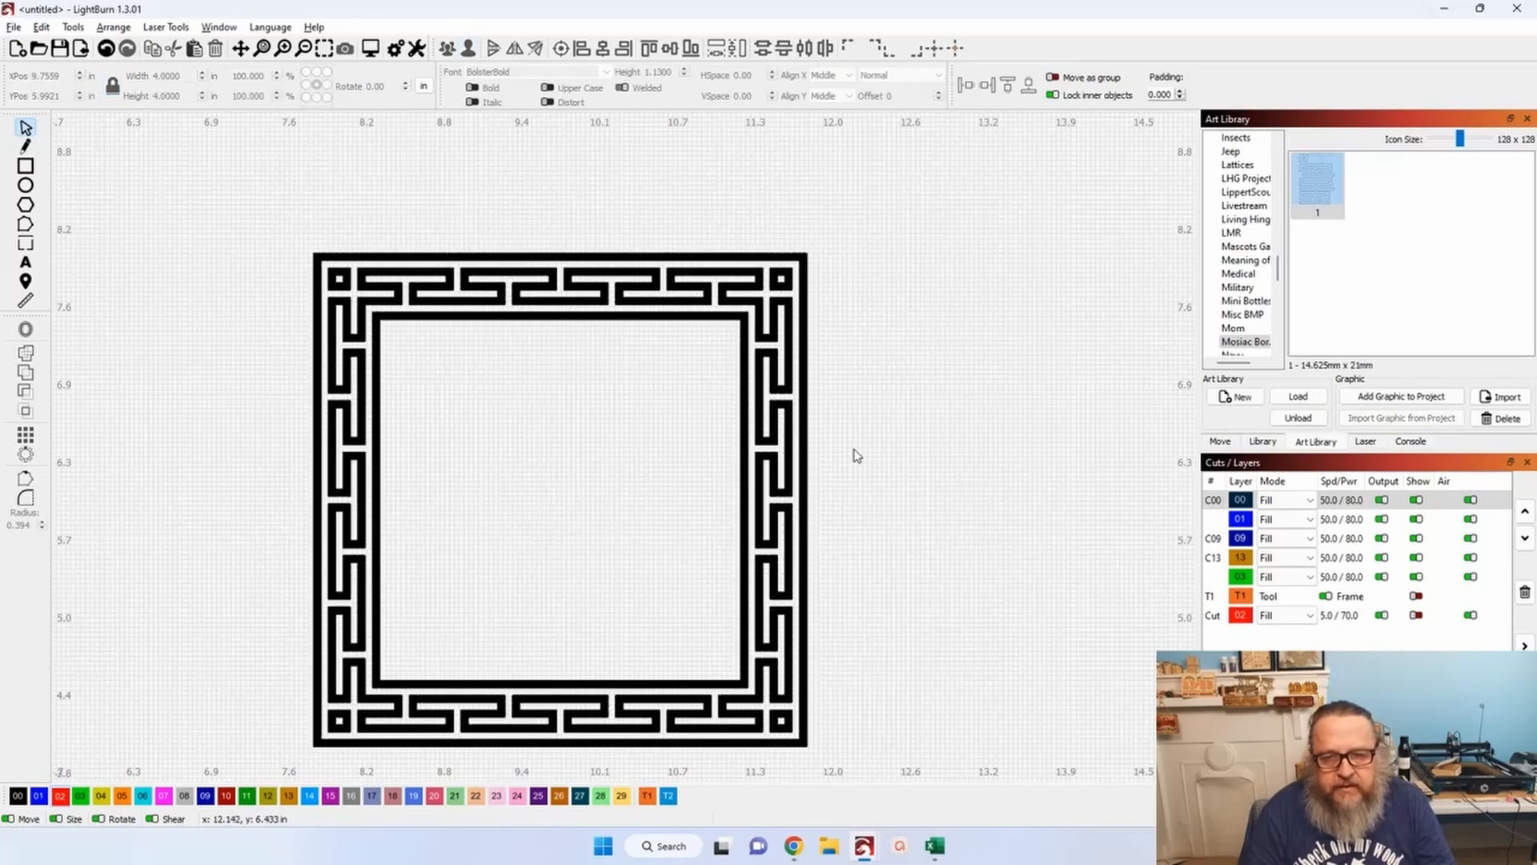
{"action": "scroll", "coordinate": [833, 376], "scroll_direction": "up", "scroll_amount": 2}
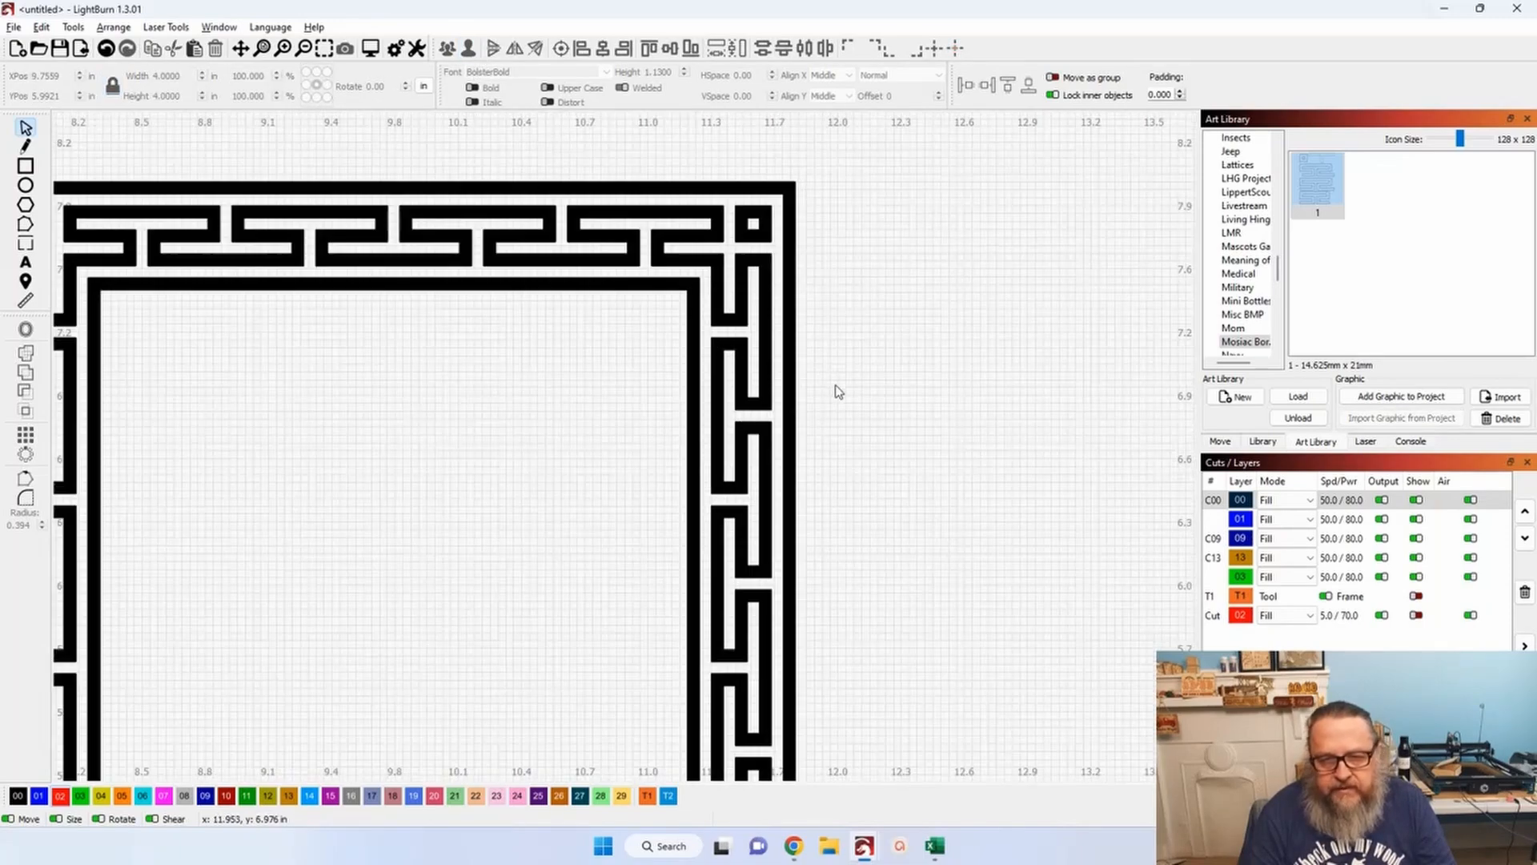
{"action": "left_click_drag", "start_coordinate": [823, 384], "coordinate": [782, 373]}
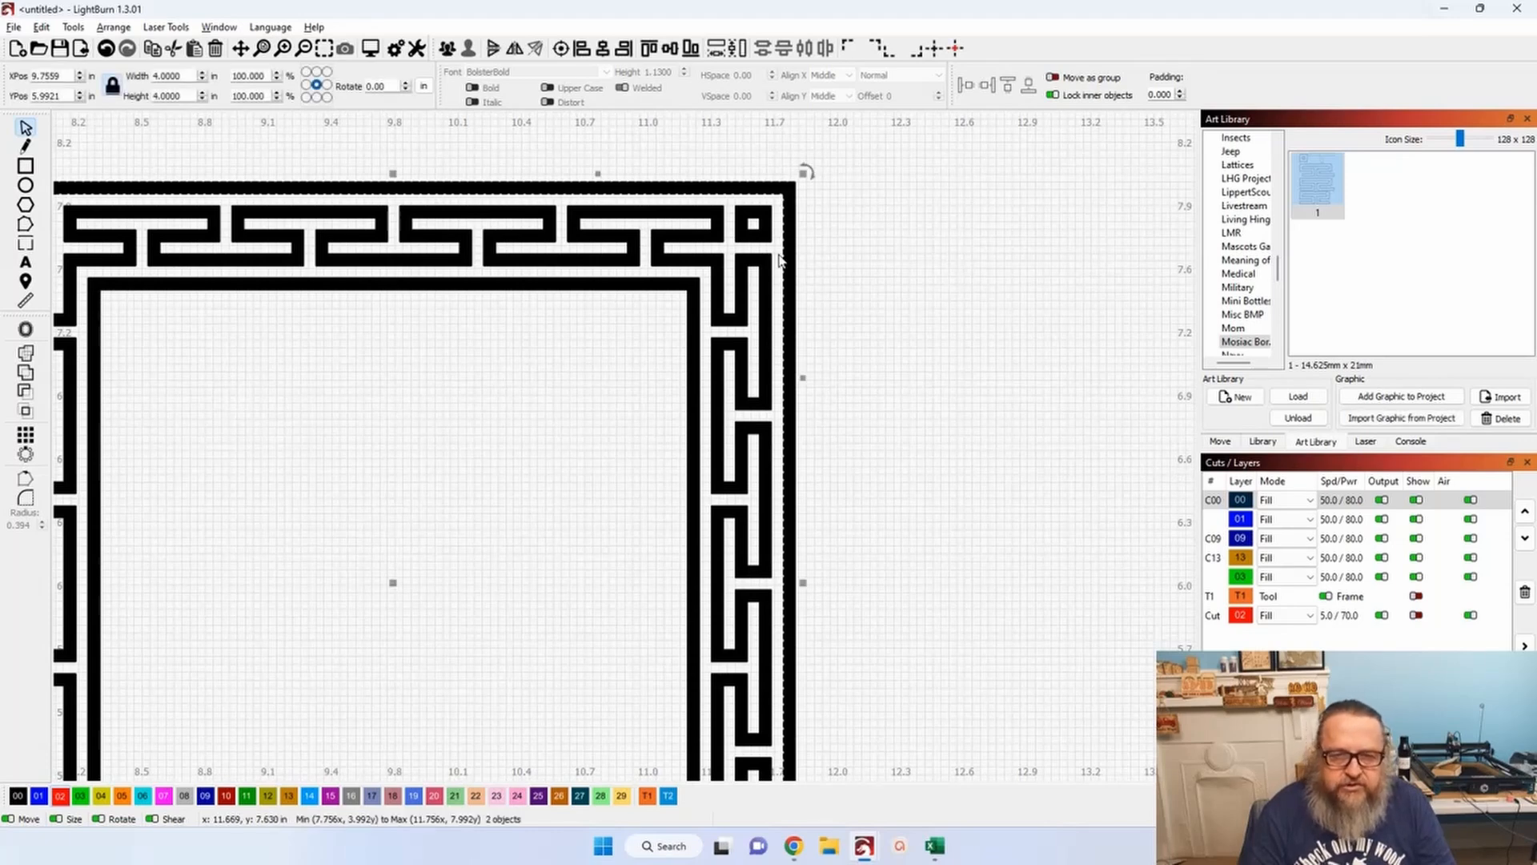
{"action": "scroll", "coordinate": [781, 255], "scroll_direction": "down", "scroll_amount": 2}
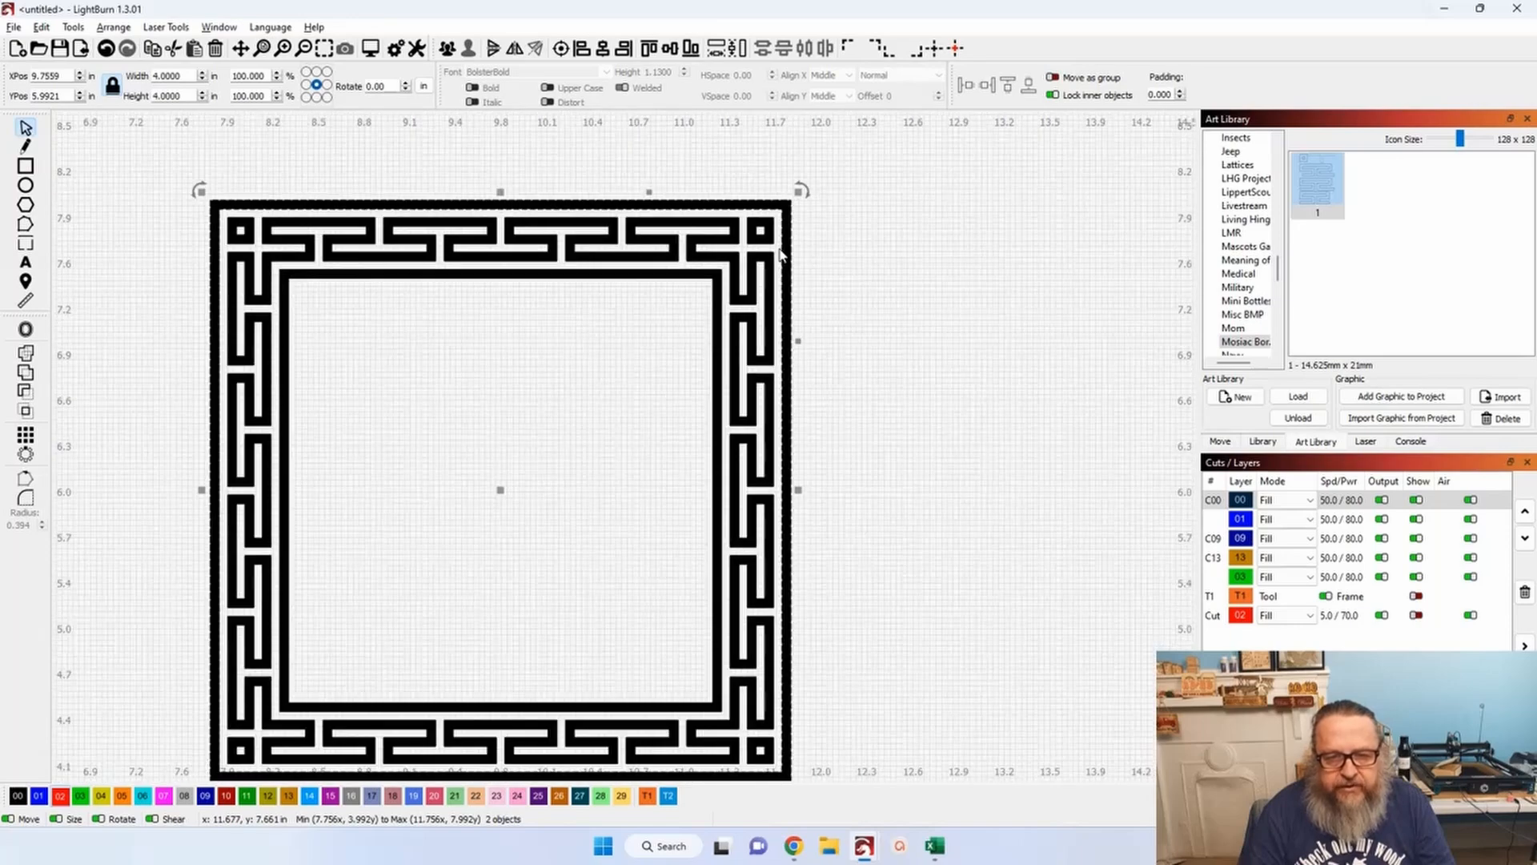
{"action": "left_click", "coordinate": [612, 406]}
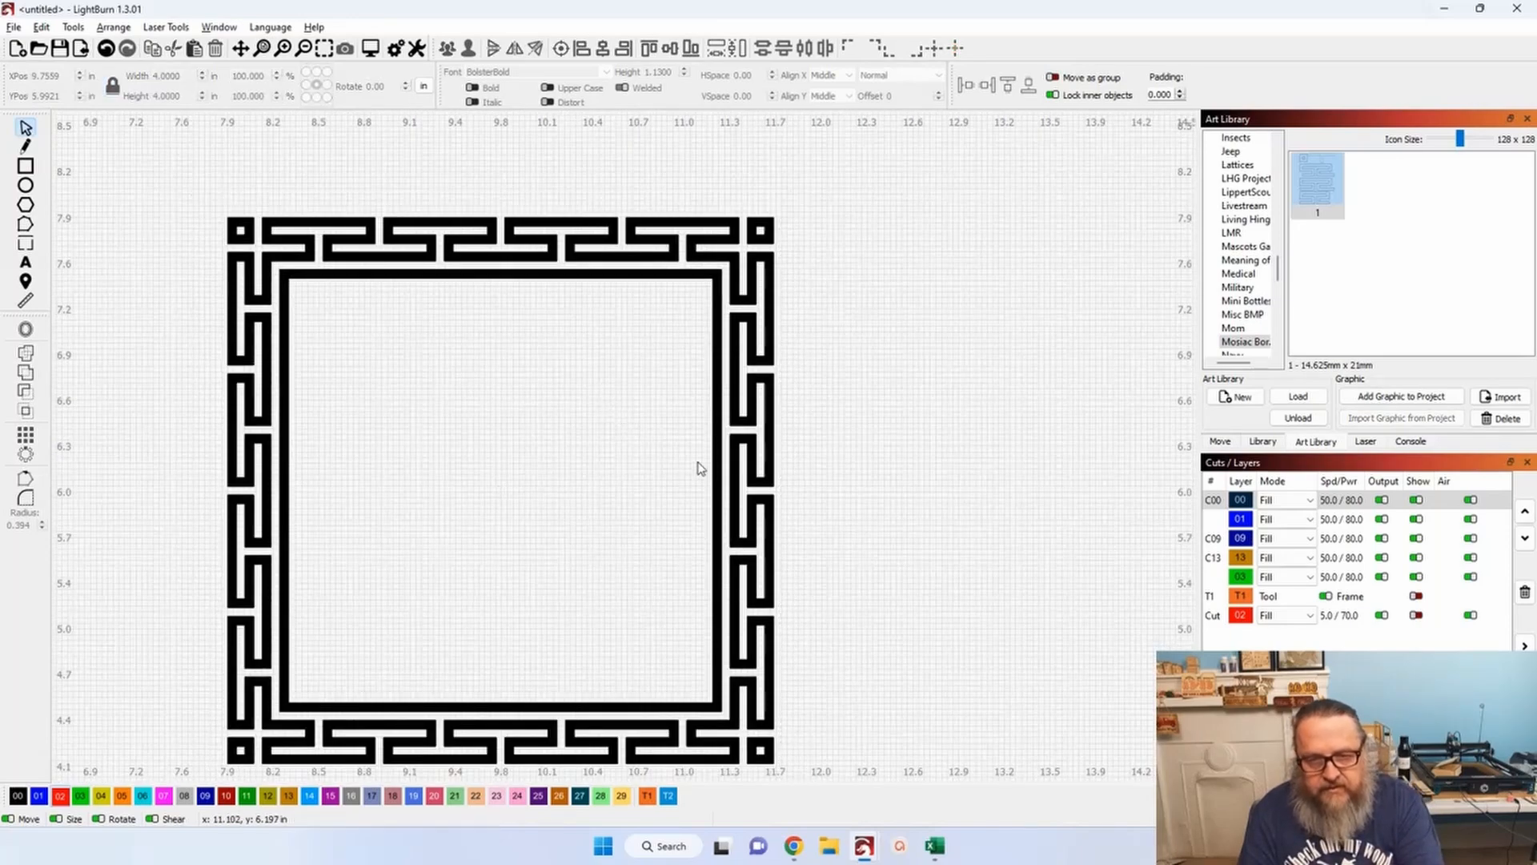
Delete the inner square frame inside the Greek key border.
{"action": "scroll", "coordinate": [725, 448], "scroll_direction": "up", "scroll_amount": 2}
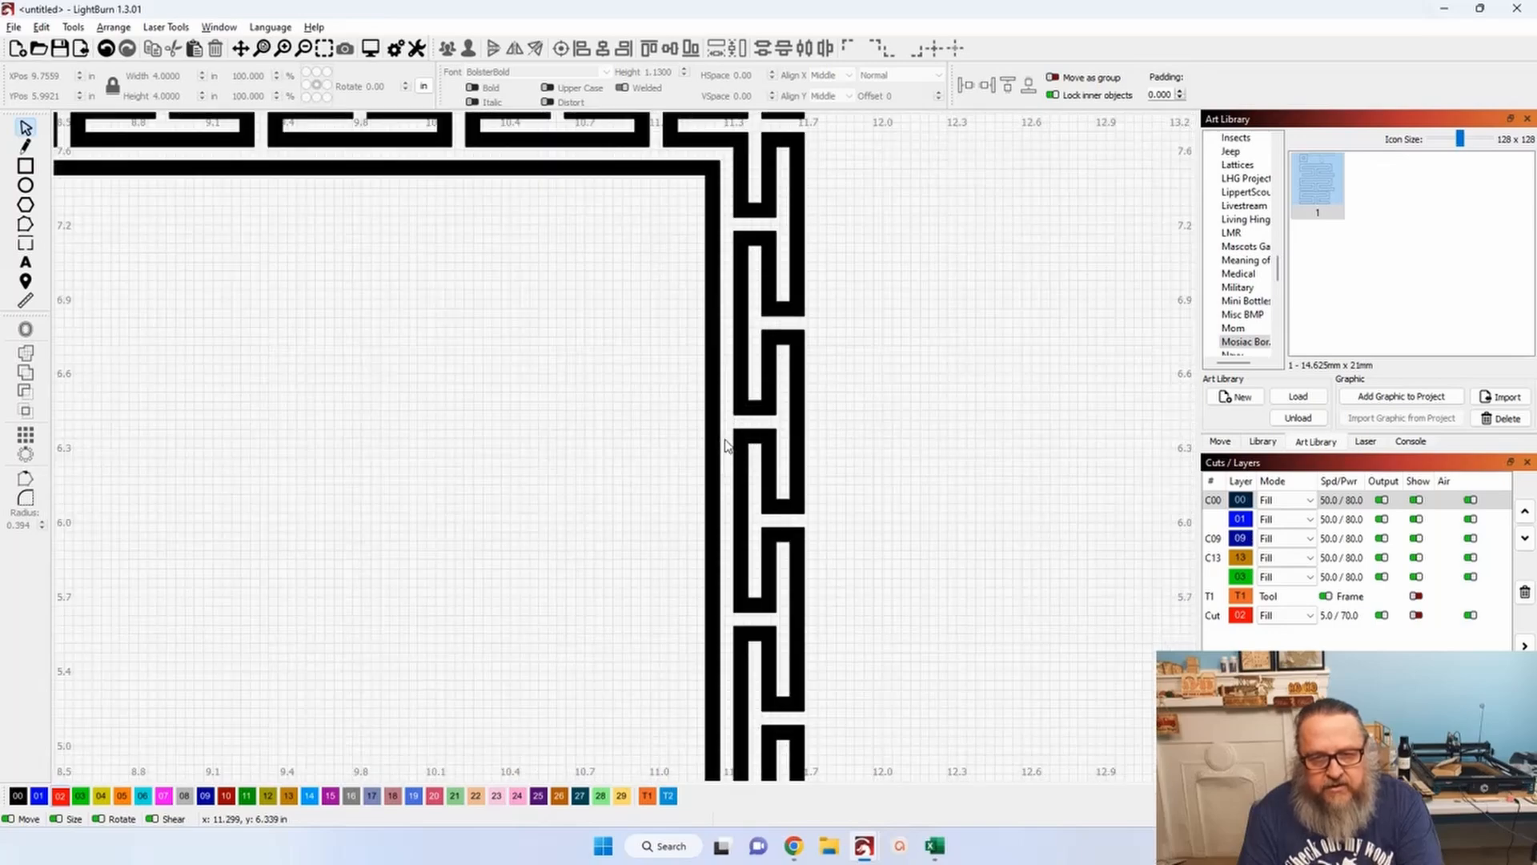
{"action": "left_click", "coordinate": [695, 437]}
{"action": "scroll", "coordinate": [695, 437], "scroll_direction": "down", "scroll_amount": 2}
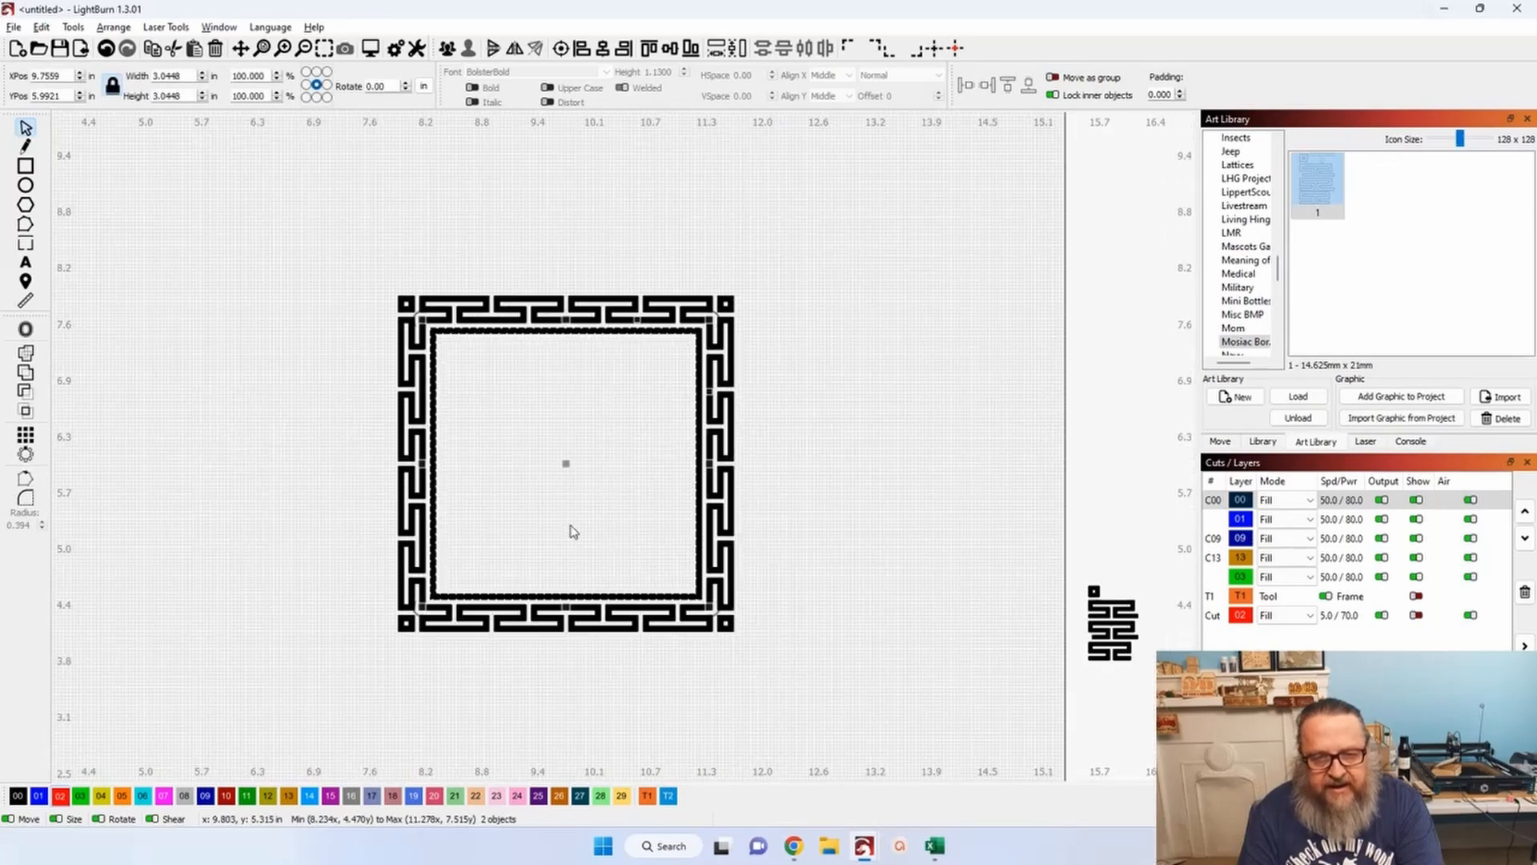
{"action": "left_click", "coordinate": [567, 545]}
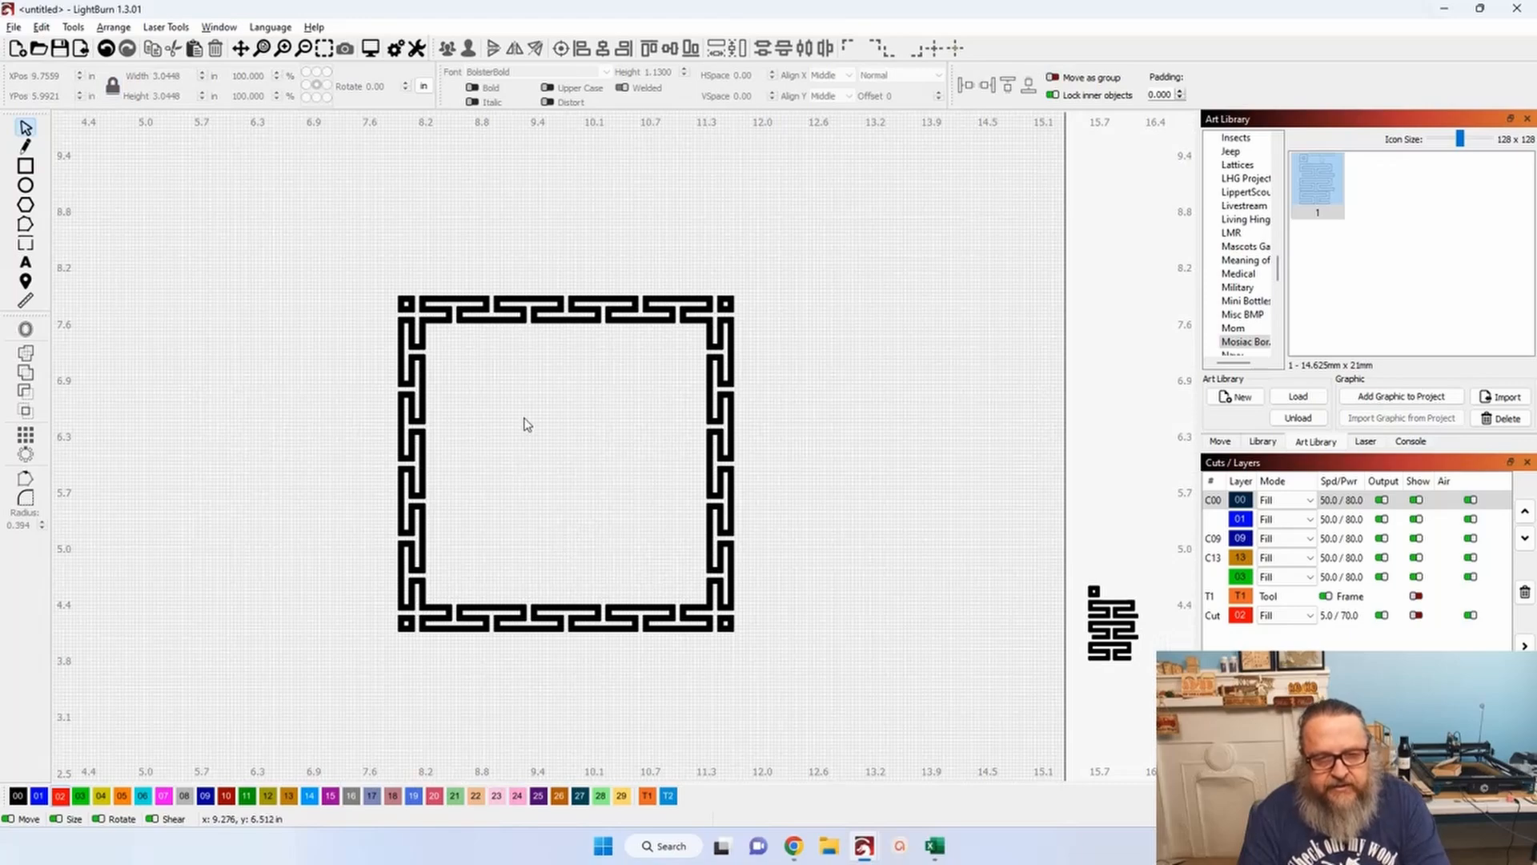
Delete the small squares at the upper-right and lower-right corners of the key border.
{"action": "scroll", "coordinate": [531, 367], "scroll_direction": "up", "scroll_amount": 2}
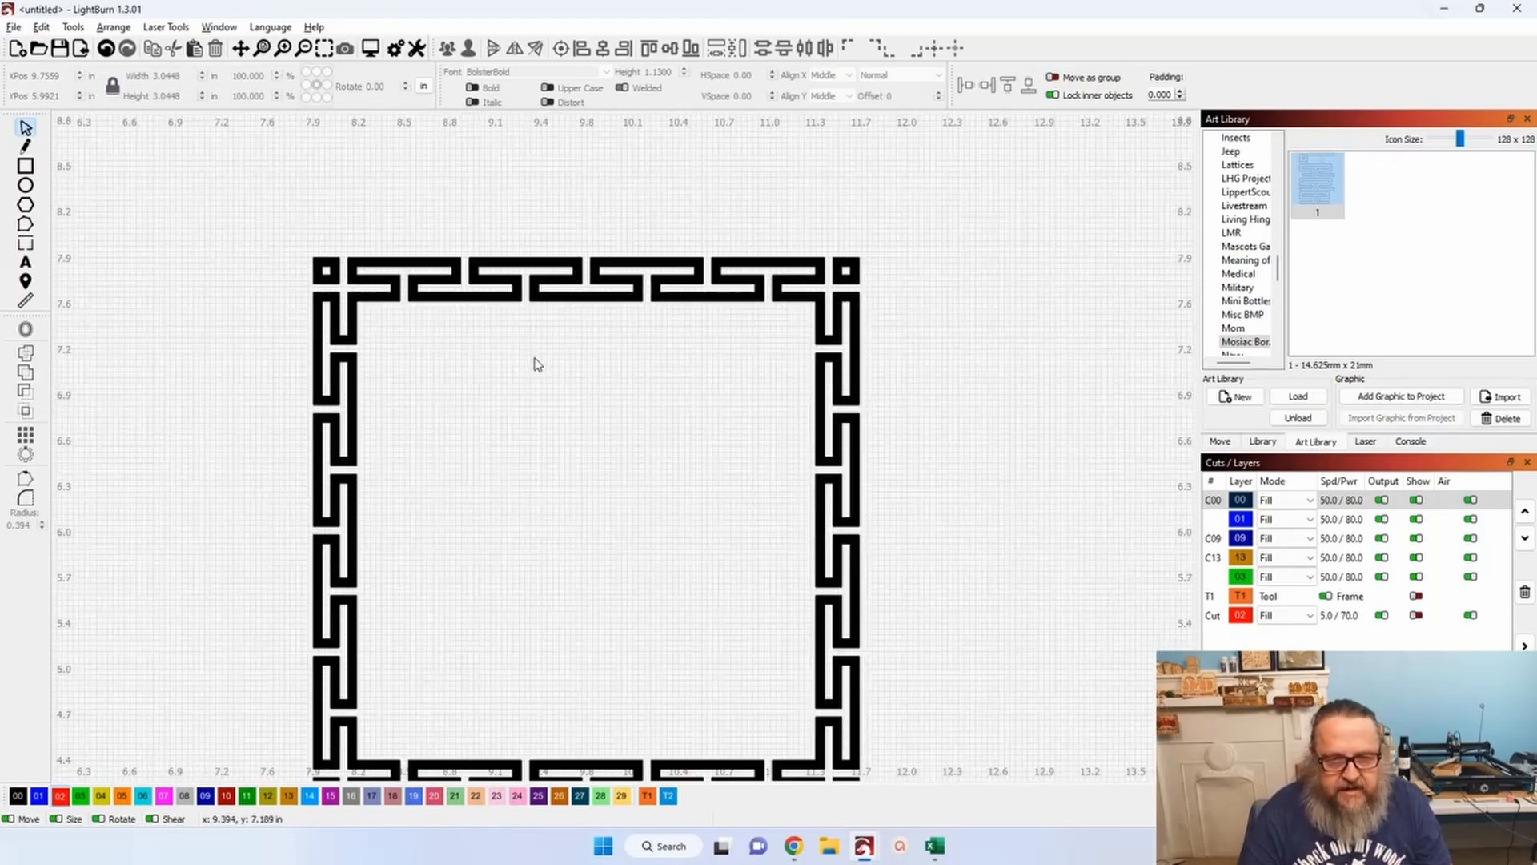
{"action": "scroll", "coordinate": [409, 297], "scroll_direction": "up", "scroll_amount": 3}
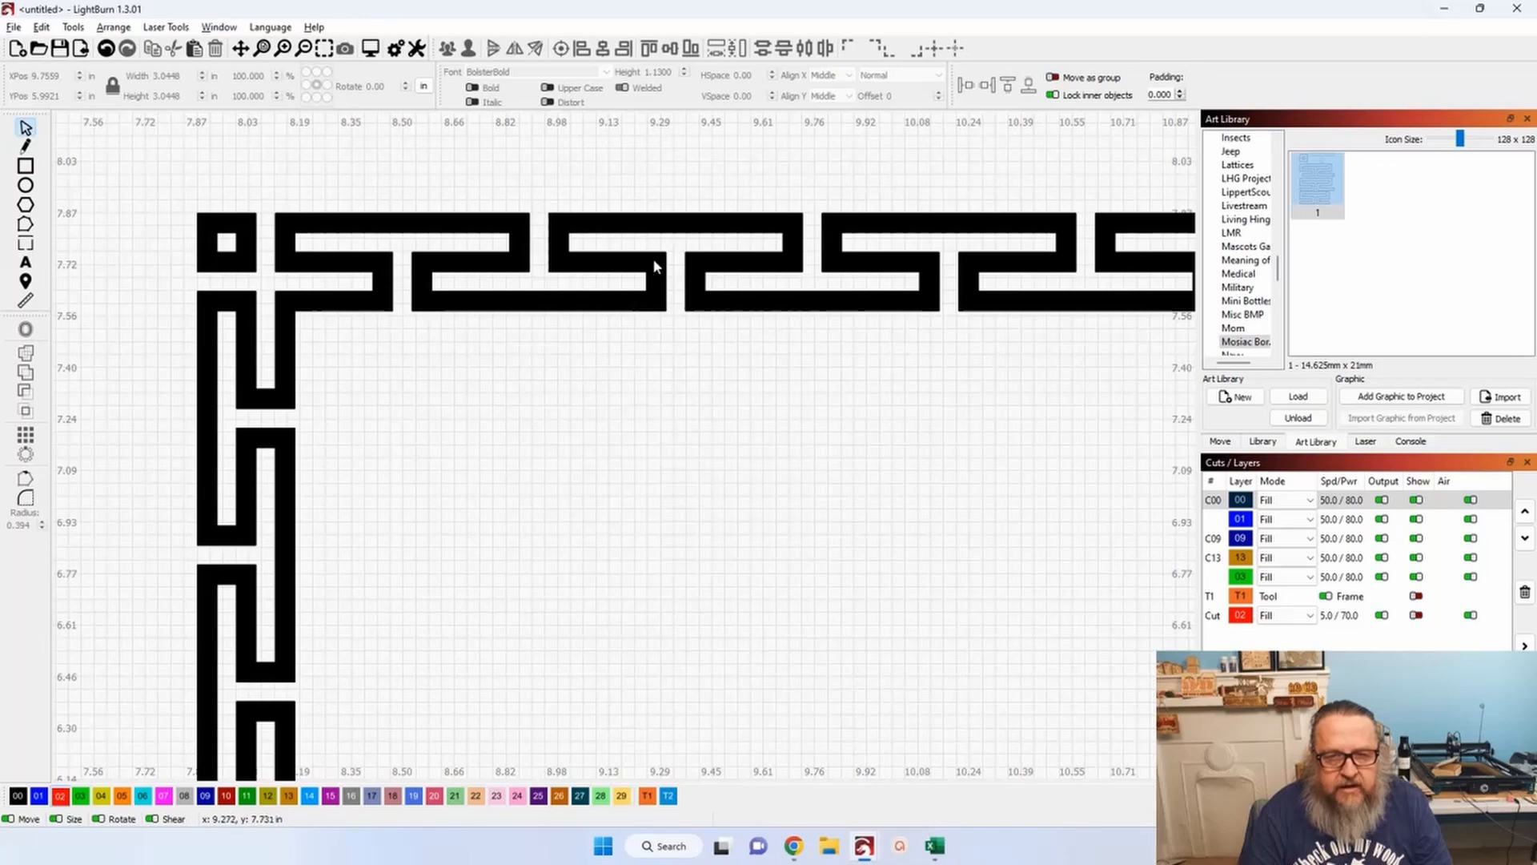
{"action": "scroll", "coordinate": [823, 504], "scroll_direction": "down", "scroll_amount": 2}
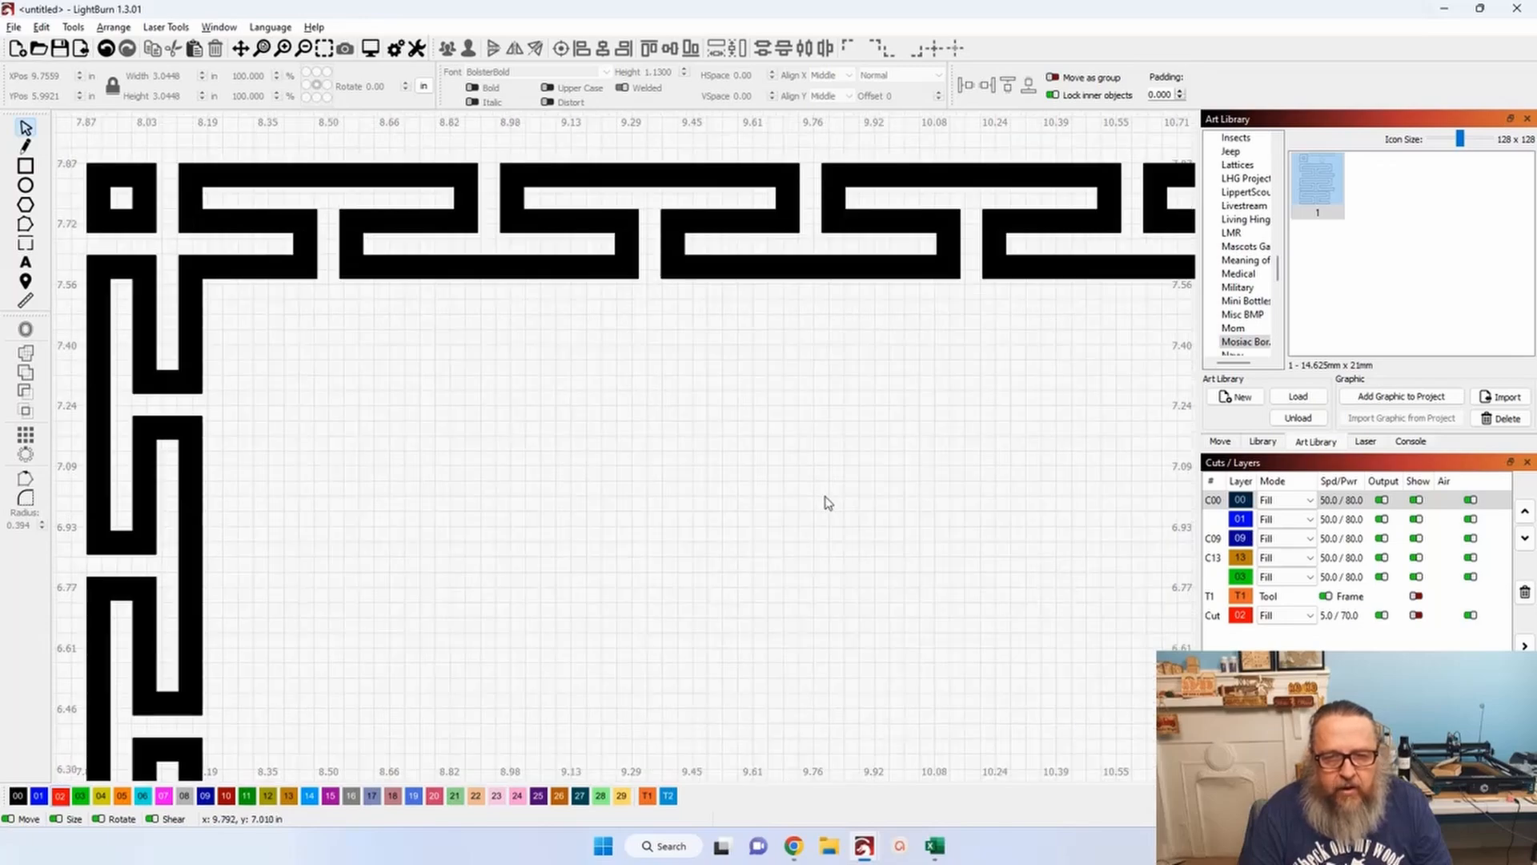
{"action": "scroll", "coordinate": [602, 461], "scroll_direction": "down", "scroll_amount": 2}
{"action": "left_click_drag", "start_coordinate": [573, 633], "coordinate": [603, 474]}
{"action": "scroll", "coordinate": [588, 417], "scroll_direction": "down", "scroll_amount": 1}
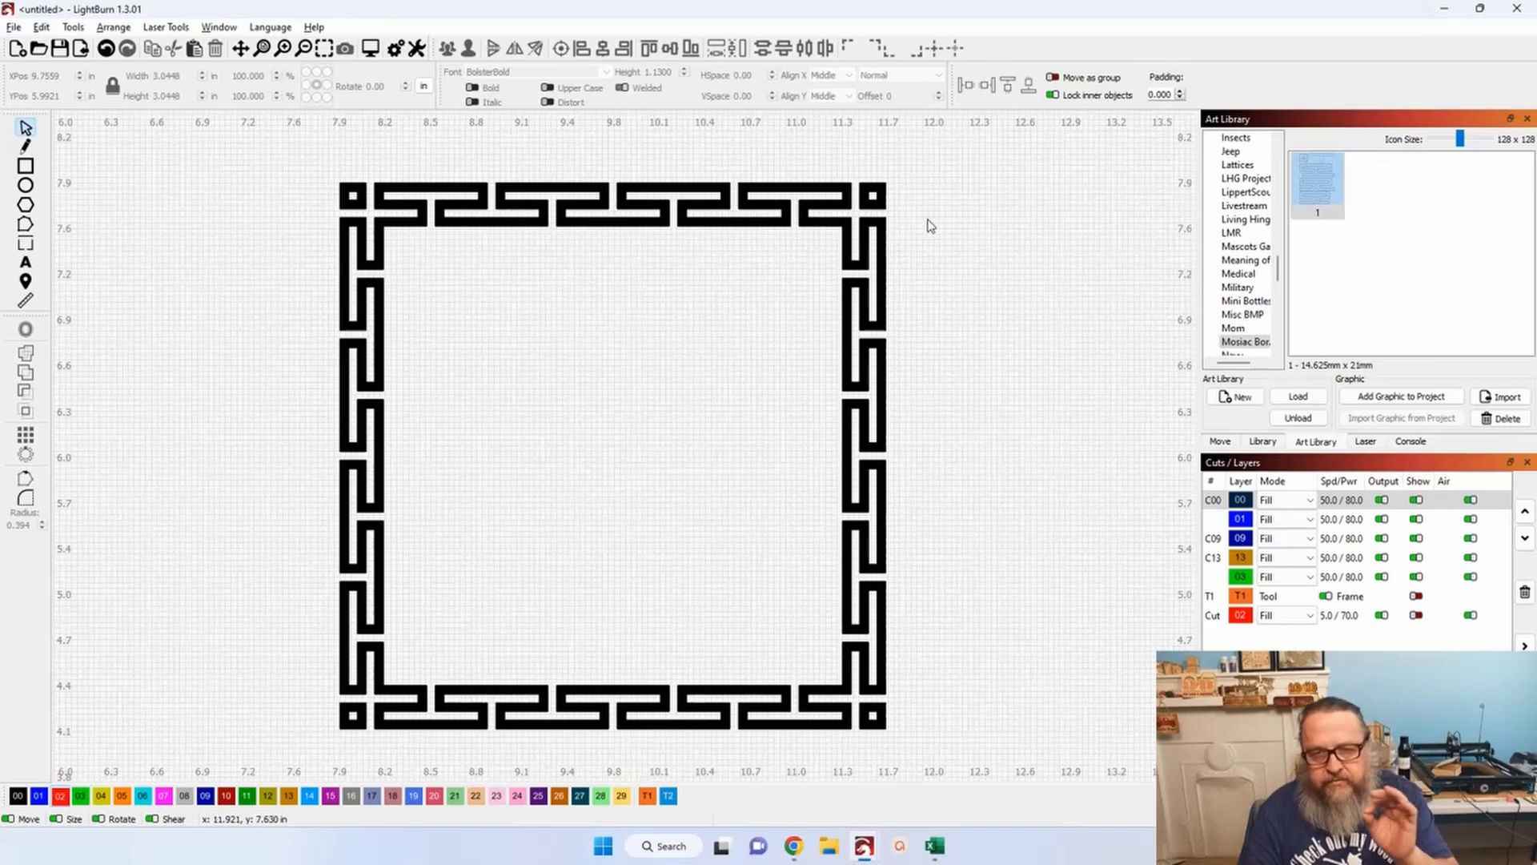
{"action": "scroll", "coordinate": [910, 206], "scroll_direction": "up", "scroll_amount": 2}
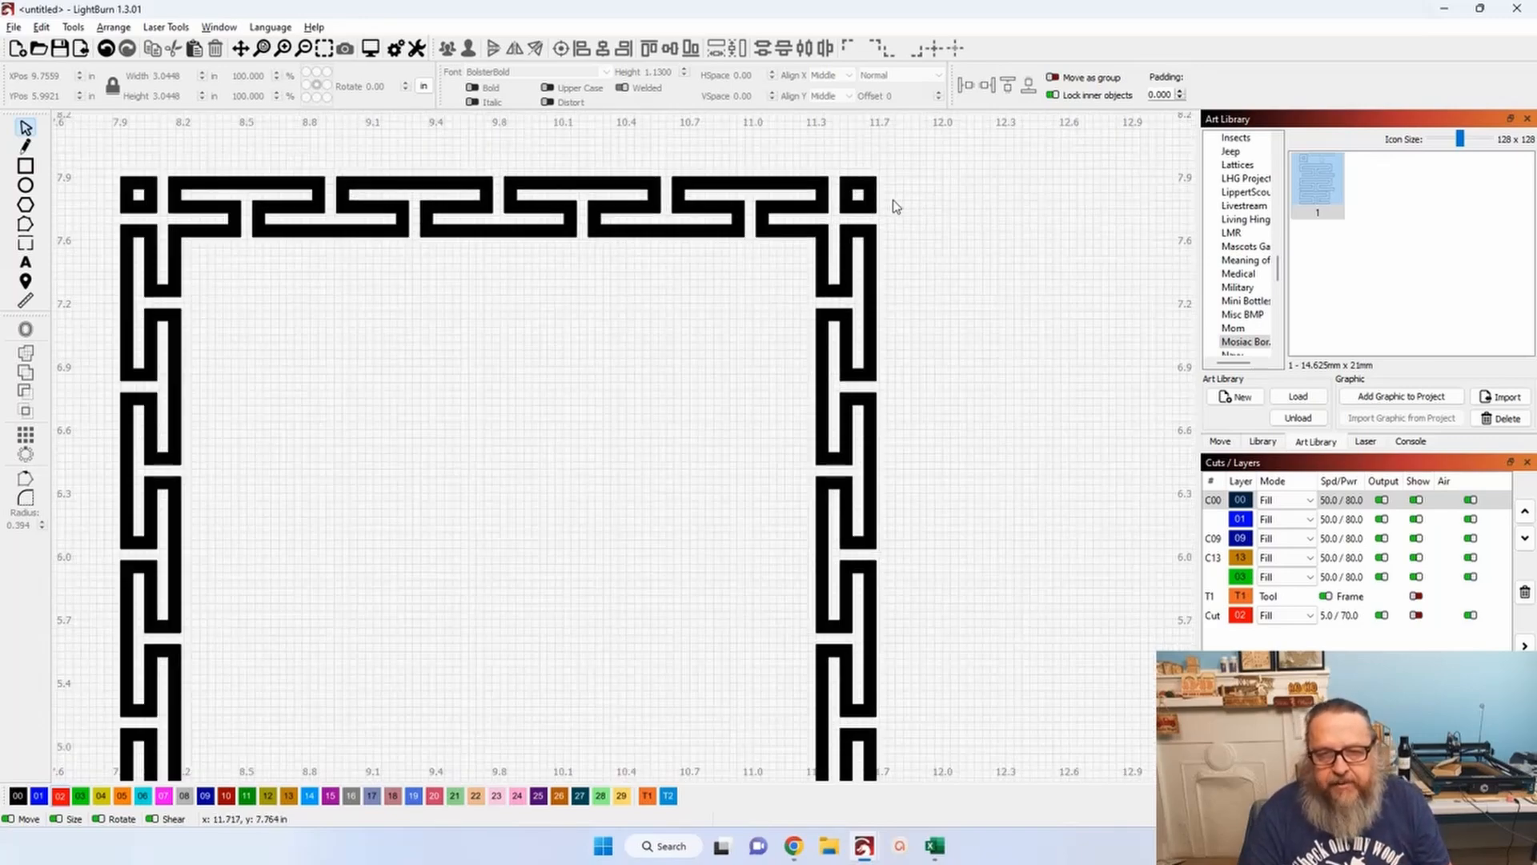
{"action": "left_click", "coordinate": [856, 193]}
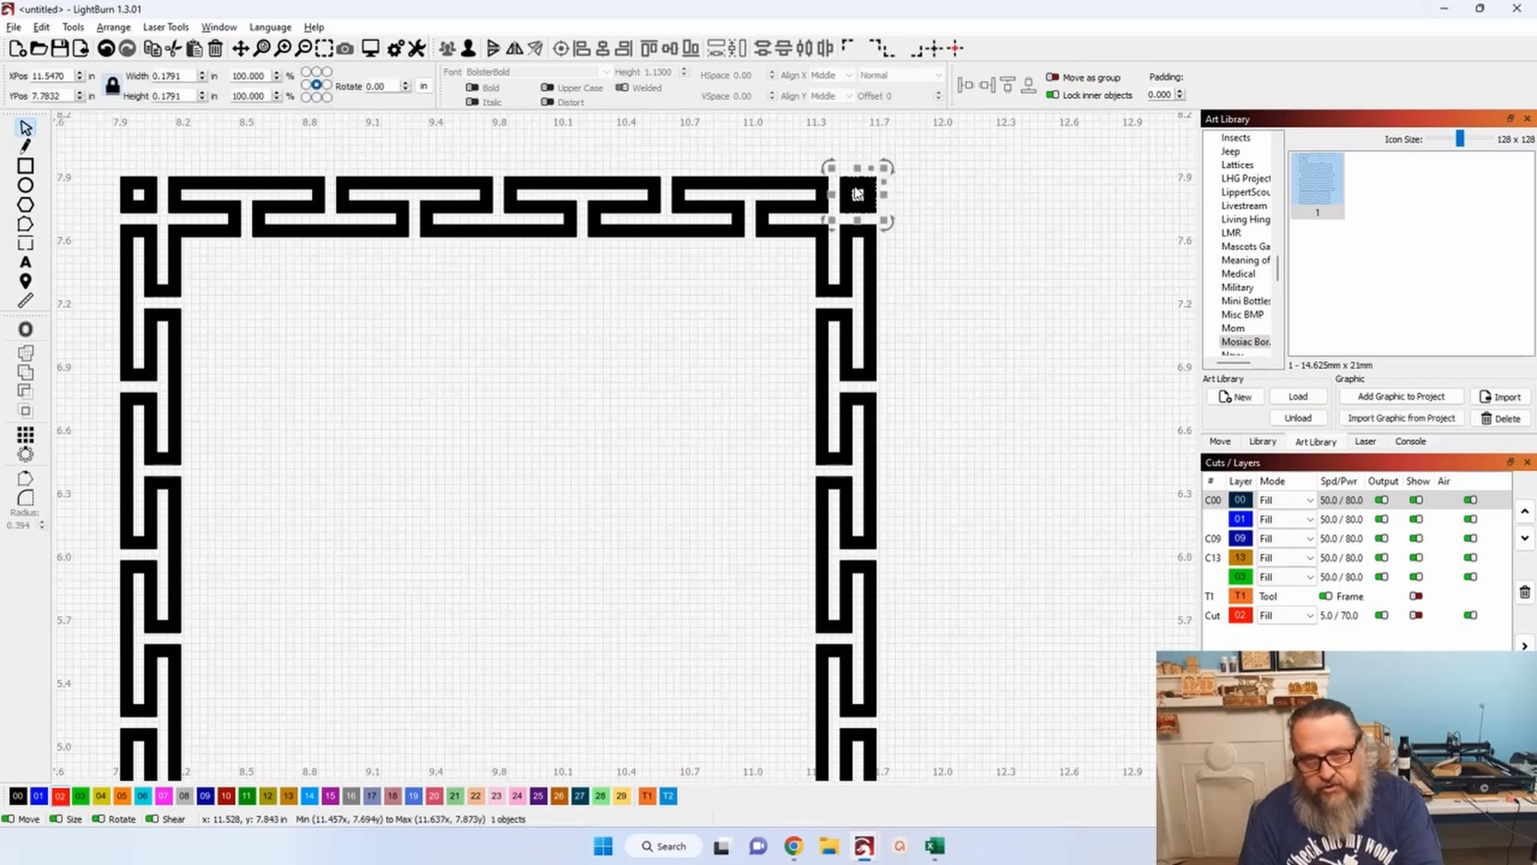
{"action": "key", "text": "Delete"}
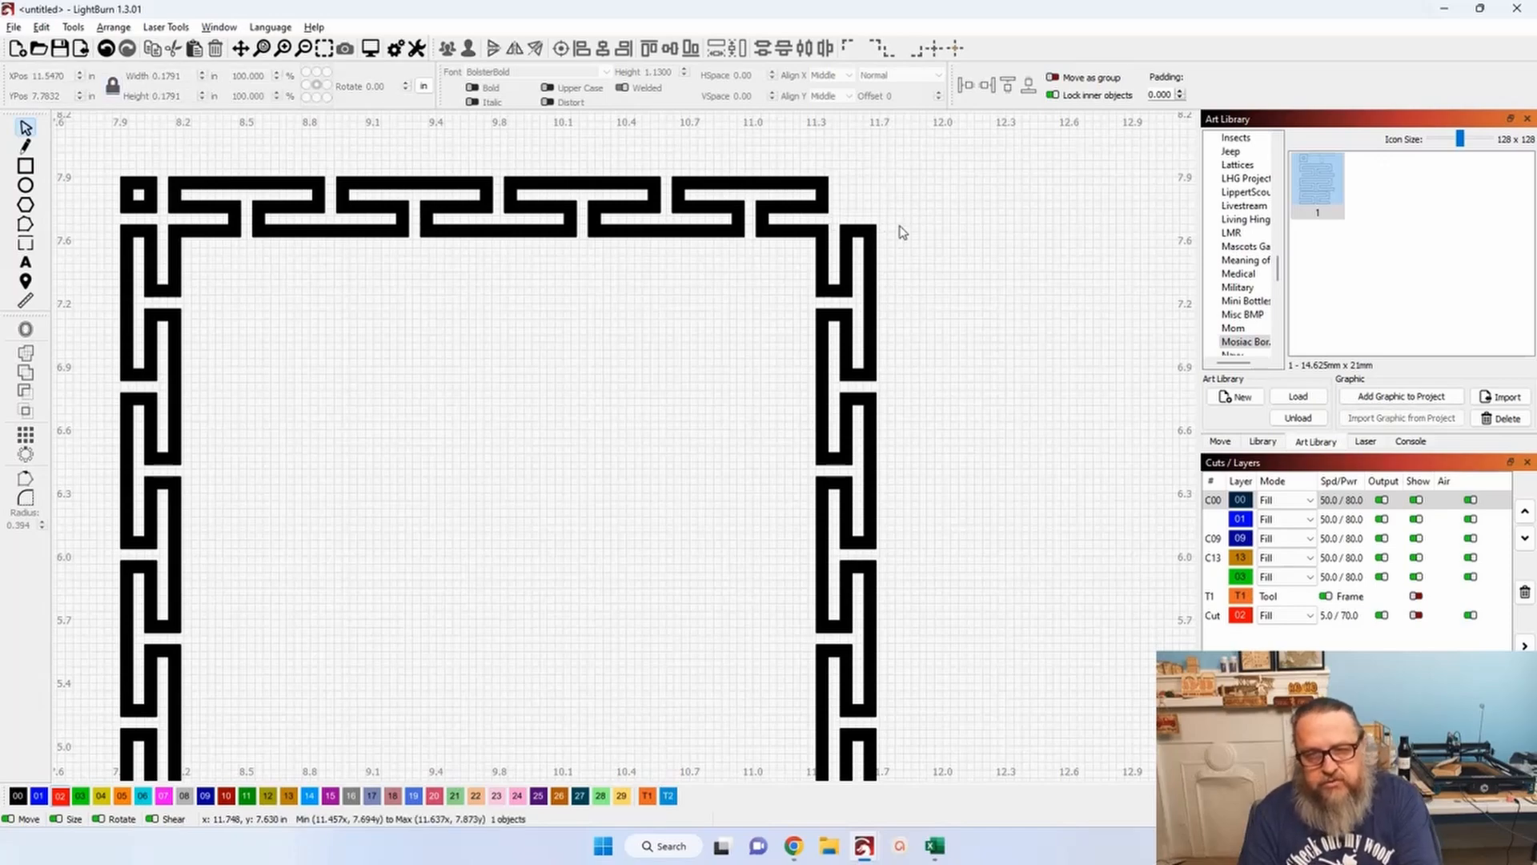
{"action": "scroll", "coordinate": [894, 244], "scroll_direction": "down", "scroll_amount": 3}
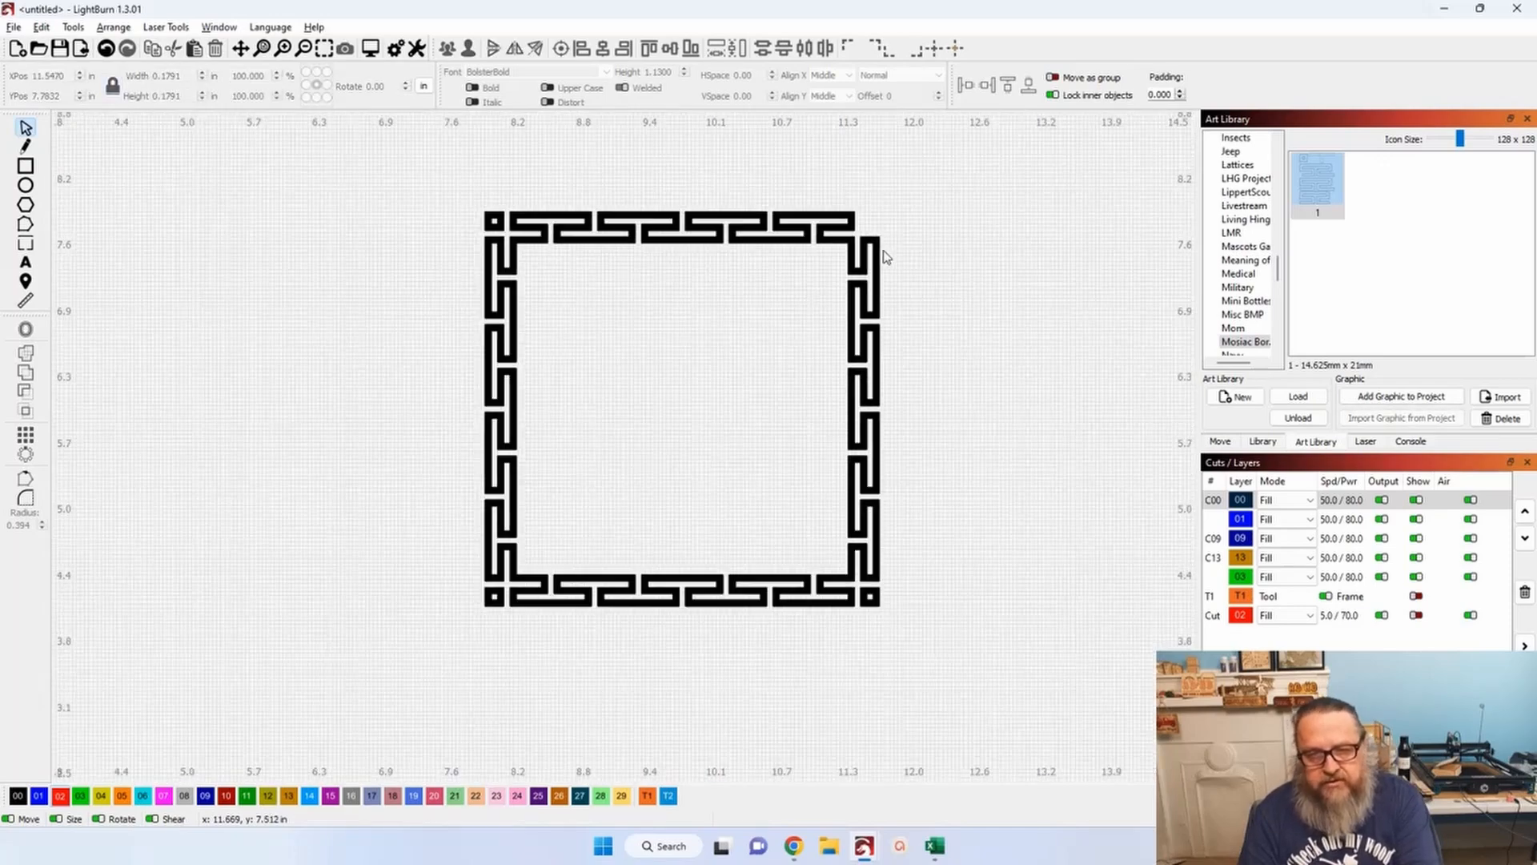
{"action": "left_click", "coordinate": [870, 599]}
{"action": "key", "text": "Delete"}
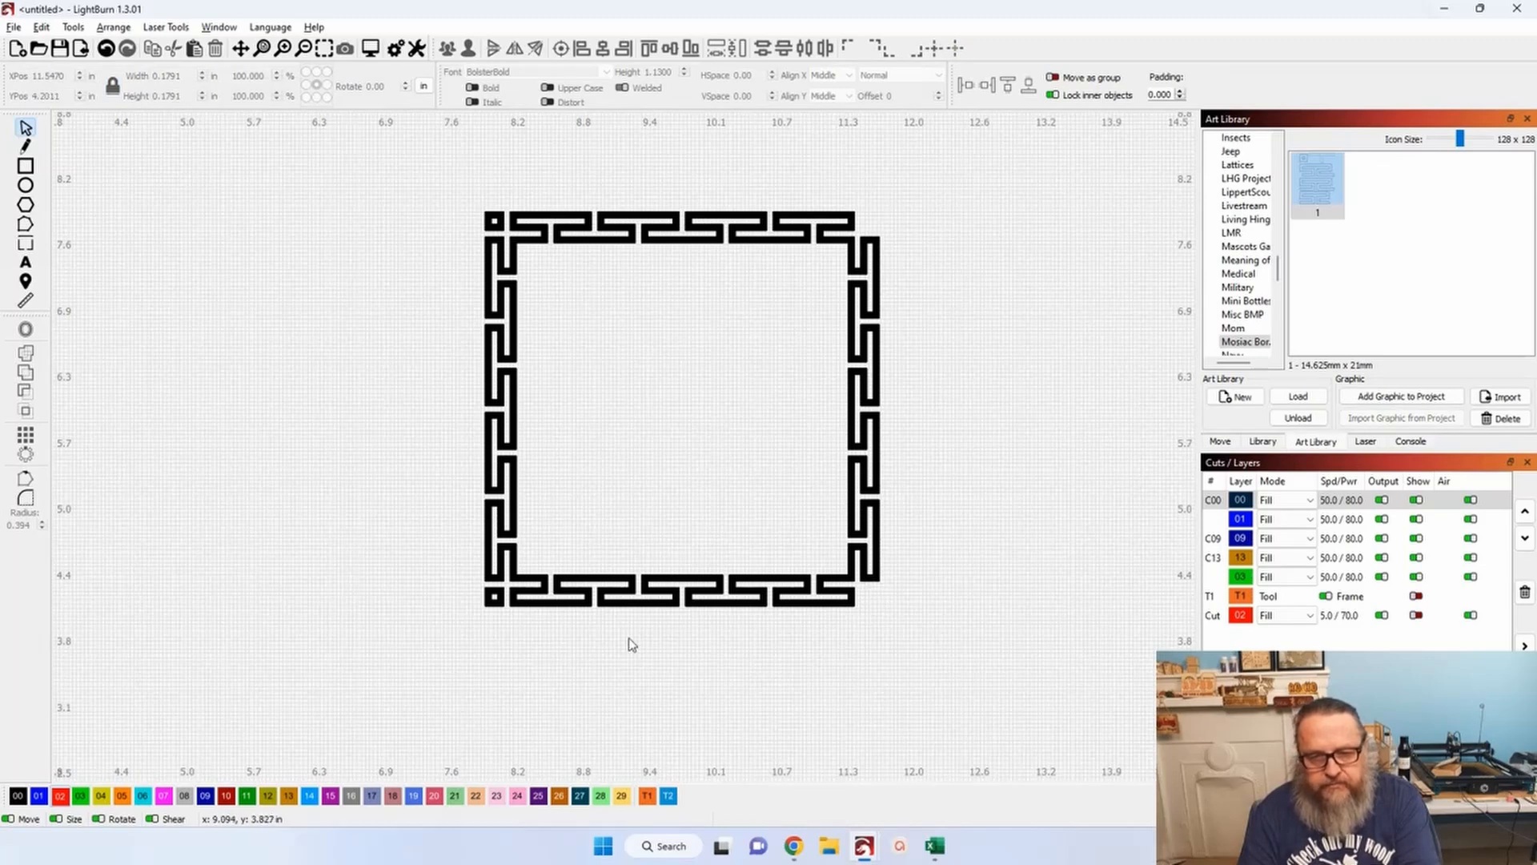
Delete the small squares at the lower-left and upper-left corners of the key border.
{"action": "left_click", "coordinate": [492, 599]}
{"action": "key", "text": "Delete"}
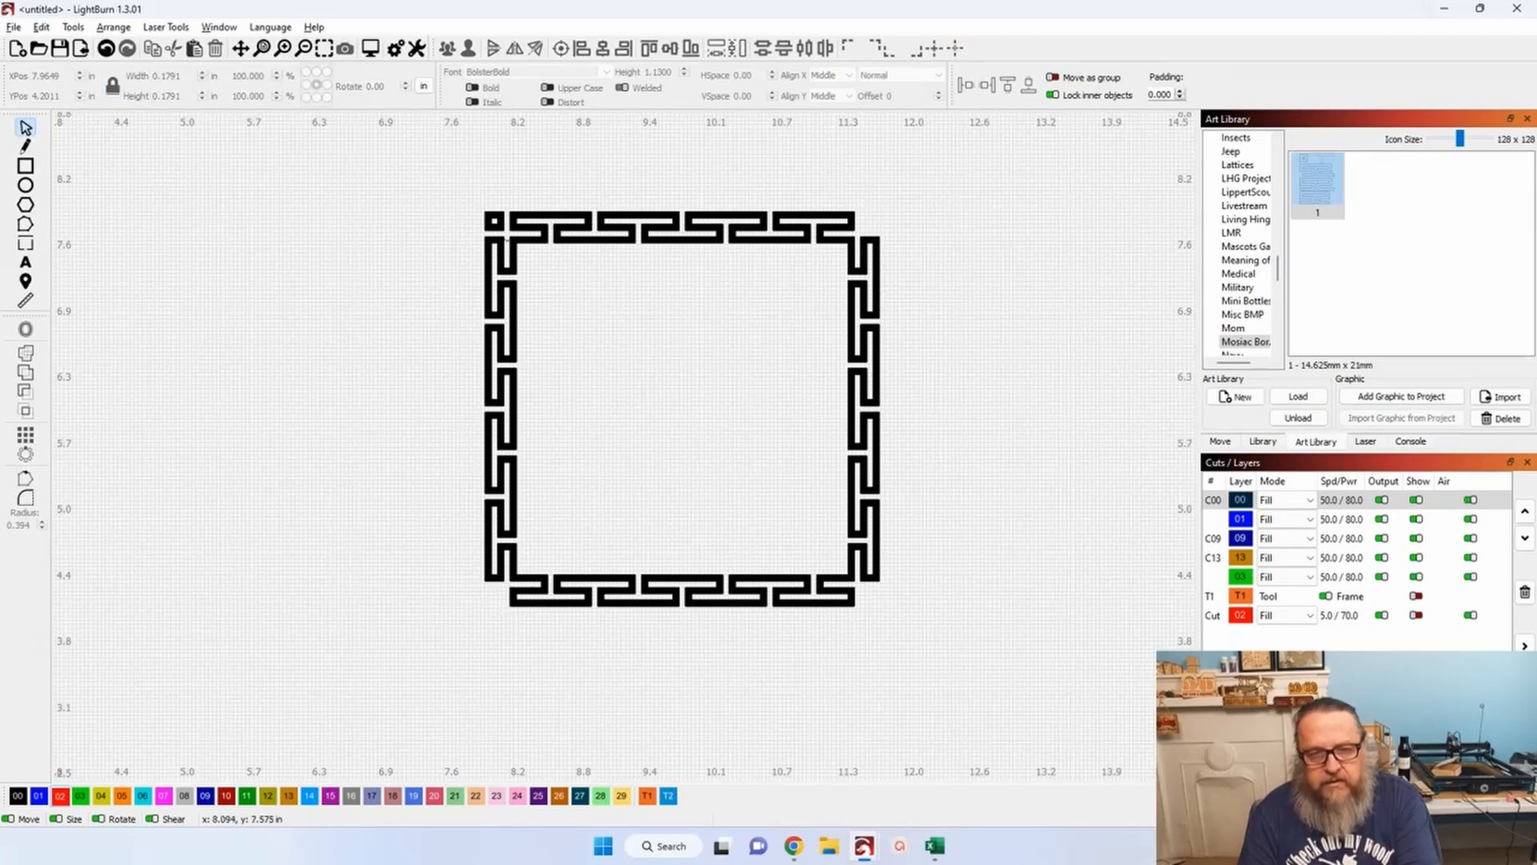
{"action": "scroll", "coordinate": [502, 233], "scroll_direction": "up", "scroll_amount": 4}
{"action": "left_click", "coordinate": [482, 209]}
{"action": "key", "text": "Delete"}
{"action": "scroll", "coordinate": [554, 364], "scroll_direction": "down", "scroll_amount": 4}
{"action": "left_click_drag", "start_coordinate": [789, 511], "coordinate": [628, 413]}
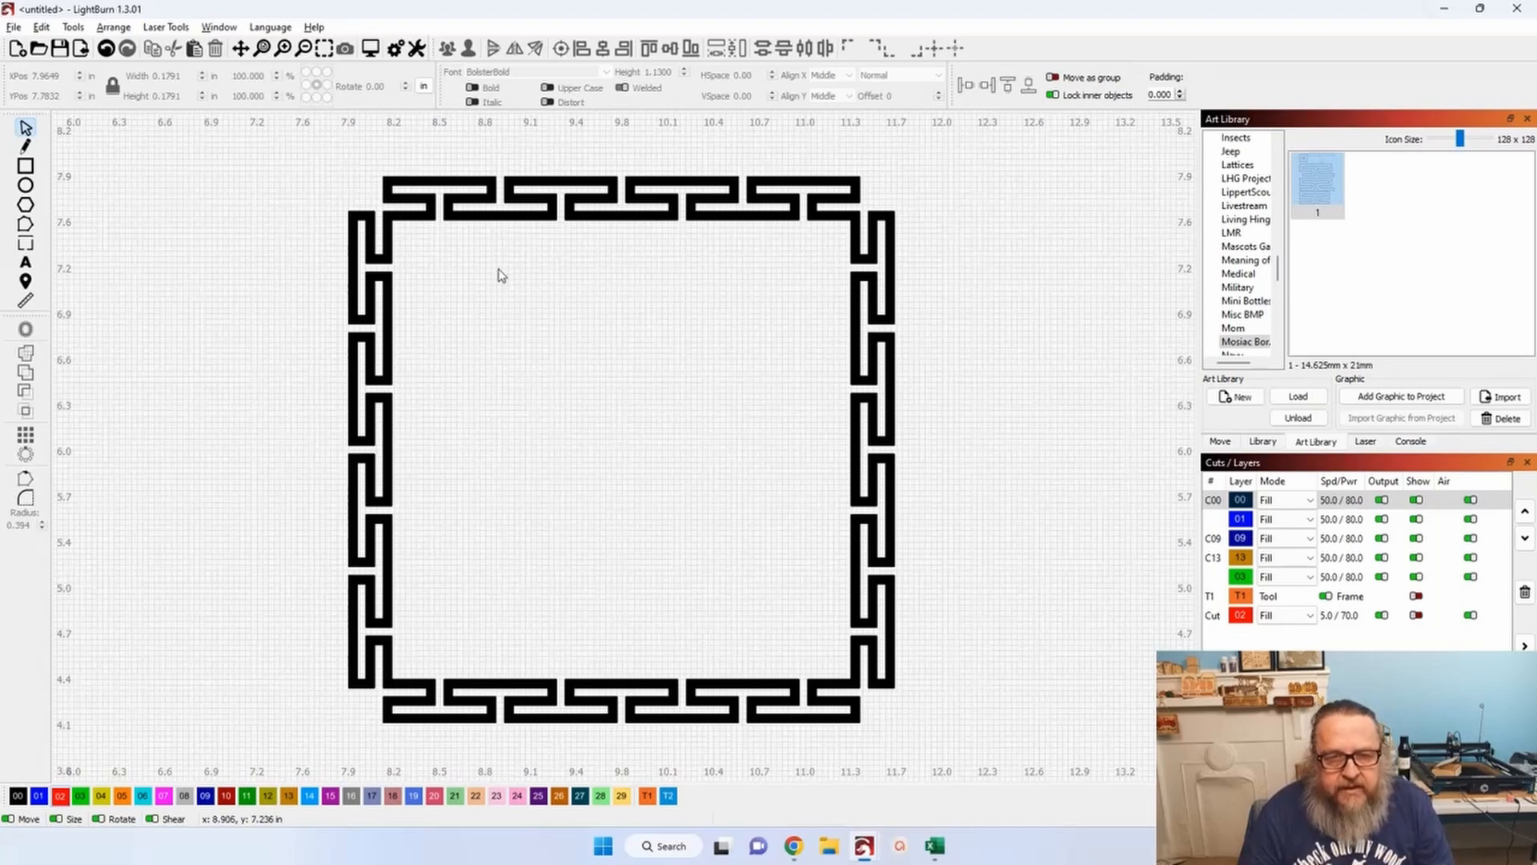
Show the hidden Cut layer 02 and examine where its horizontal line crosses the border's upper key pattern.
{"action": "left_click", "coordinate": [1415, 617]}
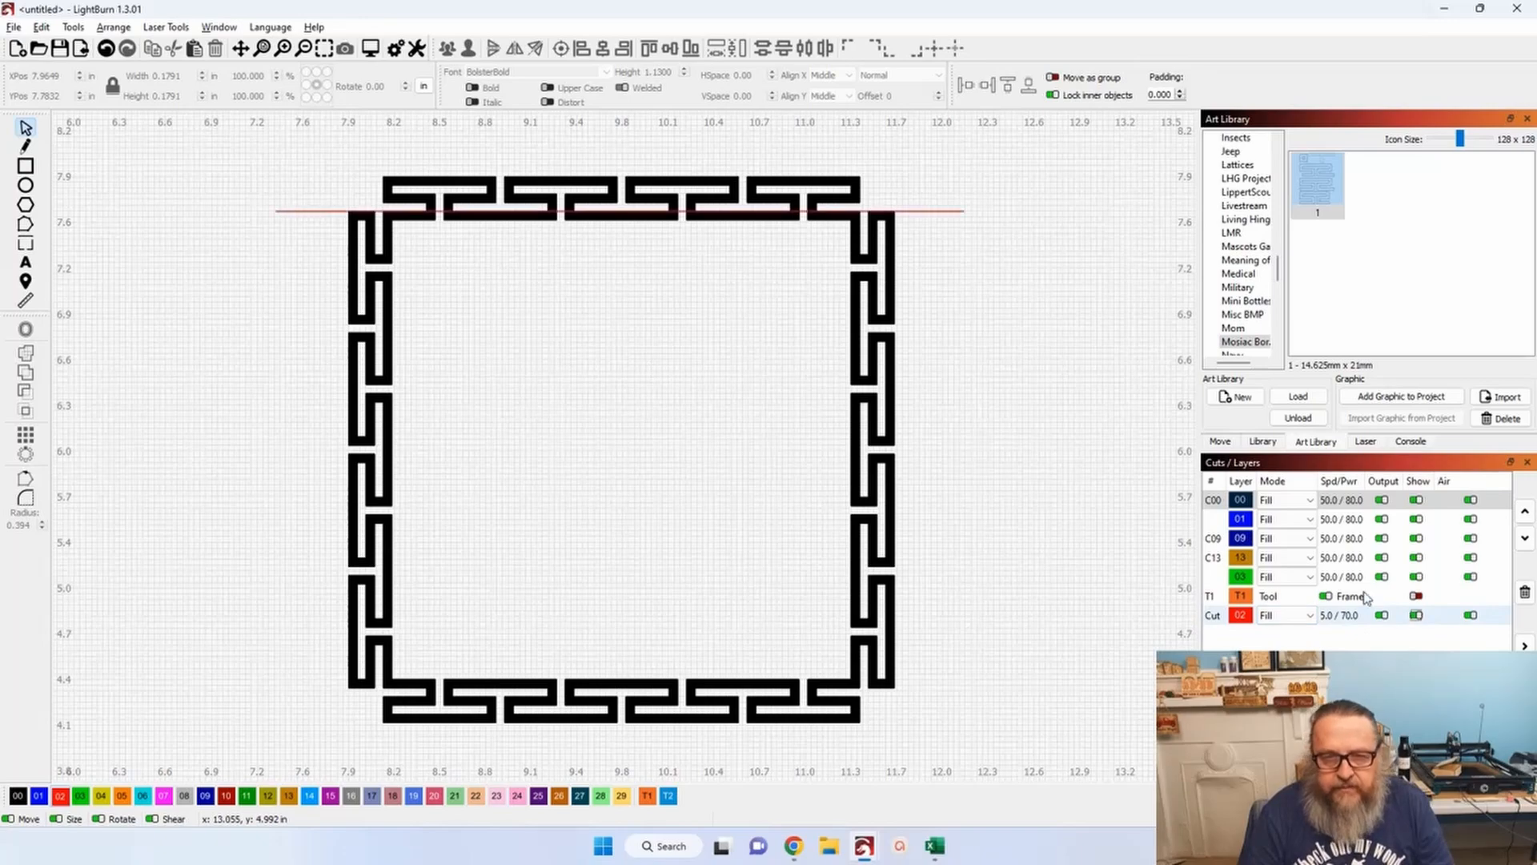
{"action": "left_click_drag", "start_coordinate": [578, 234], "coordinate": [560, 350]}
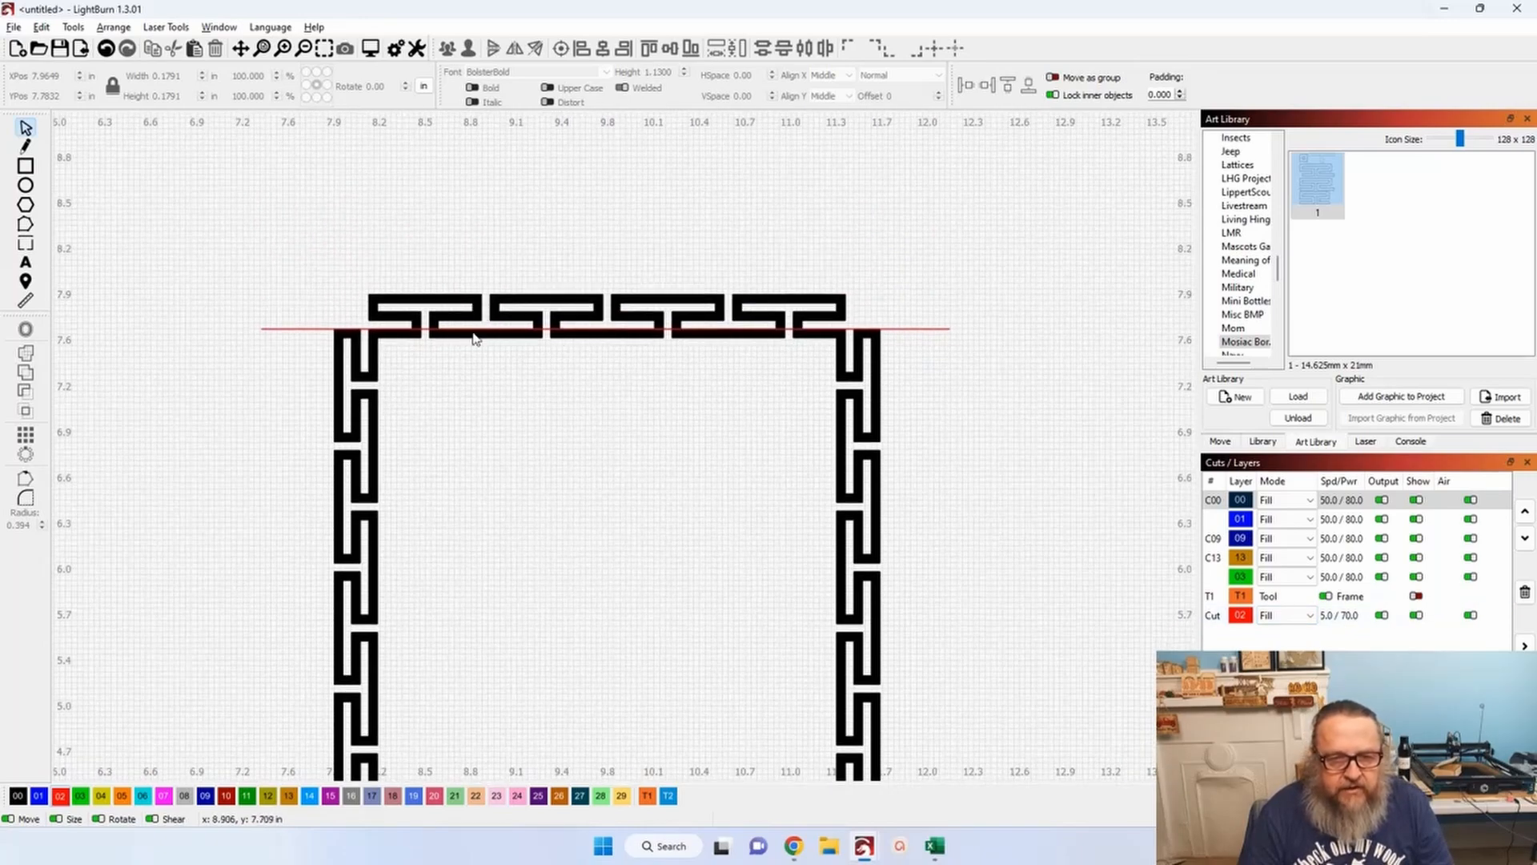
{"action": "scroll", "coordinate": [330, 332], "scroll_direction": "up", "scroll_amount": 3}
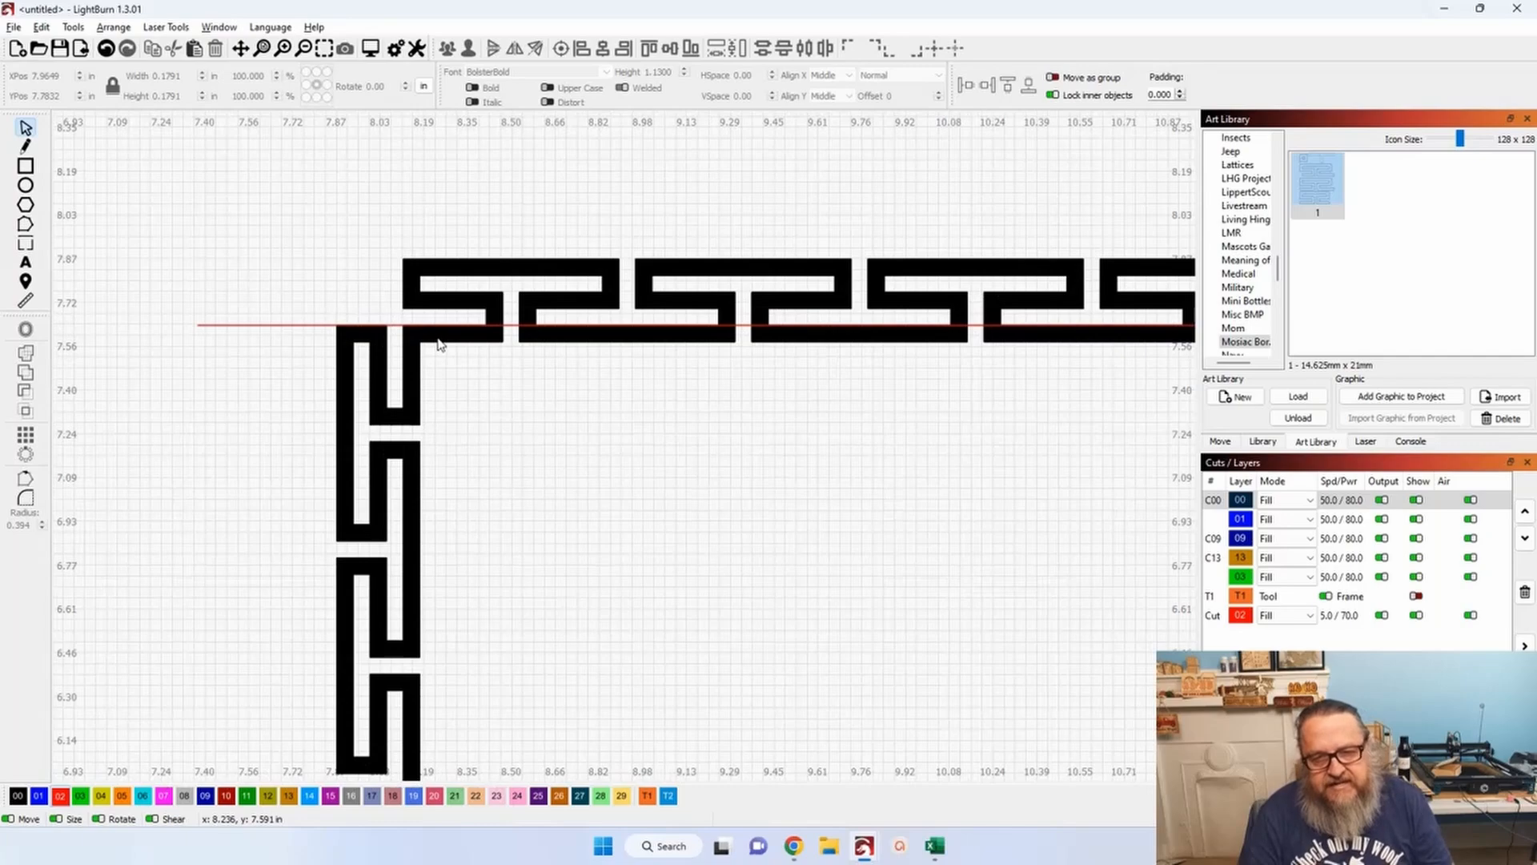
{"action": "scroll", "coordinate": [408, 329], "scroll_direction": "down", "scroll_amount": 2}
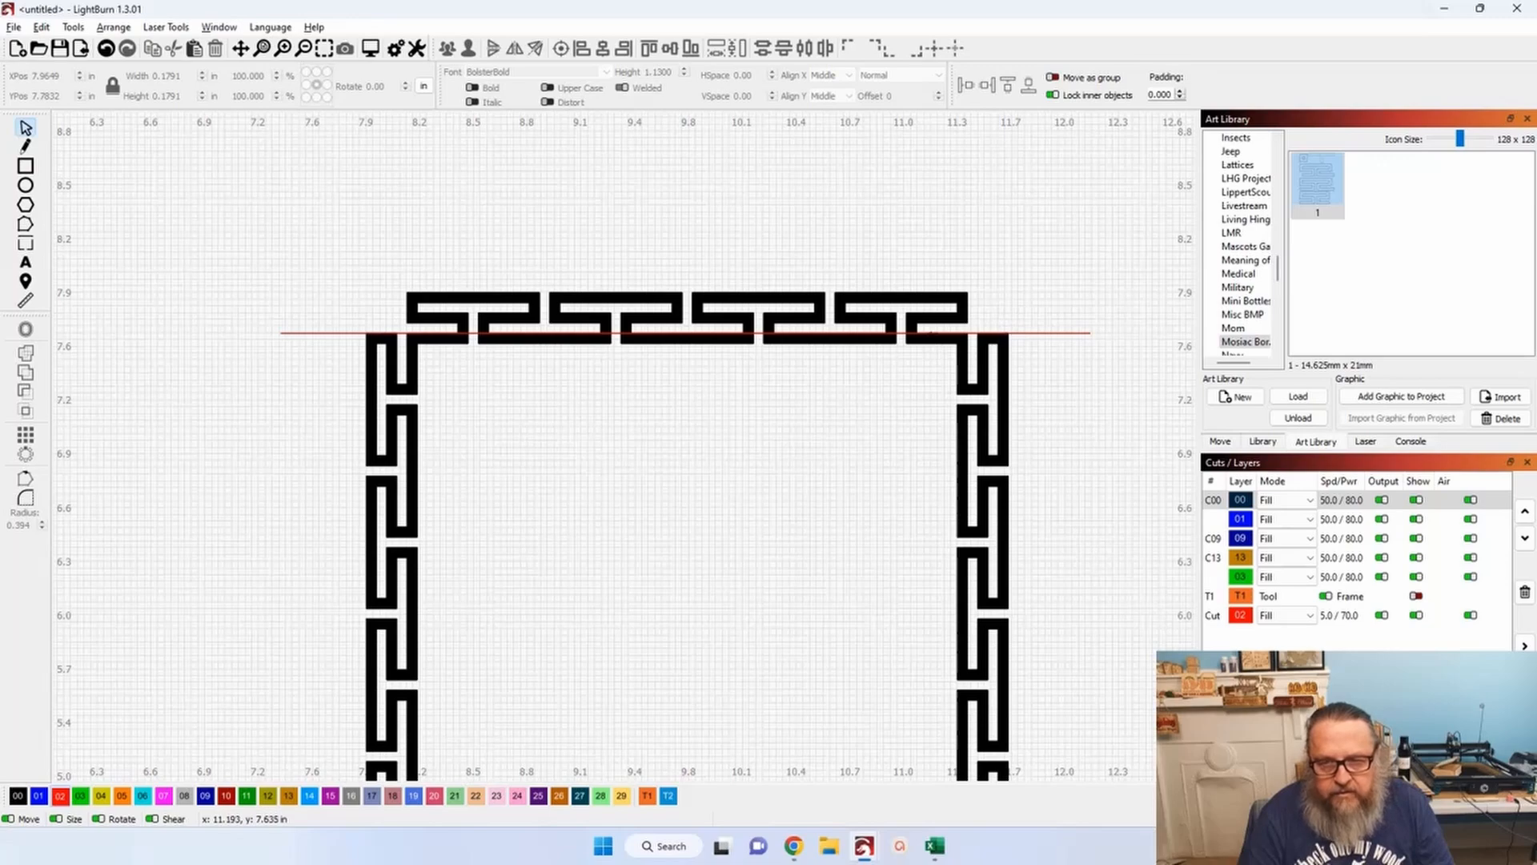
{"action": "scroll", "coordinate": [931, 332], "scroll_direction": "up", "scroll_amount": 3}
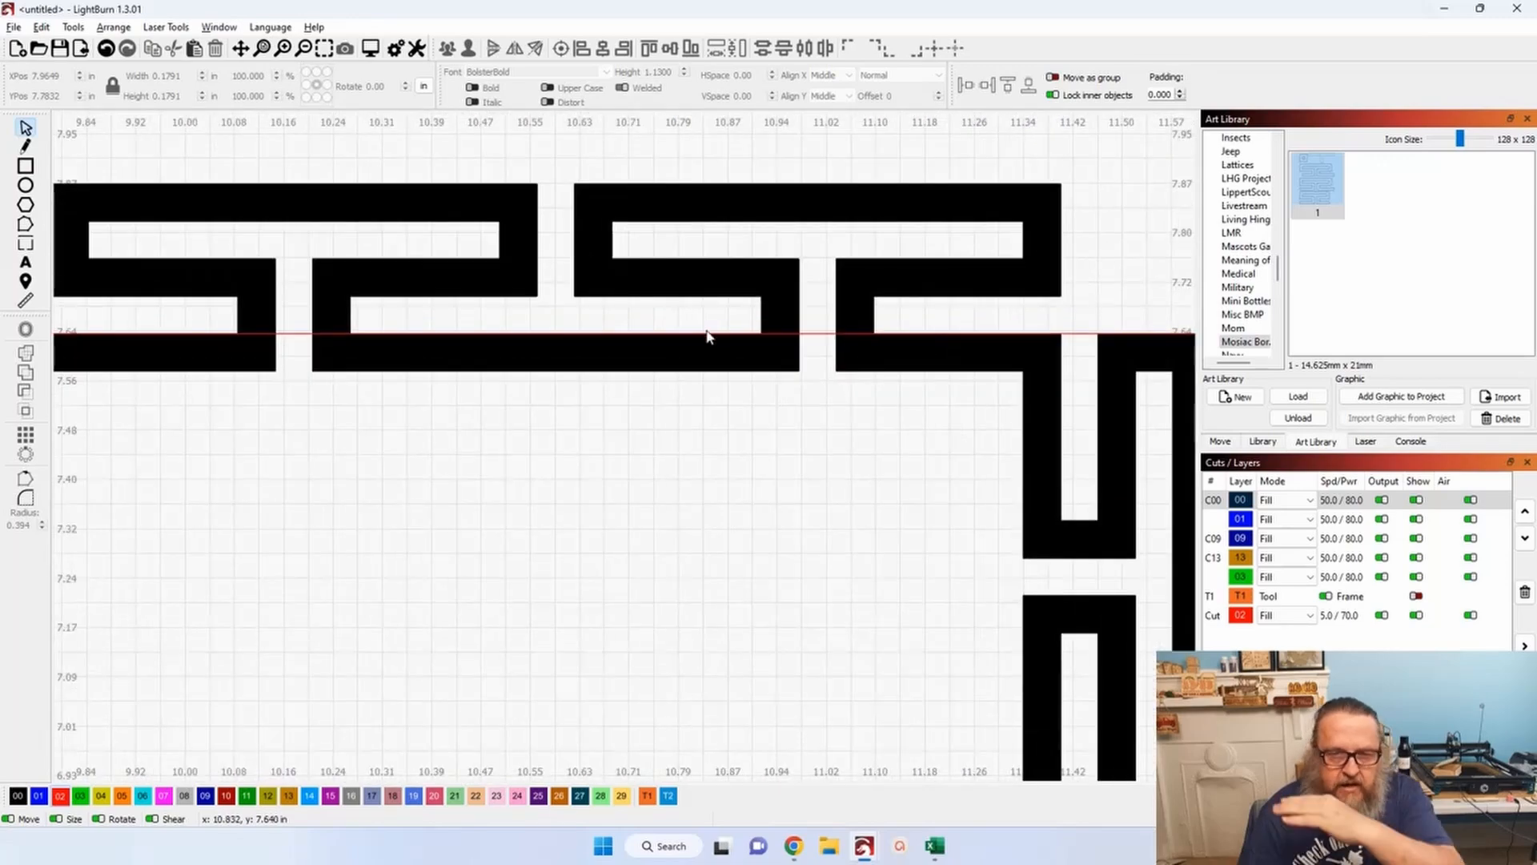
{"action": "scroll", "coordinate": [706, 336], "scroll_direction": "down", "scroll_amount": 3}
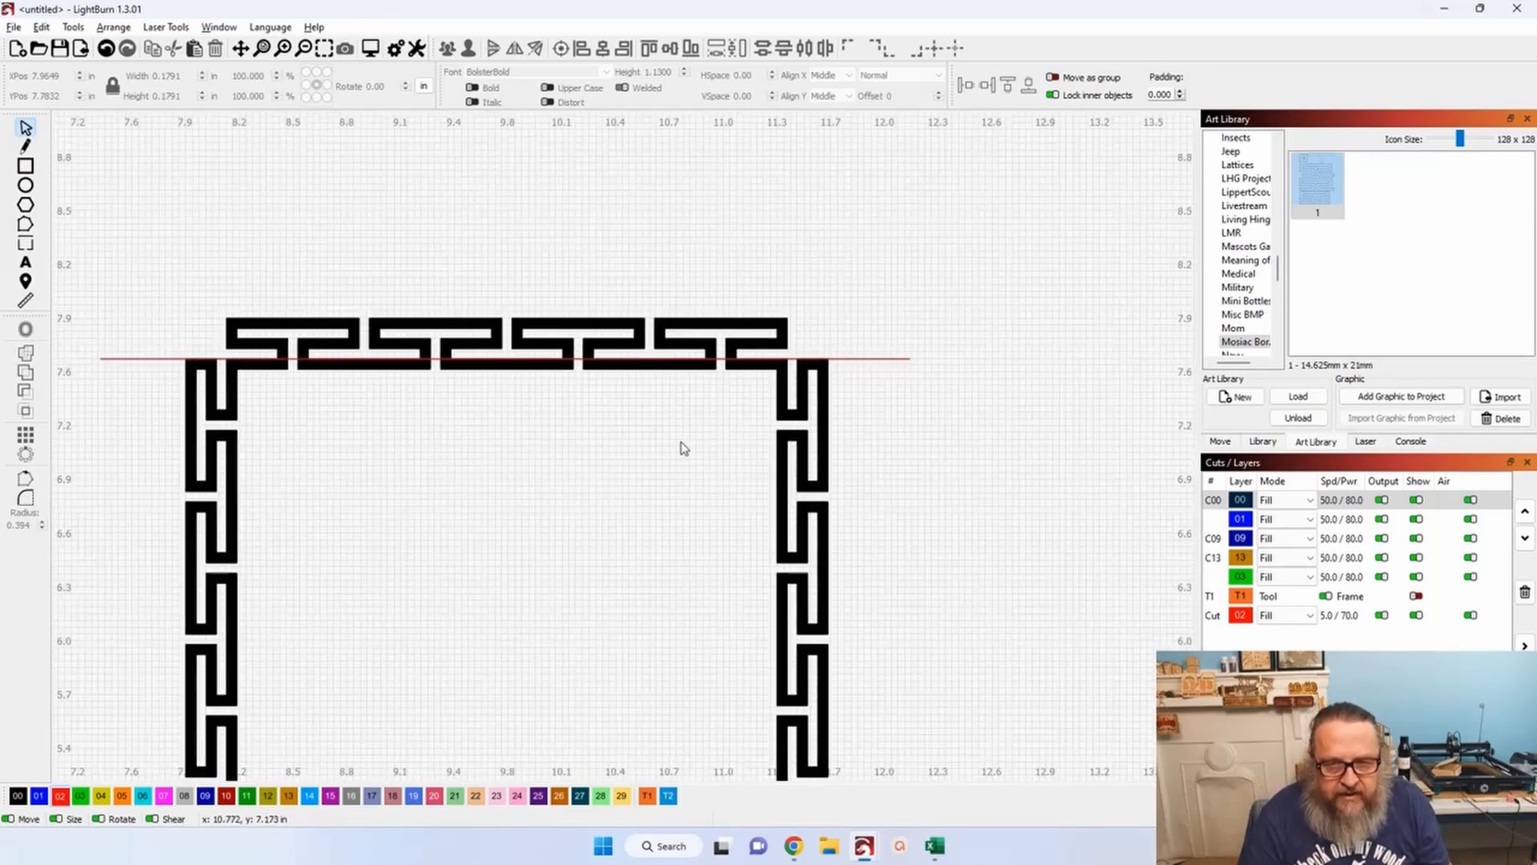
Measure the edge segments of the Greek key pattern at the border's upper-right corner.
{"action": "scroll", "coordinate": [697, 443], "scroll_direction": "up", "scroll_amount": 3}
{"action": "left_click_drag", "start_coordinate": [808, 391], "coordinate": [596, 461]}
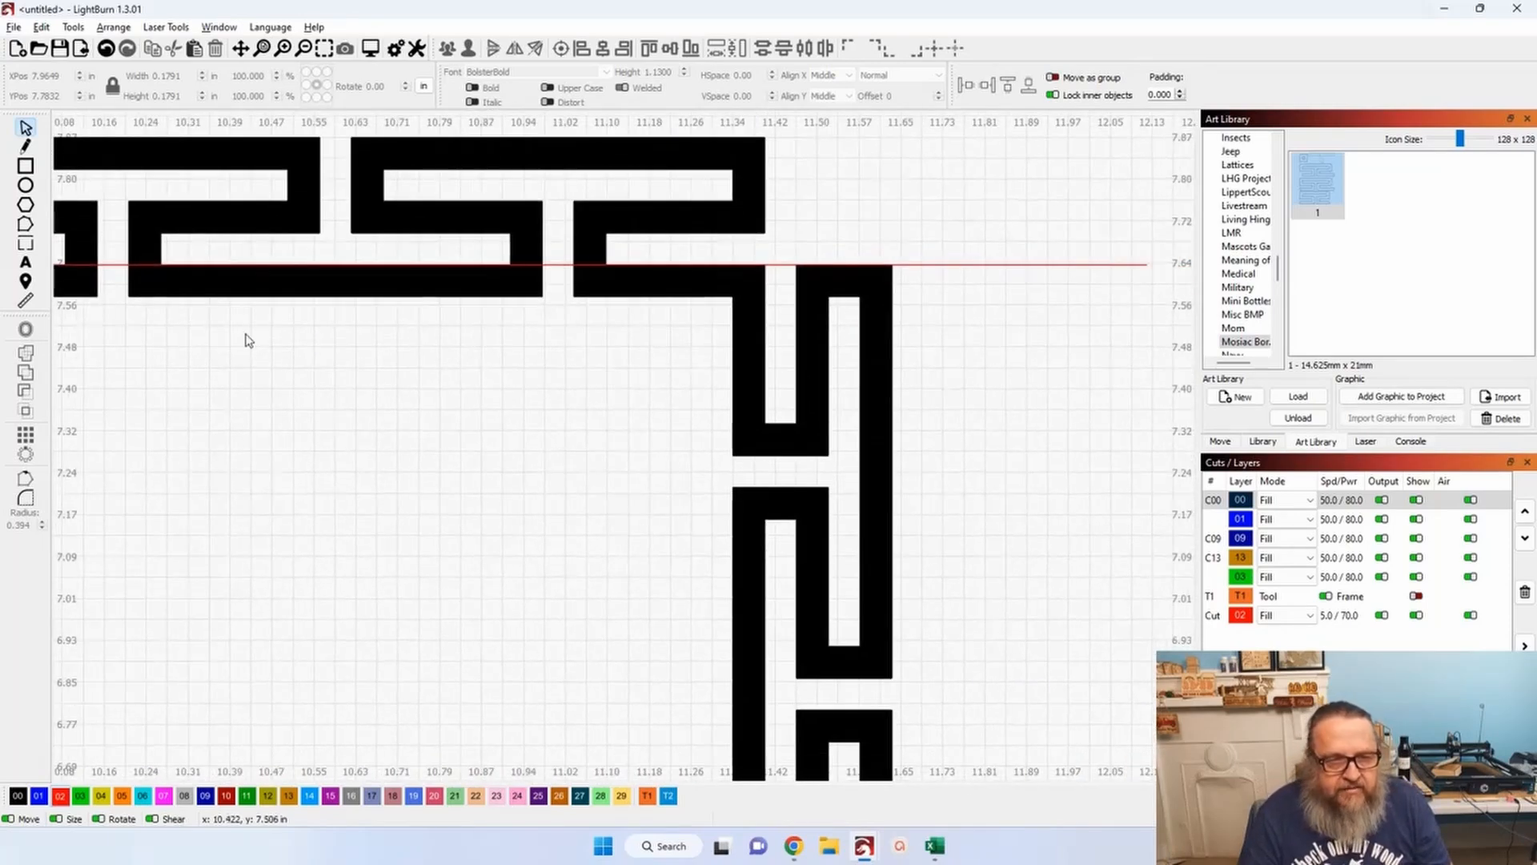
{"action": "left_click", "coordinate": [26, 281]}
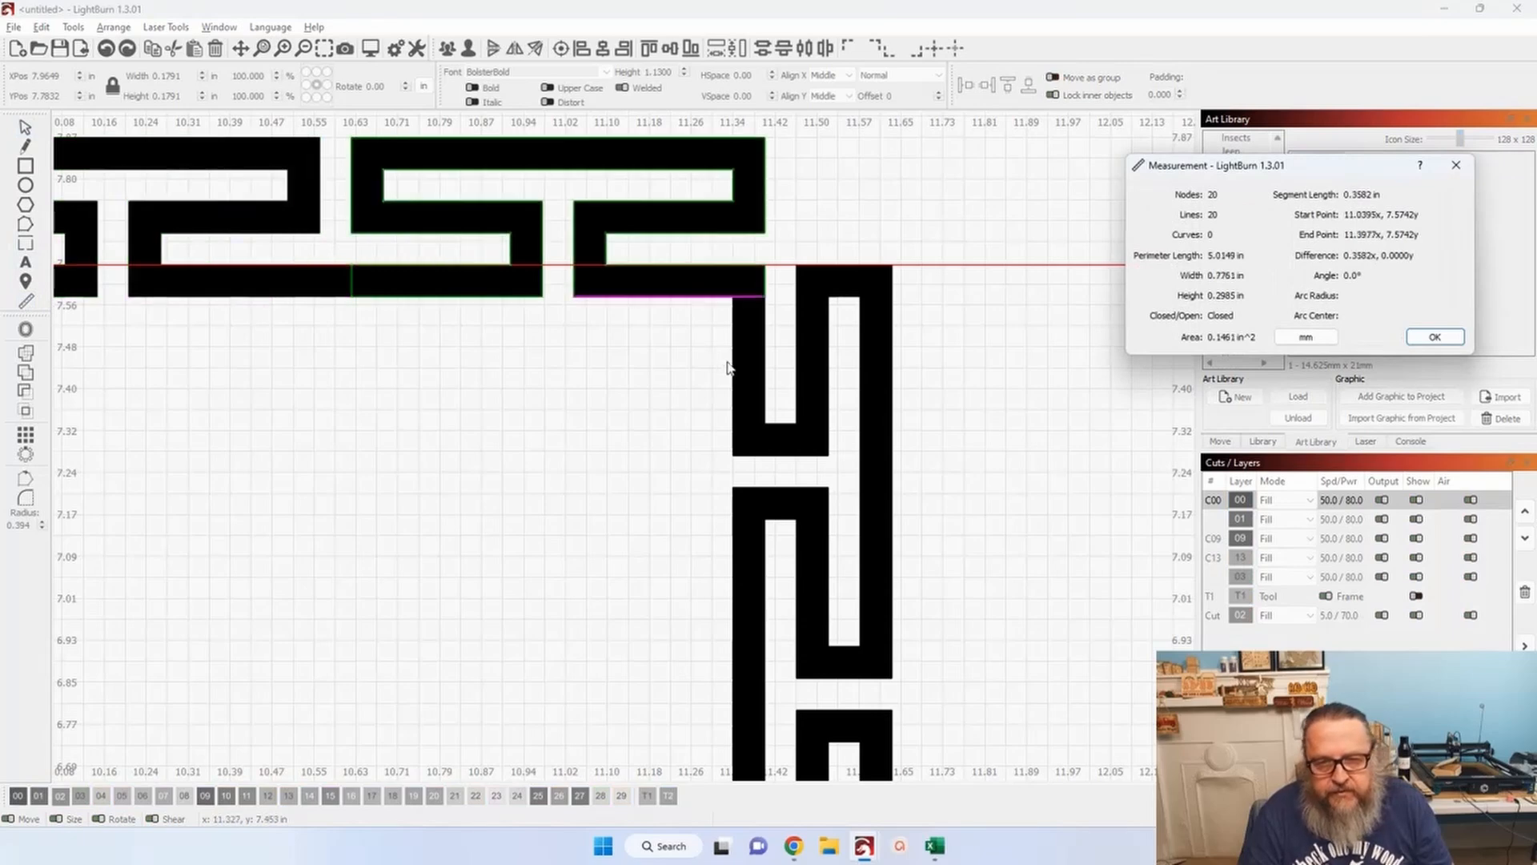
{"action": "scroll", "coordinate": [737, 381], "scroll_direction": "up", "scroll_amount": 4}
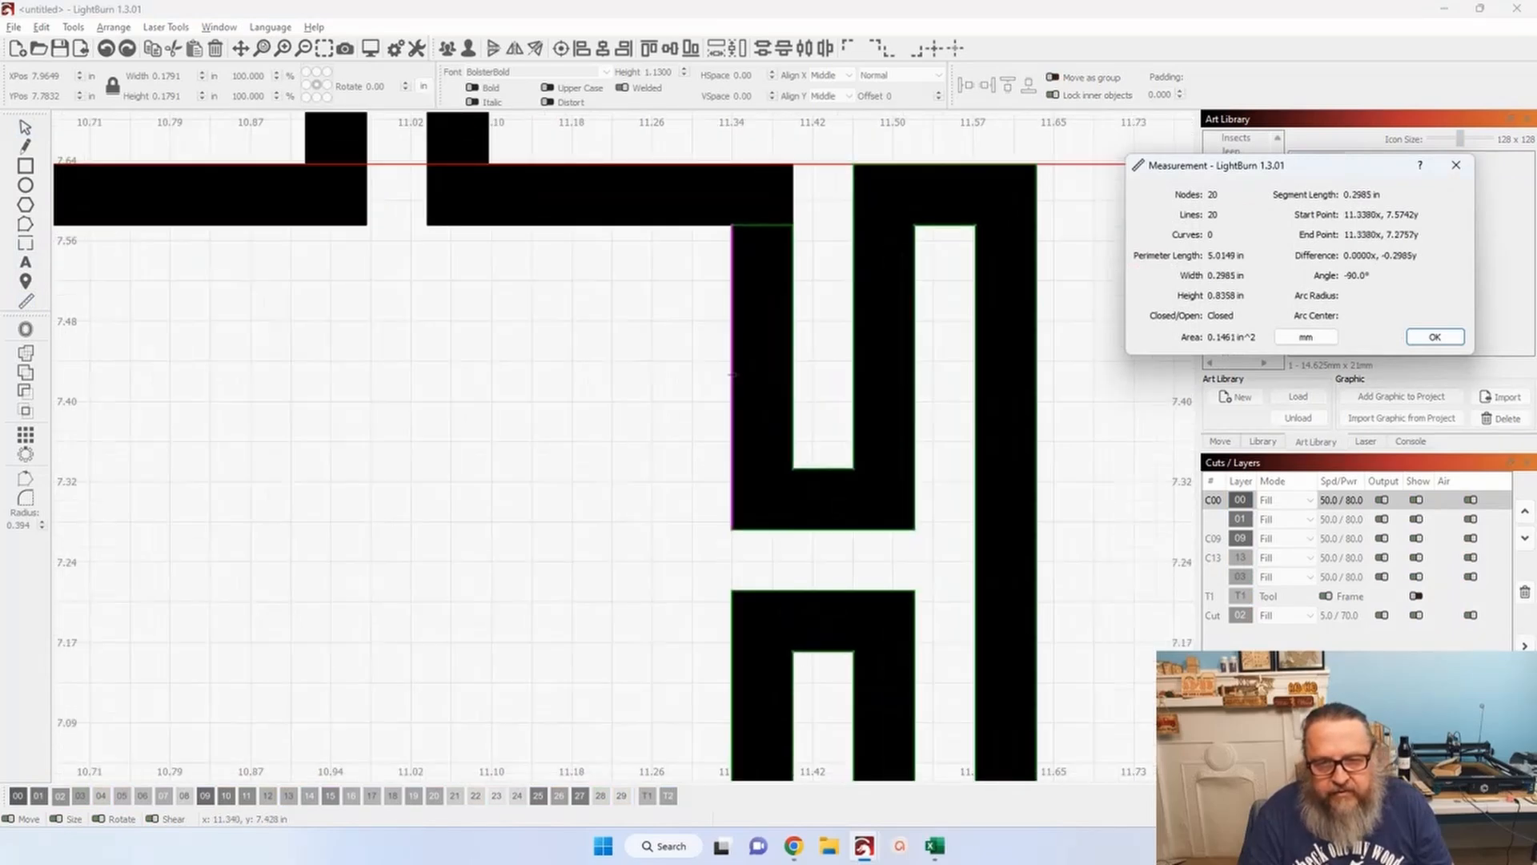
{"action": "mouse_move", "coordinate": [831, 382]}
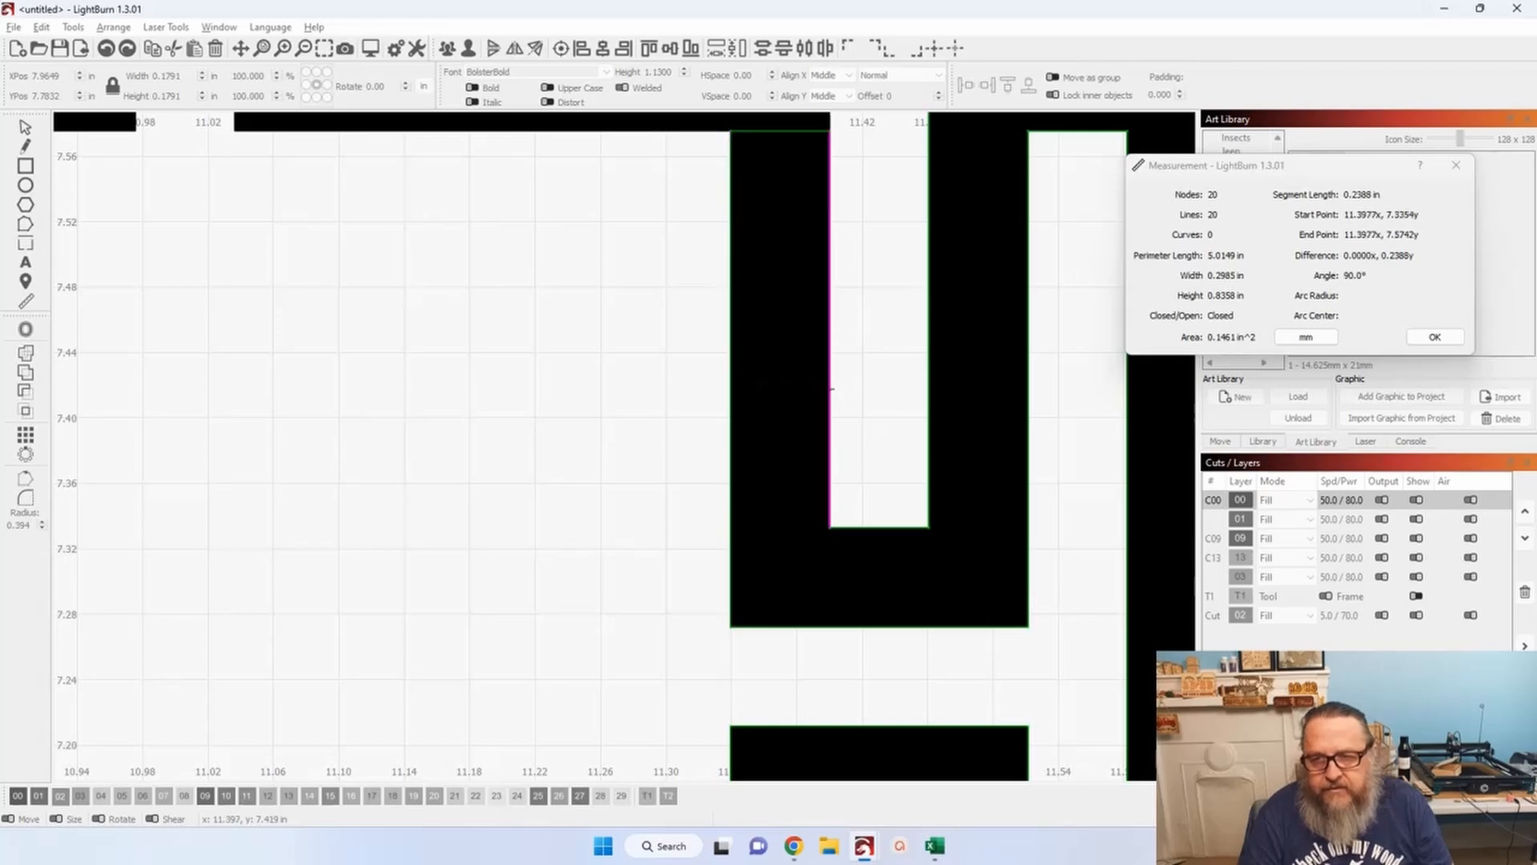
{"action": "scroll", "coordinate": [831, 389], "scroll_direction": "down", "scroll_amount": 4}
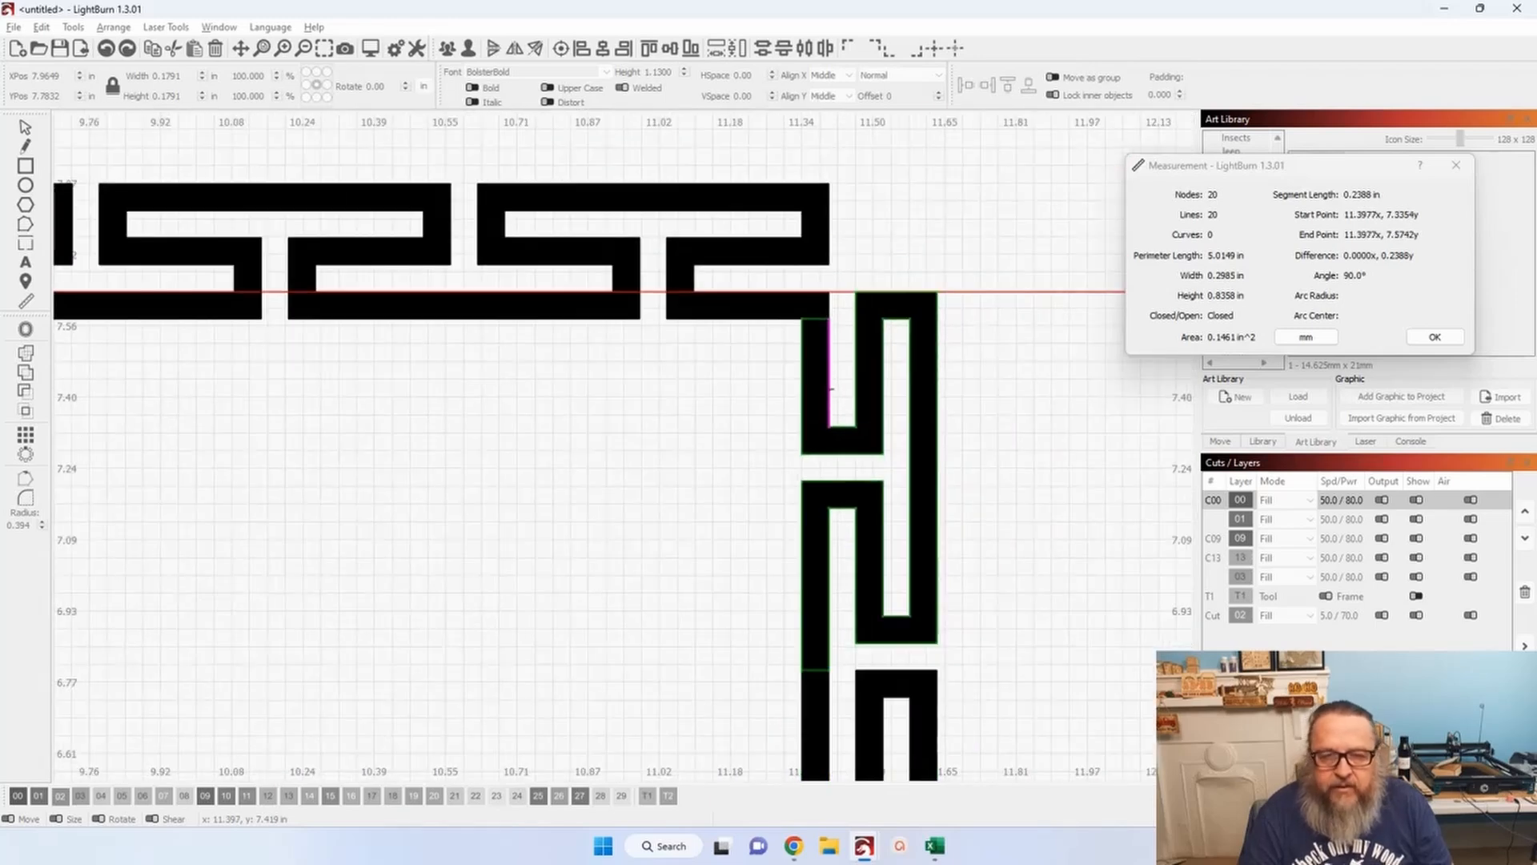
{"action": "mouse_move", "coordinate": [886, 296]}
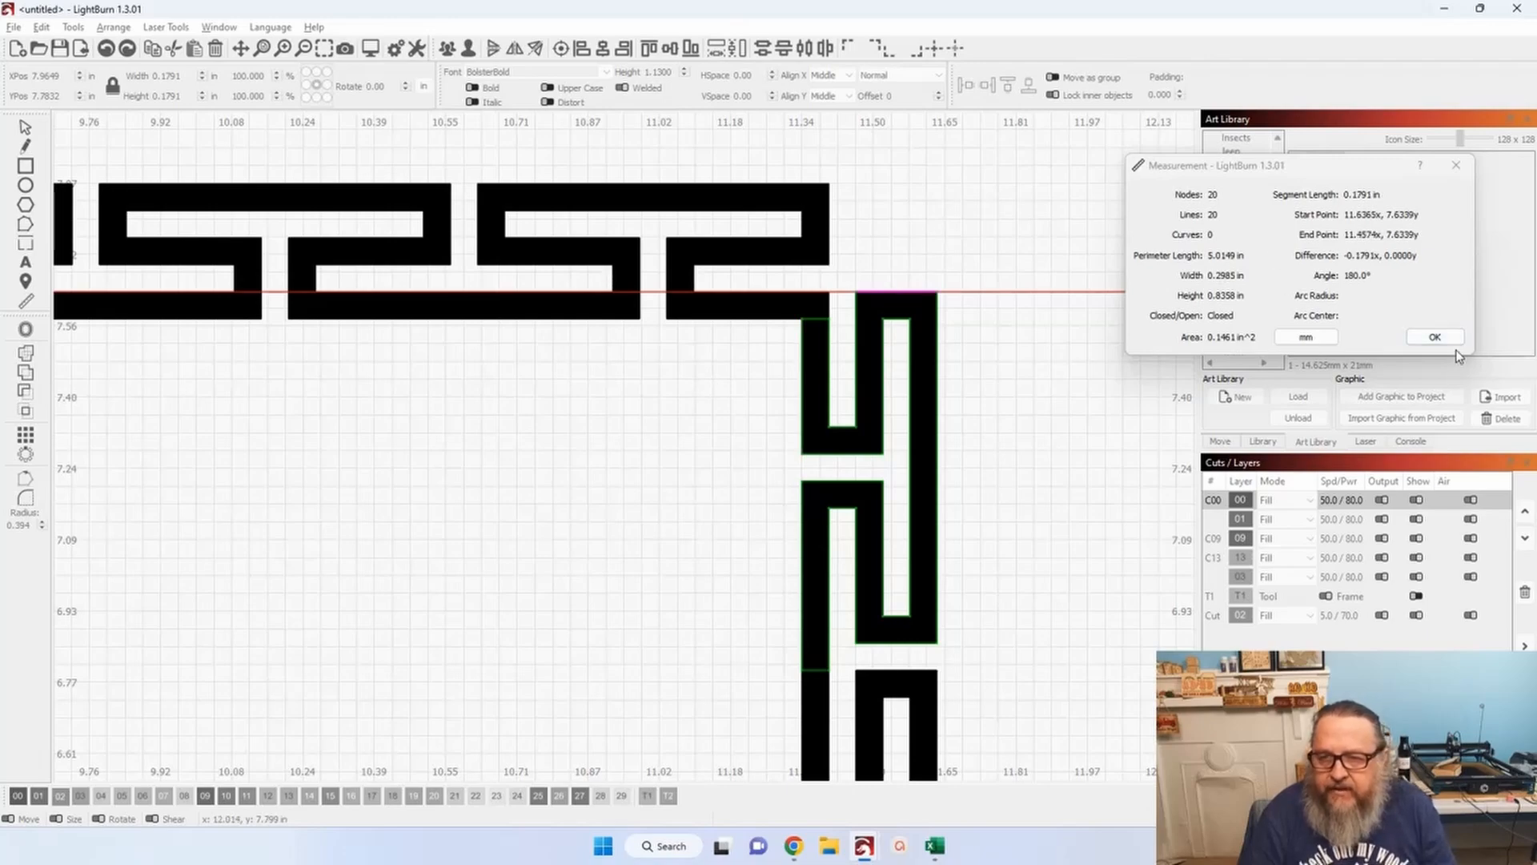
{"action": "left_click", "coordinate": [1434, 336]}
{"action": "scroll", "coordinate": [765, 356], "scroll_direction": "up", "scroll_amount": 2}
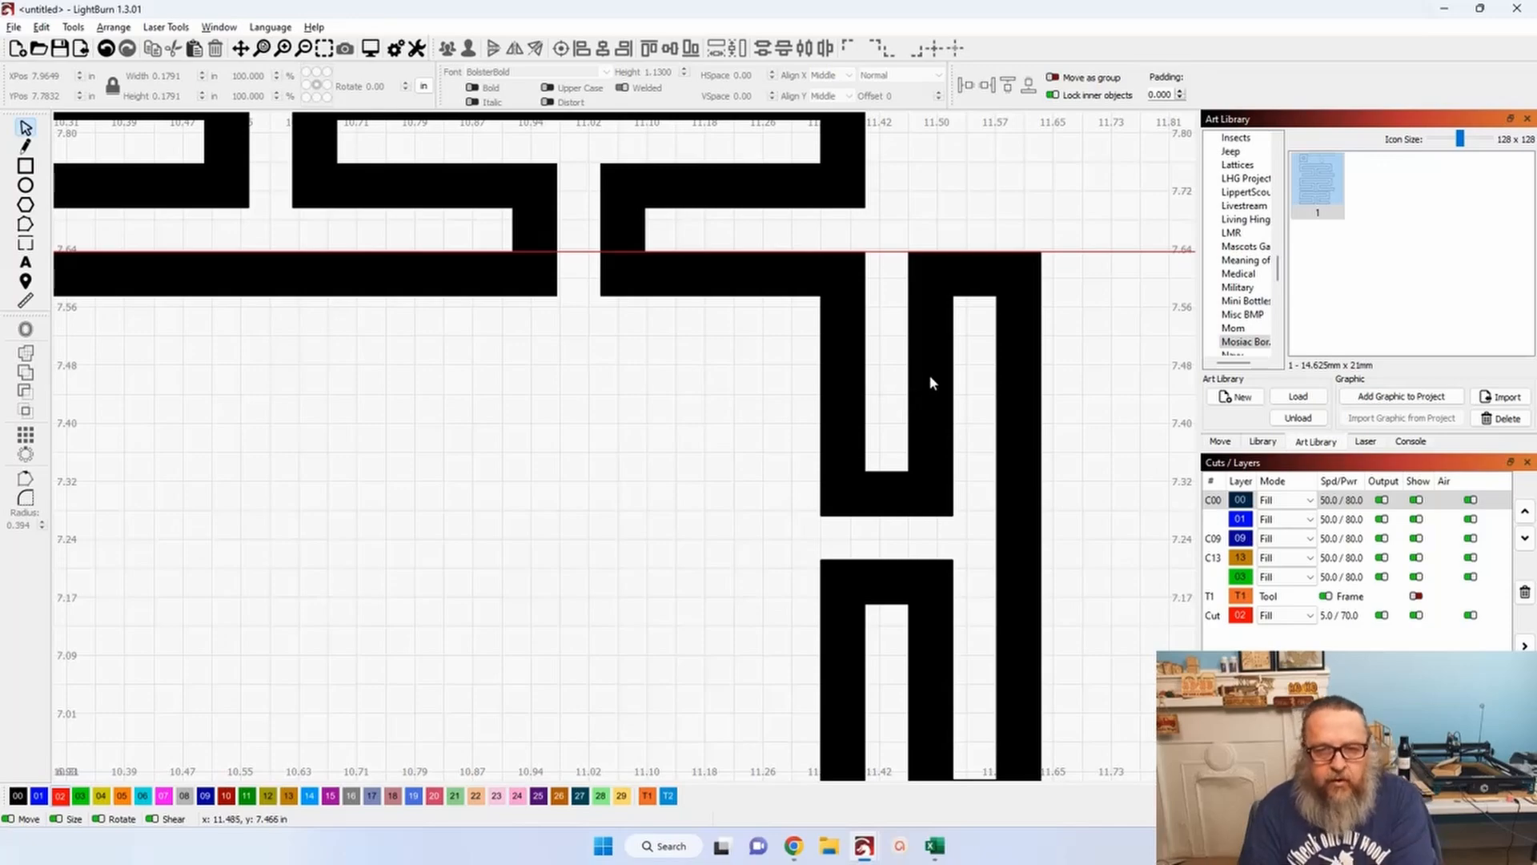
{"action": "scroll", "coordinate": [929, 373], "scroll_direction": "down", "scroll_amount": 3}
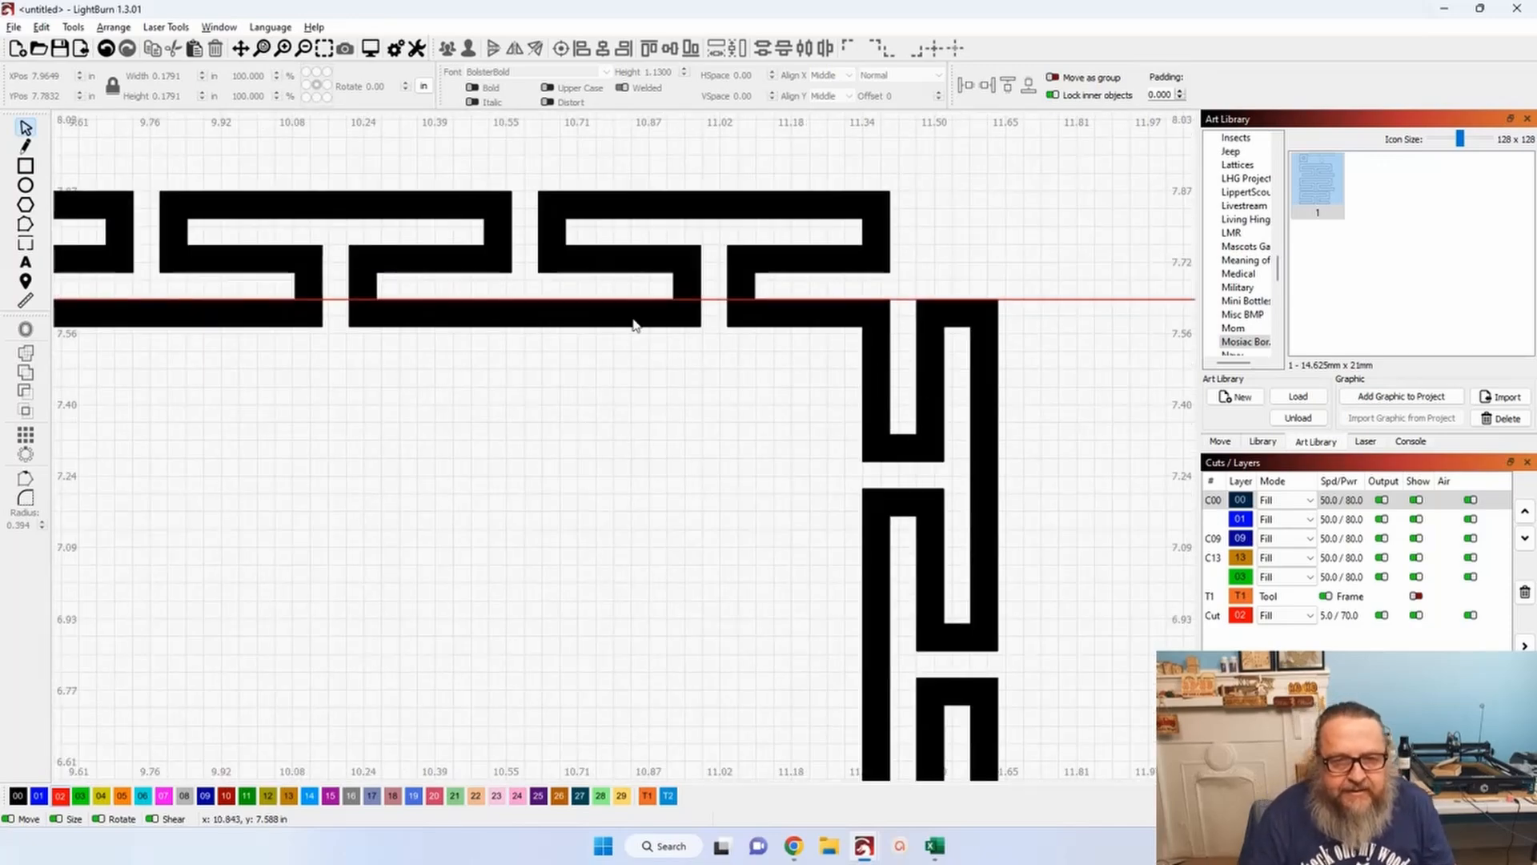
{"action": "scroll", "coordinate": [590, 295], "scroll_direction": "down", "scroll_amount": 7}
{"action": "left_click_drag", "start_coordinate": [404, 394], "coordinate": [491, 313]}
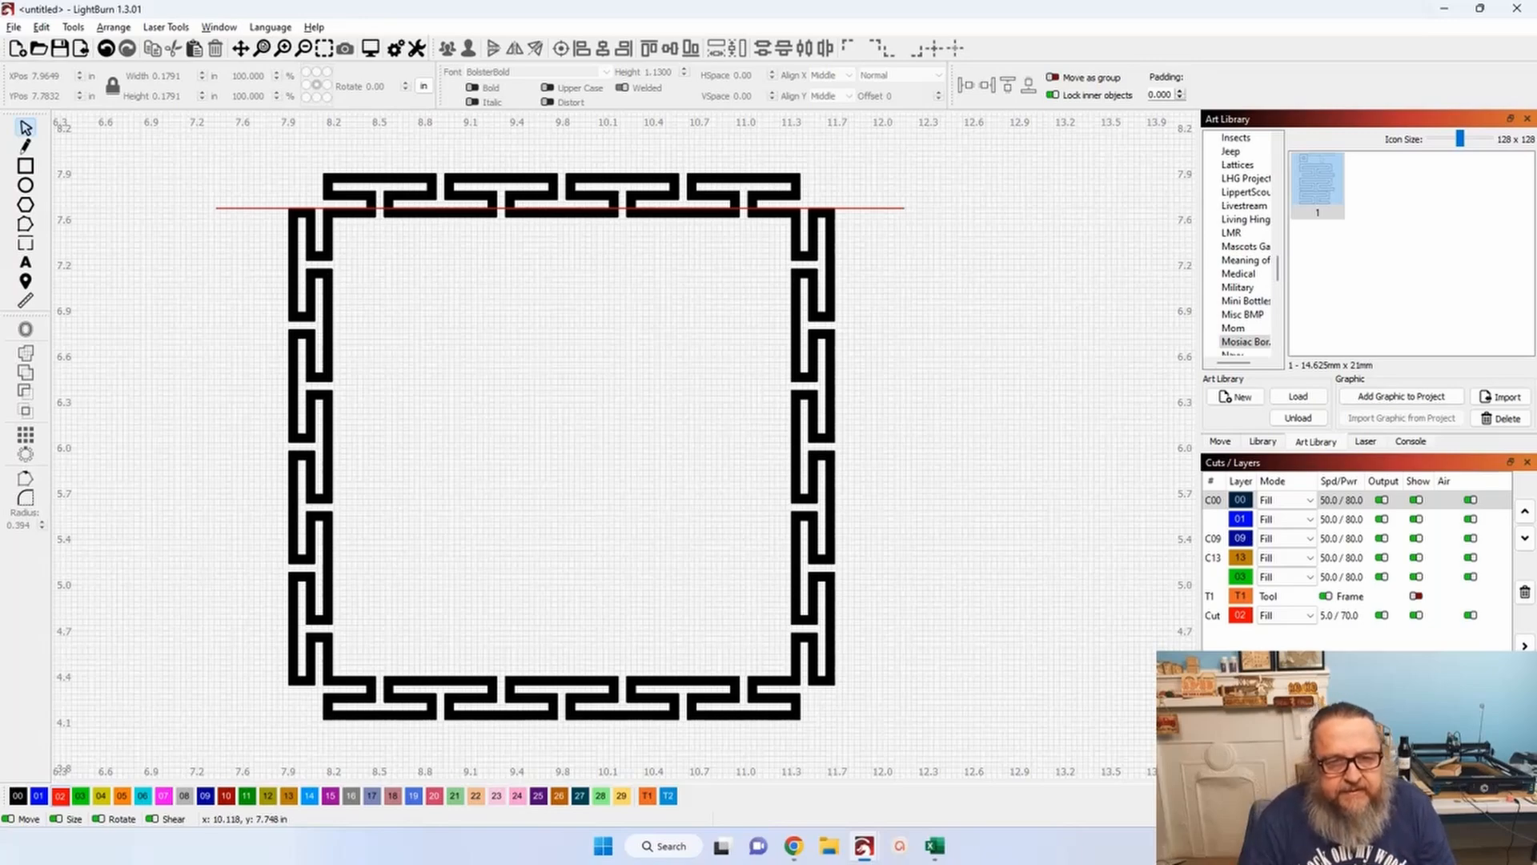
{"action": "scroll", "coordinate": [617, 254], "scroll_direction": "up", "scroll_amount": 1}
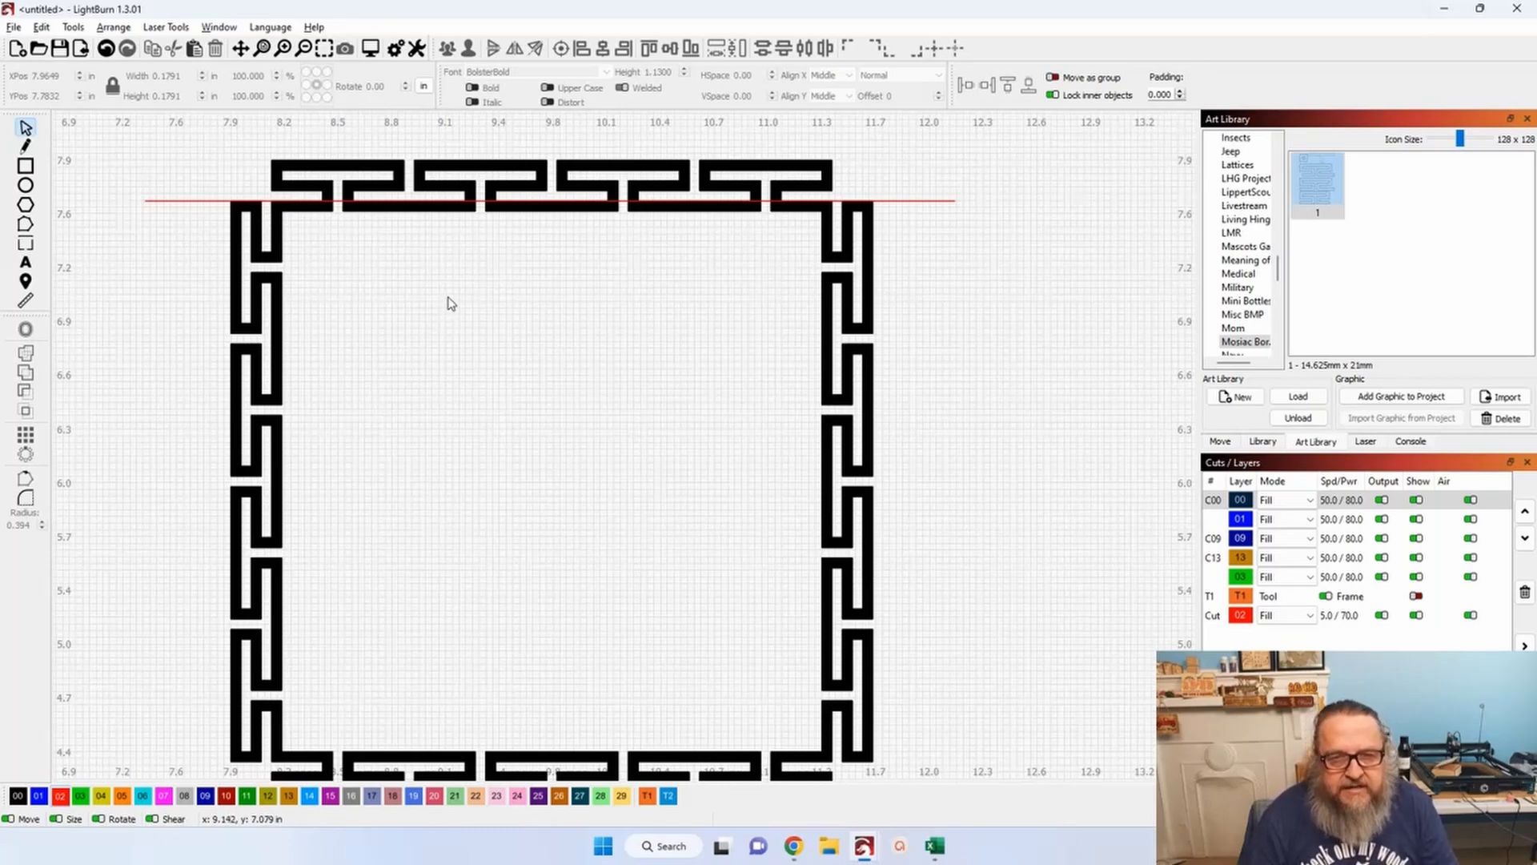
Check the units and grid settings, then switch the document units to millimetres.
{"action": "left_click", "coordinate": [395, 50]}
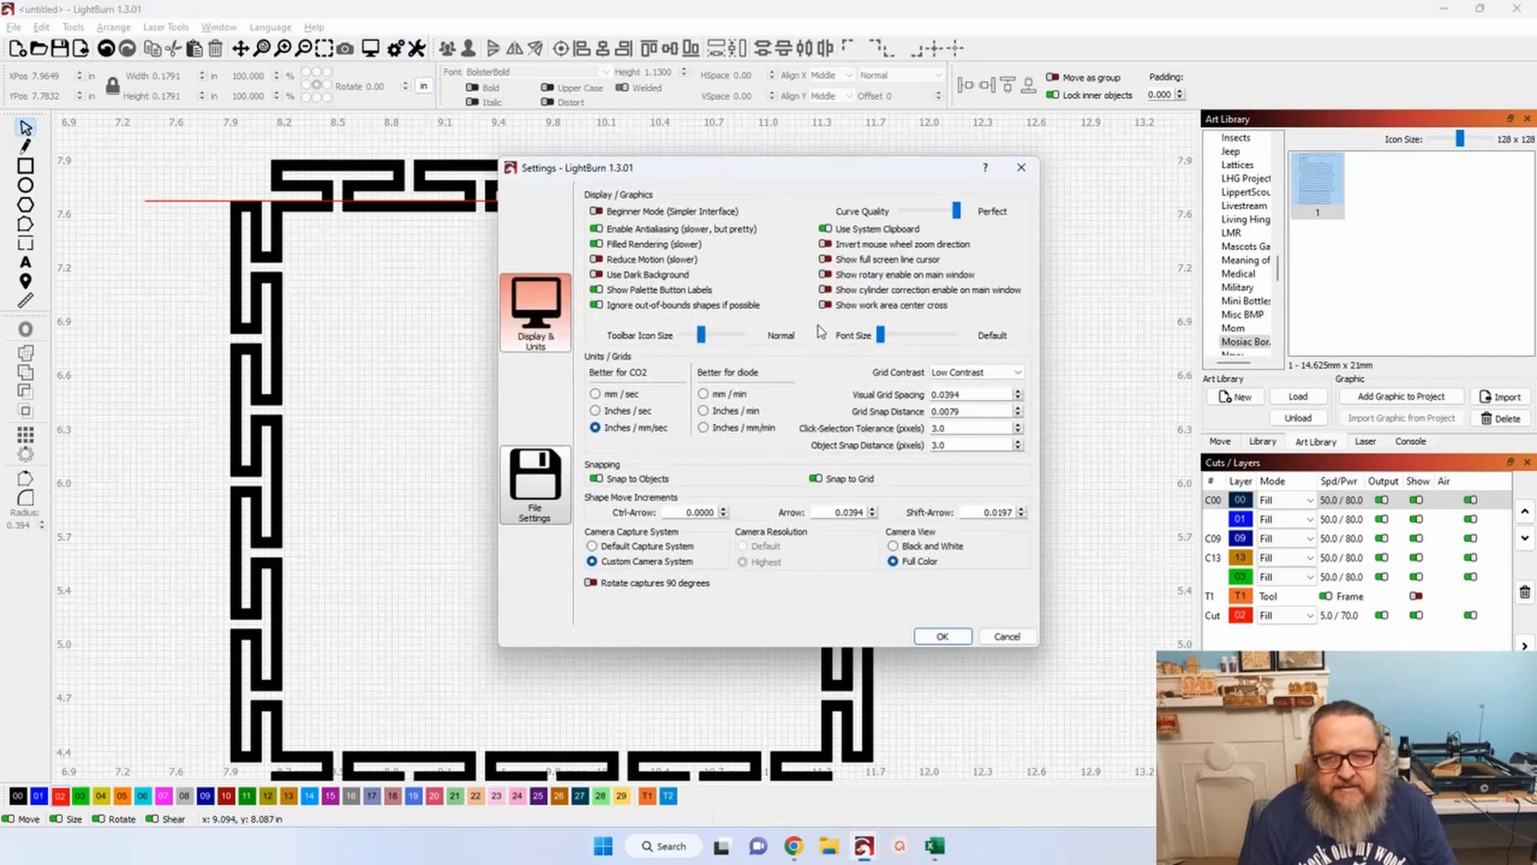
{"action": "left_click", "coordinate": [1031, 174]}
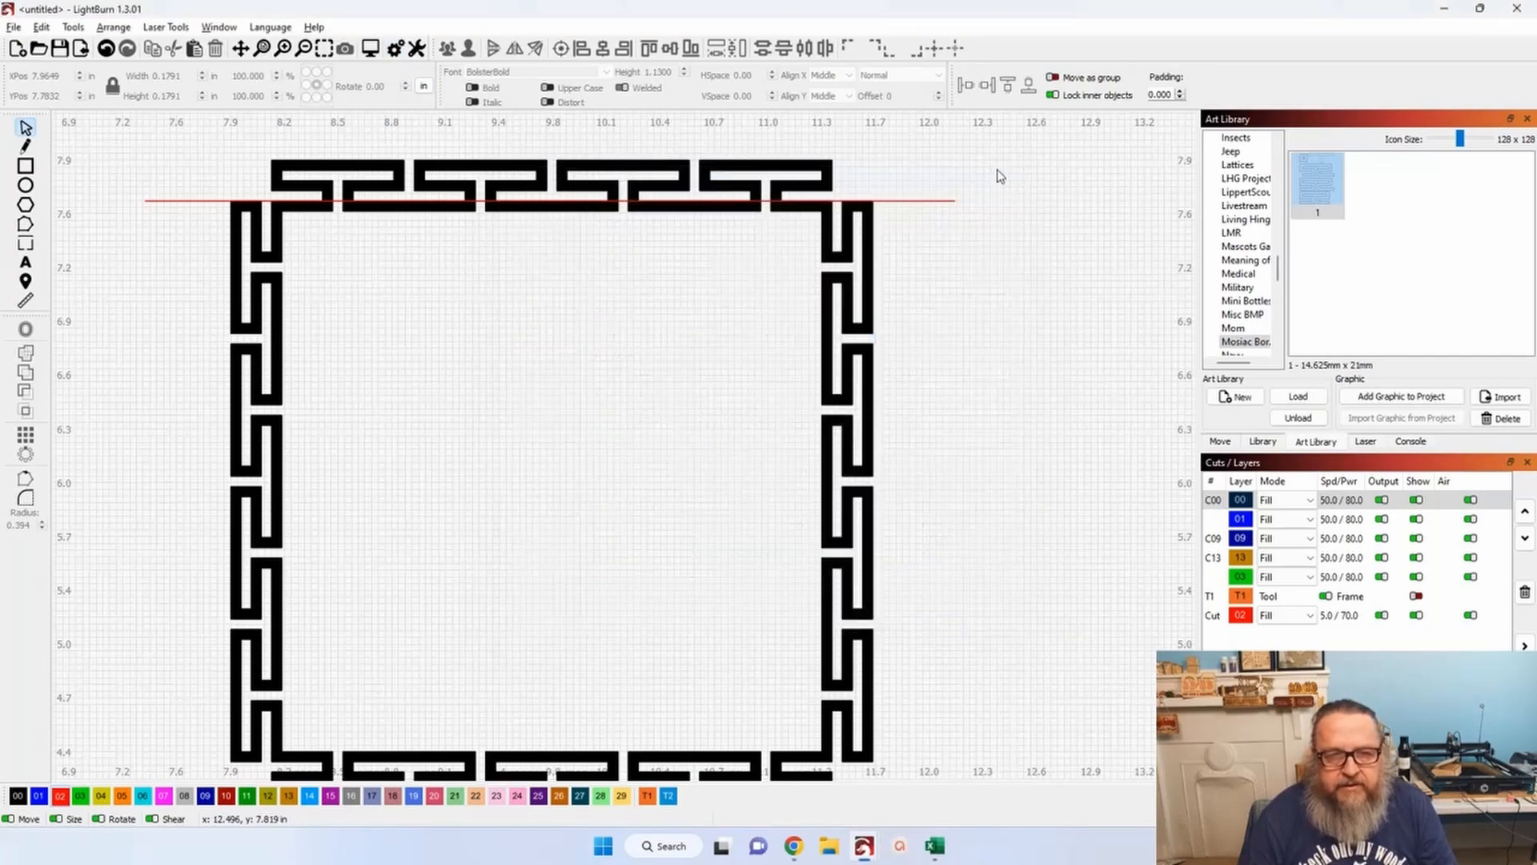
{"action": "left_click", "coordinate": [424, 85]}
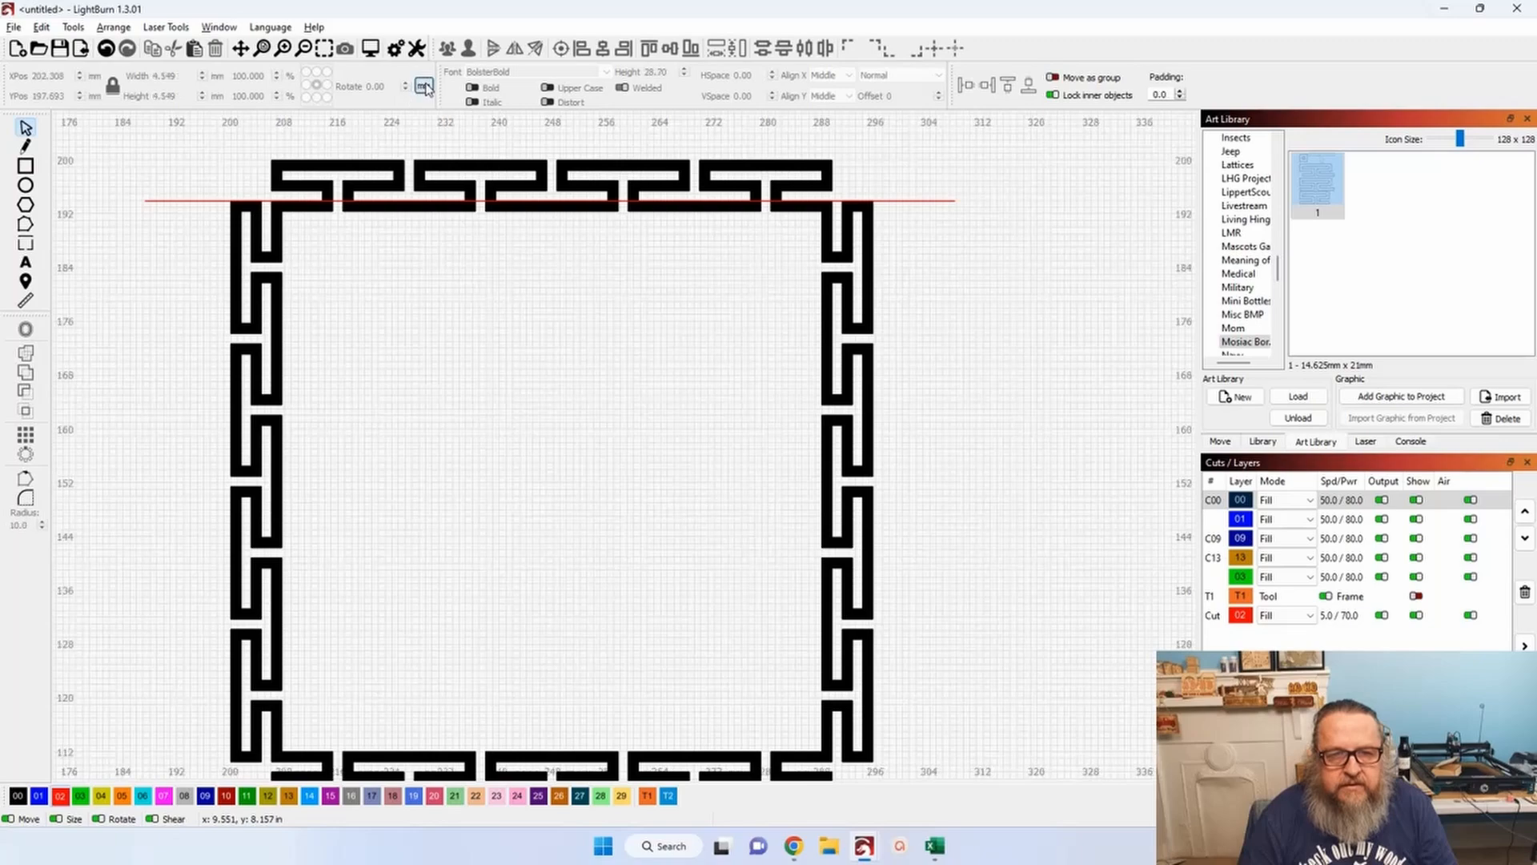
Set the grid snap distance to 0.2 mm in the application settings.
{"action": "left_click", "coordinate": [396, 48]}
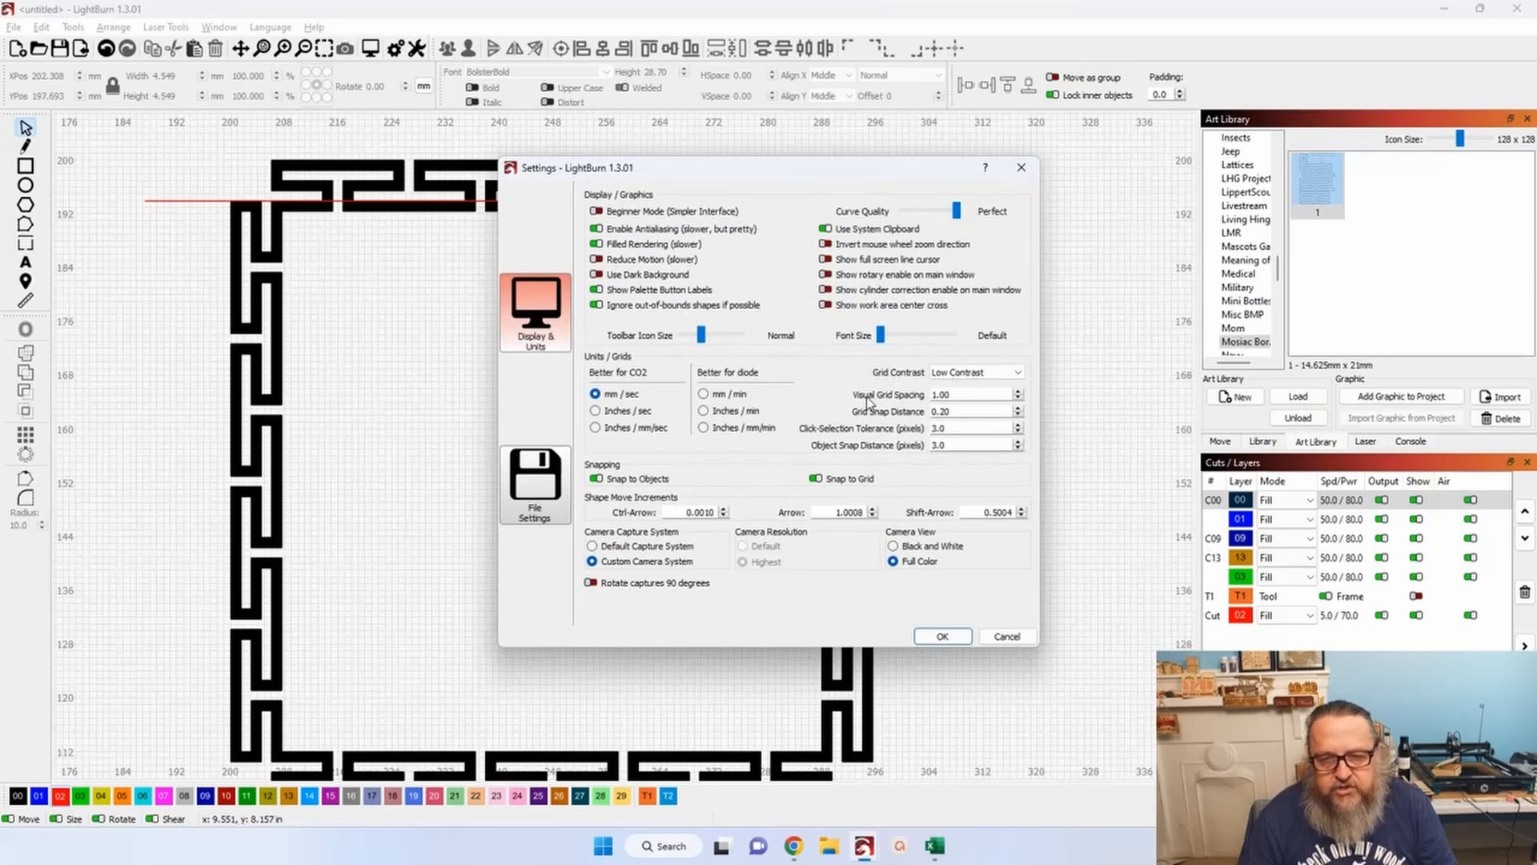
{"action": "key", "text": "Tab"}
{"action": "double_click", "coordinate": [954, 414]}
{"action": "key", "text": "BackSpace"}
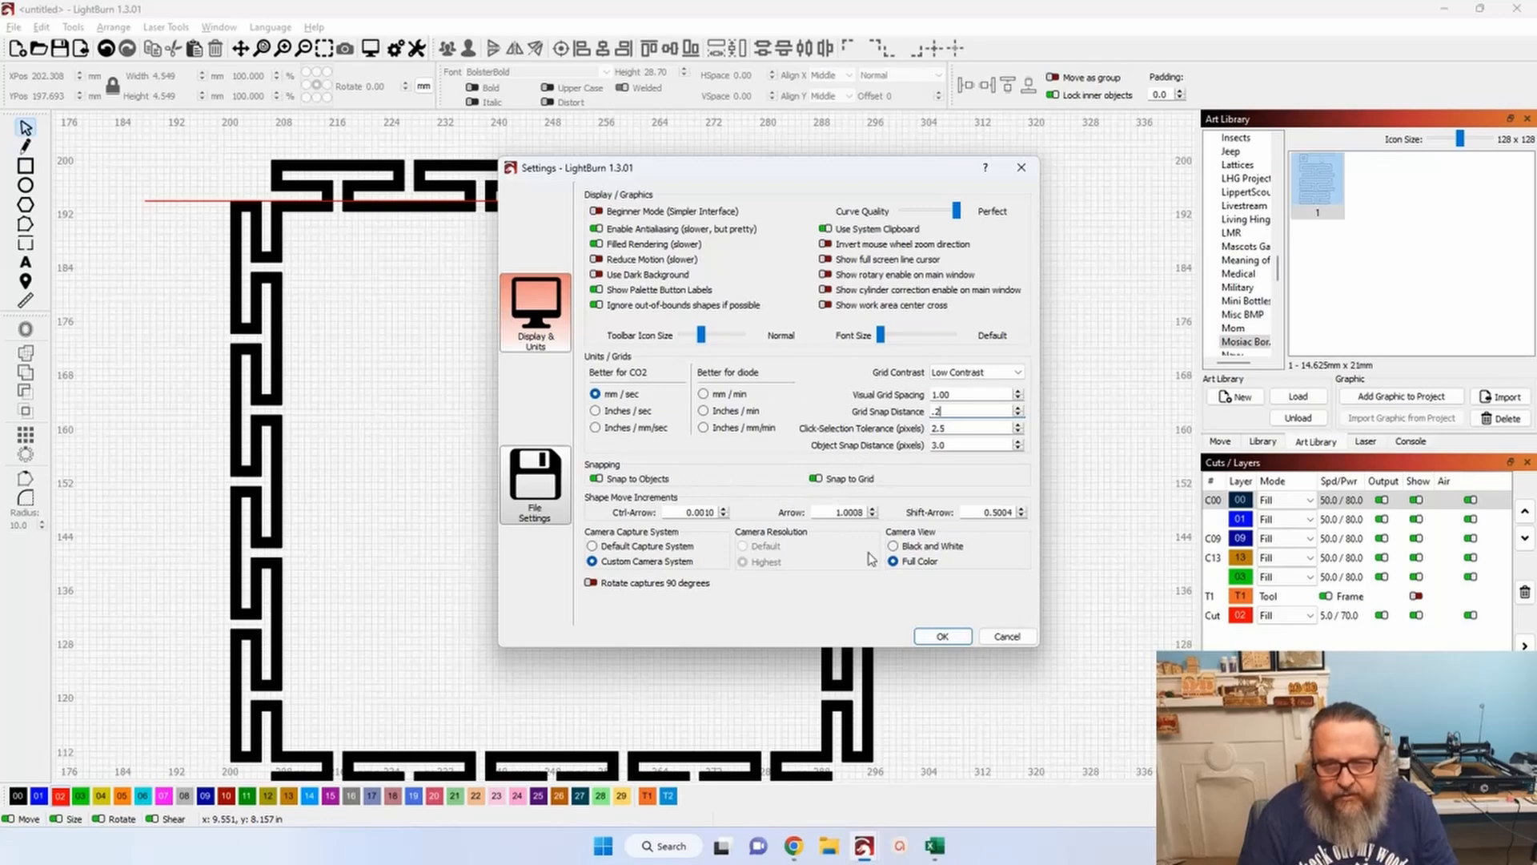
{"action": "left_click", "coordinate": [935, 641]}
Move the five loose key-pattern pieces from outside the work area to beside the border, centred at X 322, Y 123.2 mm.
{"action": "scroll", "coordinate": [941, 327], "scroll_direction": "up", "scroll_amount": 1}
{"action": "scroll", "coordinate": [939, 326], "scroll_direction": "up", "scroll_amount": 4}
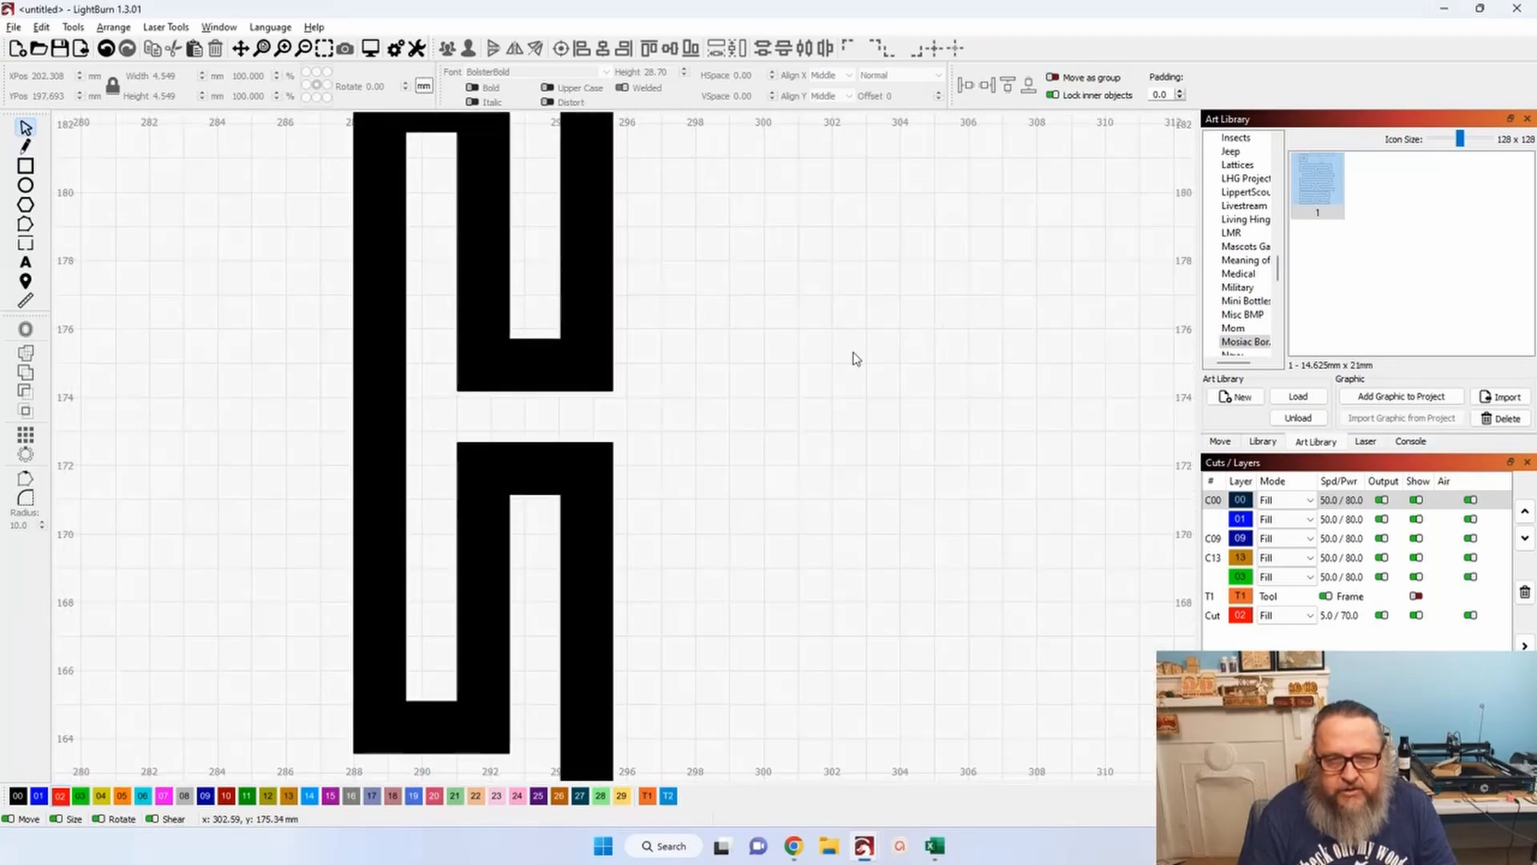
{"action": "scroll", "coordinate": [855, 359], "scroll_direction": "down", "scroll_amount": 6}
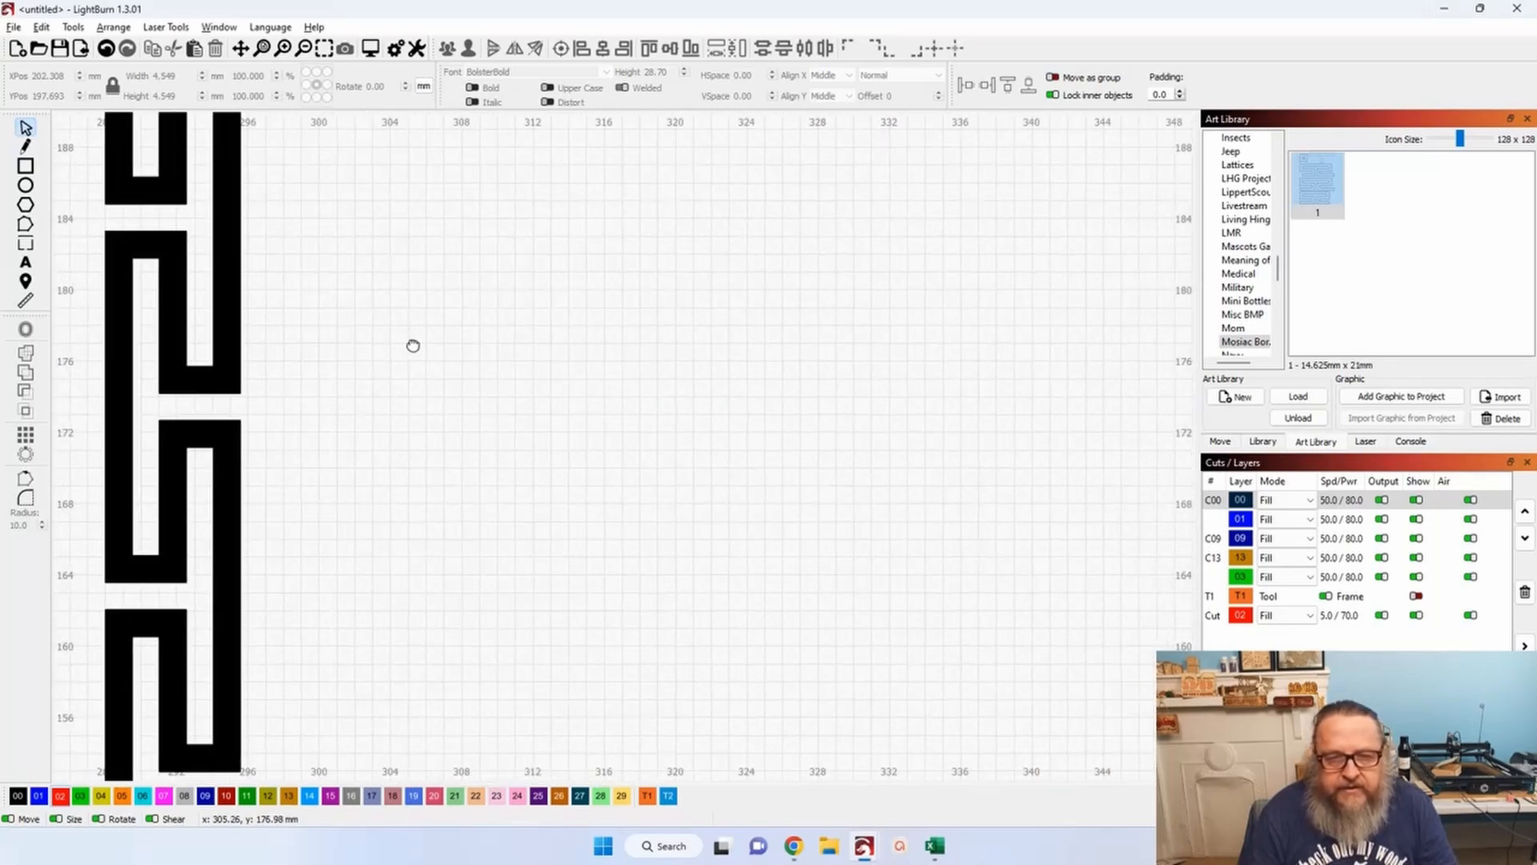
{"action": "left_click_drag", "start_coordinate": [746, 548], "coordinate": [898, 713]}
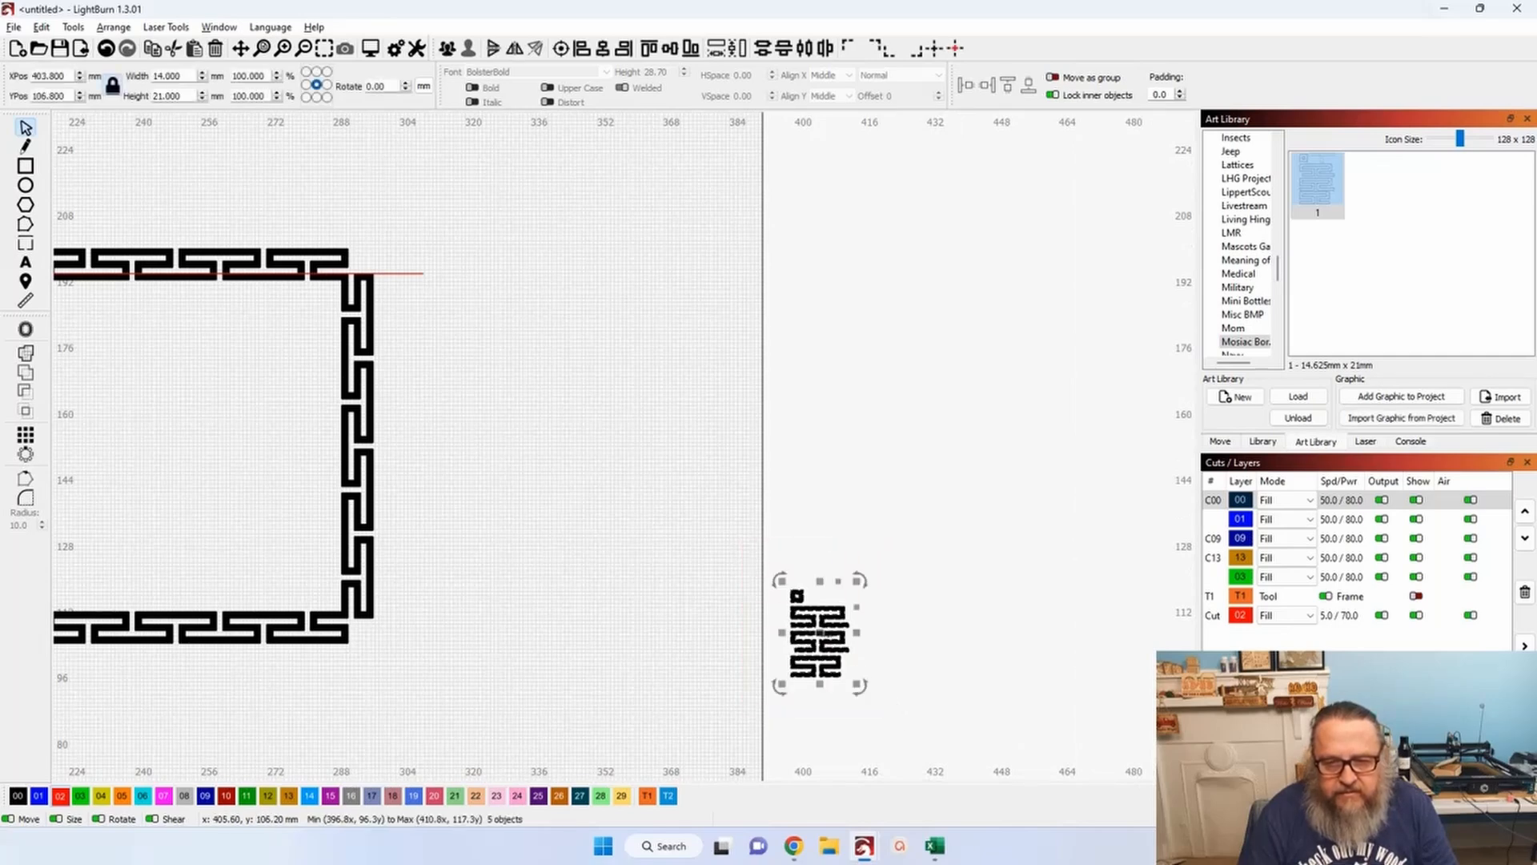
{"action": "left_click_drag", "start_coordinate": [822, 639], "coordinate": [439, 550]}
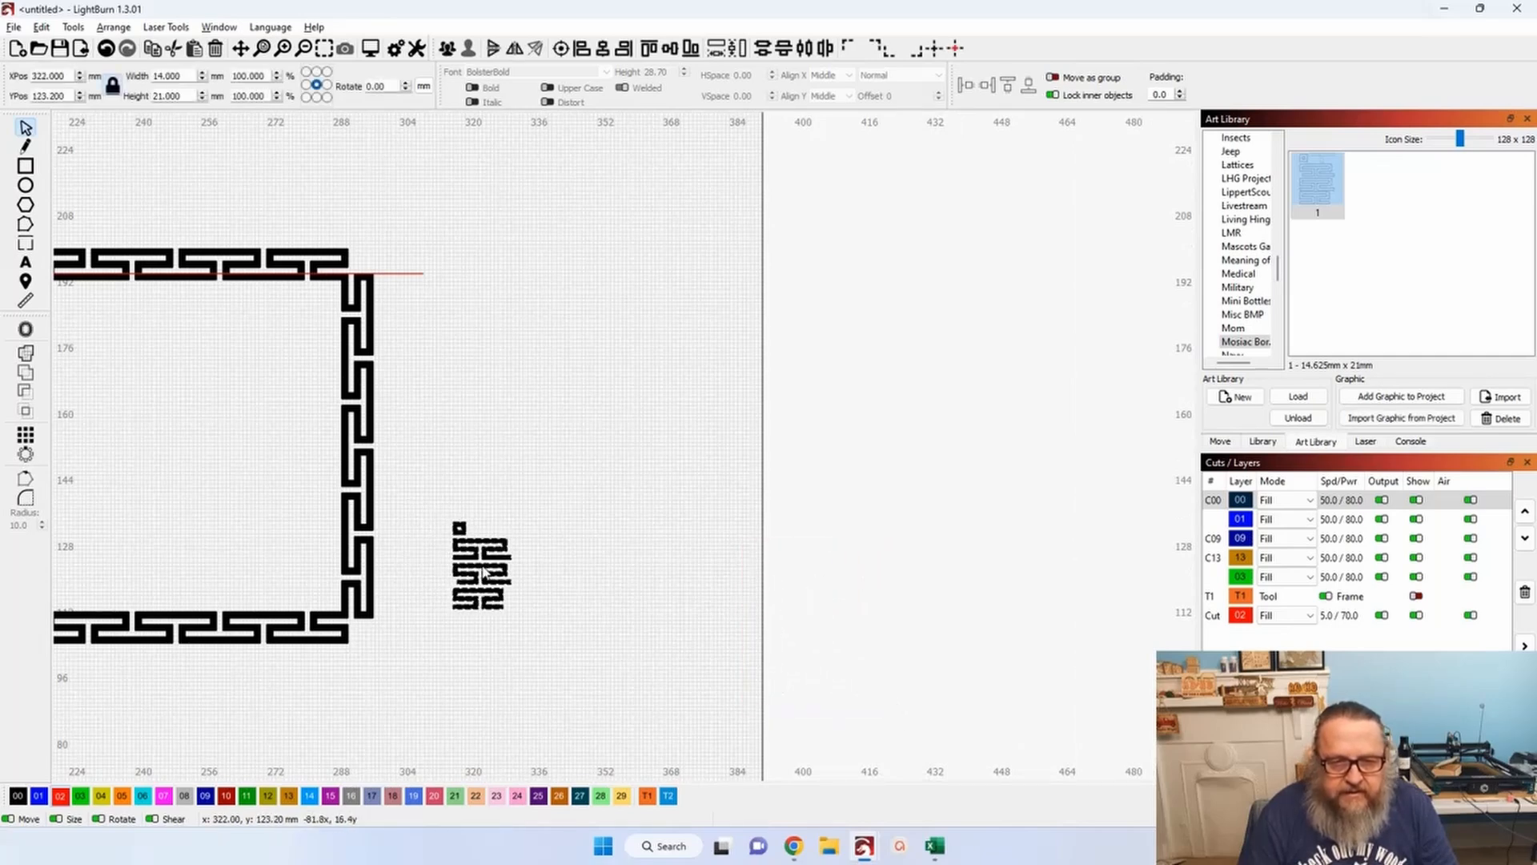
Examine the loose key-pattern pieces and compare them against the grid with the border's vertical key pattern.
{"action": "scroll", "coordinate": [483, 571], "scroll_direction": "up", "scroll_amount": 8}
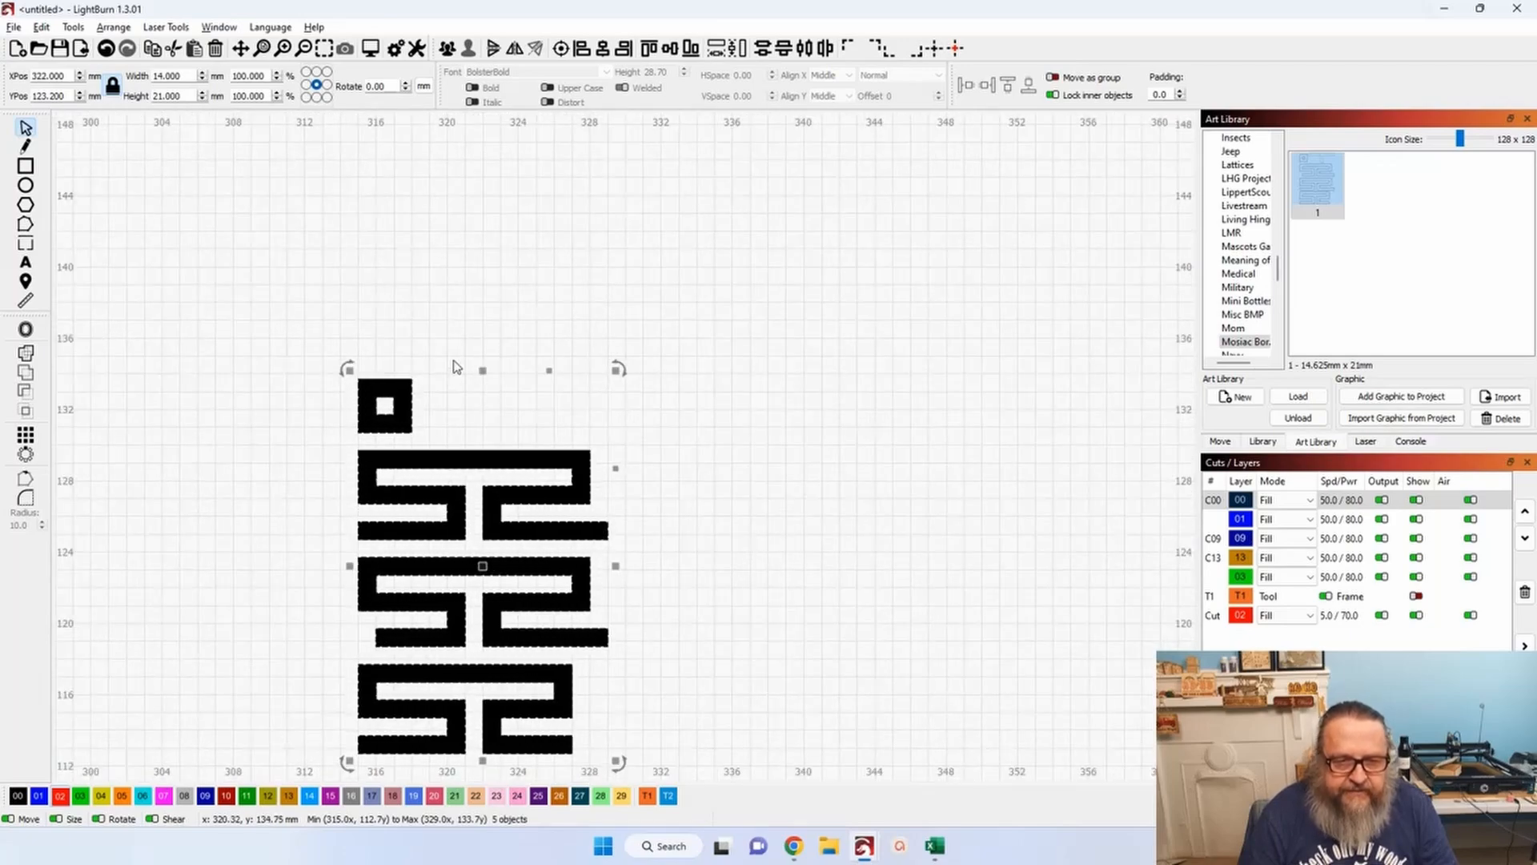
{"action": "left_click_drag", "start_coordinate": [429, 319], "coordinate": [454, 387]}
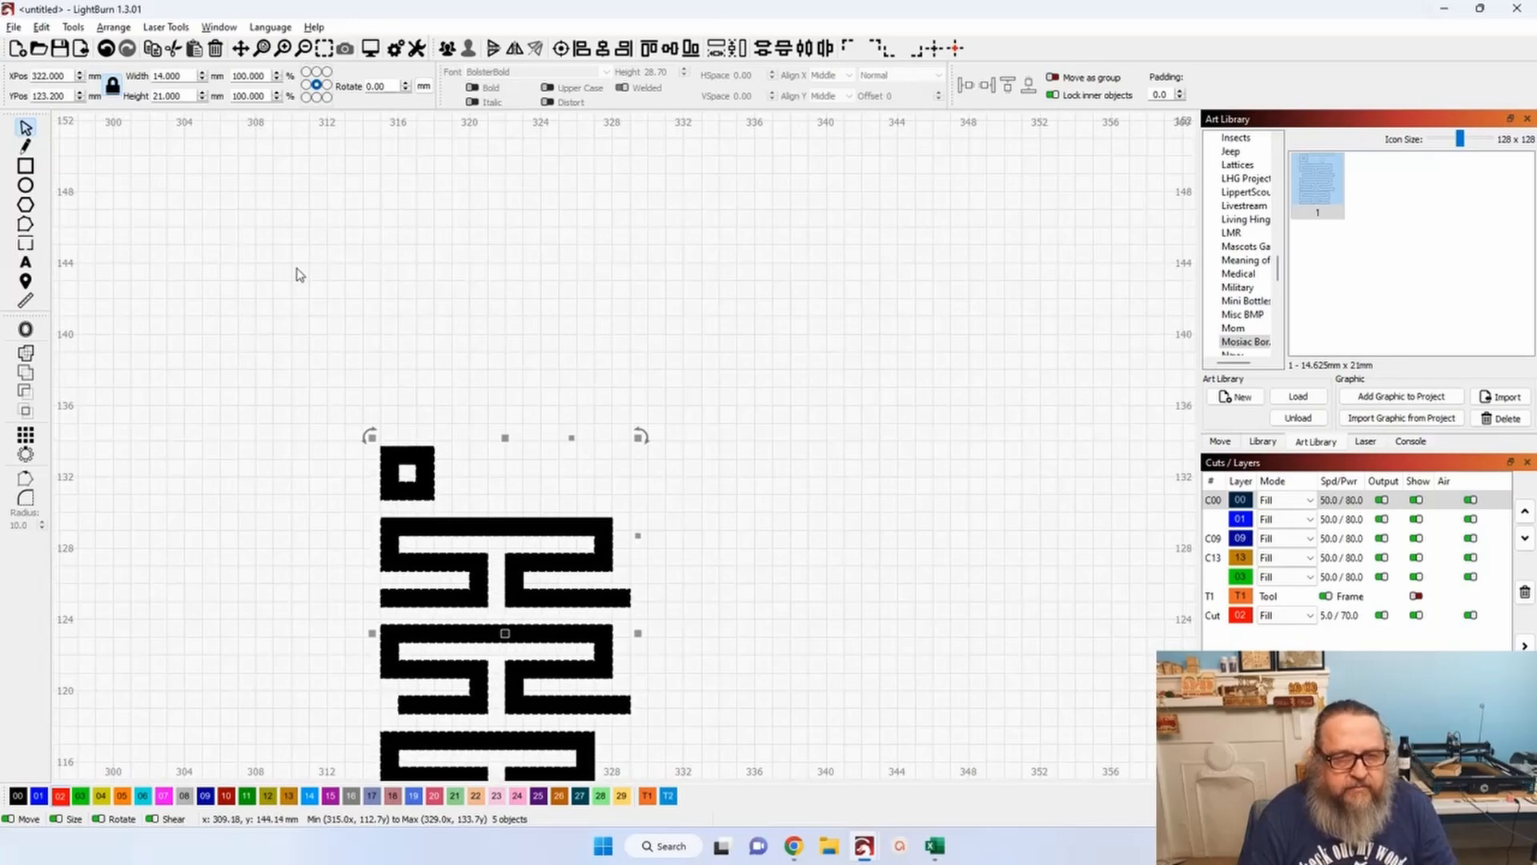
{"action": "scroll", "coordinate": [313, 273], "scroll_direction": "up", "scroll_amount": 2}
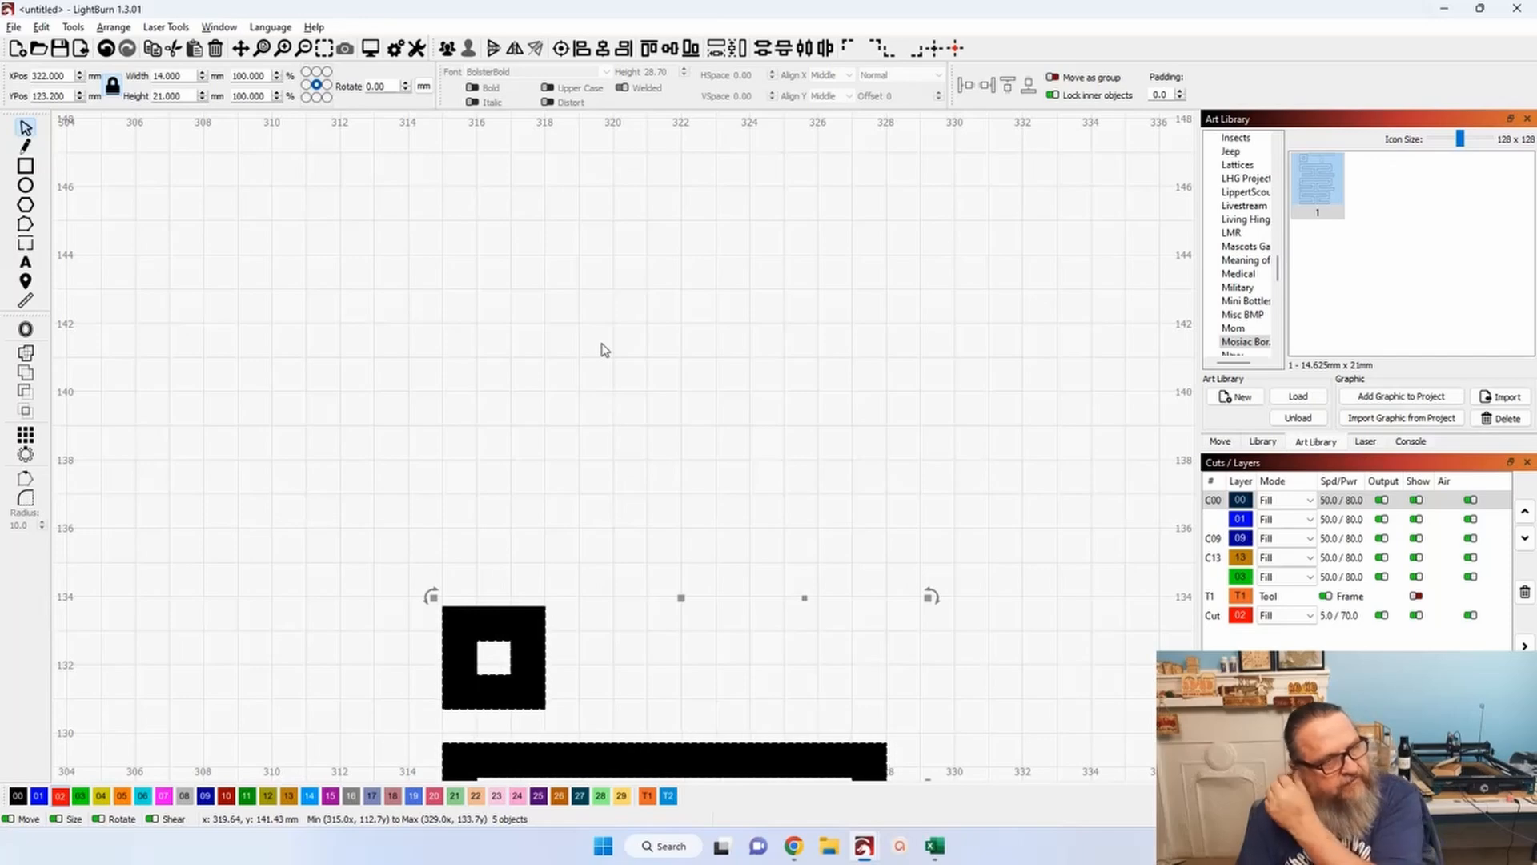
{"action": "scroll", "coordinate": [585, 474], "scroll_direction": "down", "scroll_amount": 1}
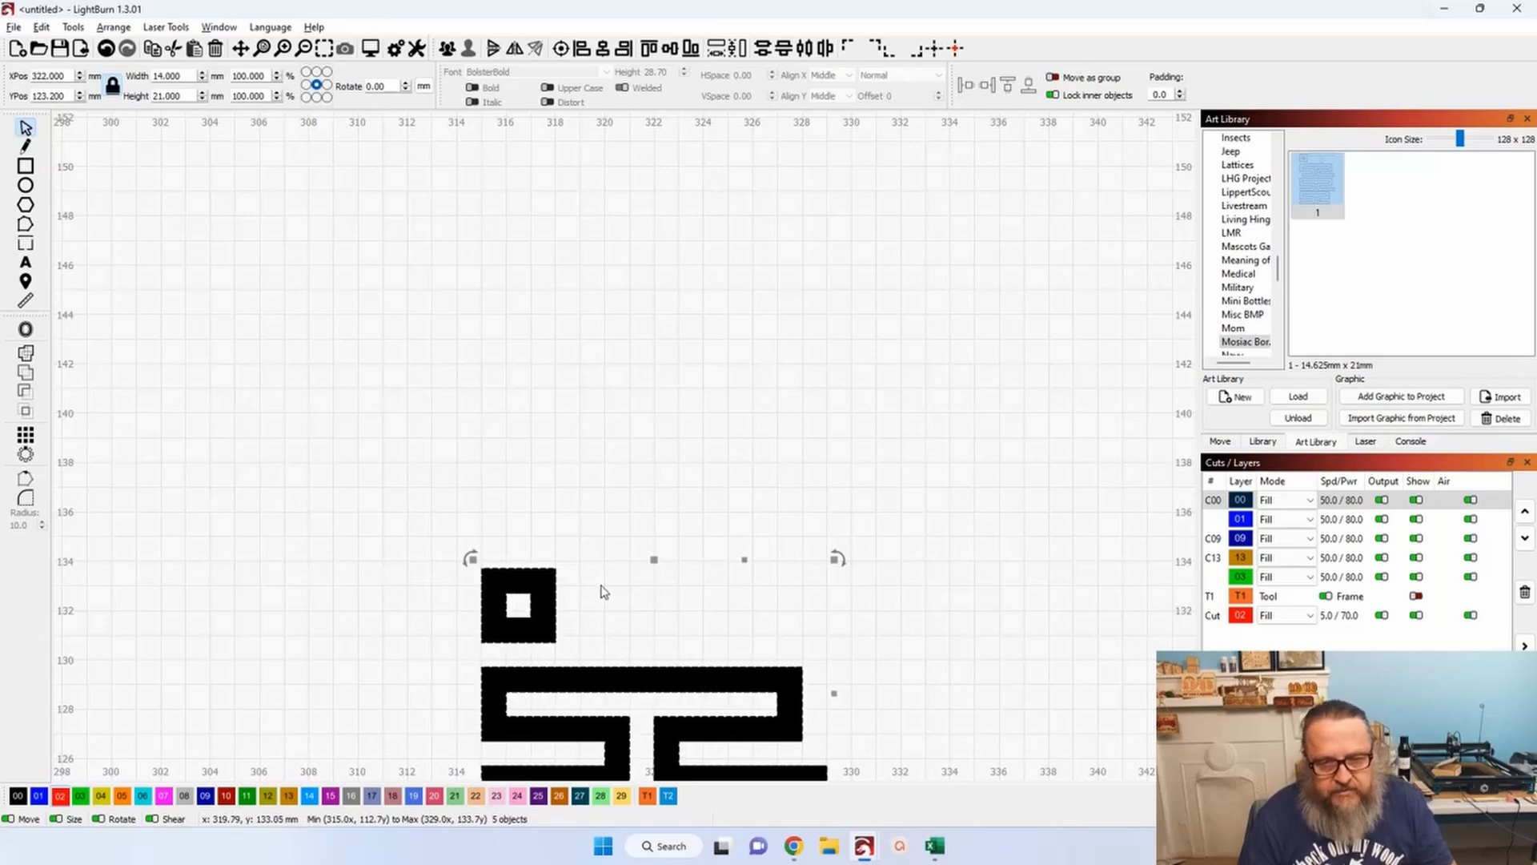
{"action": "left_click_drag", "start_coordinate": [657, 581], "coordinate": [566, 485]}
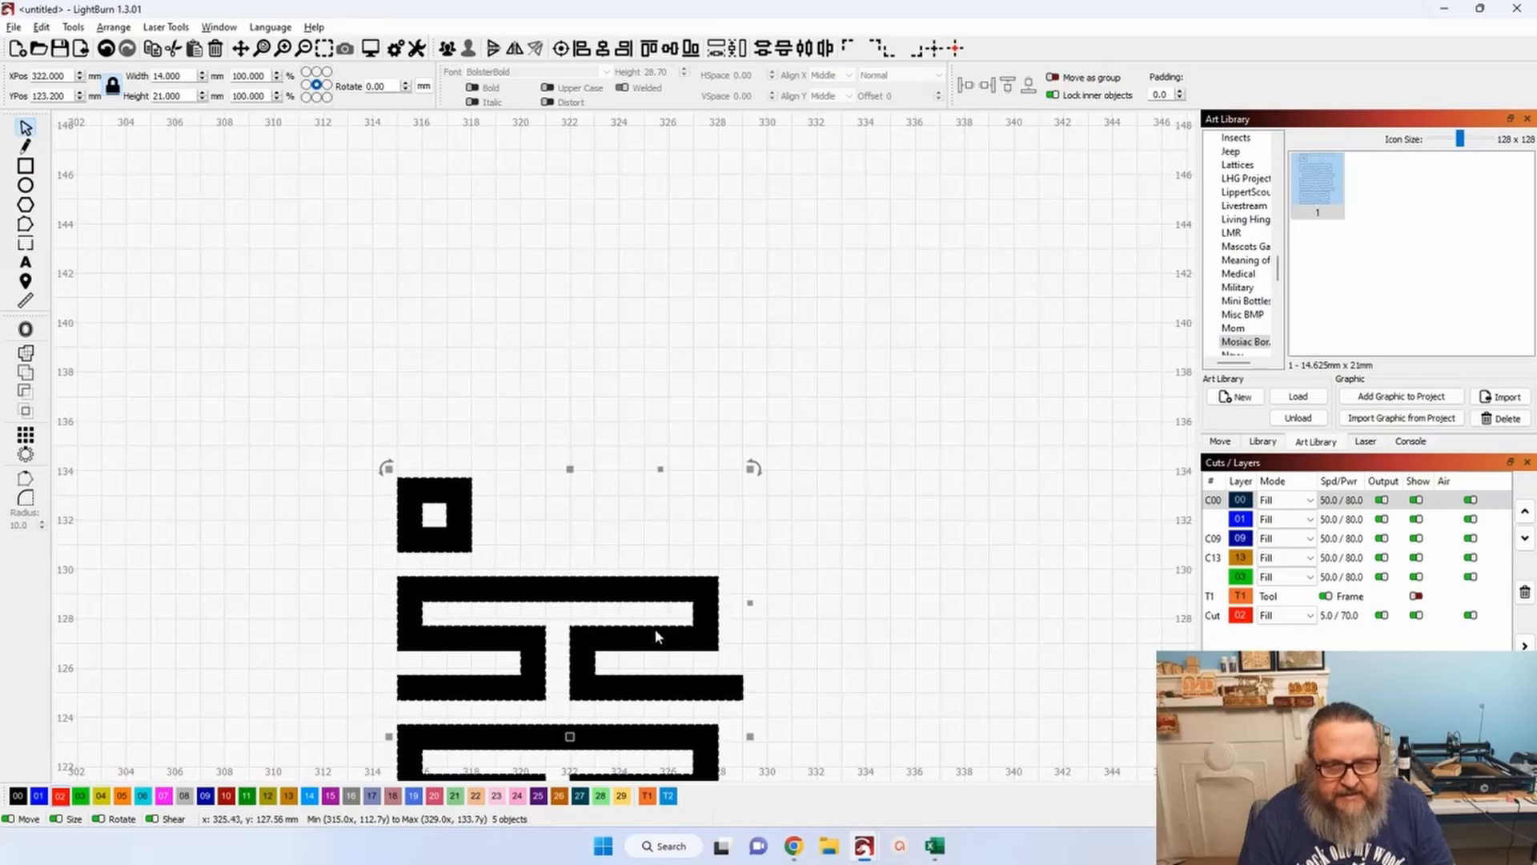
{"action": "scroll", "coordinate": [192, 421], "scroll_direction": "down", "scroll_amount": 8}
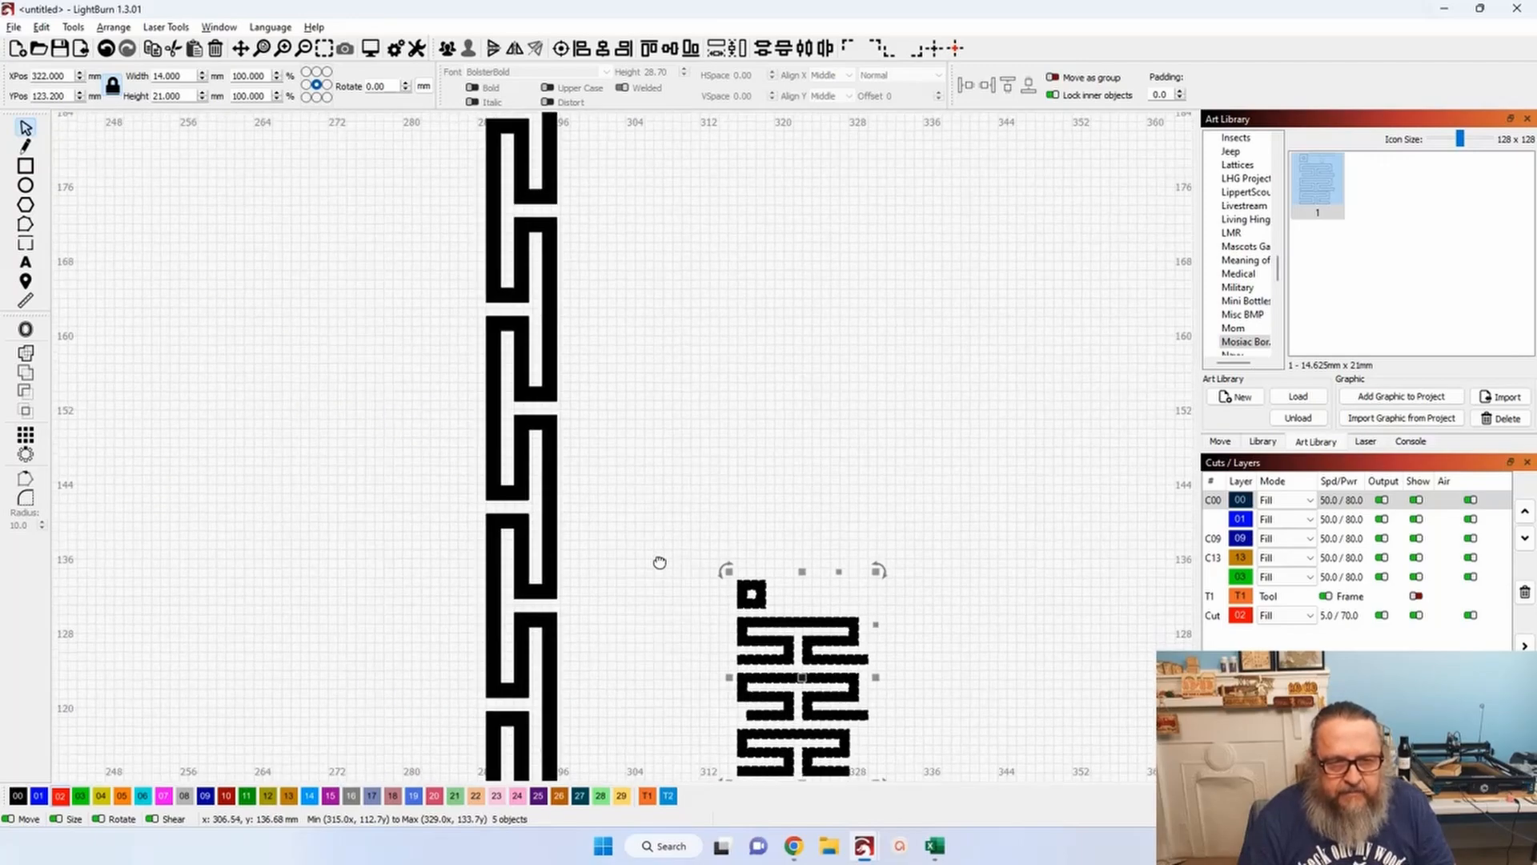
{"action": "scroll", "coordinate": [483, 388], "scroll_direction": "up", "scroll_amount": 1}
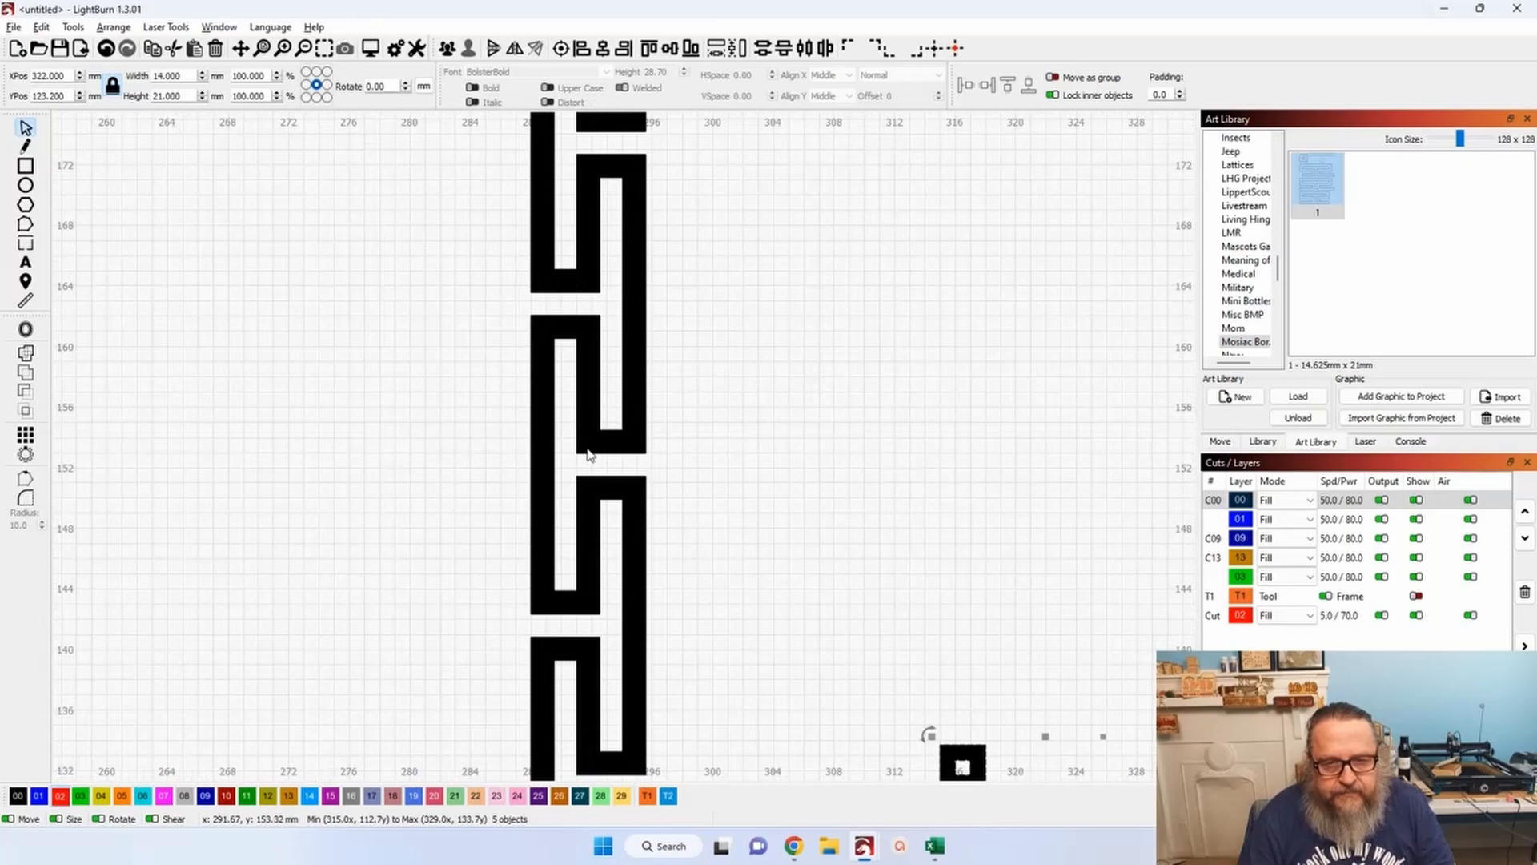
{"action": "scroll", "coordinate": [586, 450], "scroll_direction": "up", "scroll_amount": 2}
{"action": "scroll", "coordinate": [589, 454], "scroll_direction": "up", "scroll_amount": 1}
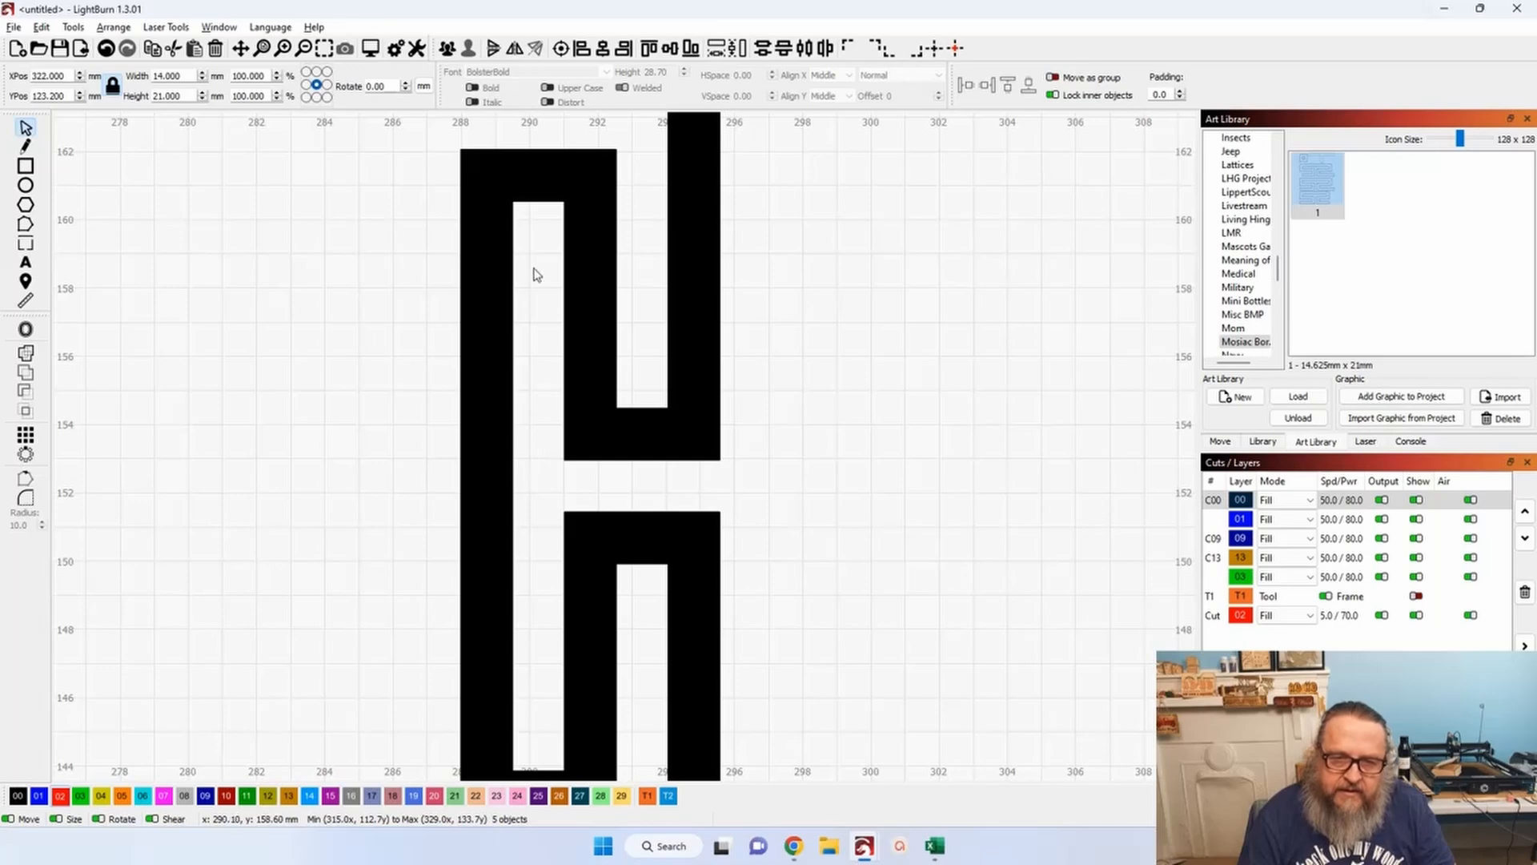
Draw a vertical rectangle 1 mm wide and 3 mm high on tool layer T2 in the empty space beside the border.
{"action": "scroll", "coordinate": [797, 298], "scroll_direction": "down", "scroll_amount": 1}
{"action": "left_click_drag", "start_coordinate": [981, 356], "coordinate": [587, 367]}
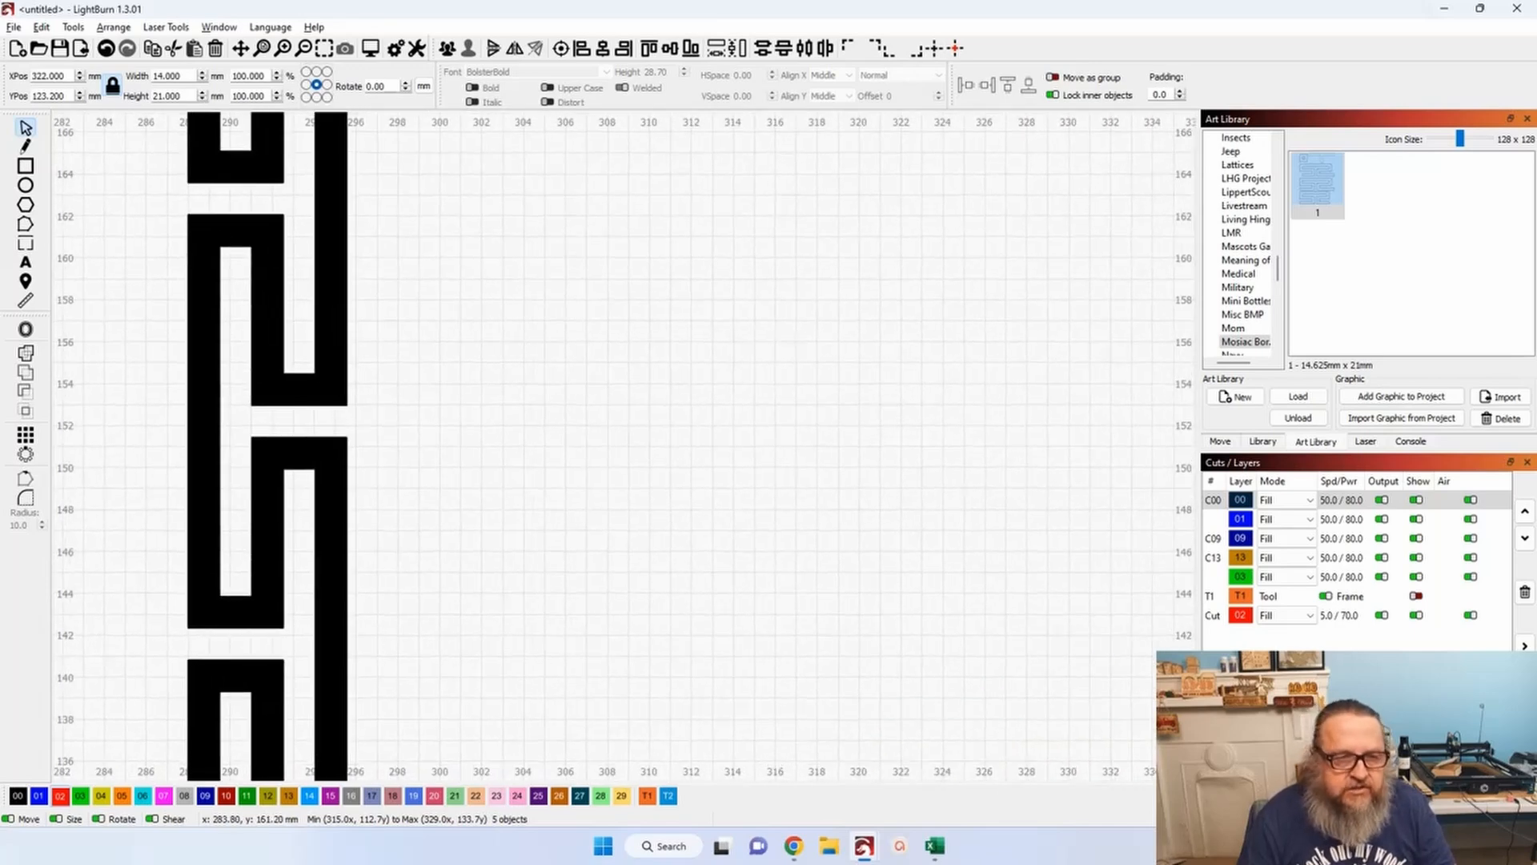
{"action": "left_click", "coordinate": [25, 166]}
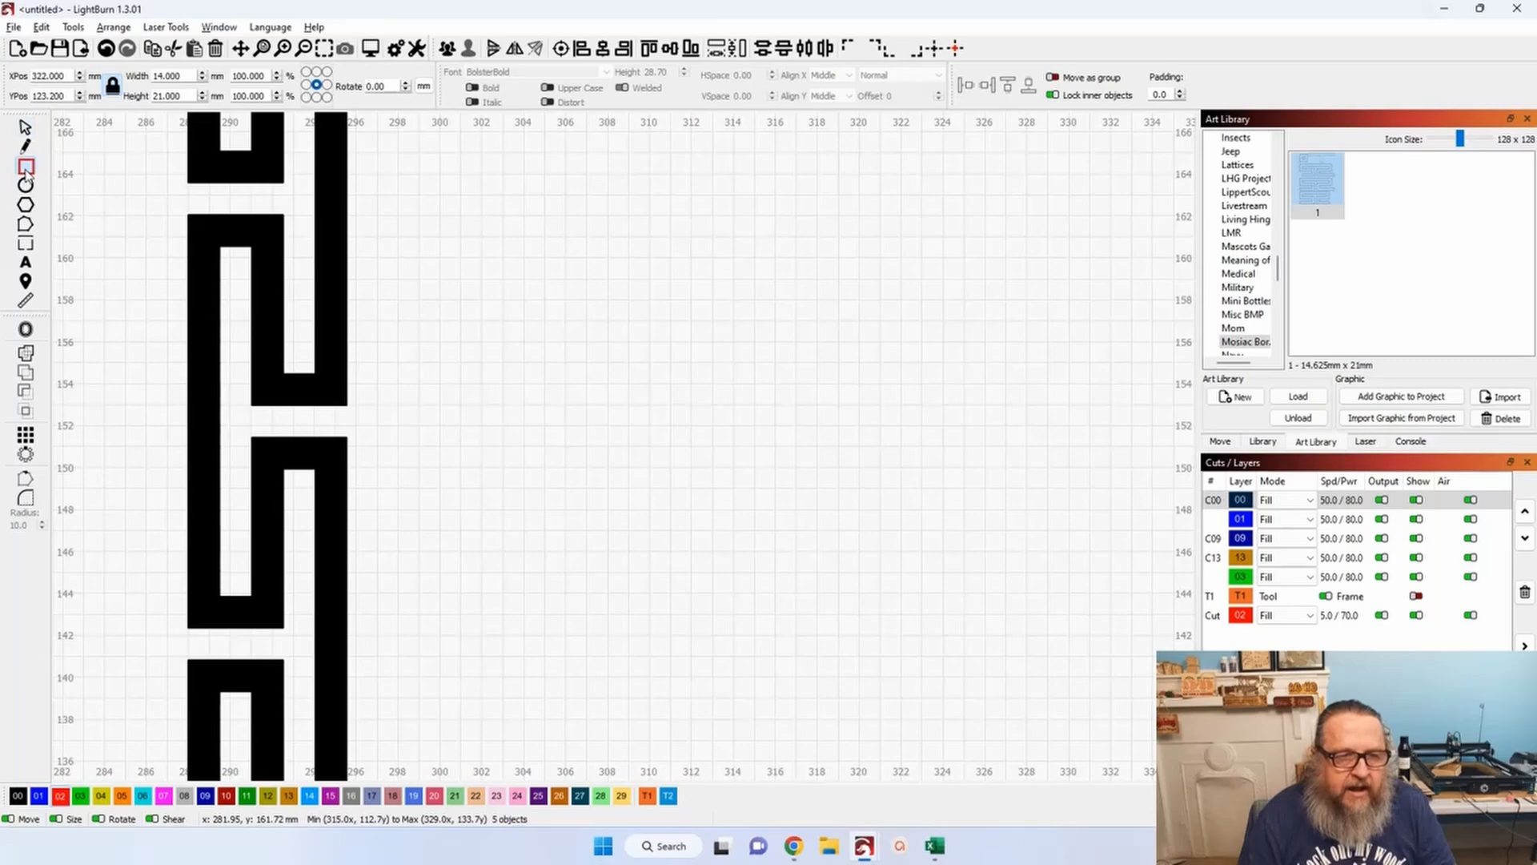
{"action": "scroll", "coordinate": [727, 301], "scroll_direction": "up", "scroll_amount": 1}
{"action": "scroll", "coordinate": [727, 300], "scroll_direction": "up", "scroll_amount": 2}
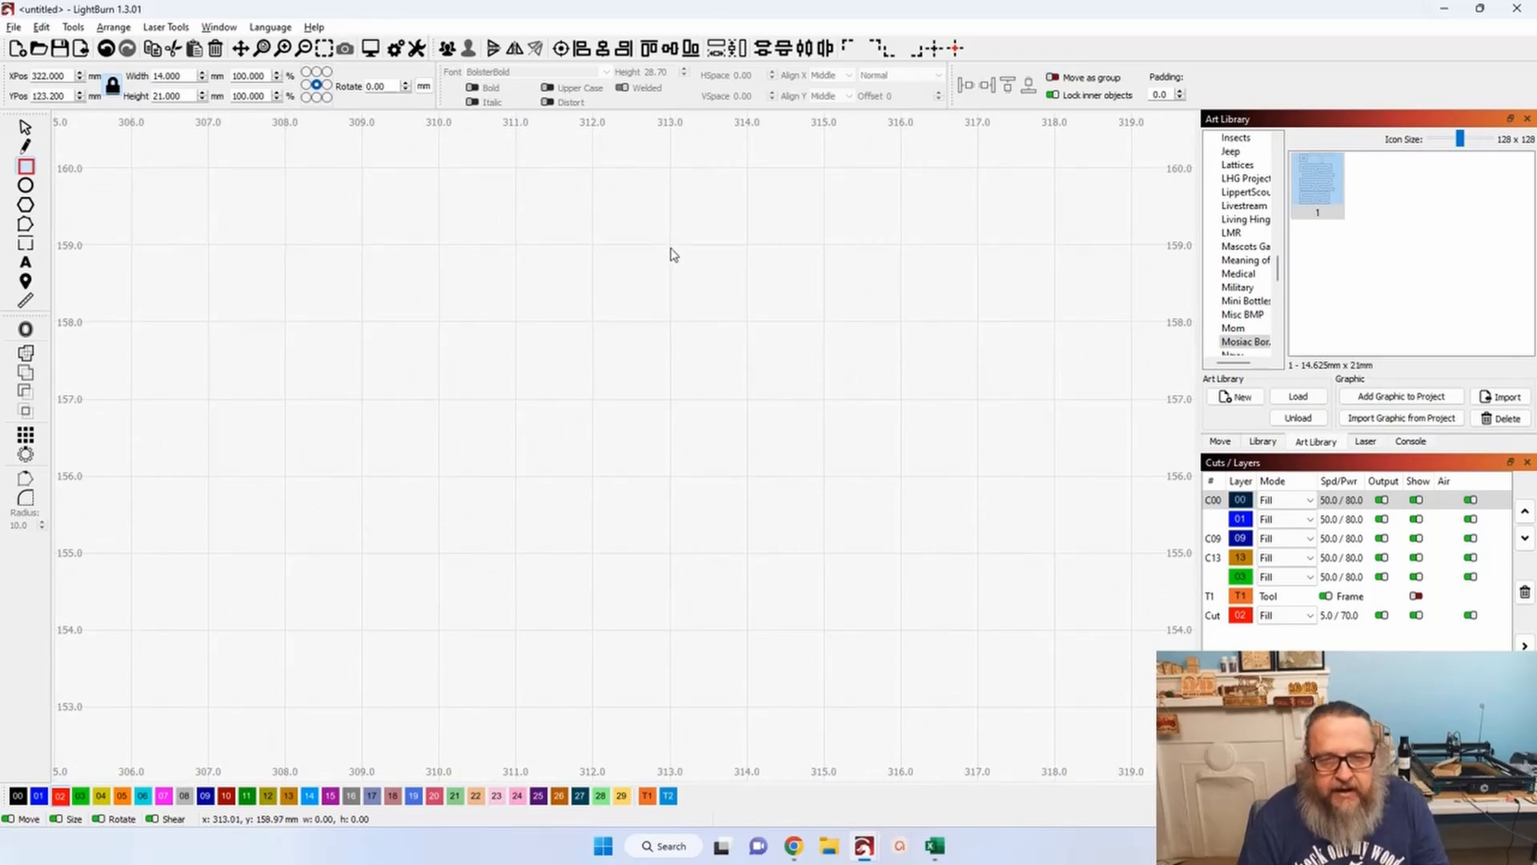
{"action": "left_click", "coordinate": [669, 797]}
{"action": "left_click", "coordinate": [28, 170]}
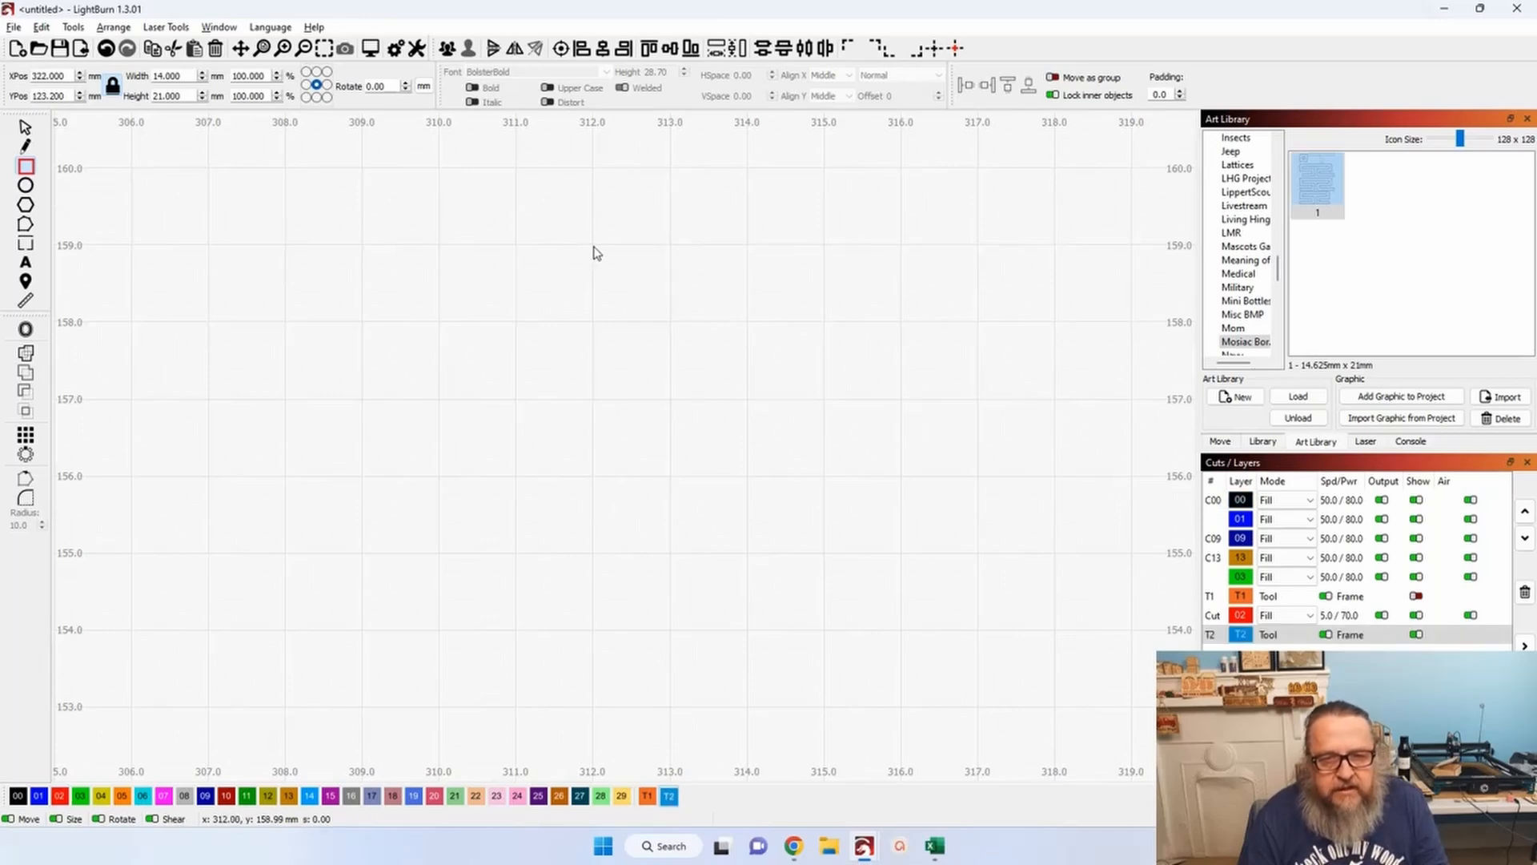
{"action": "left_click_drag", "start_coordinate": [593, 246], "coordinate": [673, 477]}
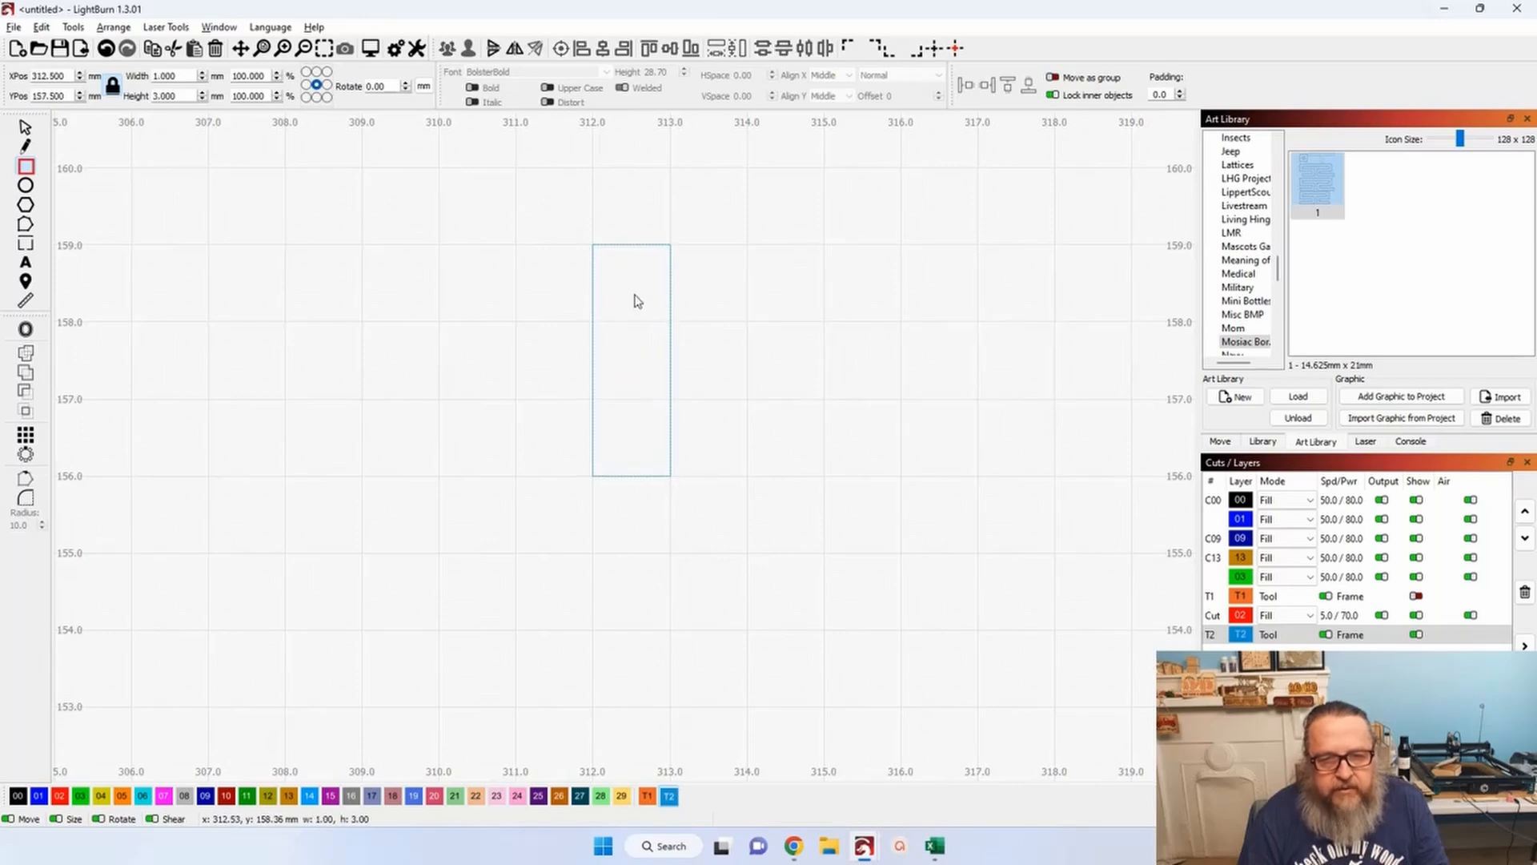
Draw two 1 mm high horizontal rectangles touching the vertical rectangle's upper corners, 5 mm wide on its left and 4 mm wide on its right.
{"action": "scroll", "coordinate": [635, 320], "scroll_direction": "down", "scroll_amount": 2}
{"action": "left_click_drag", "start_coordinate": [566, 333], "coordinate": [616, 487]}
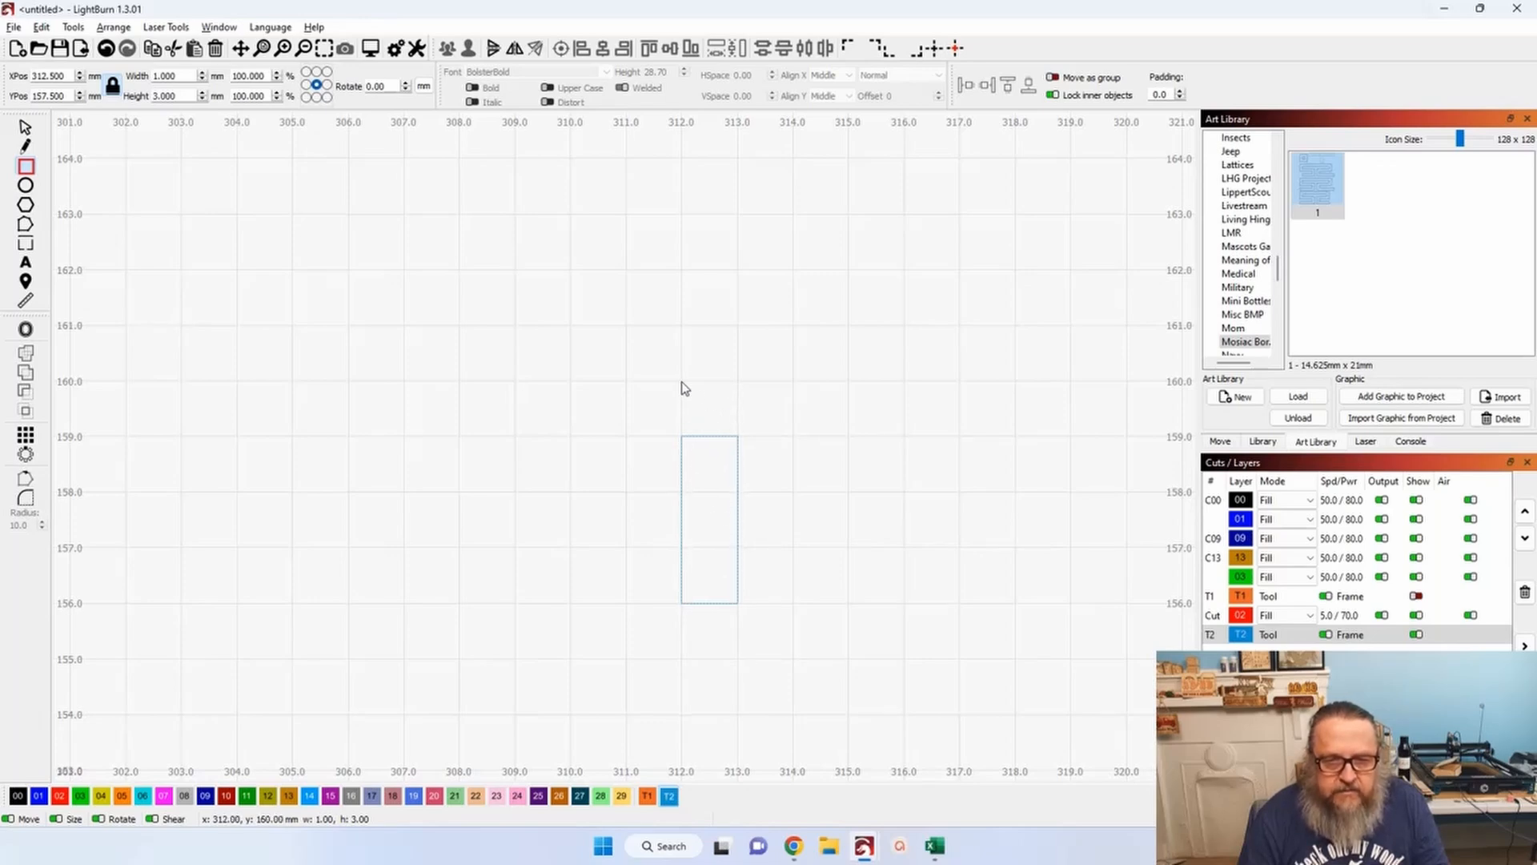
{"action": "mouse_move", "coordinate": [682, 381]}
{"action": "left_mouse_down"}
{"action": "mouse_move", "coordinate": [439, 401]}
{"action": "mouse_move", "coordinate": [405, 418]}
{"action": "mouse_move", "coordinate": [403, 445]}
{"action": "left_mouse_up"}
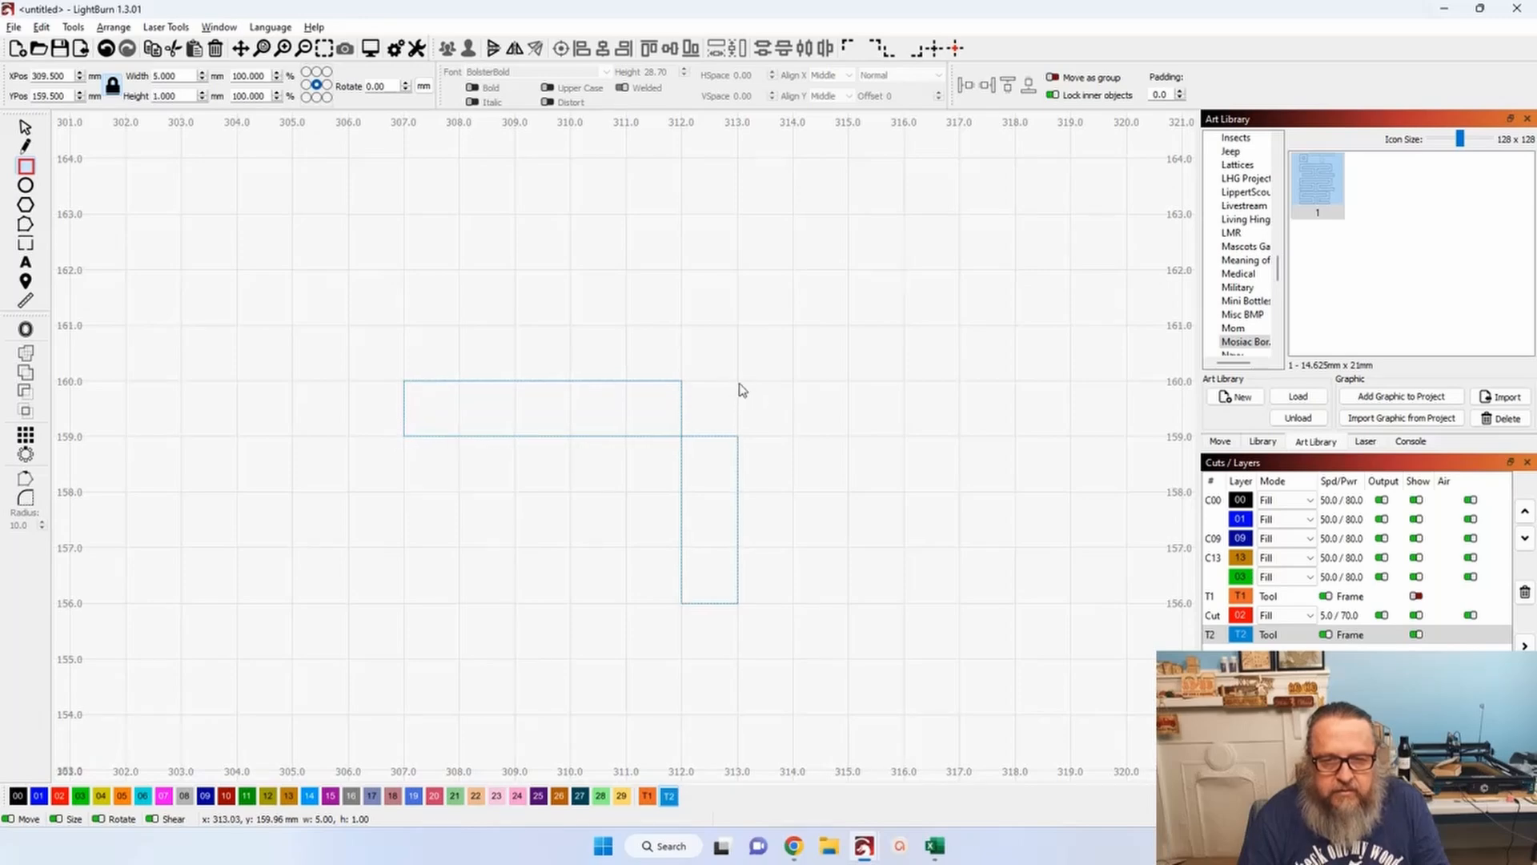
{"action": "left_click_drag", "start_coordinate": [737, 380], "coordinate": [960, 440]}
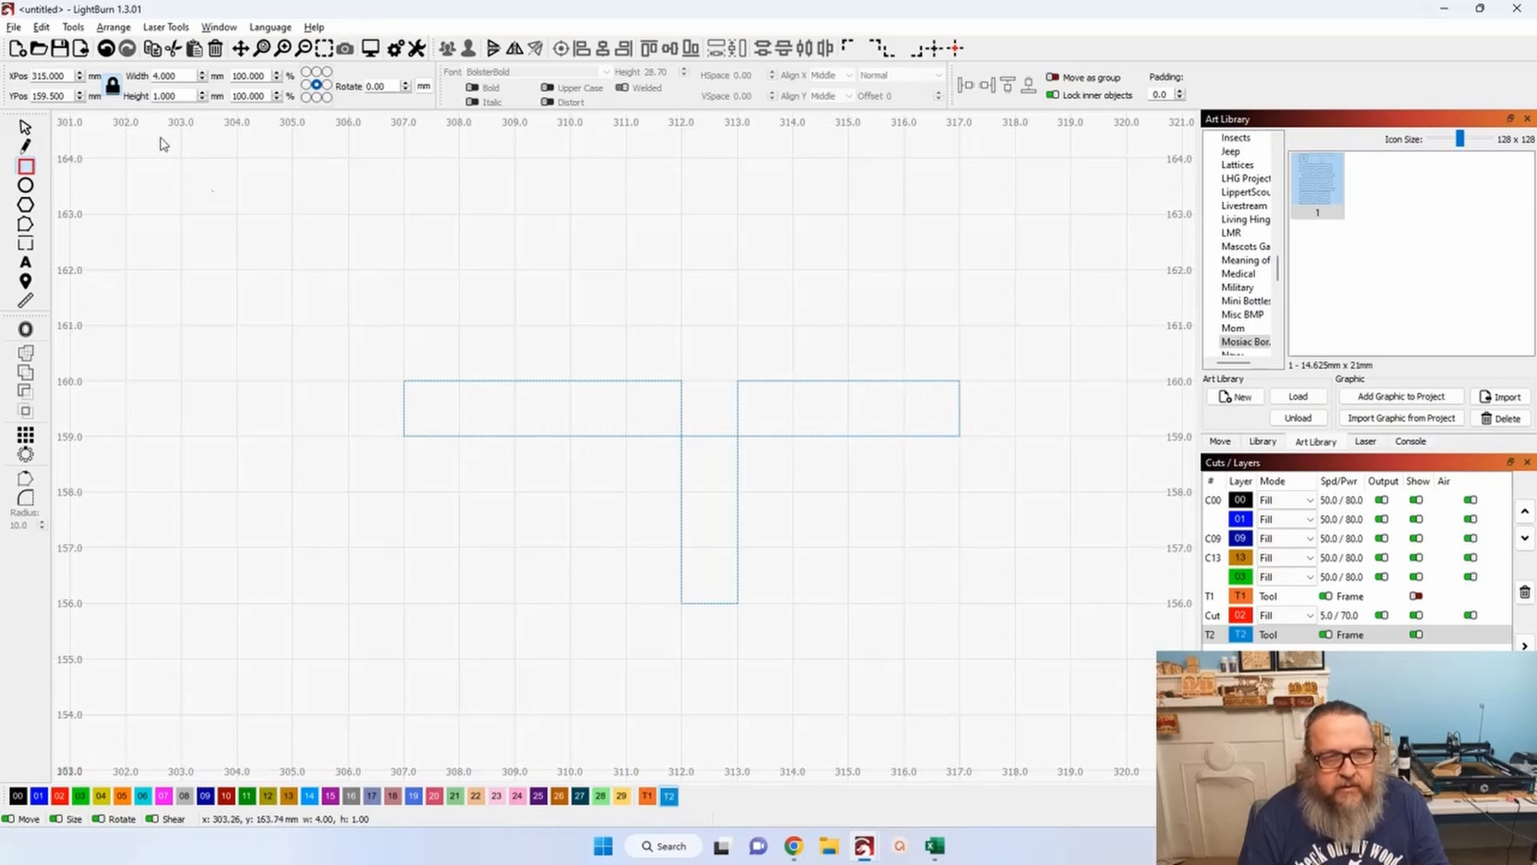
{"action": "left_click", "coordinate": [26, 128]}
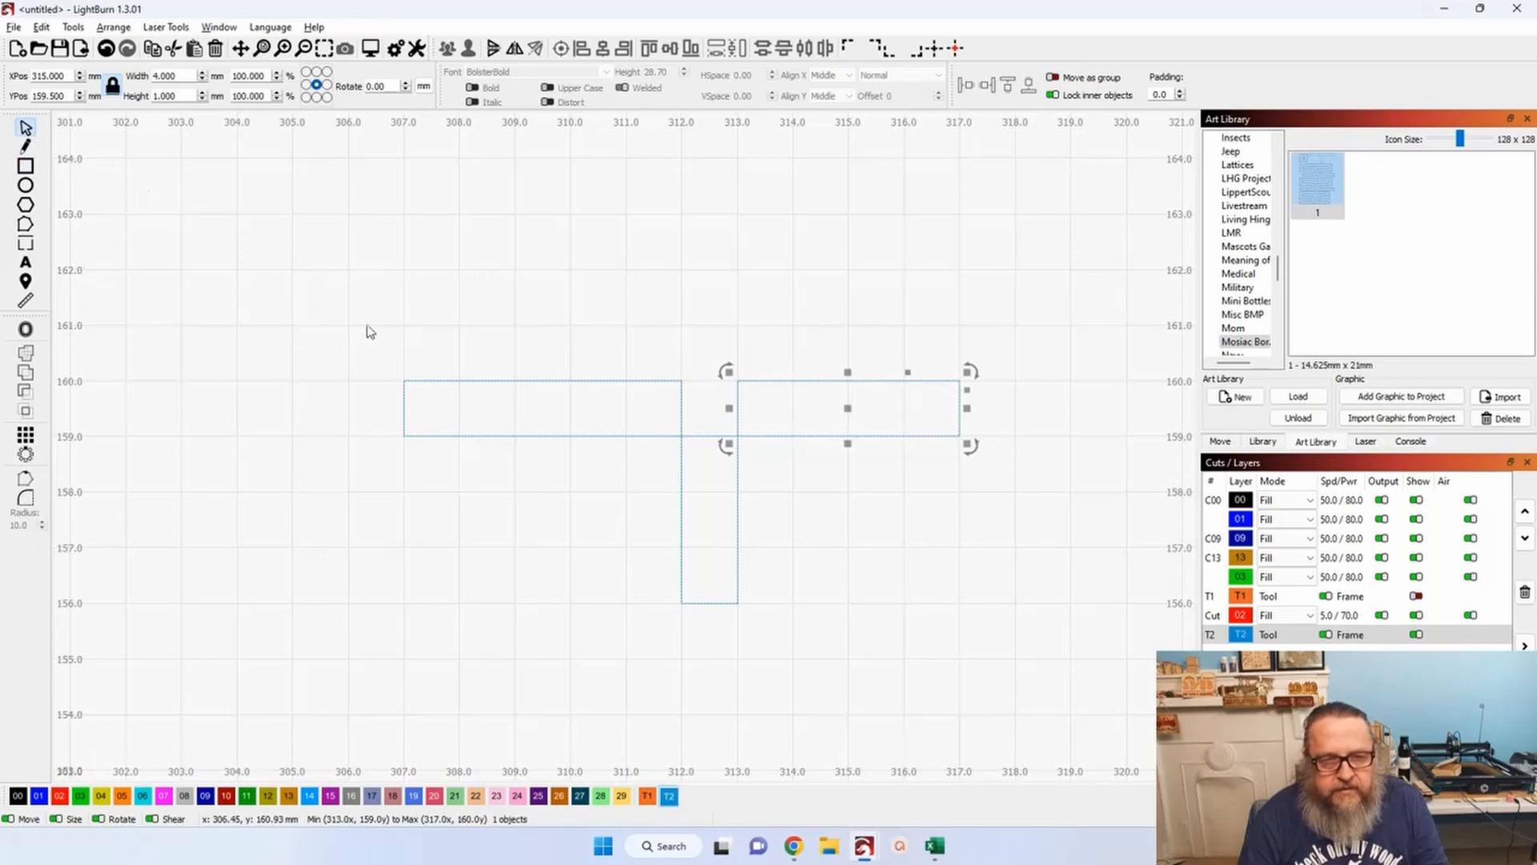
{"action": "left_click", "coordinate": [28, 228]}
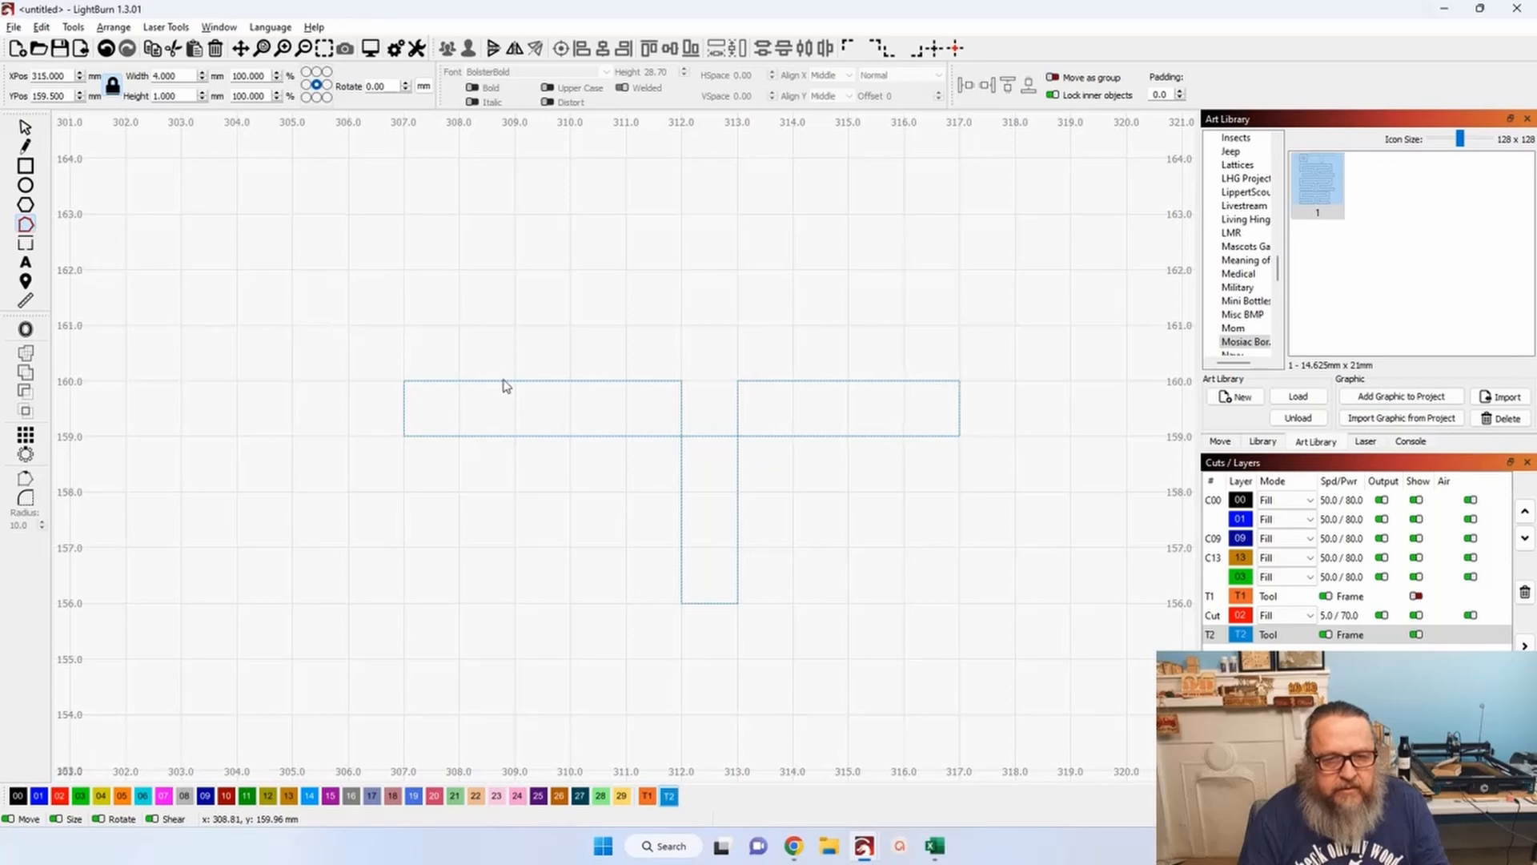
{"action": "left_click_drag", "start_coordinate": [380, 314], "coordinate": [1053, 627]}
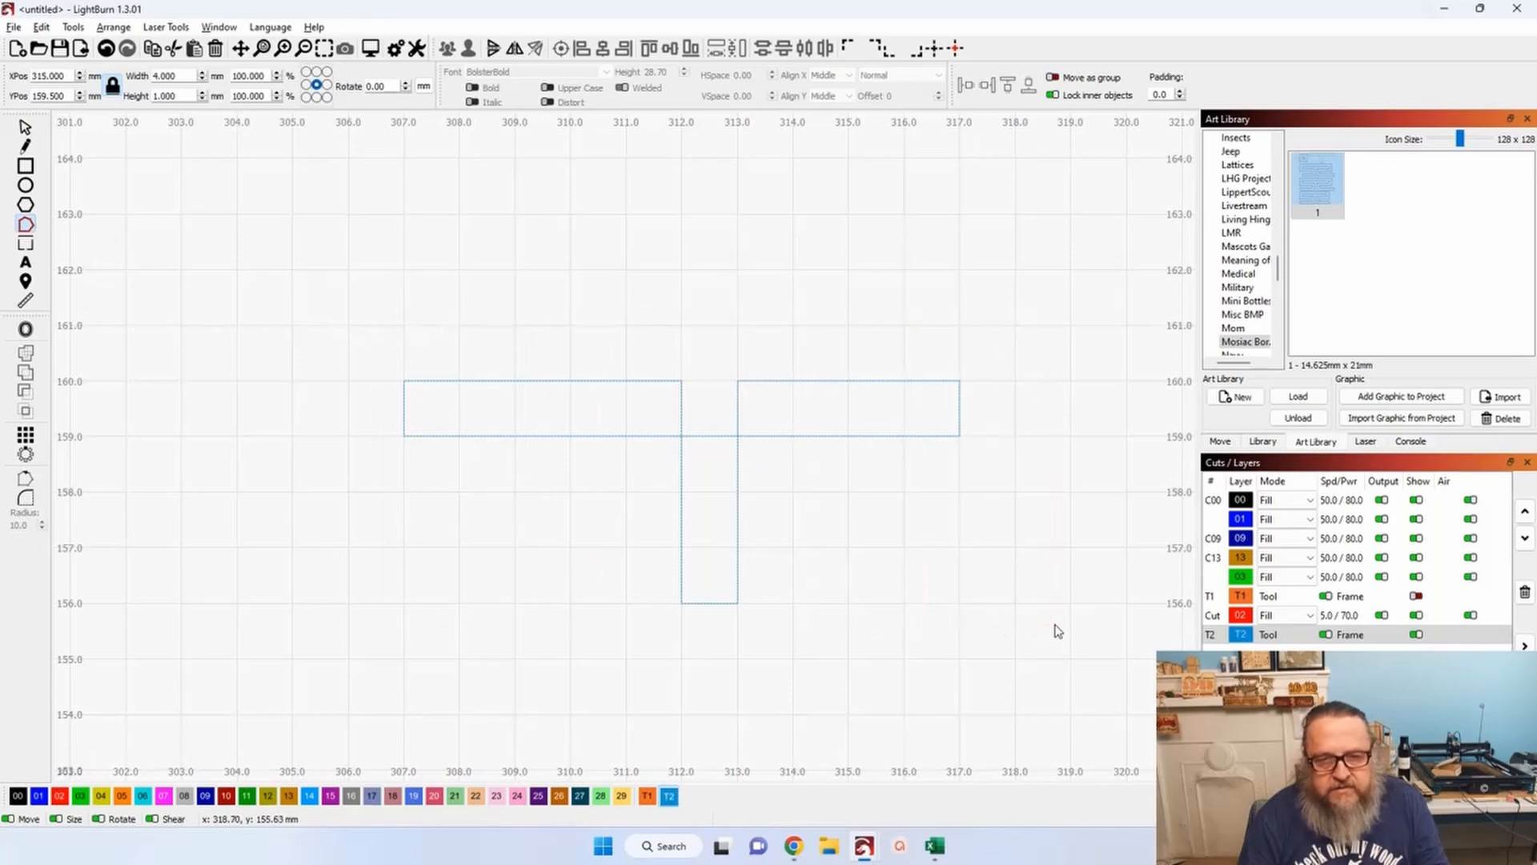
Convert the three guide rectangles to paths and extend the right-hand one's outer edge 1 mm to X 318.
{"action": "left_click", "coordinate": [24, 128]}
{"action": "left_click", "coordinate": [242, 244]}
{"action": "left_click_drag", "start_coordinate": [333, 285], "coordinate": [1068, 654]}
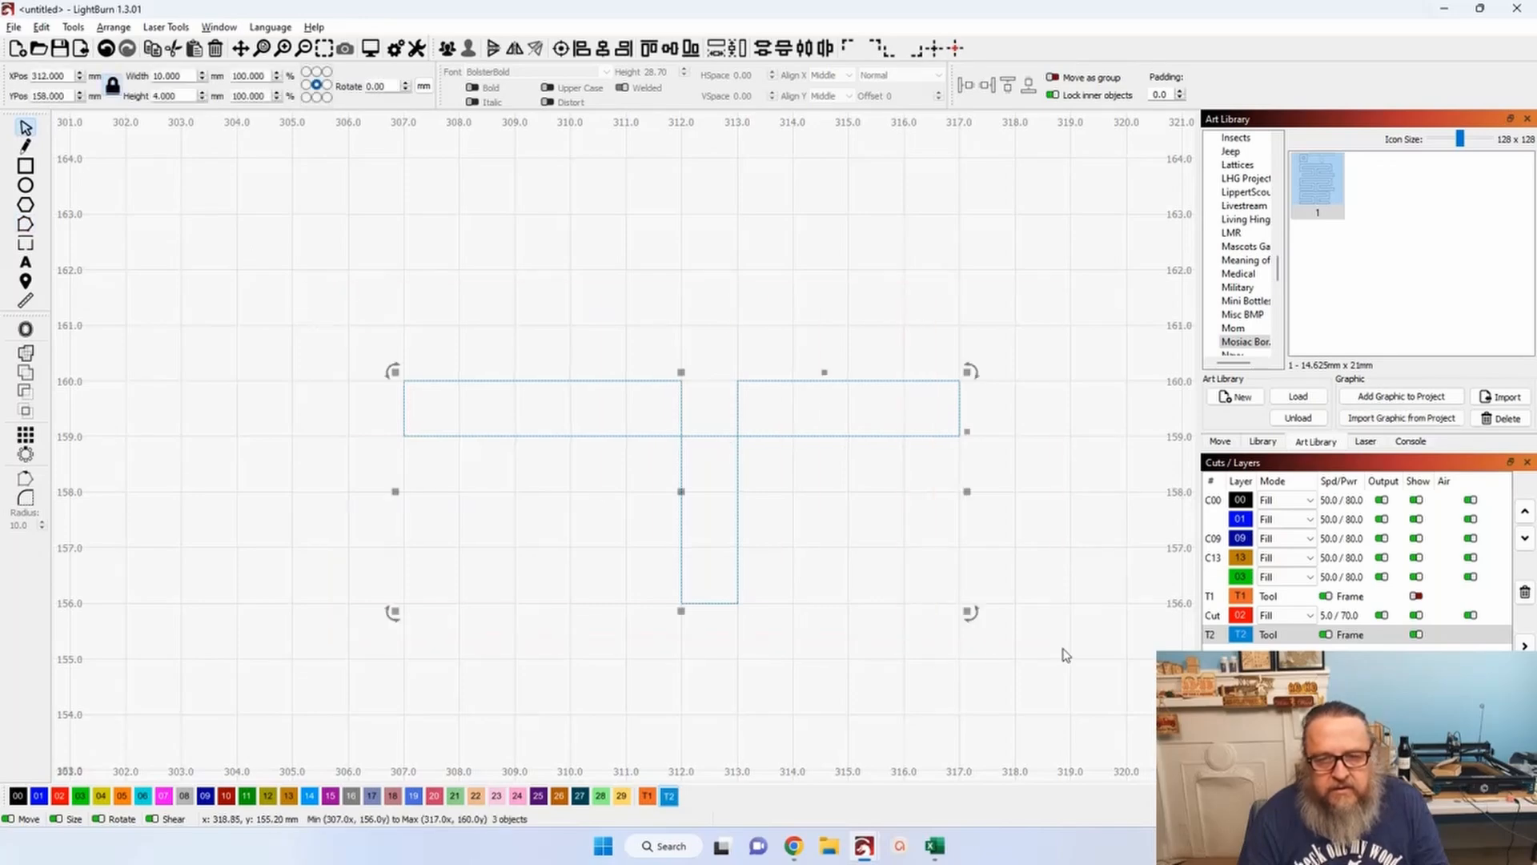
{"action": "left_click", "coordinate": [42, 29]}
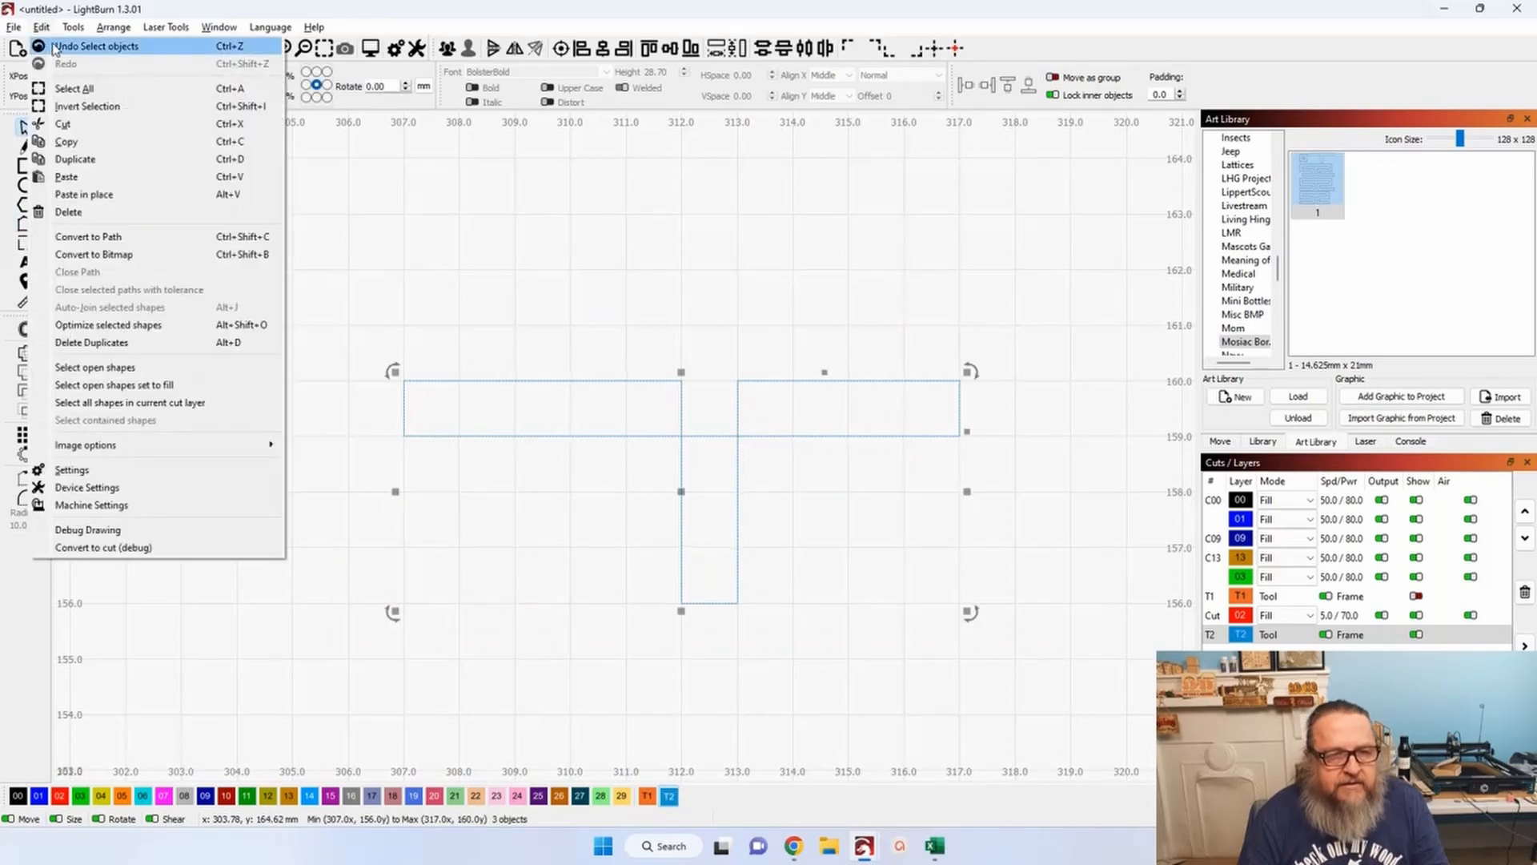
{"action": "left_click", "coordinate": [102, 244]}
{"action": "left_click", "coordinate": [25, 226]}
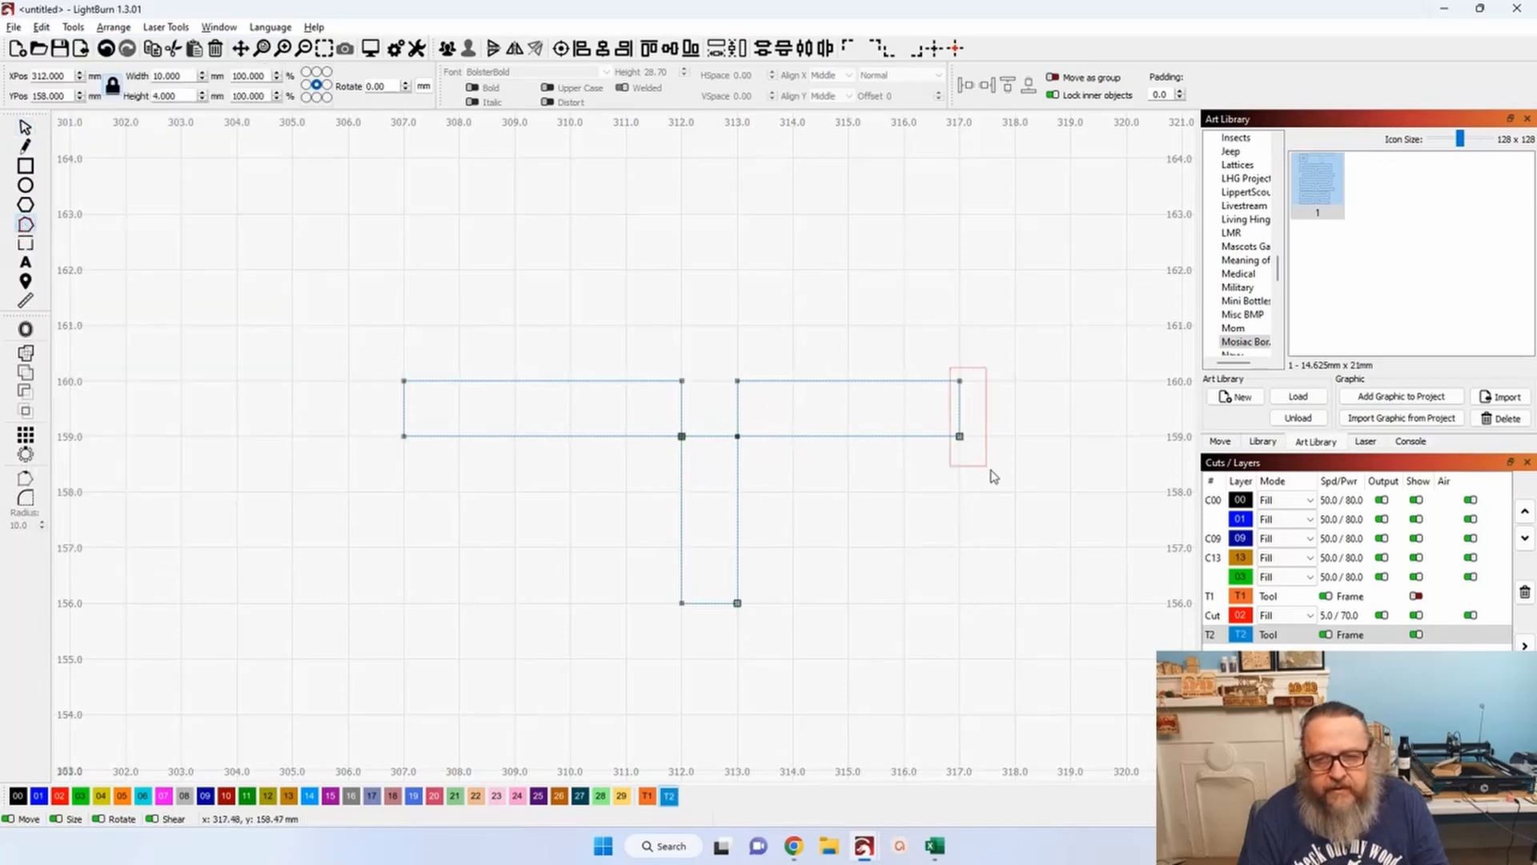
{"action": "left_click_drag", "start_coordinate": [961, 381], "coordinate": [1015, 381]}
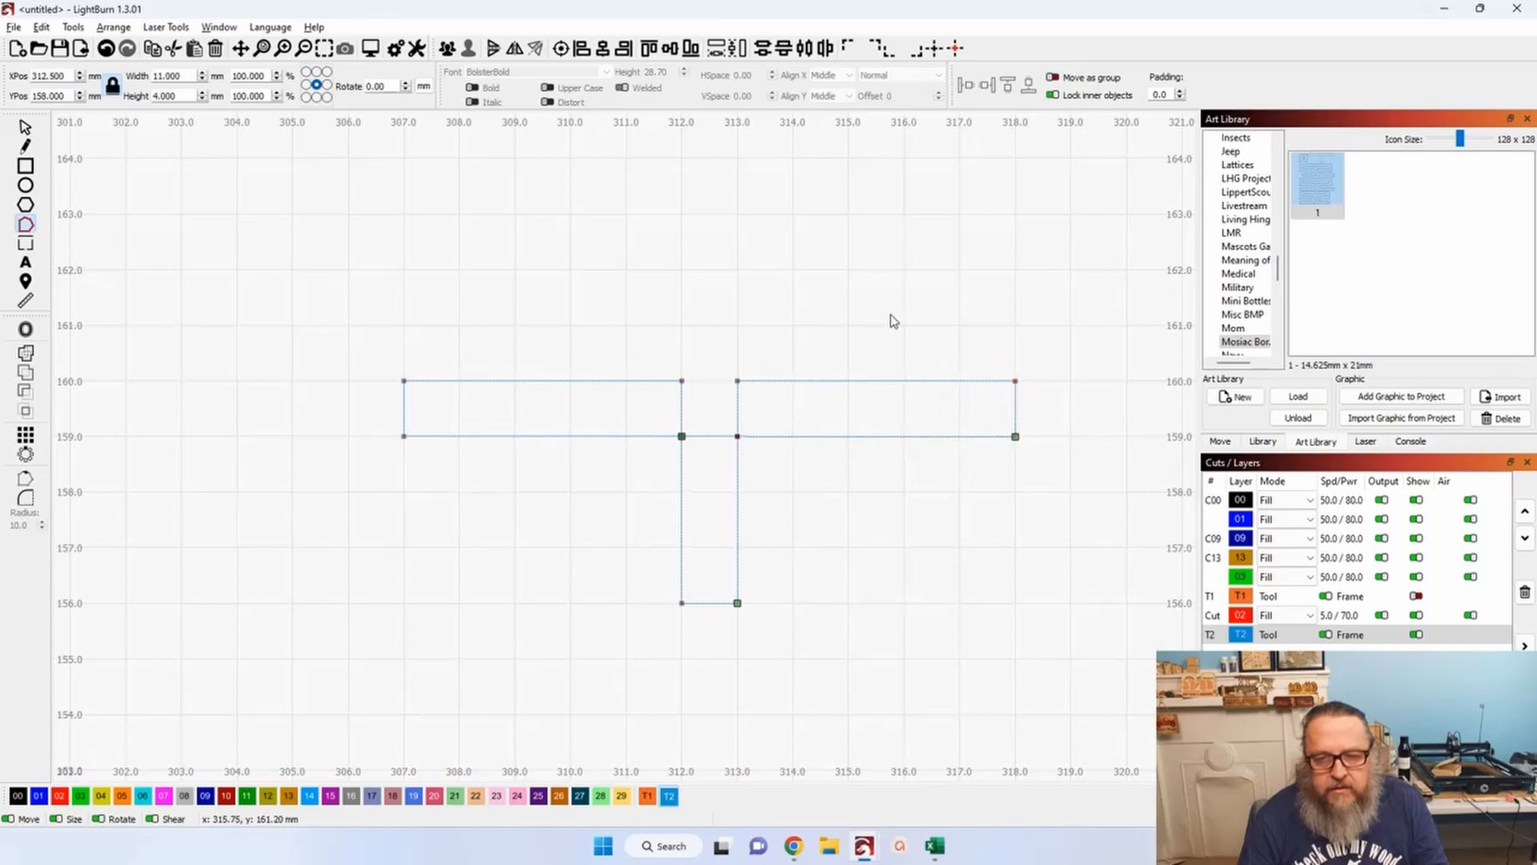
{"action": "left_click_drag", "start_coordinate": [643, 412], "coordinate": [783, 462]}
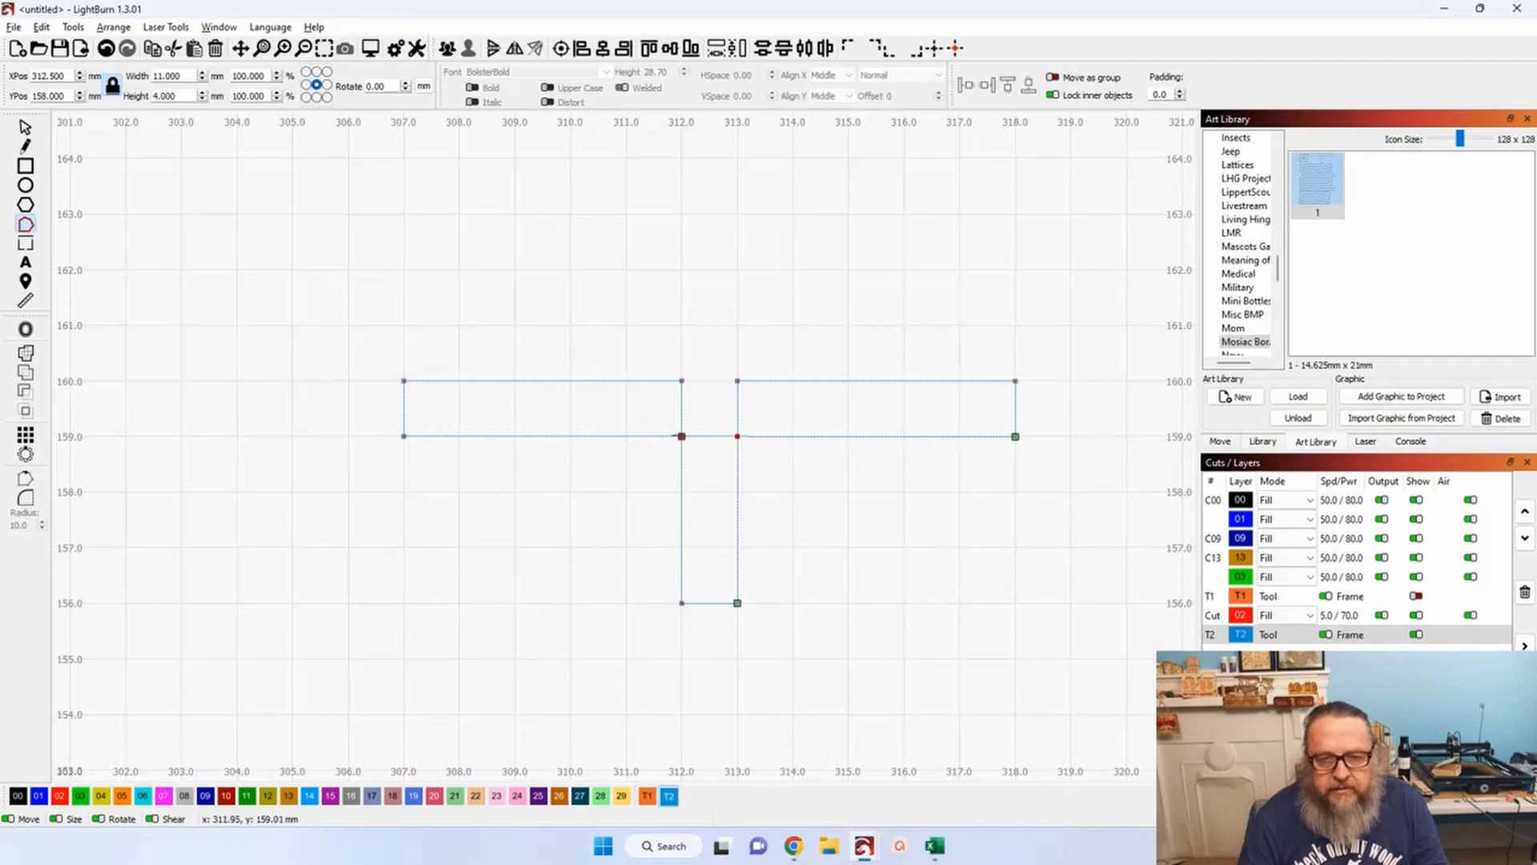
{"action": "mouse_move", "coordinate": [681, 437]}
{"action": "left_mouse_down"}
{"action": "mouse_move", "coordinate": [680, 405]}
{"action": "mouse_move", "coordinate": [685, 434]}
{"action": "left_mouse_up"}
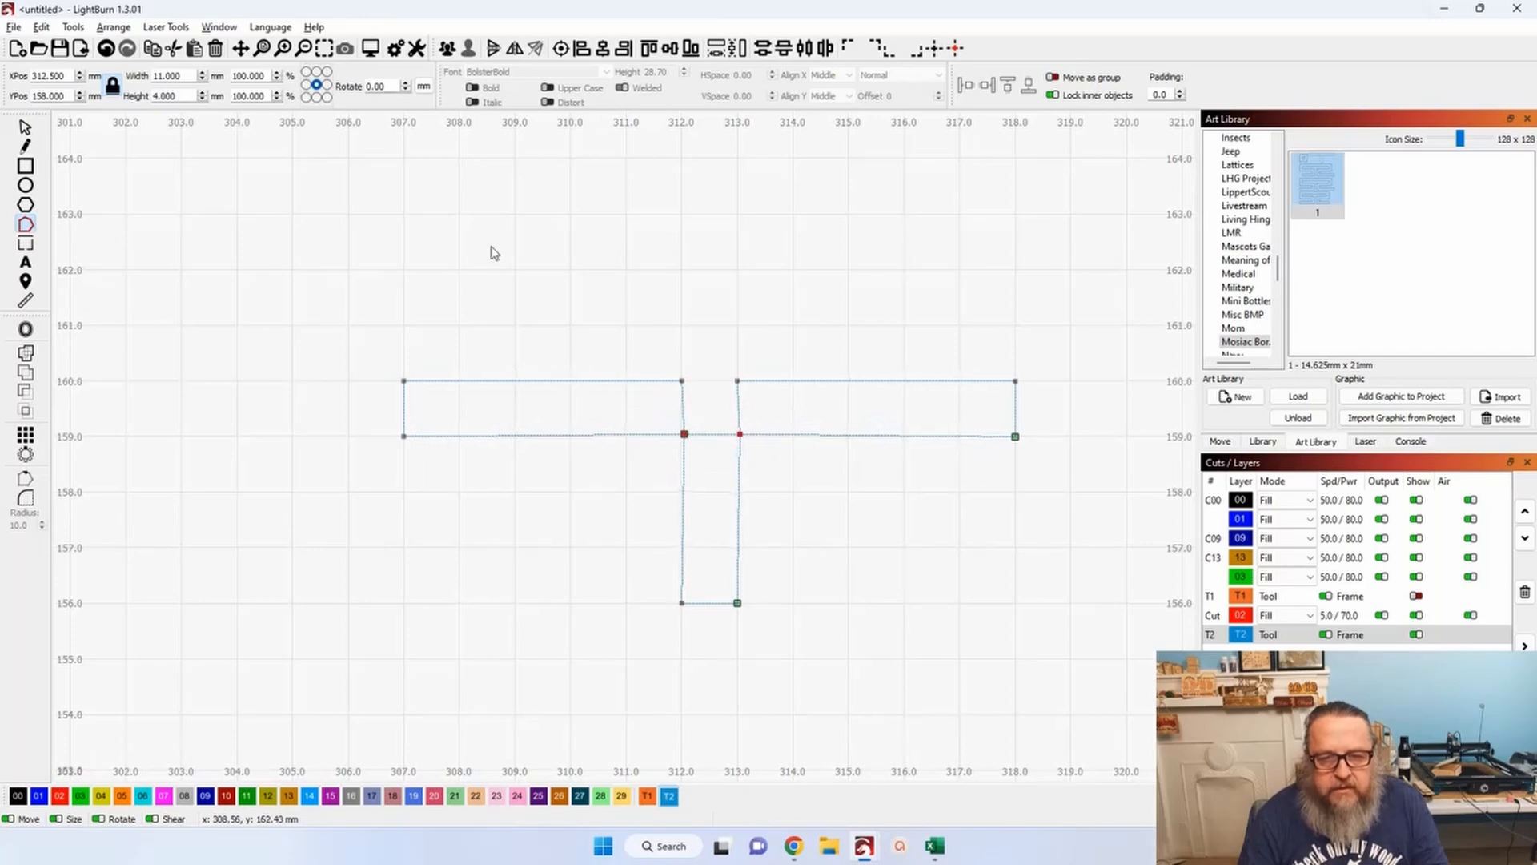
{"action": "left_click", "coordinate": [107, 49]}
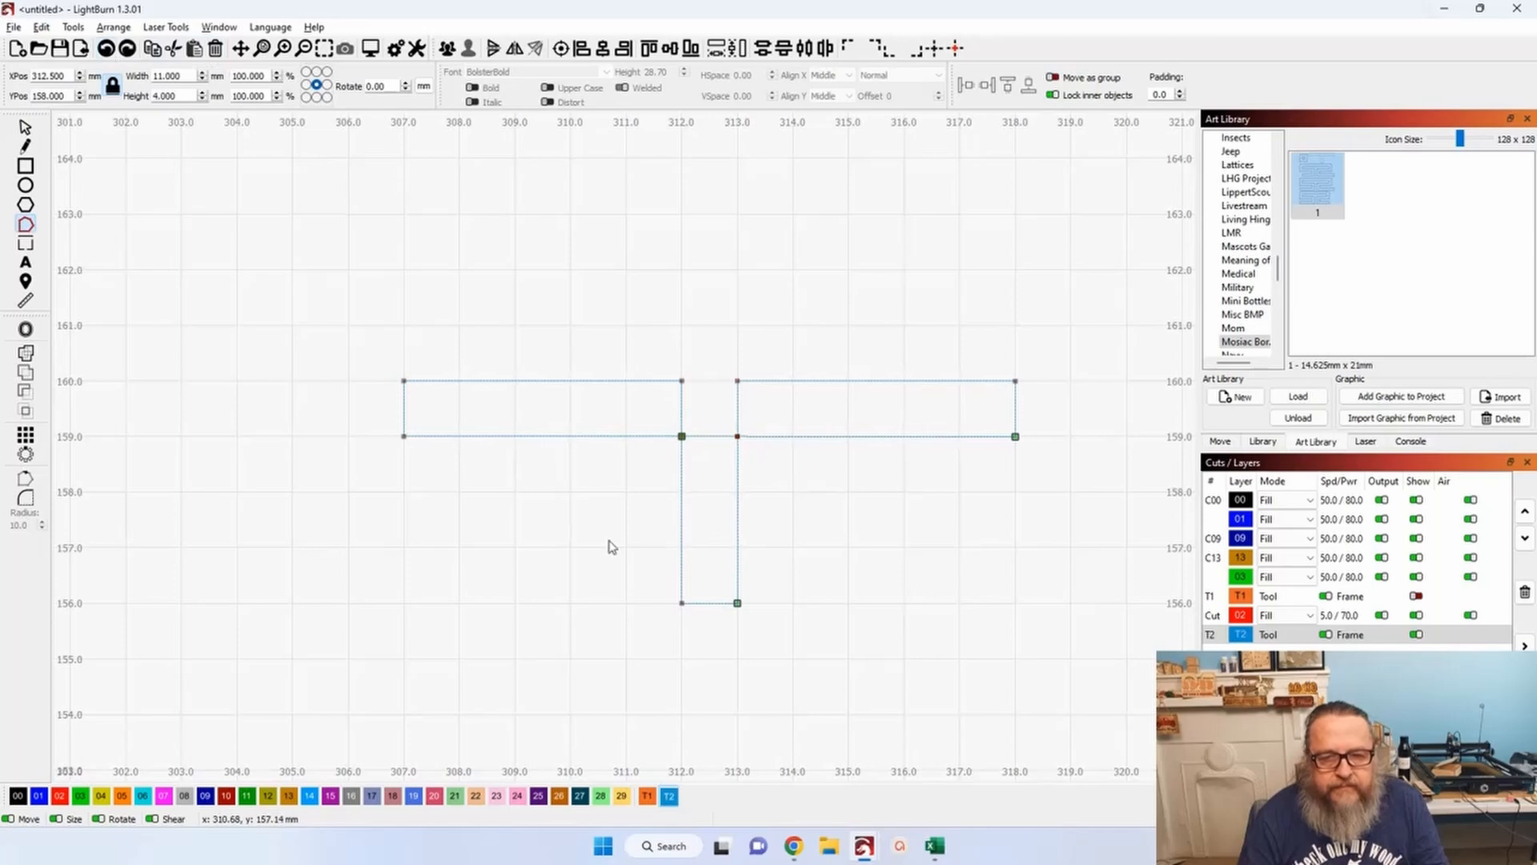
Edit the vertical rectangle's nodes to raise its upper edge to Y 160, making it 4 mm high between the horizontal rectangles.
{"action": "left_click", "coordinate": [25, 128]}
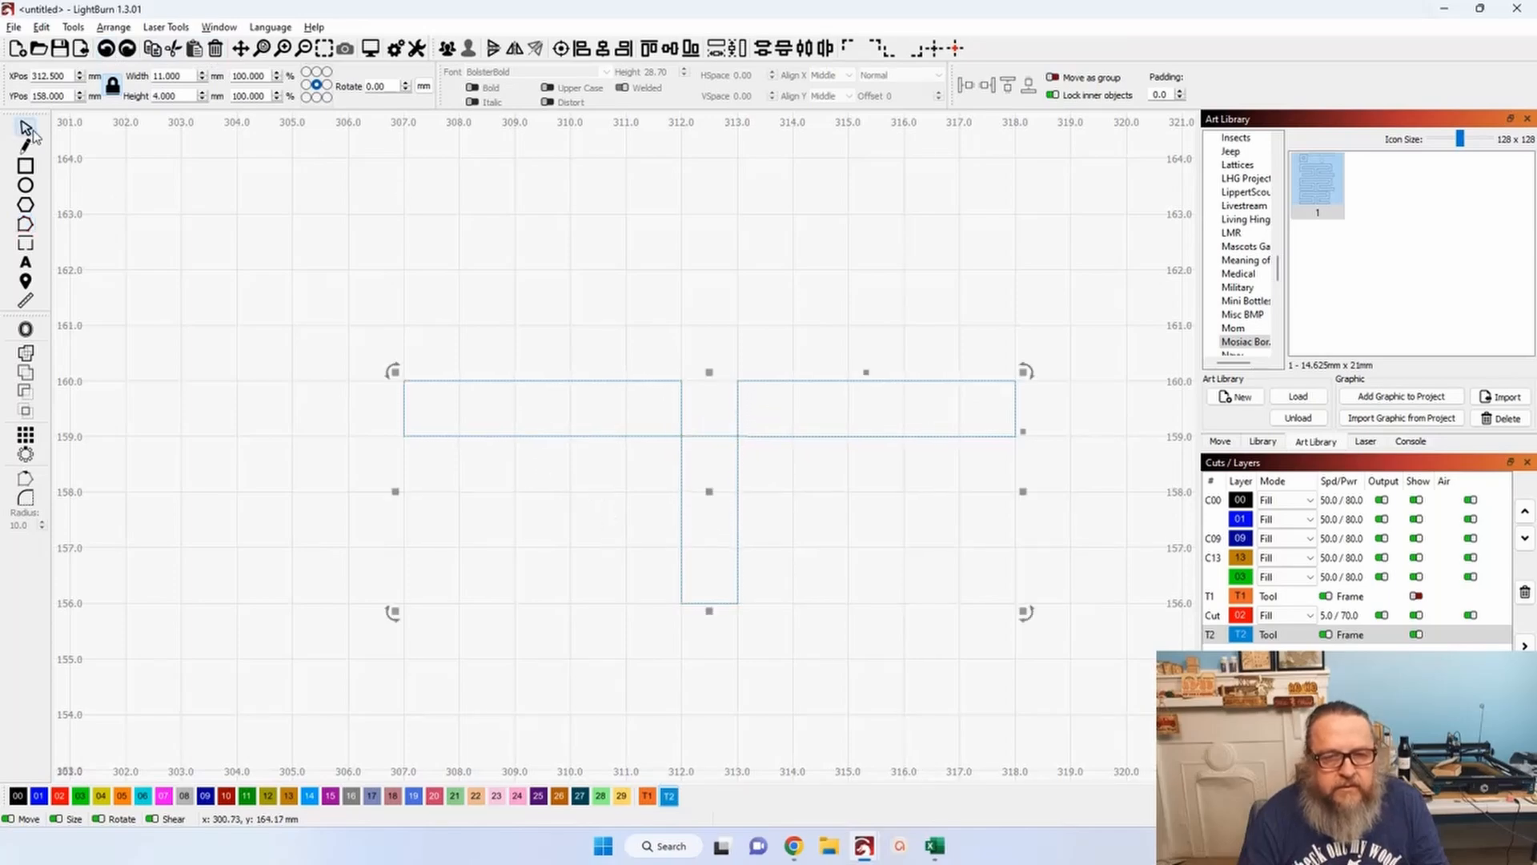
{"action": "left_click", "coordinate": [366, 335]}
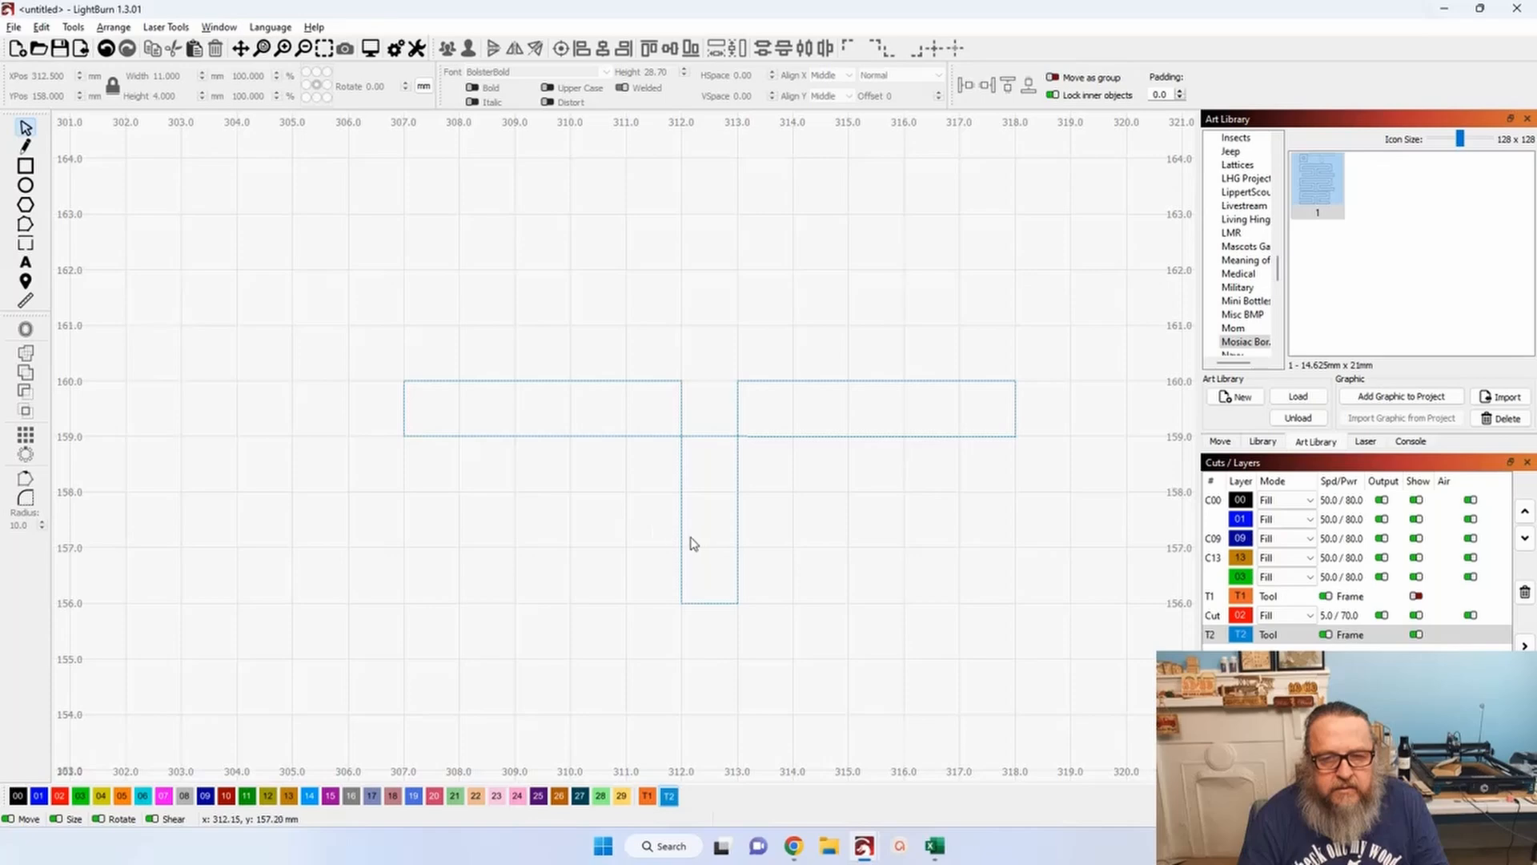
{"action": "scroll", "coordinate": [761, 432], "scroll_direction": "up", "scroll_amount": 5}
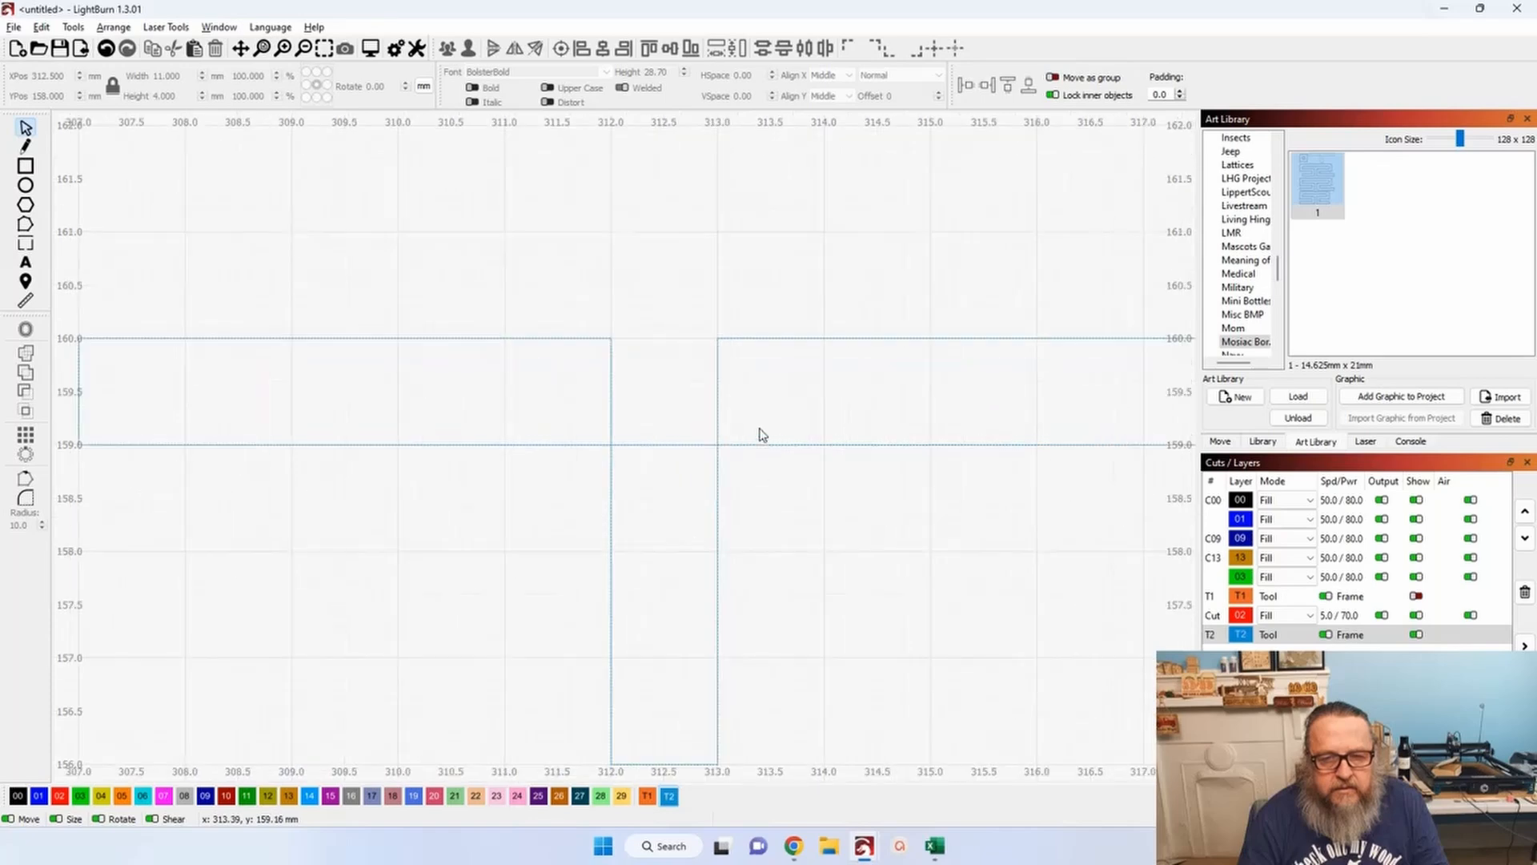
{"action": "left_click", "coordinate": [632, 453]}
{"action": "scroll", "coordinate": [632, 453], "scroll_direction": "down", "scroll_amount": 3}
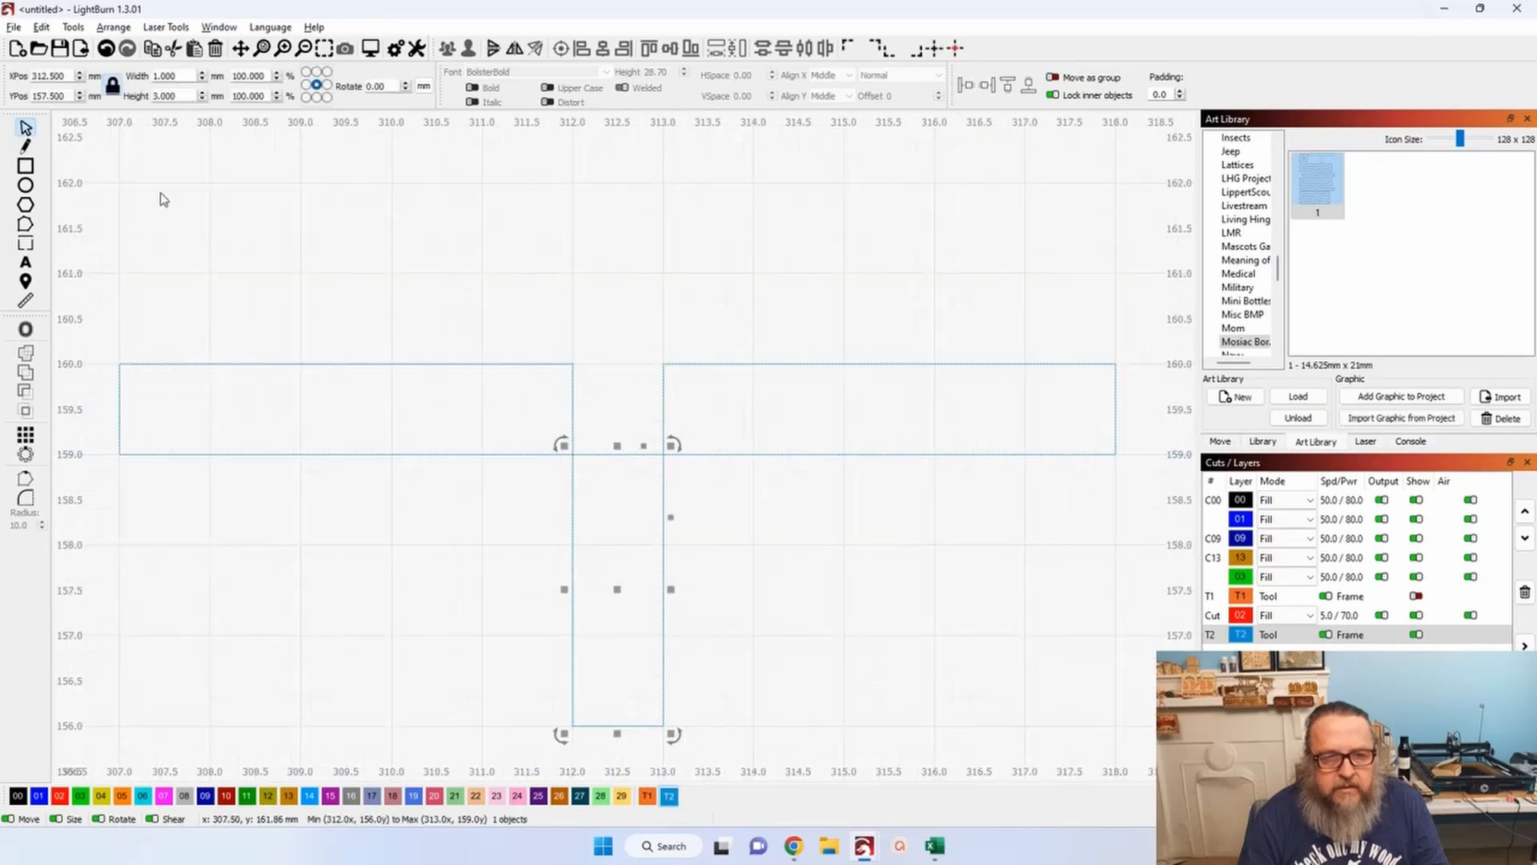
{"action": "key", "text": "ctrl+grave"}
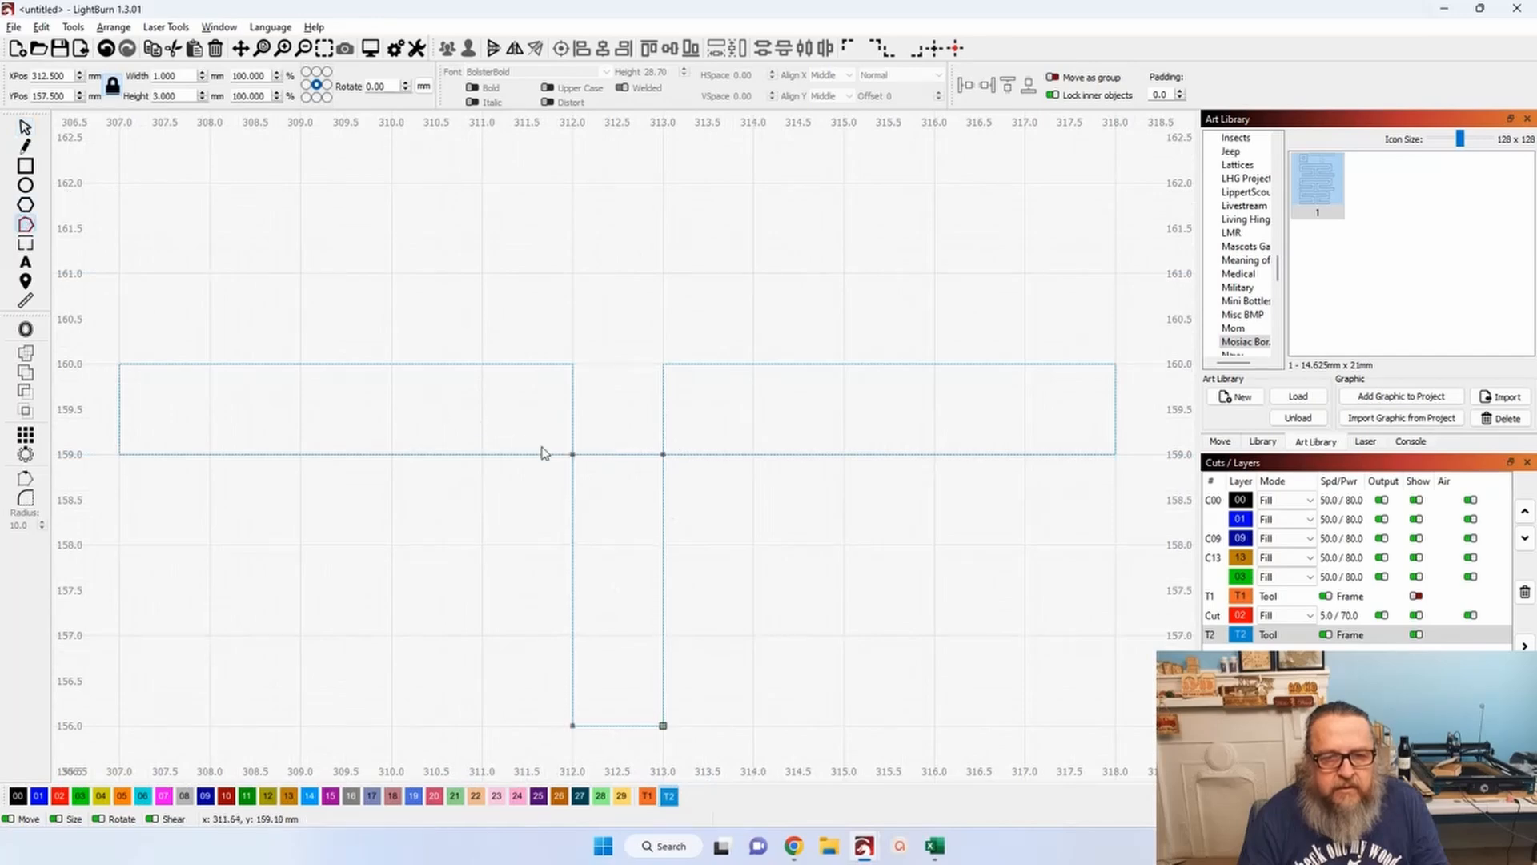
{"action": "left_click_drag", "start_coordinate": [544, 453], "coordinate": [663, 365]}
{"action": "scroll", "coordinate": [663, 365], "scroll_direction": "down", "scroll_amount": 4}
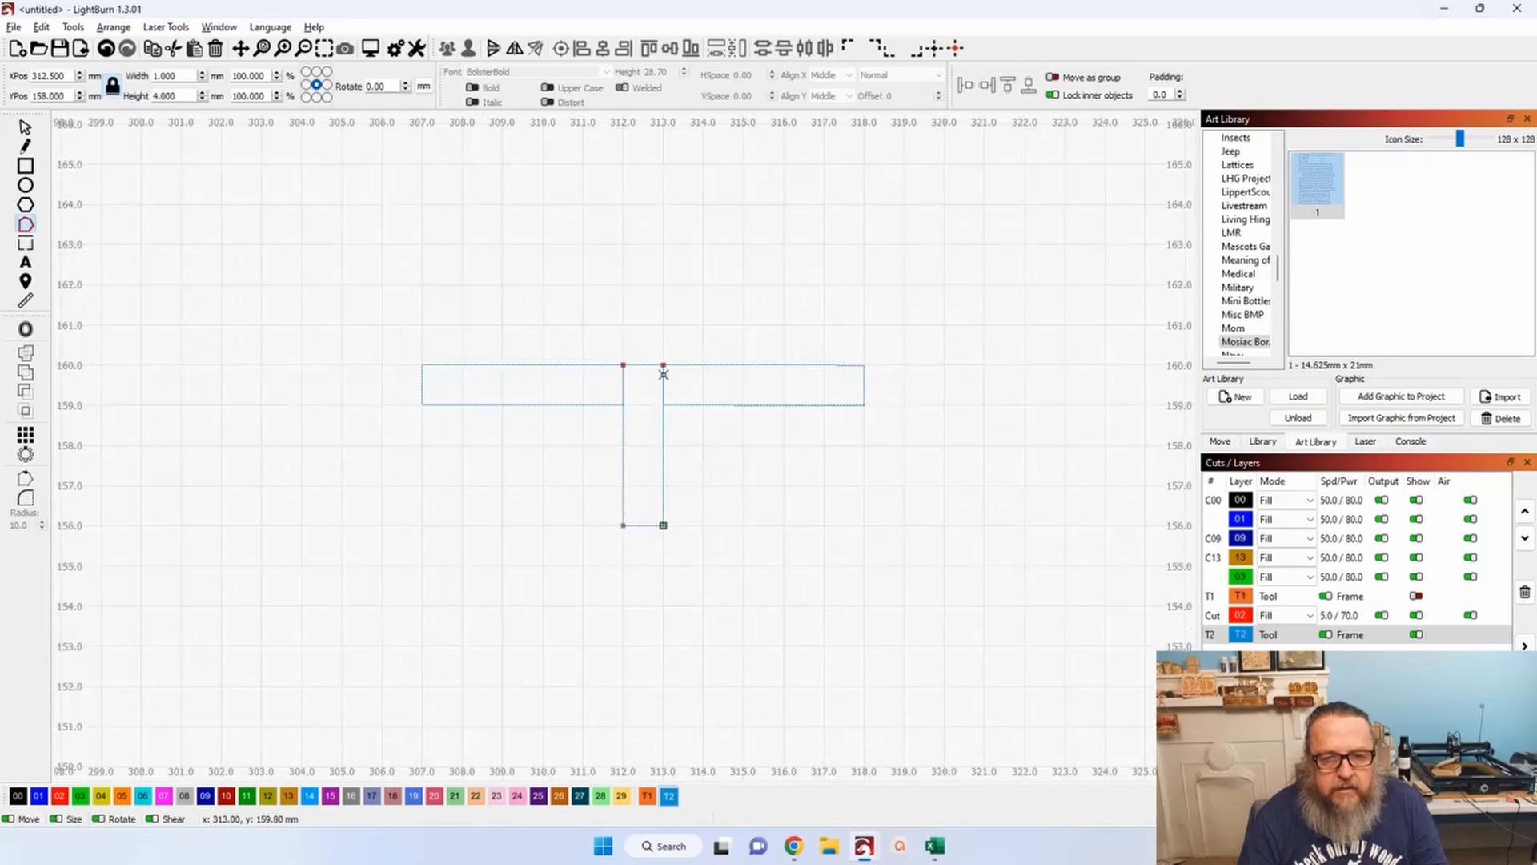
{"action": "left_click", "coordinate": [28, 131]}
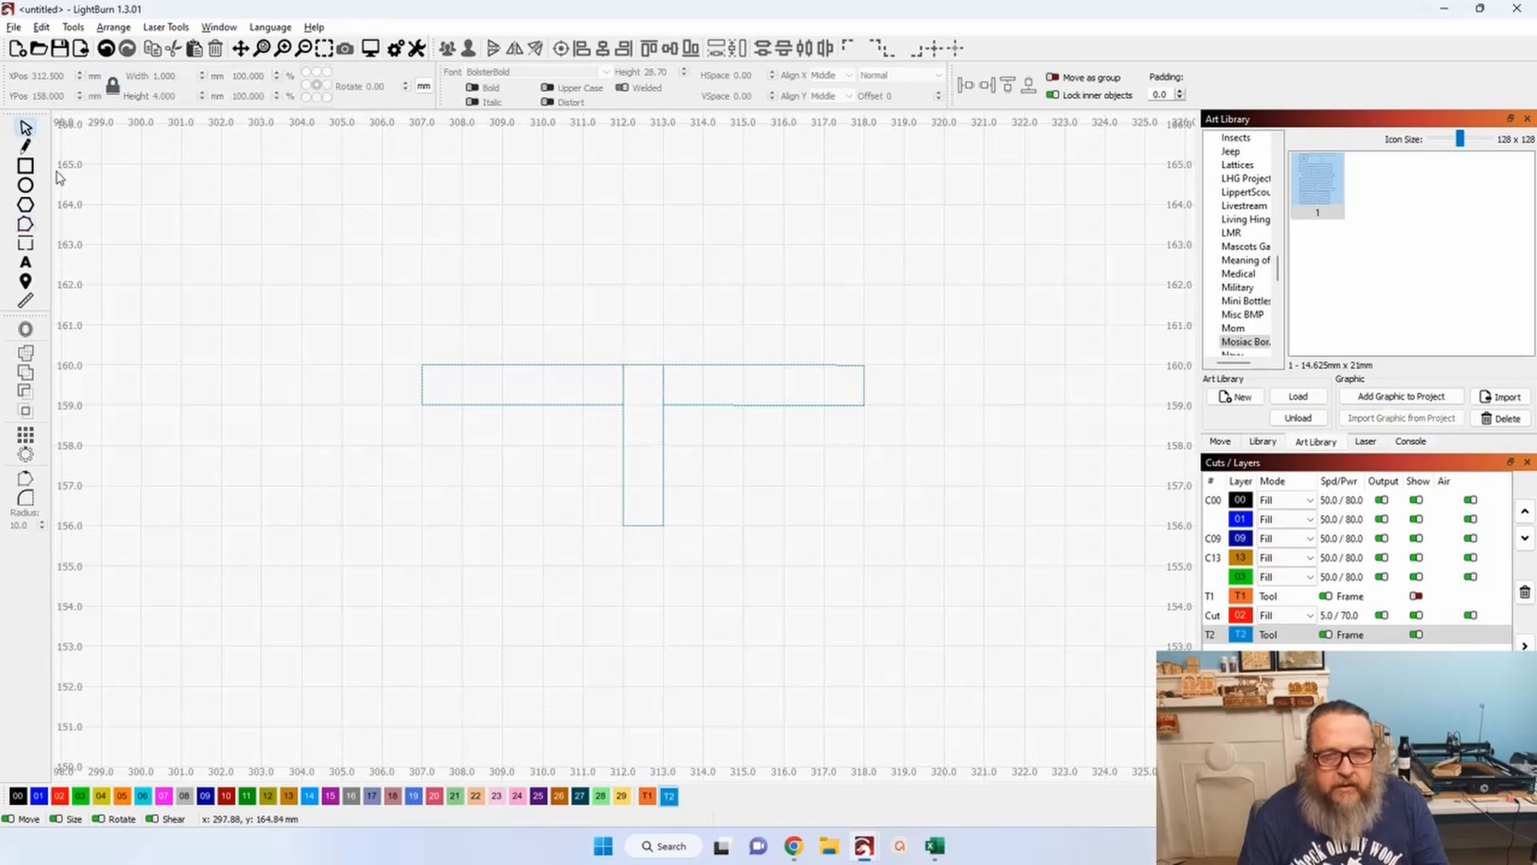
Edit the vertical rectangle's nodes to raise its lower edge to Y 157, making it 3 mm high.
{"action": "scroll", "coordinate": [59, 177], "scroll_direction": "down", "scroll_amount": 4}
{"action": "left_click_drag", "start_coordinate": [117, 350], "coordinate": [396, 465]}
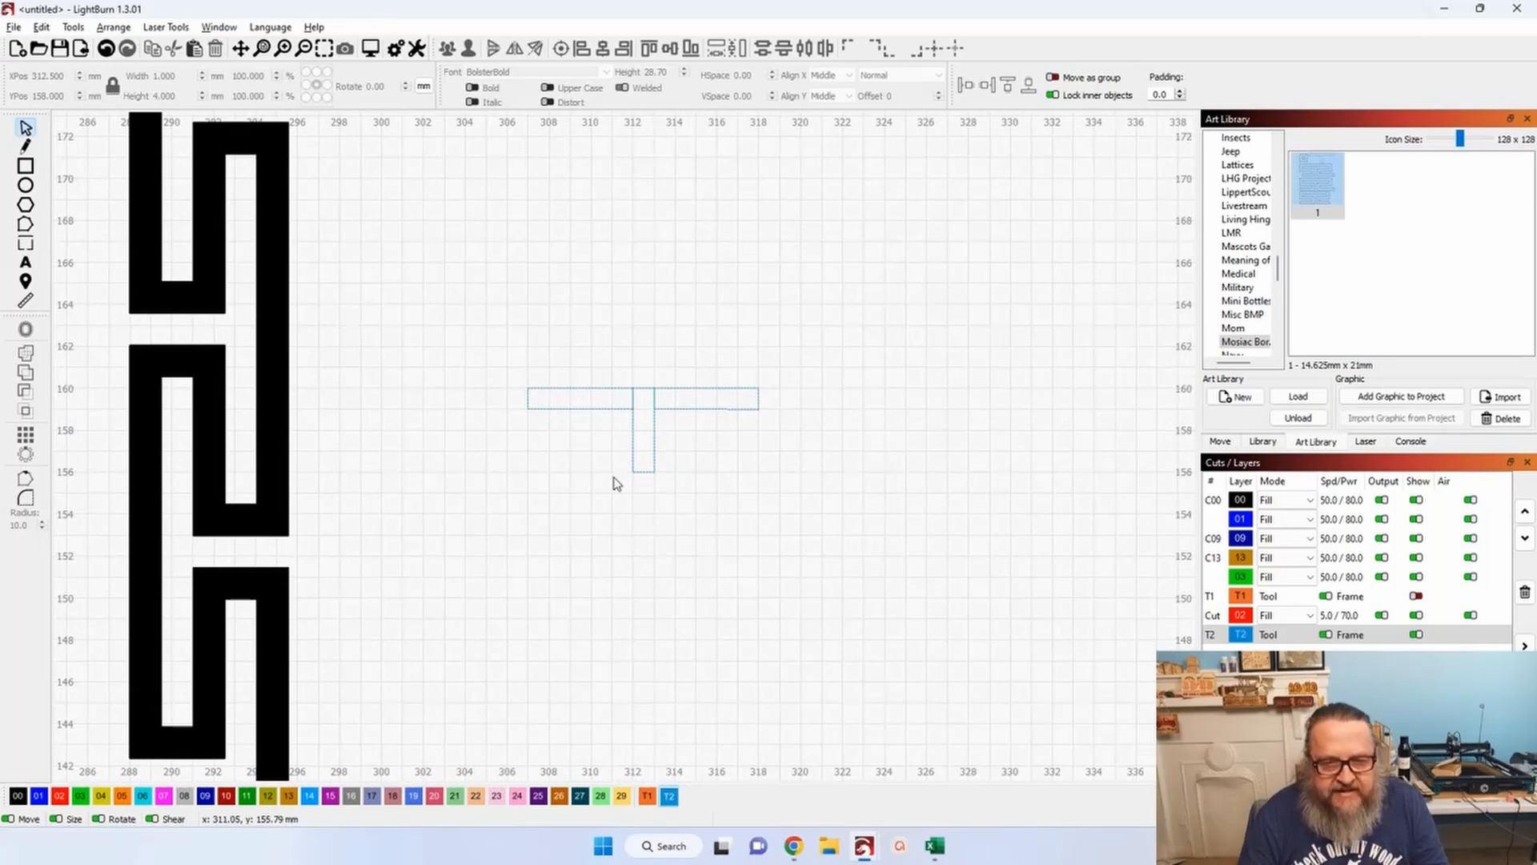
{"action": "scroll", "coordinate": [613, 483], "scroll_direction": "up", "scroll_amount": 3}
{"action": "scroll", "coordinate": [613, 484], "scroll_direction": "up", "scroll_amount": 1}
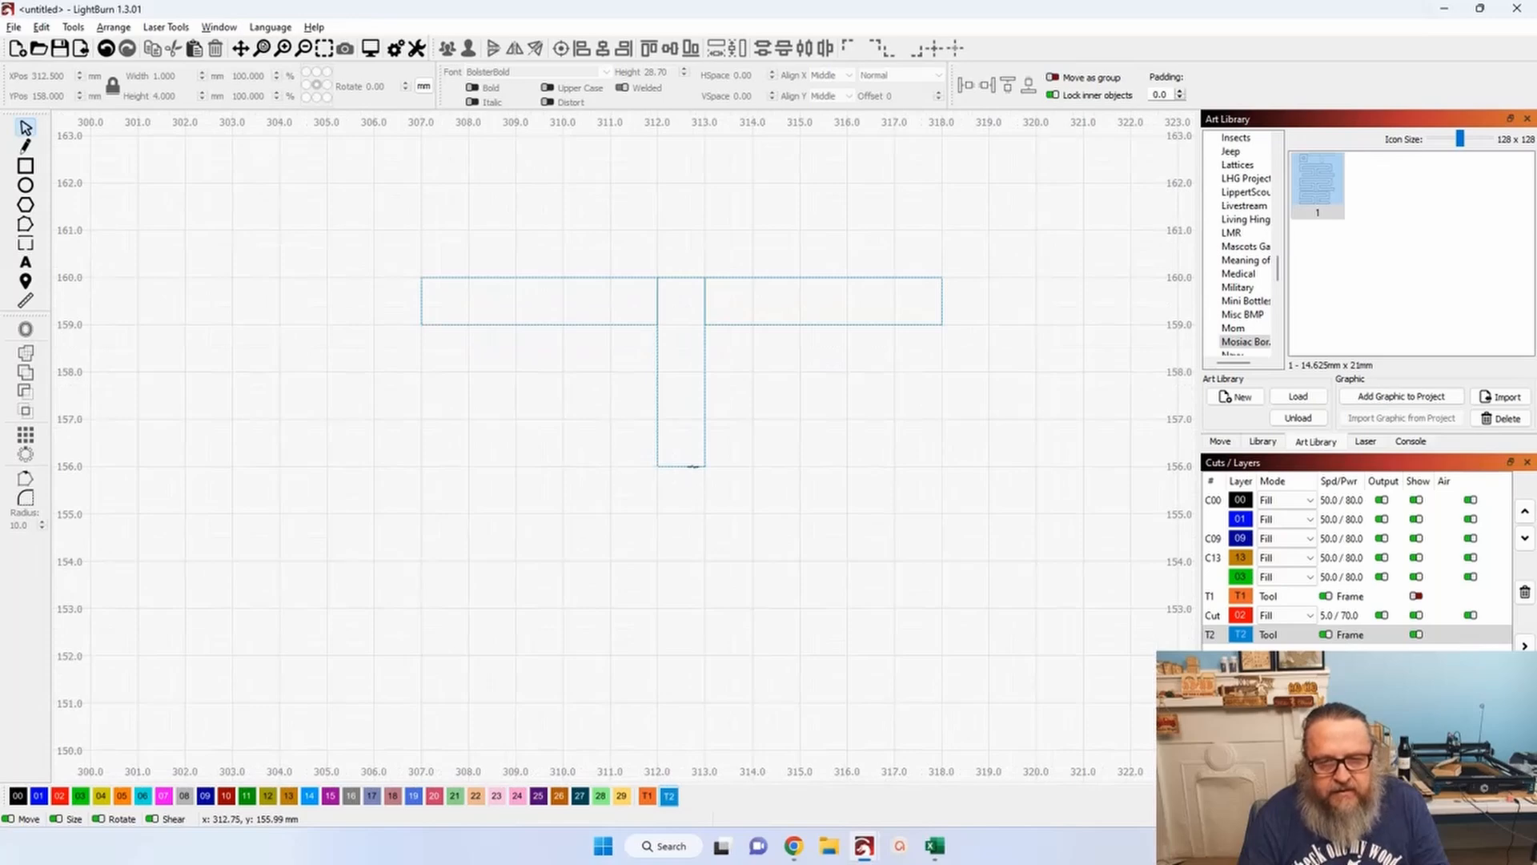
{"action": "left_click", "coordinate": [694, 466]}
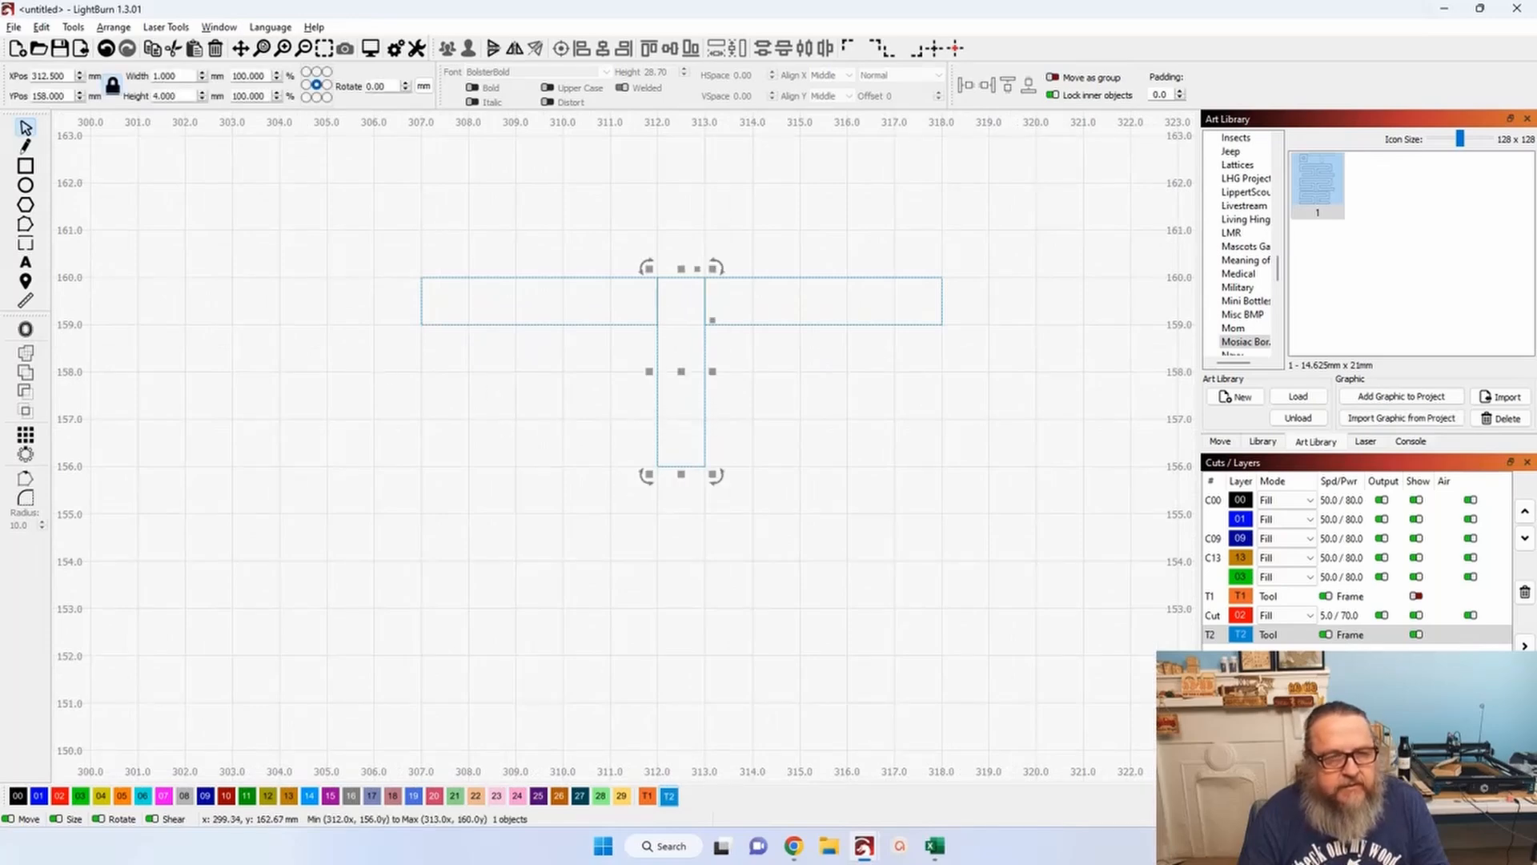
{"action": "left_click", "coordinate": [26, 225]}
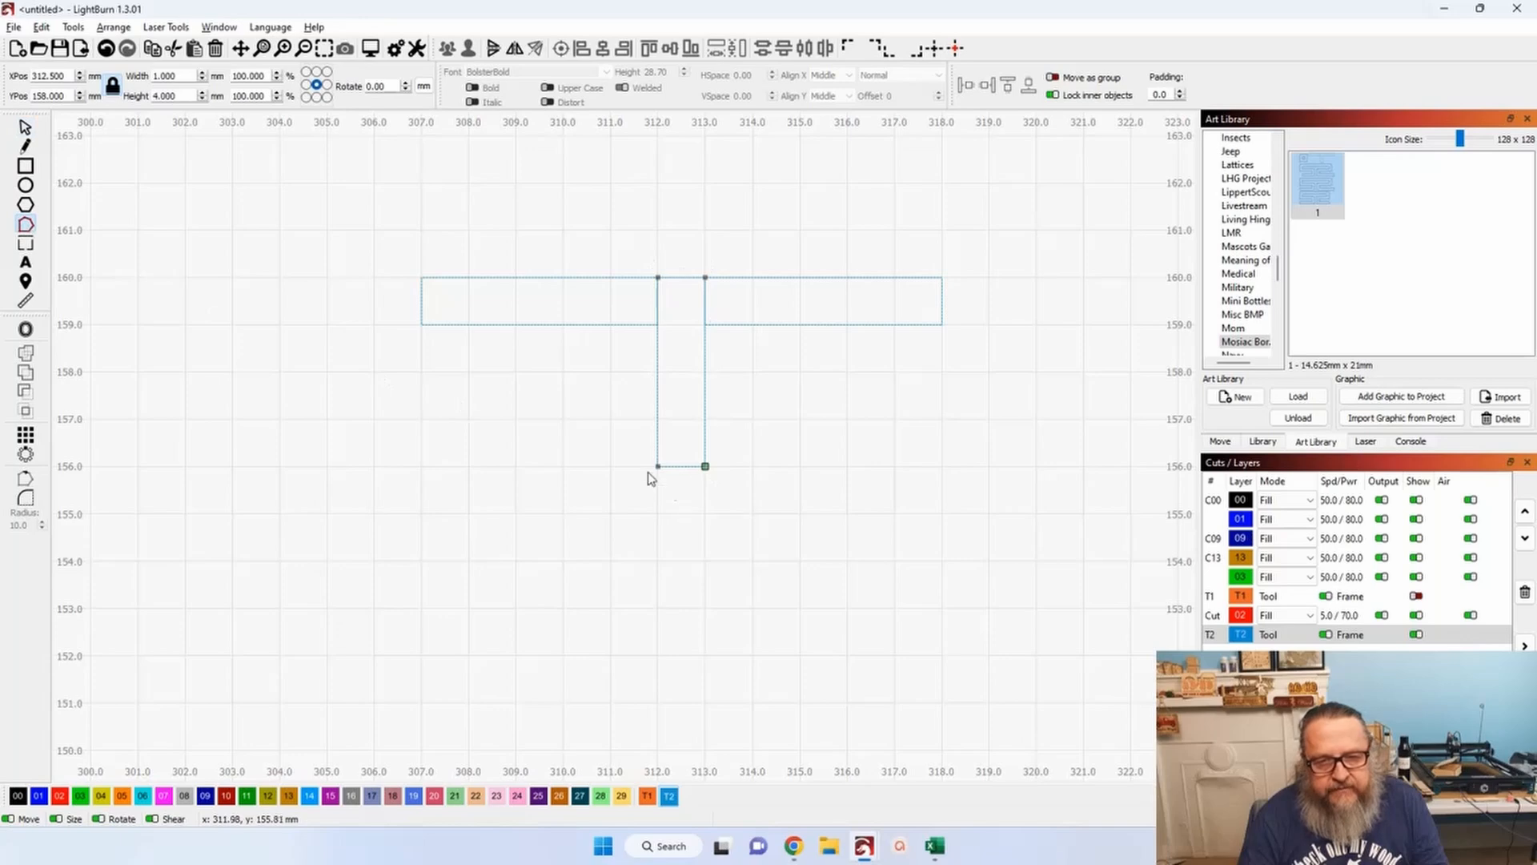
{"action": "left_click_drag", "start_coordinate": [643, 462], "coordinate": [710, 429]}
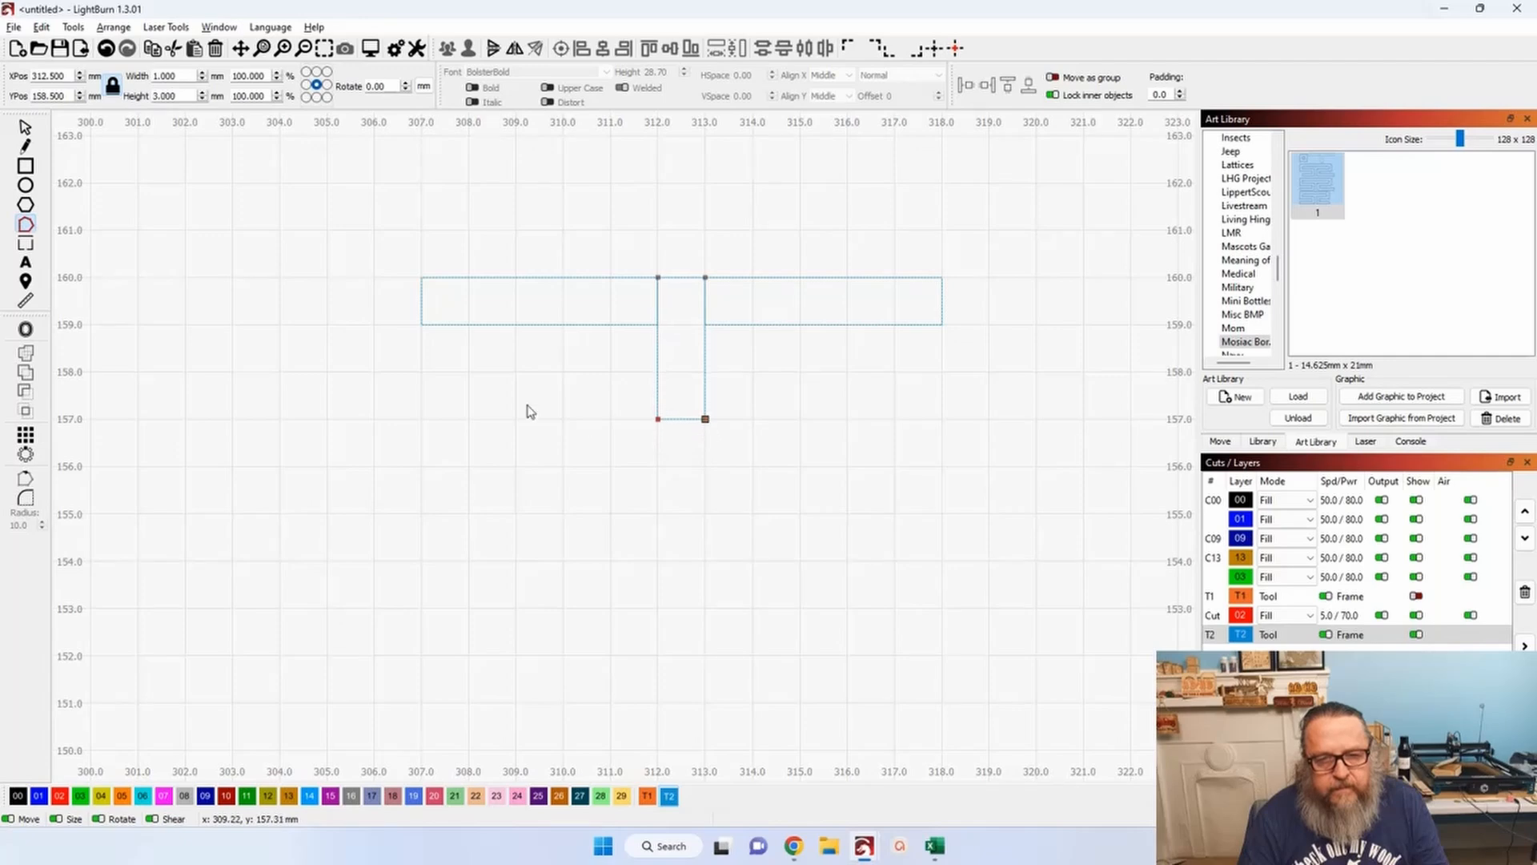
{"action": "left_click", "coordinate": [25, 128]}
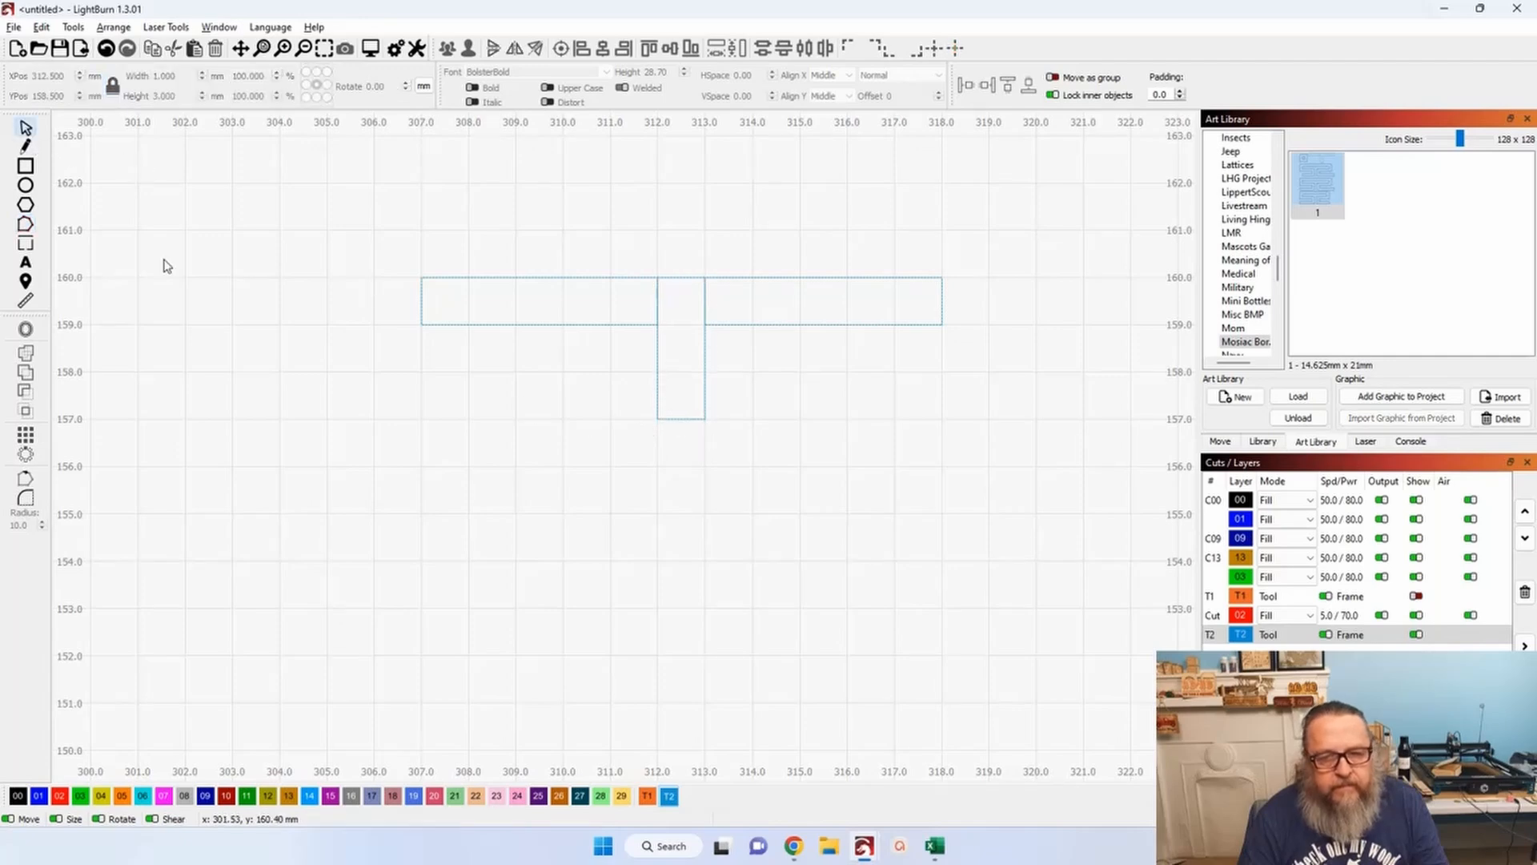
Weld the vertical rectangle and the two horizontal rectangles into a single T-shaped outline.
{"action": "scroll", "coordinate": [161, 261], "scroll_direction": "down", "scroll_amount": 1}
{"action": "left_click_drag", "start_coordinate": [174, 326], "coordinate": [259, 371]}
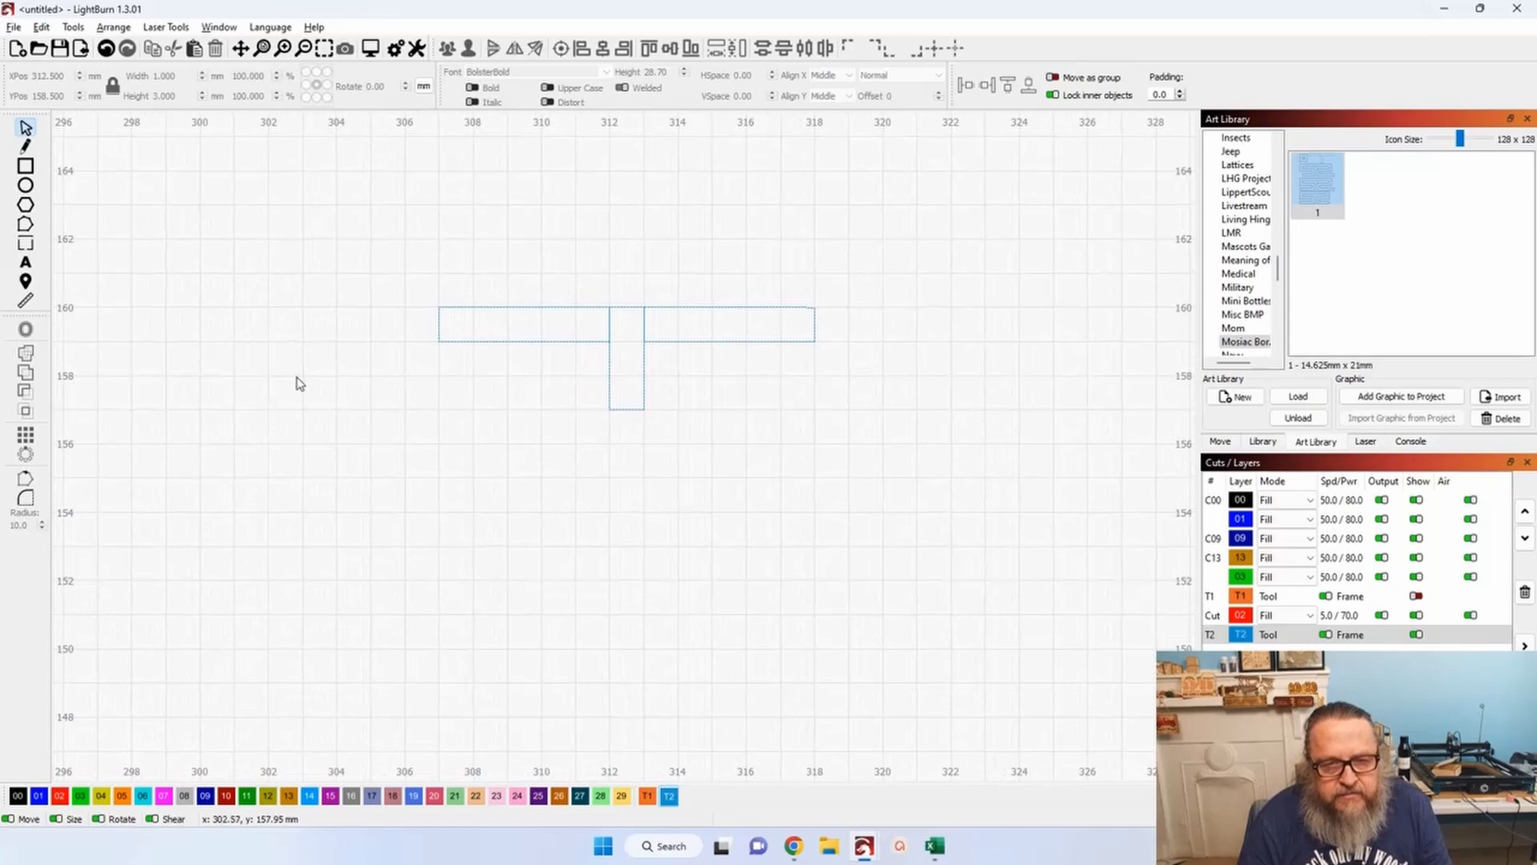
{"action": "left_click_drag", "start_coordinate": [679, 377], "coordinate": [596, 334]}
{"action": "left_click", "coordinate": [26, 373]}
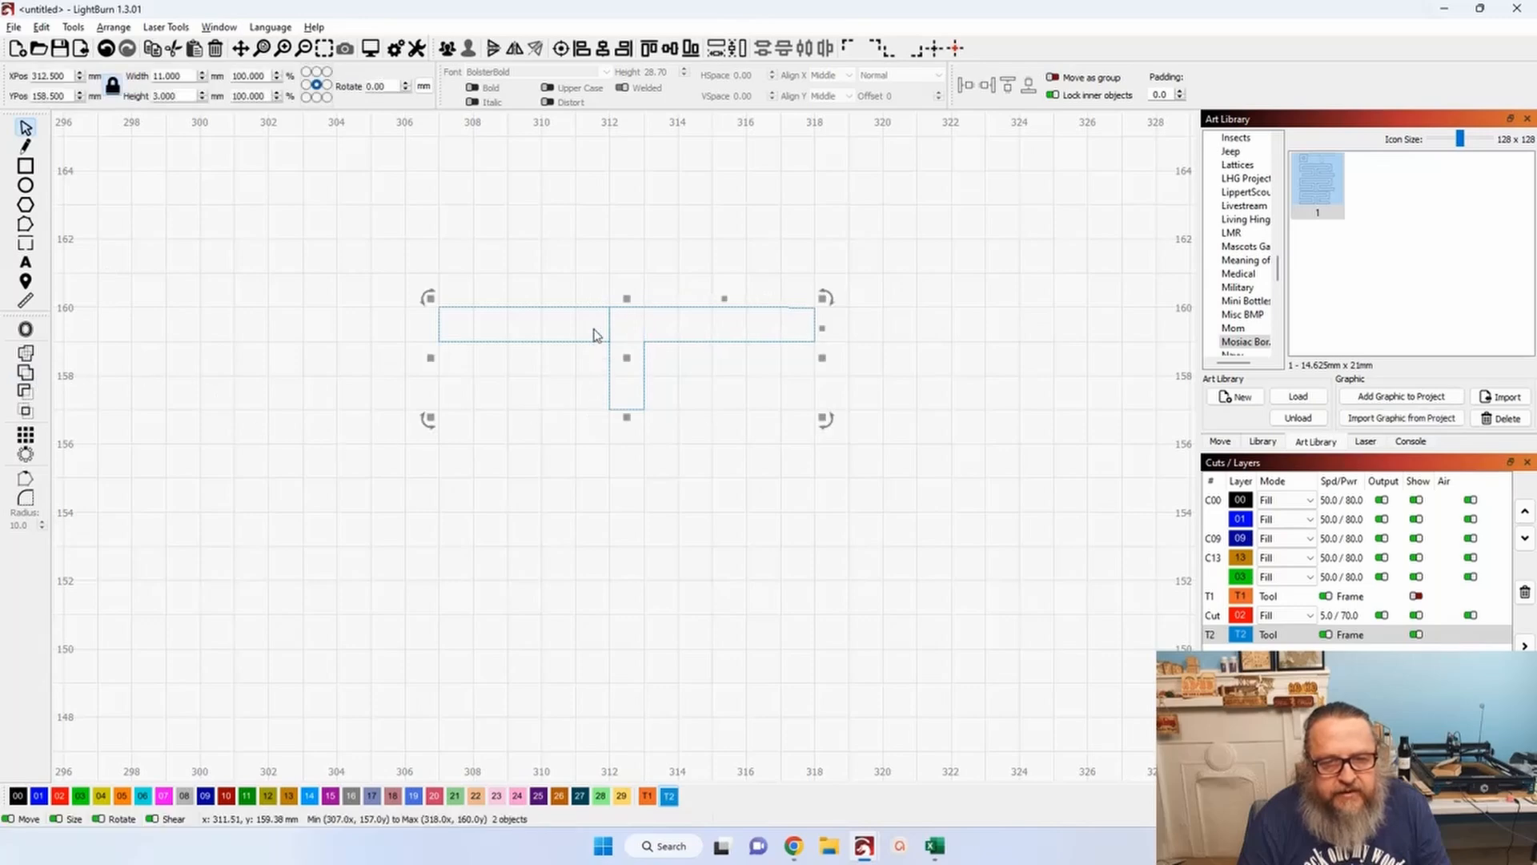
{"action": "left_click", "coordinate": [26, 373]}
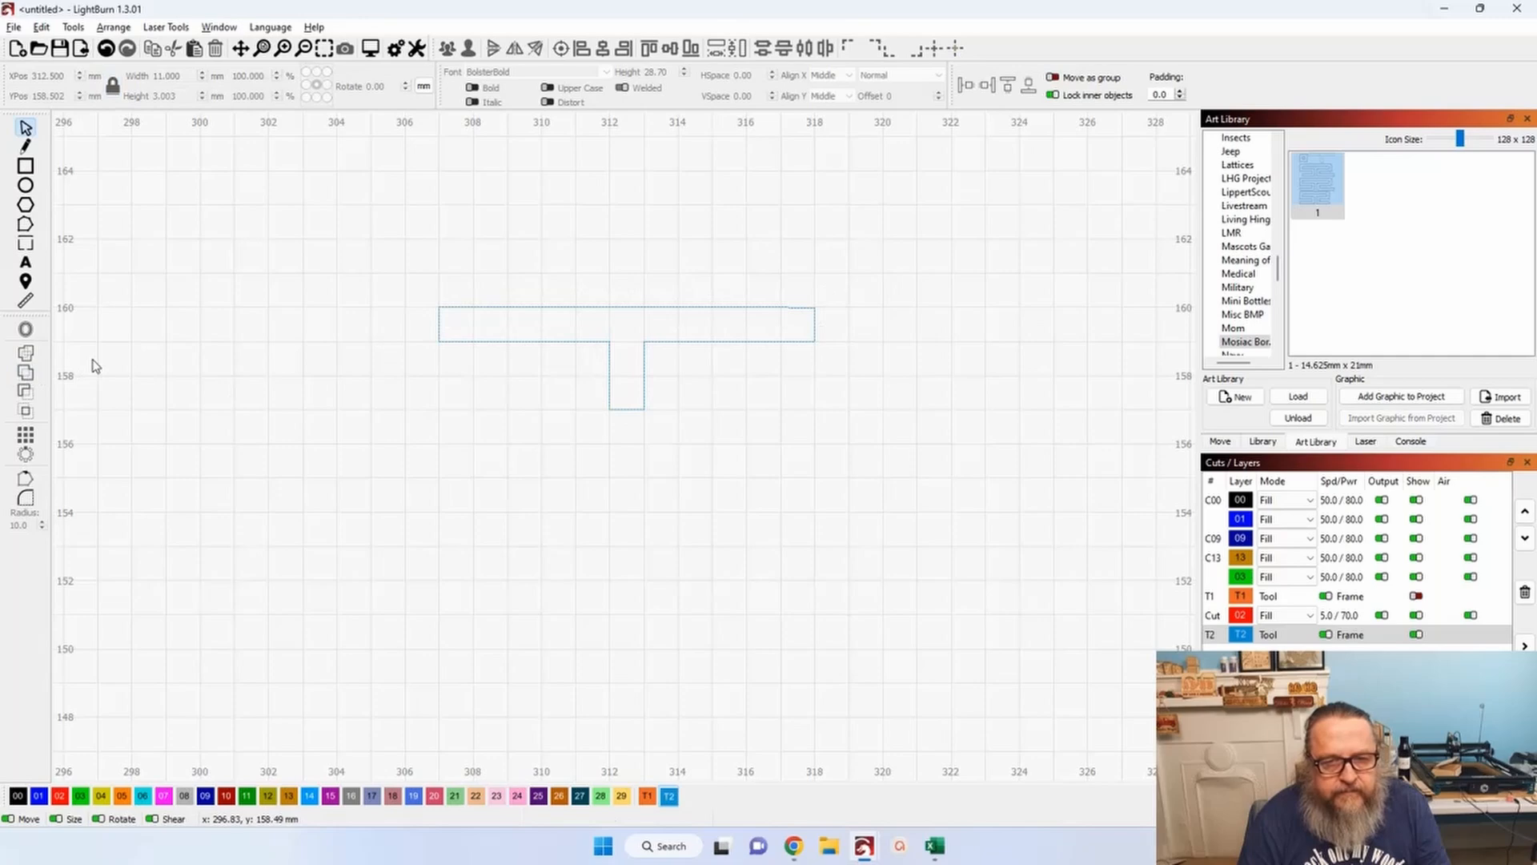
Edit the T shape's nodes to lower the bottom edge of its stem 1 mm to Y 156.
{"action": "scroll", "coordinate": [152, 394], "scroll_direction": "down", "scroll_amount": 3}
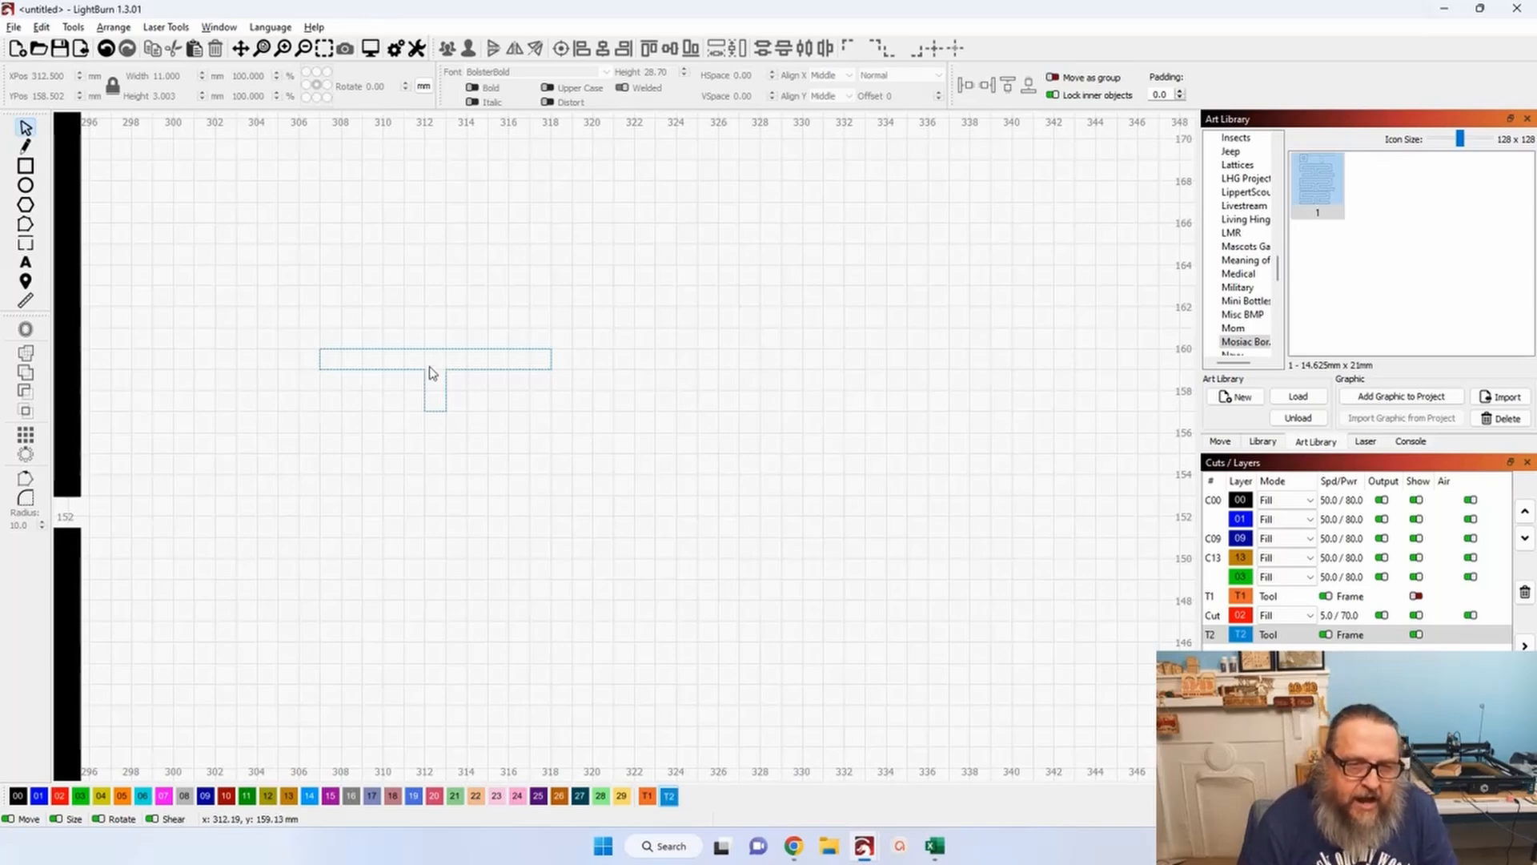
{"action": "left_click_drag", "start_coordinate": [267, 416], "coordinate": [669, 470]}
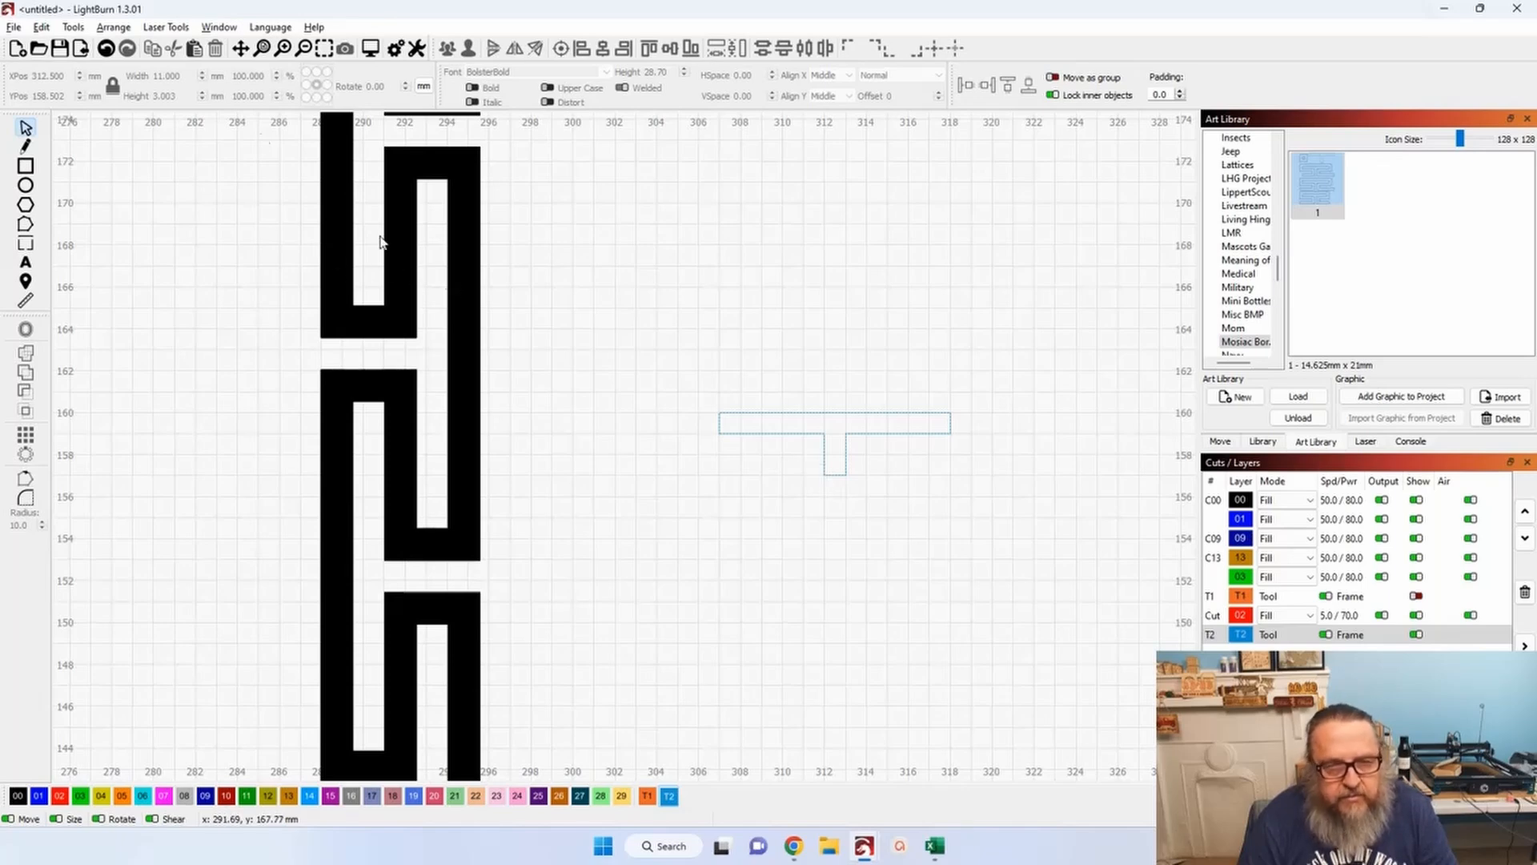
{"action": "left_click", "coordinate": [828, 476]}
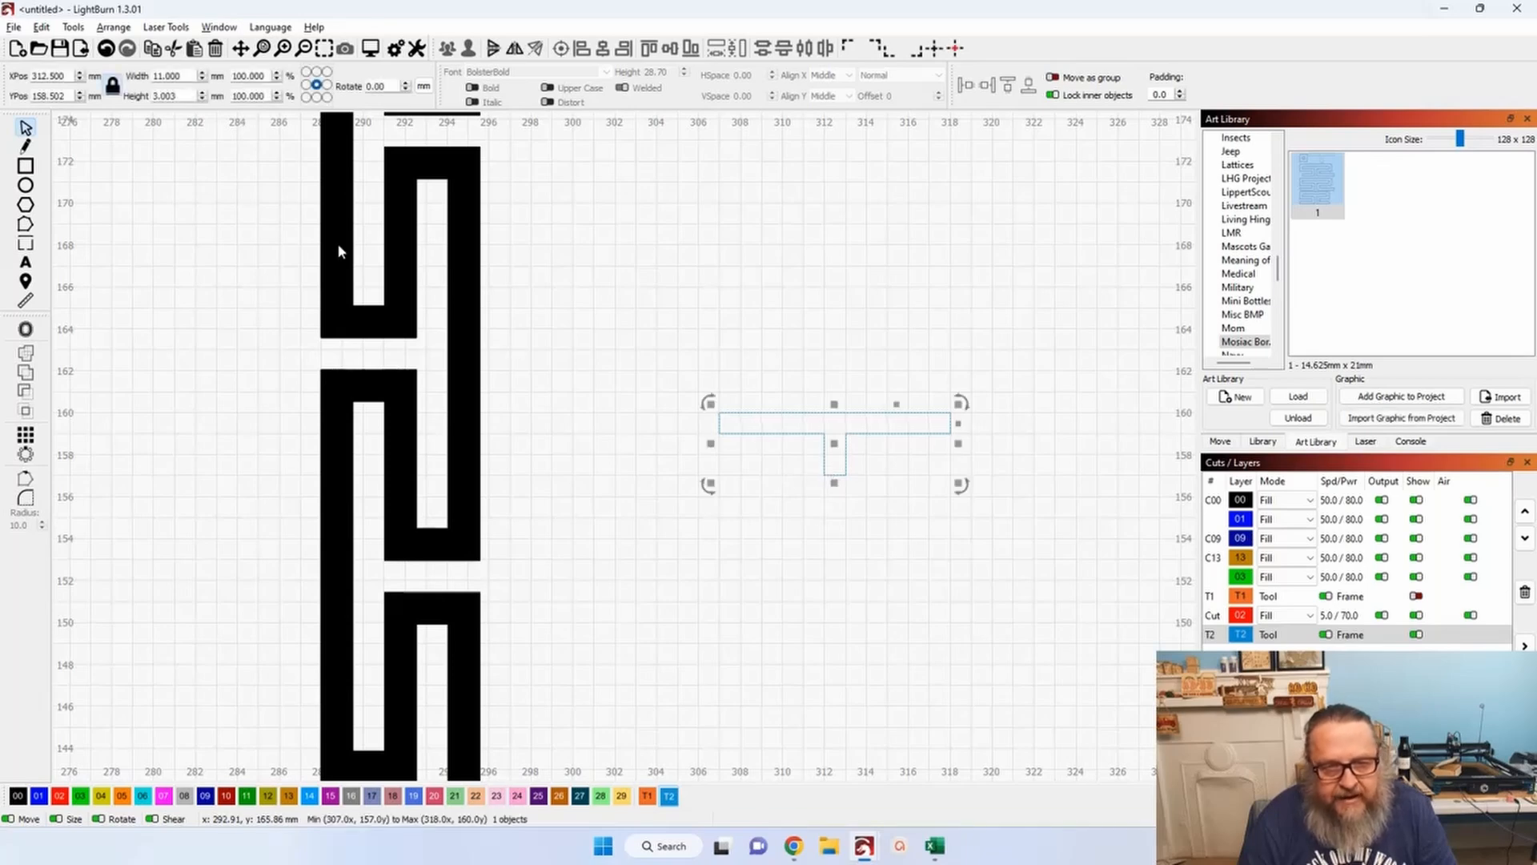
{"action": "left_click", "coordinate": [26, 227]}
{"action": "scroll", "coordinate": [783, 477], "scroll_direction": "up", "scroll_amount": 5}
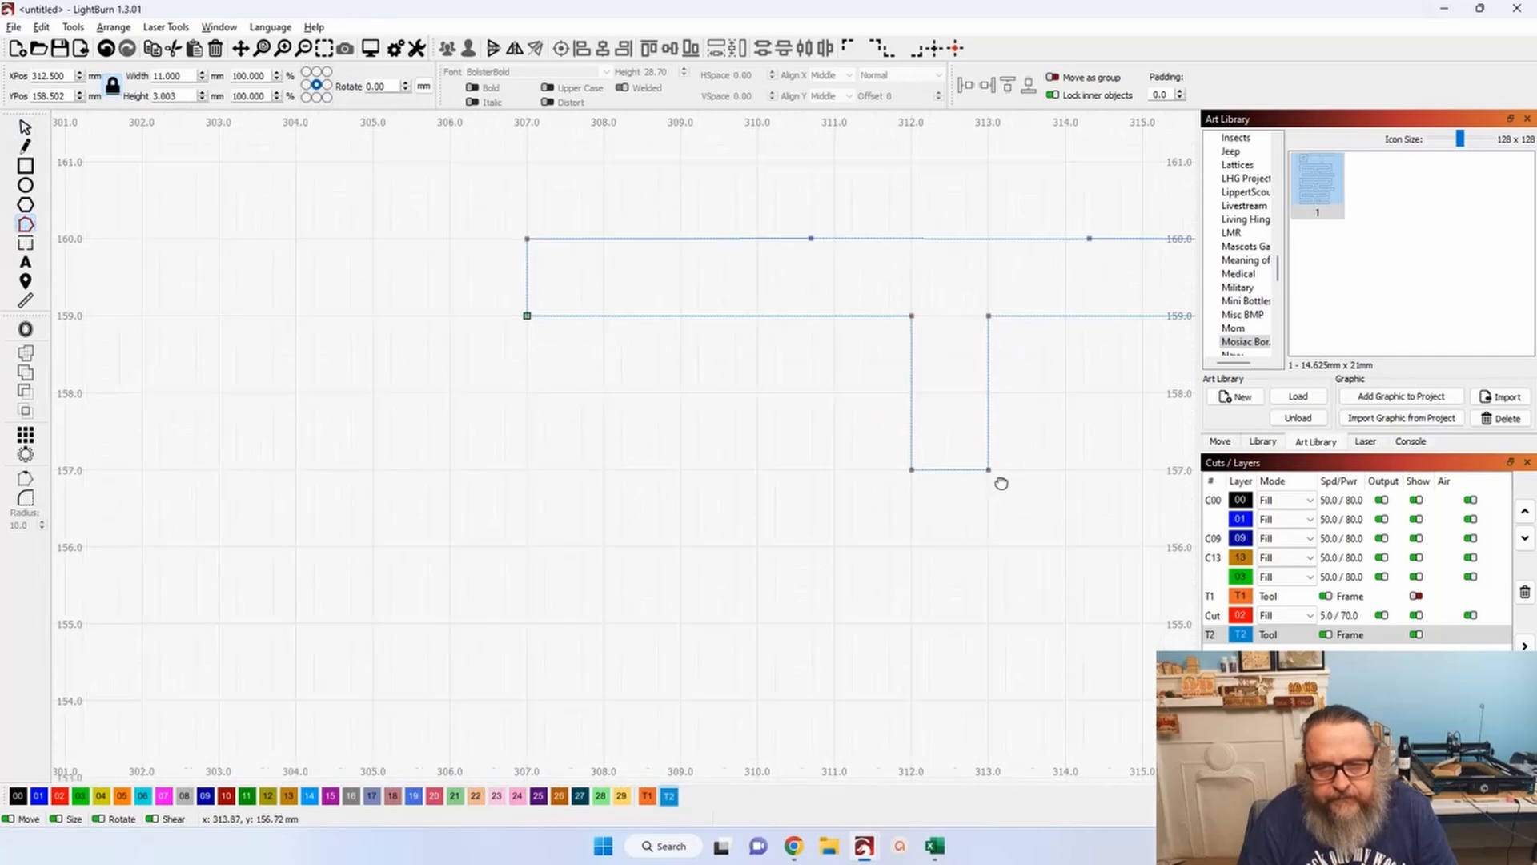
{"action": "left_click_drag", "start_coordinate": [1056, 494], "coordinate": [745, 466]}
{"action": "left_click_drag", "start_coordinate": [588, 421], "coordinate": [754, 465]}
{"action": "left_click_drag", "start_coordinate": [627, 433], "coordinate": [625, 510]}
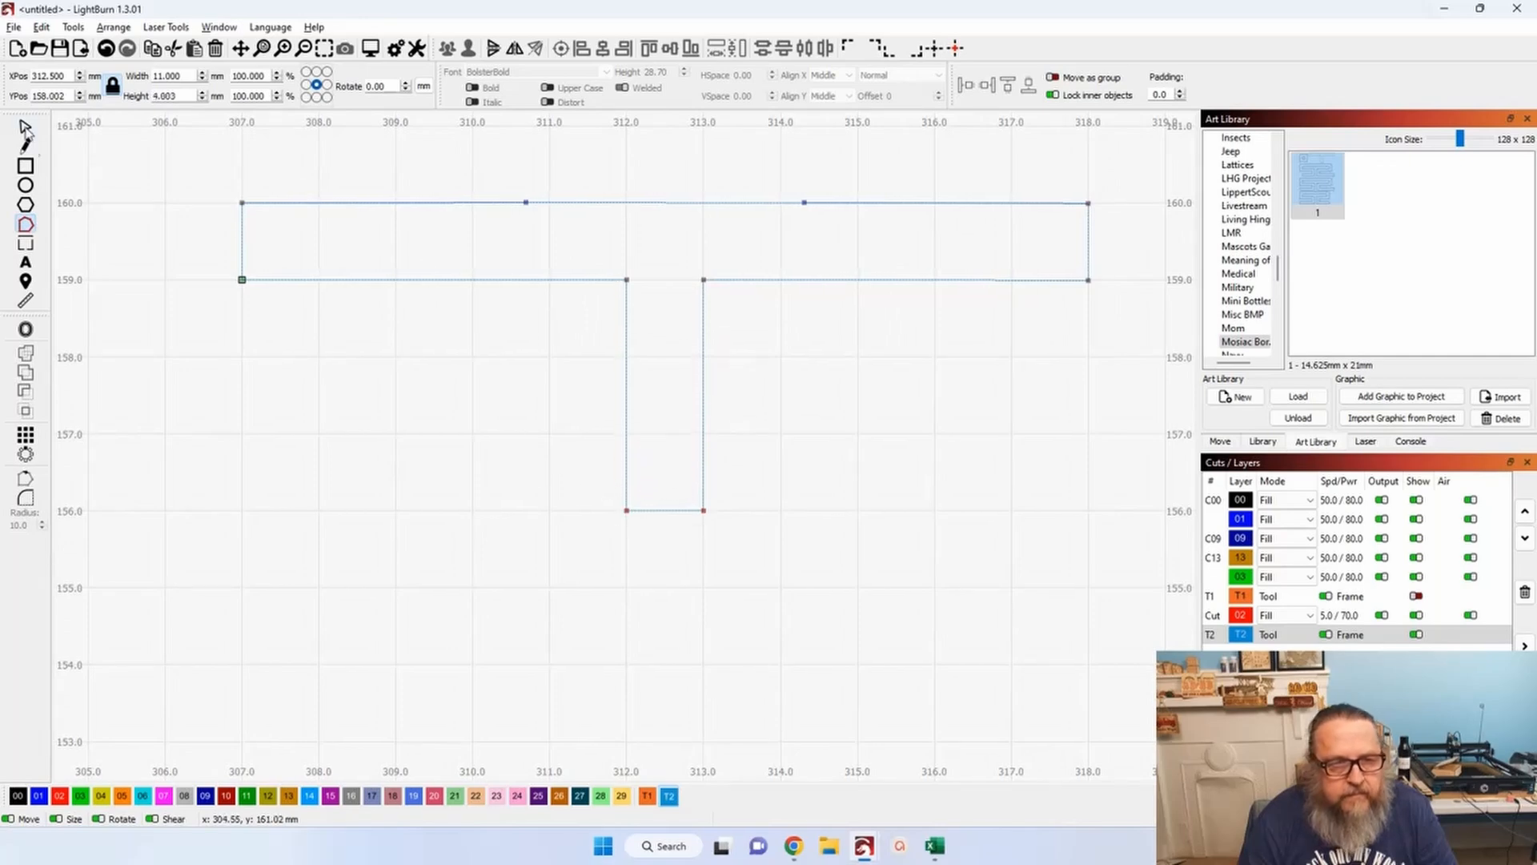
{"action": "left_click", "coordinate": [24, 128]}
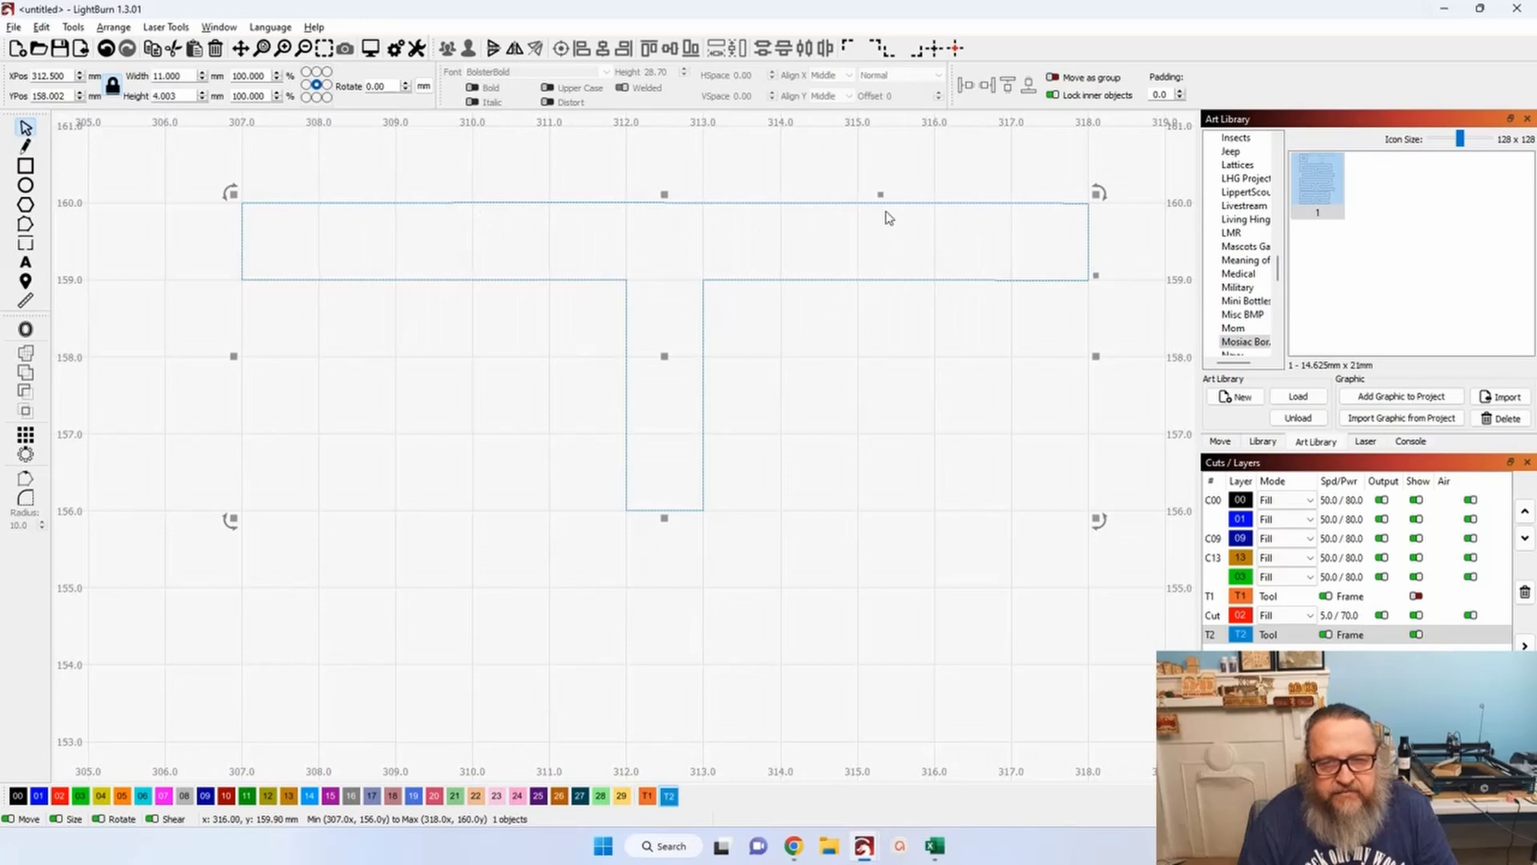
Try to delete the two extra nodes along the T shape's upper edge.
{"action": "scroll", "coordinate": [392, 217], "scroll_direction": "up", "scroll_amount": 2}
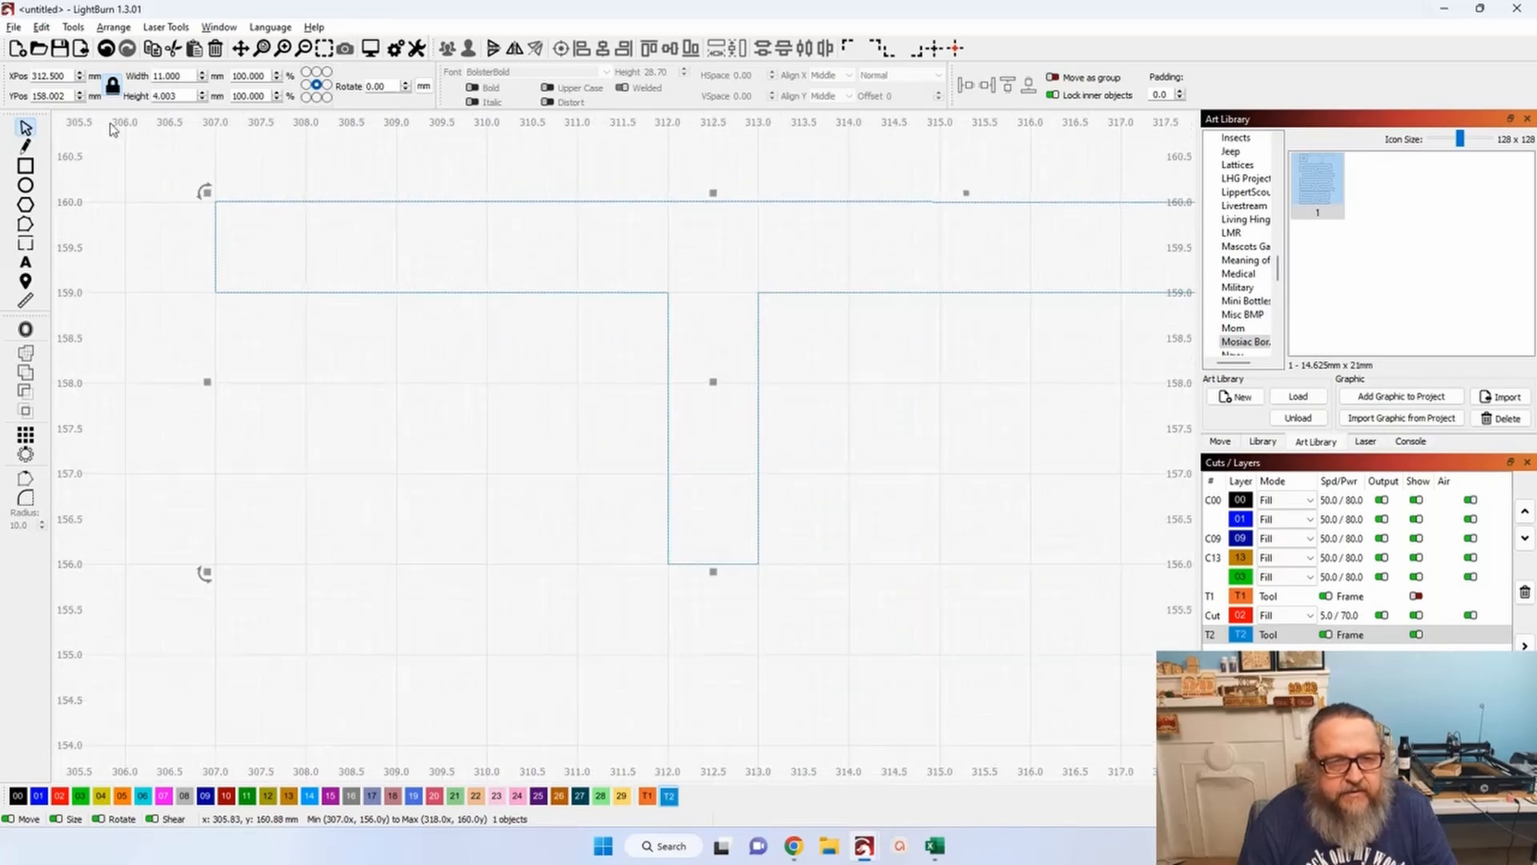
{"action": "left_click", "coordinate": [27, 224]}
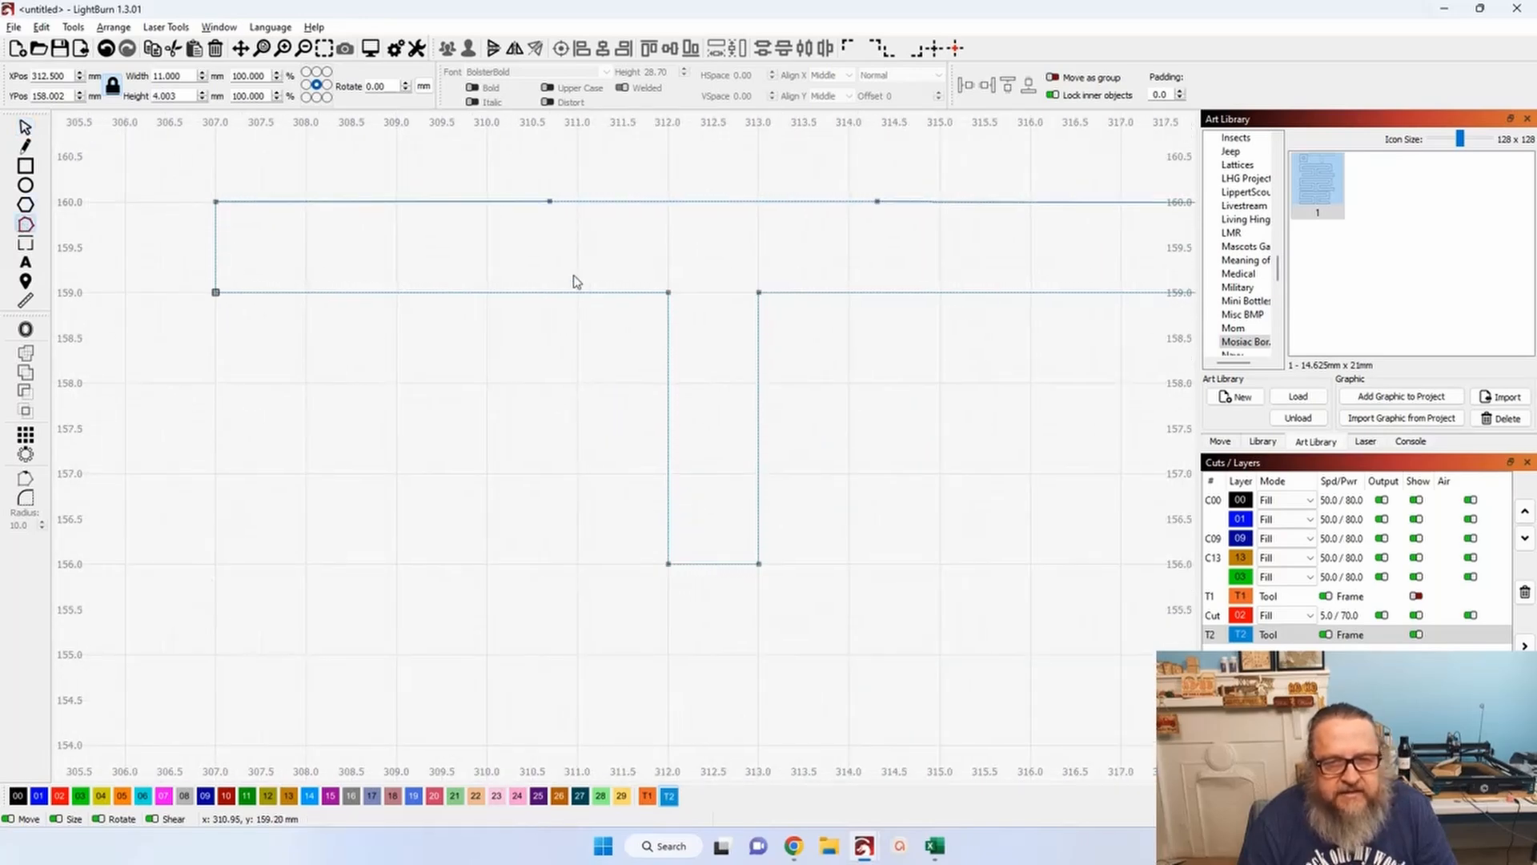
{"action": "left_click_drag", "start_coordinate": [508, 174], "coordinate": [947, 248]}
{"action": "key", "text": "i"}
{"action": "scroll", "coordinate": [411, 192], "scroll_direction": "down", "scroll_amount": 1}
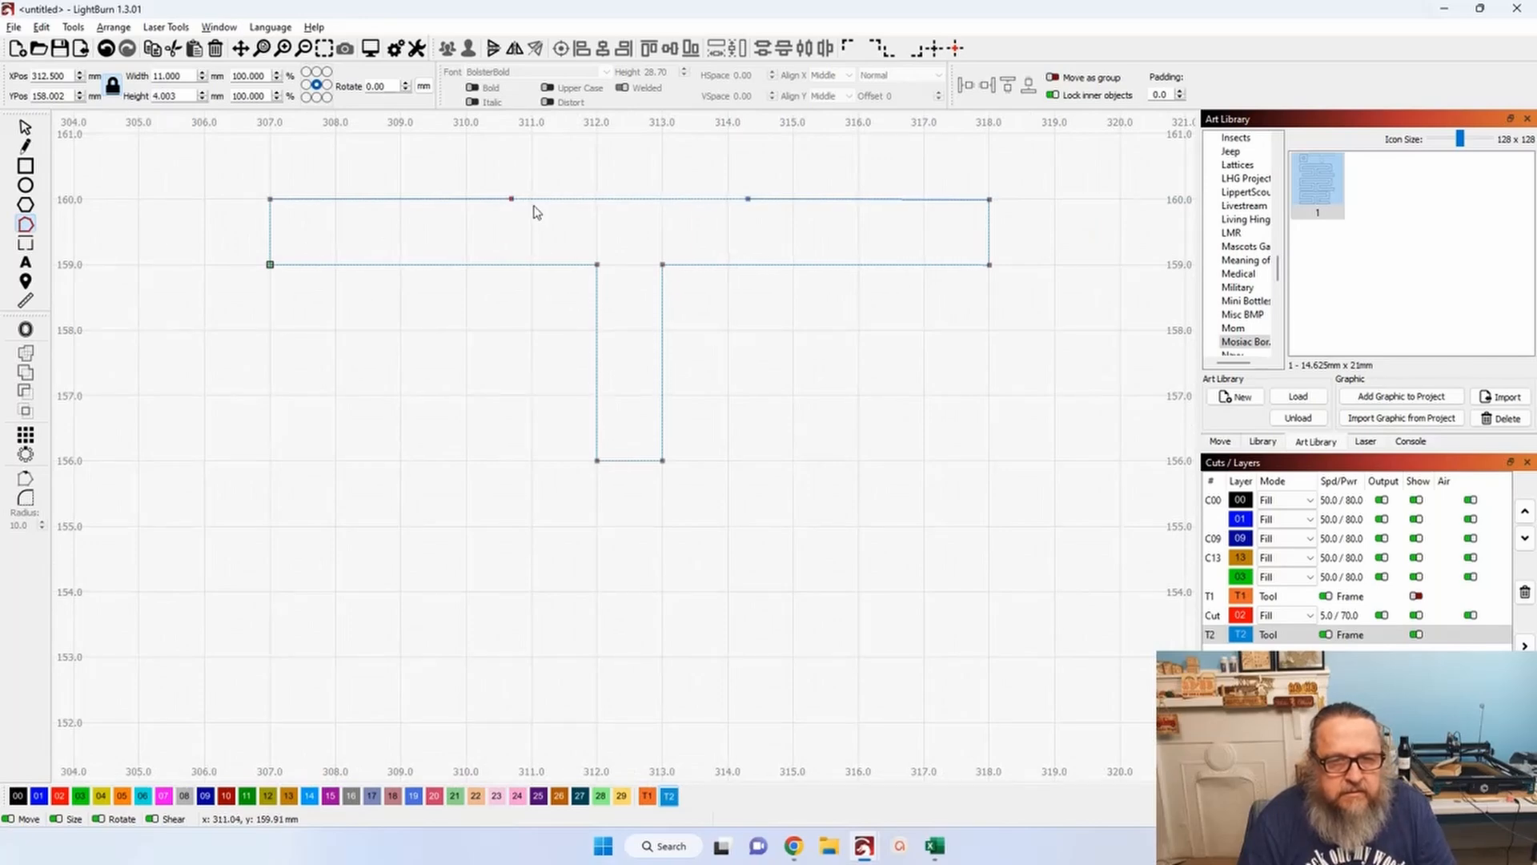
{"action": "key", "text": "Delete"}
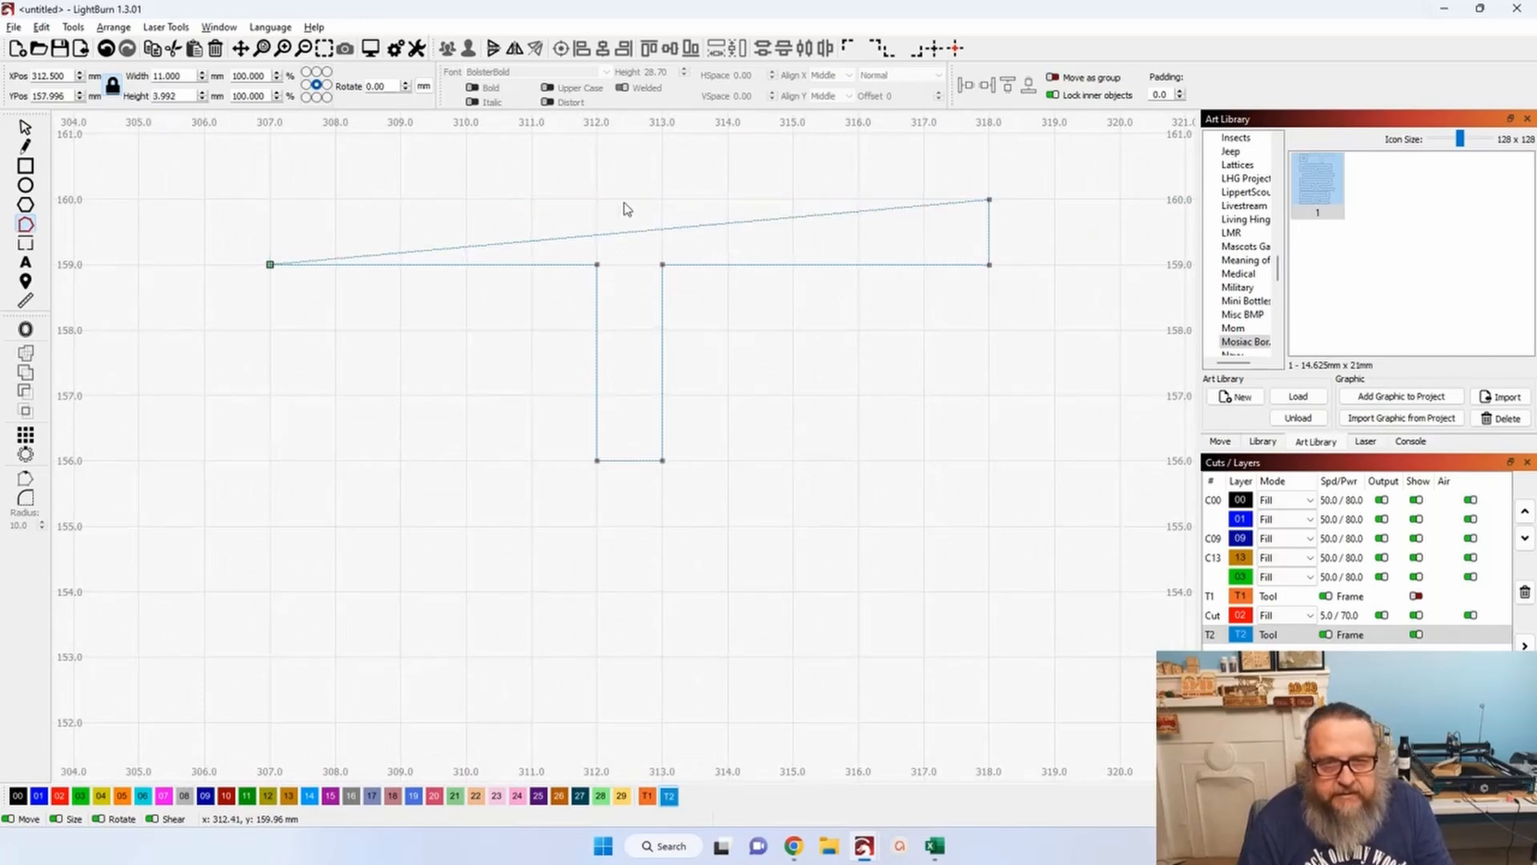
{"action": "left_click", "coordinate": [107, 48]}
Edit the T shape's upper corner nodes to sit on Y 160 and convert its upper edge to one straight line.
{"action": "scroll", "coordinate": [562, 225], "scroll_direction": "up", "scroll_amount": 2}
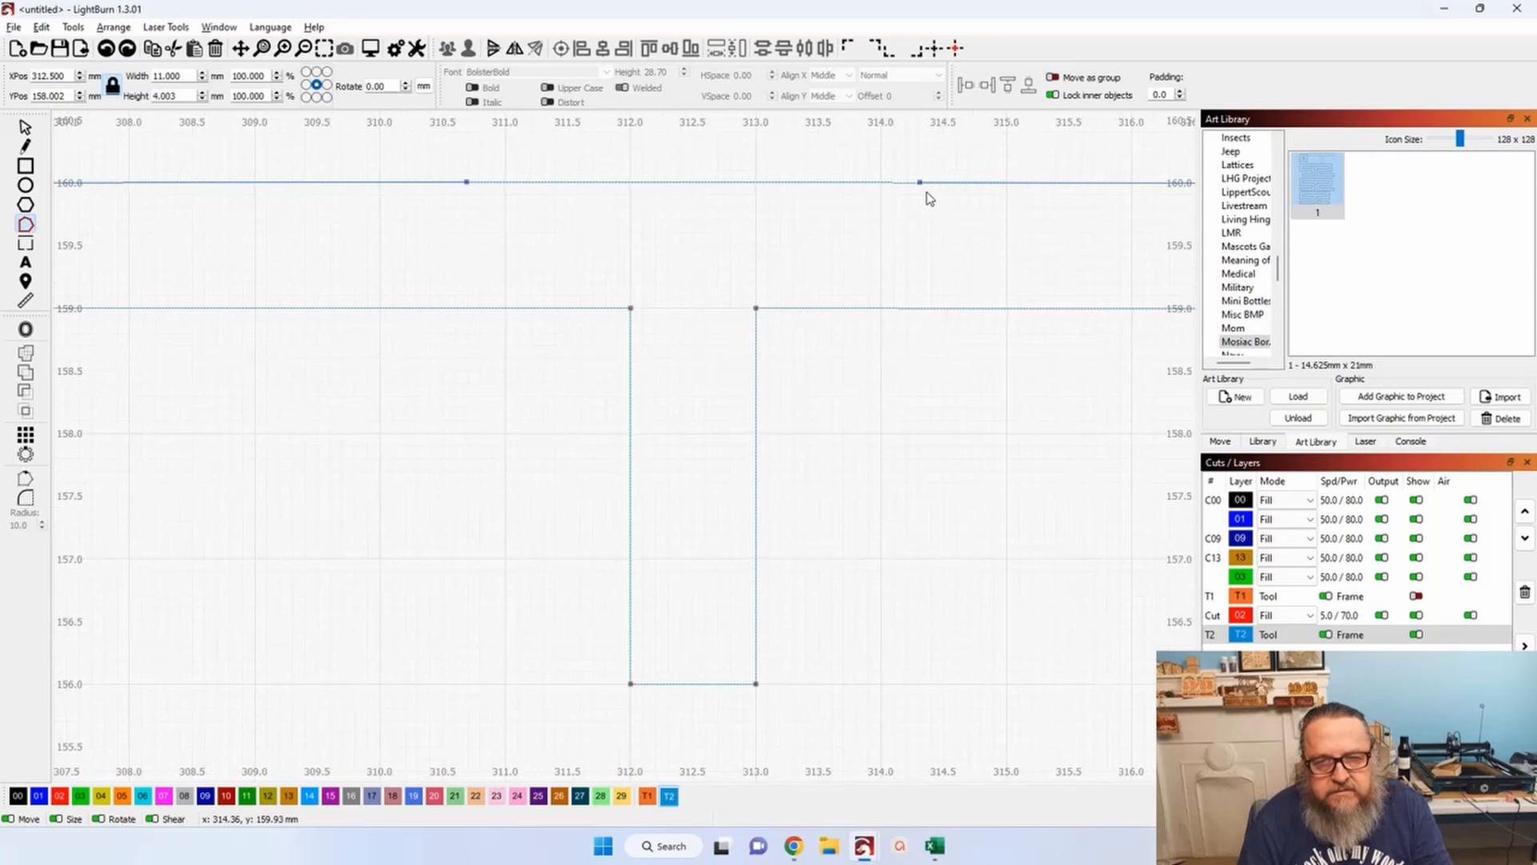
{"action": "scroll", "coordinate": [929, 199], "scroll_direction": "up", "scroll_amount": 2}
{"action": "scroll", "coordinate": [918, 188], "scroll_direction": "up", "scroll_amount": 3}
{"action": "left_click_drag", "start_coordinate": [933, 181], "coordinate": [418, 336]}
{"action": "scroll", "coordinate": [418, 336], "scroll_direction": "down", "scroll_amount": 6}
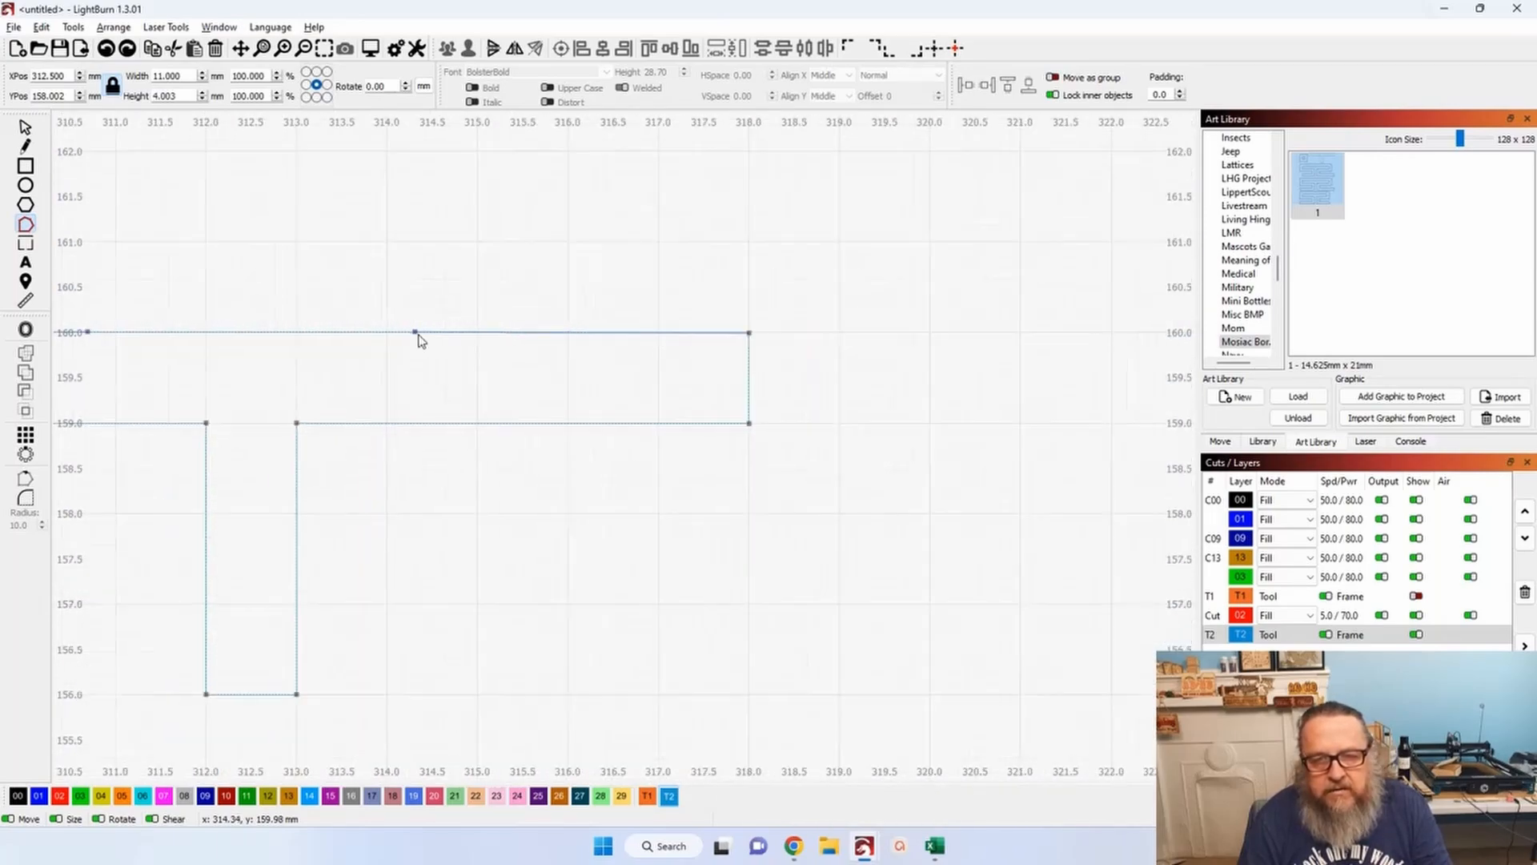
{"action": "scroll", "coordinate": [702, 350], "scroll_direction": "up", "scroll_amount": 2}
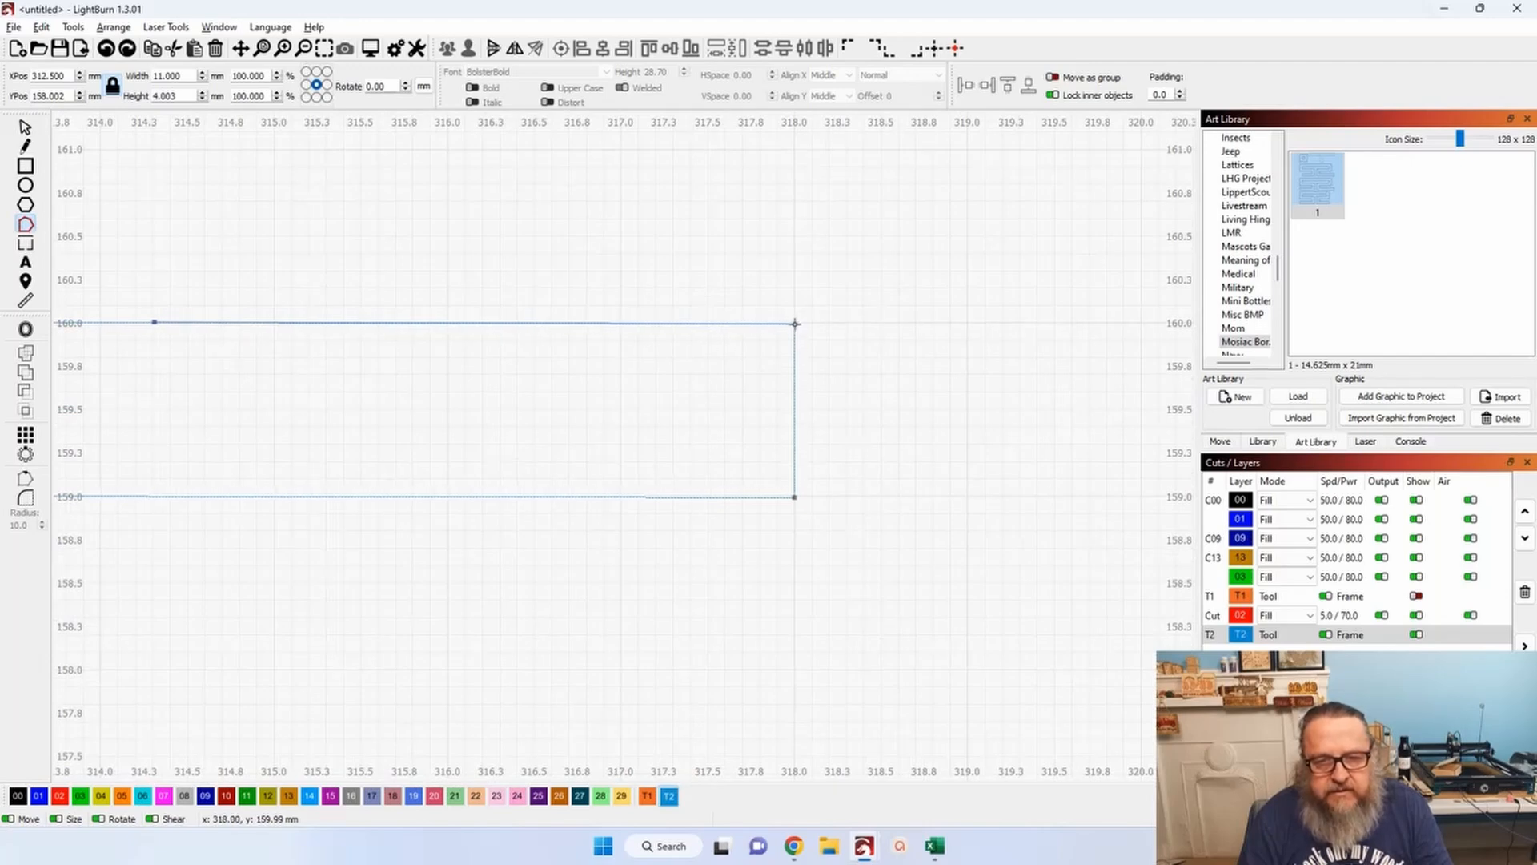
{"action": "left_click_drag", "start_coordinate": [794, 323], "coordinate": [794, 322]}
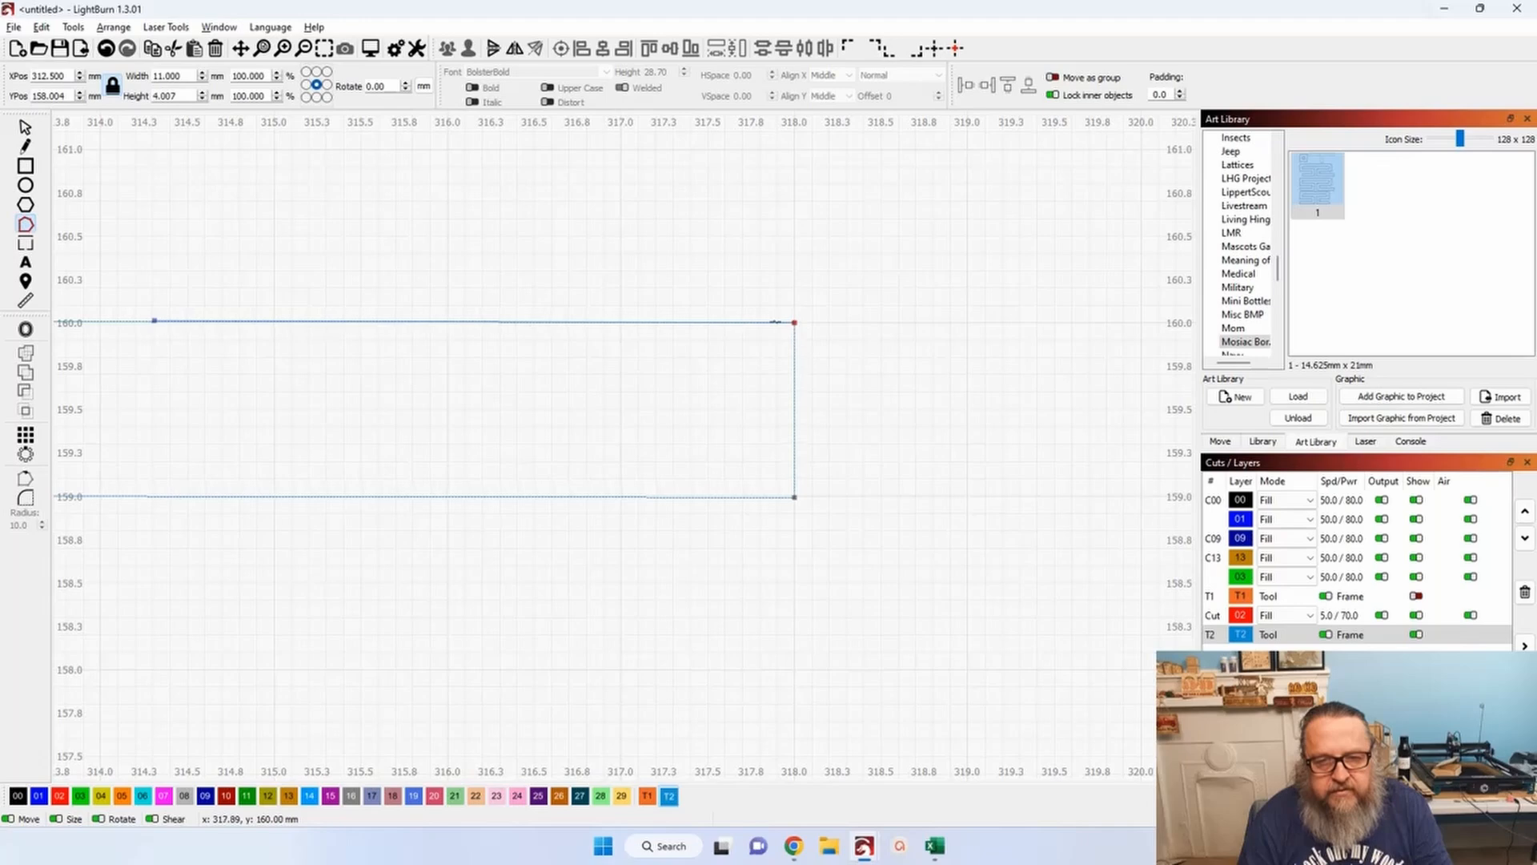
{"action": "key", "text": "l"}
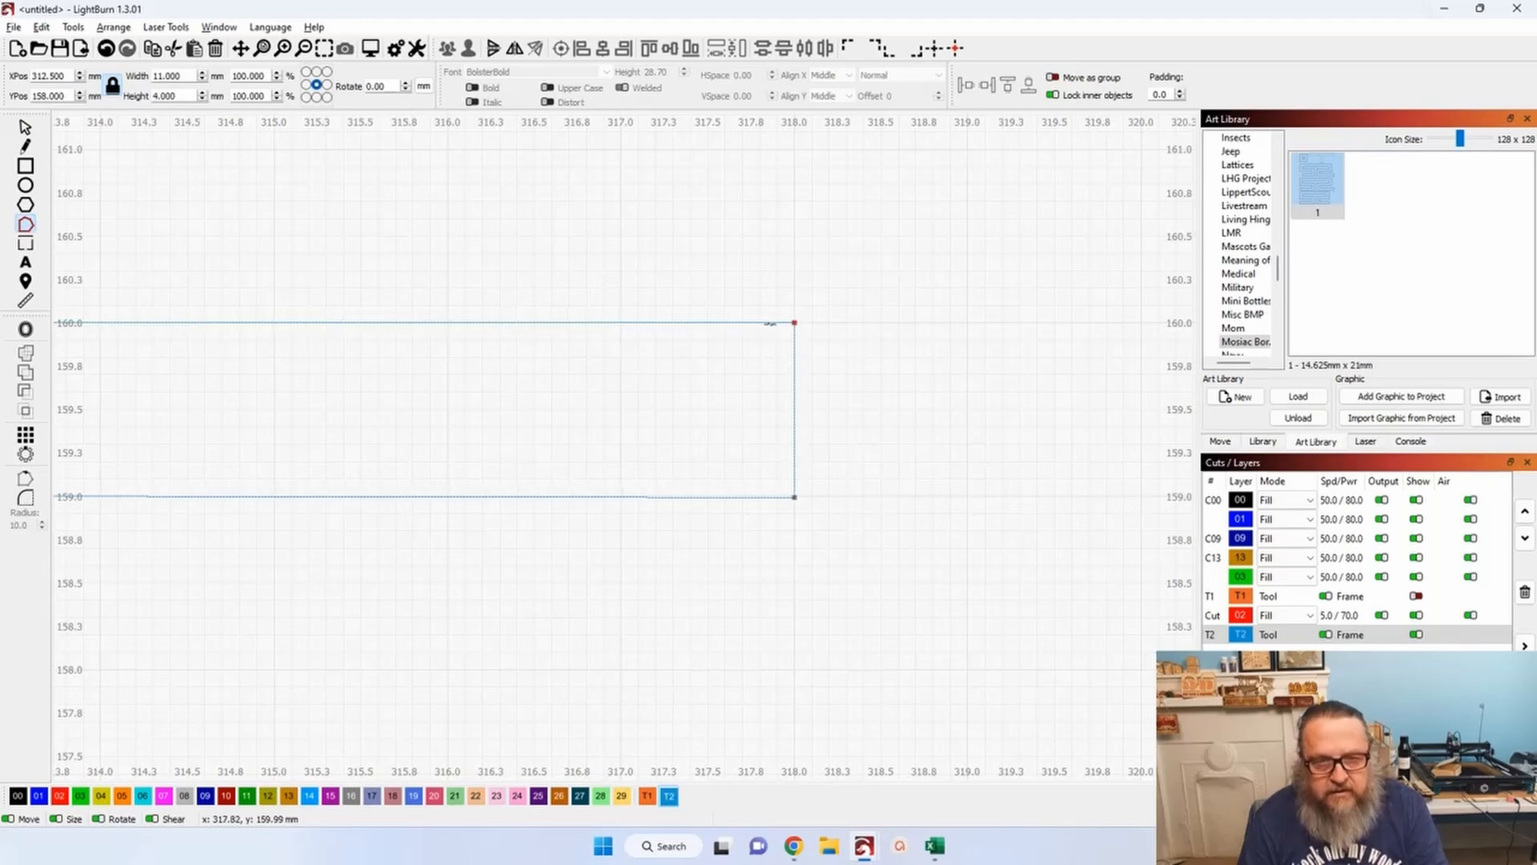
{"action": "scroll", "coordinate": [784, 323], "scroll_direction": "down", "scroll_amount": 8}
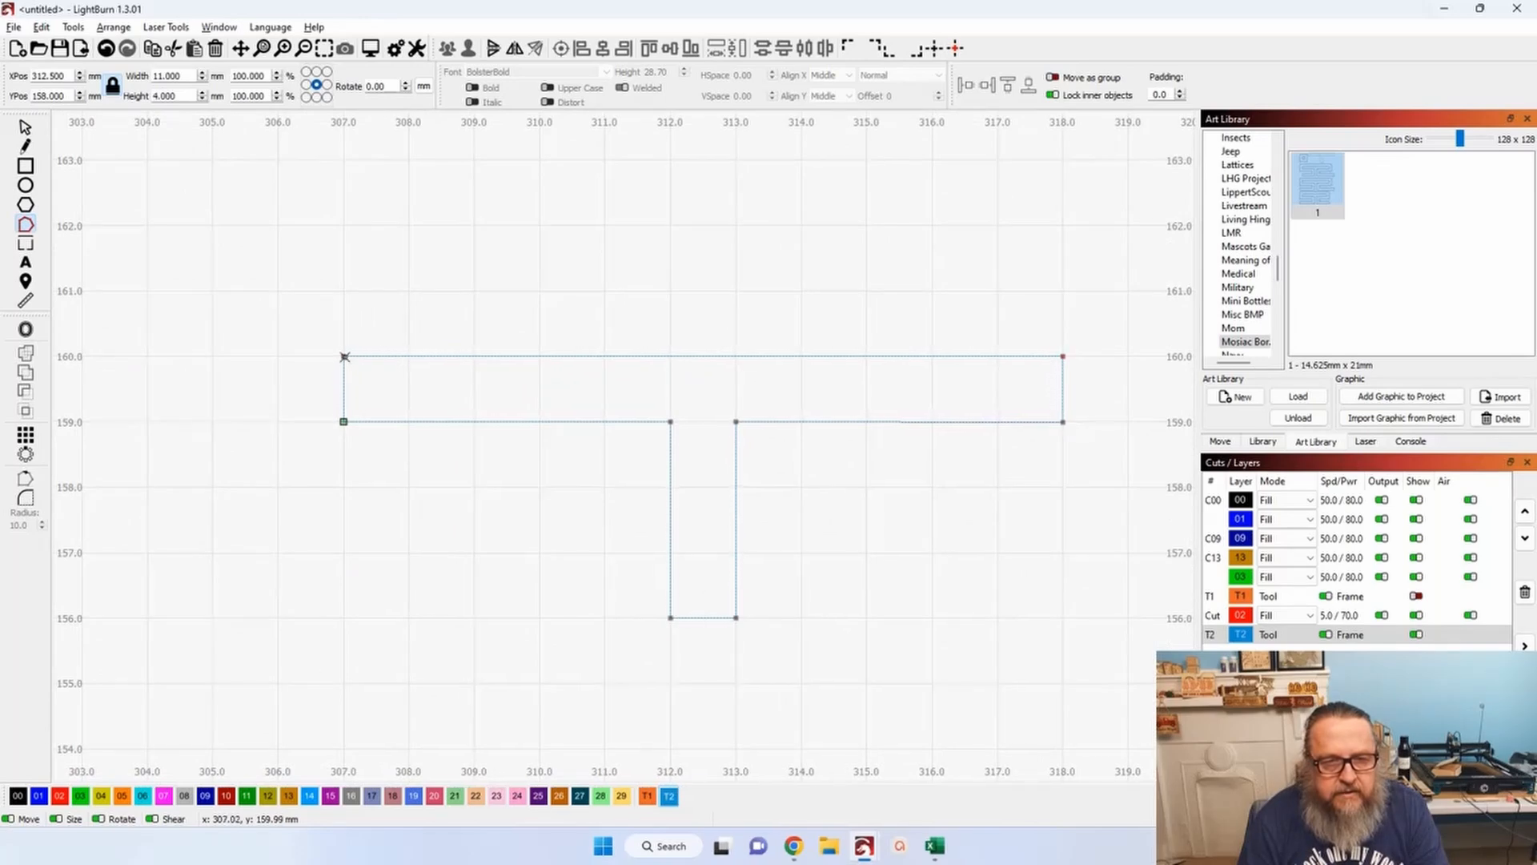
{"action": "scroll", "coordinate": [439, 383], "scroll_direction": "down", "scroll_amount": 1}
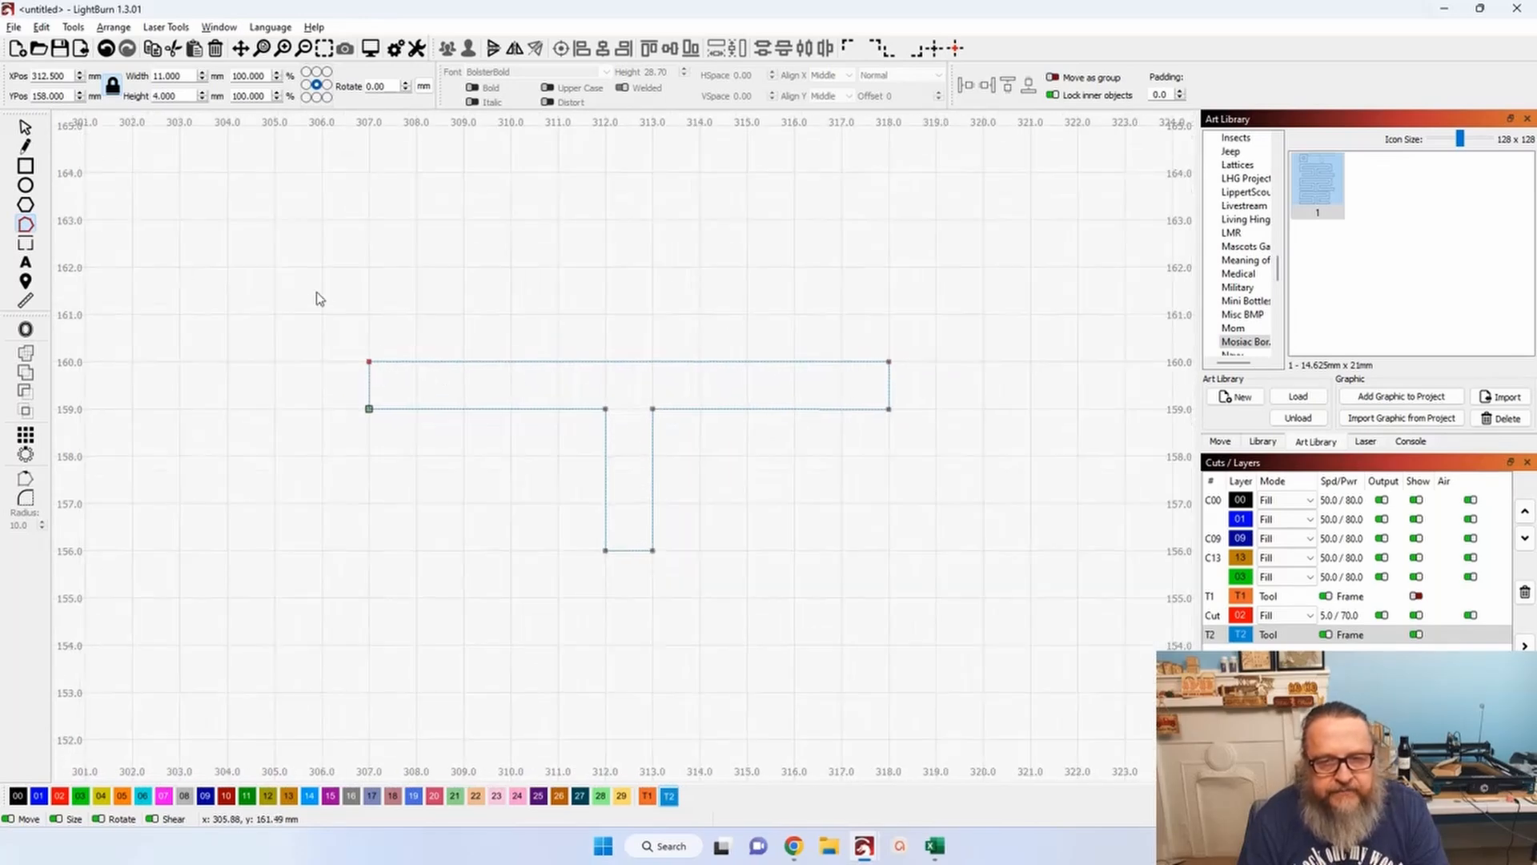
{"action": "left_click", "coordinate": [25, 128]}
{"action": "left_click", "coordinate": [131, 205]}
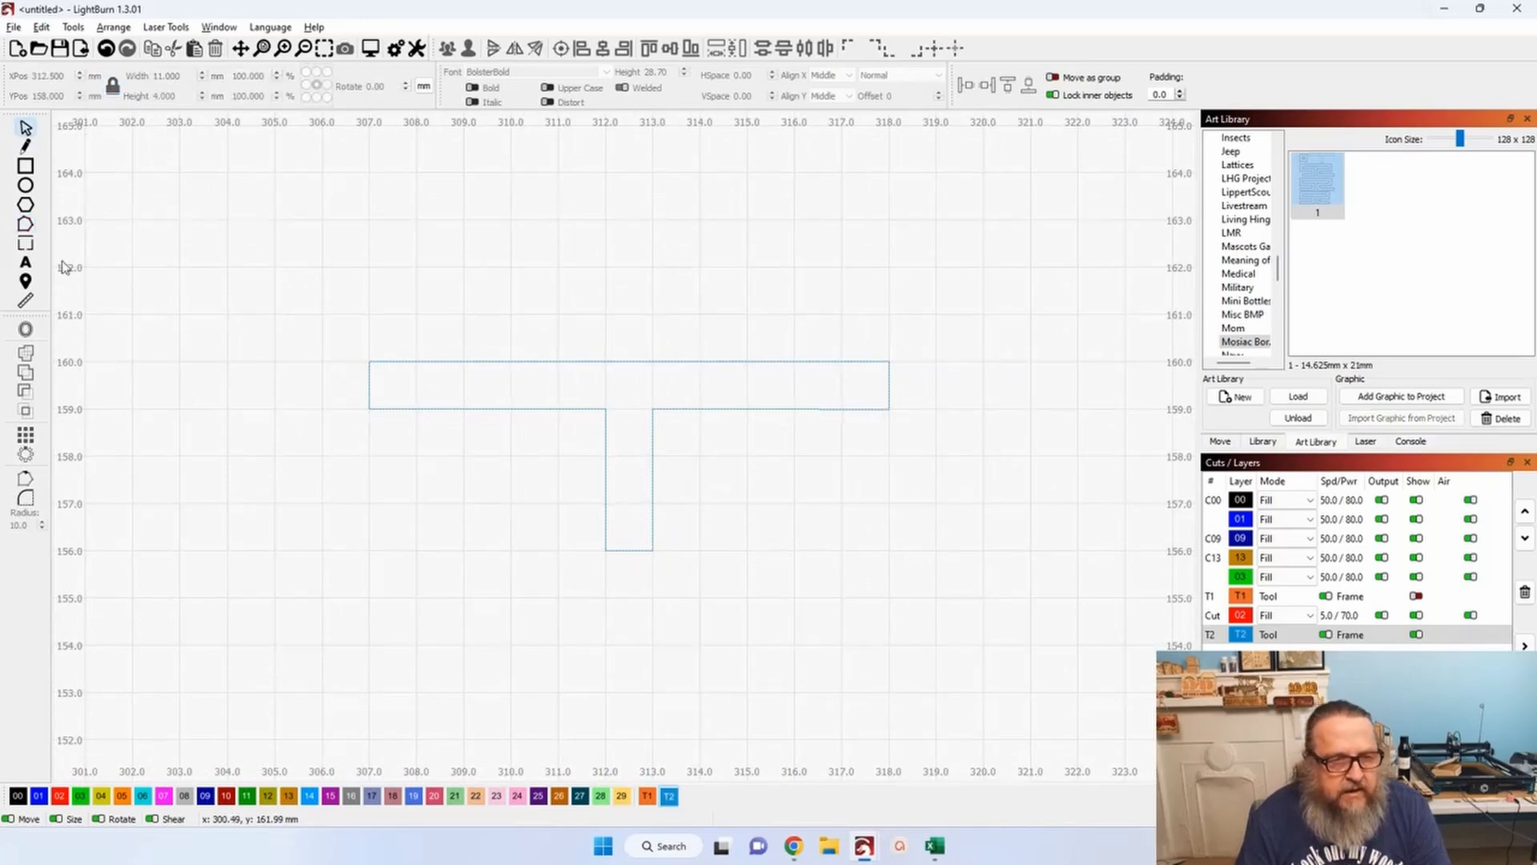
{"action": "left_click", "coordinate": [28, 168]}
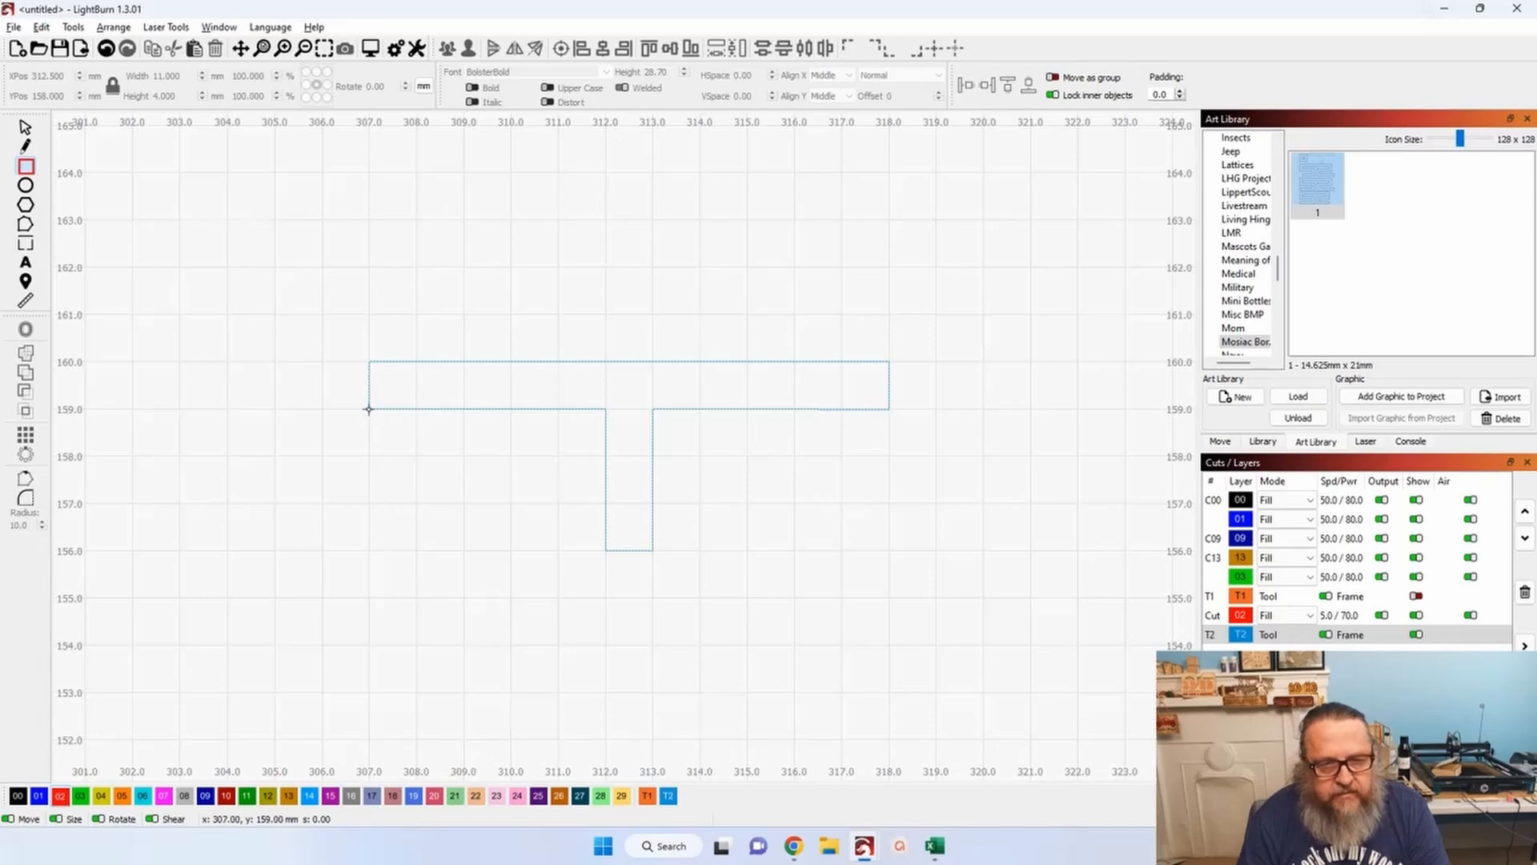
{"action": "mouse_move", "coordinate": [369, 409]}
{"action": "left_mouse_down"}
{"action": "mouse_move", "coordinate": [380, 429]}
{"action": "mouse_move", "coordinate": [374, 418]}
{"action": "left_mouse_up"}
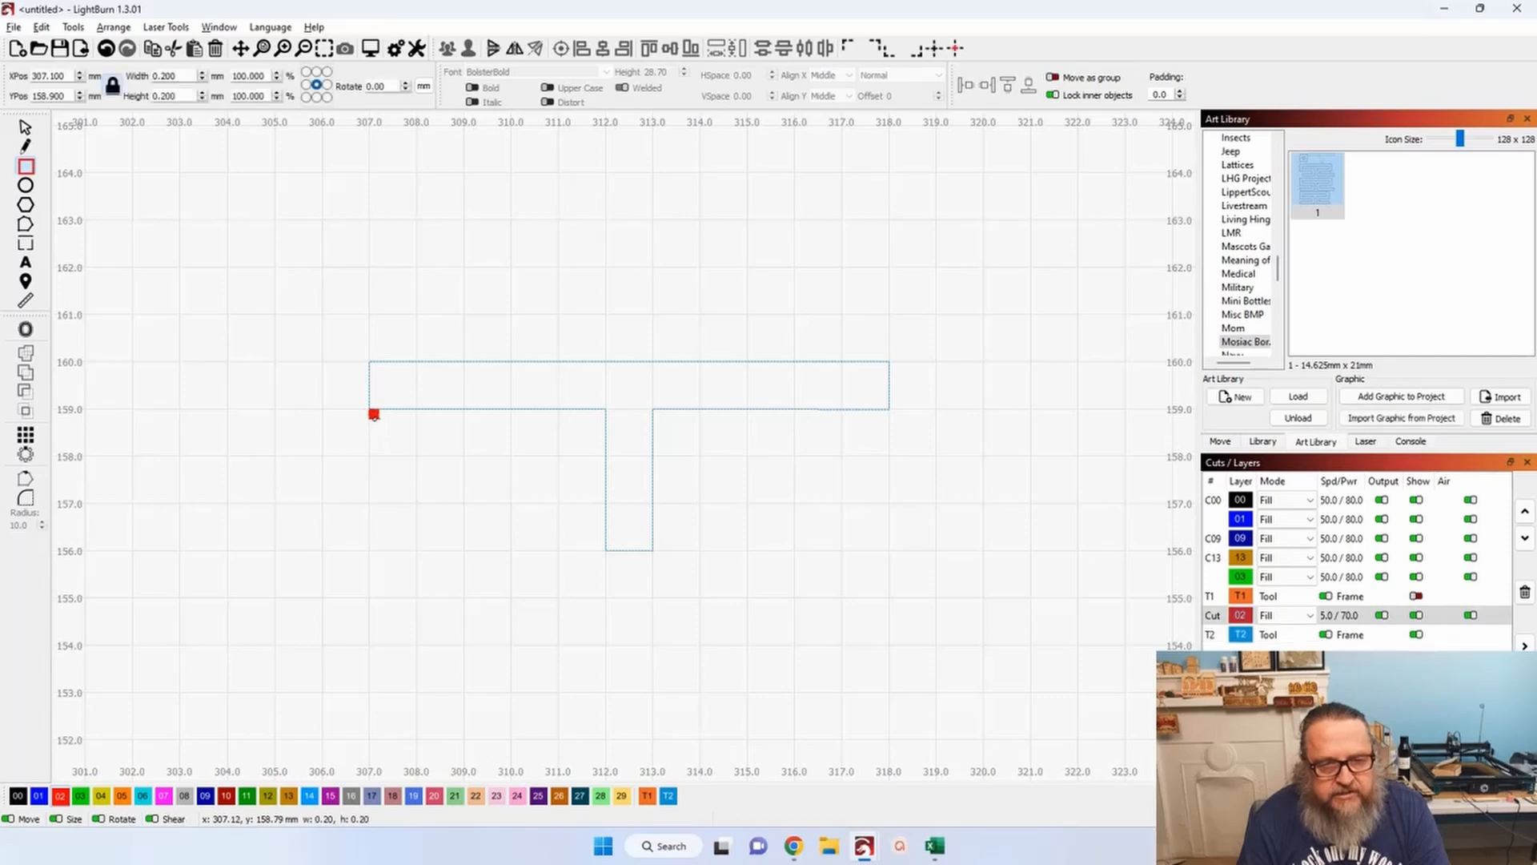
{"action": "left_click", "coordinate": [105, 48]}
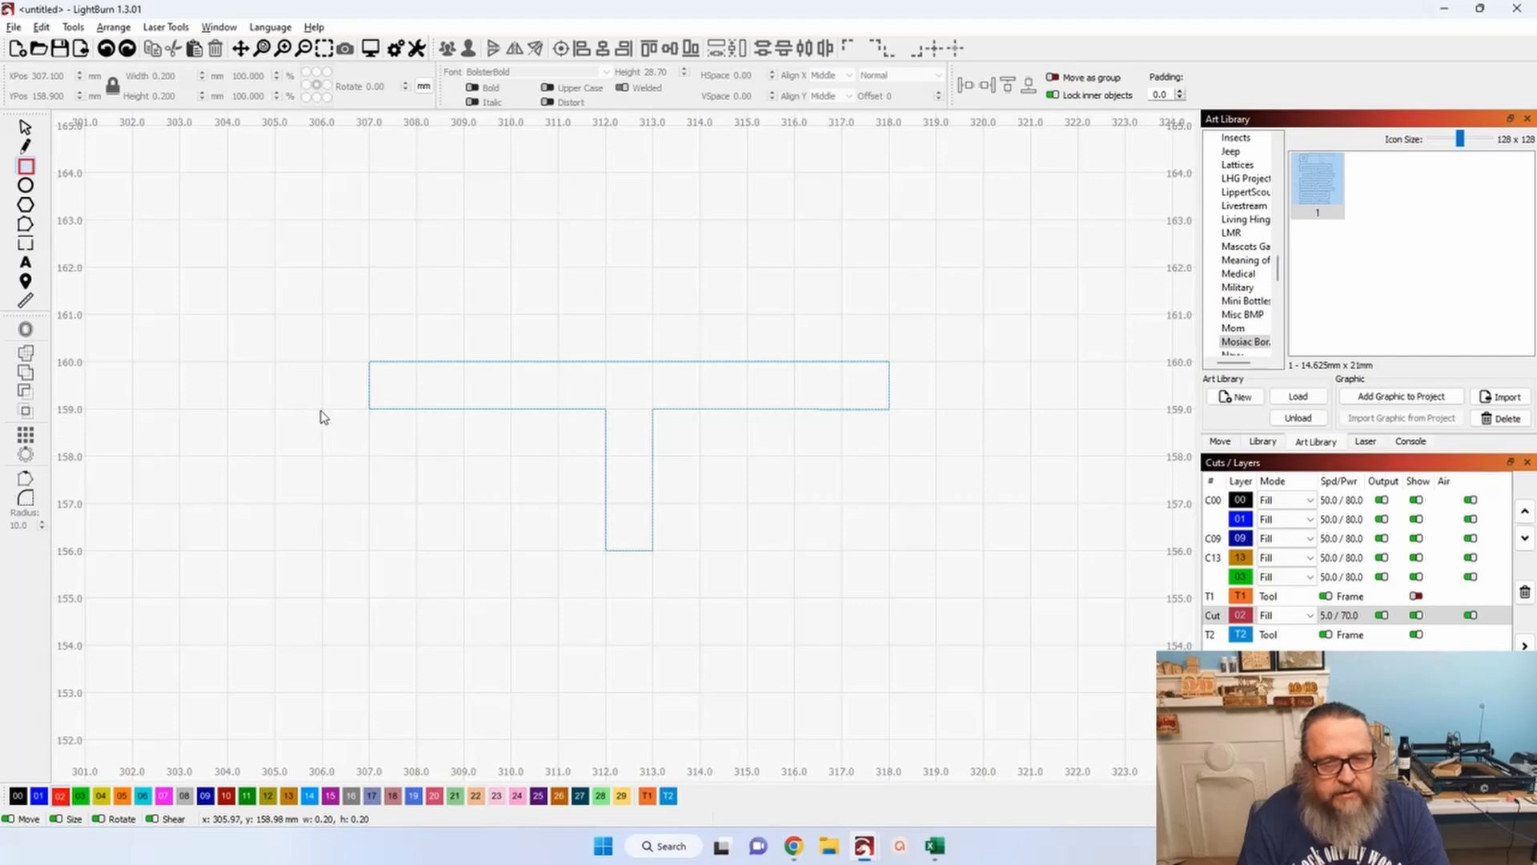
On the red Cut layer, draw a 6 × 1 mm rectangle under the T's left arm and a 1 × 3 mm rectangle along the stem's left side.
{"action": "left_click_drag", "start_coordinate": [323, 409], "coordinate": [610, 456]}
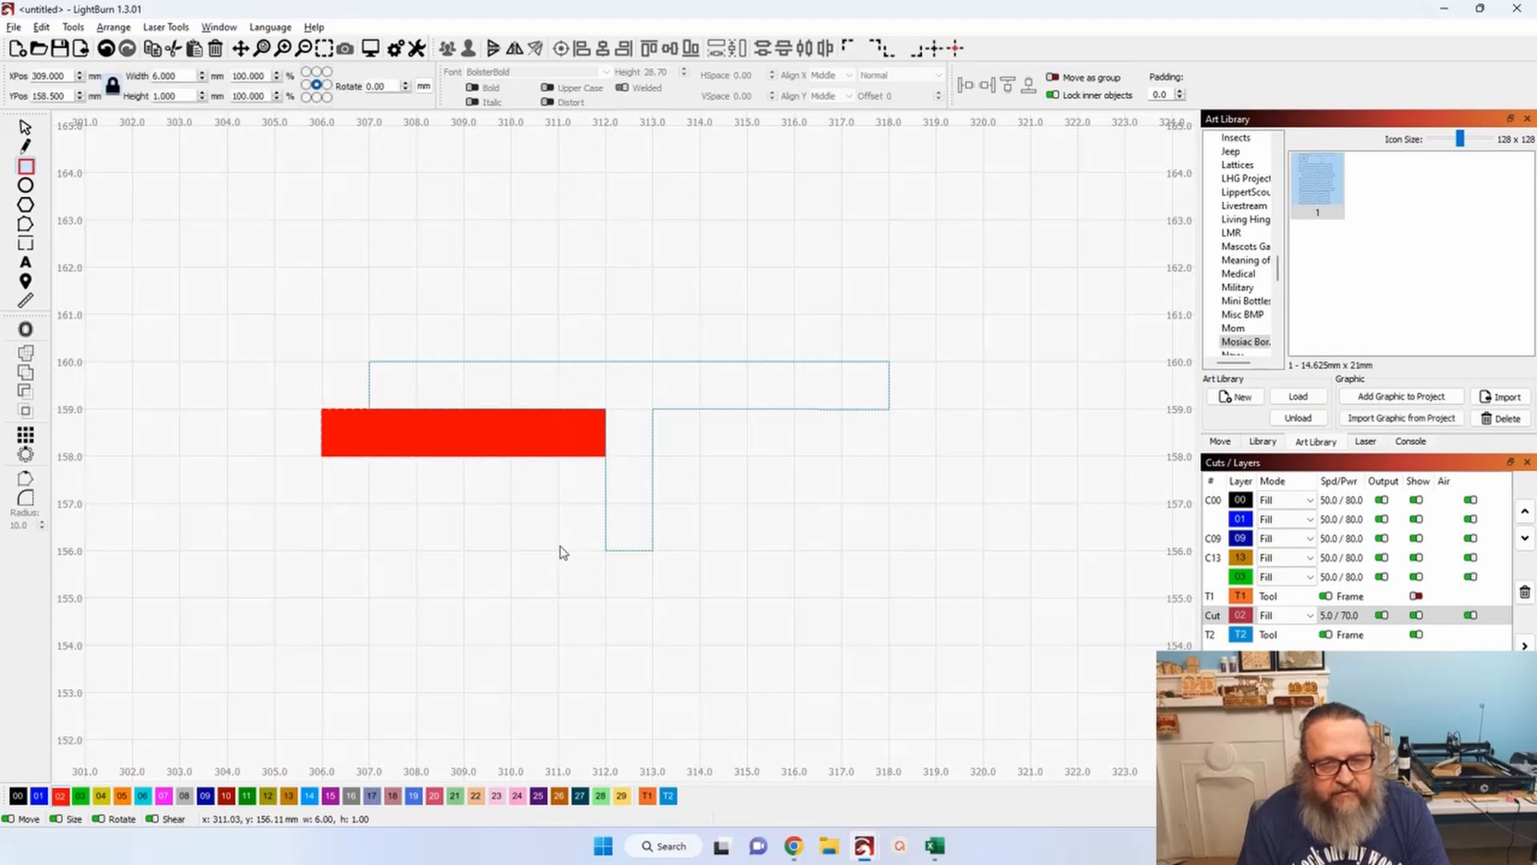
{"action": "left_click_drag", "start_coordinate": [559, 550], "coordinate": [608, 428]}
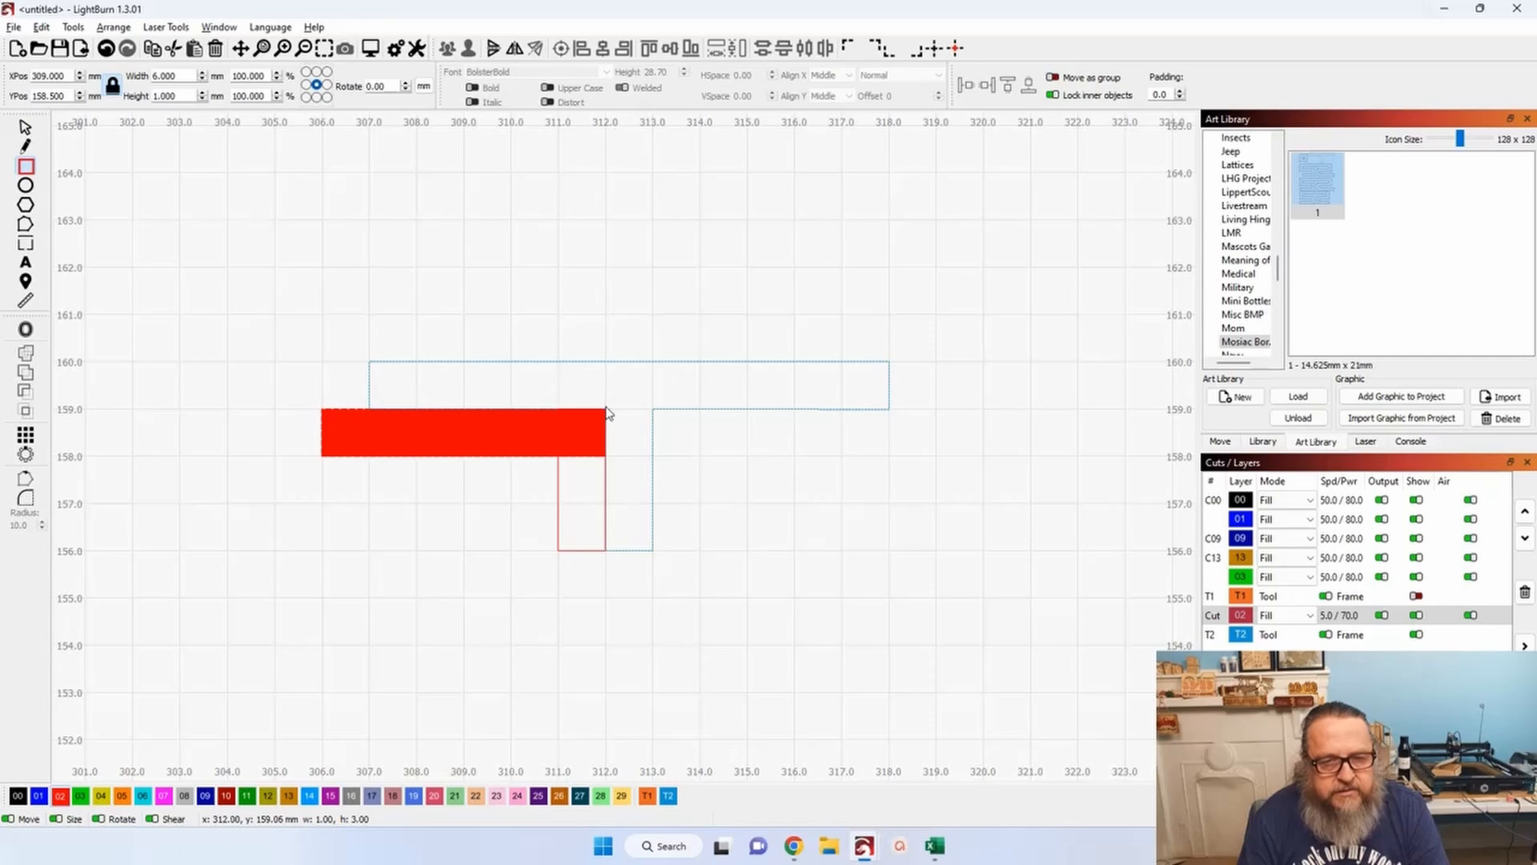
{"action": "left_click_drag", "start_coordinate": [606, 409], "coordinate": [606, 409]}
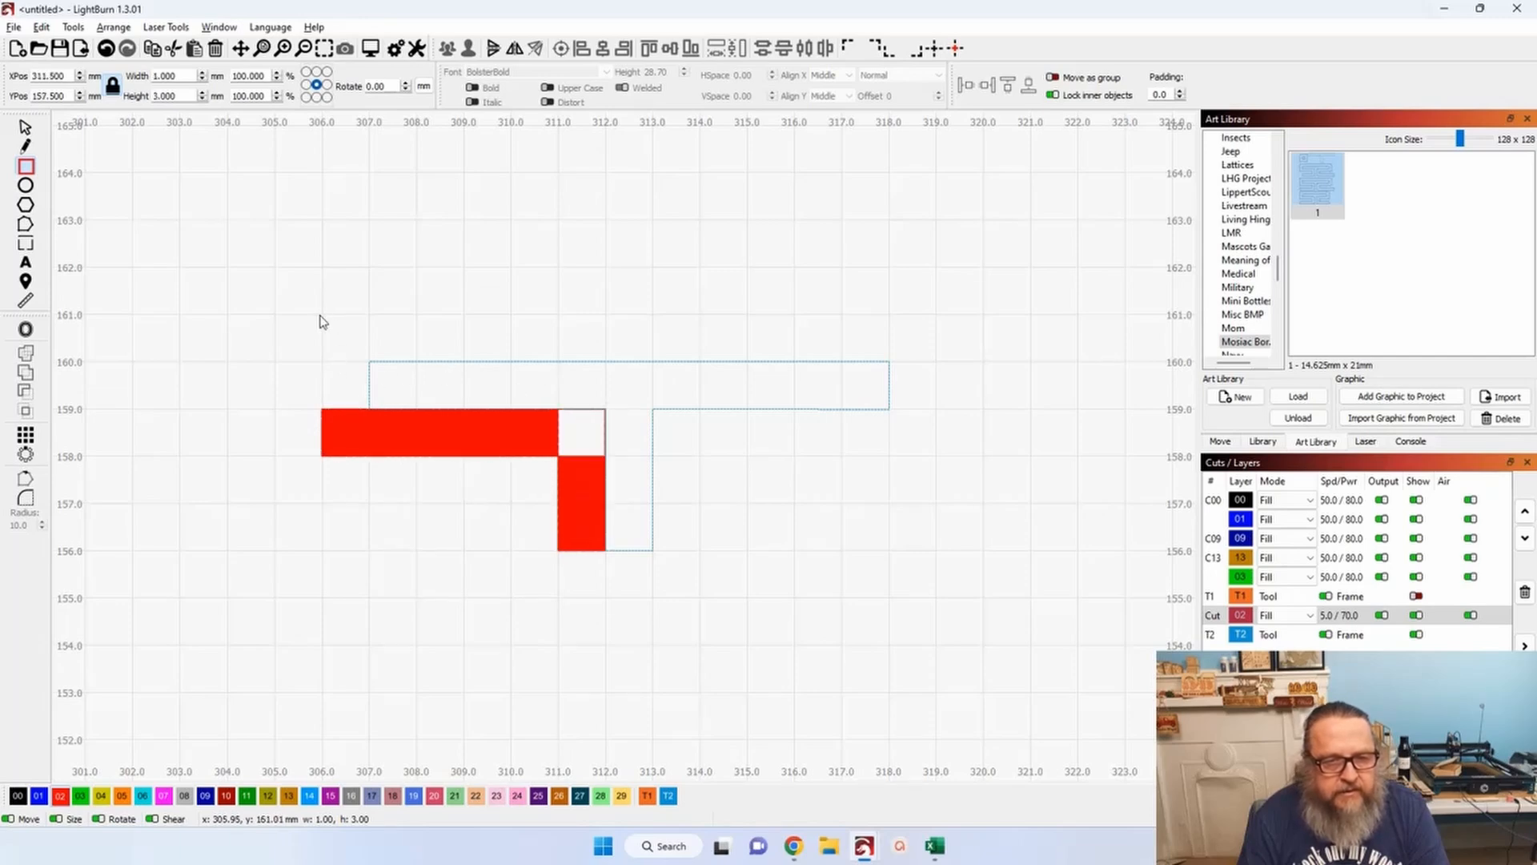
{"action": "left_click_drag", "start_coordinate": [326, 324], "coordinate": [371, 457]}
{"action": "scroll", "coordinate": [374, 402], "scroll_direction": "up", "scroll_amount": 5}
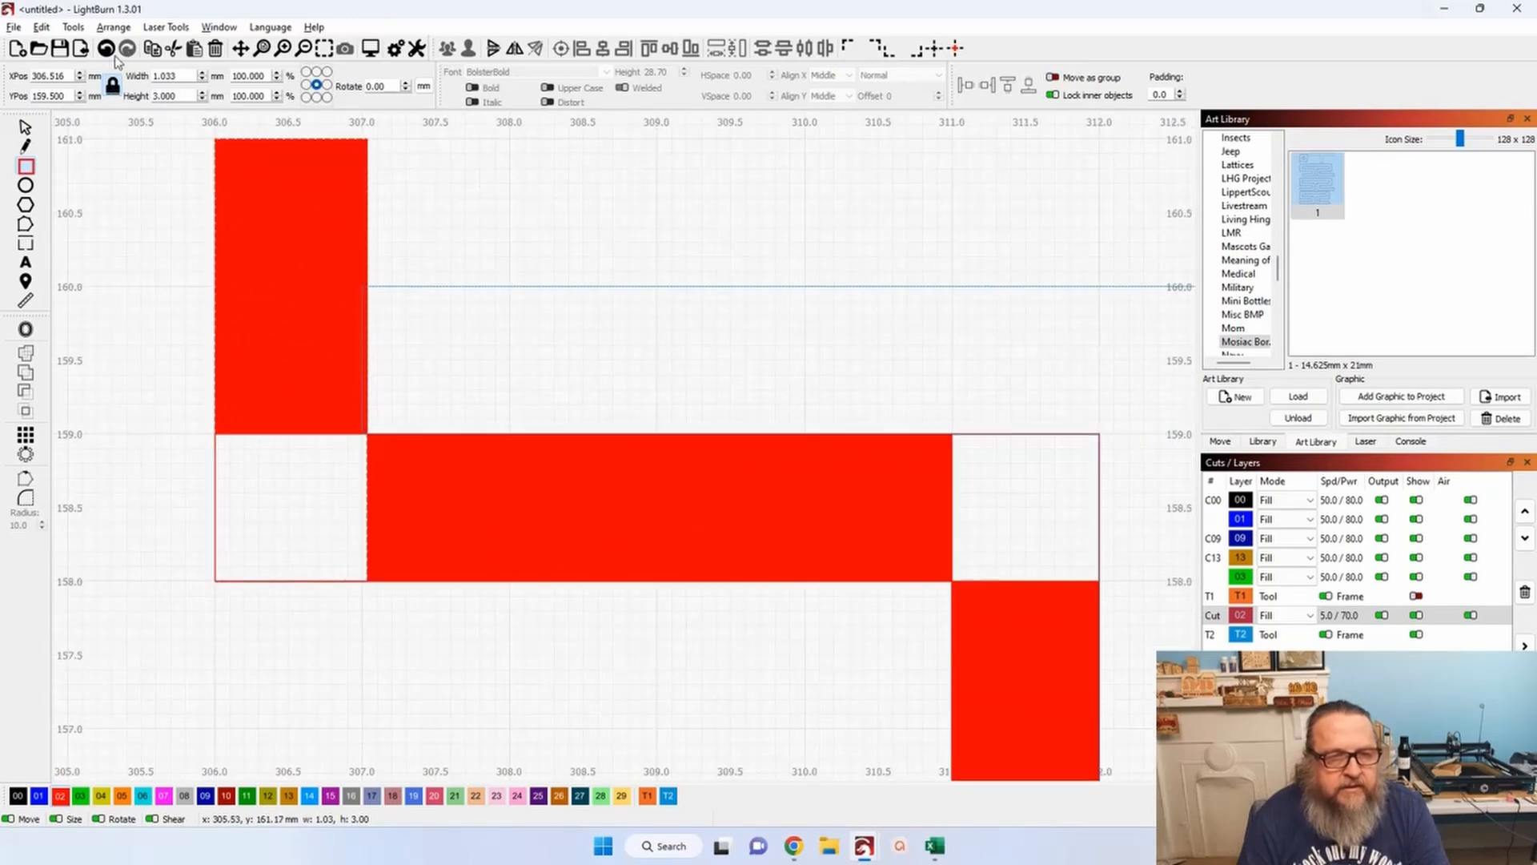
{"action": "left_click", "coordinate": [106, 48]}
Set the Cut layer to Line mode and draw a 1 × 3 mm vertical rectangle against the left end of the T's crossbar.
{"action": "left_click", "coordinate": [1283, 615]}
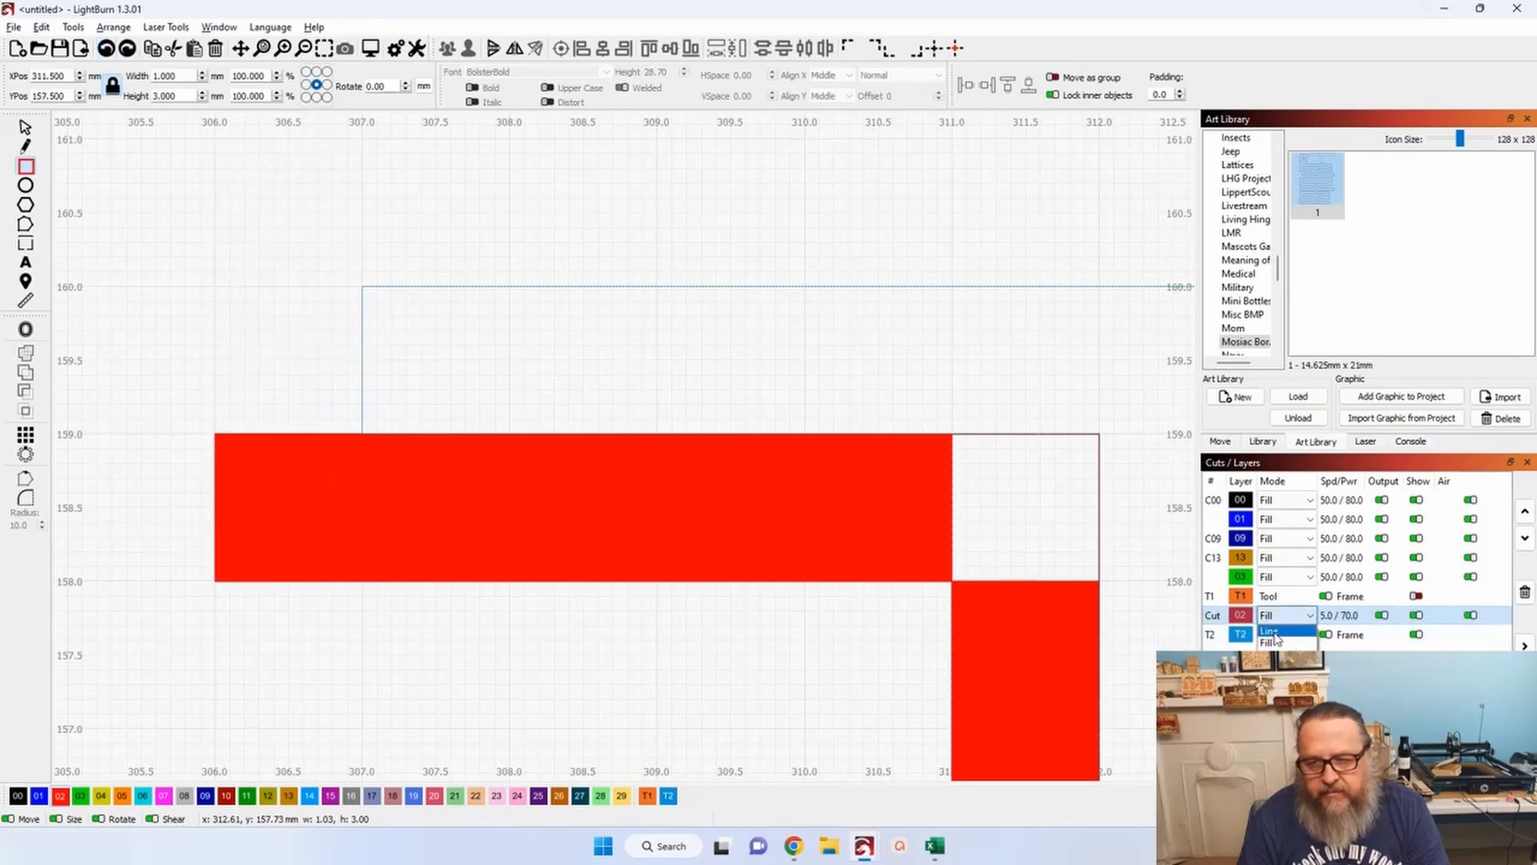
{"action": "left_click", "coordinate": [1276, 631]}
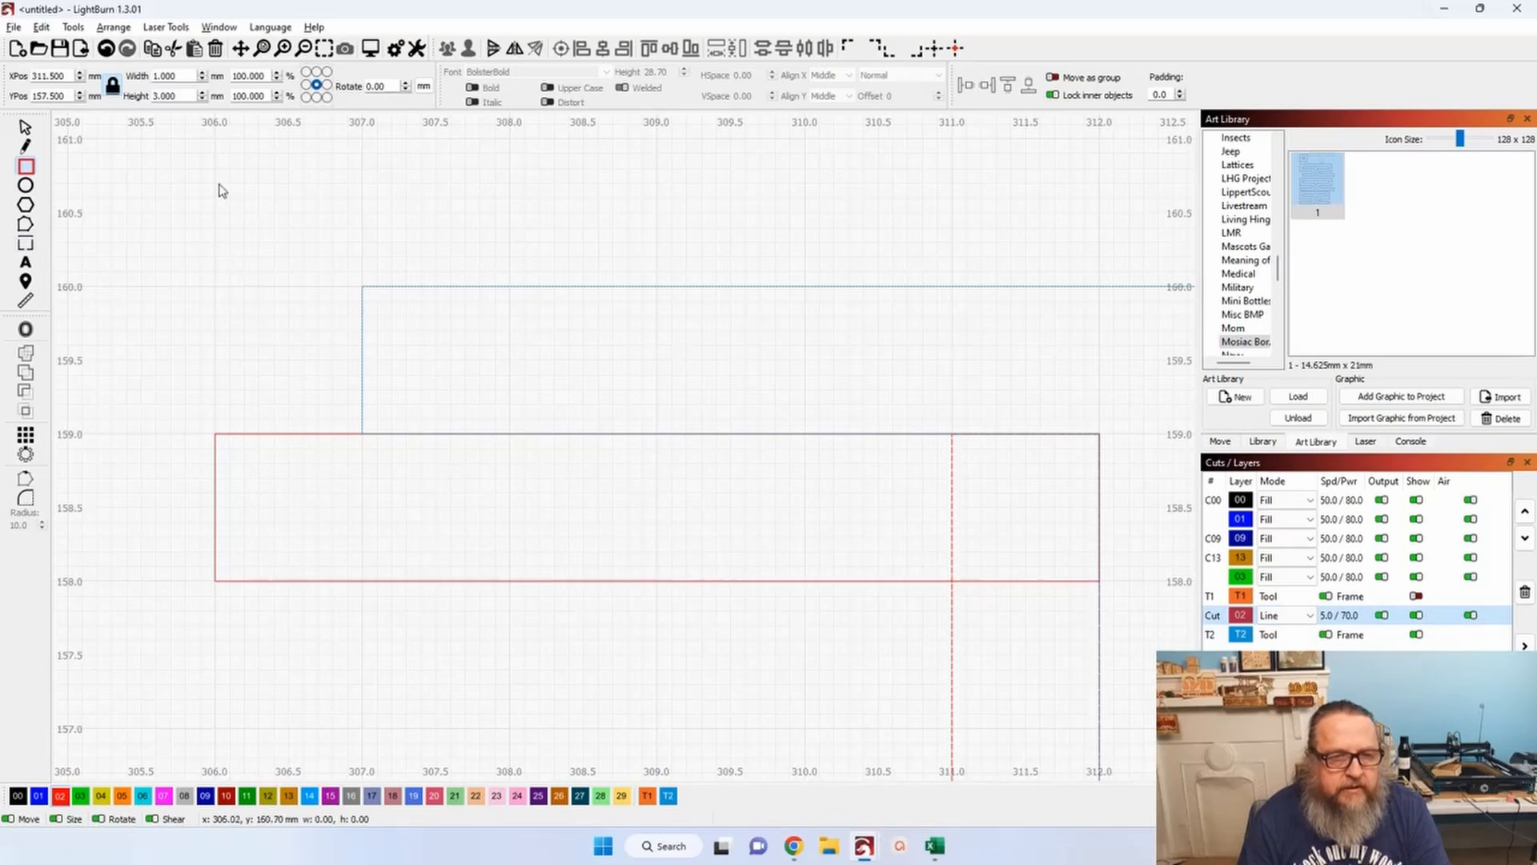
{"action": "scroll", "coordinate": [214, 147], "scroll_direction": "down", "scroll_amount": 1}
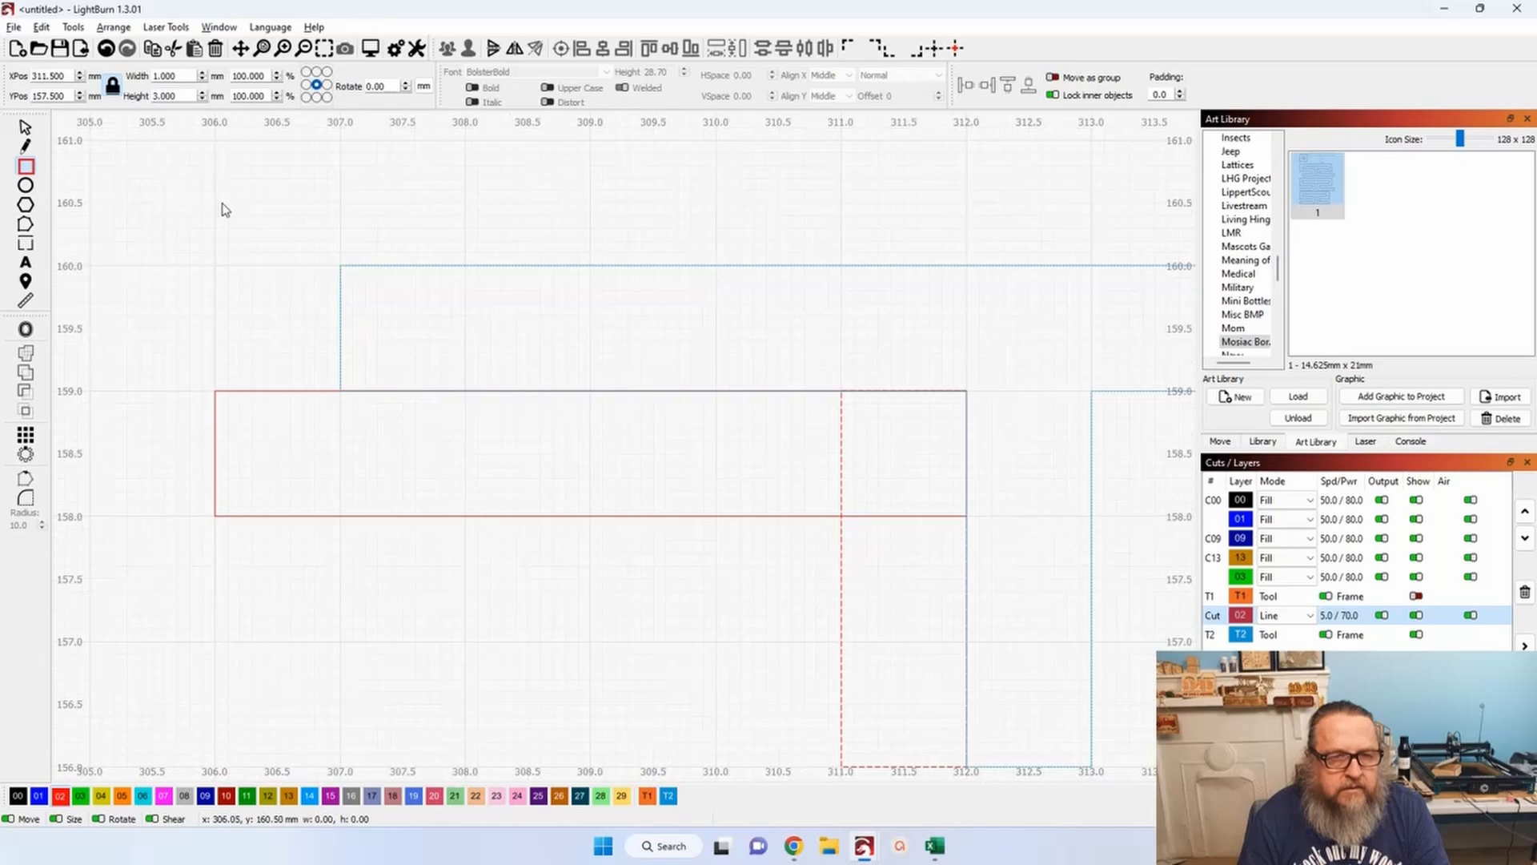
{"action": "mouse_move", "coordinate": [215, 142]}
{"action": "left_mouse_down"}
{"action": "mouse_move", "coordinate": [242, 166]}
{"action": "mouse_move", "coordinate": [296, 359]}
{"action": "mouse_move", "coordinate": [346, 460]}
{"action": "mouse_move", "coordinate": [343, 526]}
{"action": "left_mouse_up"}
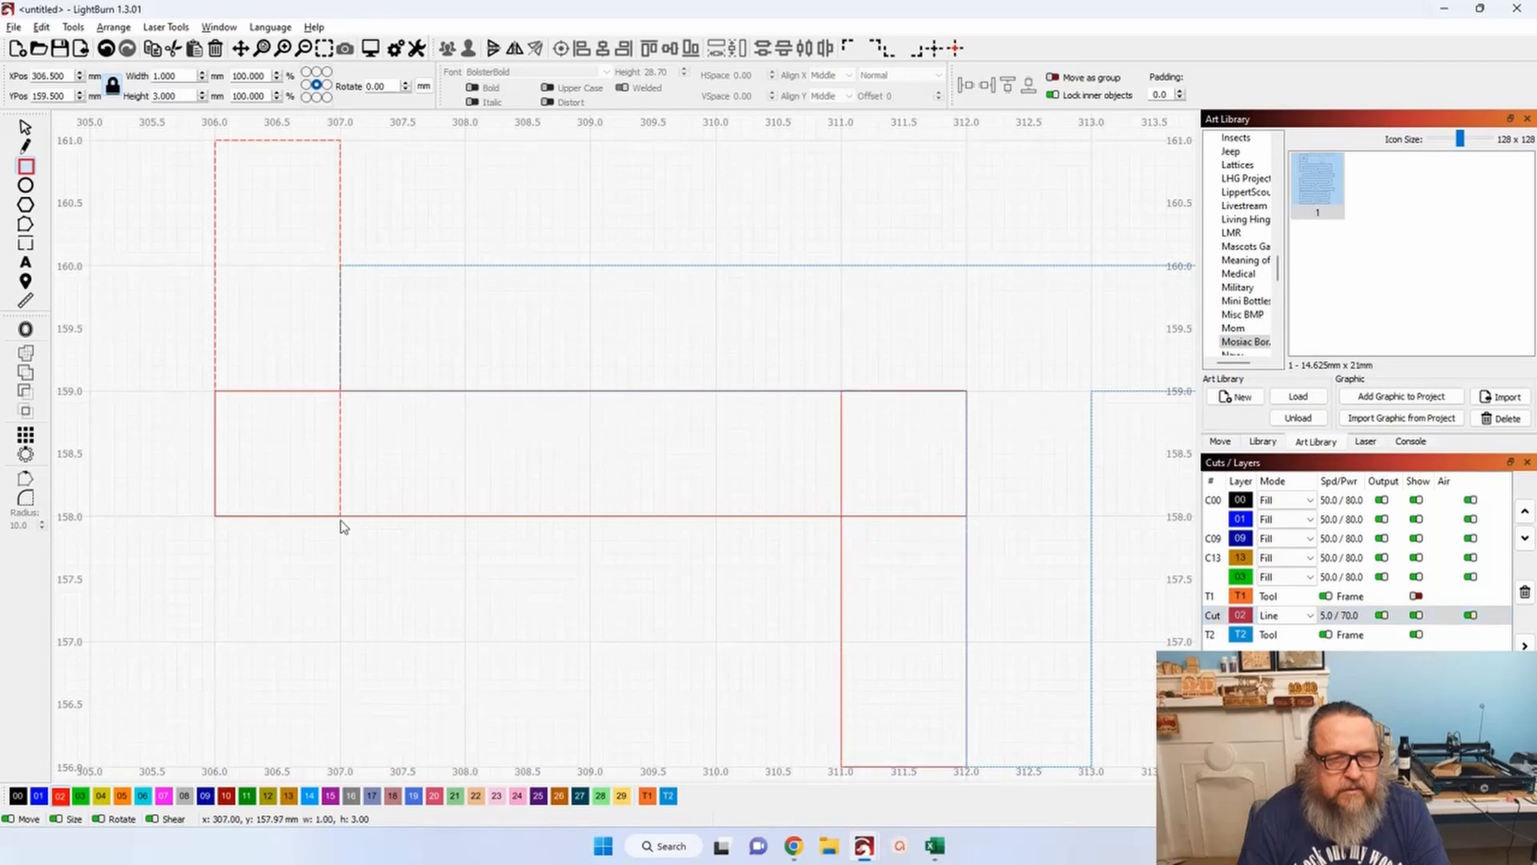
Draw a 13 × 1 mm rectangle along the top of the T's crossbar, from X 306 to X 319.
{"action": "scroll", "coordinate": [333, 342], "scroll_direction": "down", "scroll_amount": 3}
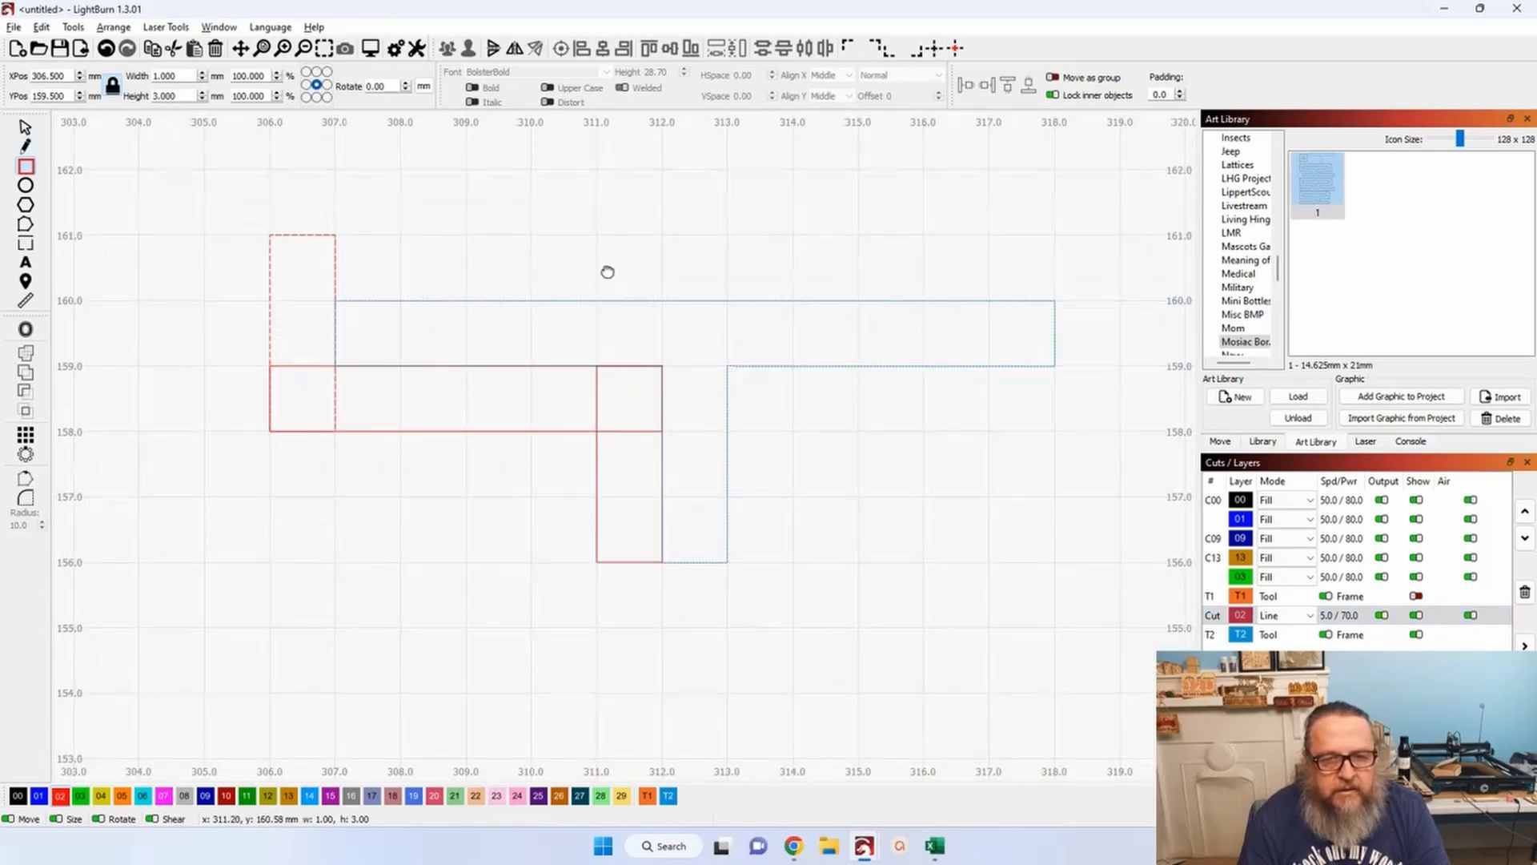
{"action": "left_click_drag", "start_coordinate": [612, 267], "coordinate": [510, 352]}
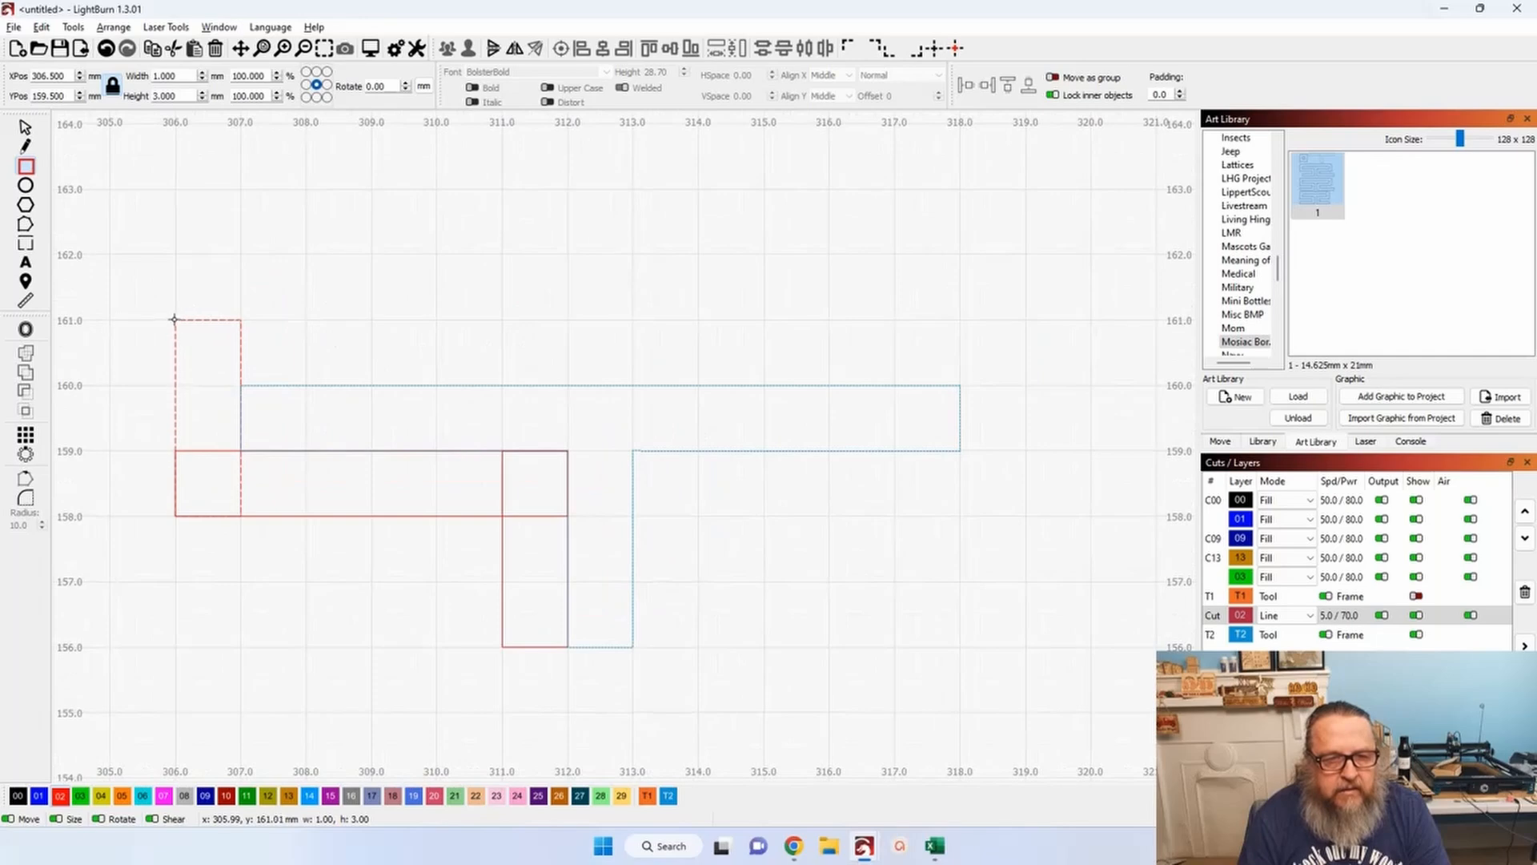
{"action": "left_click_drag", "start_coordinate": [174, 320], "coordinate": [1027, 396]}
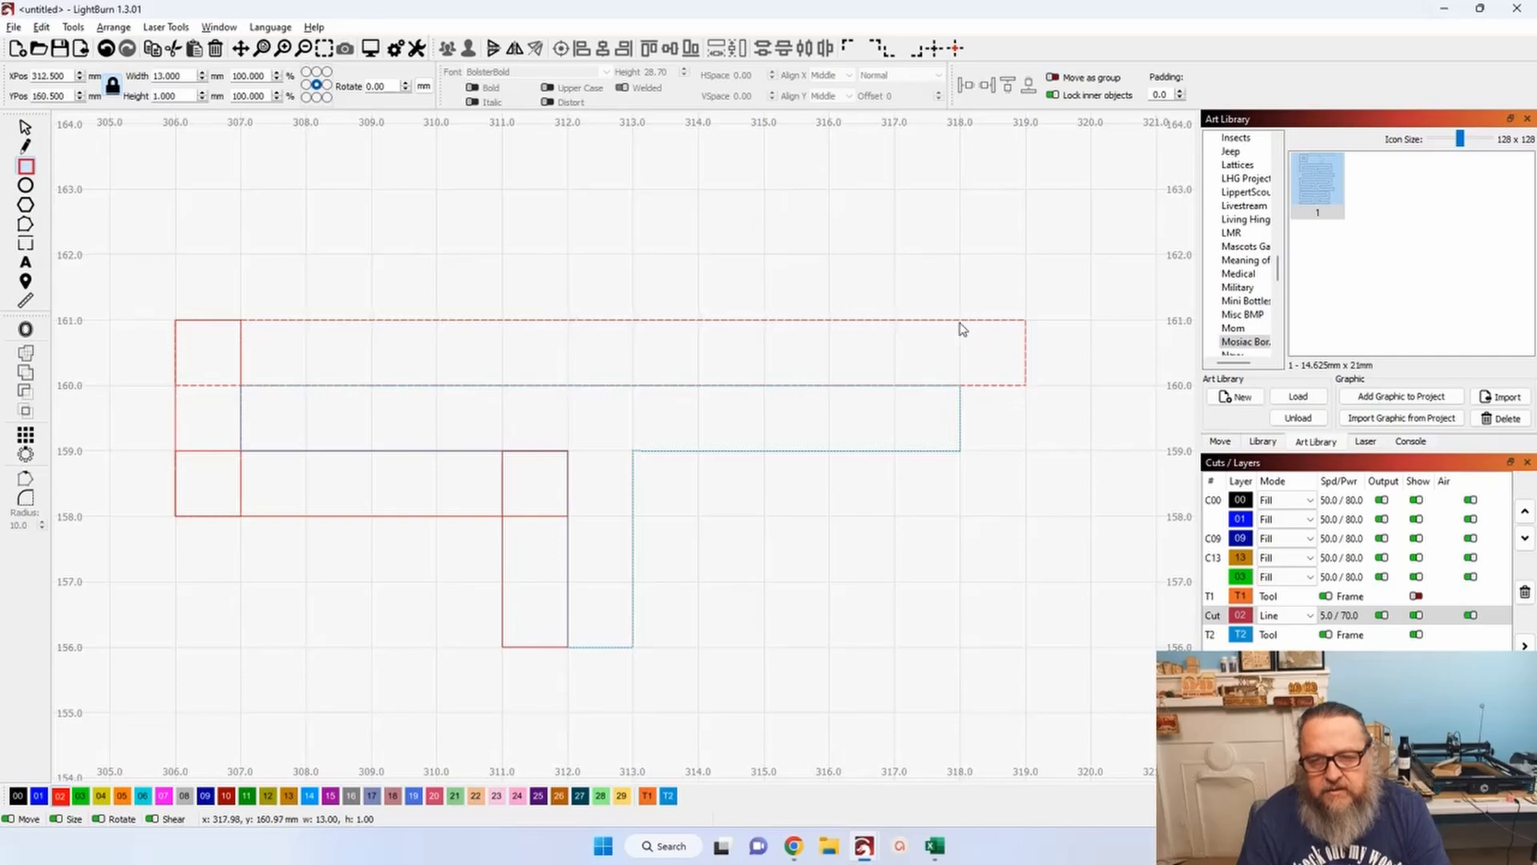
Outline the T's right half with a 0.98 × 3 mm end rectangle, a 6 × 1 mm one under the arm and a 1 × 3 mm one beside the stem.
{"action": "left_click_drag", "start_coordinate": [961, 320], "coordinate": [1031, 521]}
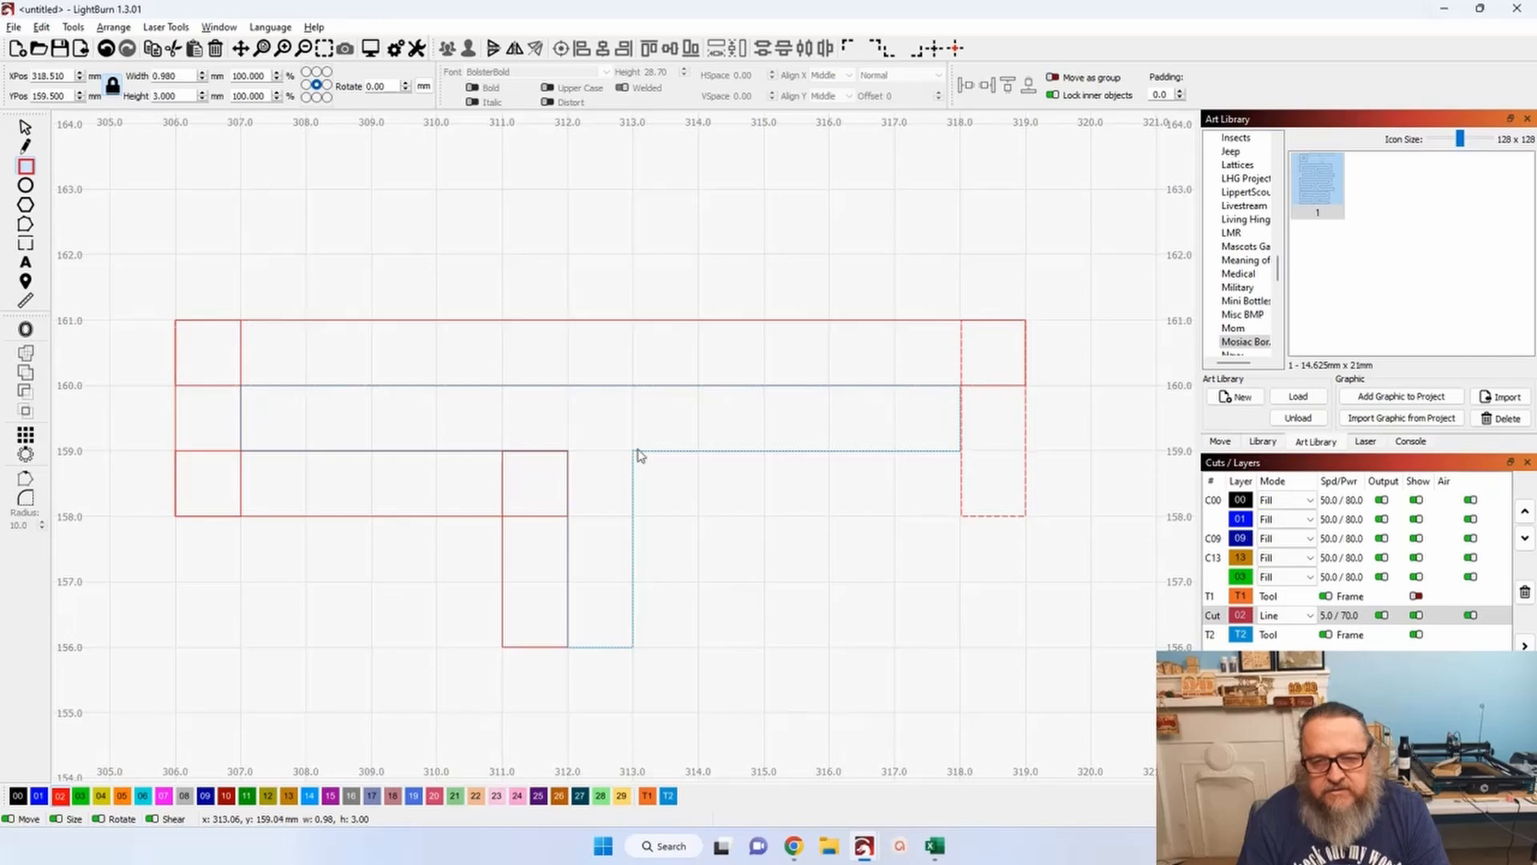
{"action": "left_click_drag", "start_coordinate": [632, 450], "coordinate": [1029, 517]}
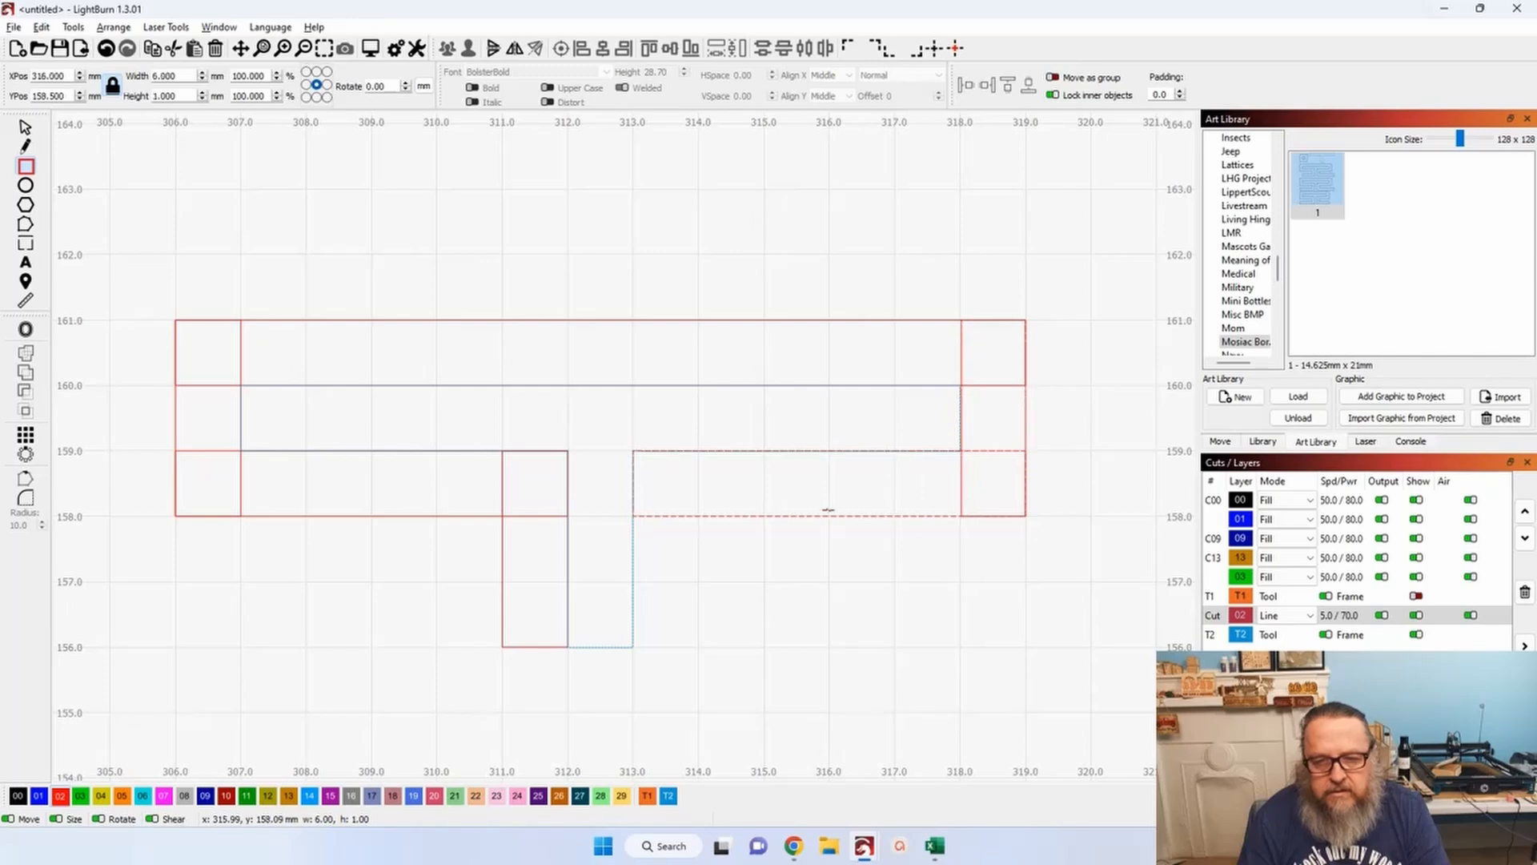
{"action": "left_click_drag", "start_coordinate": [632, 452], "coordinate": [699, 650]}
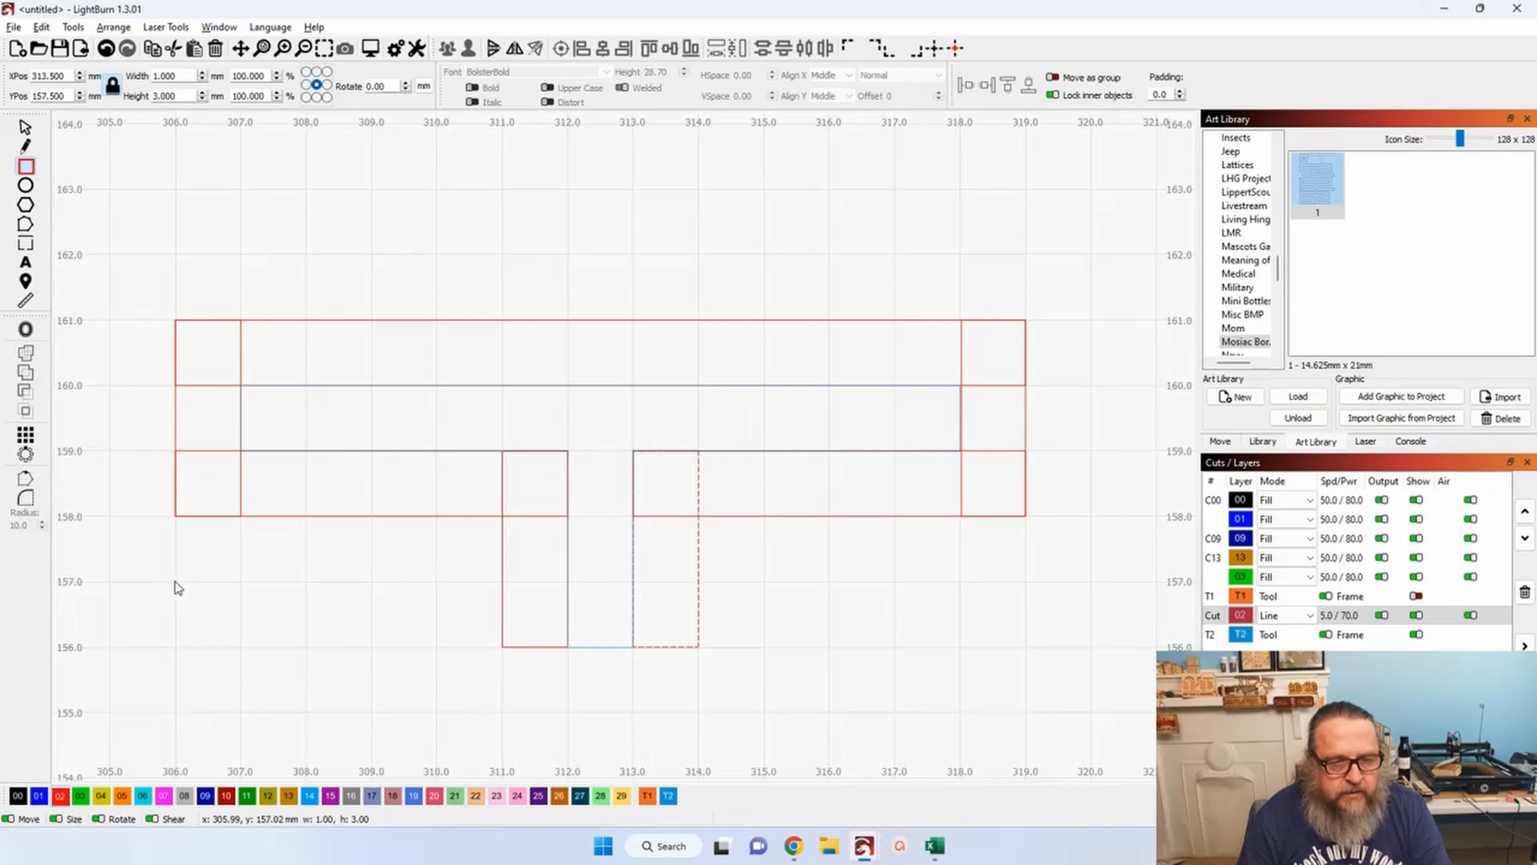
Draw two rectangles about 6 × 1 mm at the base of the stem, extending outward to X 306 on the left and X 319 on the right.
{"action": "left_click_drag", "start_coordinate": [177, 587], "coordinate": [567, 660]}
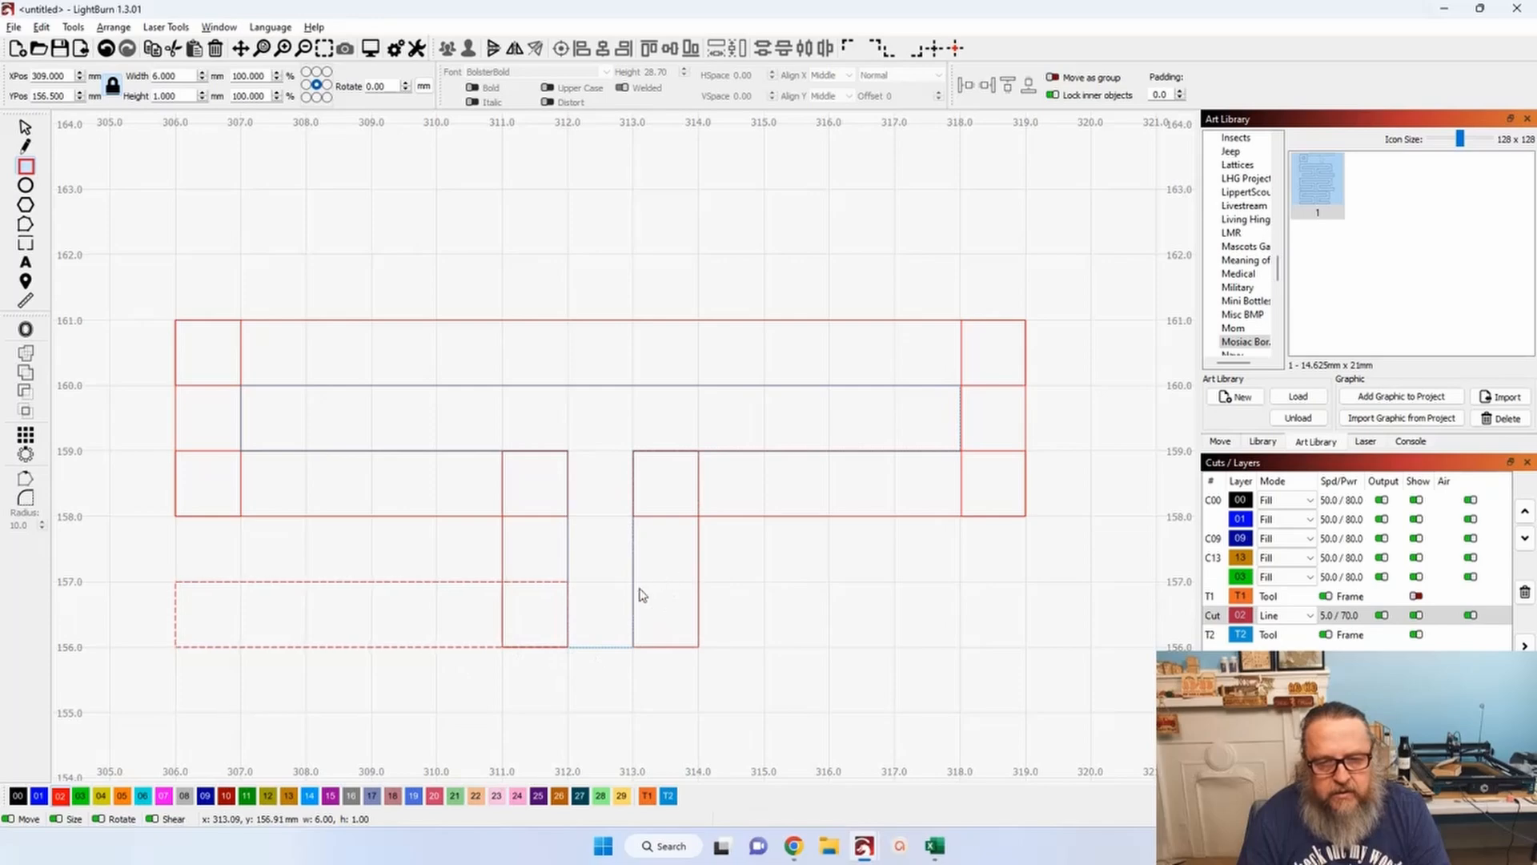
{"action": "left_click_drag", "start_coordinate": [634, 581], "coordinate": [1026, 654]}
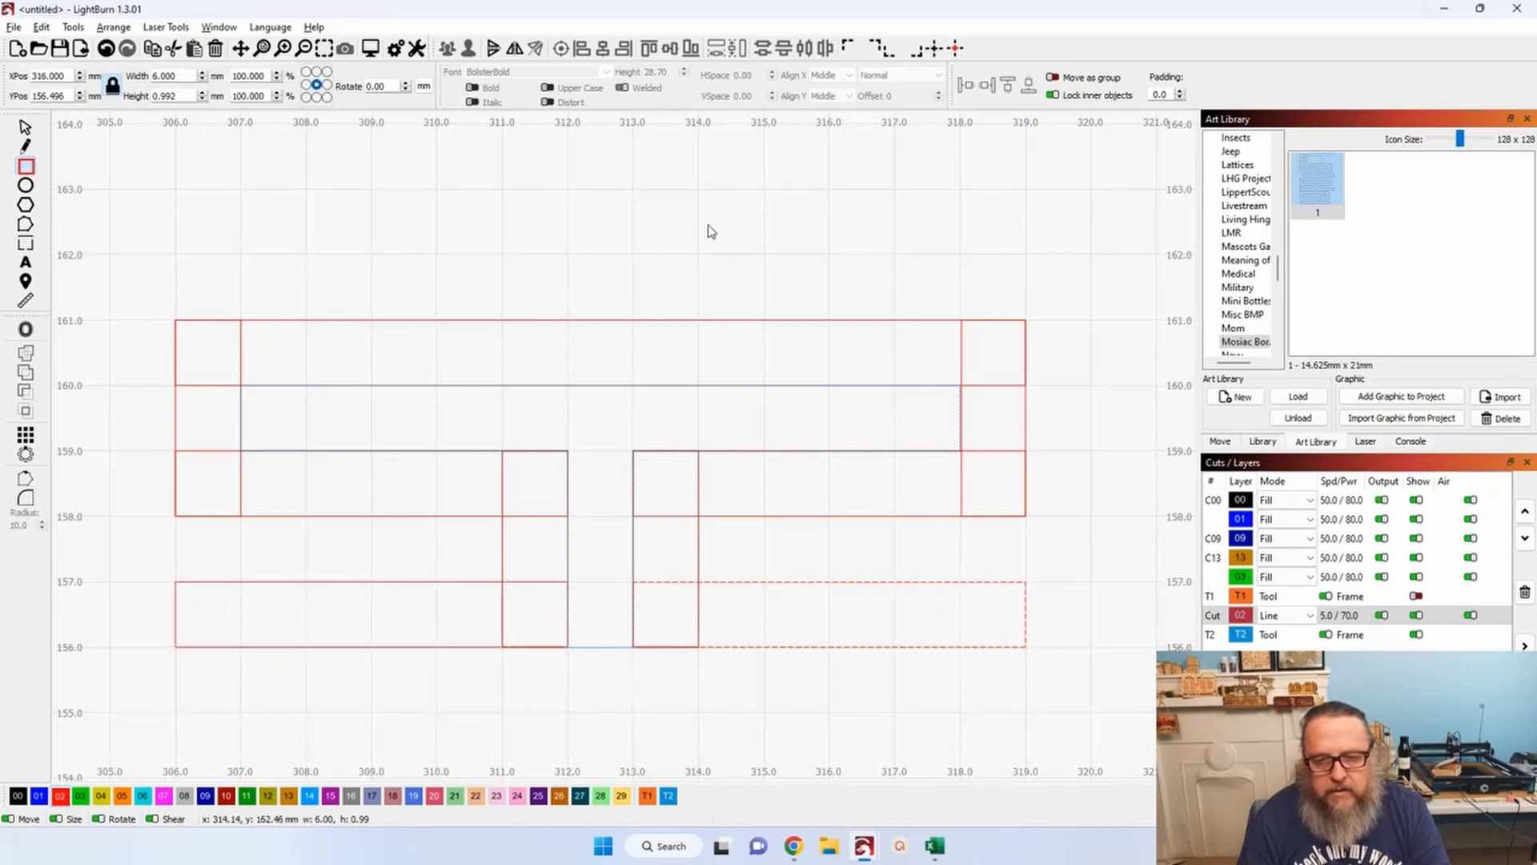
{"action": "left_click", "coordinate": [26, 126]}
{"action": "left_click", "coordinate": [343, 205]}
Set the Cut layer back to Fill mode.
{"action": "scroll", "coordinate": [360, 204], "scroll_direction": "down", "scroll_amount": 4}
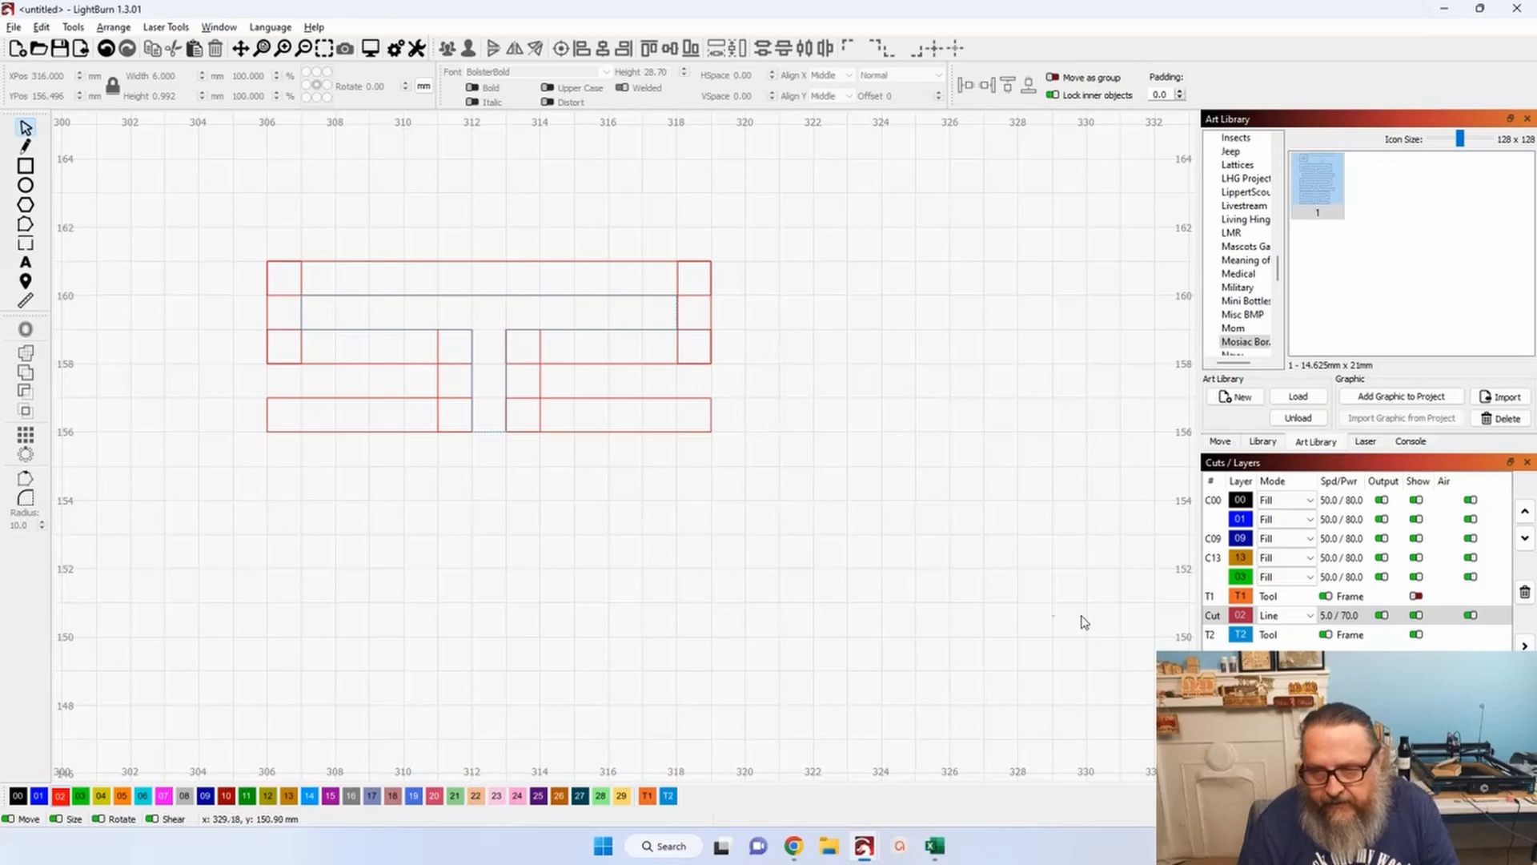
{"action": "left_click", "coordinate": [1284, 615]}
{"action": "left_click", "coordinate": [1297, 642]}
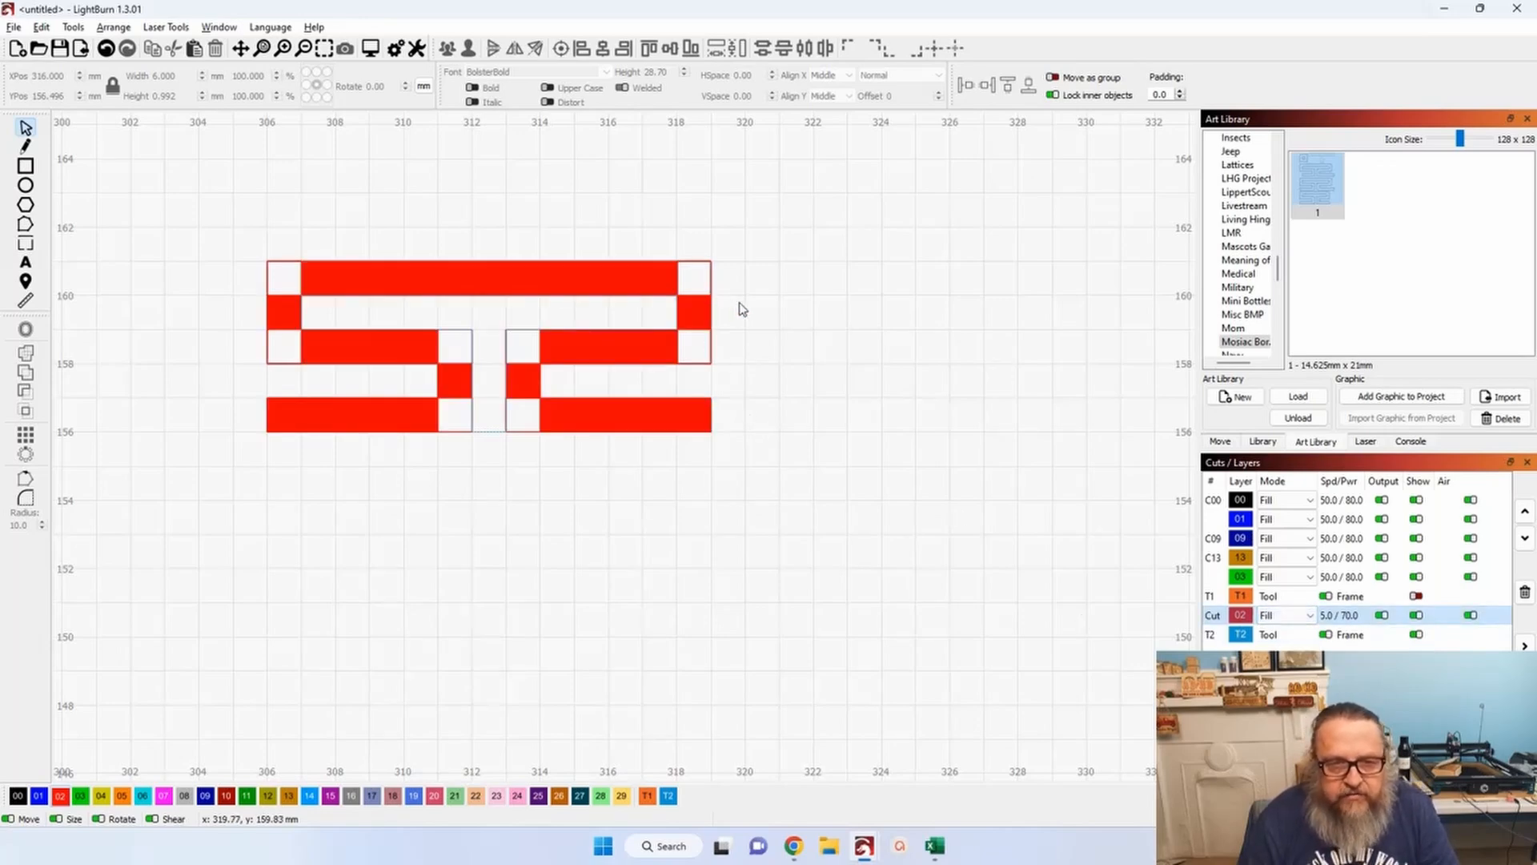
Combine the 13 mm upper rectangle and the right-end vertical rectangle into one shape with a Boolean union.
{"action": "left_click_drag", "start_coordinate": [750, 280], "coordinate": [690, 249]}
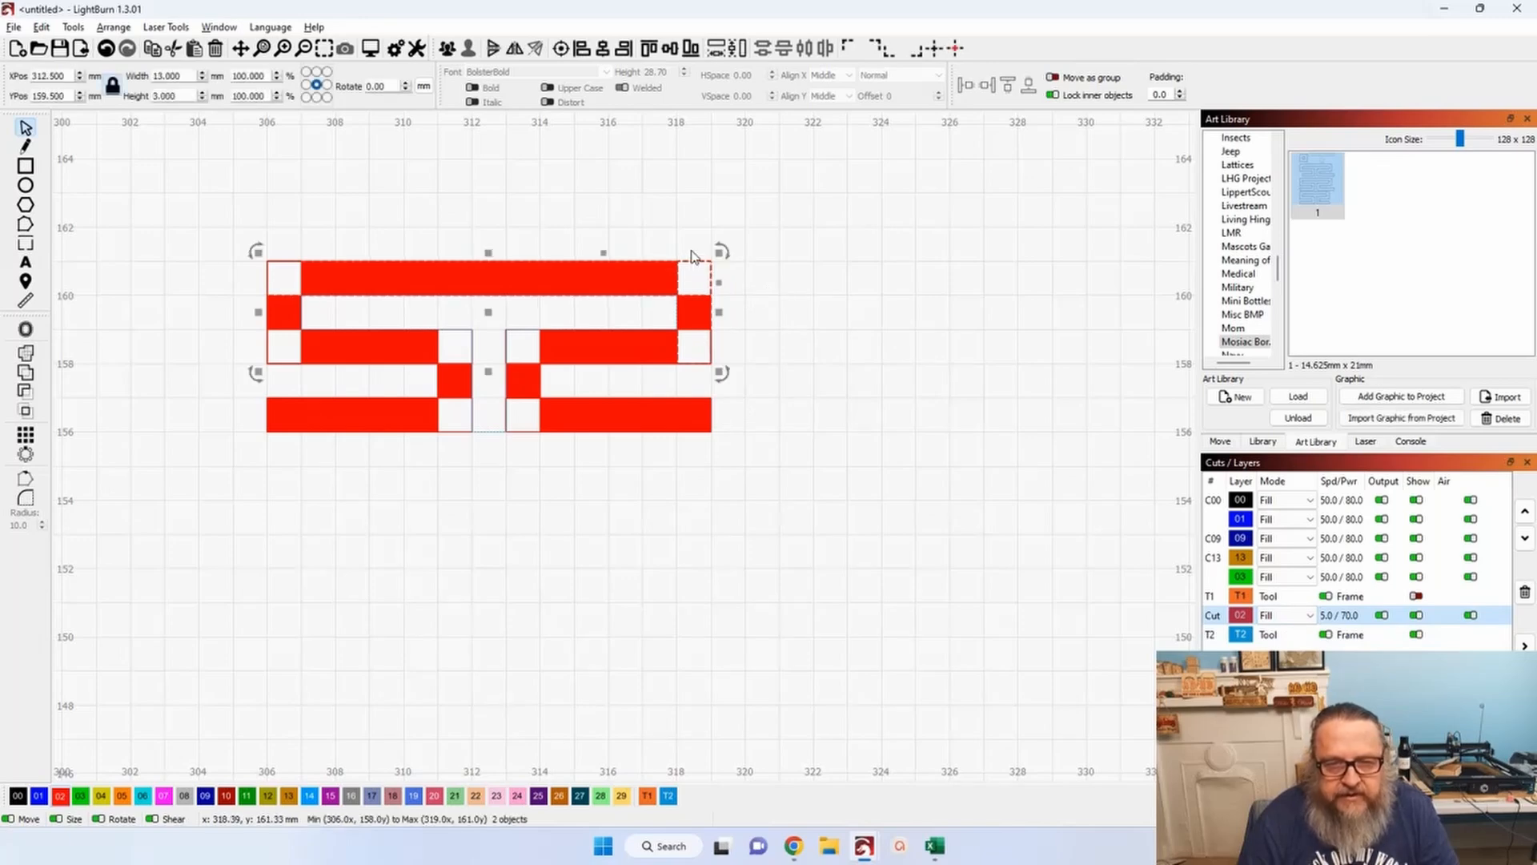
{"action": "left_click", "coordinate": [26, 372]}
{"action": "left_click", "coordinate": [763, 395]}
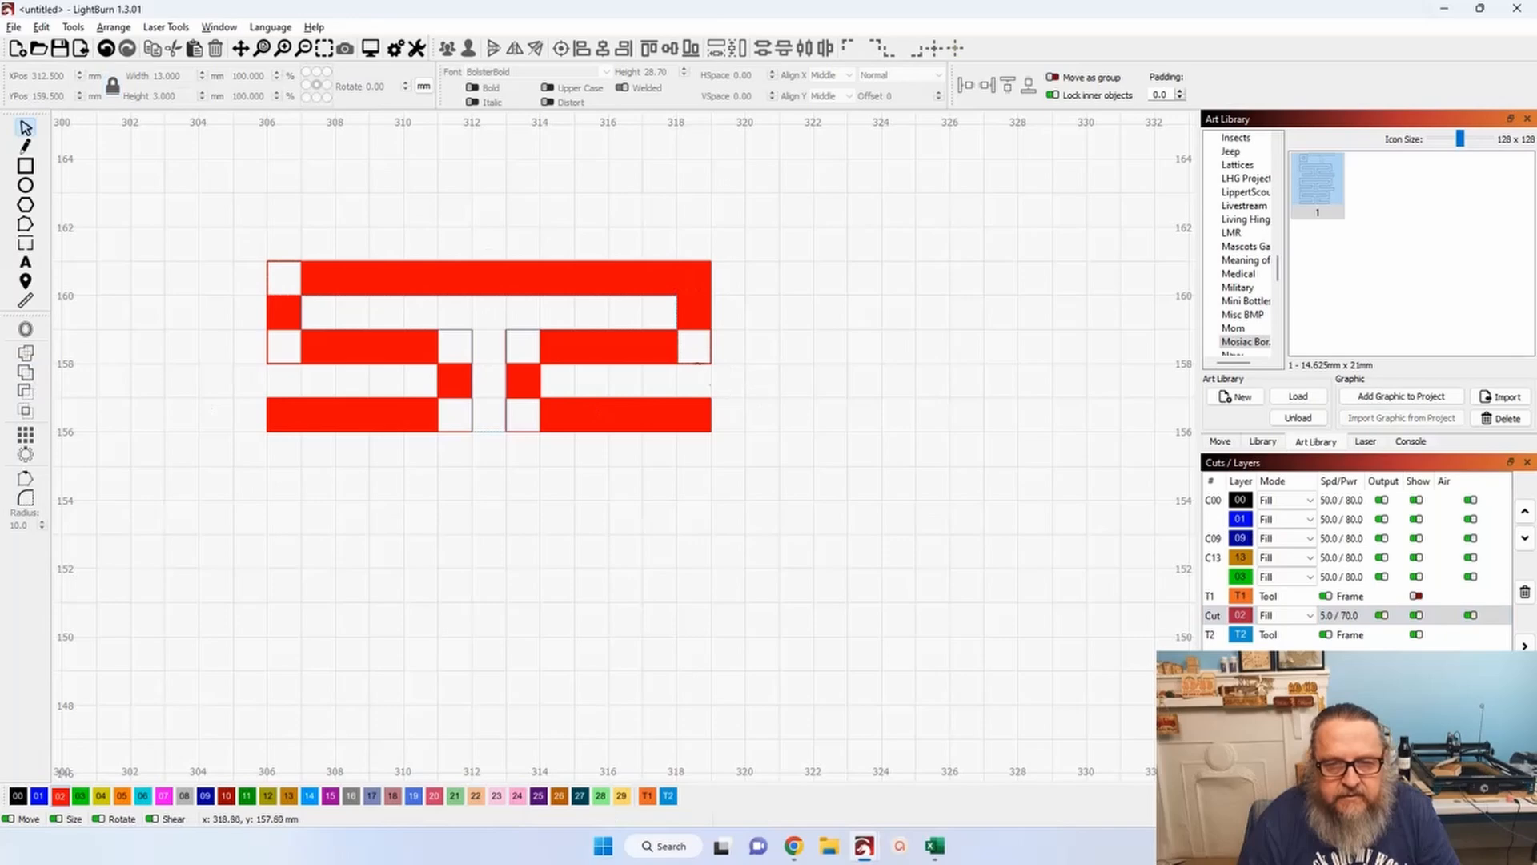
Boolean-union the right-half rectangles under the arm, beside the stem and along the base with the main key shape.
{"action": "left_click_drag", "start_coordinate": [730, 366], "coordinate": [684, 329]}
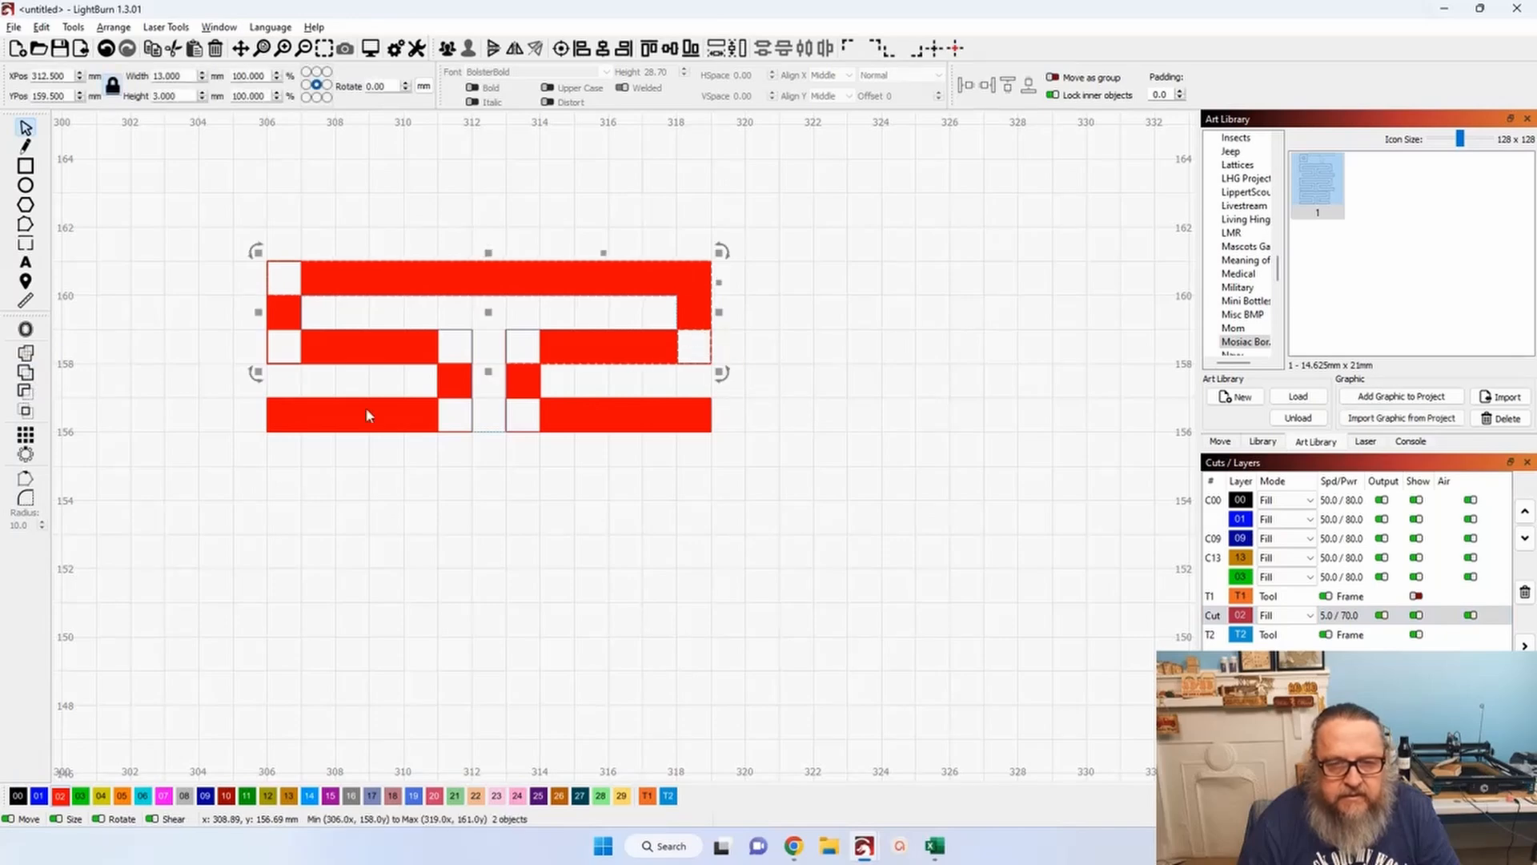
{"action": "left_click", "coordinate": [28, 383]}
{"action": "left_click_drag", "start_coordinate": [544, 465], "coordinate": [520, 432]}
{"action": "left_click", "coordinate": [26, 370]}
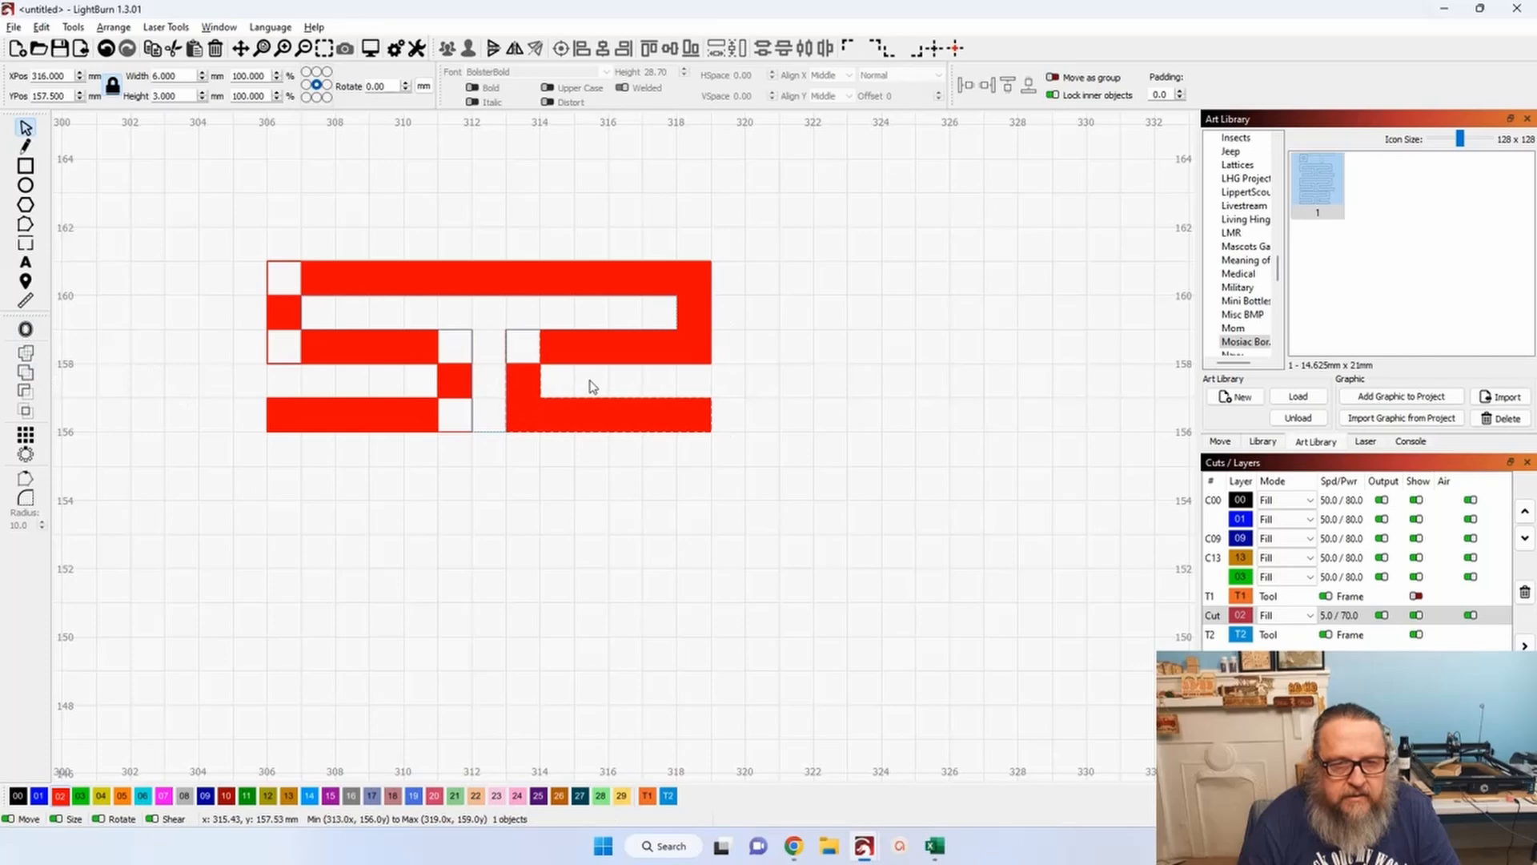
{"action": "left_click_drag", "start_coordinate": [538, 371], "coordinate": [288, 365]}
{"action": "left_click", "coordinate": [26, 371]}
Unite the left-end vertical rectangle and the rectangle under the T's left arm with the main key shape.
{"action": "left_click_drag", "start_coordinate": [358, 240], "coordinate": [274, 272]}
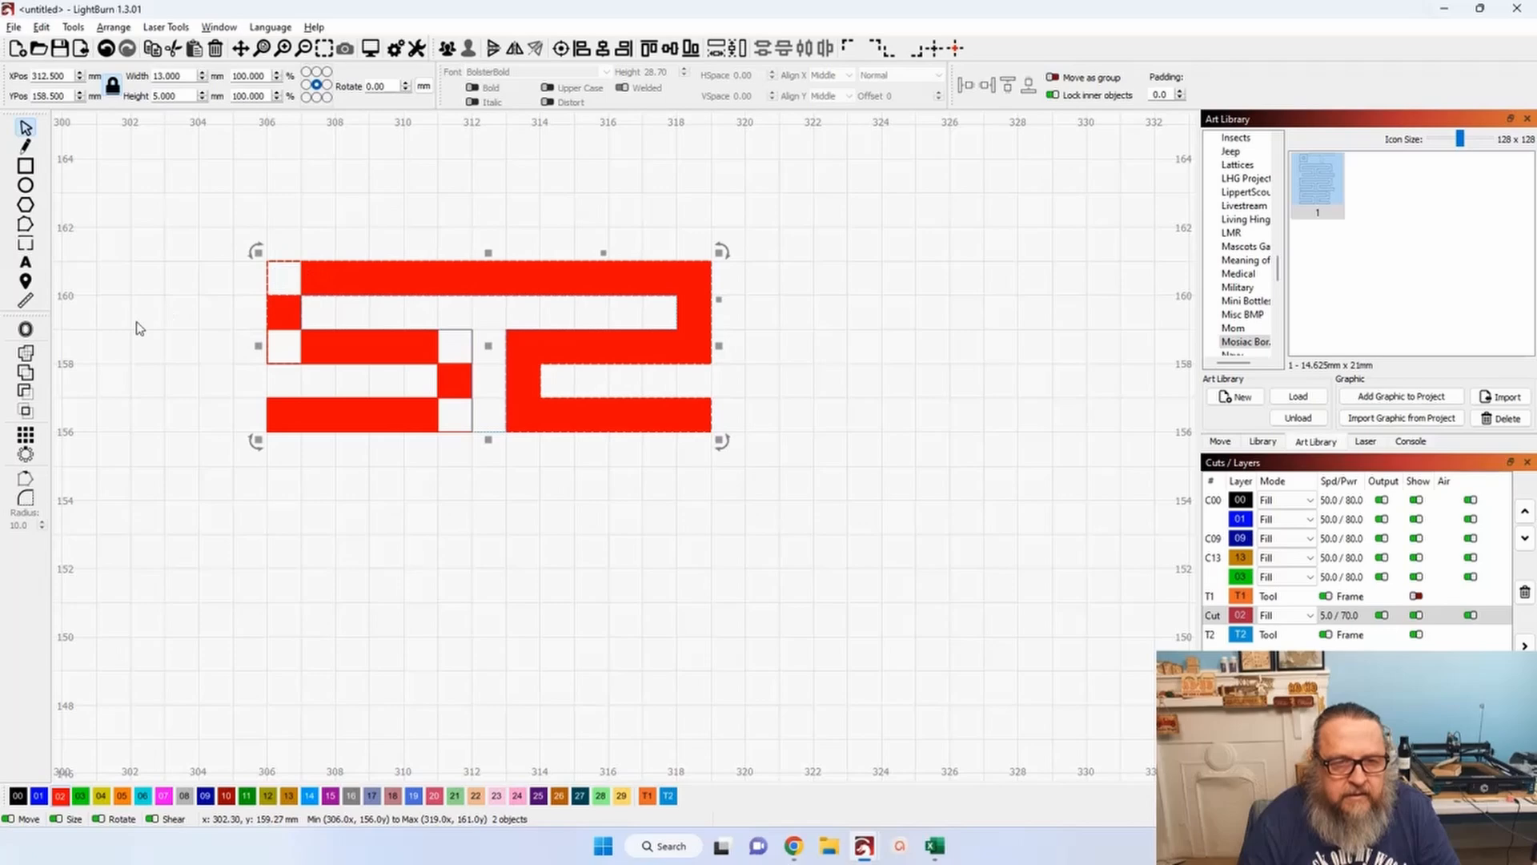
{"action": "left_click", "coordinate": [26, 371]}
{"action": "left_click_drag", "start_coordinate": [298, 378], "coordinate": [253, 369]}
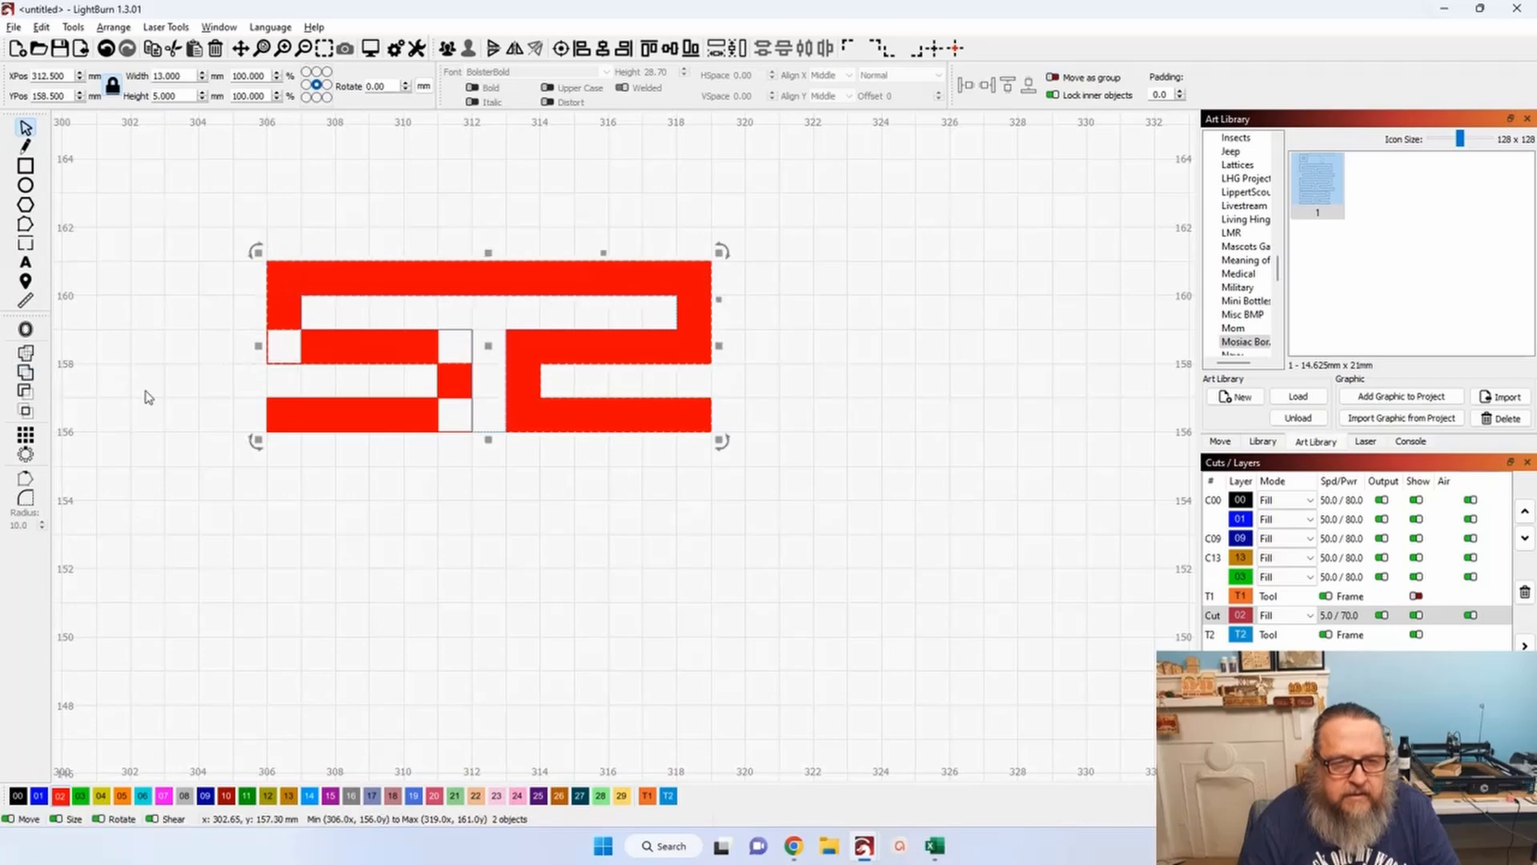
{"action": "left_click", "coordinate": [35, 379]}
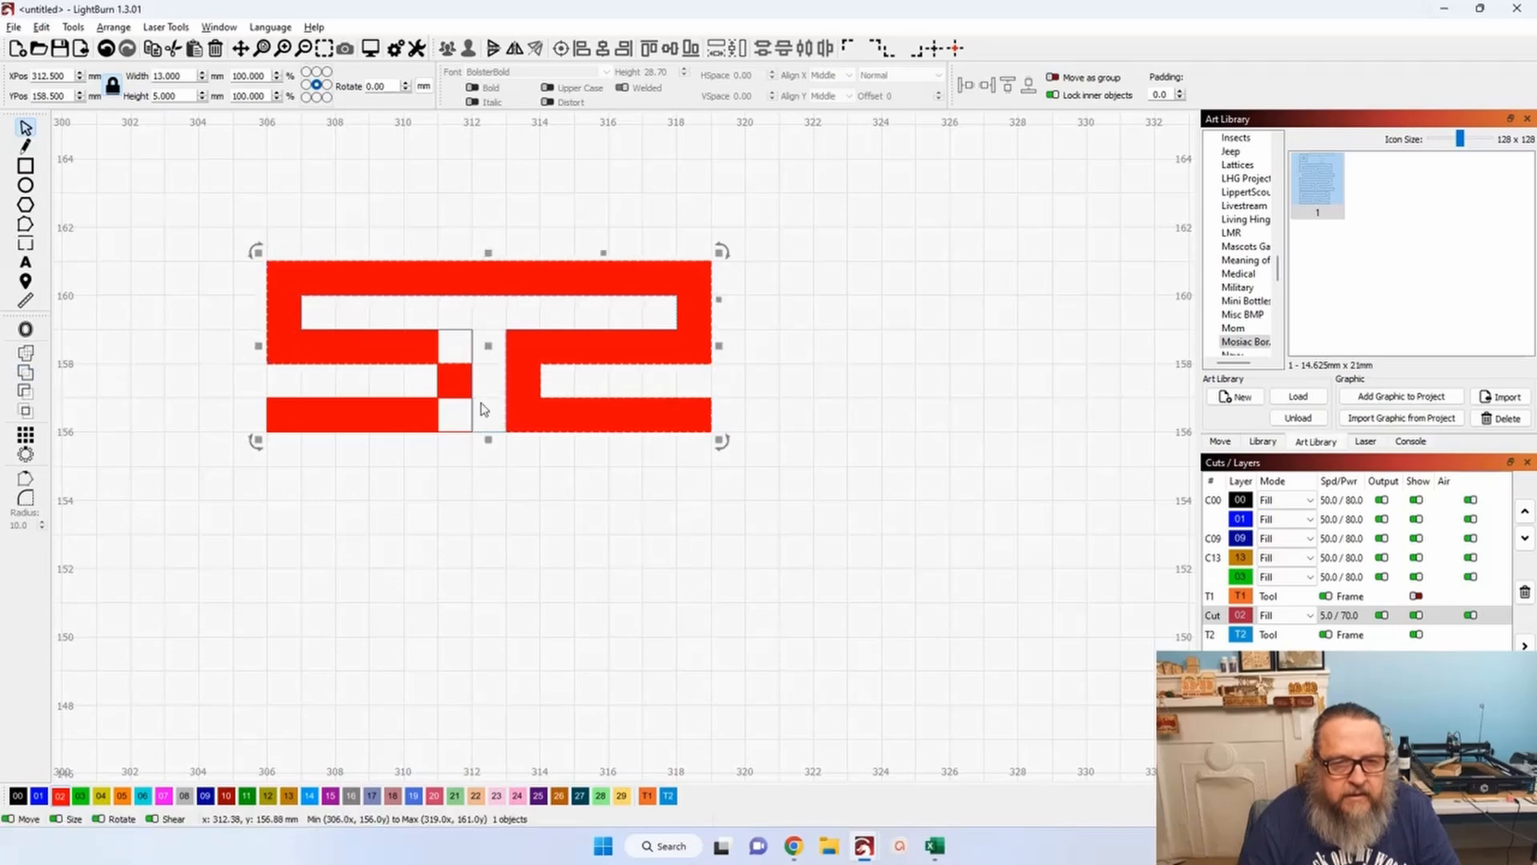
Unite the left base rectangle with the one beside the stem's left side, and set the Cut layer to Line mode.
{"action": "left_click_drag", "start_coordinate": [461, 468], "coordinate": [399, 420]}
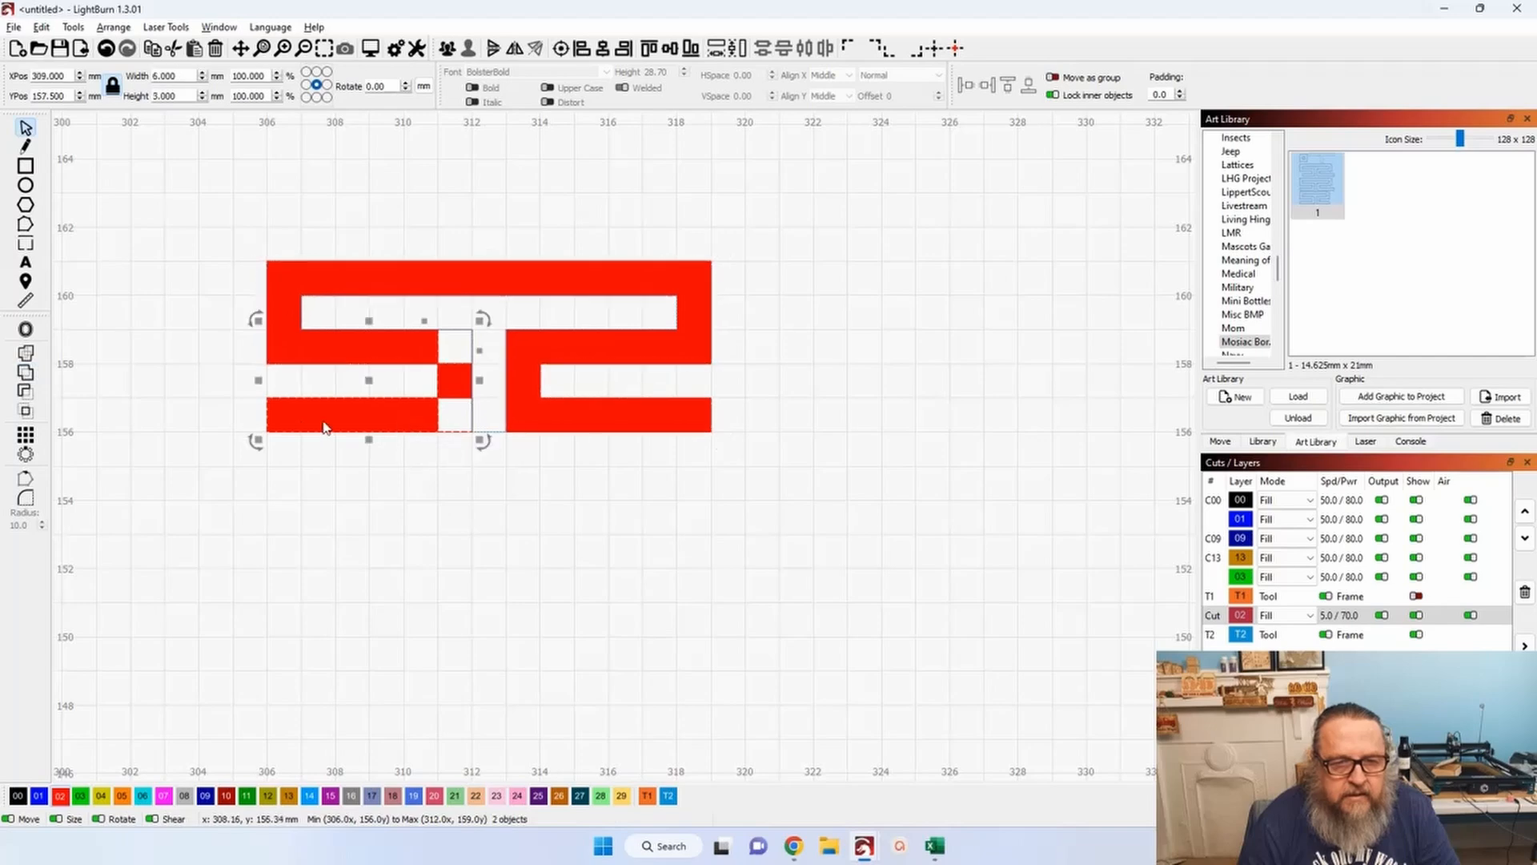
{"action": "left_click", "coordinate": [26, 372]}
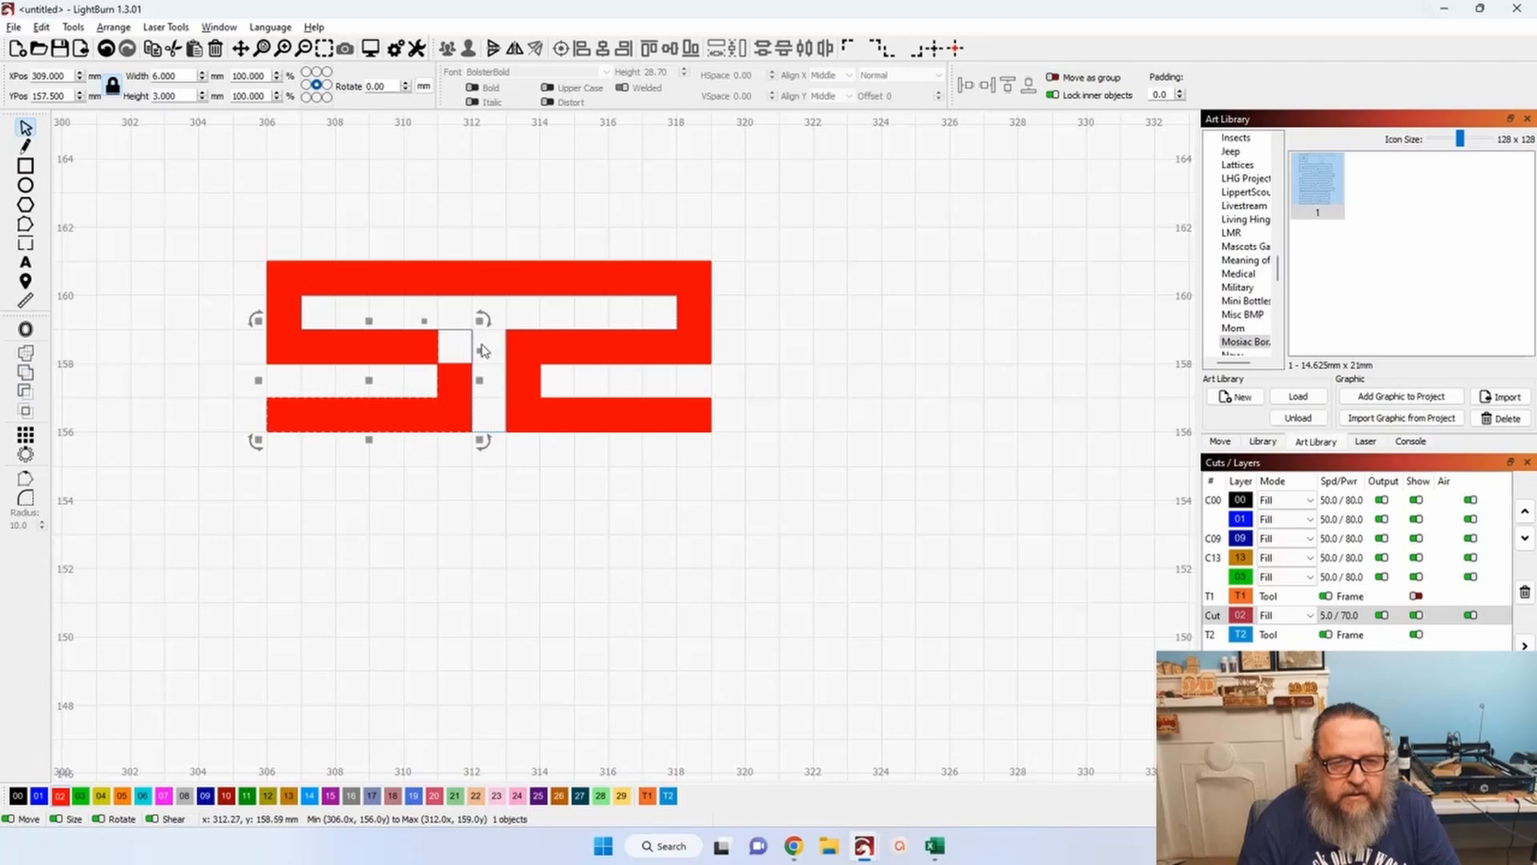
{"action": "scroll", "coordinate": [483, 351], "scroll_direction": "up", "scroll_amount": 3}
{"action": "left_click_drag", "start_coordinate": [428, 362], "coordinate": [423, 357]}
{"action": "left_click", "coordinate": [1285, 615]}
{"action": "left_click", "coordinate": [1280, 598]}
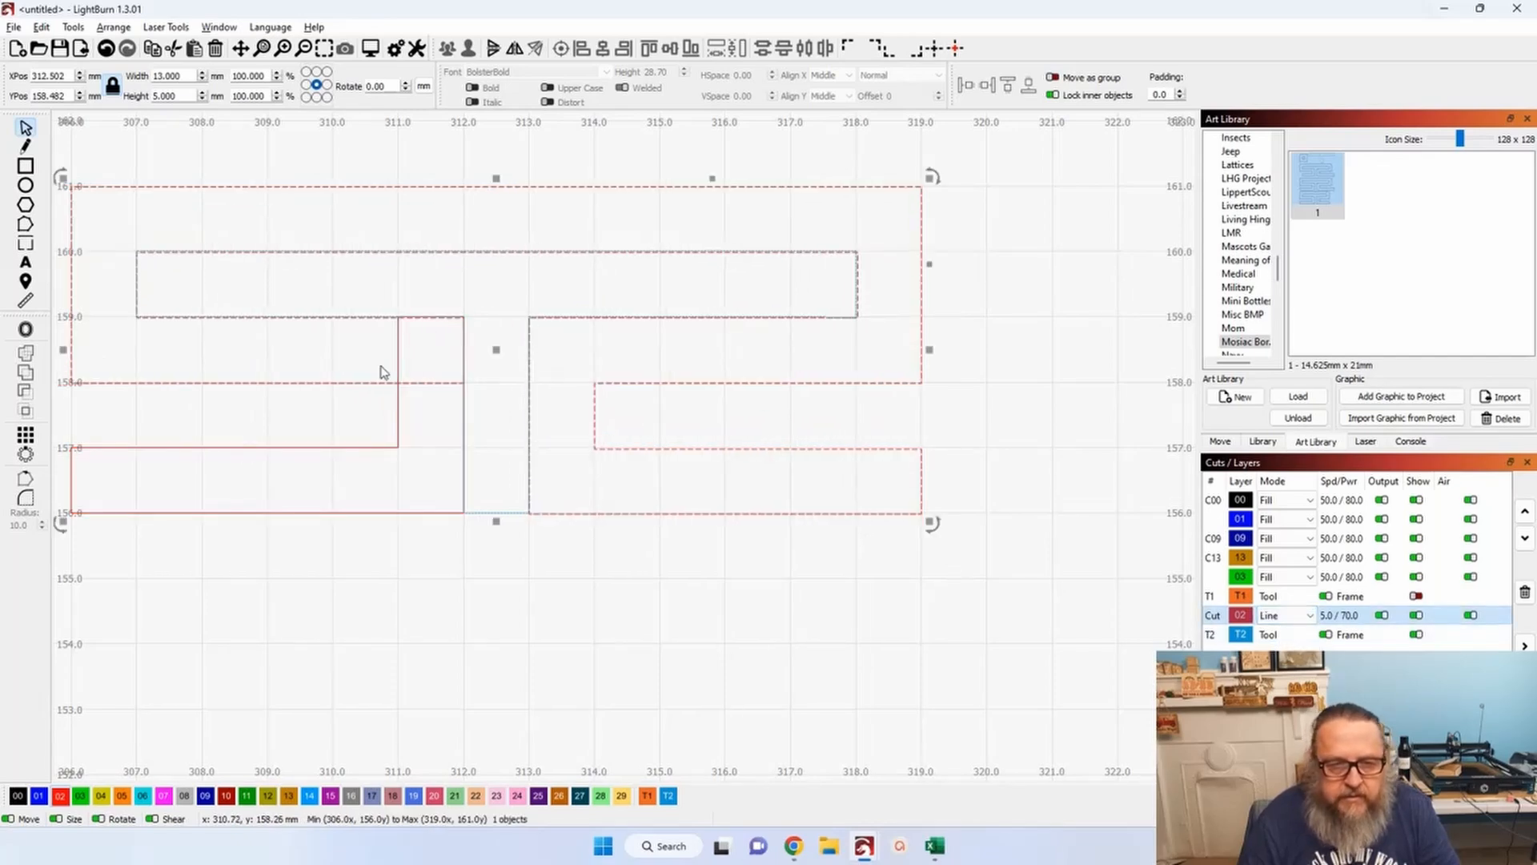
Unite the lower-left L-shaped piece with the main key shape, leaving the T-shaped piece out of the selection.
{"action": "left_click", "coordinate": [422, 362]}
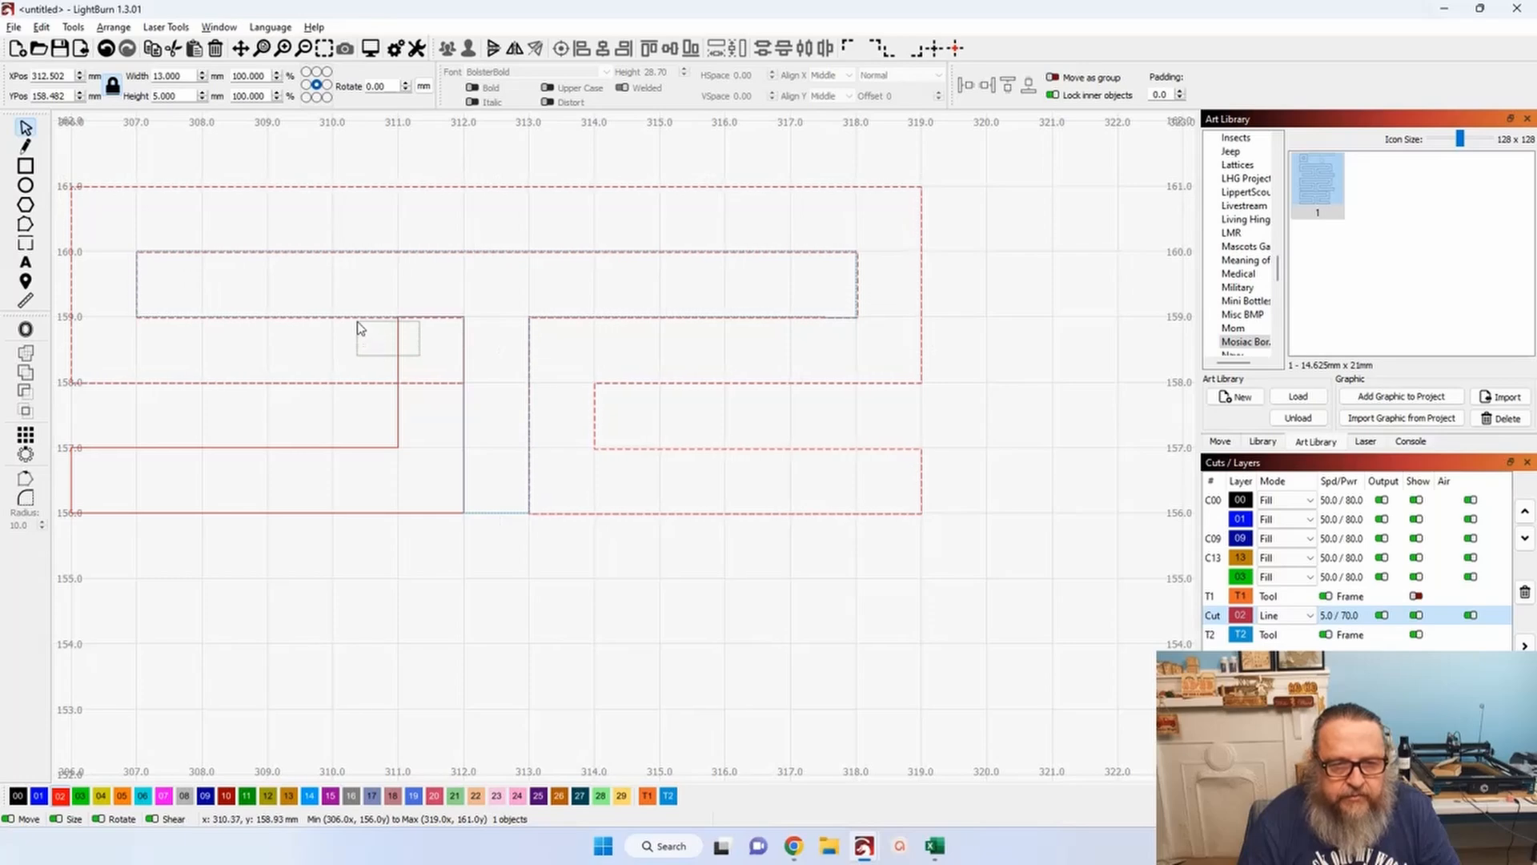
{"action": "left_click_drag", "start_coordinate": [358, 316], "coordinate": [355, 318]}
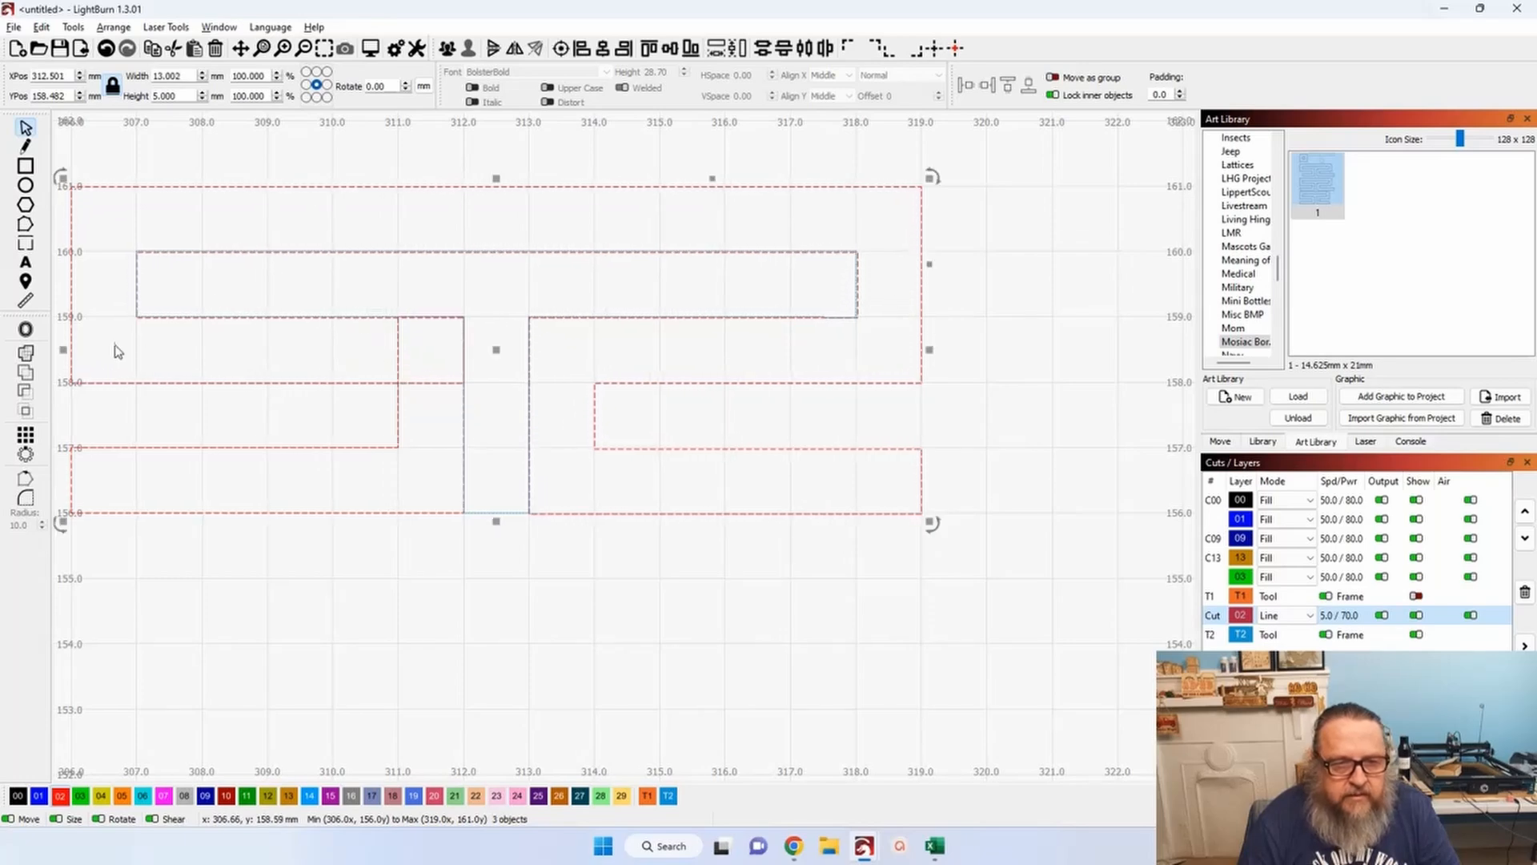
{"action": "left_click", "coordinate": [375, 432]}
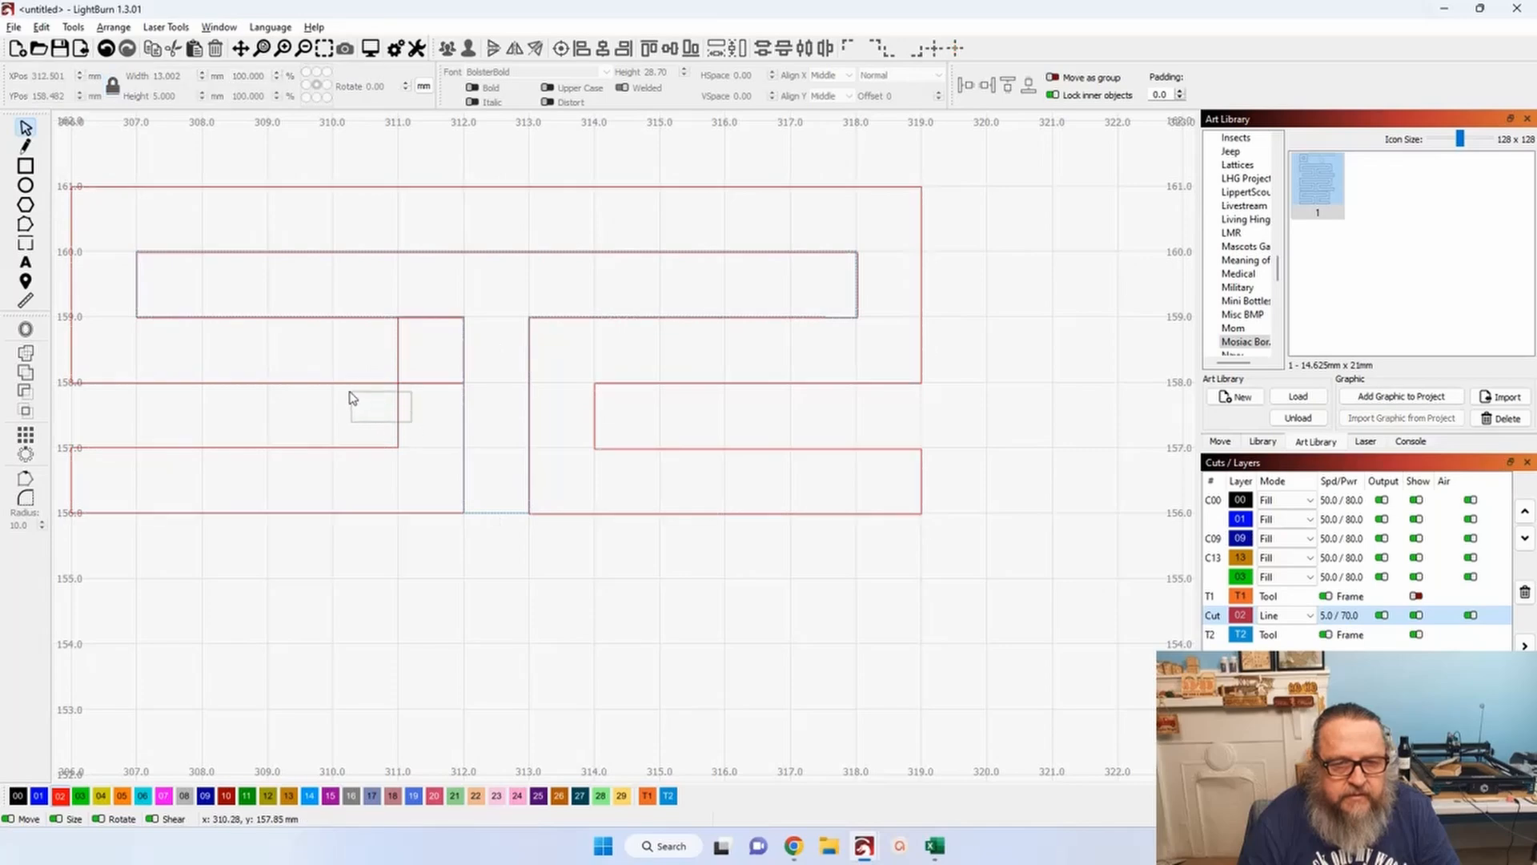
{"action": "left_click_drag", "start_coordinate": [411, 422], "coordinate": [345, 388]}
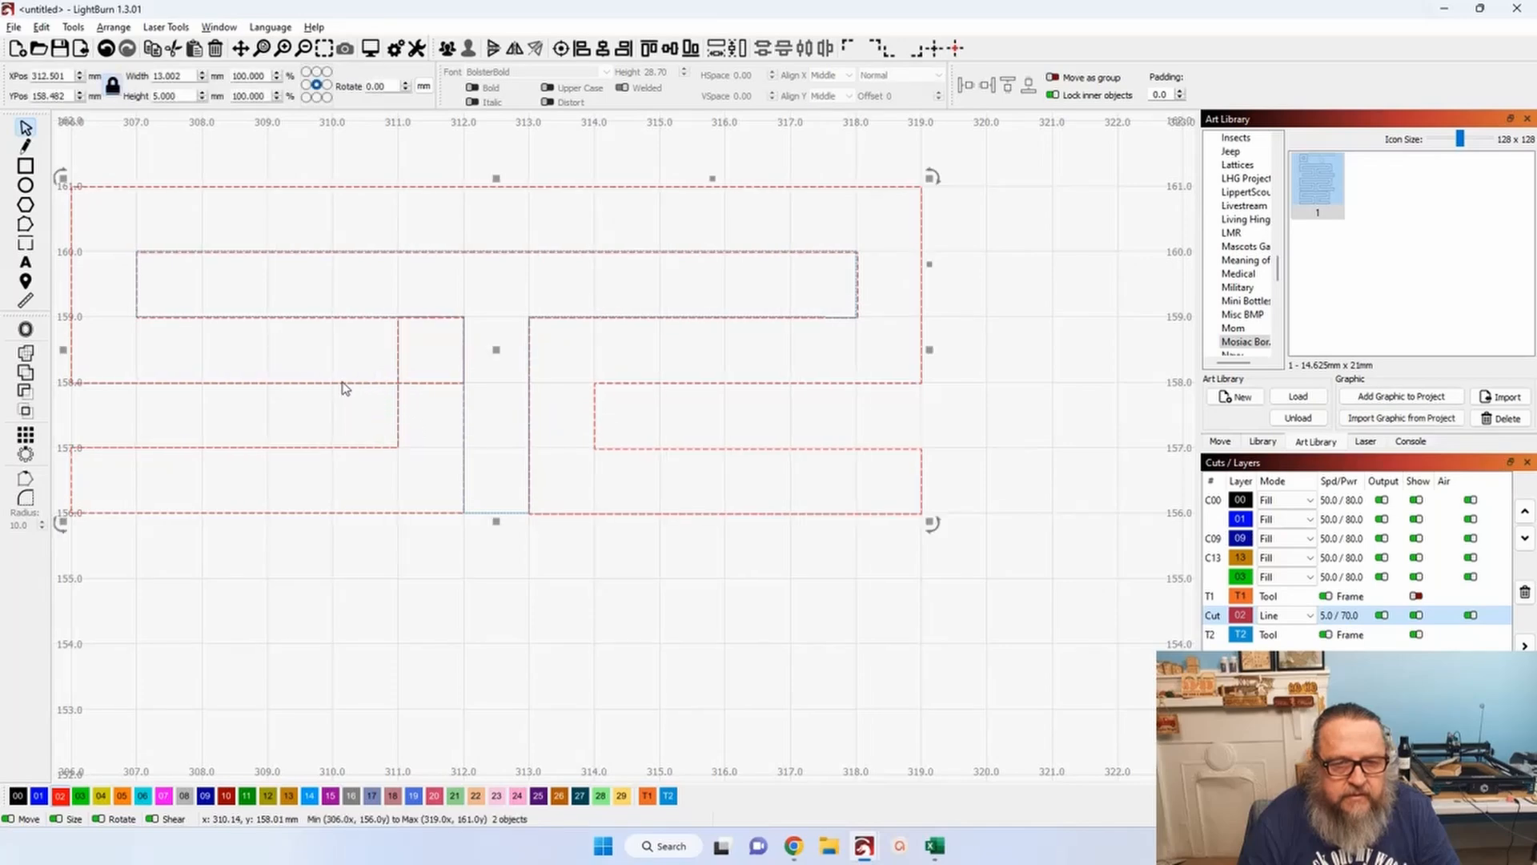
{"action": "left_click", "coordinate": [24, 373]}
{"action": "left_click", "coordinate": [247, 408]}
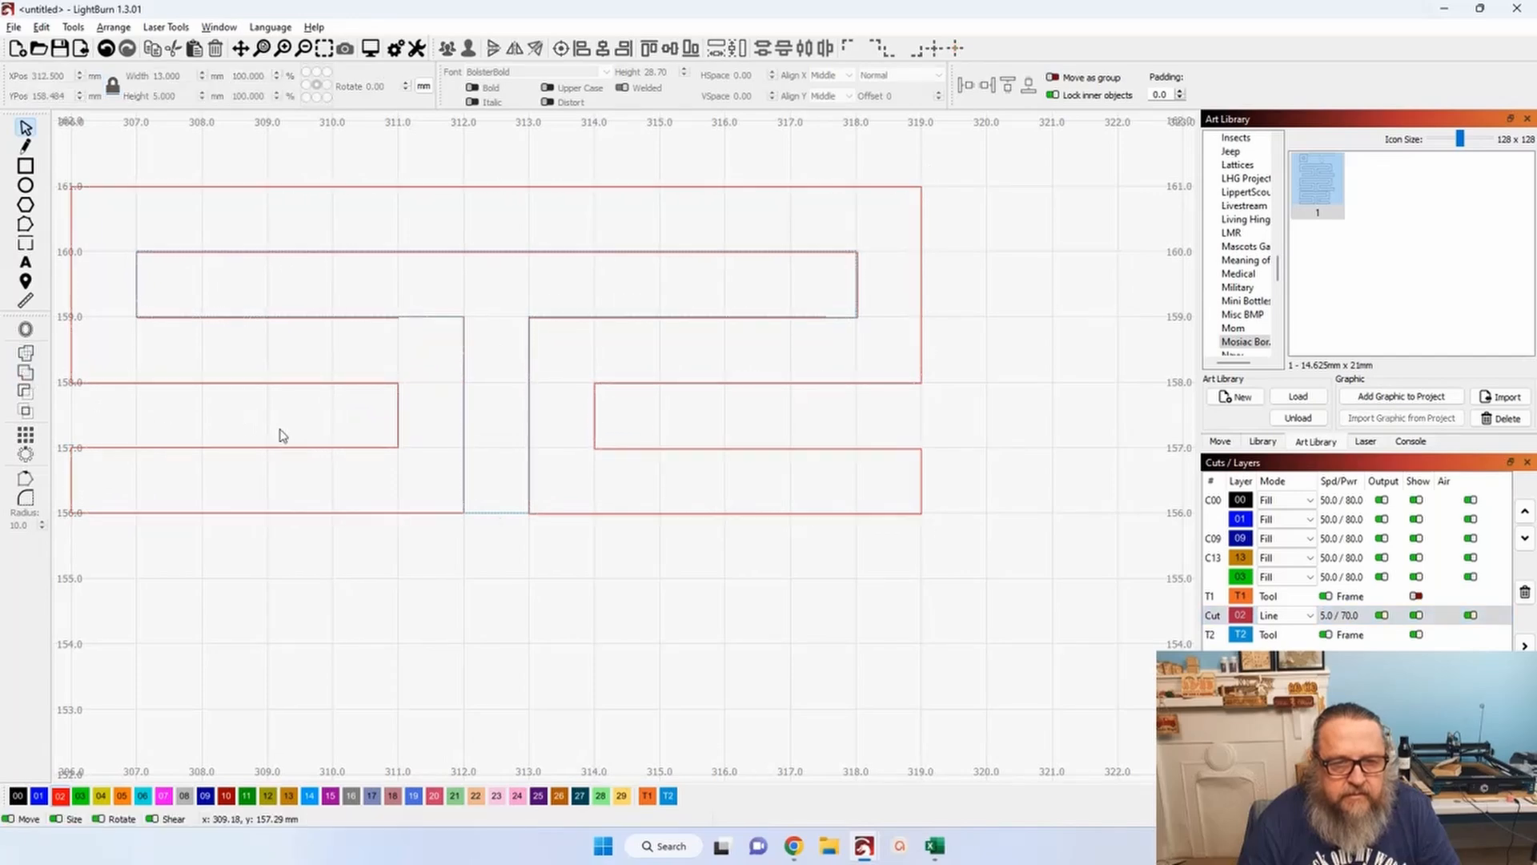
Move the T-shaped piece out of the key pattern to its right, centred at about X 326.6, Y 158.2.
{"action": "scroll", "coordinate": [282, 433], "scroll_direction": "down", "scroll_amount": 2}
{"action": "scroll", "coordinate": [368, 417], "scroll_direction": "down", "scroll_amount": 1}
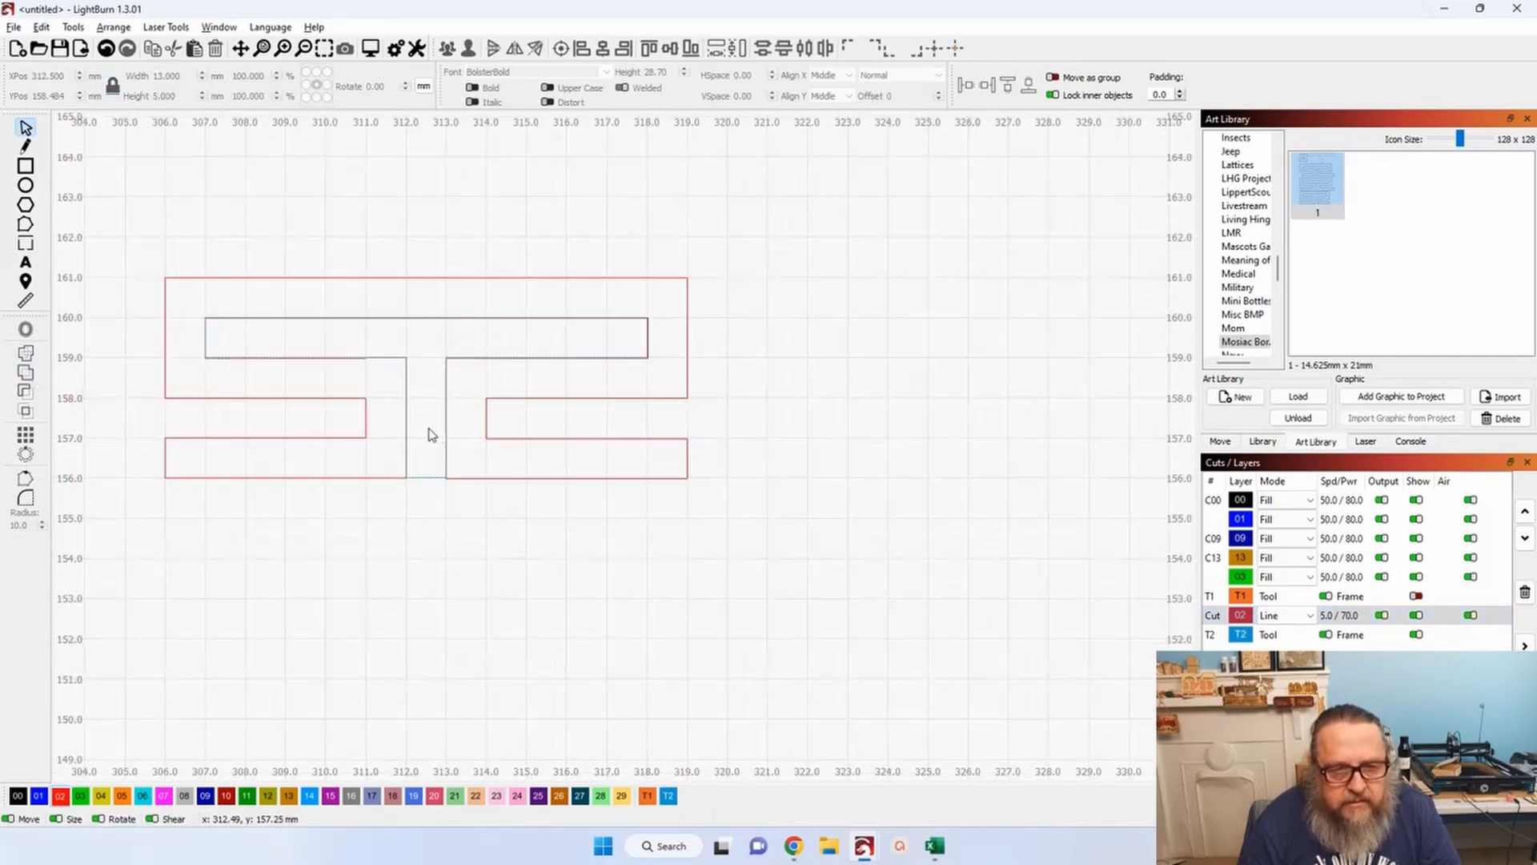
{"action": "left_click", "coordinate": [425, 479]}
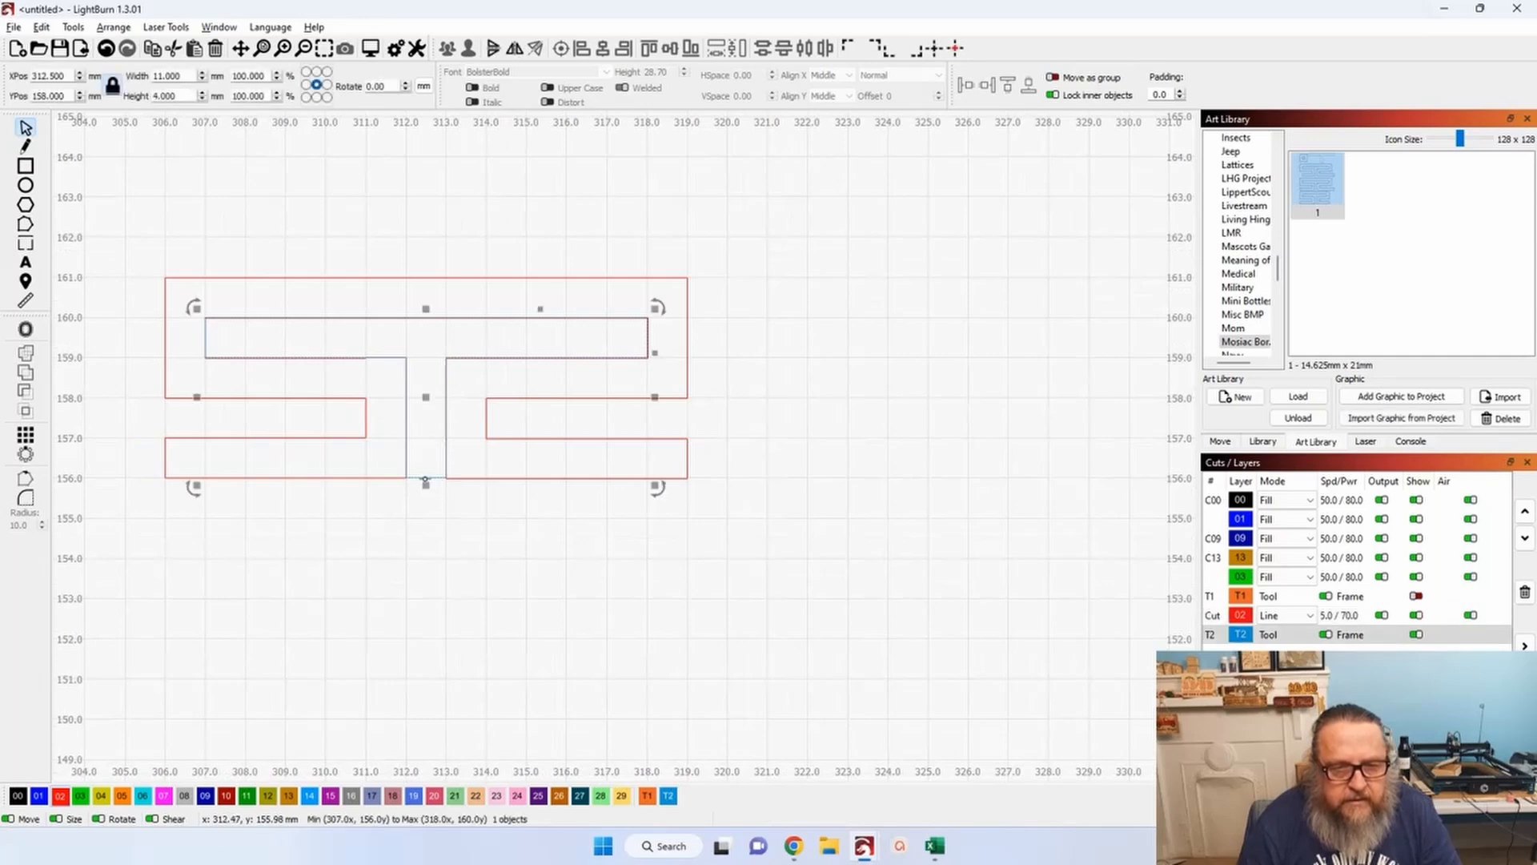
{"action": "left_click_drag", "start_coordinate": [425, 394], "coordinate": [997, 397]}
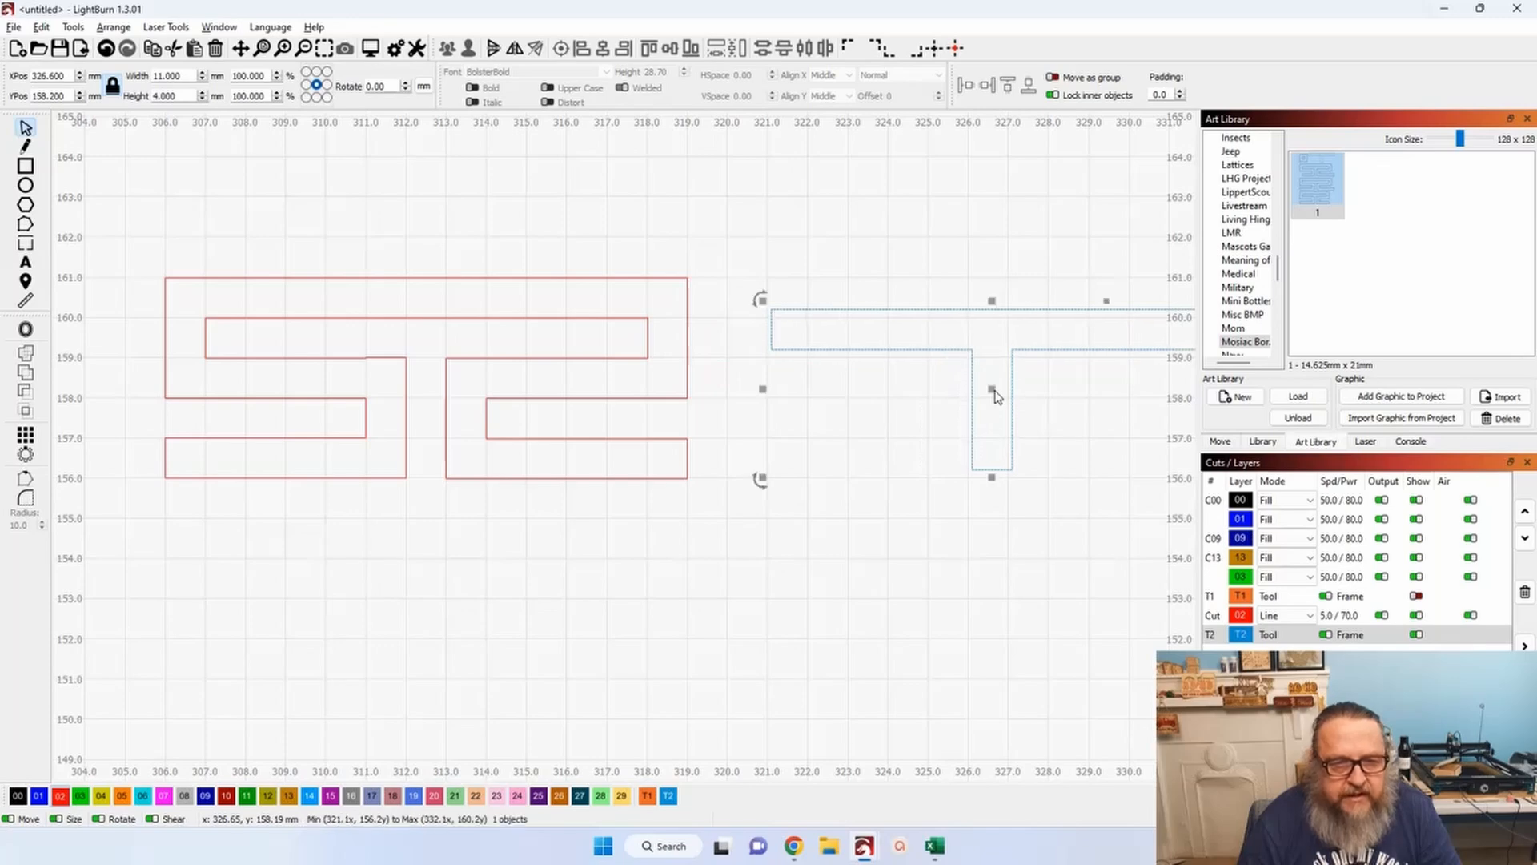
Set the Cut layer to Fill mode and inspect the key's edges beside the stem for misalignment.
{"action": "left_click", "coordinate": [526, 478]}
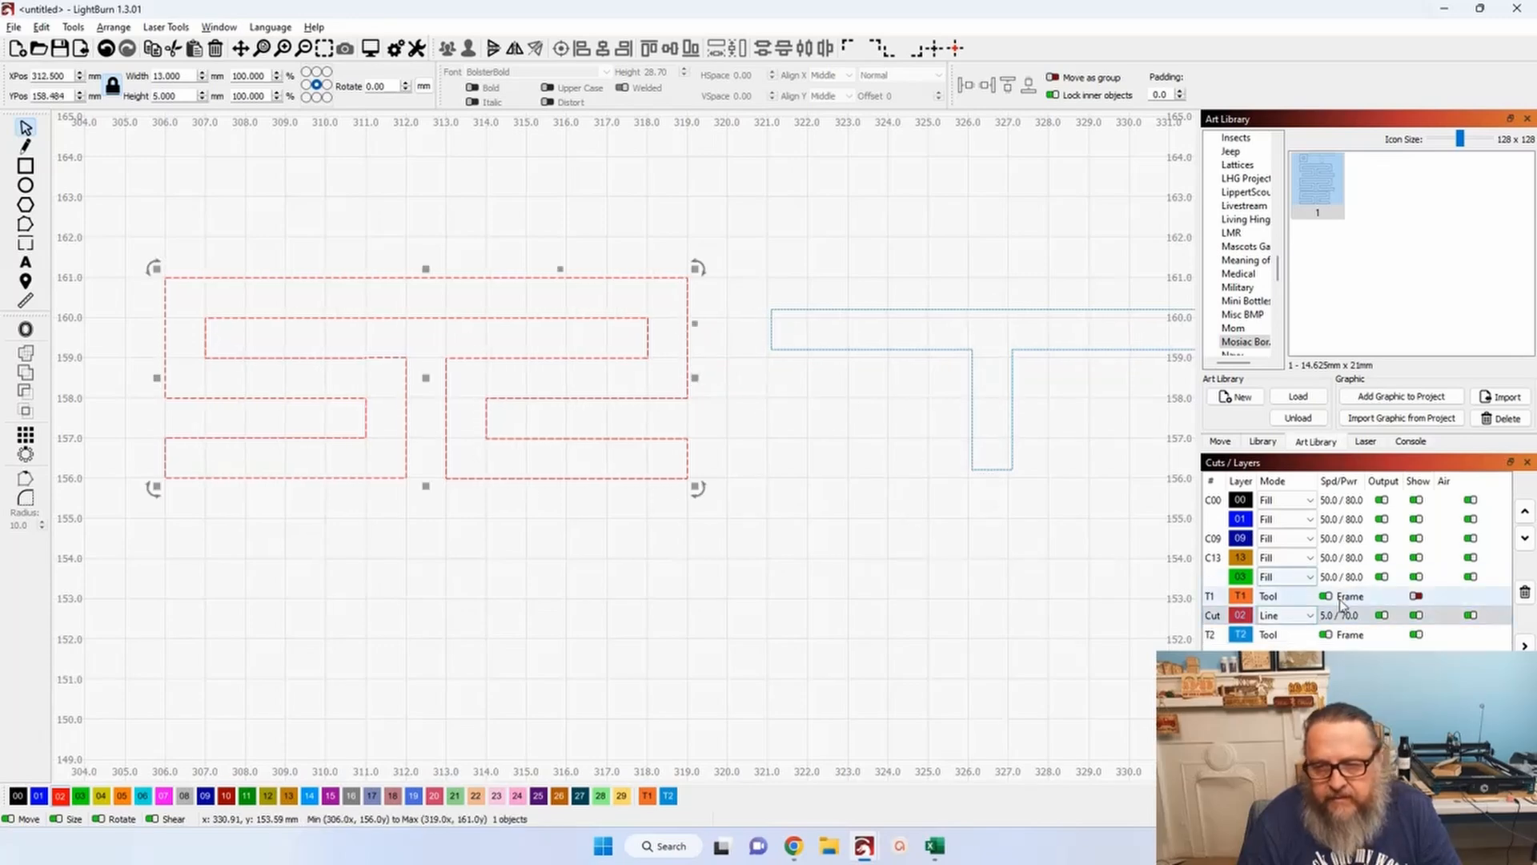
{"action": "left_click", "coordinate": [1263, 619]}
{"action": "left_click", "coordinate": [1268, 638]}
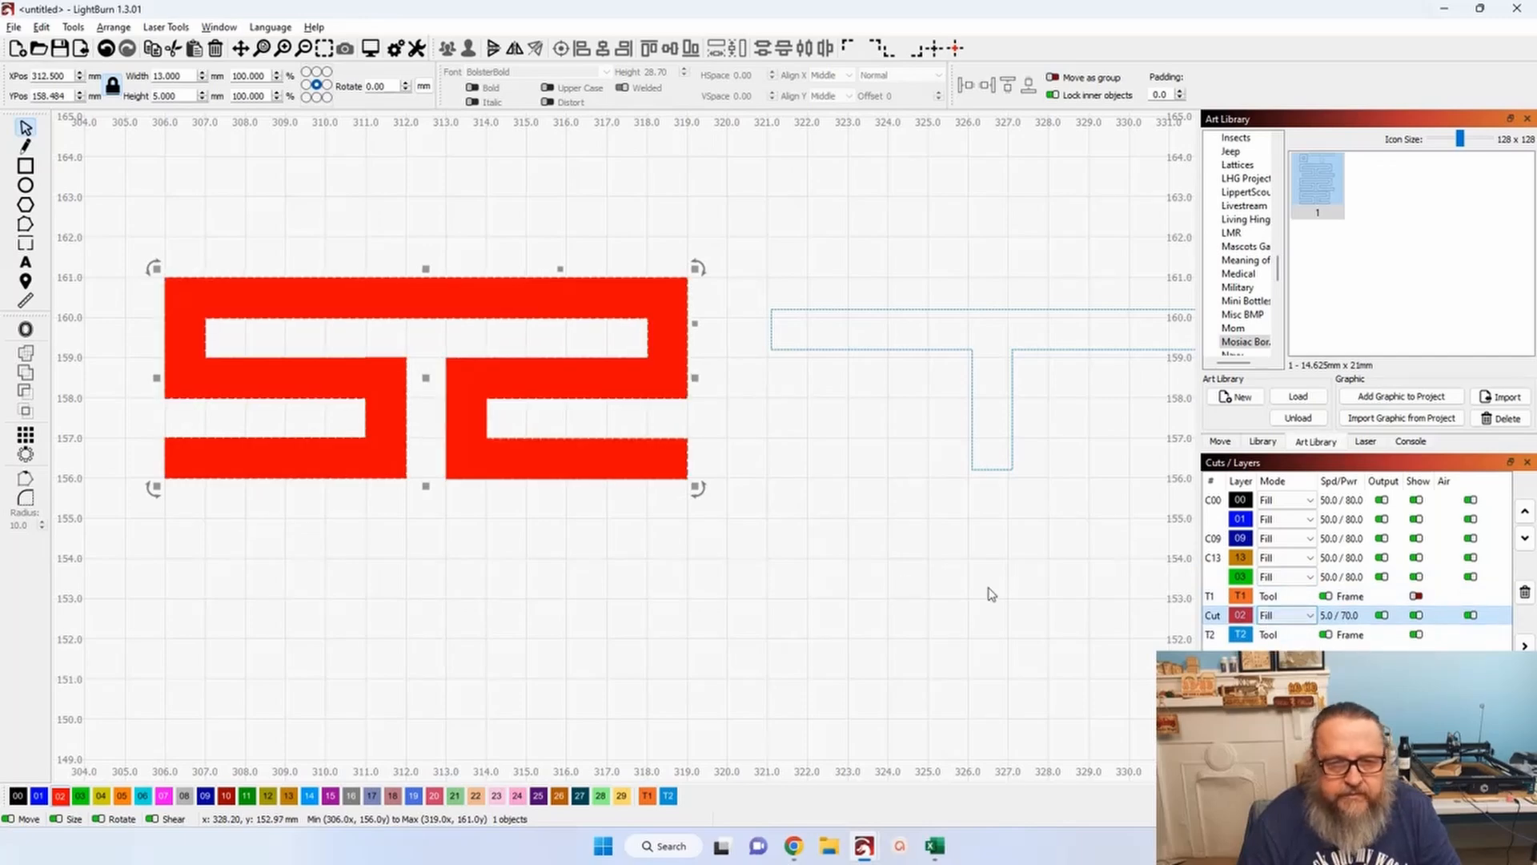
{"action": "left_click", "coordinate": [632, 608]}
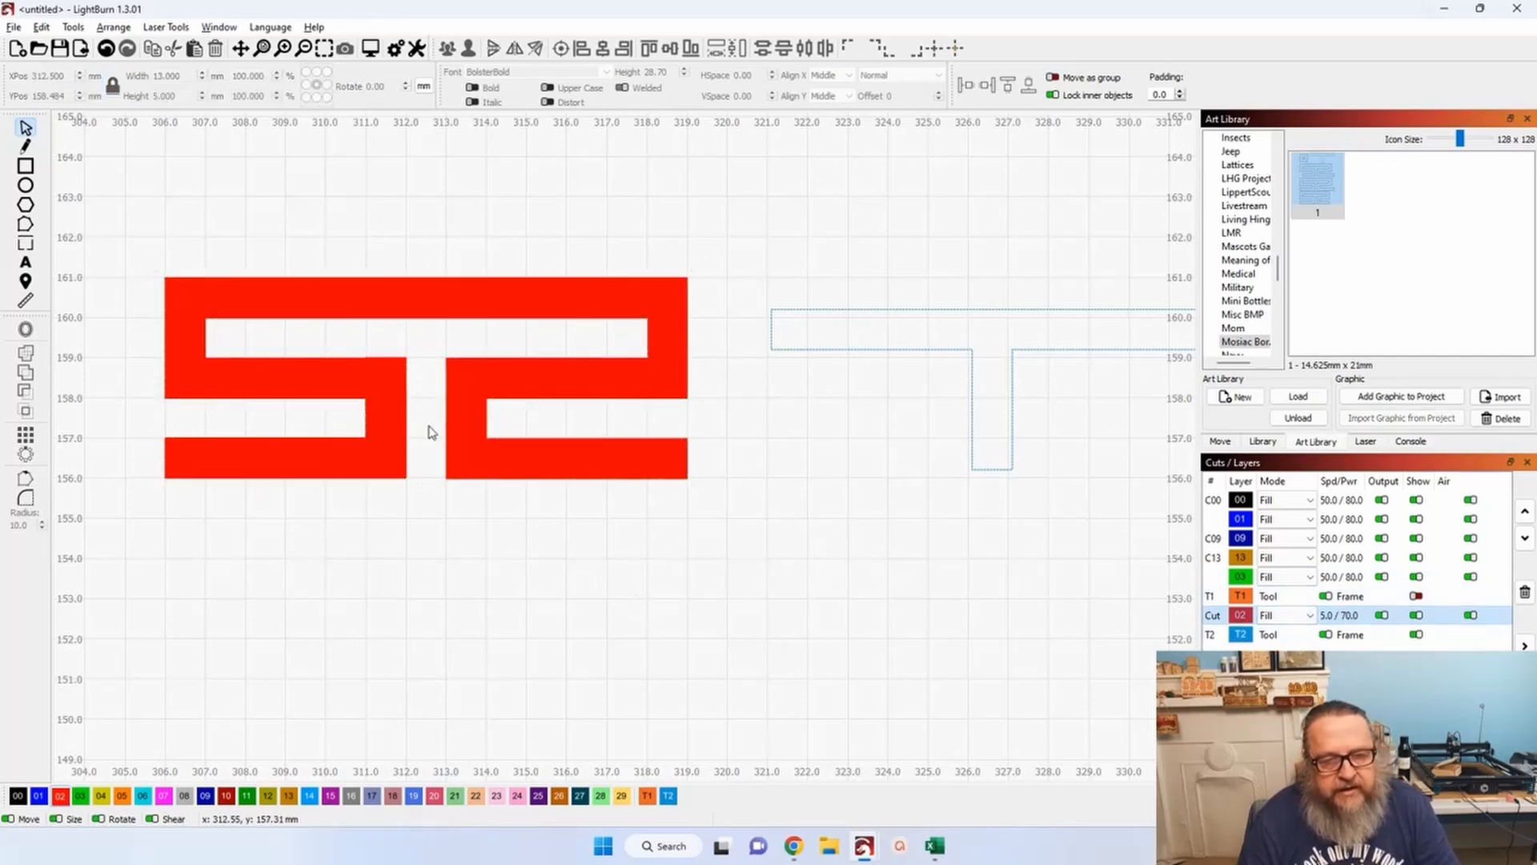
{"action": "scroll", "coordinate": [270, 386], "scroll_direction": "up", "scroll_amount": 8}
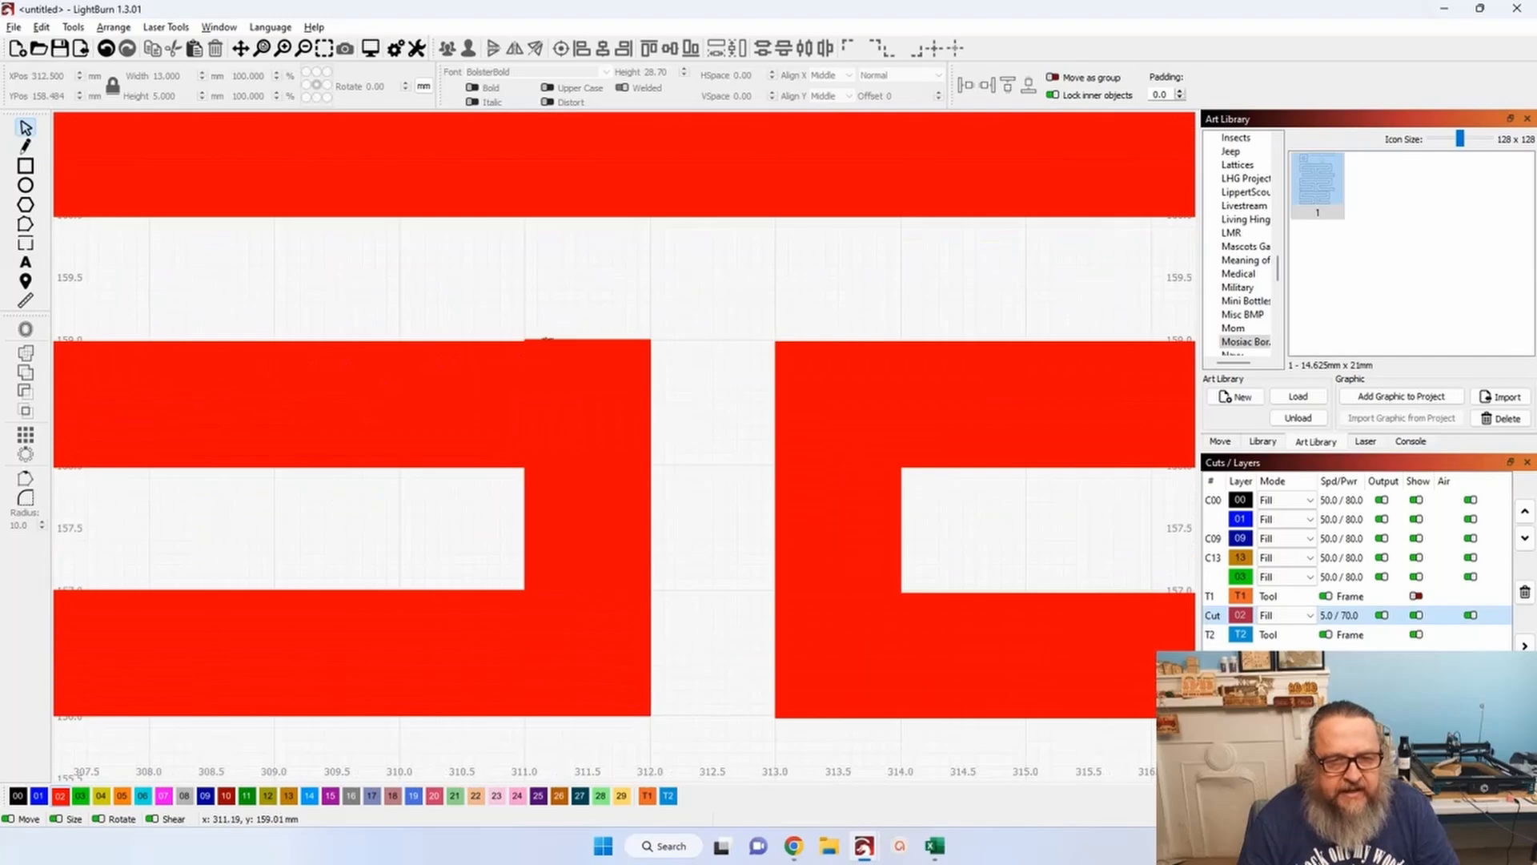
{"action": "scroll", "coordinate": [526, 340], "scroll_direction": "up", "scroll_amount": 3}
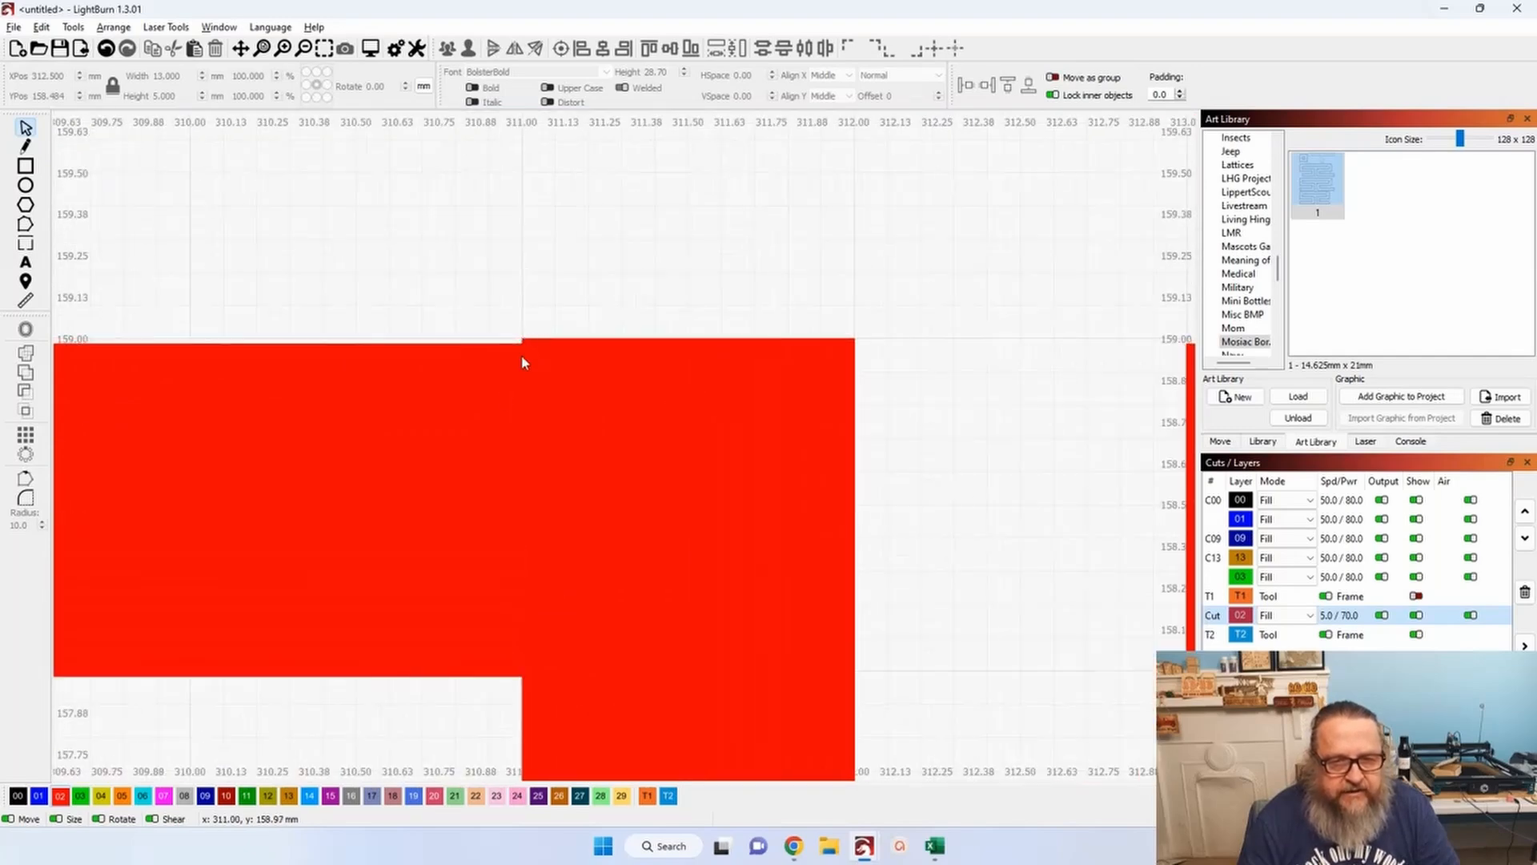
{"action": "scroll", "coordinate": [293, 392], "scroll_direction": "down", "scroll_amount": 8}
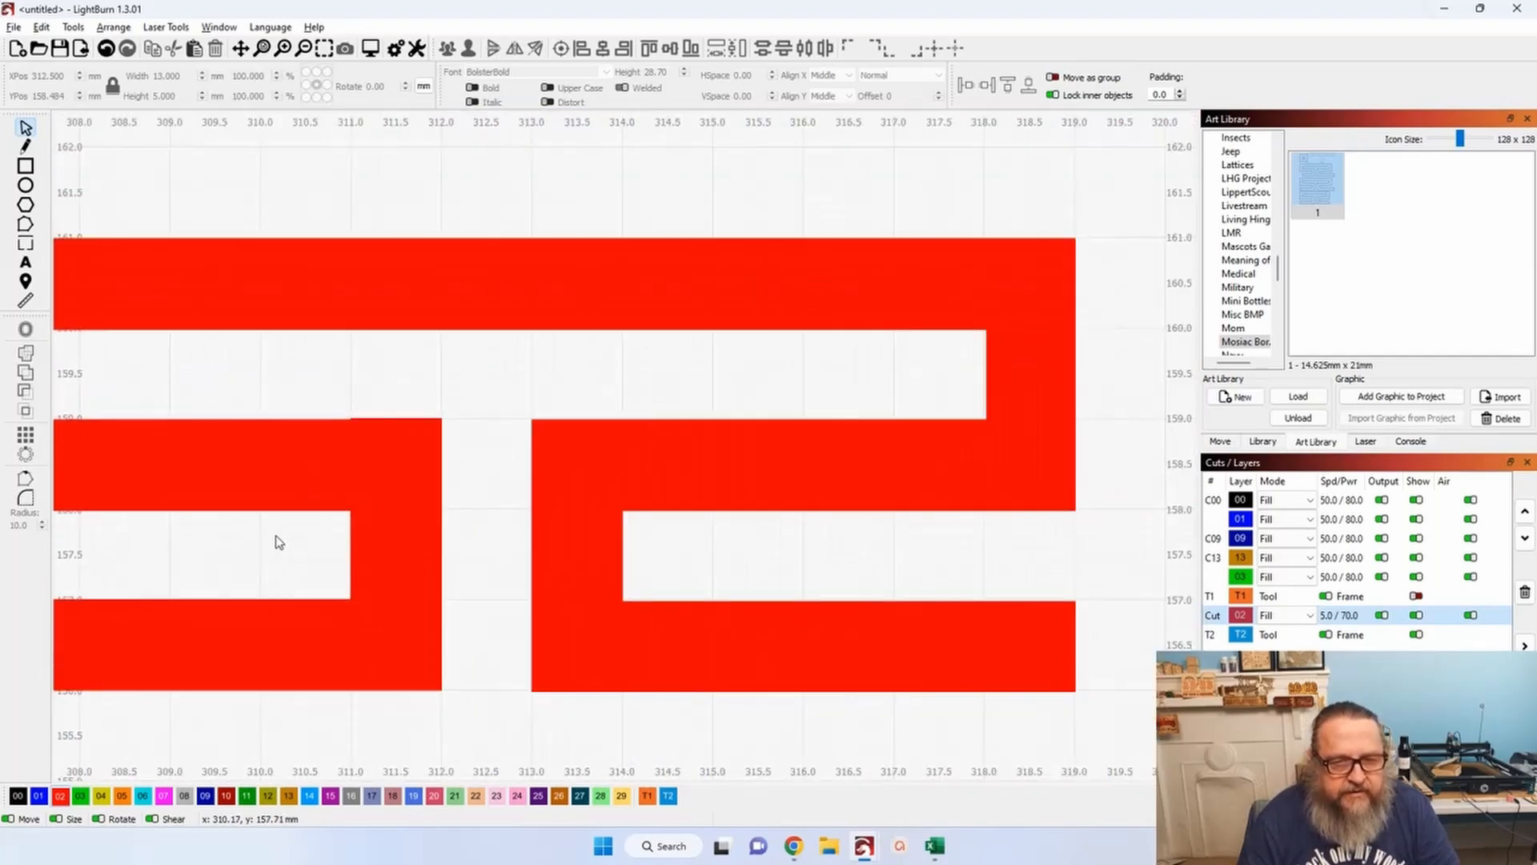
{"action": "left_click_drag", "start_coordinate": [242, 556], "coordinate": [481, 553]}
{"action": "scroll", "coordinate": [481, 553], "scroll_direction": "down", "scroll_amount": 1}
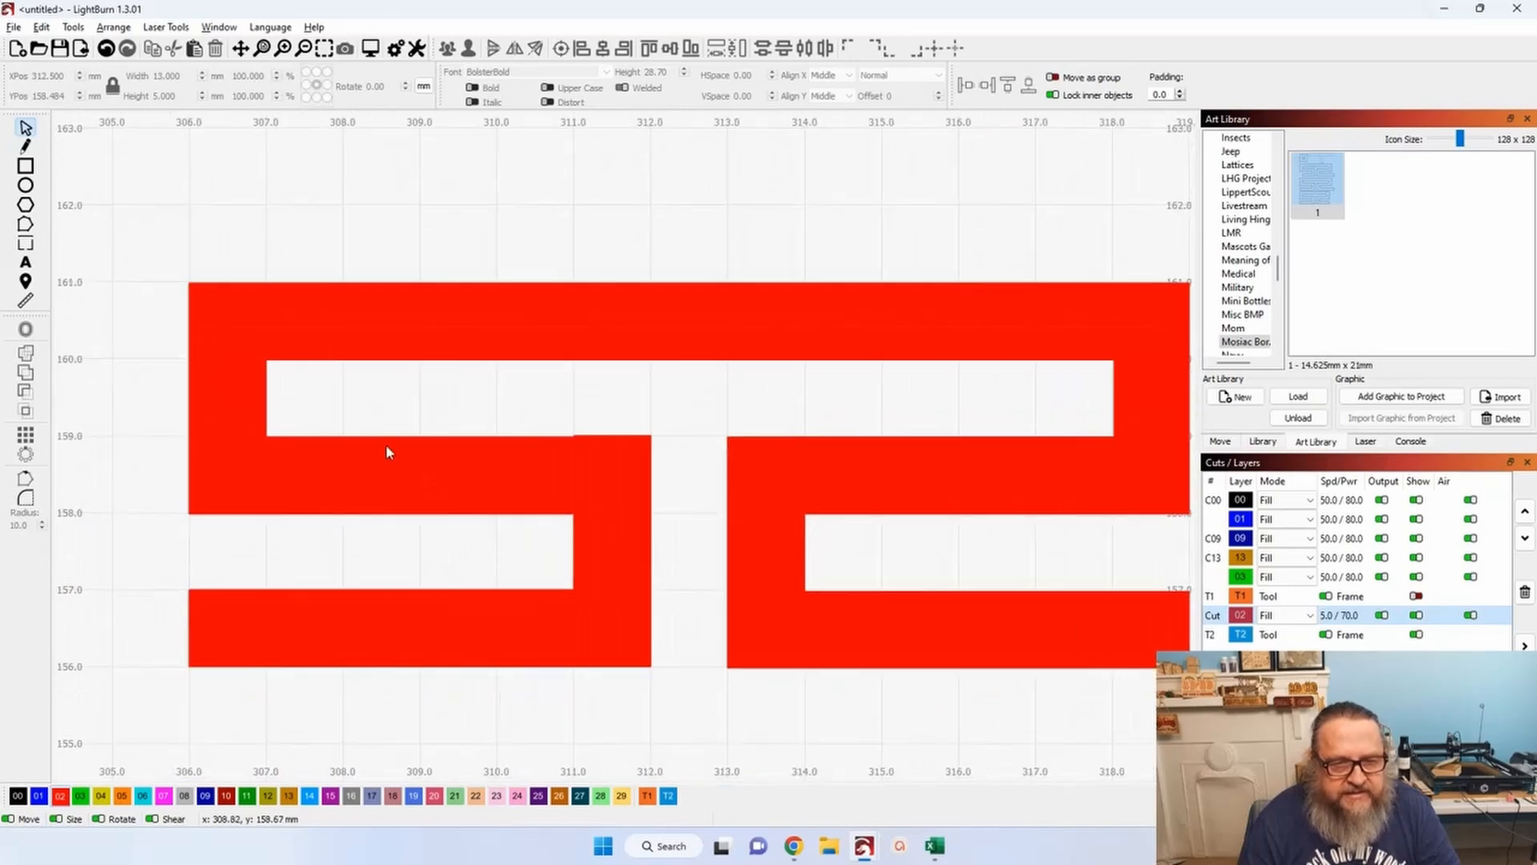
Set the Cut layer to Line mode and move the key's inner corner node at X 307 up to Y 159.
{"action": "left_click", "coordinate": [460, 478]}
{"action": "left_click", "coordinate": [1295, 615]}
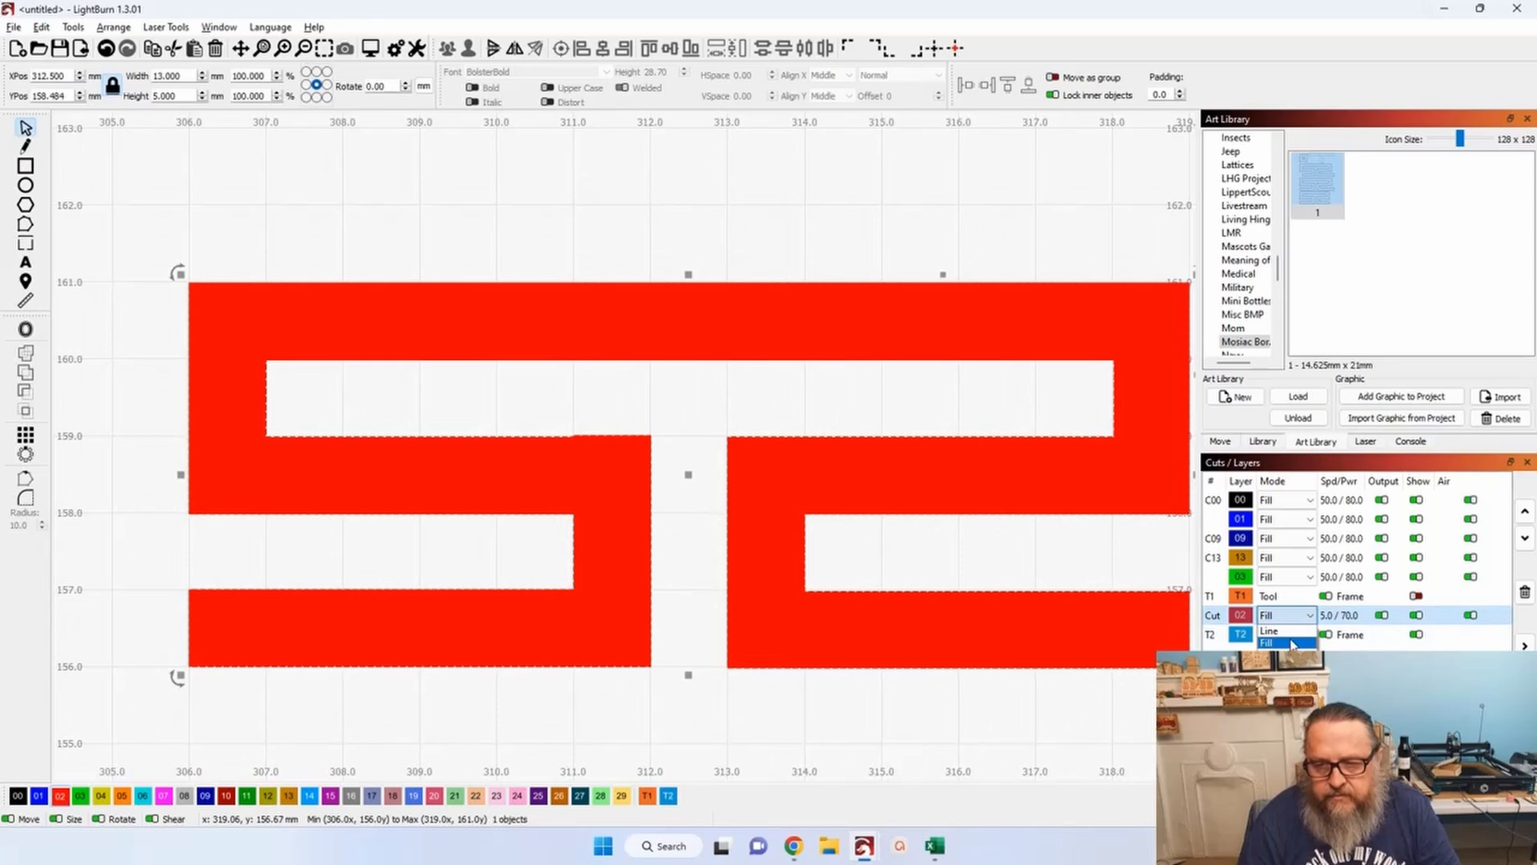
{"action": "left_click", "coordinate": [1280, 631]}
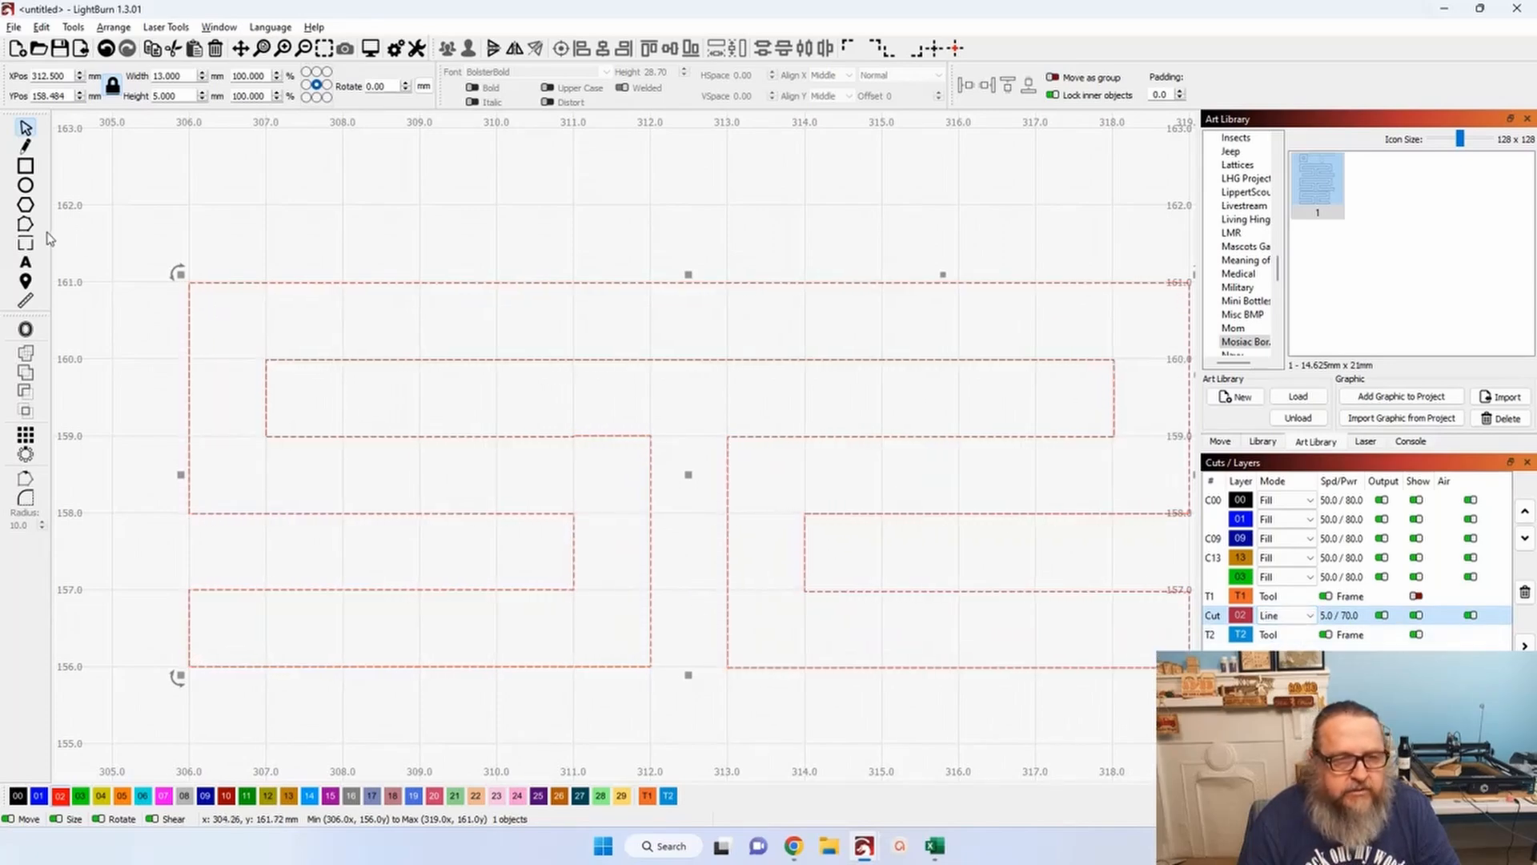
{"action": "left_click", "coordinate": [25, 224]}
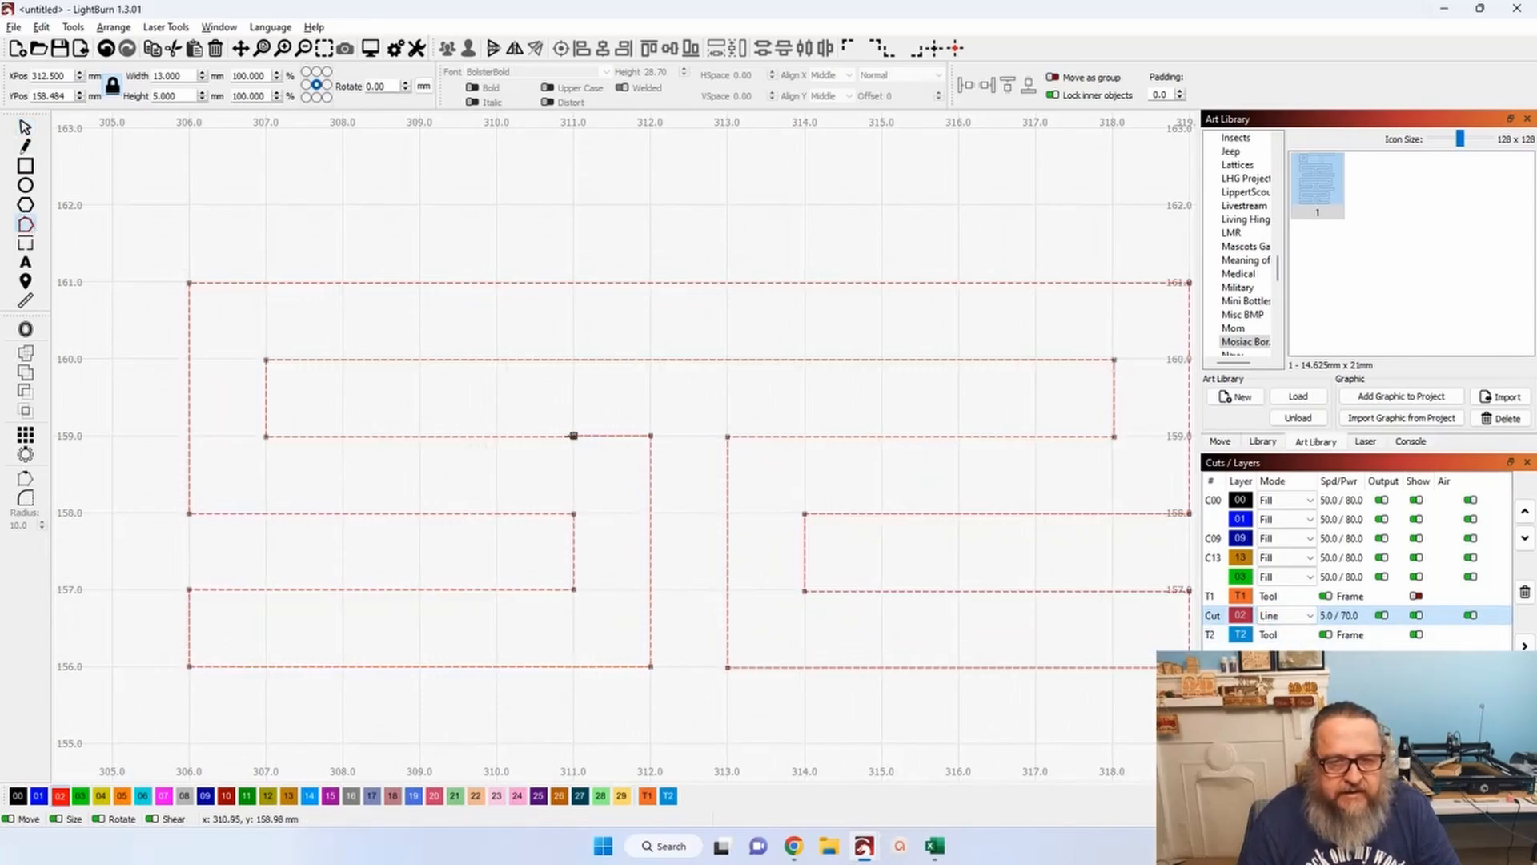
{"action": "scroll", "coordinate": [392, 446], "scroll_direction": "up", "scroll_amount": 8}
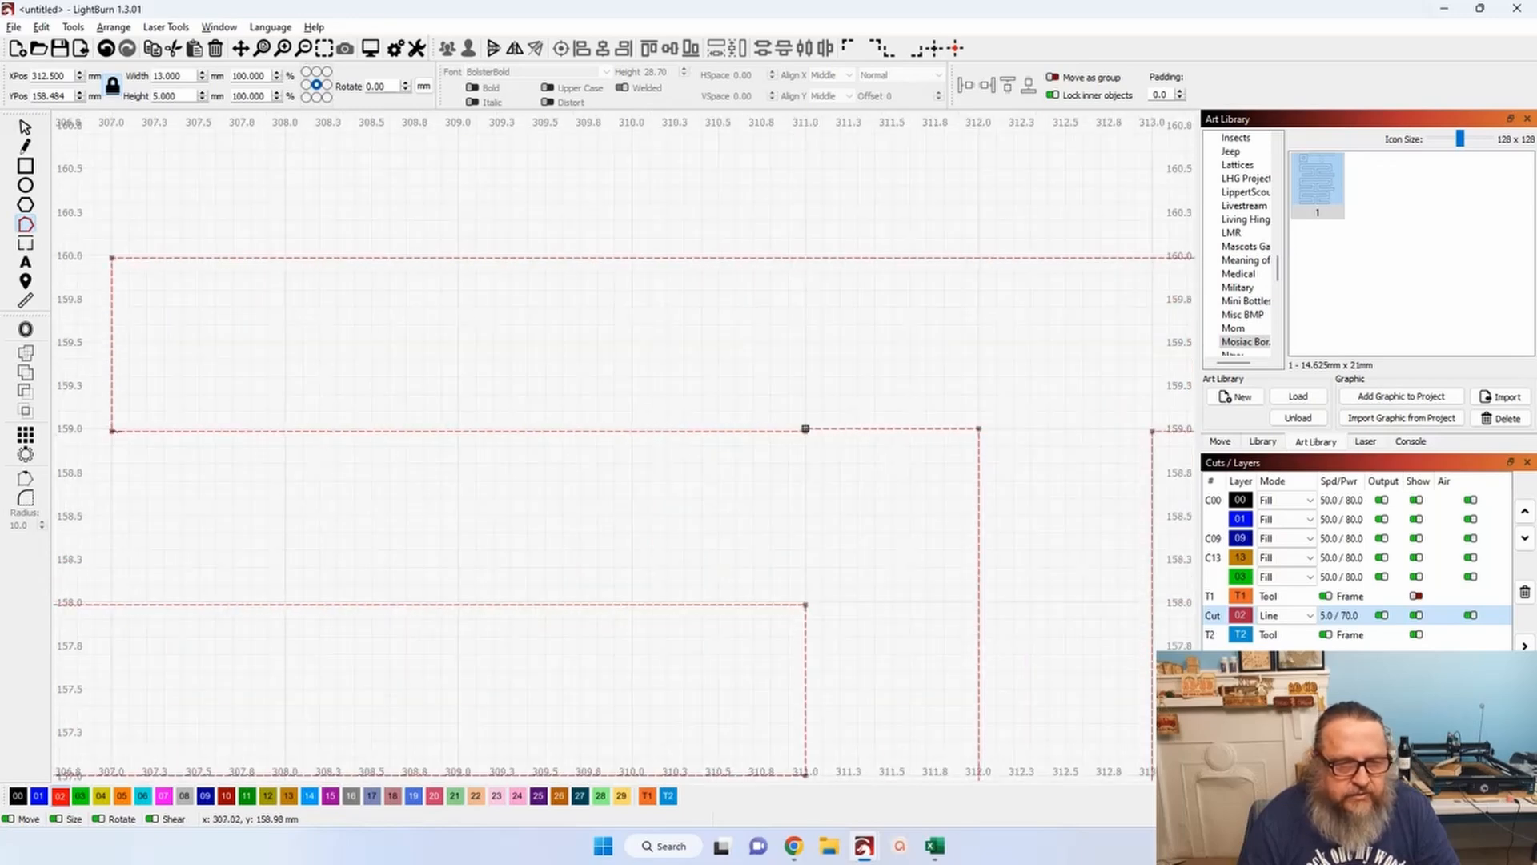
{"action": "scroll", "coordinate": [90, 461], "scroll_direction": "up", "scroll_amount": 4}
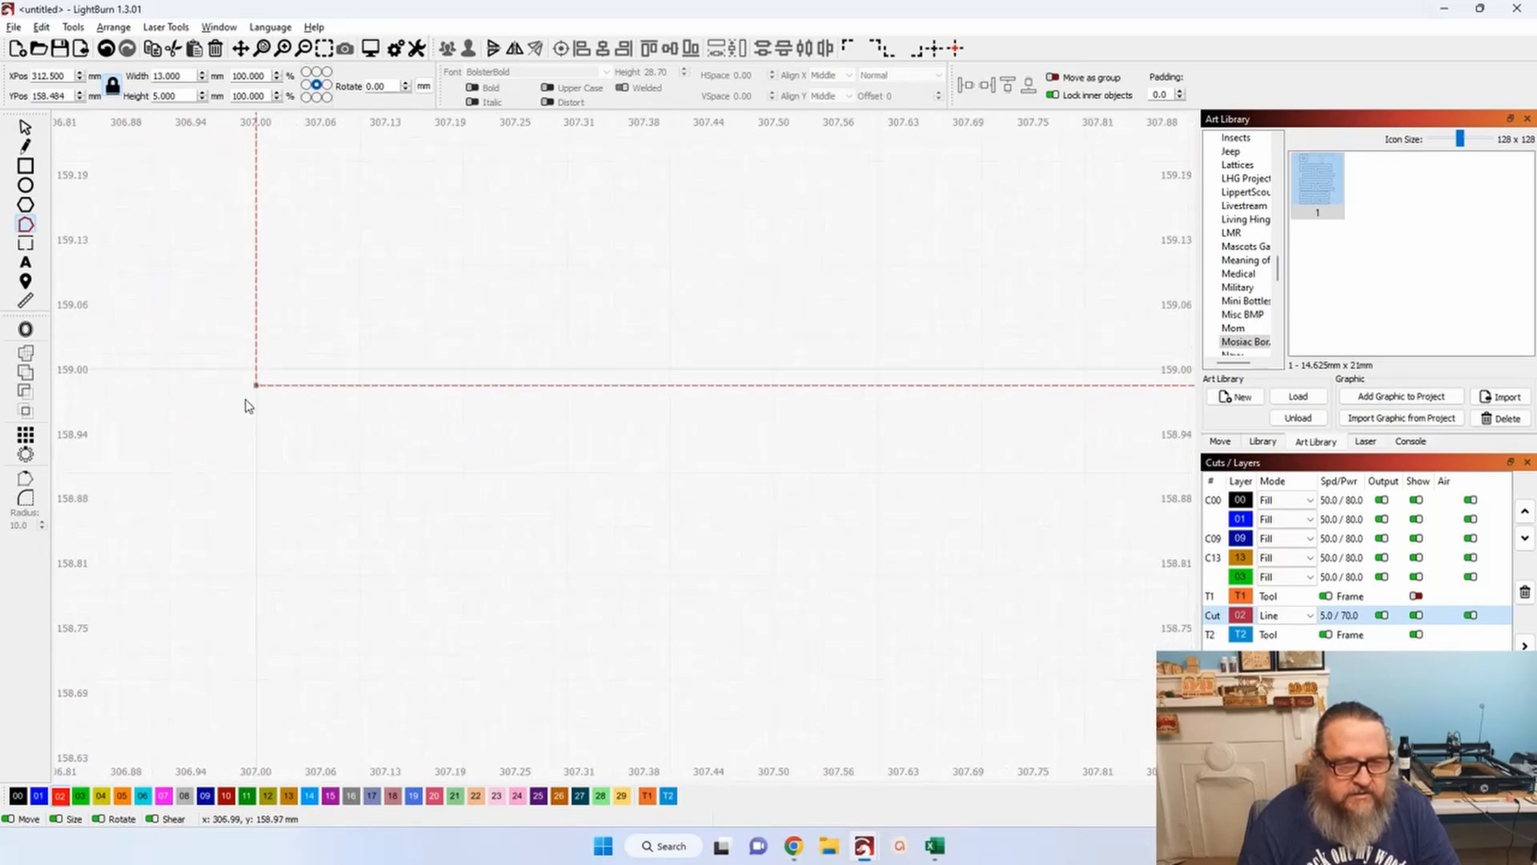
{"action": "left_click_drag", "start_coordinate": [256, 386], "coordinate": [256, 367]}
Delete the redundant node at X 311, Y 159 on the key outline, and leave node editing with nothing selected.
{"action": "scroll", "coordinate": [256, 368], "scroll_direction": "down", "scroll_amount": 12}
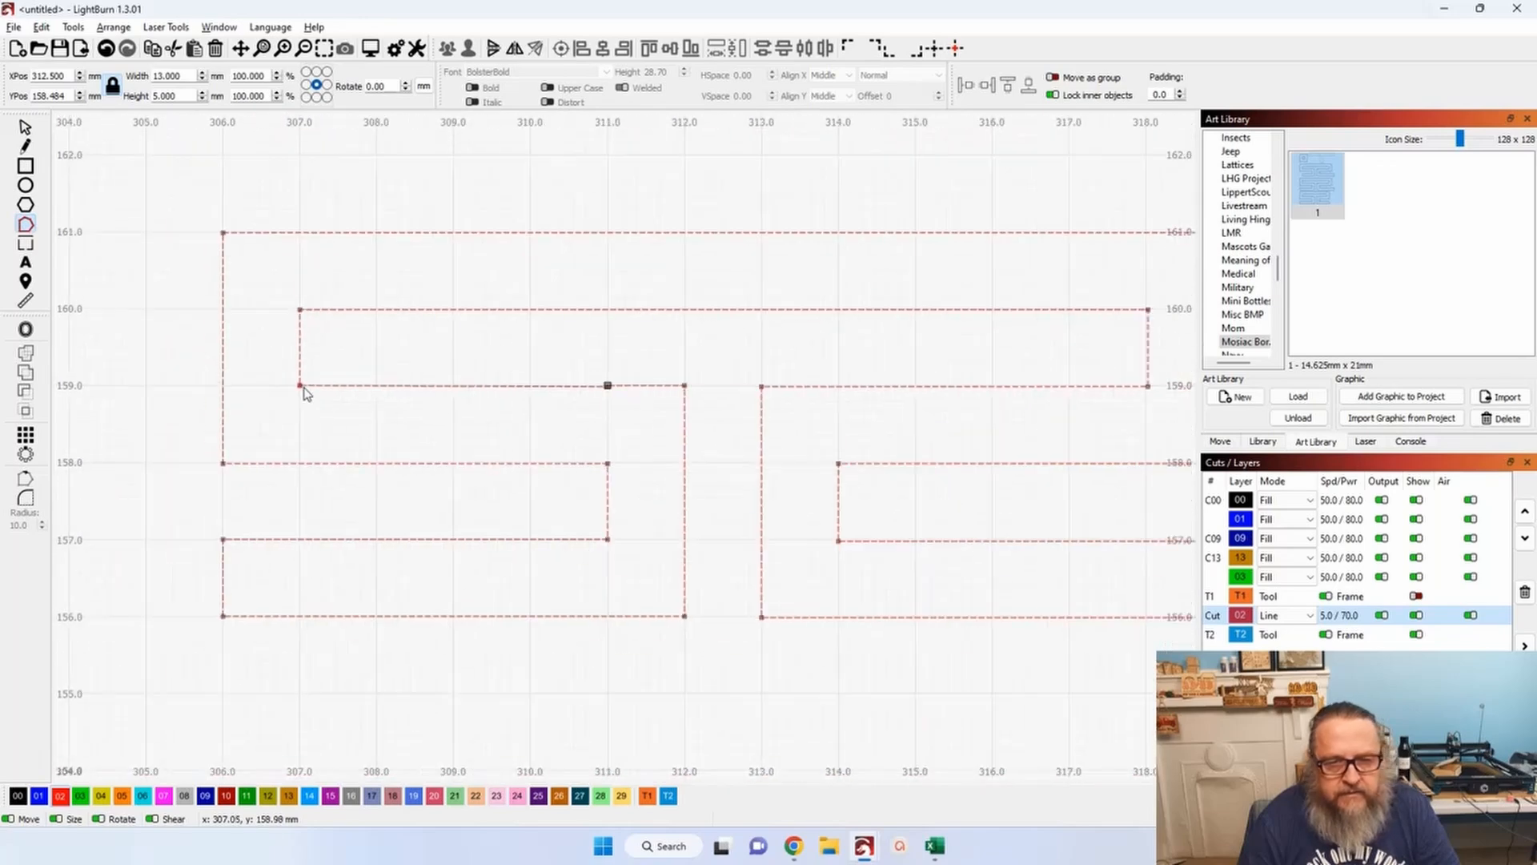
{"action": "left_click_drag", "start_coordinate": [584, 365], "coordinate": [628, 392]}
{"action": "scroll", "coordinate": [611, 405], "scroll_direction": "up", "scroll_amount": 10}
{"action": "scroll", "coordinate": [807, 448], "scroll_direction": "down", "scroll_amount": 10}
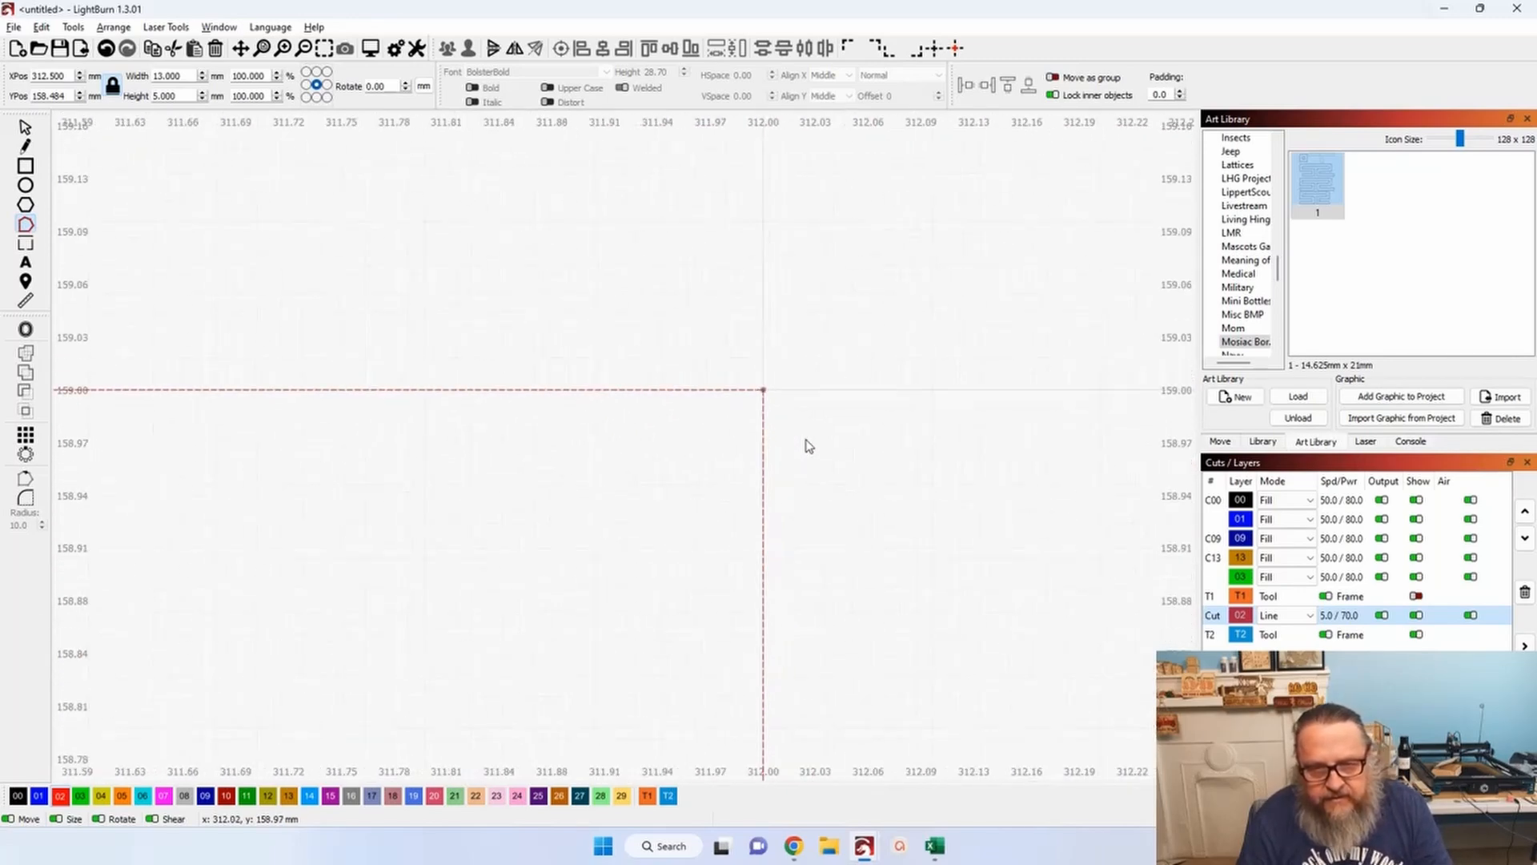
{"action": "left_click_drag", "start_coordinate": [988, 504], "coordinate": [648, 491]}
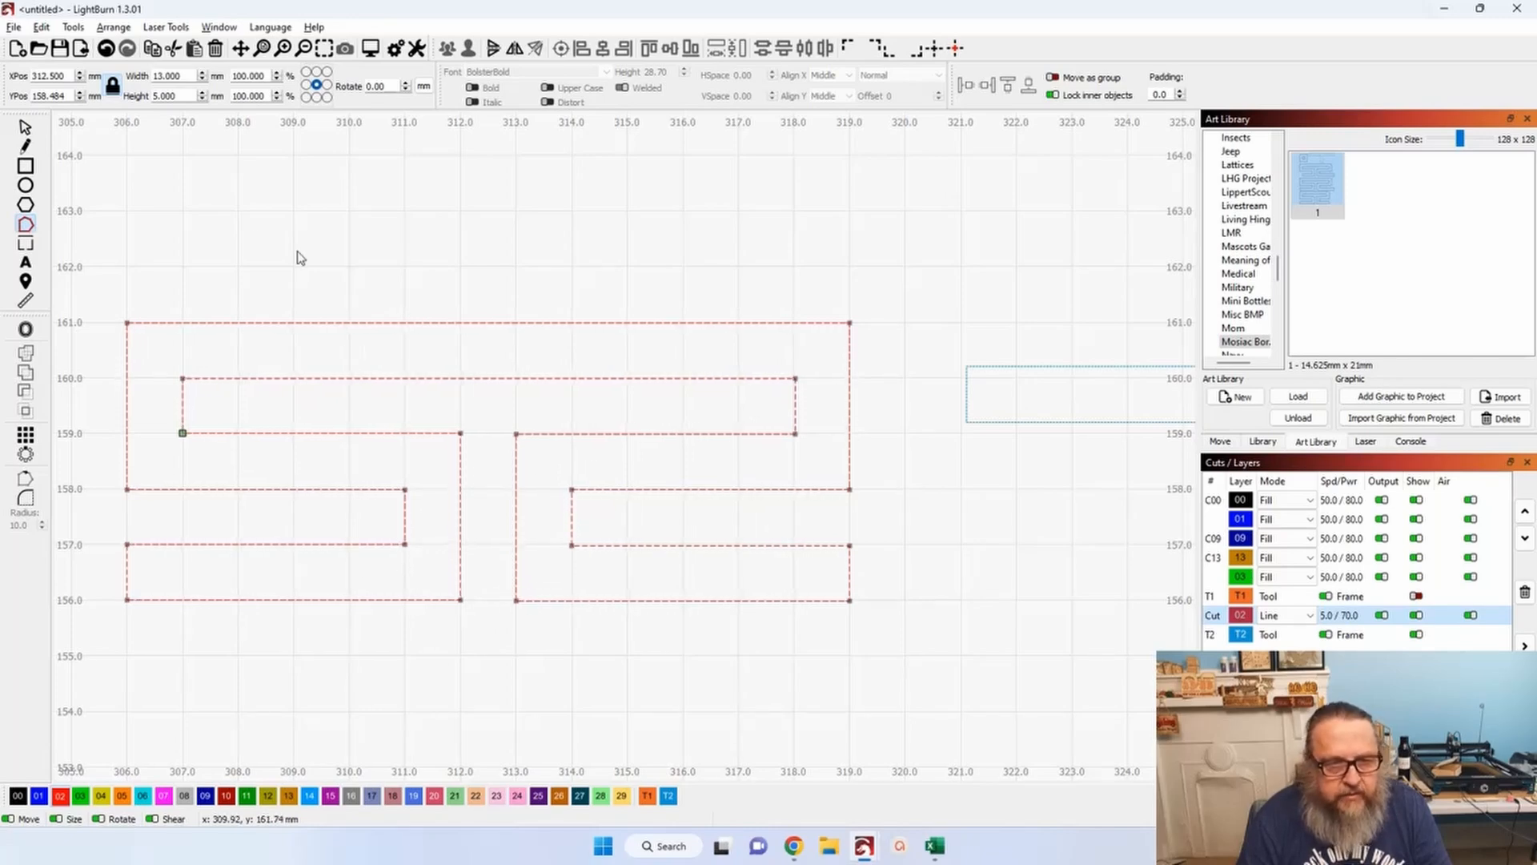
{"action": "left_click", "coordinate": [26, 127]}
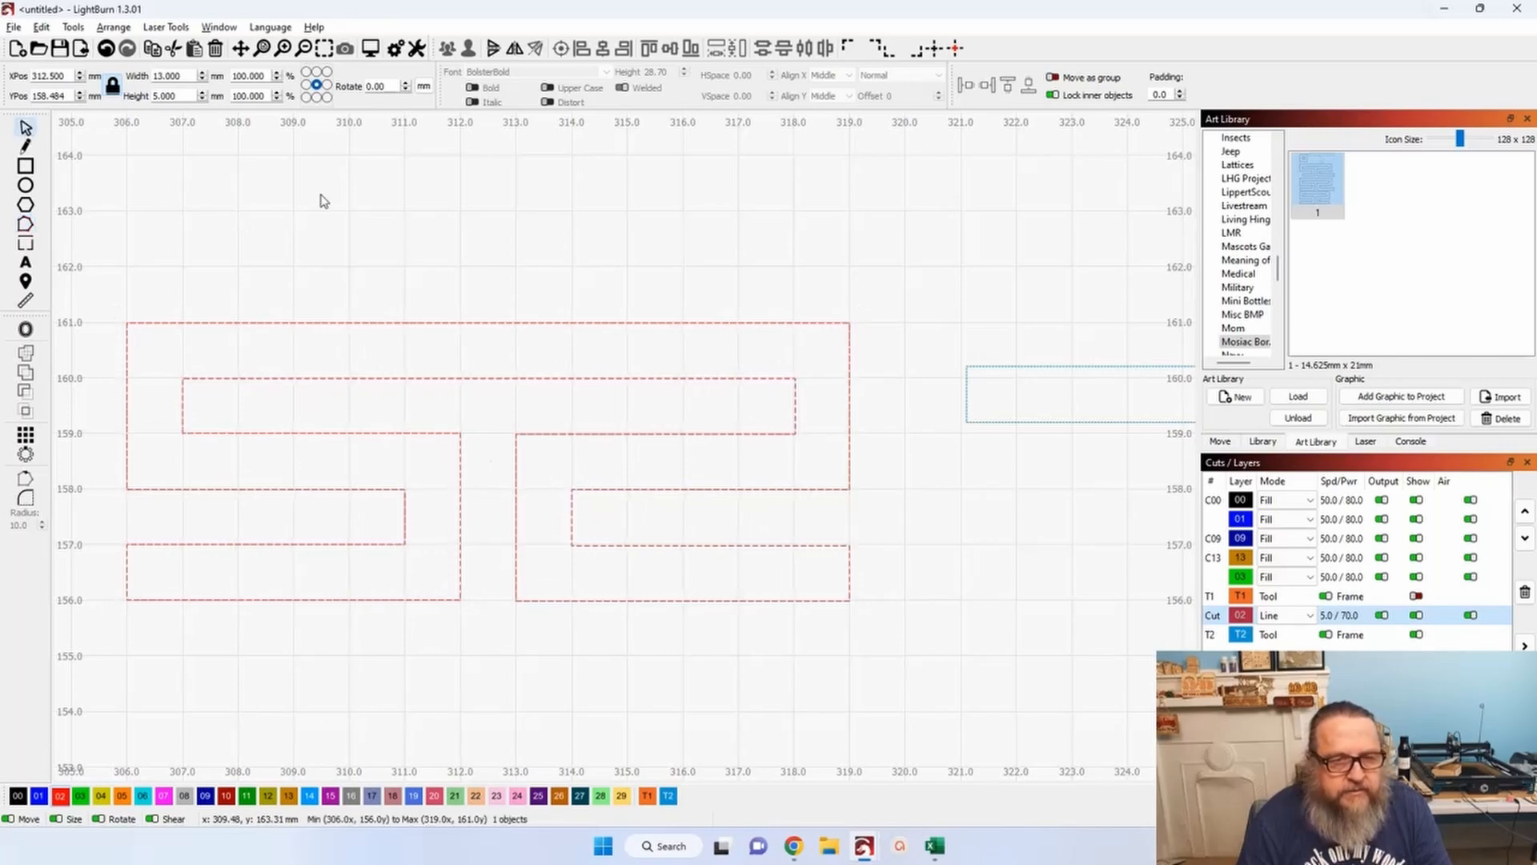
{"action": "left_click", "coordinate": [321, 200]}
Move the T-shaped piece below the key pattern, centred at about X 311.6, Y 148.
{"action": "scroll", "coordinate": [320, 200], "scroll_direction": "down", "scroll_amount": 4}
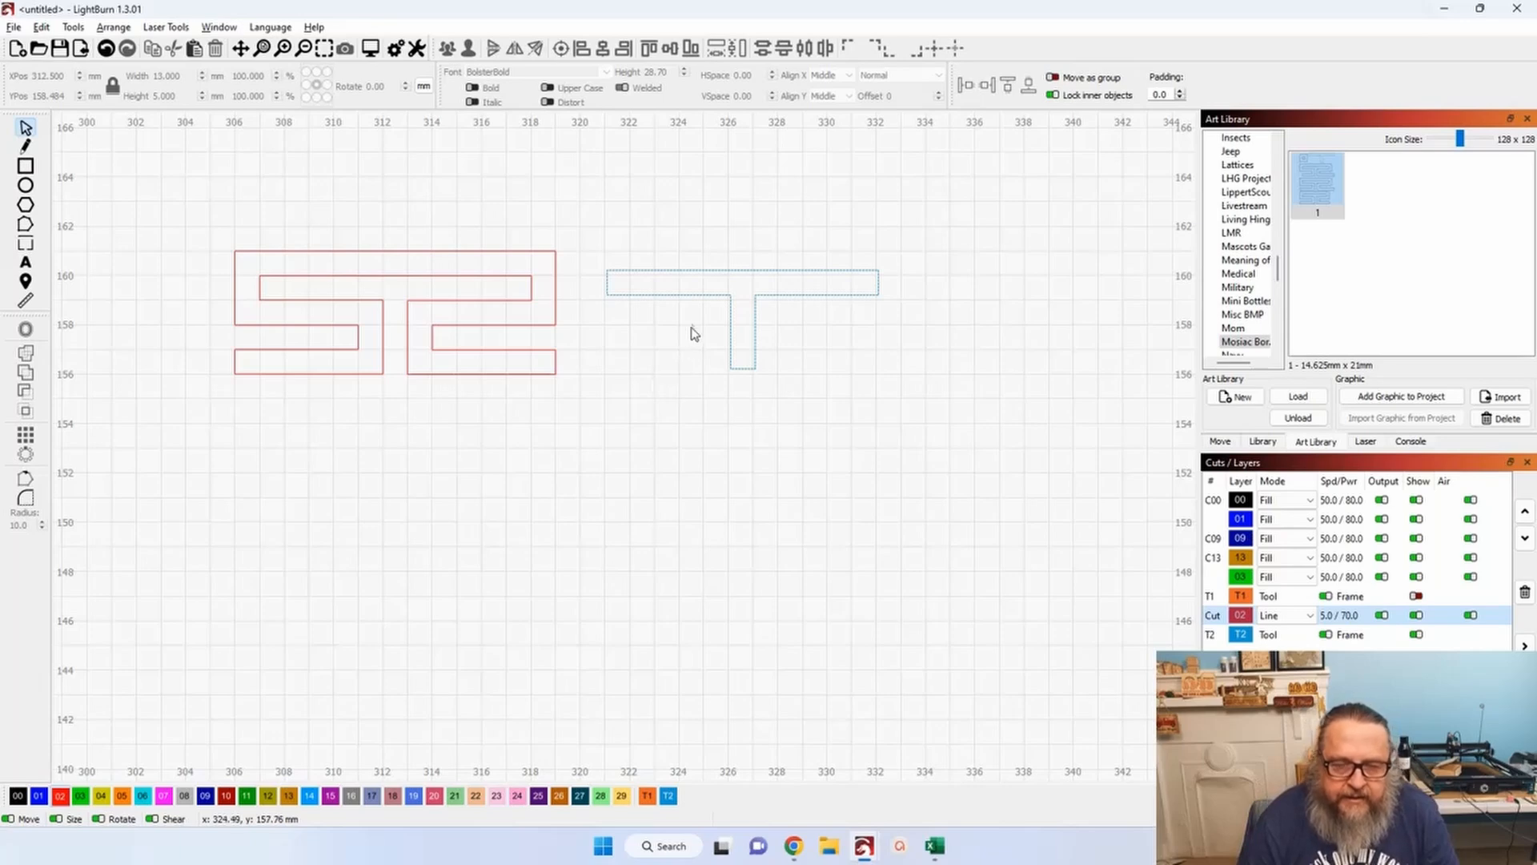
{"action": "left_click", "coordinate": [693, 296]}
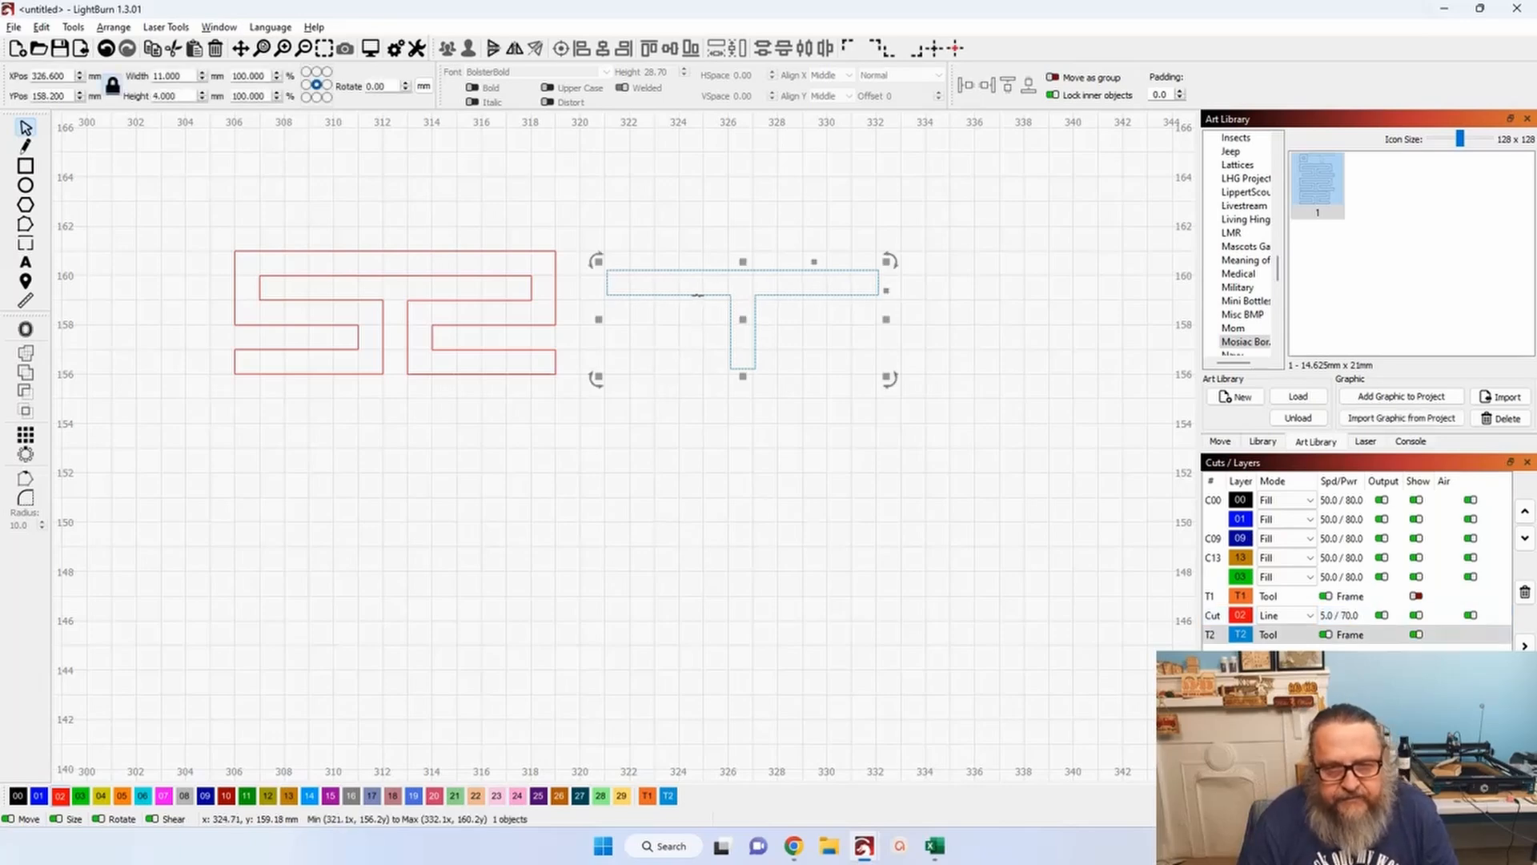
{"action": "left_click_drag", "start_coordinate": [744, 317], "coordinate": [376, 579]}
{"action": "left_click", "coordinate": [369, 432]}
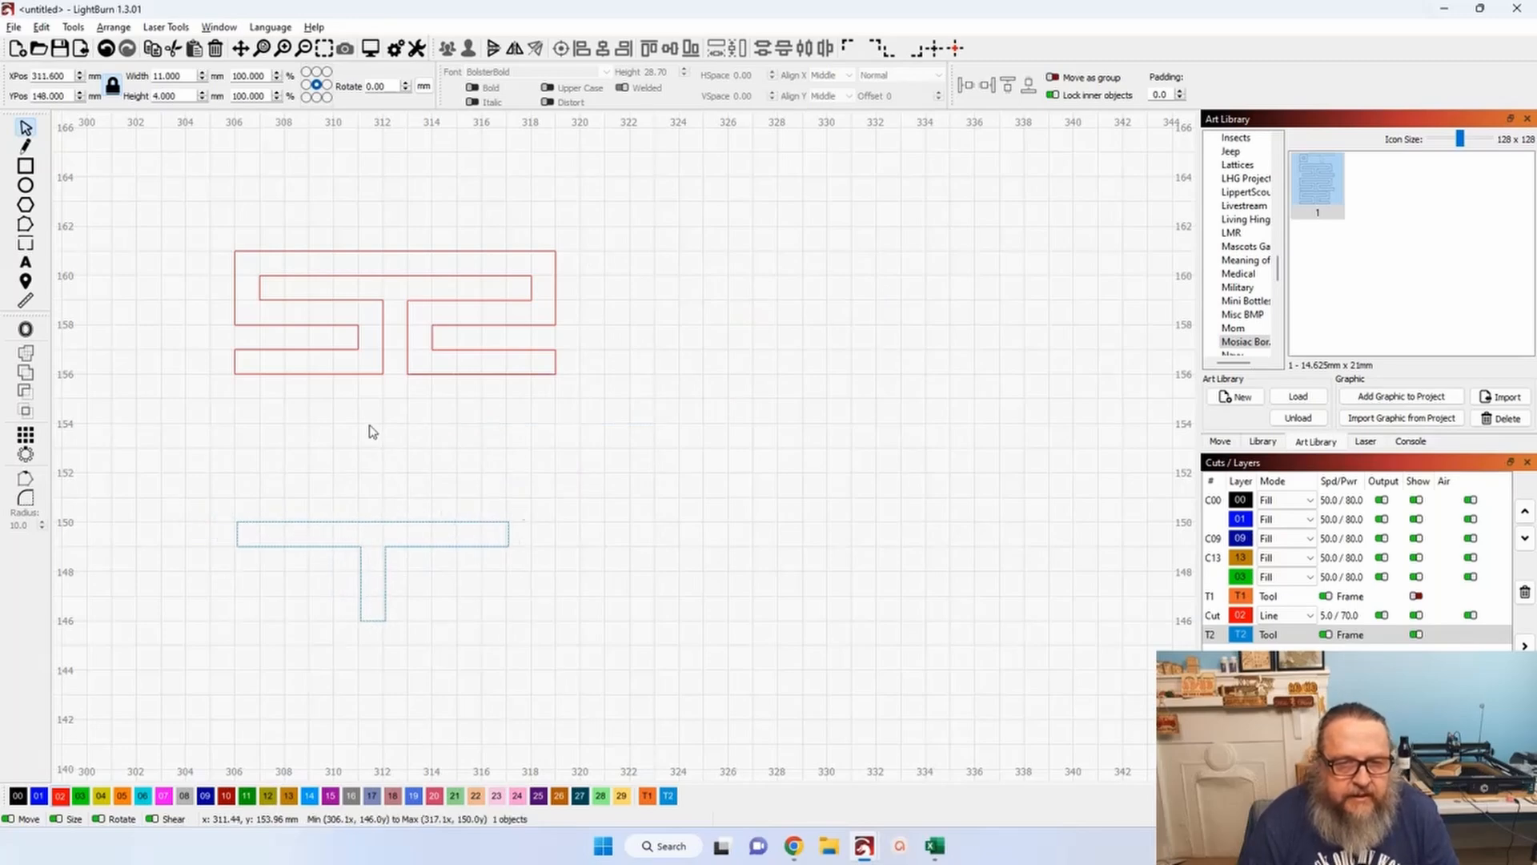
Select the red key pattern and set the Cut layer to Fill mode.
{"action": "left_click", "coordinate": [349, 359]}
{"action": "left_click", "coordinate": [1285, 615]}
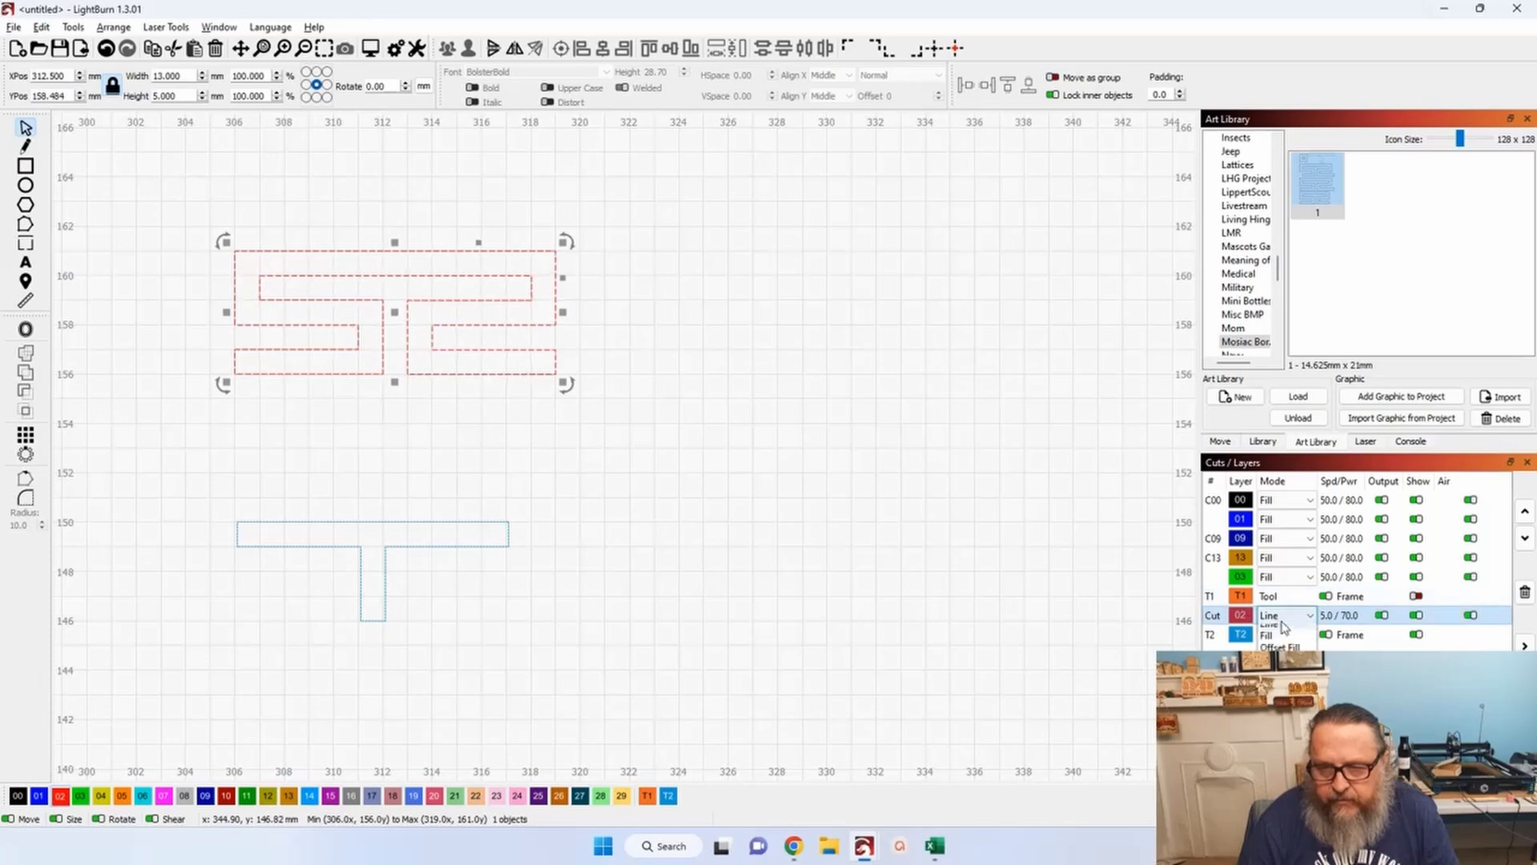
{"action": "left_click", "coordinate": [1291, 644]}
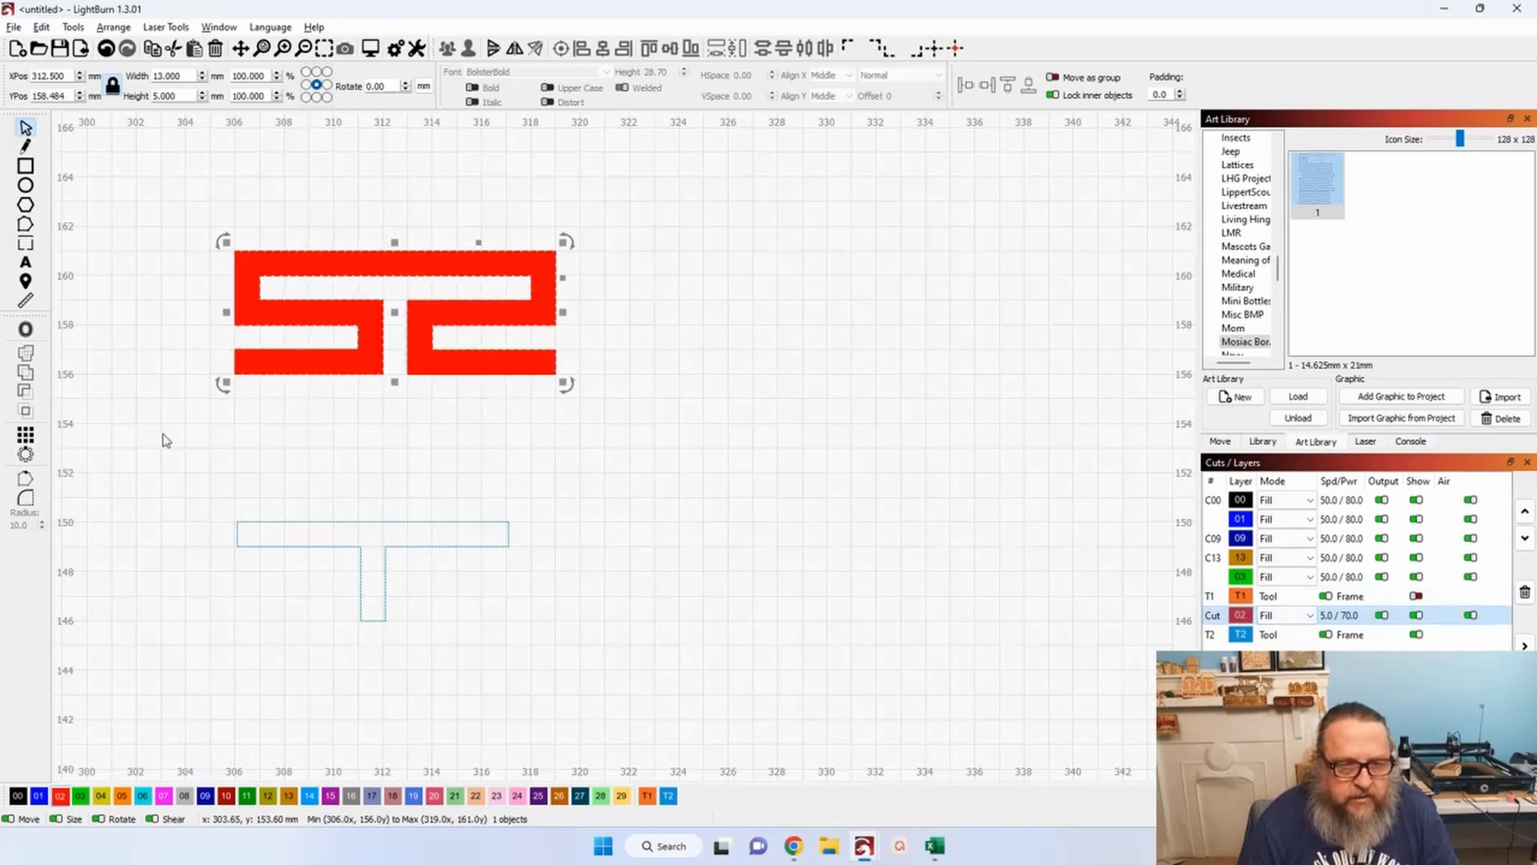
Create a grid array of the key with 2 columns and 1 mm X spacing between edges, with horizontal reverse direction off.
{"action": "left_click", "coordinate": [26, 436]}
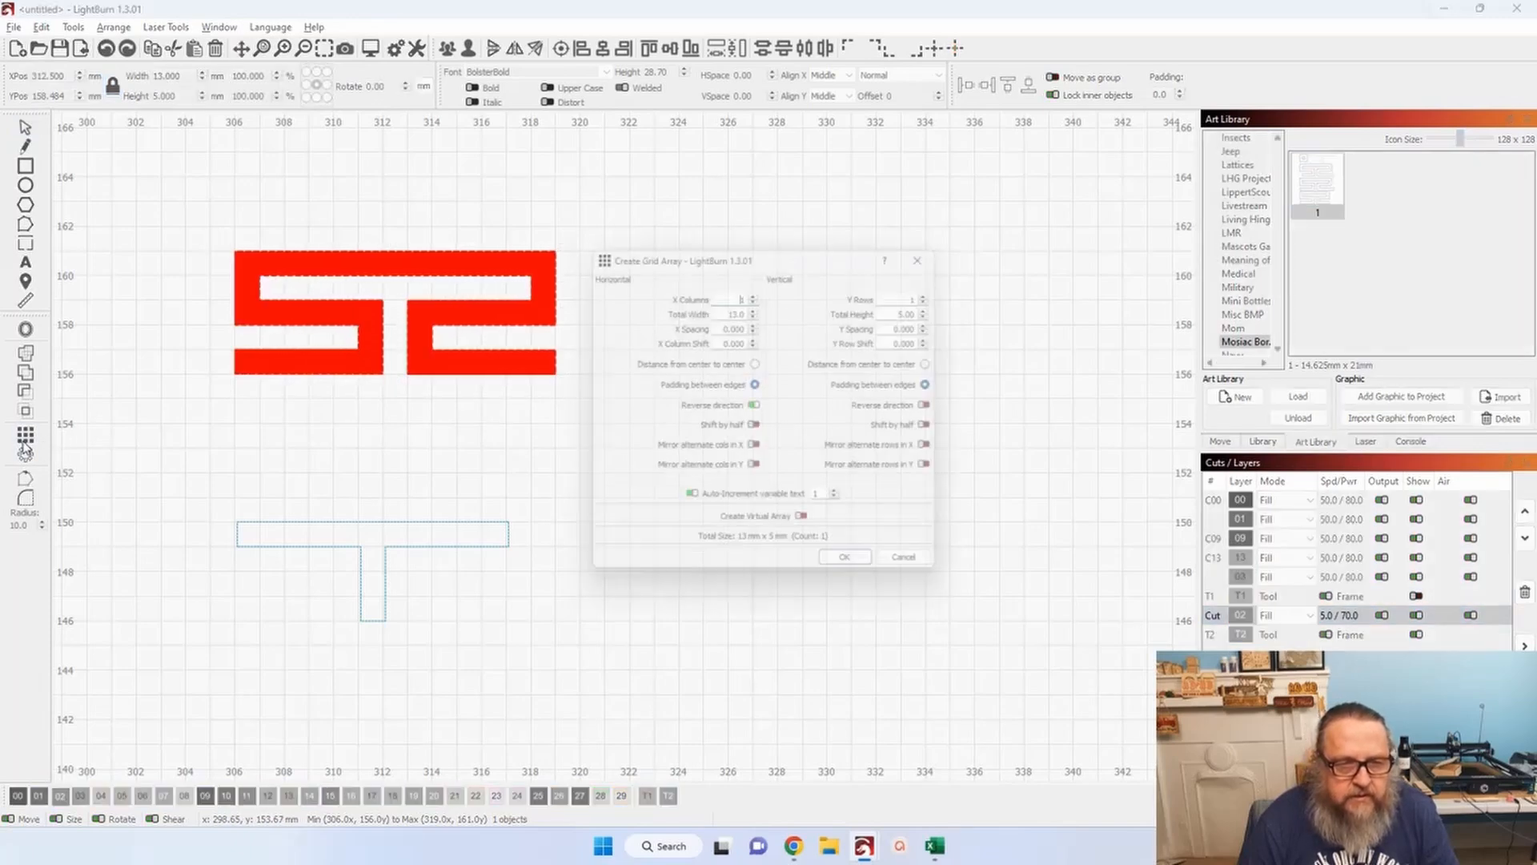
{"action": "left_click_drag", "start_coordinate": [714, 249], "coordinate": [693, 426]}
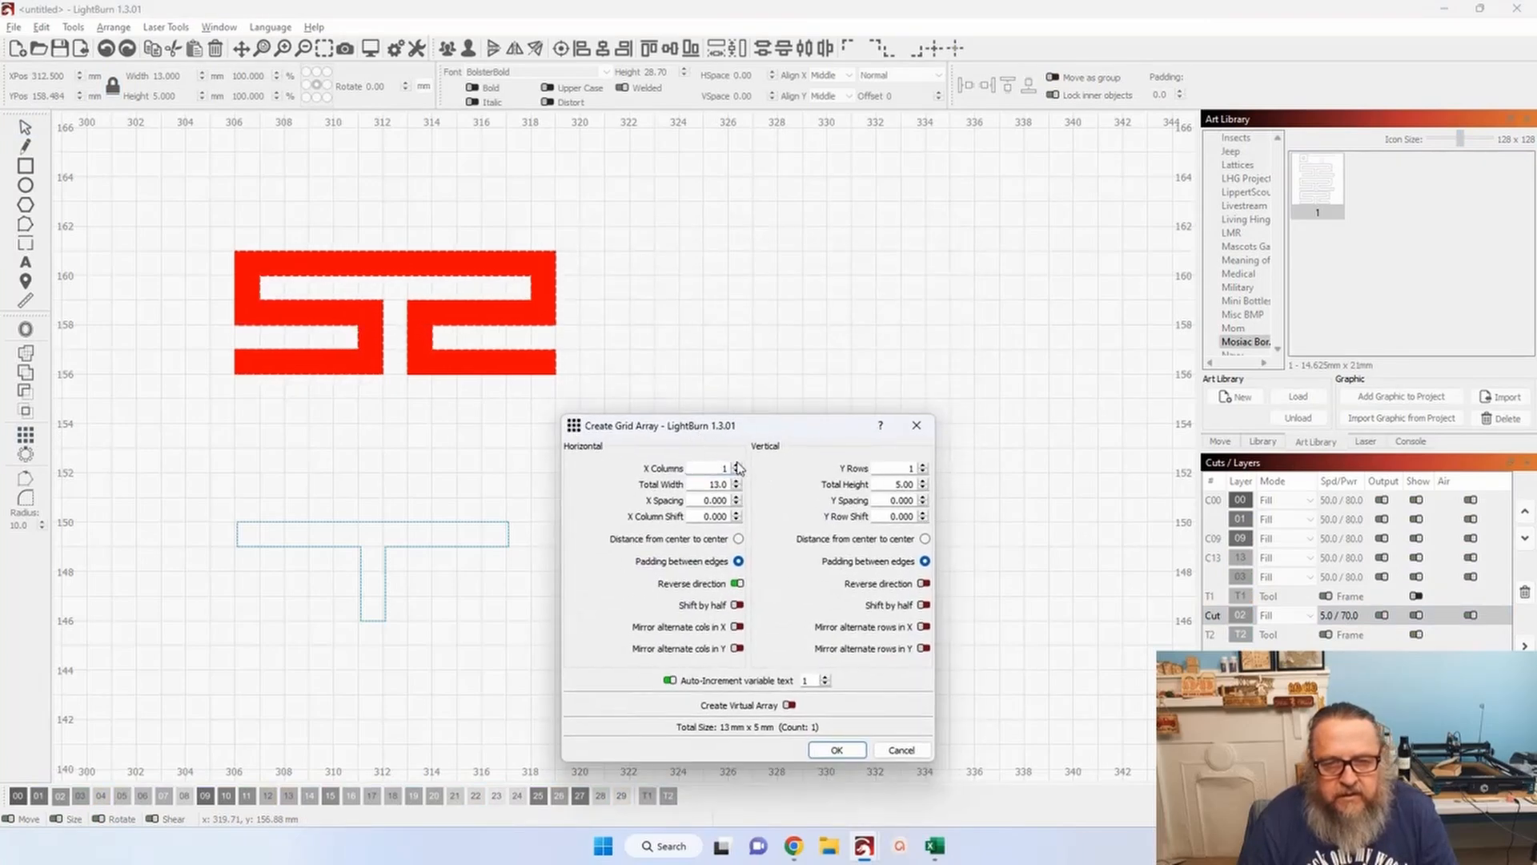
{"action": "left_click", "coordinate": [735, 464]}
{"action": "left_click", "coordinate": [738, 584]}
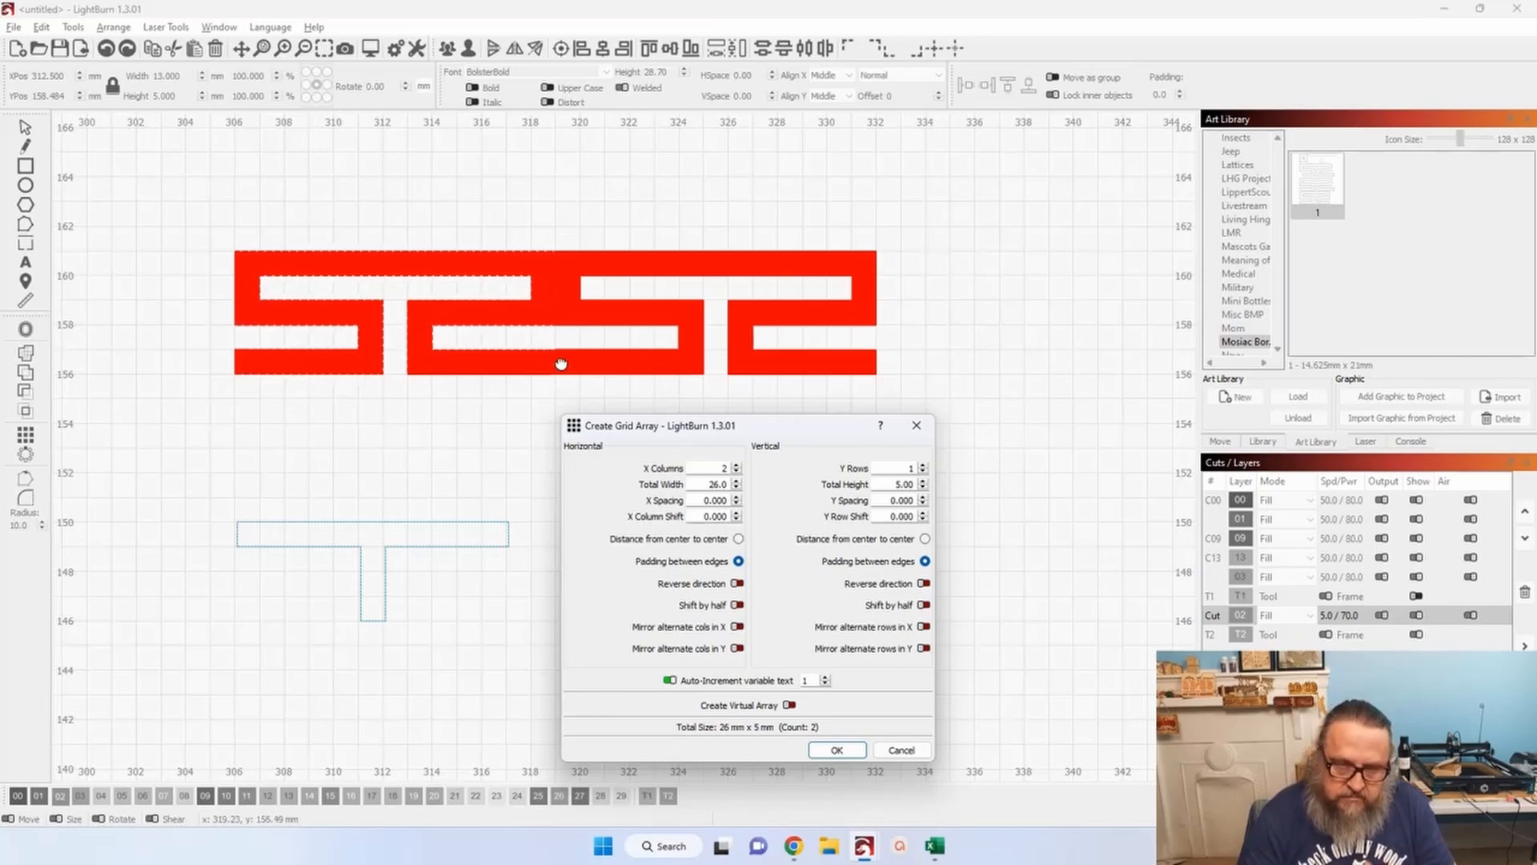
{"action": "double_click", "coordinate": [712, 500]}
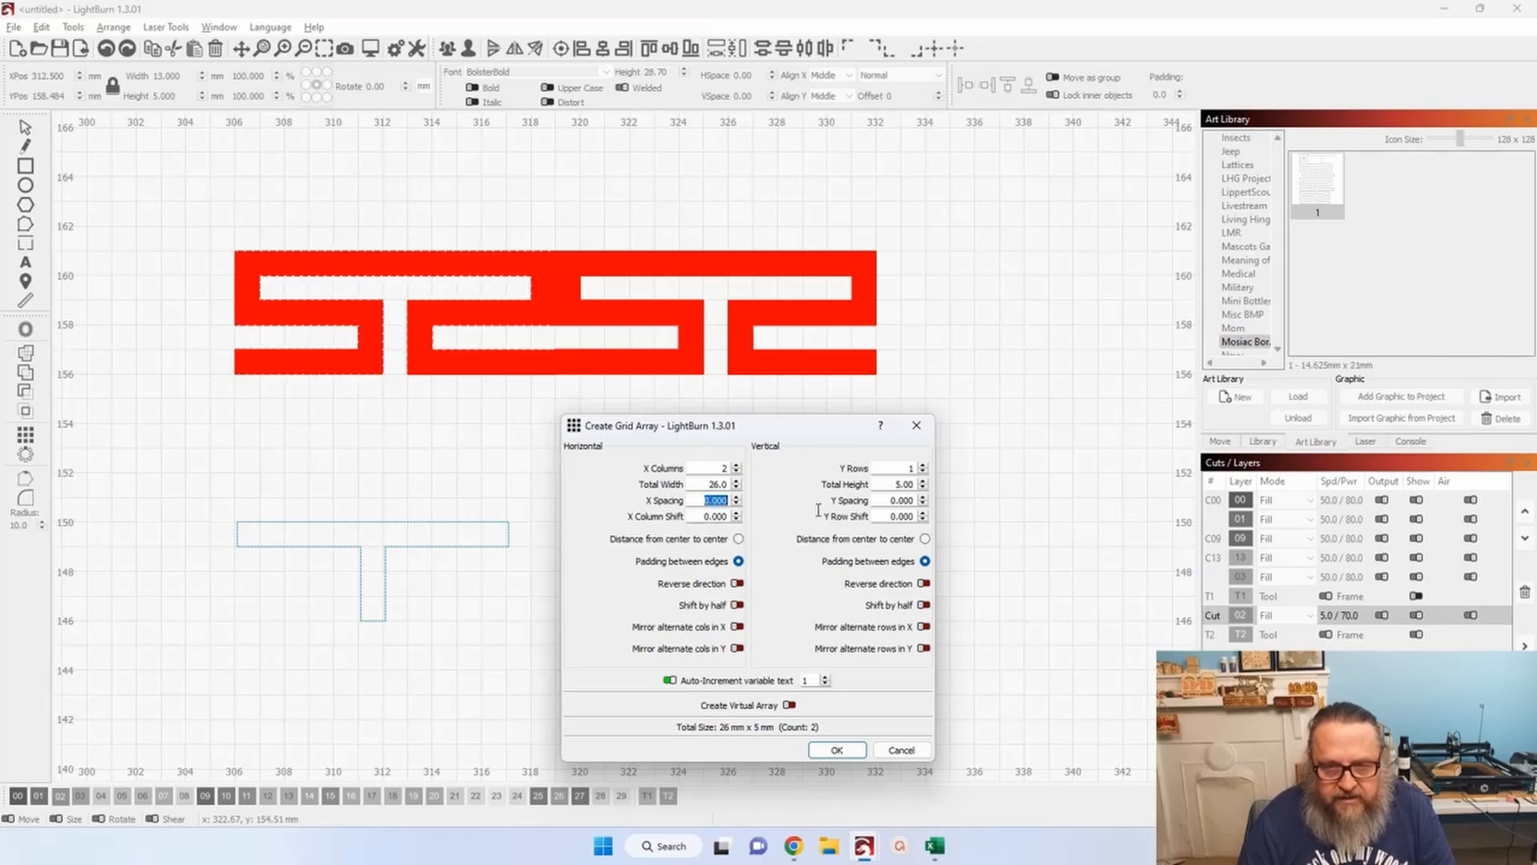
{"action": "type", "text": "1"}
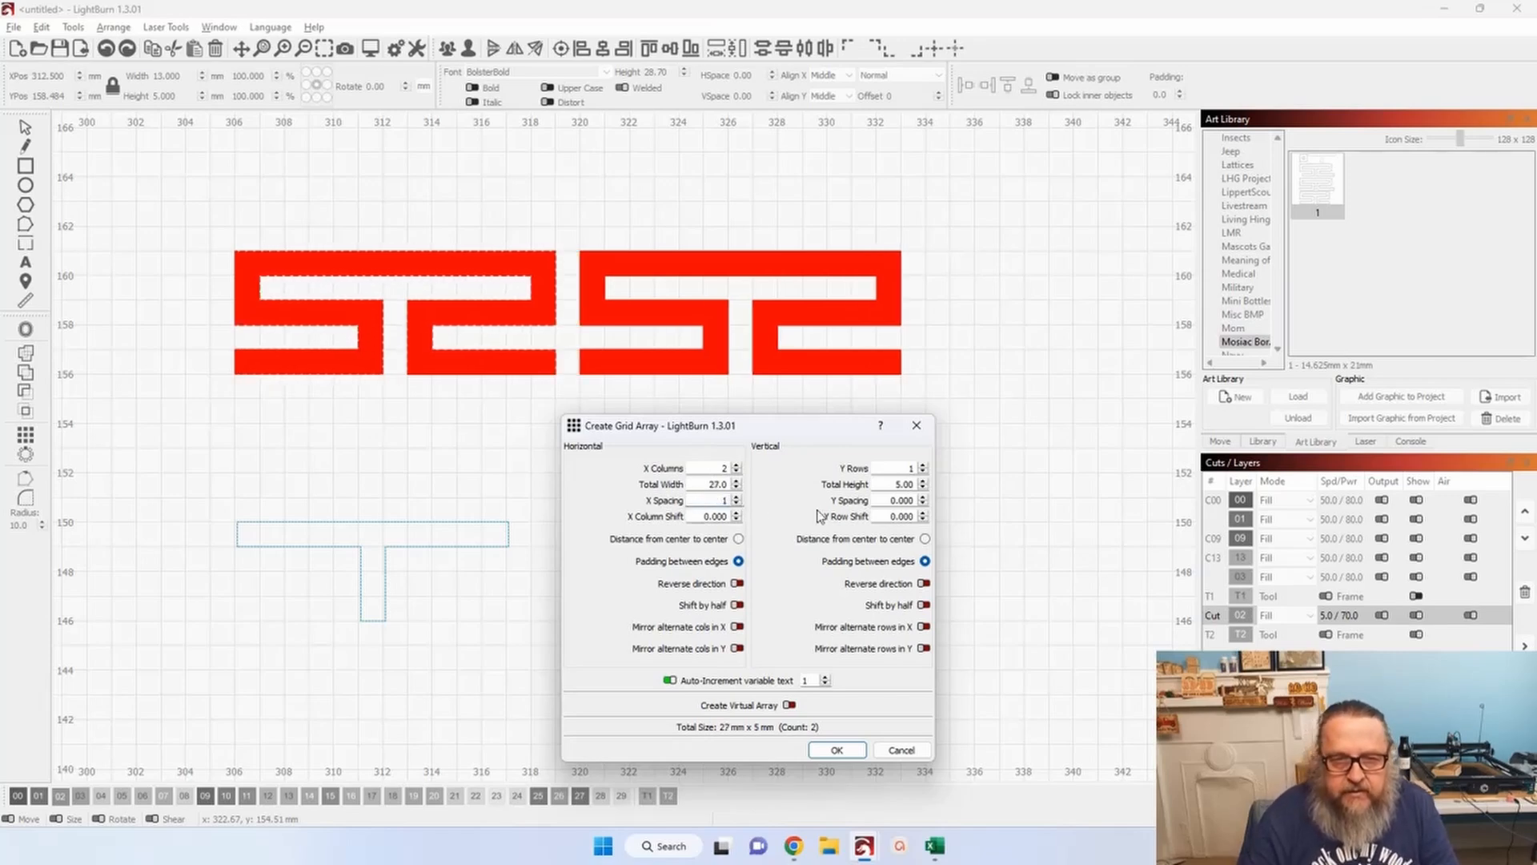
{"action": "left_click", "coordinate": [847, 755]}
{"action": "left_click", "coordinate": [830, 623]}
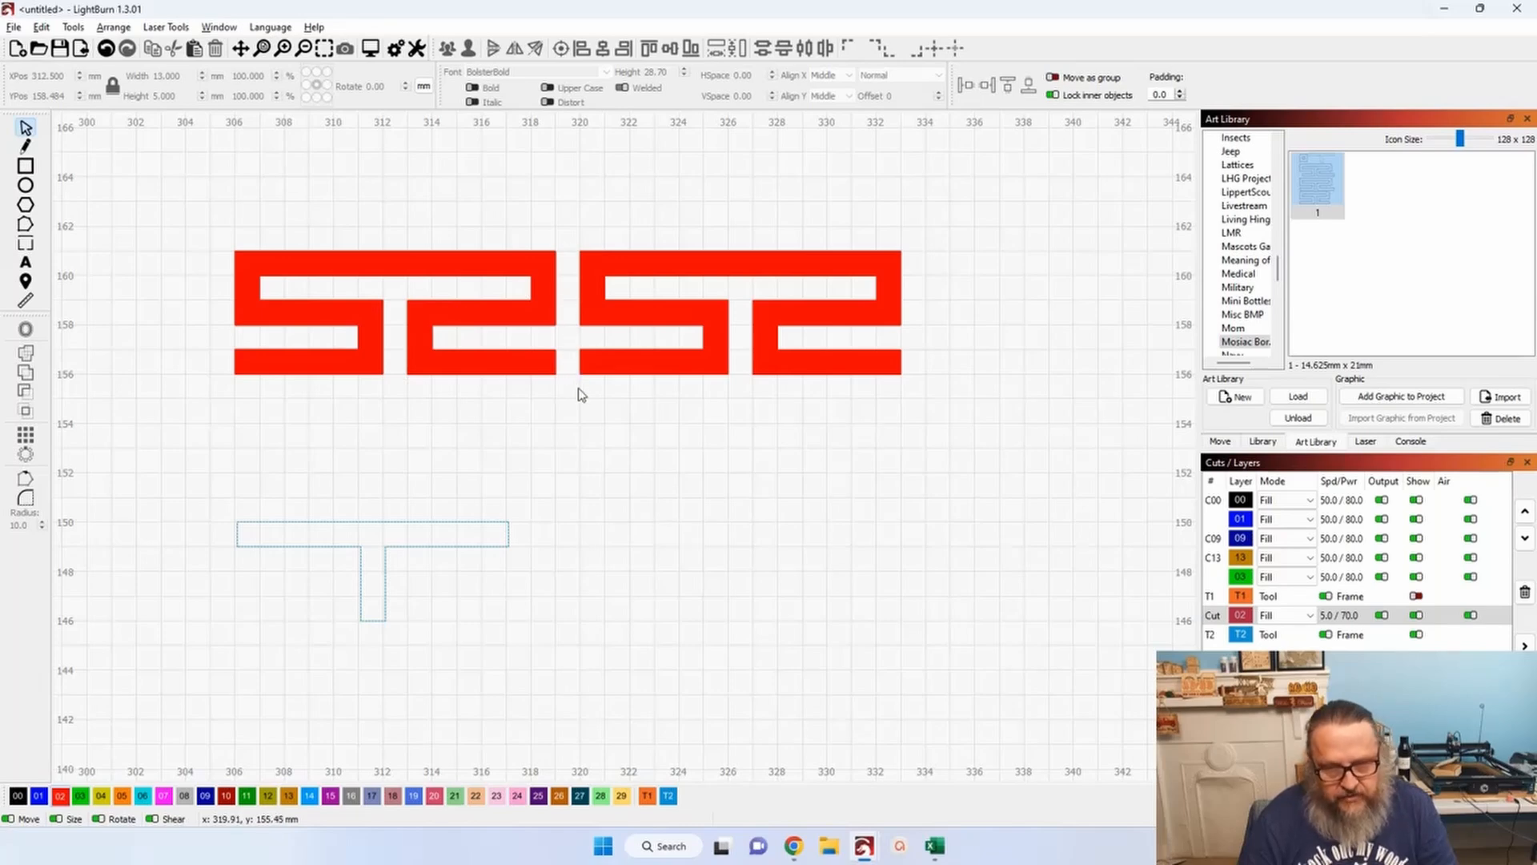
Select the original key and set the Cut layer back to Line mode.
{"action": "left_click", "coordinate": [552, 373]}
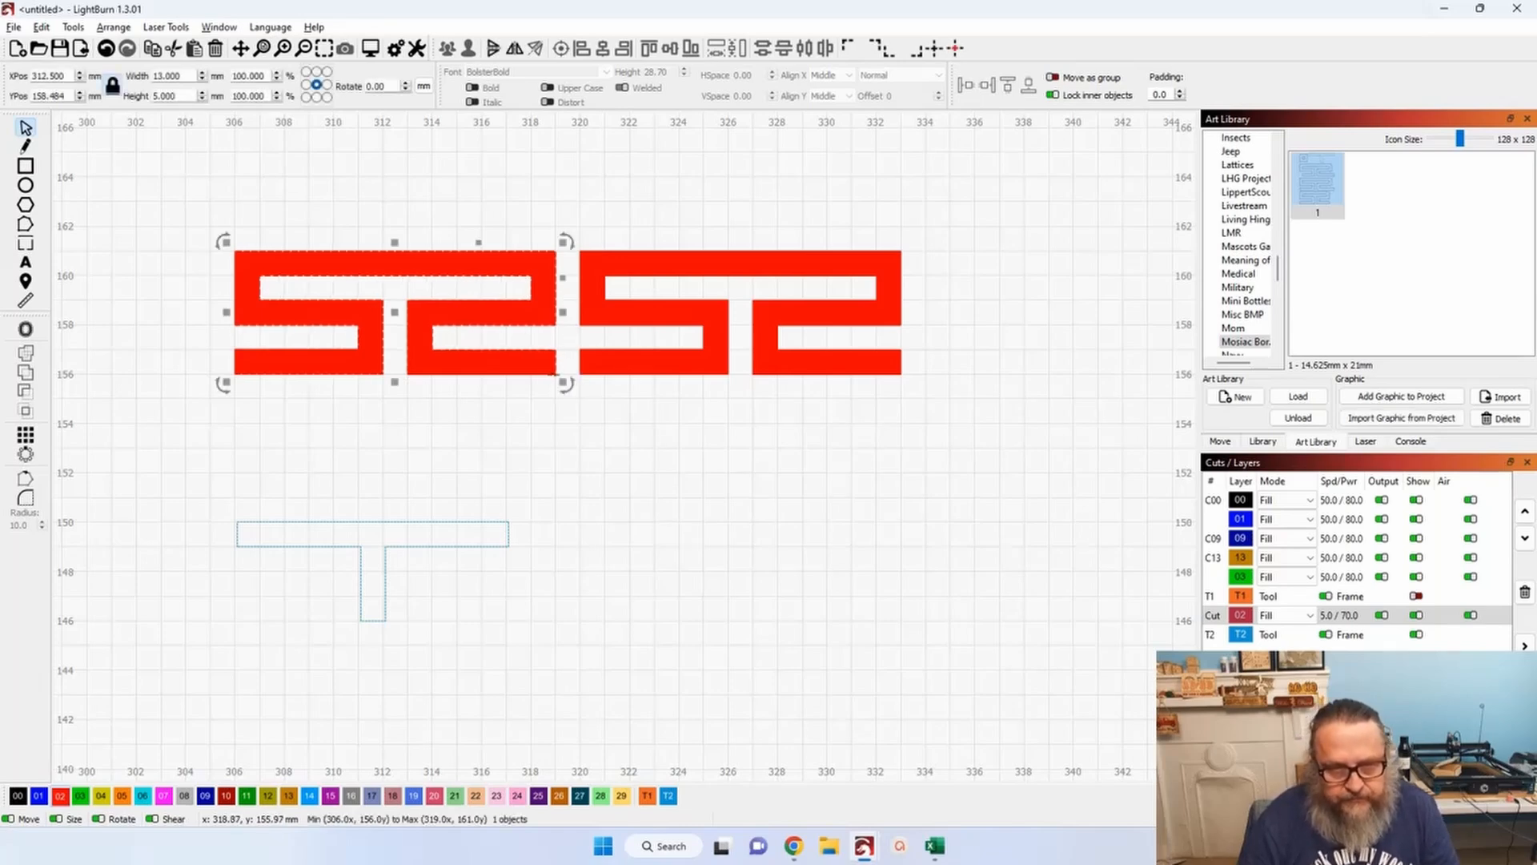
{"action": "left_click", "coordinate": [1272, 616]}
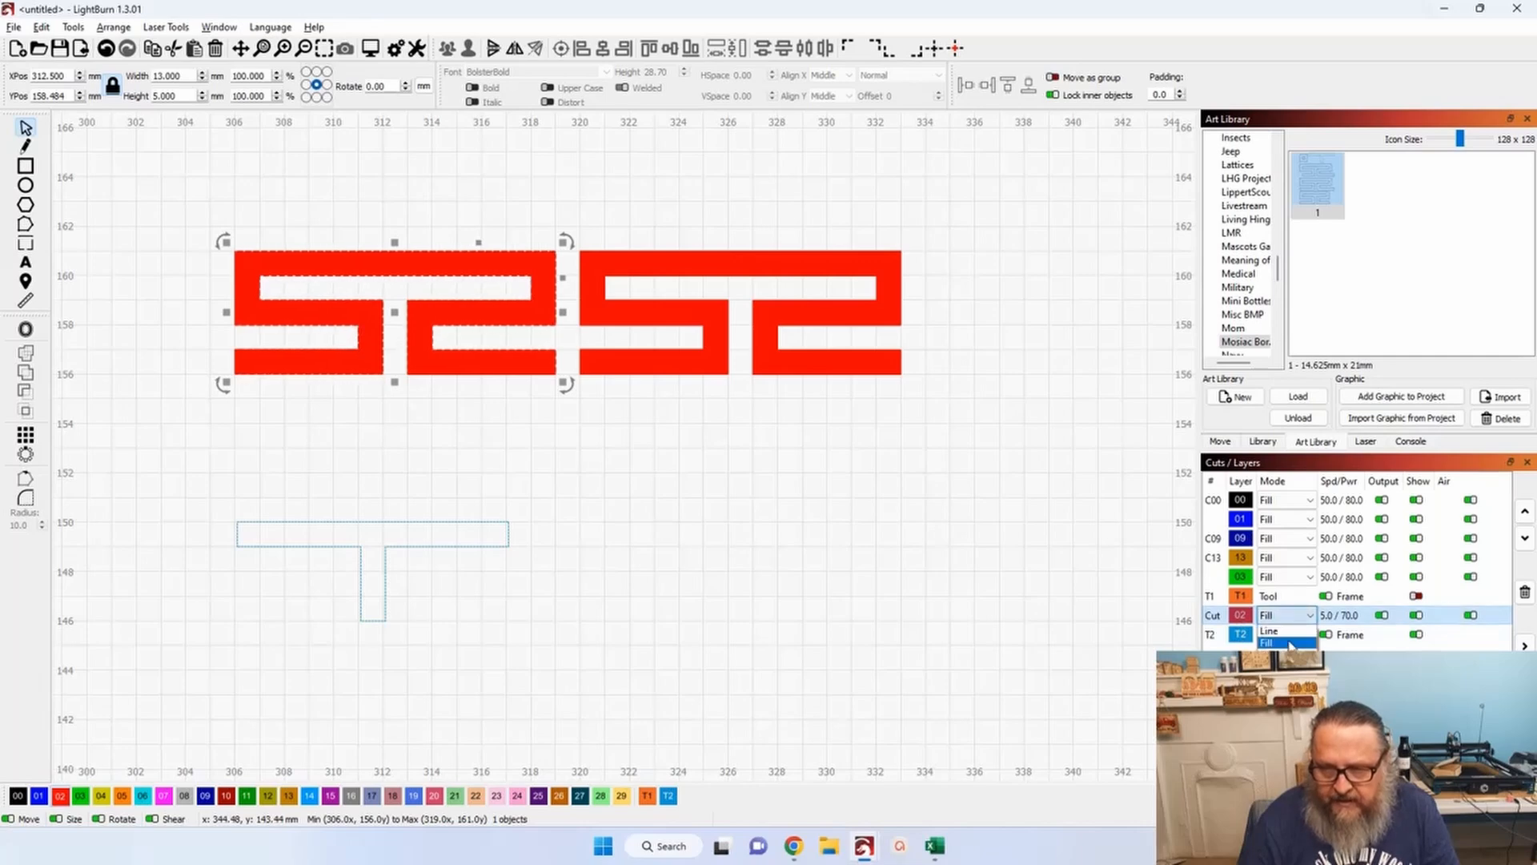
{"action": "left_click", "coordinate": [1269, 621]}
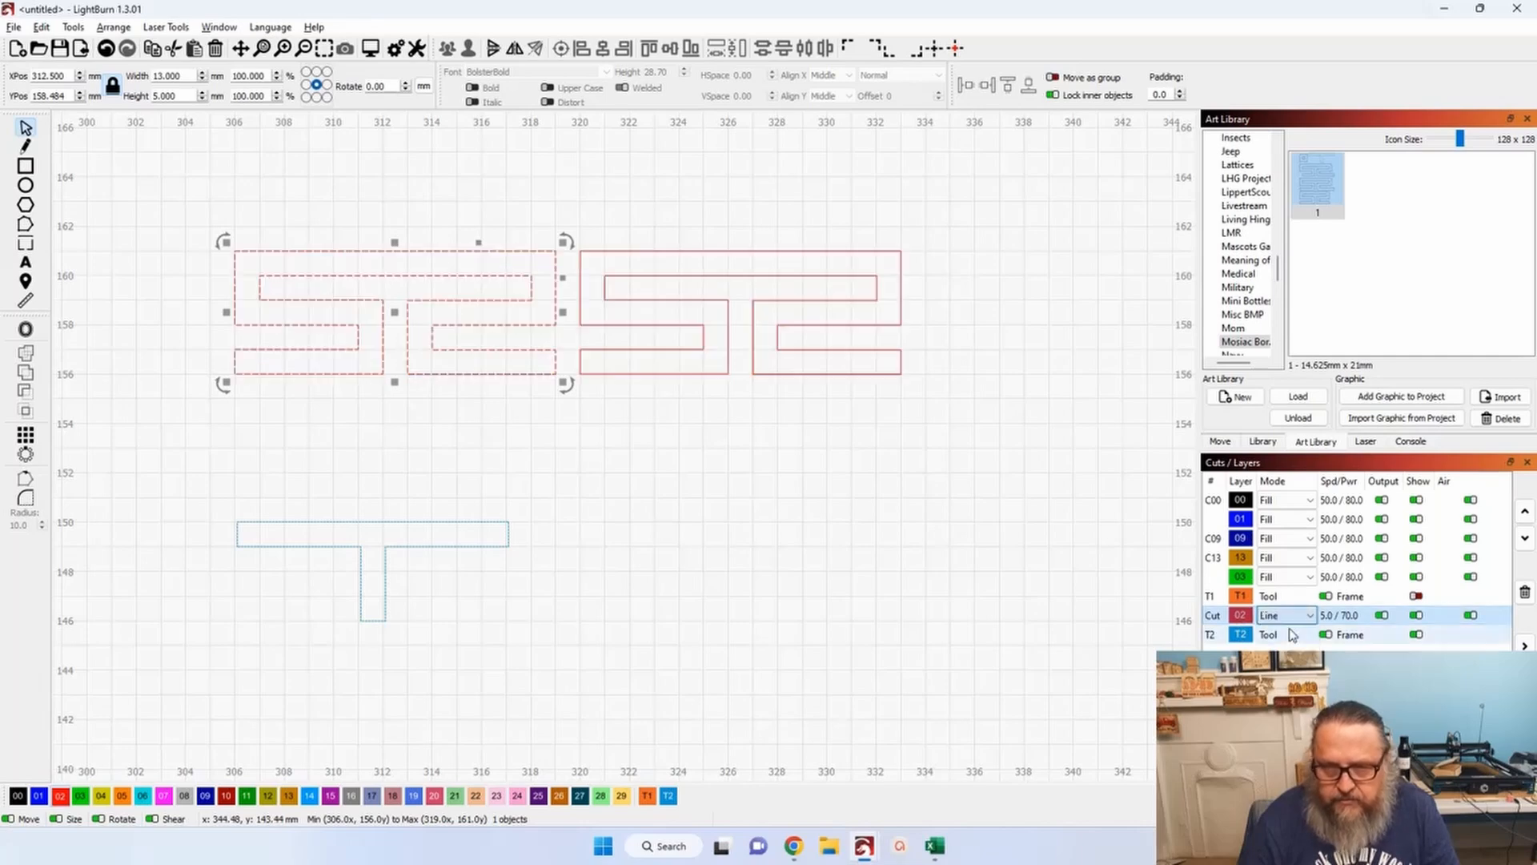
Extend the end of the first key's lower-right arm to X 320, and delete the second key.
{"action": "left_click", "coordinate": [26, 226]}
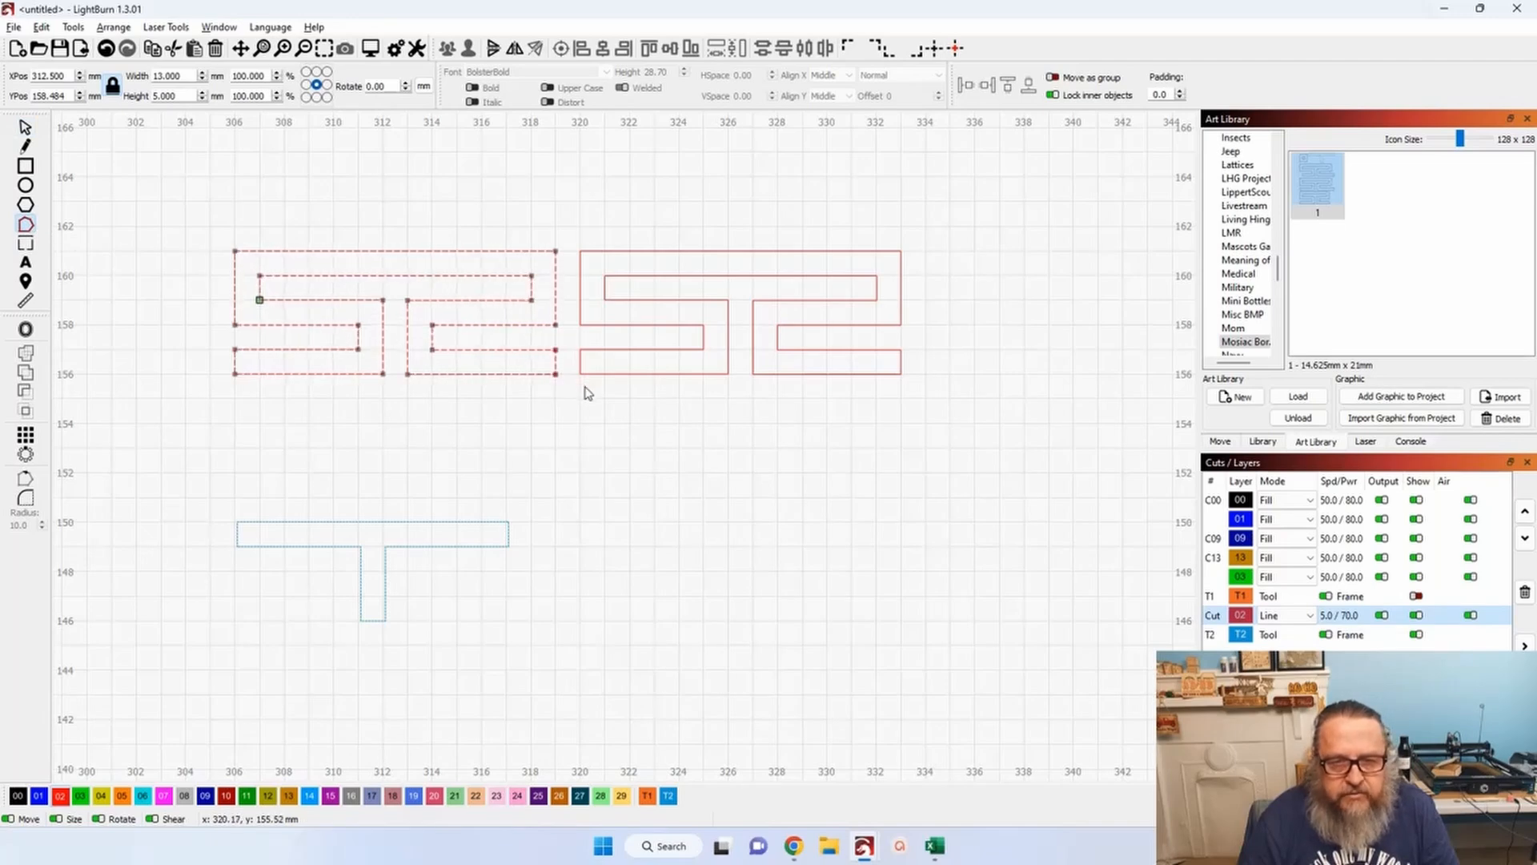
{"action": "scroll", "coordinate": [565, 384], "scroll_direction": "up", "scroll_amount": 5}
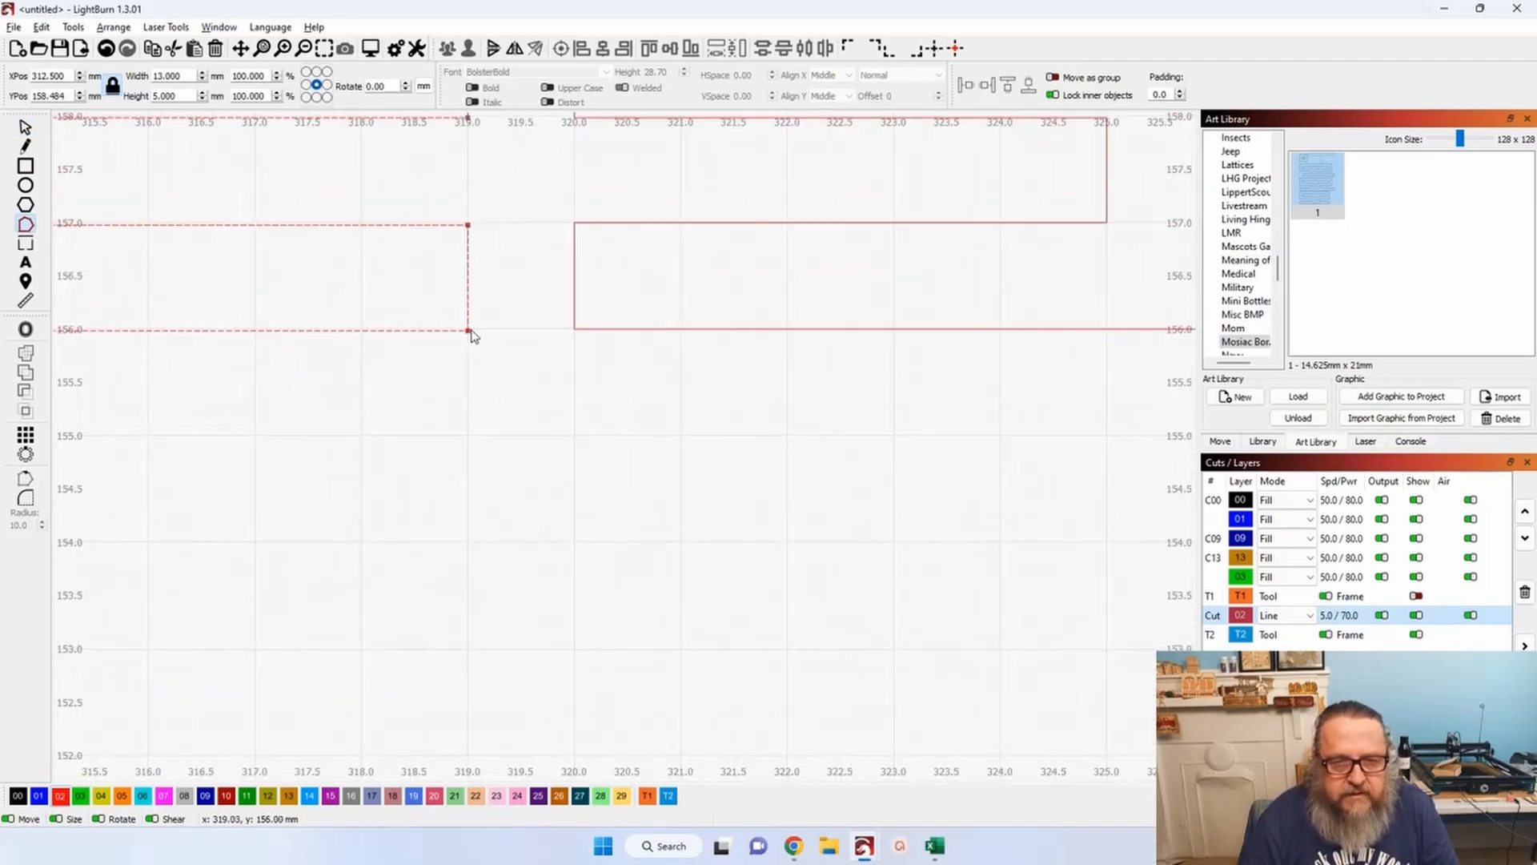
{"action": "left_click_drag", "start_coordinate": [468, 330], "coordinate": [573, 338]}
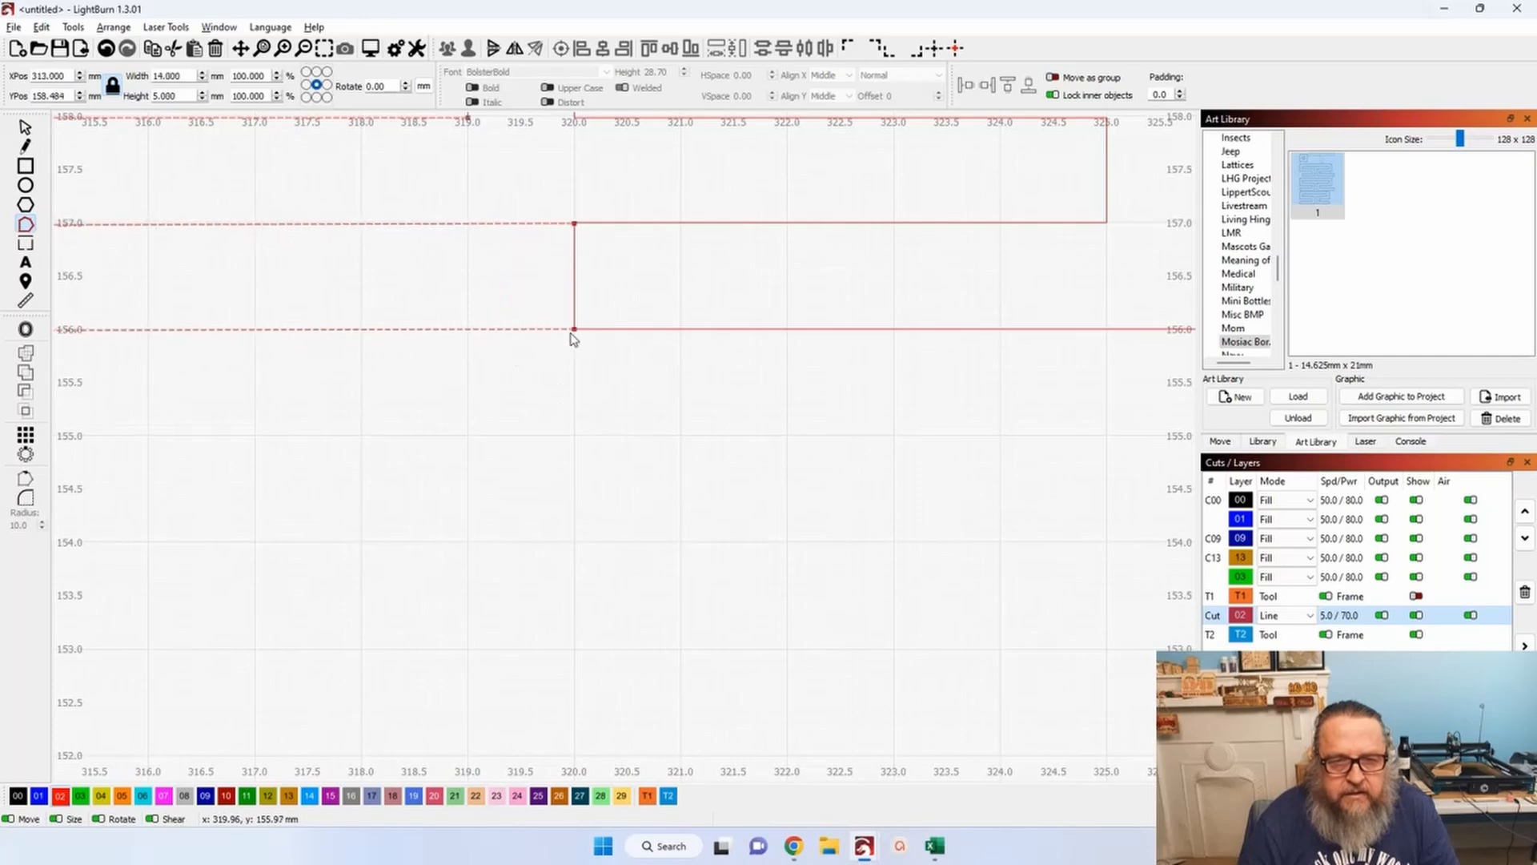
{"action": "scroll", "coordinate": [573, 337], "scroll_direction": "down", "scroll_amount": 4}
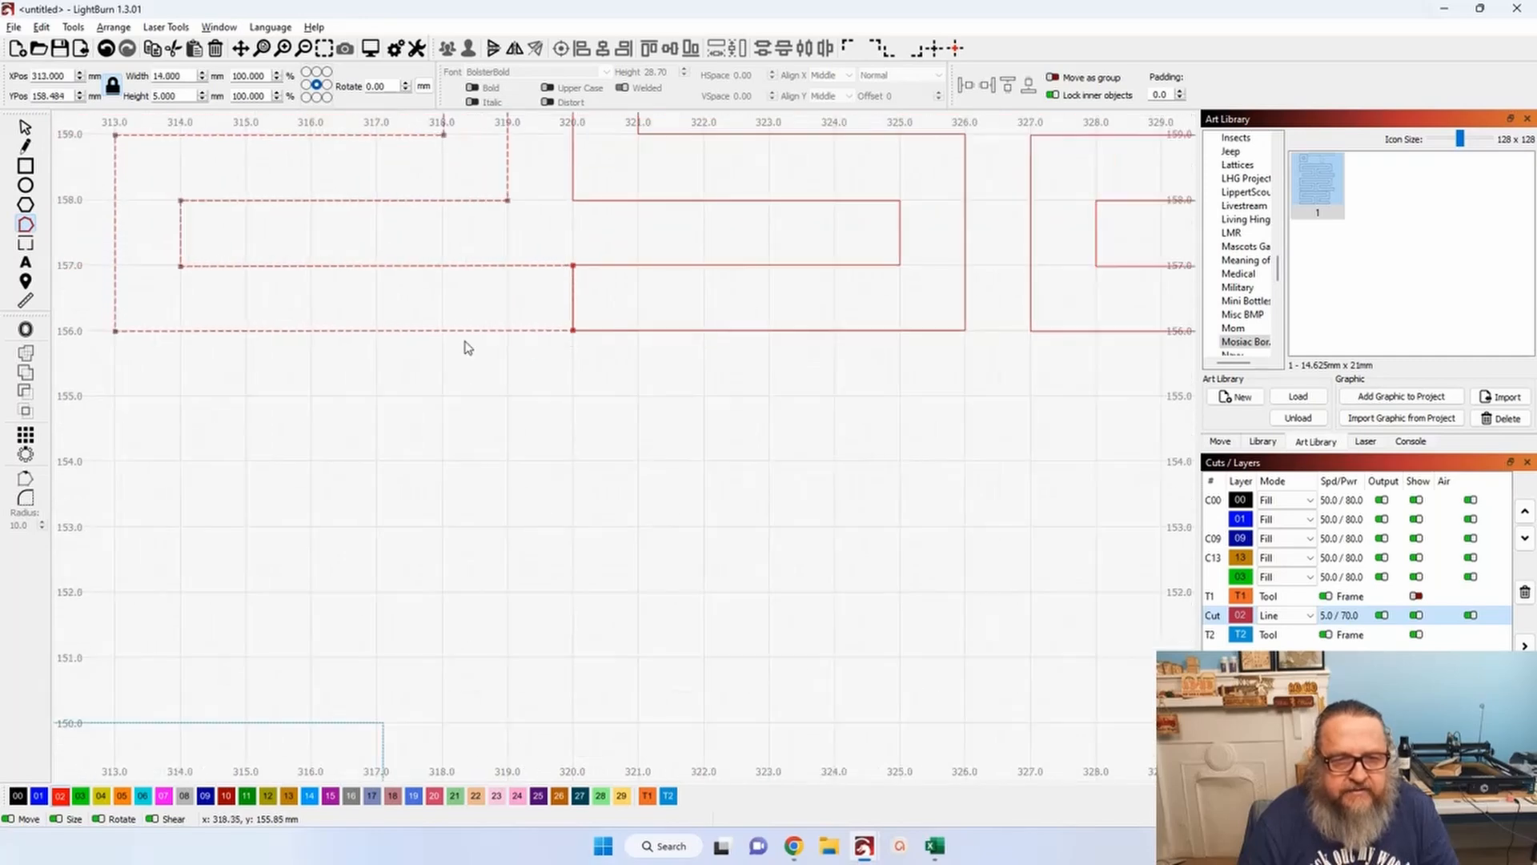
{"action": "left_click", "coordinate": [24, 127]}
{"action": "left_click", "coordinate": [308, 467]}
{"action": "scroll", "coordinate": [415, 501], "scroll_direction": "down", "scroll_amount": 4}
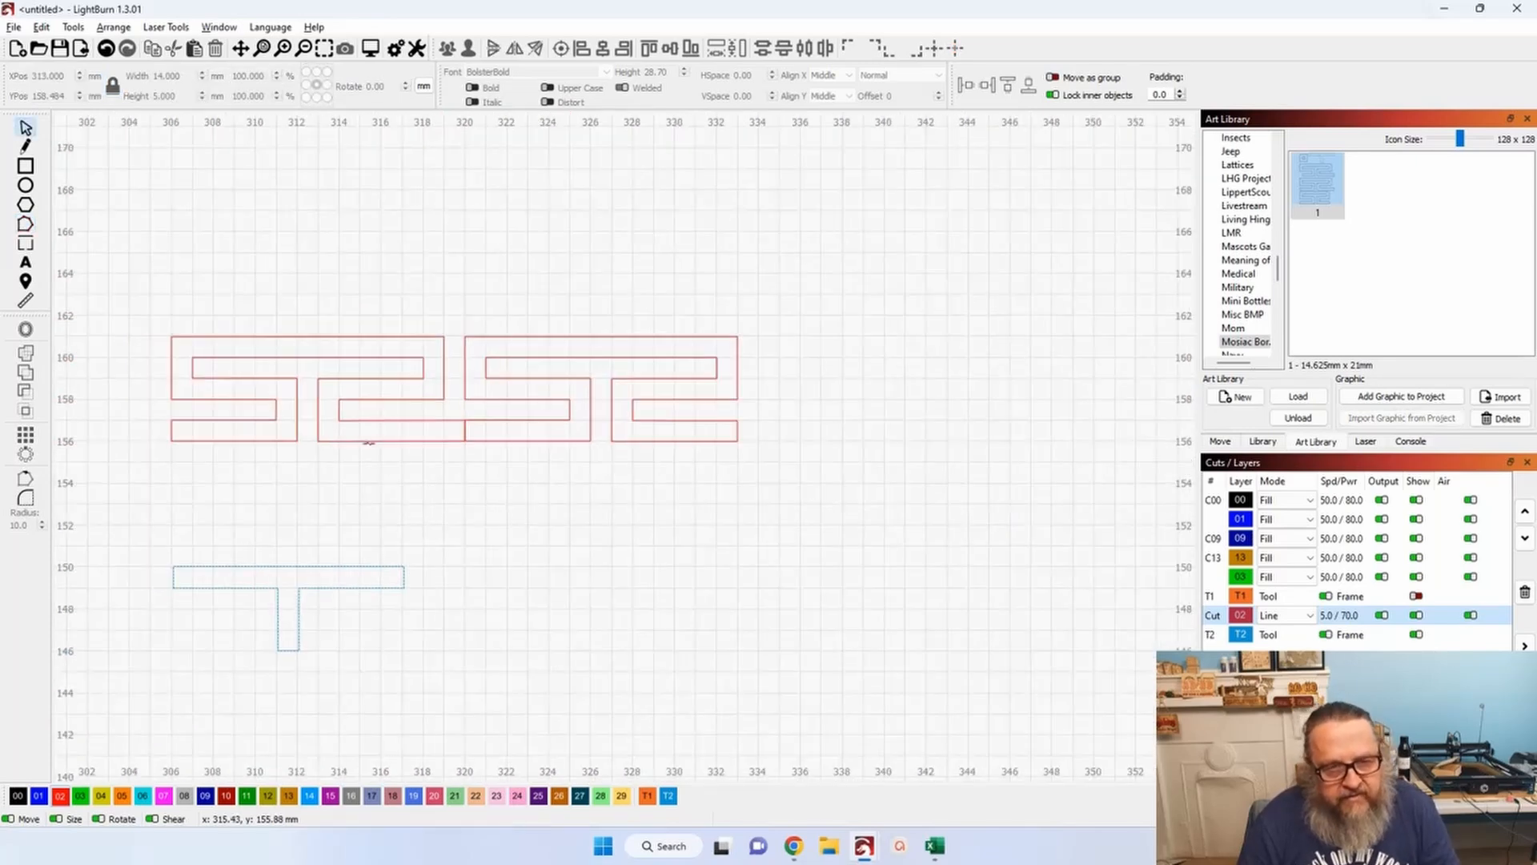
{"action": "left_click", "coordinate": [553, 440]}
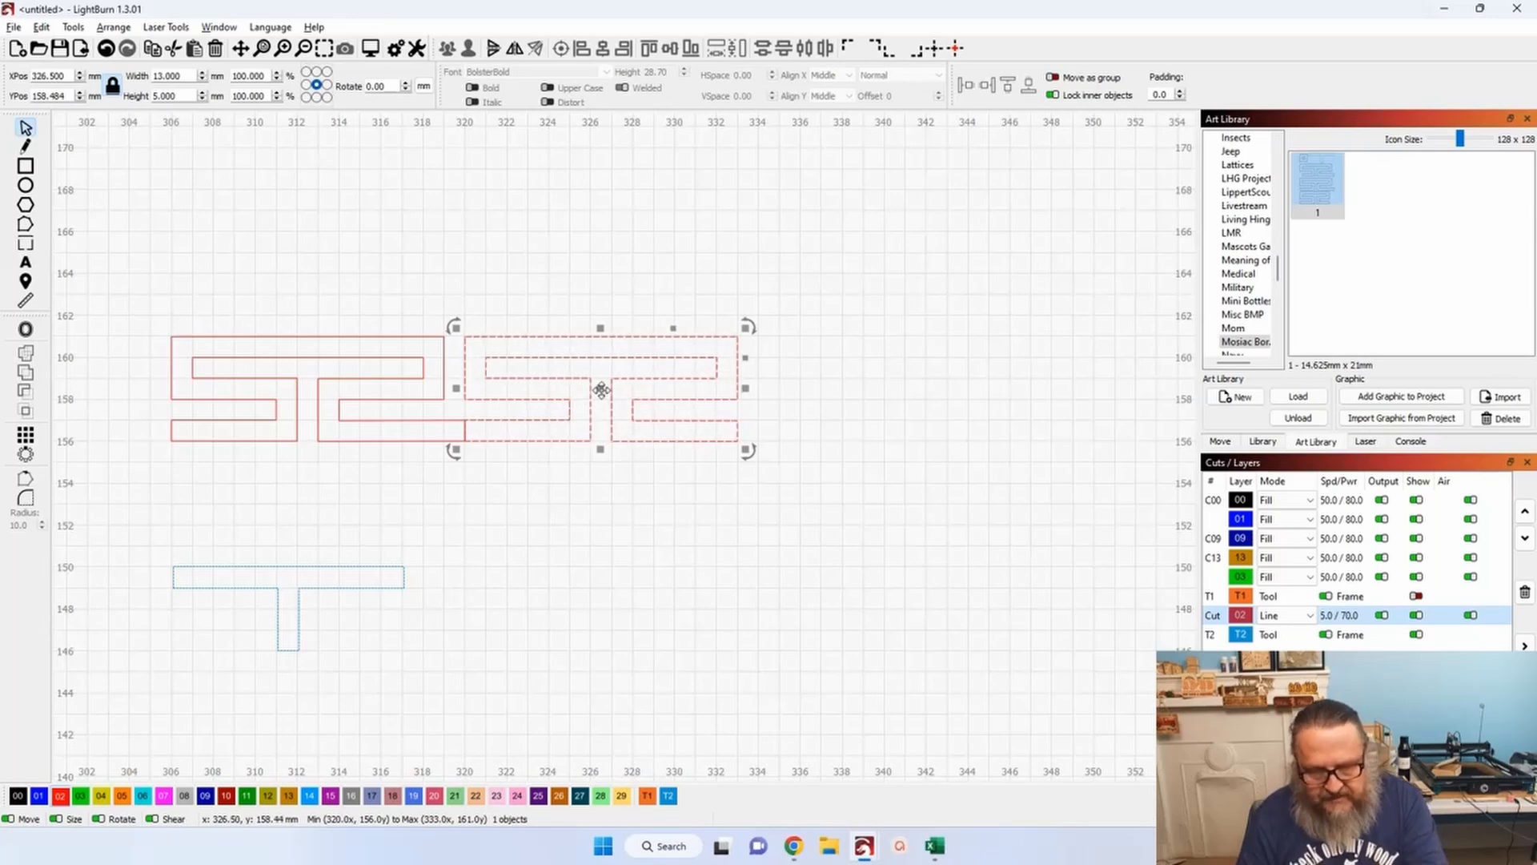
{"action": "key", "text": "Delete"}
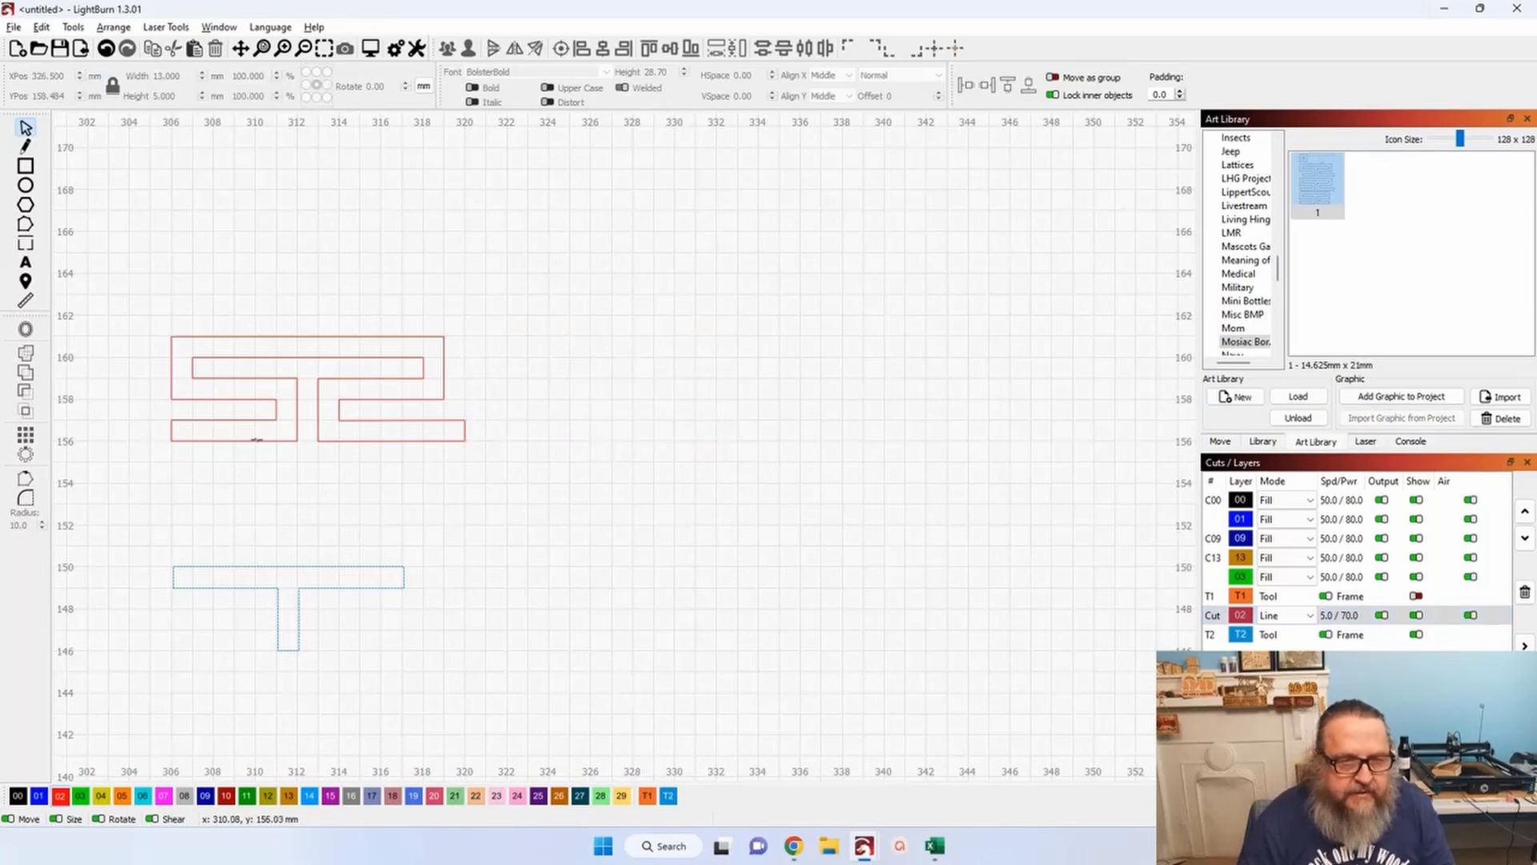
Place a duplicate of the key 7 mm above the original and assign it to the T2 tool layer.
{"action": "left_click", "coordinate": [267, 440]}
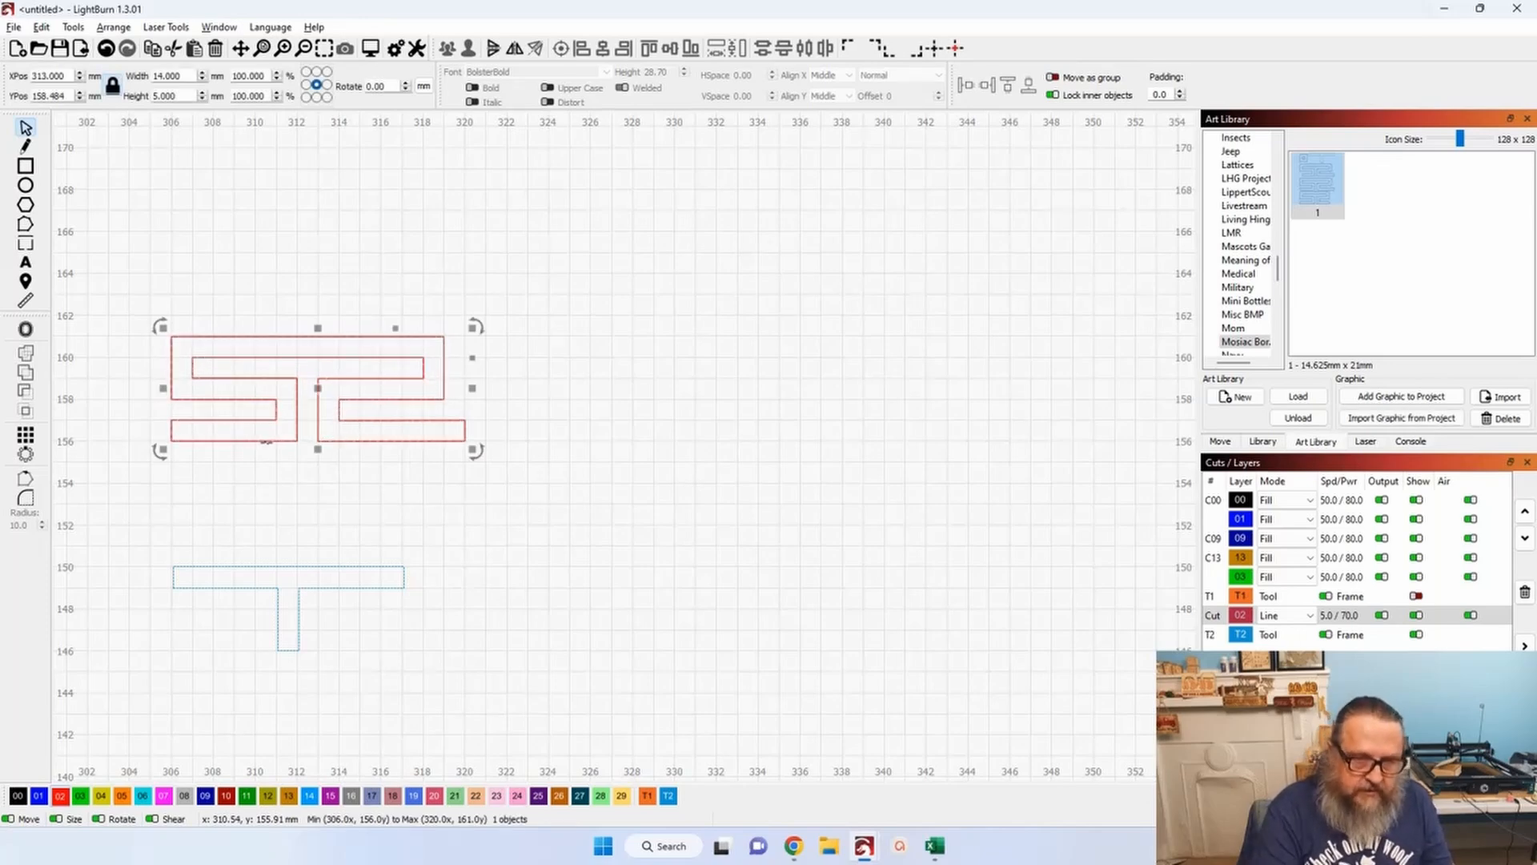
{"action": "key", "text": "ctrl+d"}
{"action": "key", "text": "Up"}
{"action": "key", "text": "Up"}
{"action": "key", "text": "Up"}
{"action": "key", "text": "Up"}
{"action": "key", "text": "Up"}
{"action": "key", "text": "Up"}
{"action": "key", "text": "Up"}
{"action": "key", "text": "Up"}
{"action": "key", "text": "Up"}
{"action": "key", "text": "Up"}
{"action": "key", "text": "Up"}
{"action": "key", "text": "Up"}
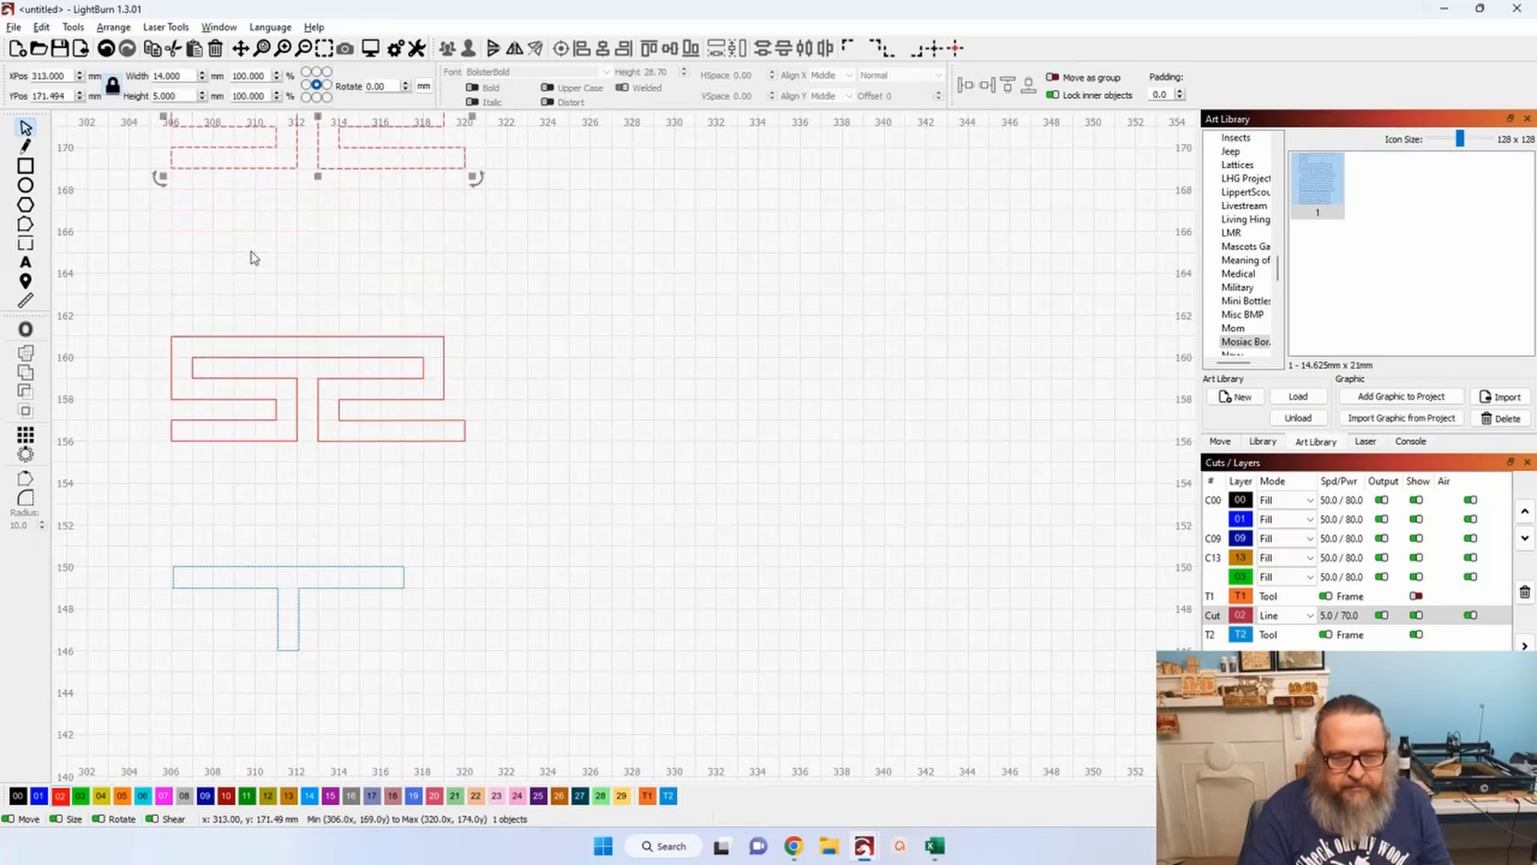
{"action": "key", "text": "Down"}
{"action": "key", "text": "Down"}
{"action": "key", "text": "Down"}
{"action": "key", "text": "Down"}
{"action": "key", "text": "Down"}
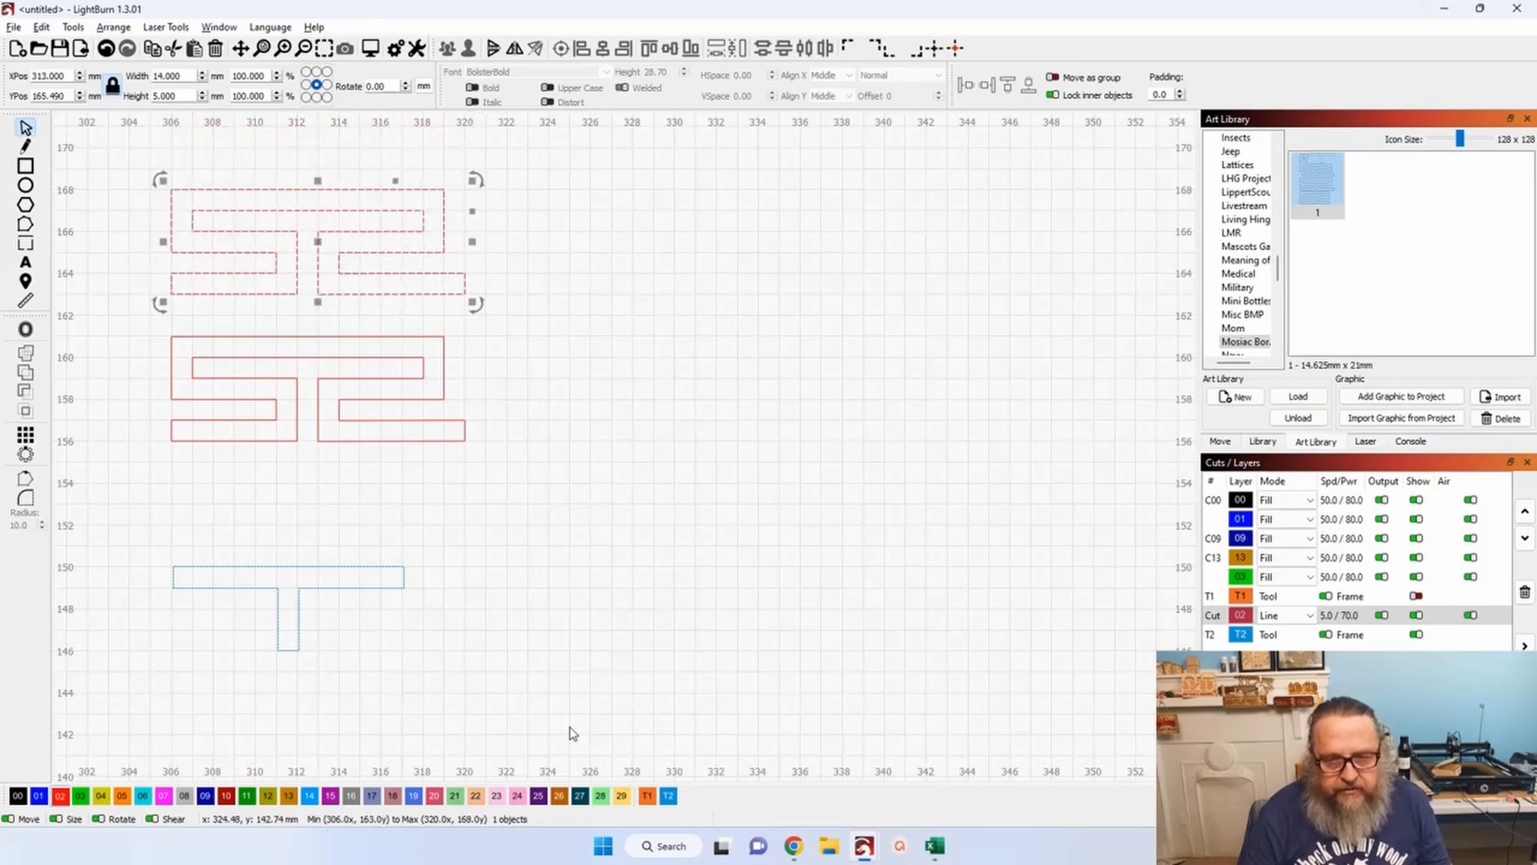
{"action": "left_click", "coordinate": [668, 797]}
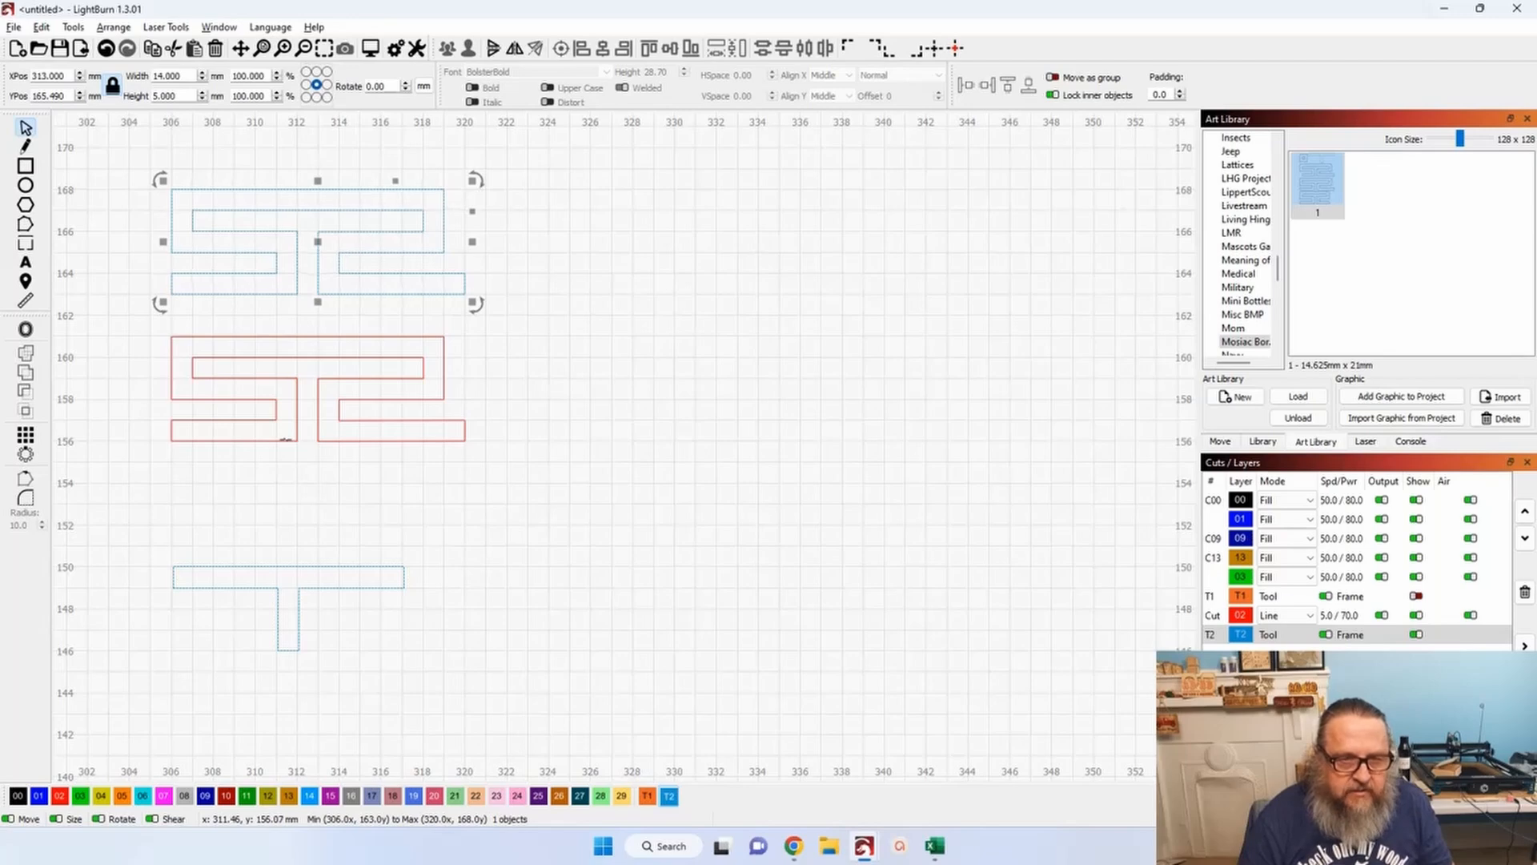
Set up a grid array of the red key with 2 columns and 0 X spacing between edges.
{"action": "left_click", "coordinate": [286, 439]}
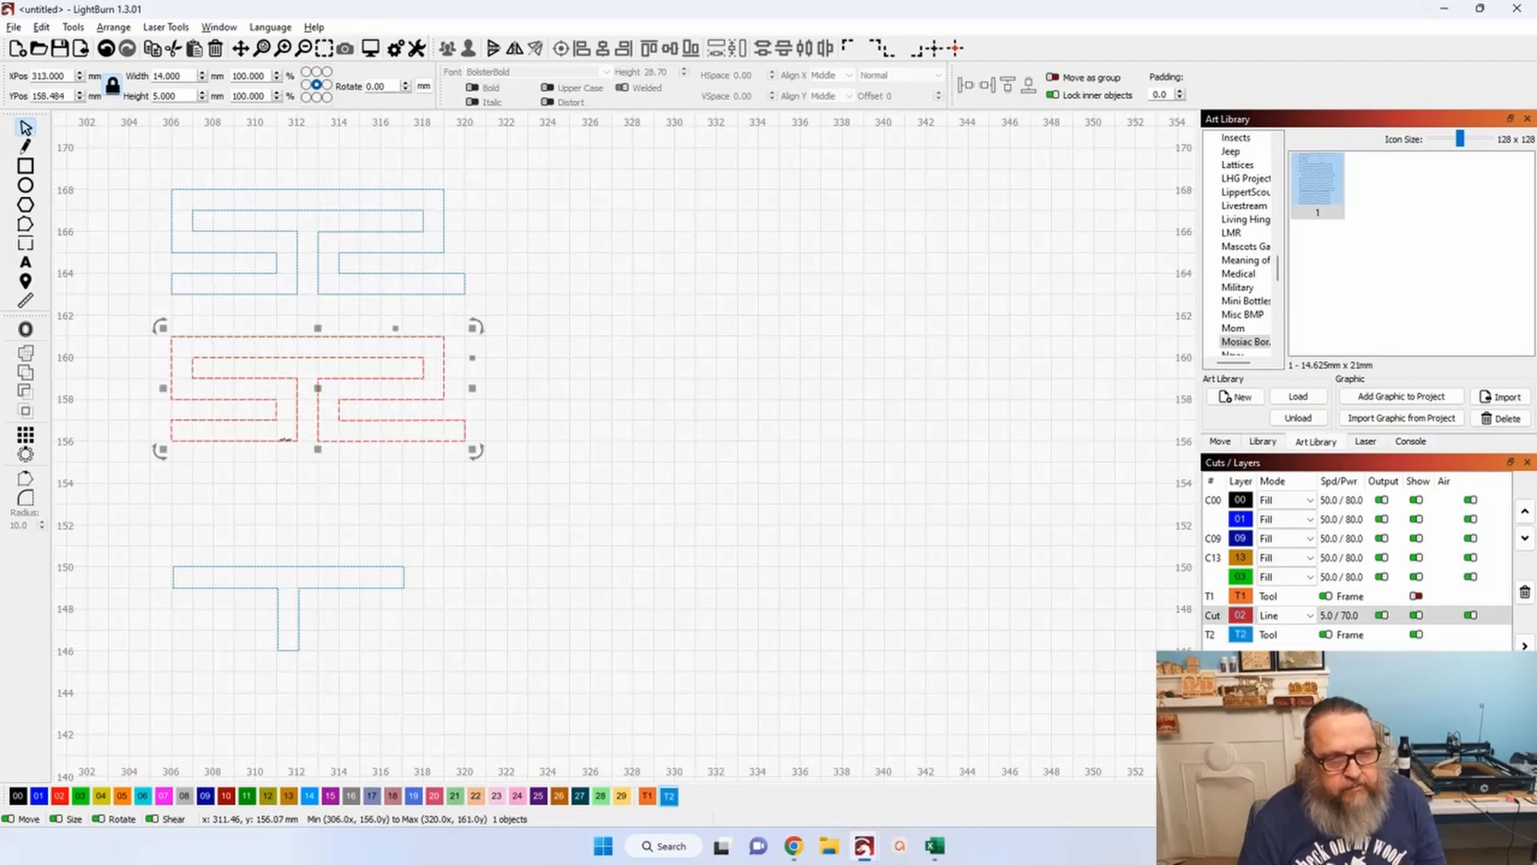
{"action": "left_click", "coordinate": [31, 438]}
{"action": "left_click_drag", "start_coordinate": [735, 253], "coordinate": [623, 479]}
{"action": "left_click", "coordinate": [643, 514]}
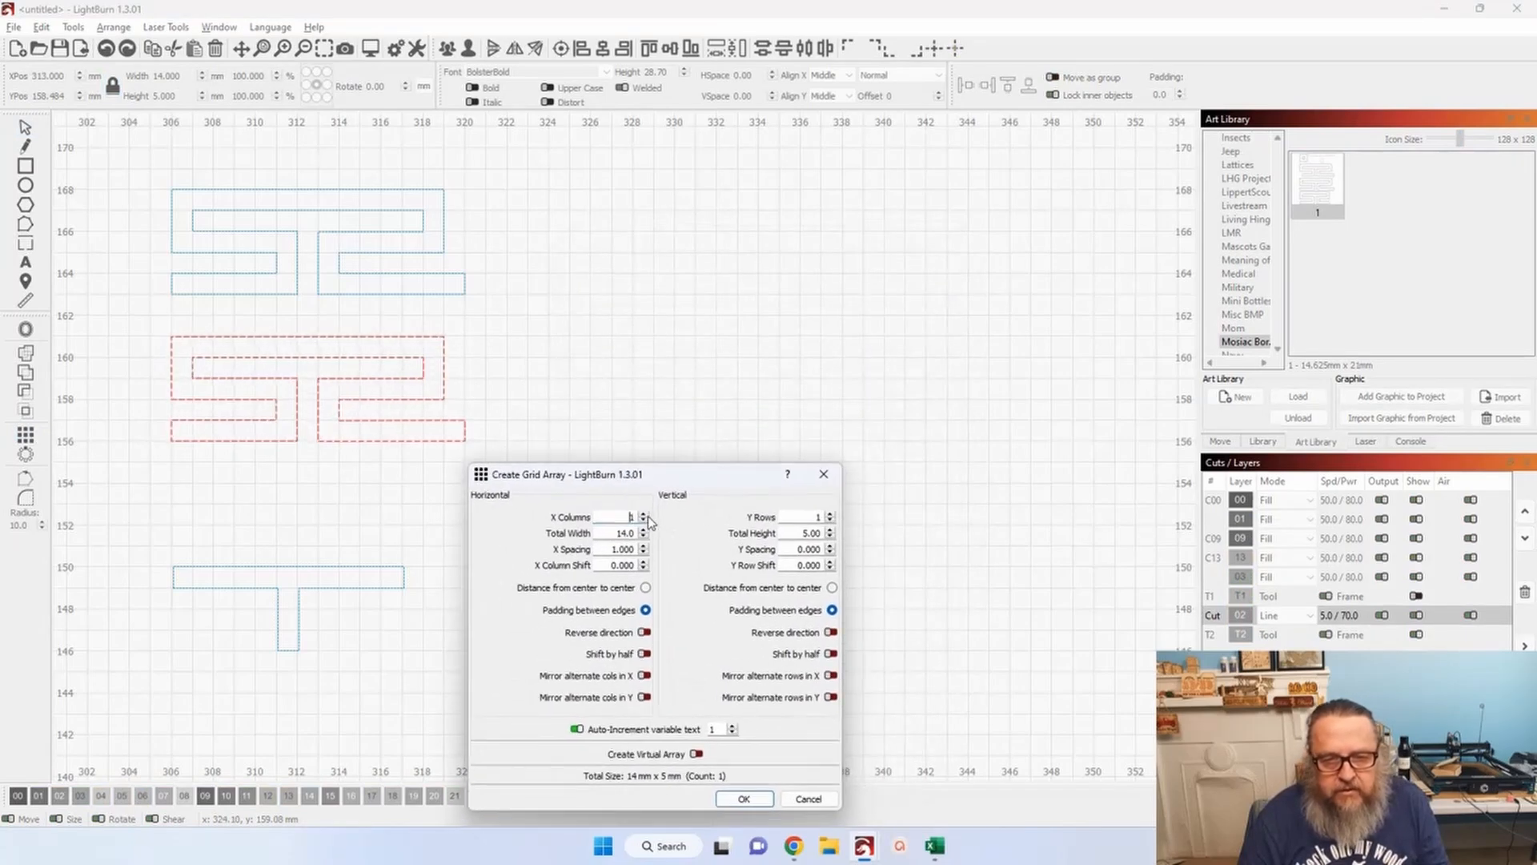
{"action": "left_click_drag", "start_coordinate": [610, 549], "coordinate": [634, 549]}
{"action": "type", "text": "0"}
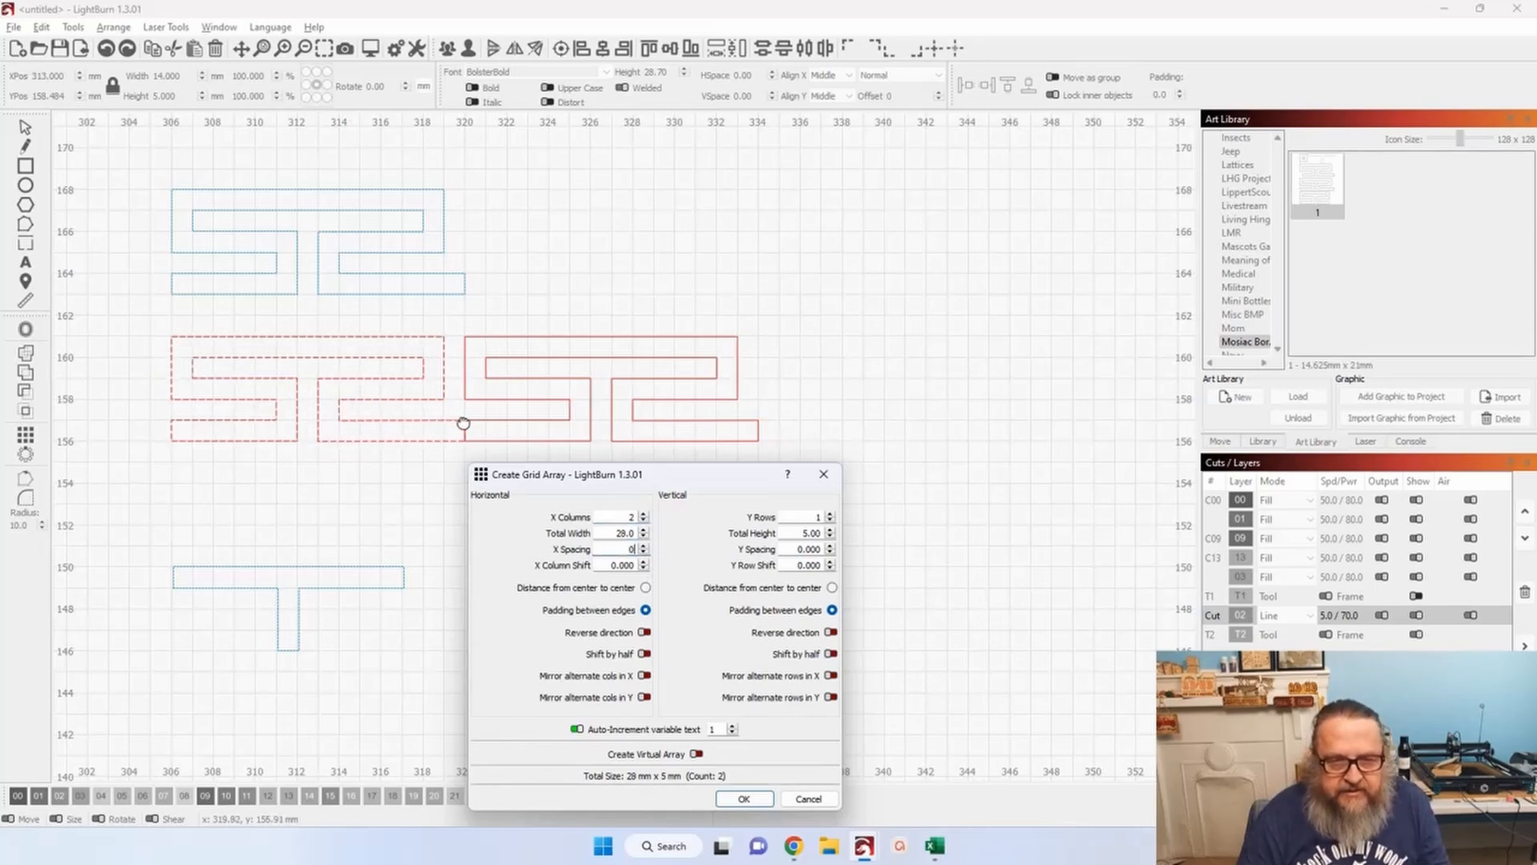
Increase the array to 5 columns and create the row of red keys.
{"action": "left_click", "coordinate": [642, 514]}
{"action": "left_click", "coordinate": [643, 514]}
{"action": "left_click", "coordinate": [643, 514]}
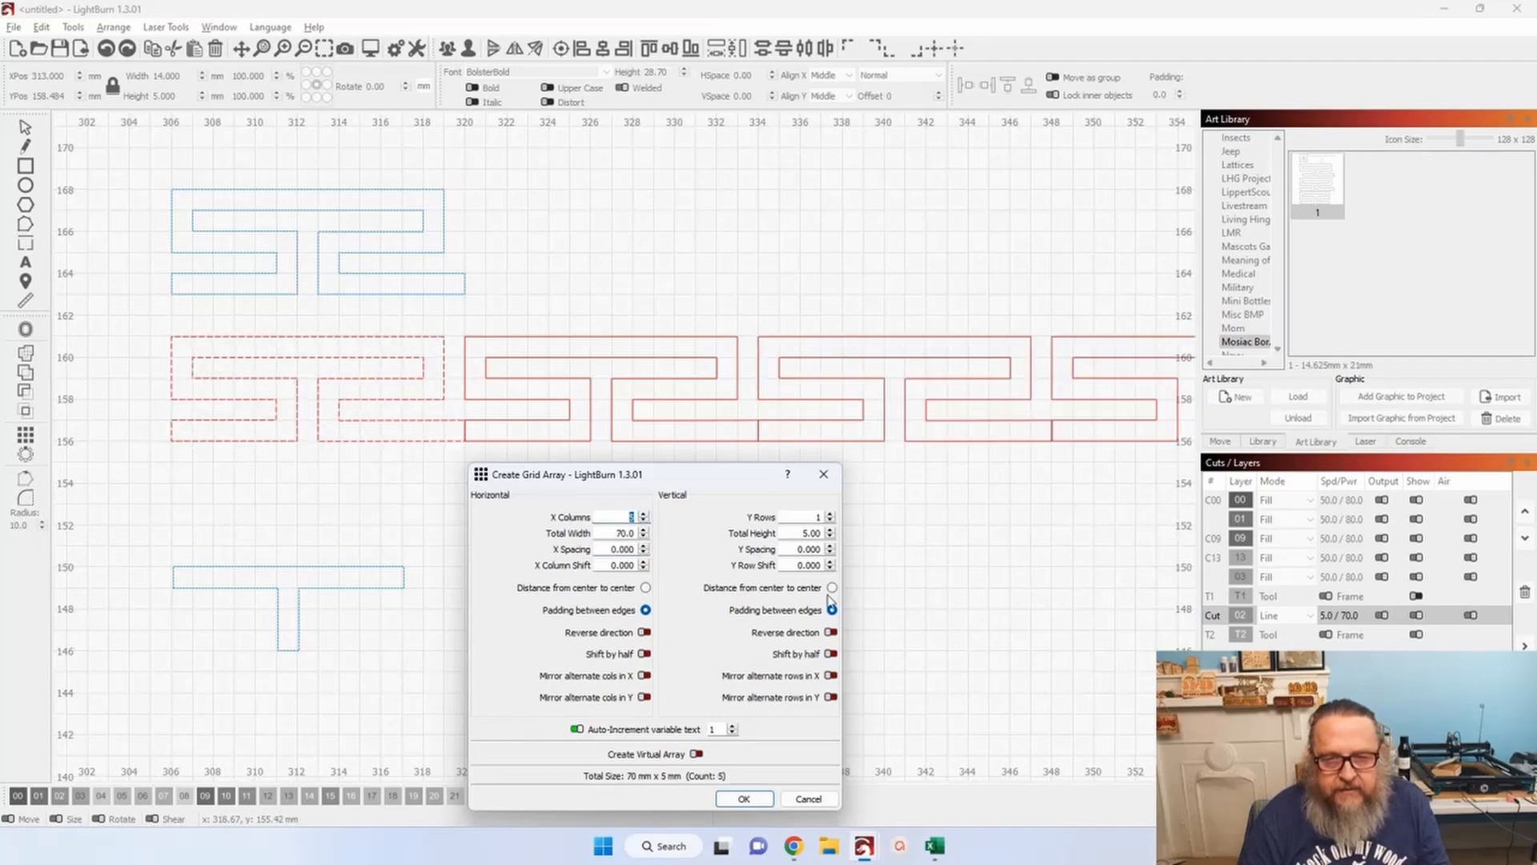
{"action": "scroll", "coordinate": [987, 616], "scroll_direction": "down", "scroll_amount": 3}
{"action": "scroll", "coordinate": [957, 626], "scroll_direction": "down", "scroll_amount": 1}
{"action": "left_click_drag", "start_coordinate": [931, 613], "coordinate": [651, 433]}
{"action": "scroll", "coordinate": [650, 382], "scroll_direction": "down", "scroll_amount": 1}
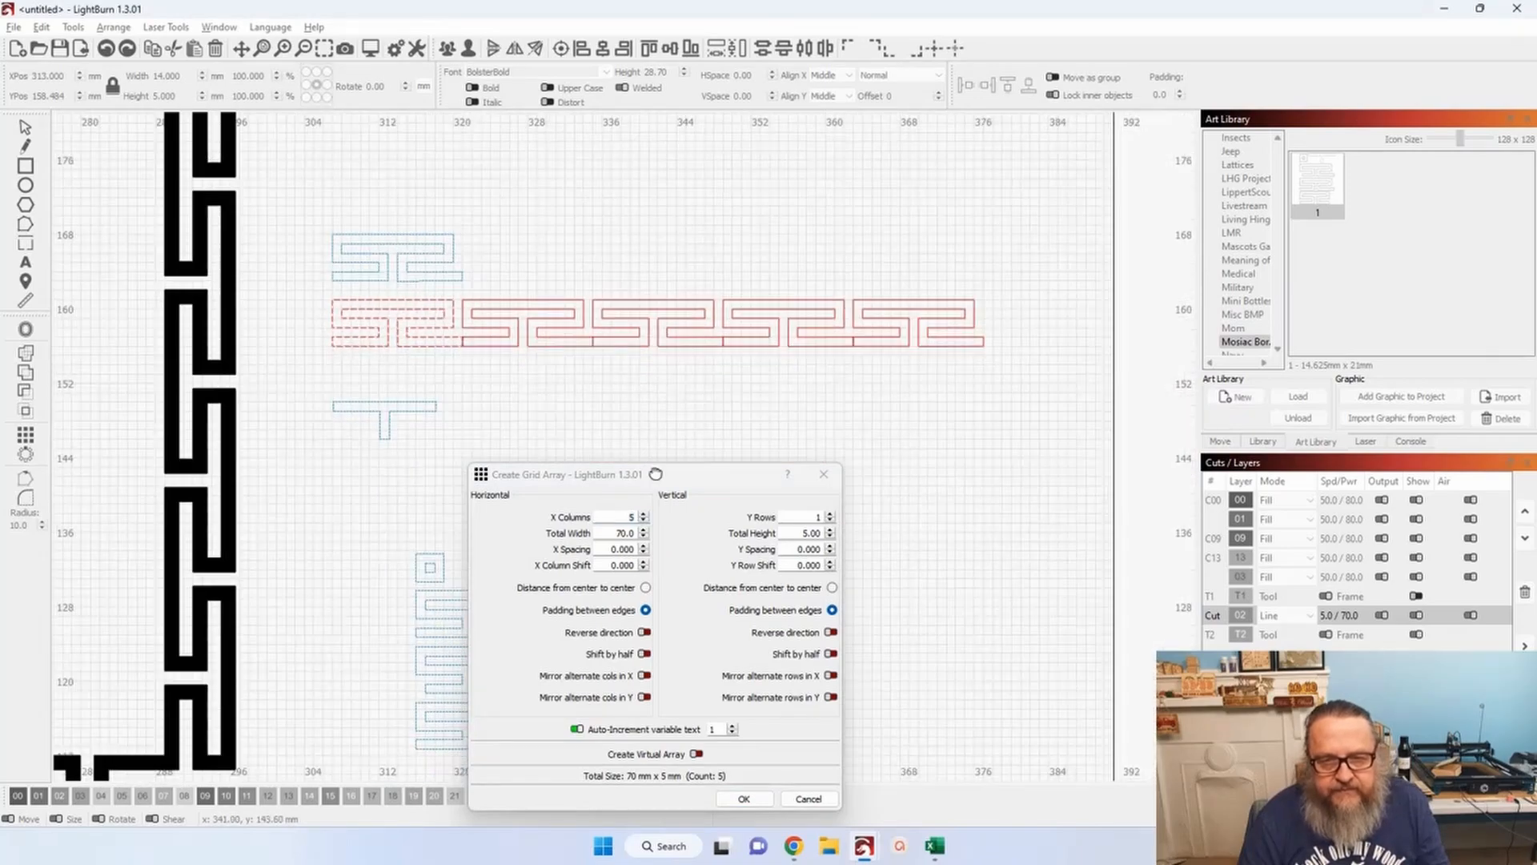
{"action": "left_click", "coordinate": [643, 514]}
{"action": "left_click", "coordinate": [643, 520]}
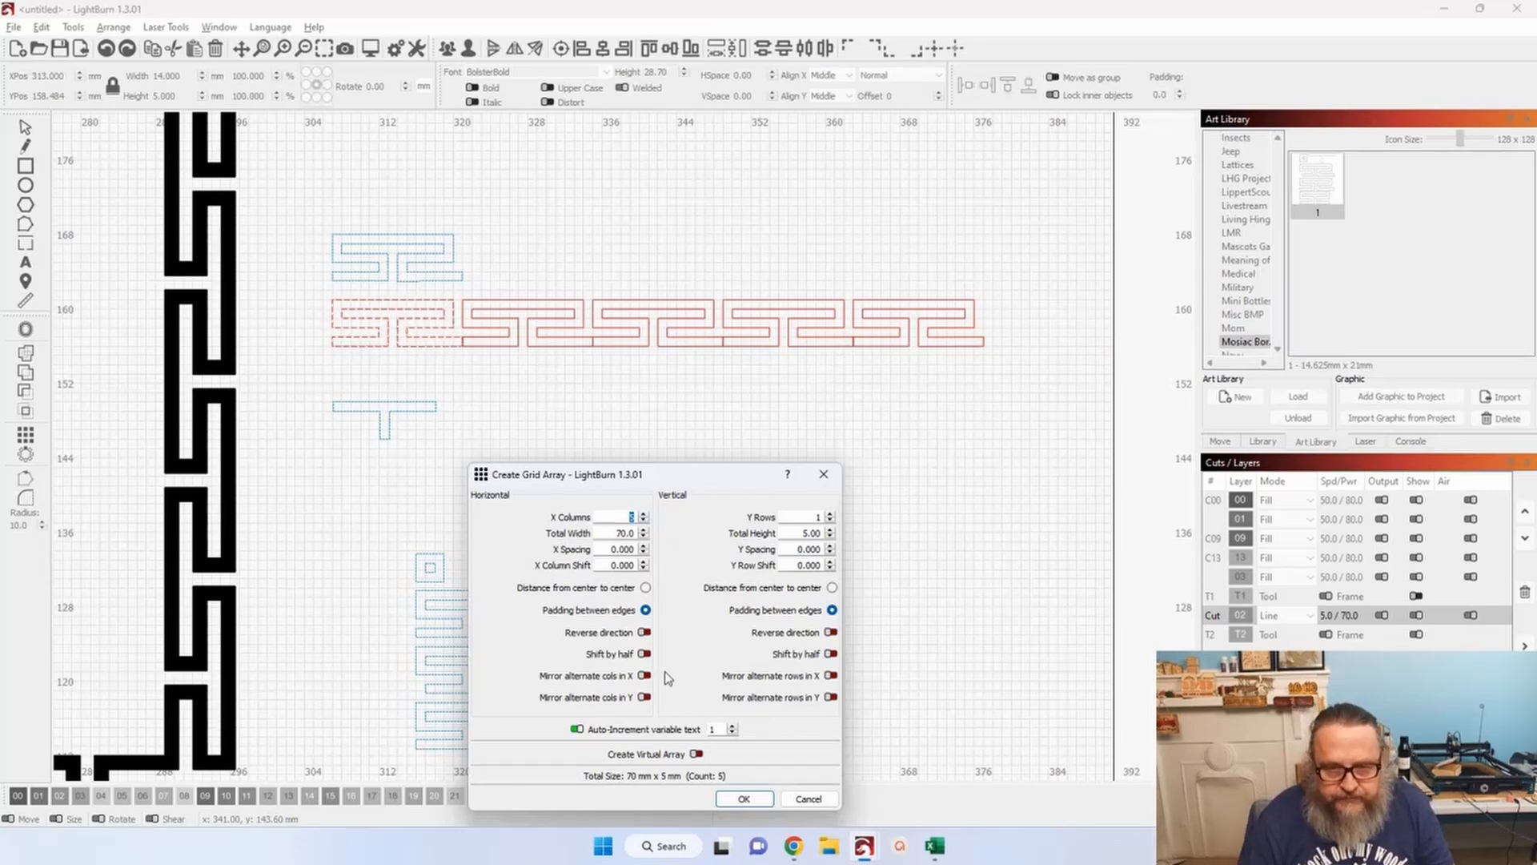
{"action": "left_click", "coordinate": [738, 801]}
{"action": "left_click", "coordinate": [584, 513]}
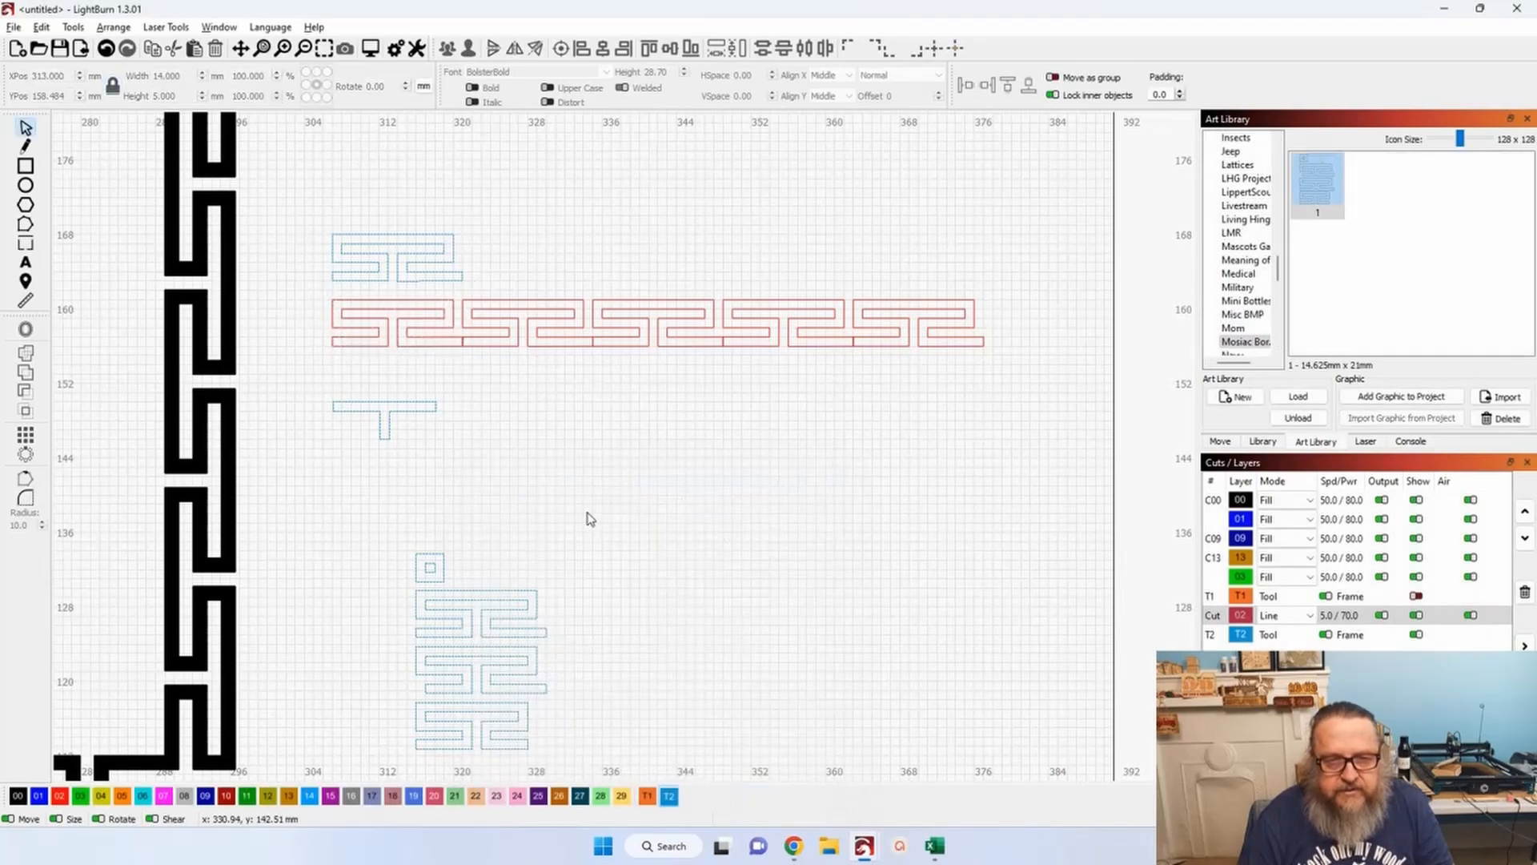
Place a duplicate of the T2 key, rotated 90° clockwise, below the right end of the red row, centred at X 378, Y 148.
{"action": "left_click", "coordinate": [397, 266]}
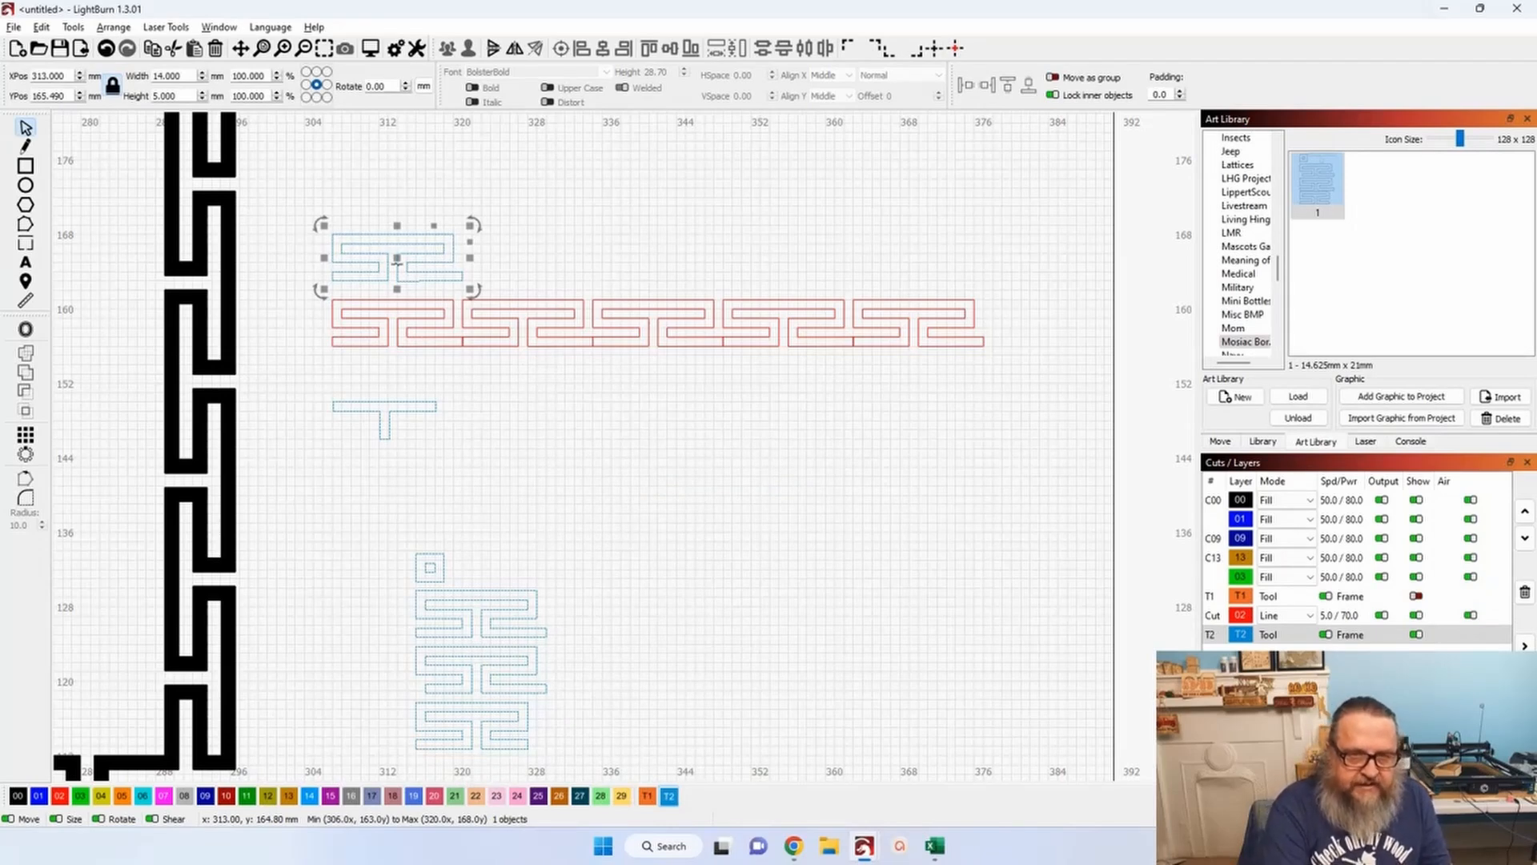
{"action": "left_click_drag", "start_coordinate": [397, 258], "coordinate": [995, 411]}
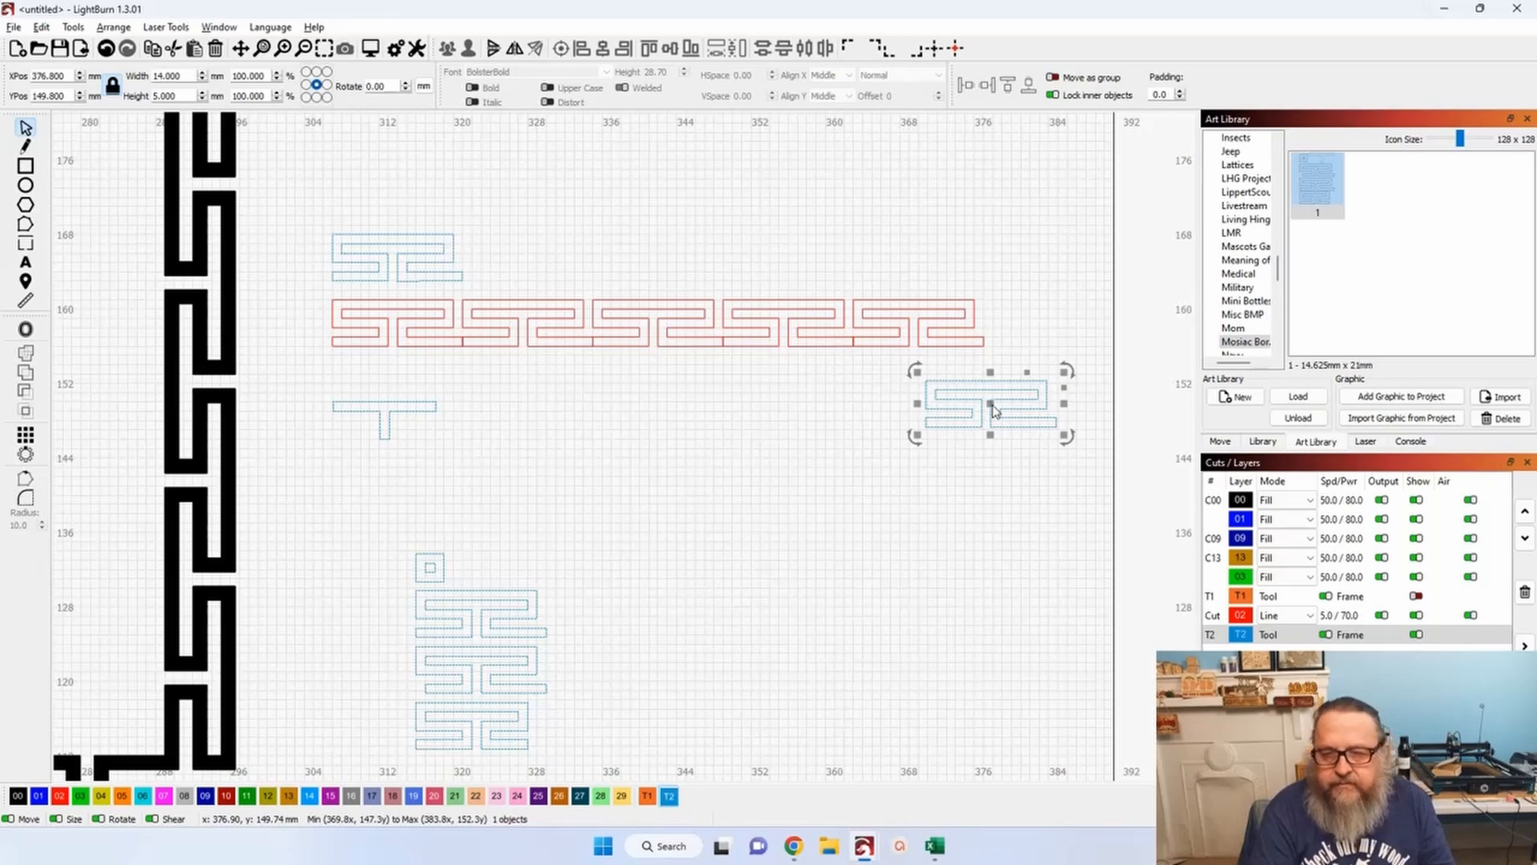
{"action": "key", "text": "ctrl+period"}
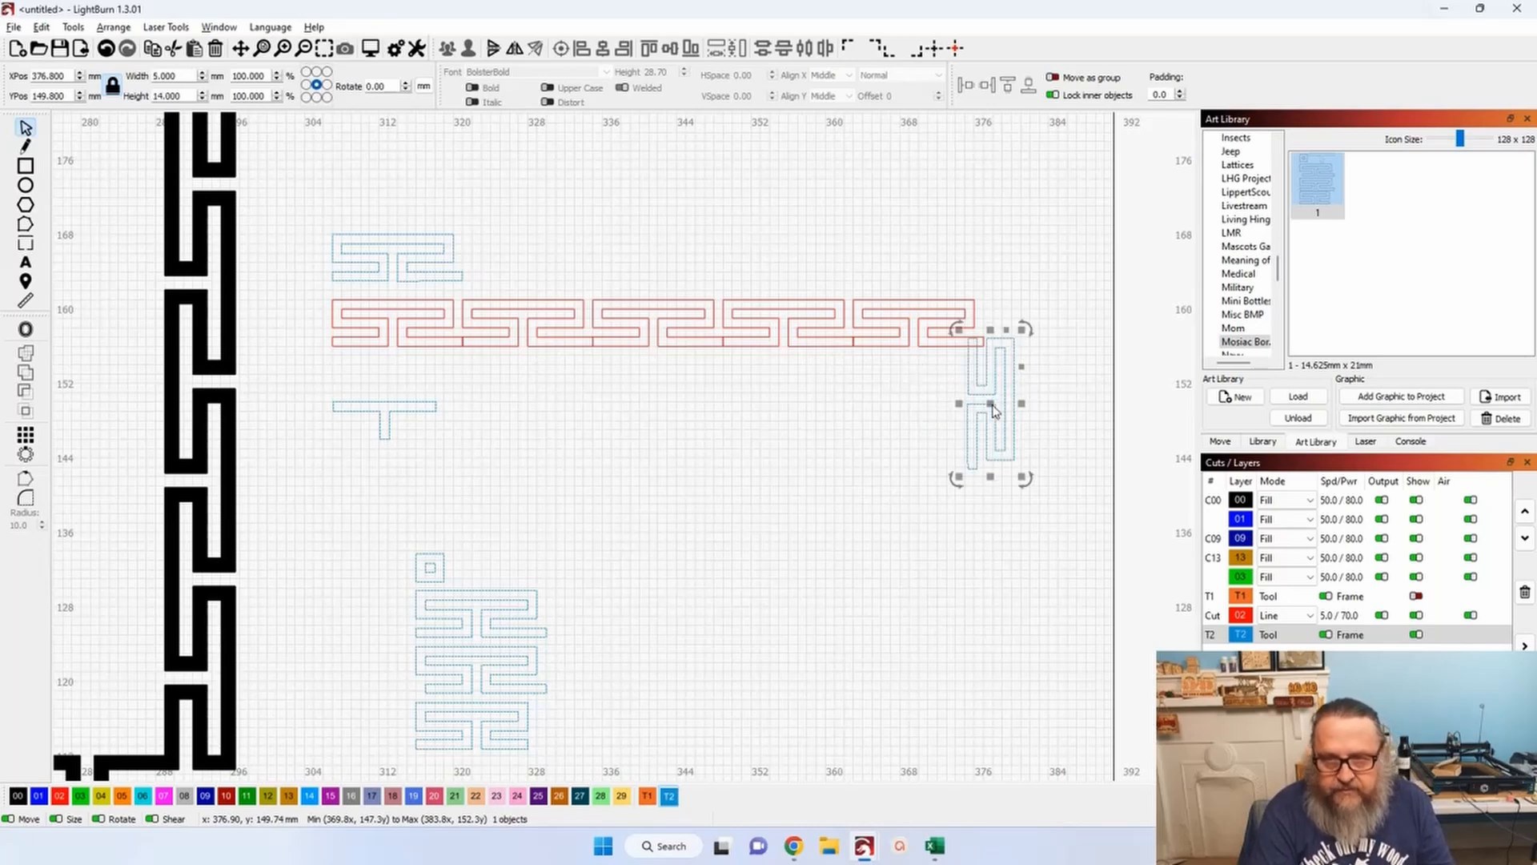
{"action": "left_click_drag", "start_coordinate": [993, 410], "coordinate": [1005, 428]}
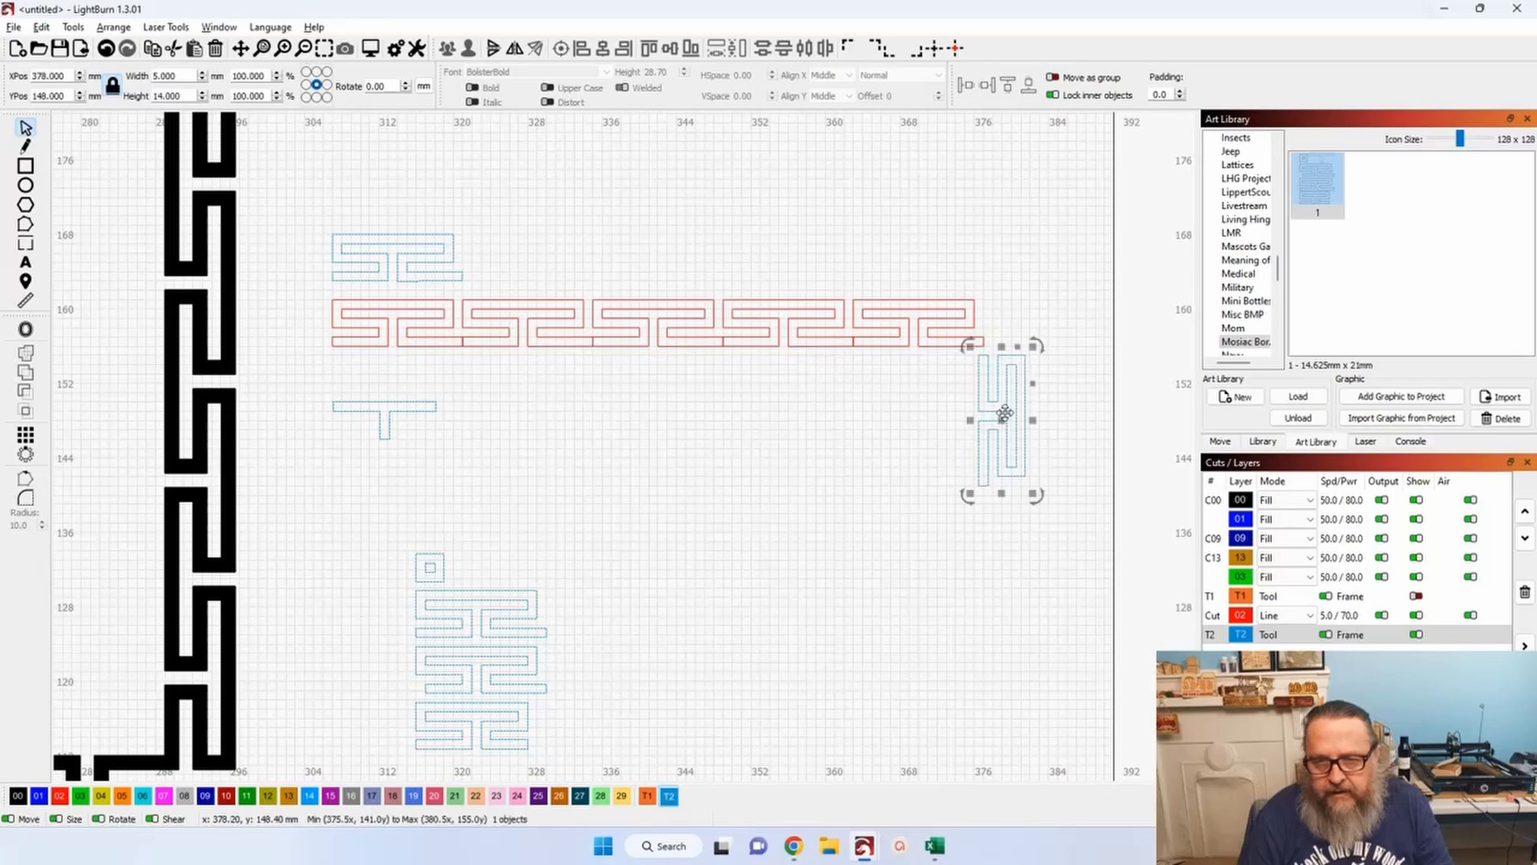
{"action": "scroll", "coordinate": [995, 368], "scroll_direction": "up", "scroll_amount": 3}
{"action": "scroll", "coordinate": [997, 372], "scroll_direction": "up", "scroll_amount": 2}
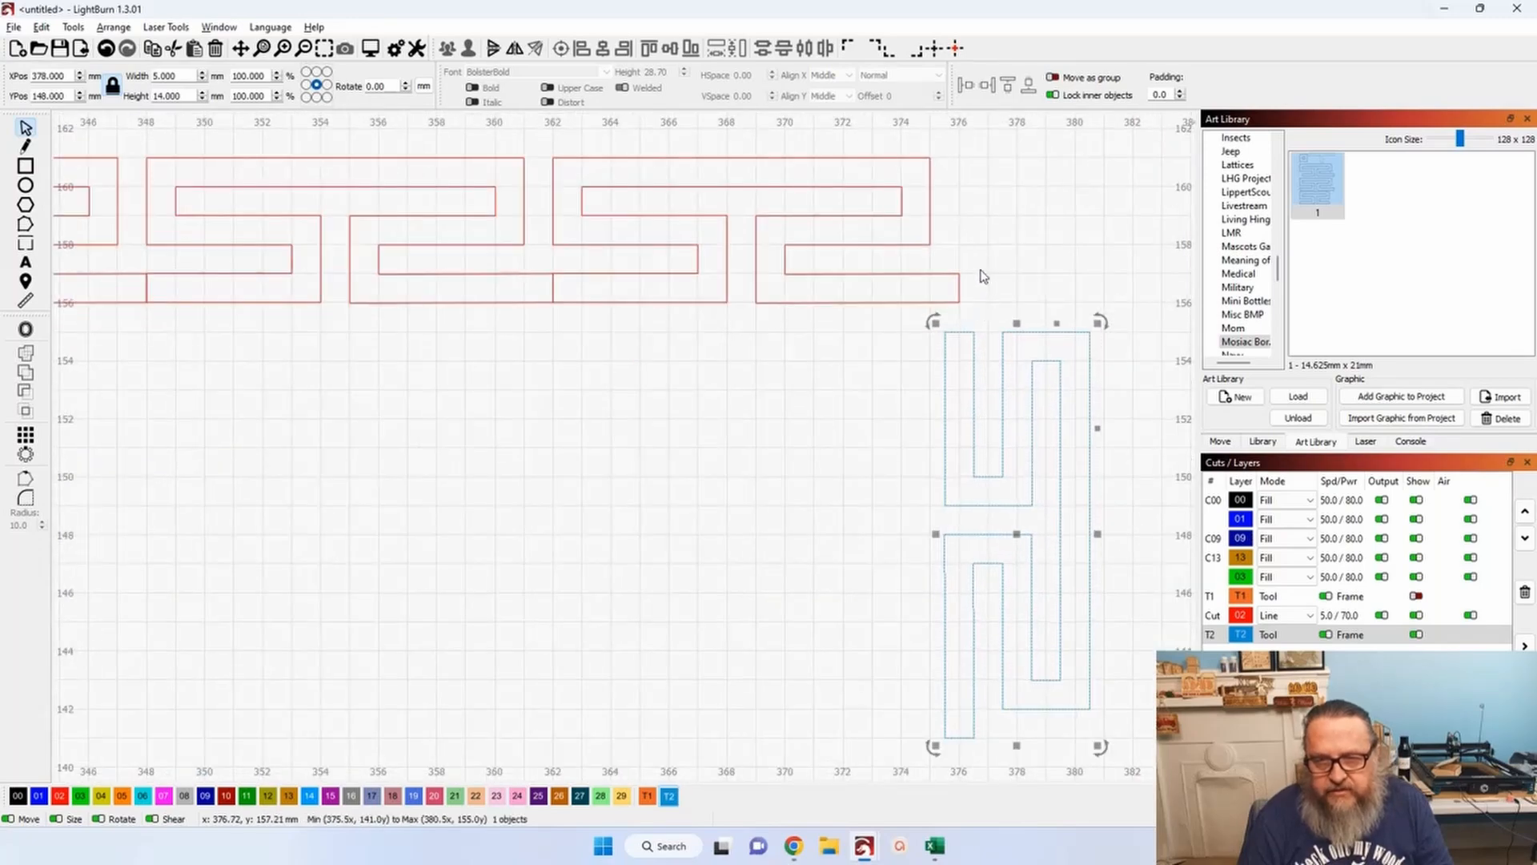
{"action": "scroll", "coordinate": [967, 338], "scroll_direction": "down", "scroll_amount": 5}
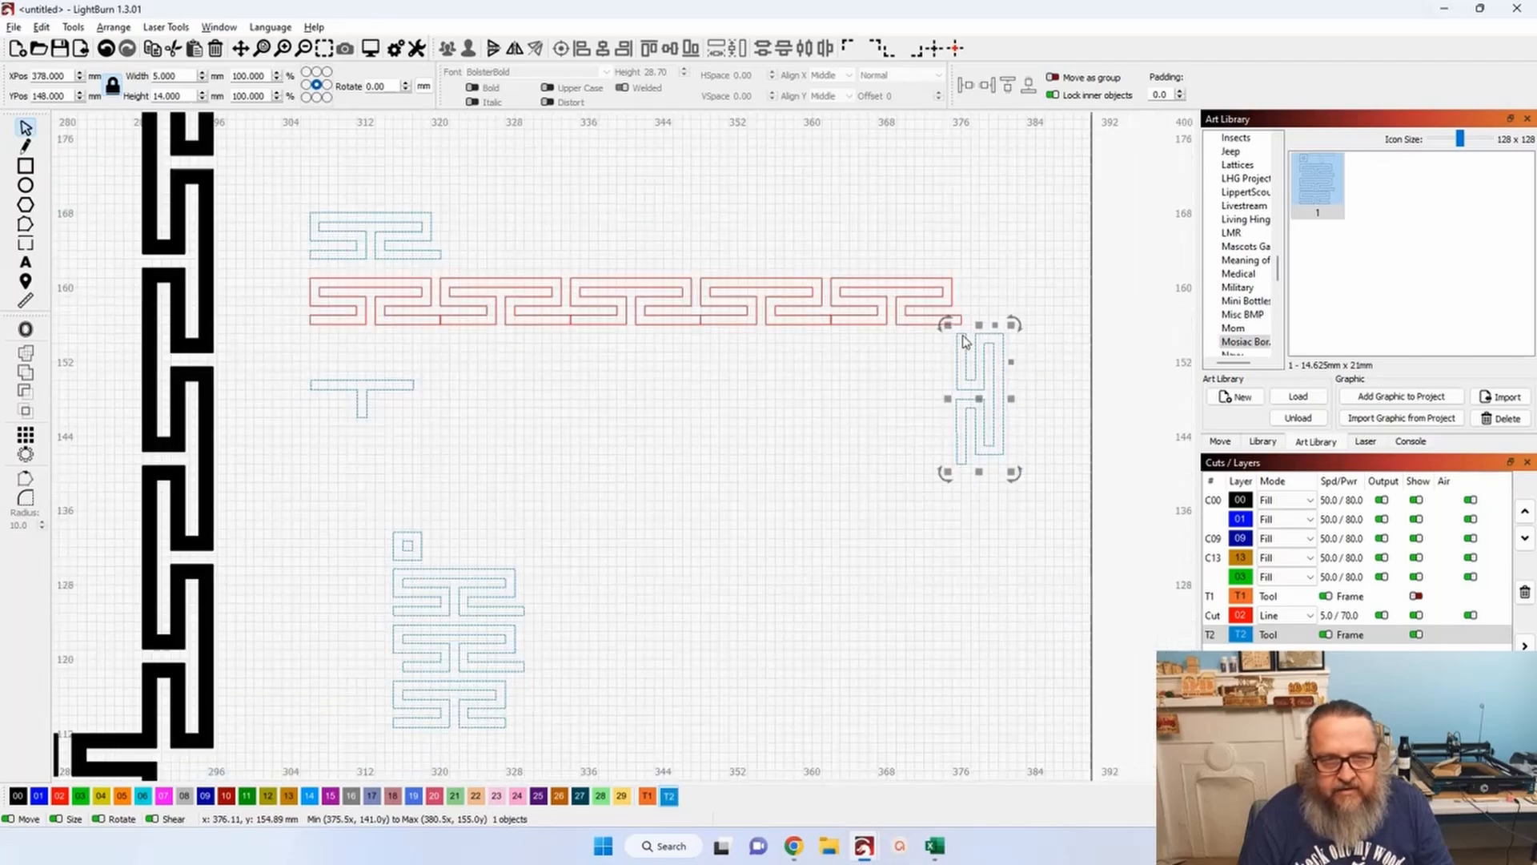
Examine how the row and side keys meet at the upper corner of the original black border, compared with the new red row's end.
{"action": "scroll", "coordinate": [550, 253], "scroll_direction": "down", "scroll_amount": 1}
{"action": "left_click_drag", "start_coordinate": [544, 242], "coordinate": [772, 632]}
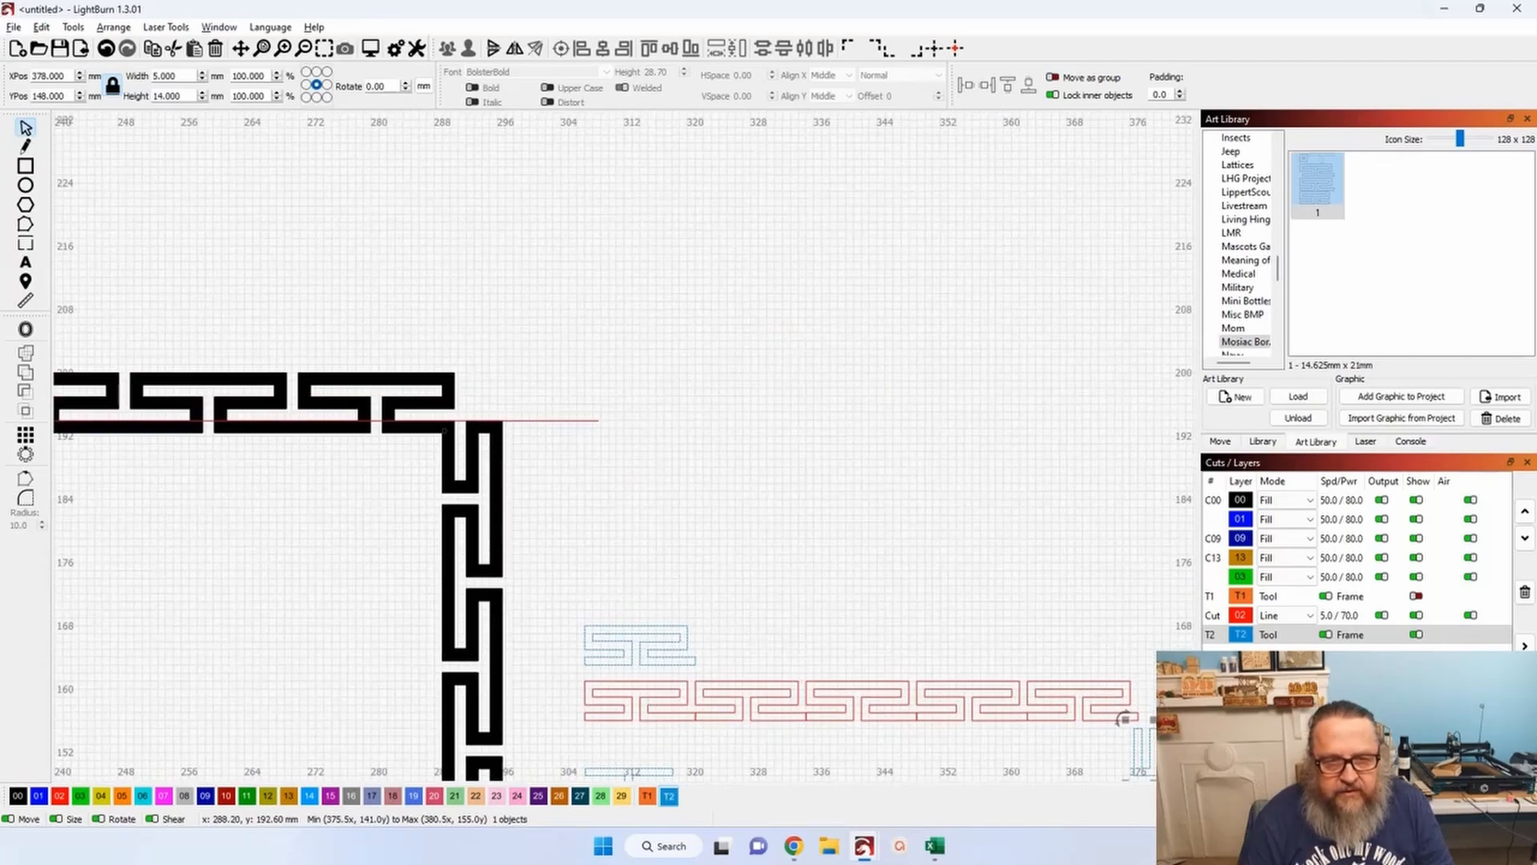
{"action": "scroll", "coordinate": [454, 439], "scroll_direction": "up", "scroll_amount": 4}
{"action": "scroll", "coordinate": [443, 433], "scroll_direction": "up", "scroll_amount": 6}
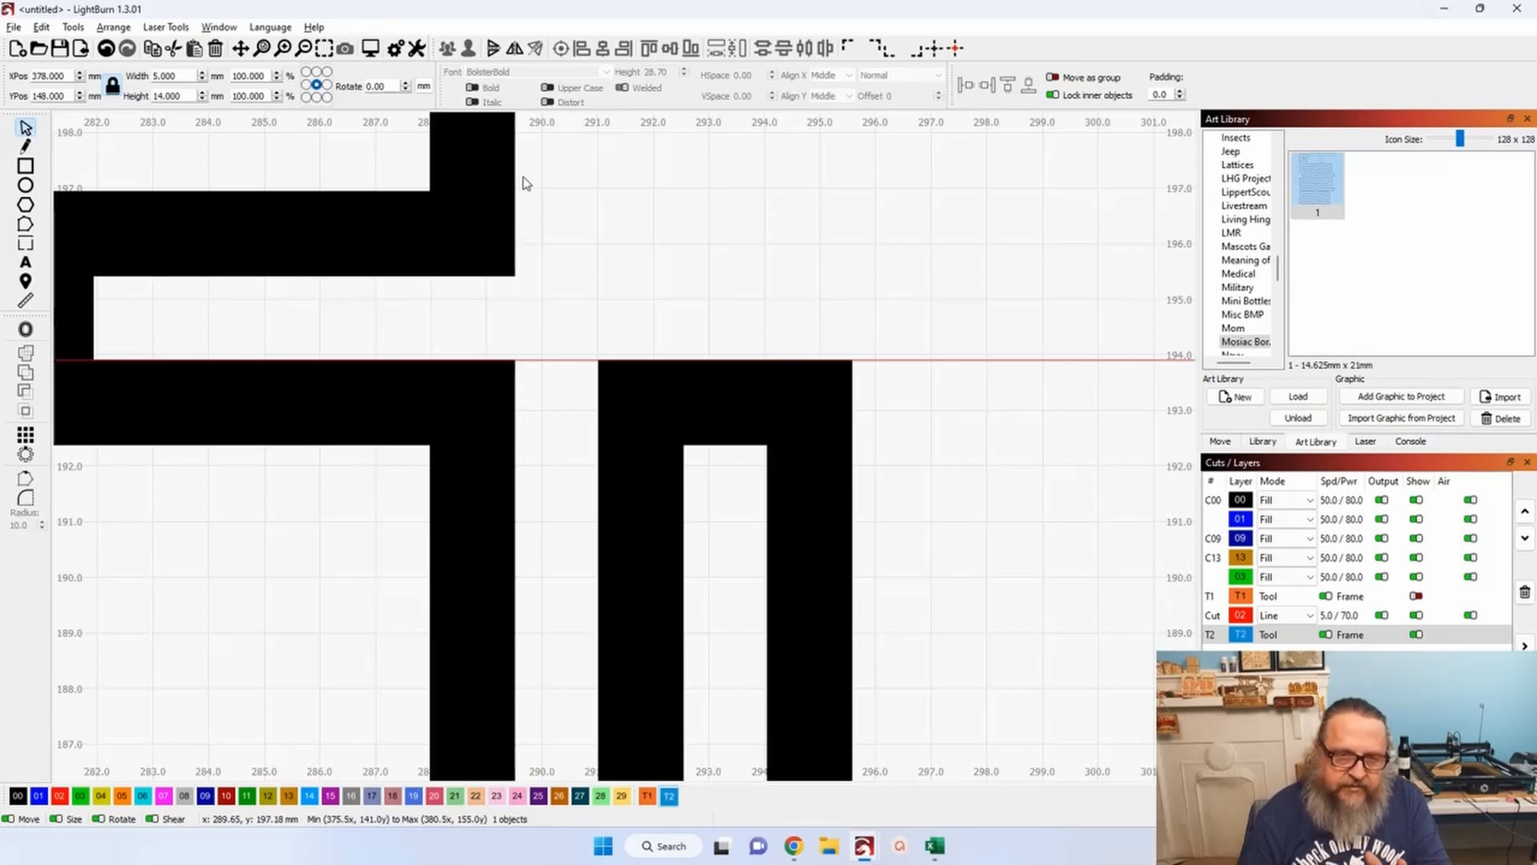
{"action": "scroll", "coordinate": [577, 314], "scroll_direction": "down", "scroll_amount": 4}
{"action": "scroll", "coordinate": [577, 314], "scroll_direction": "down", "scroll_amount": 2}
{"action": "scroll", "coordinate": [761, 497], "scroll_direction": "down", "scroll_amount": 4}
{"action": "scroll", "coordinate": [851, 521], "scroll_direction": "up", "scroll_amount": 12}
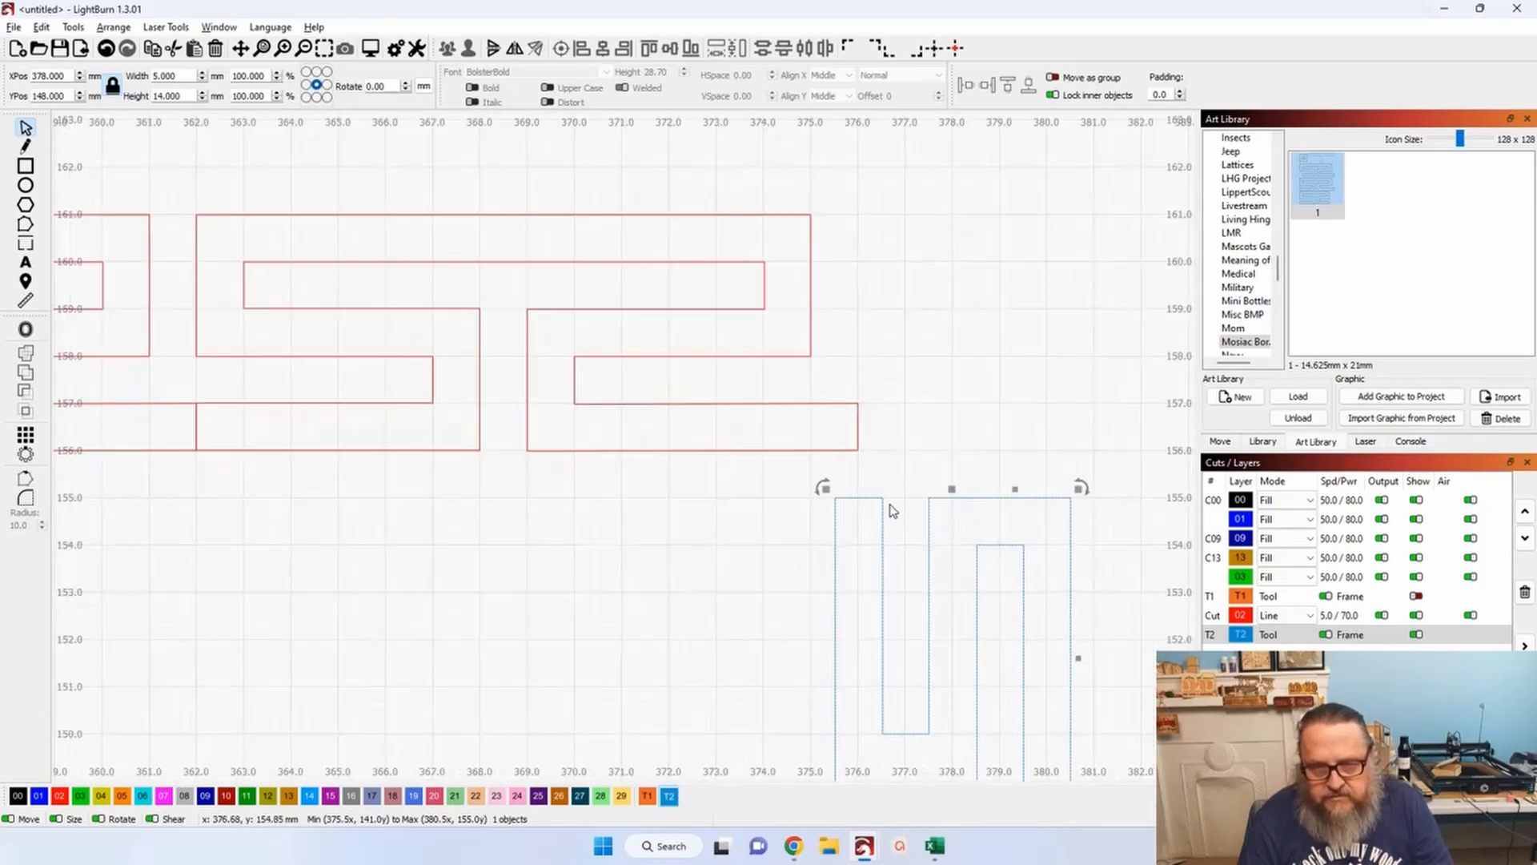
Move the rotated T2 key about 1.5 mm left and 1 mm up so it meets the bottom edge of the red row's end at X 375, Y 156.
{"action": "left_click_drag", "start_coordinate": [883, 498], "coordinate": [809, 450]}
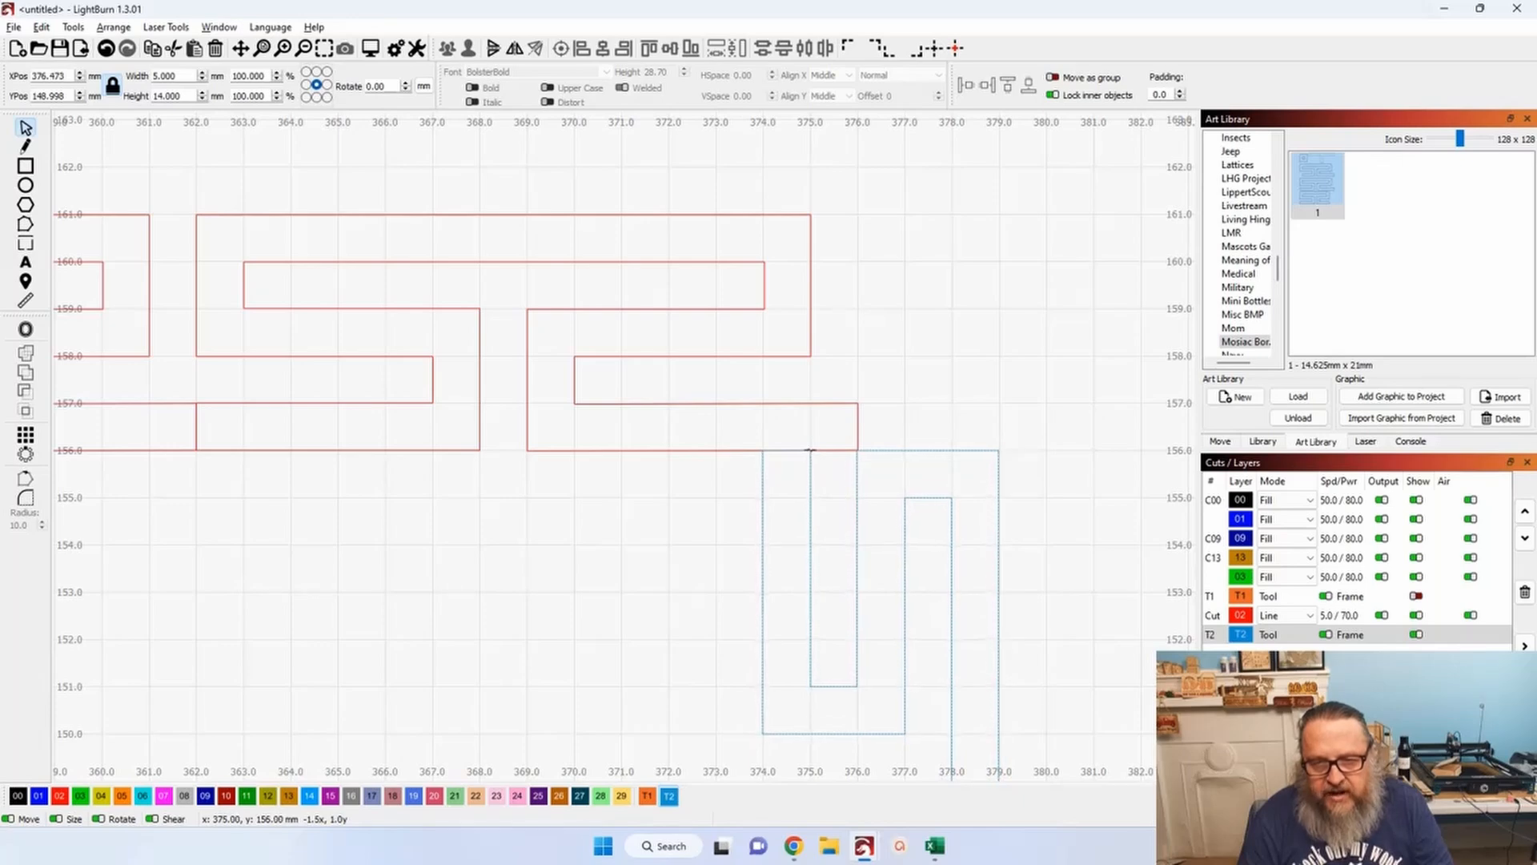
{"action": "left_click", "coordinate": [810, 451]}
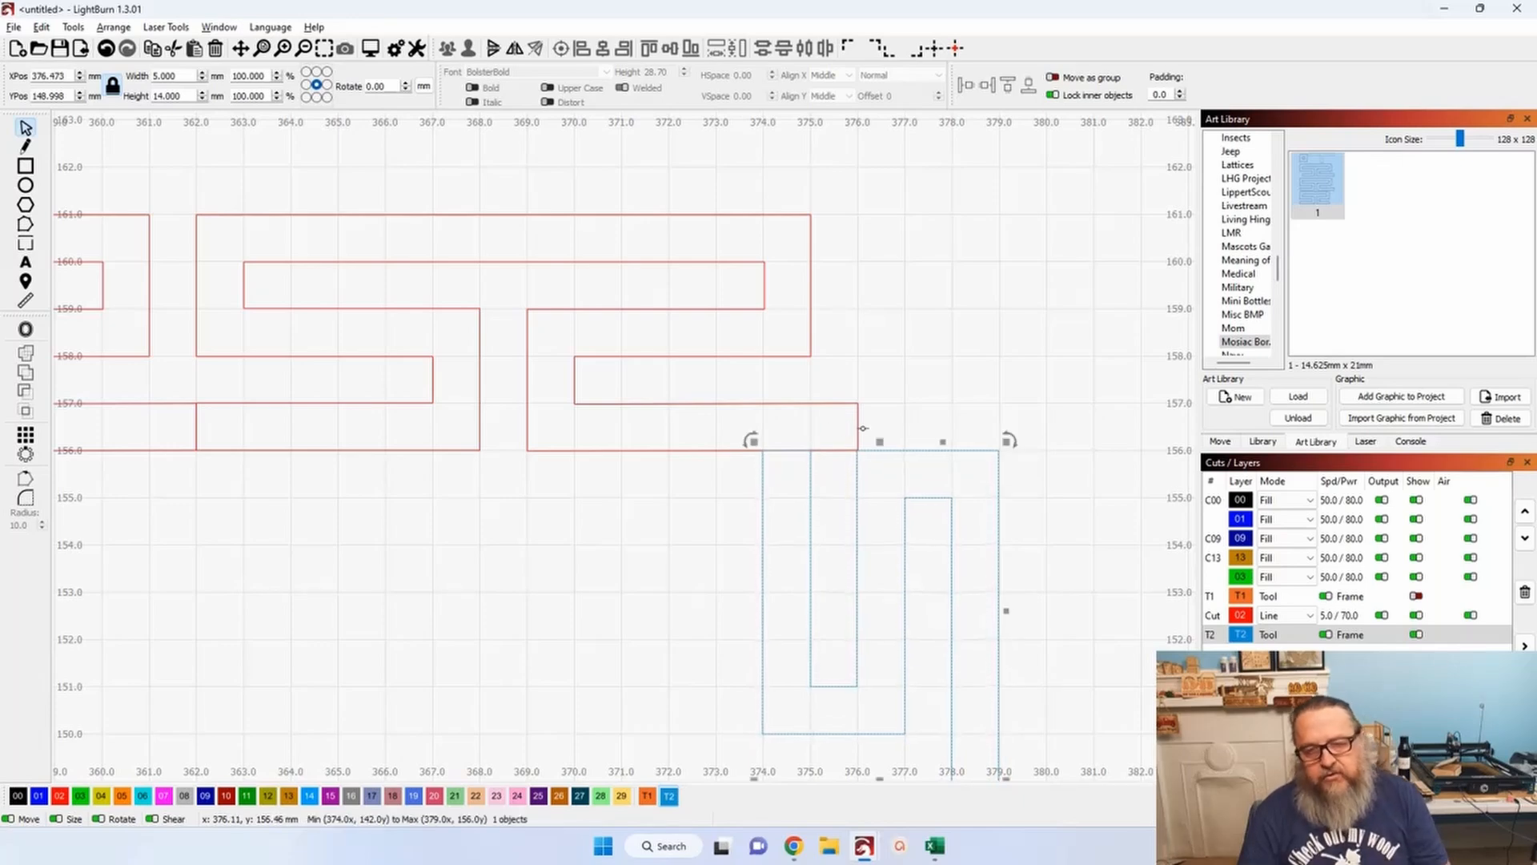
{"action": "scroll", "coordinate": [731, 472], "scroll_direction": "down", "scroll_amount": 6}
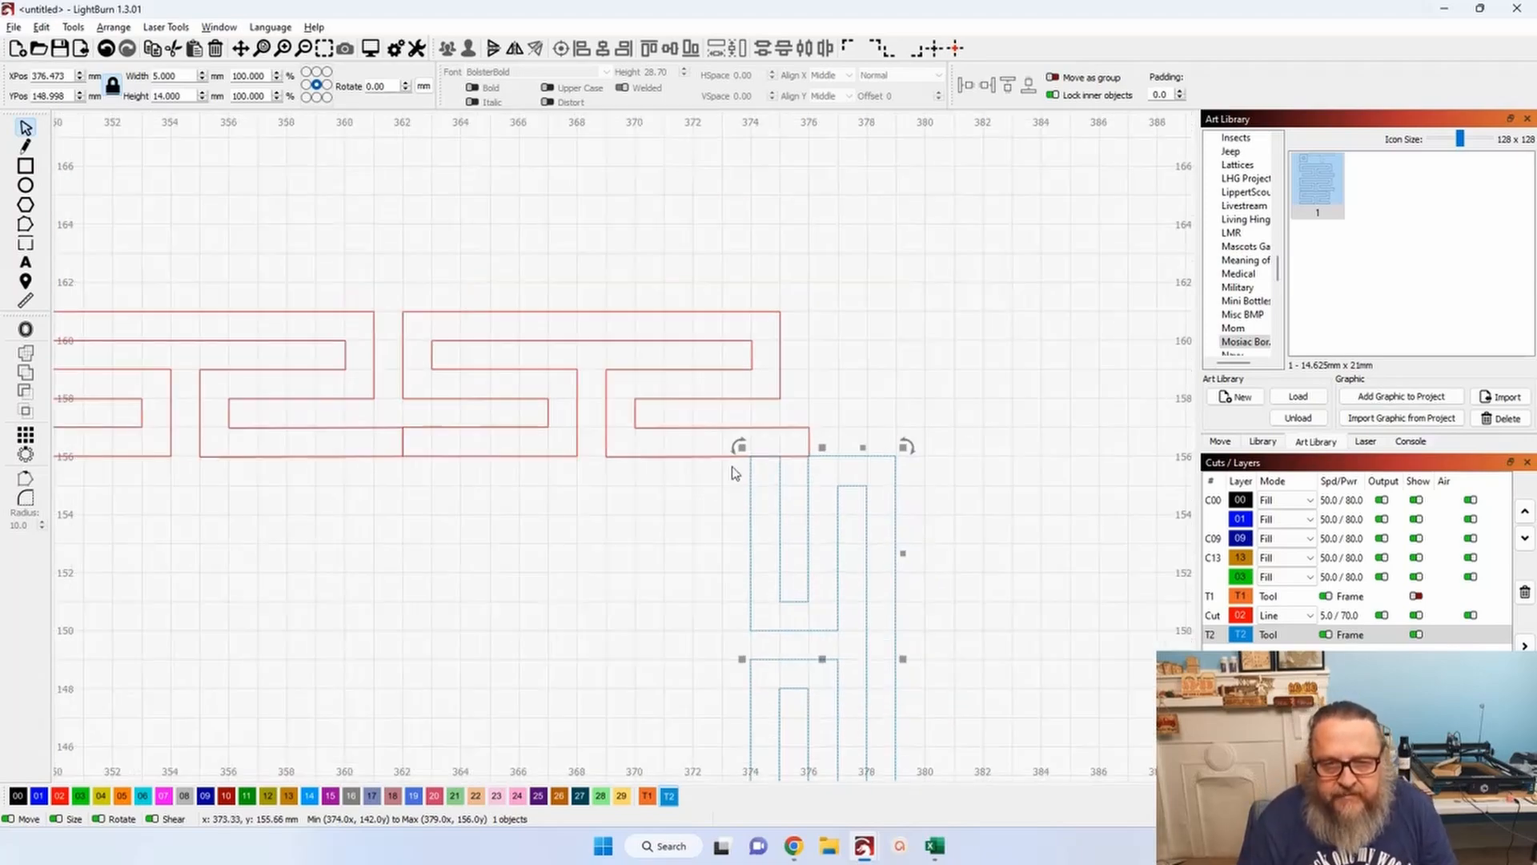
{"action": "left_click", "coordinate": [725, 492]}
{"action": "scroll", "coordinate": [725, 496], "scroll_direction": "down", "scroll_amount": 4}
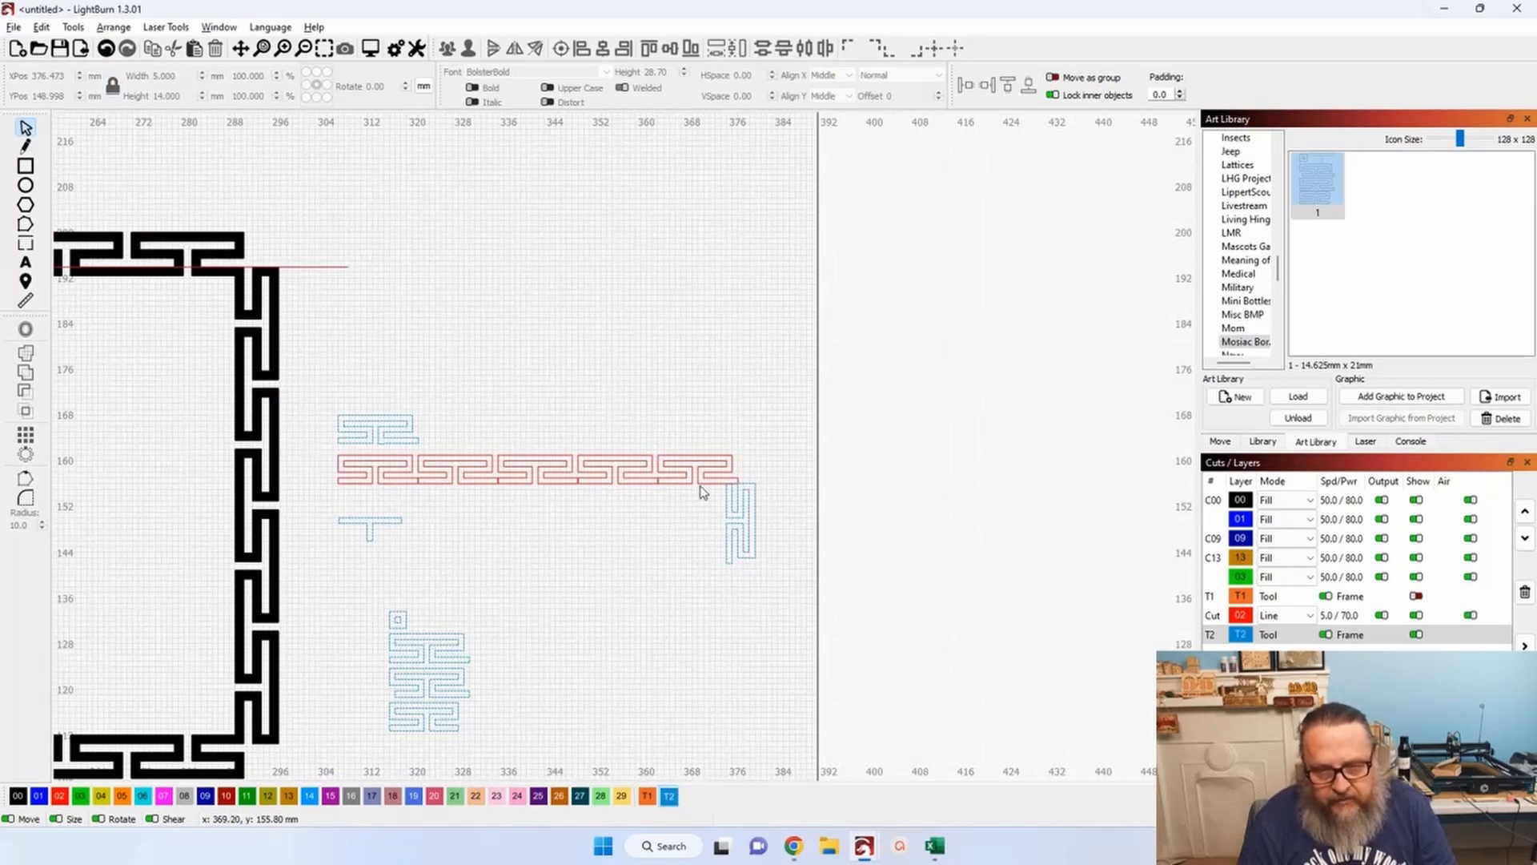
Shorten the tail of the last red key by 1 mm by moving its end nodes to X 375, making the key 13 mm wide.
{"action": "scroll", "coordinate": [703, 492], "scroll_direction": "up", "scroll_amount": 8}
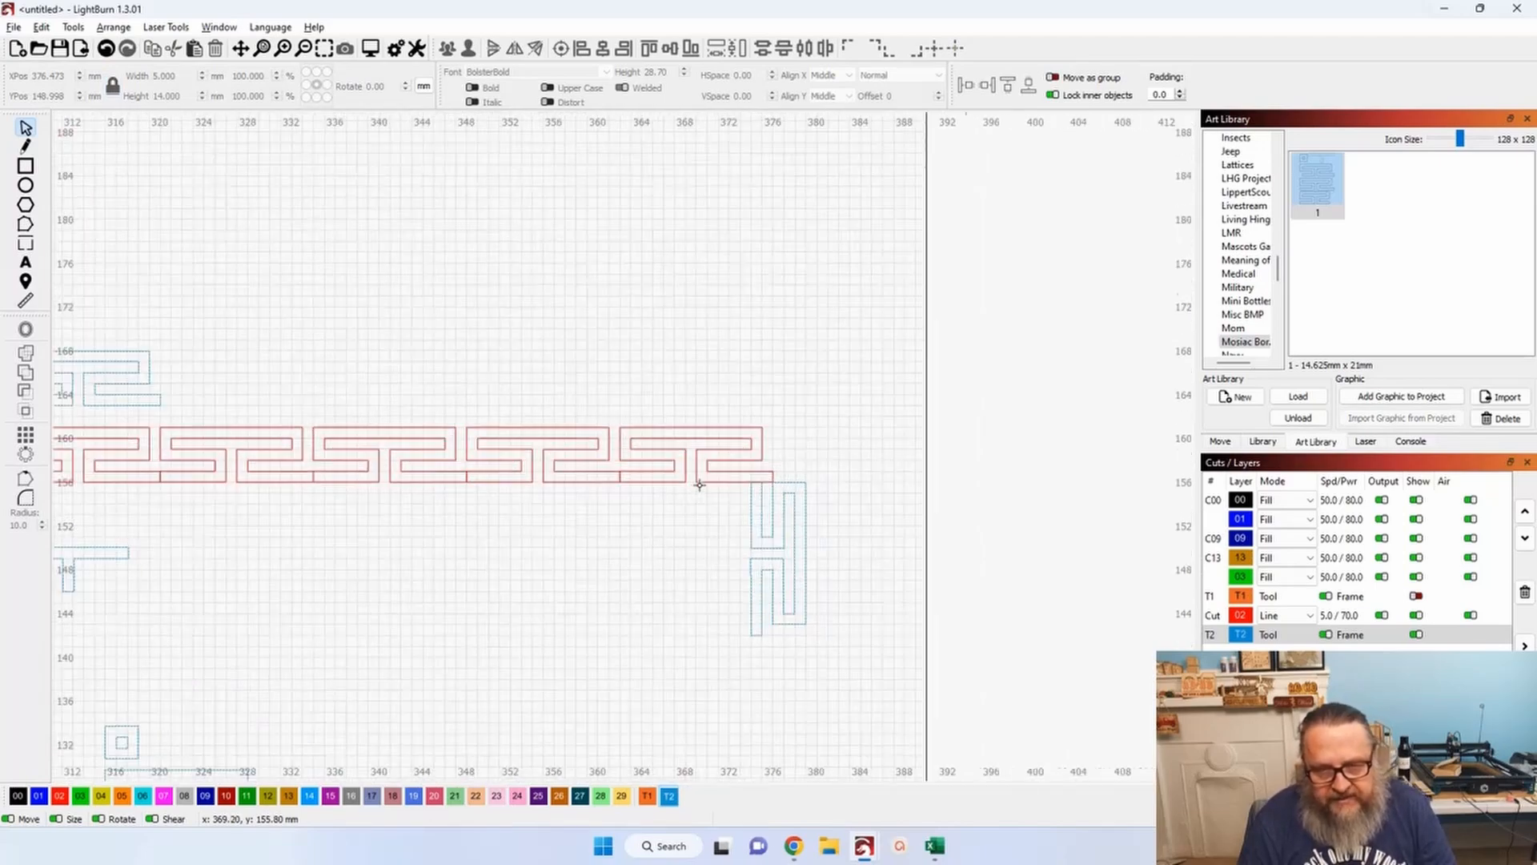
{"action": "left_click", "coordinate": [744, 476]}
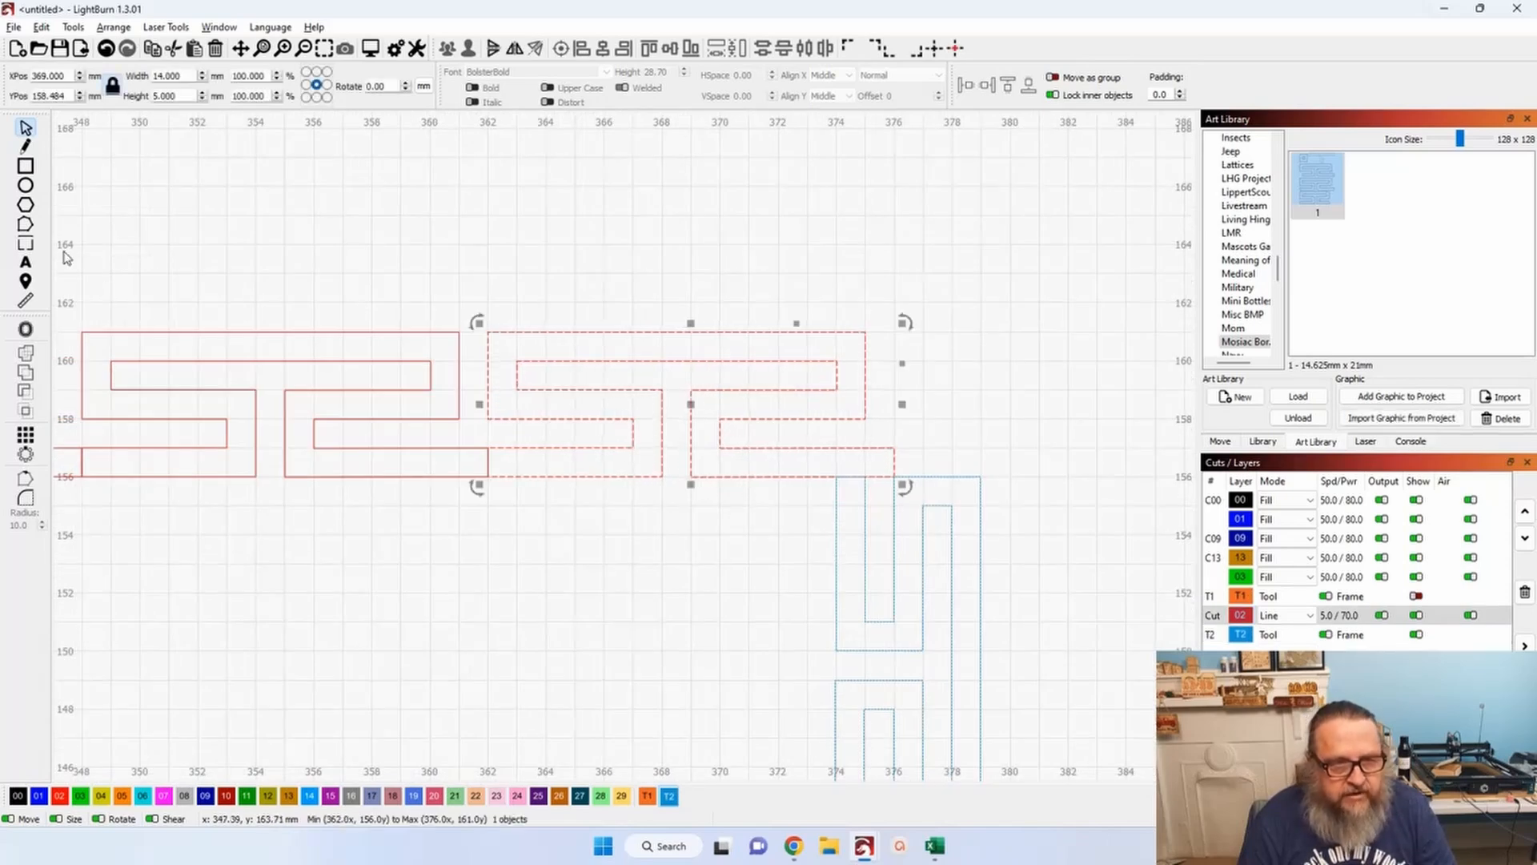
{"action": "left_click", "coordinate": [28, 227]}
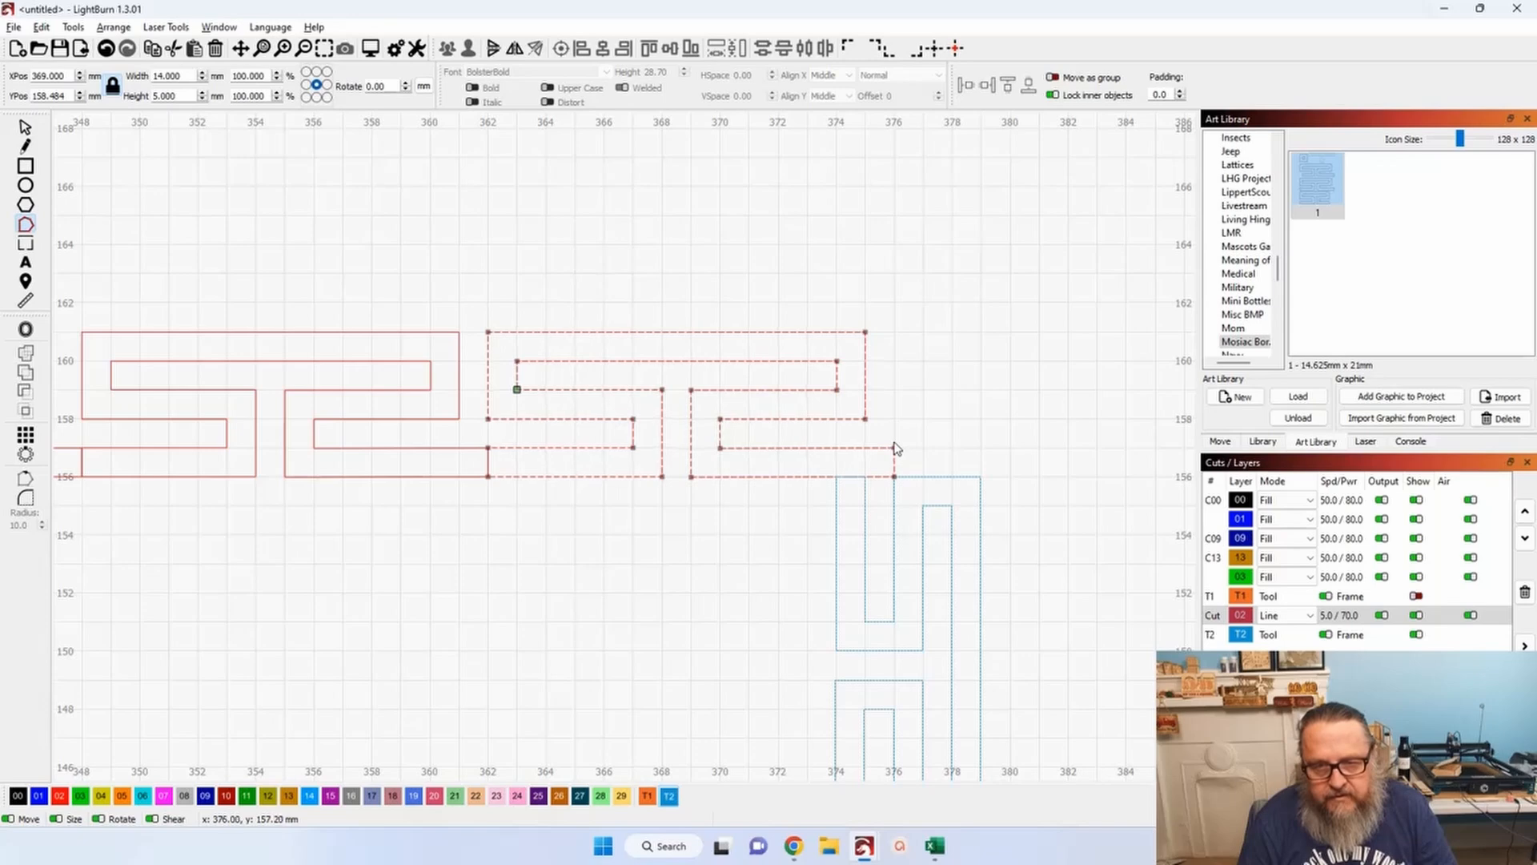
{"action": "scroll", "coordinate": [909, 486], "scroll_direction": "up", "scroll_amount": 5}
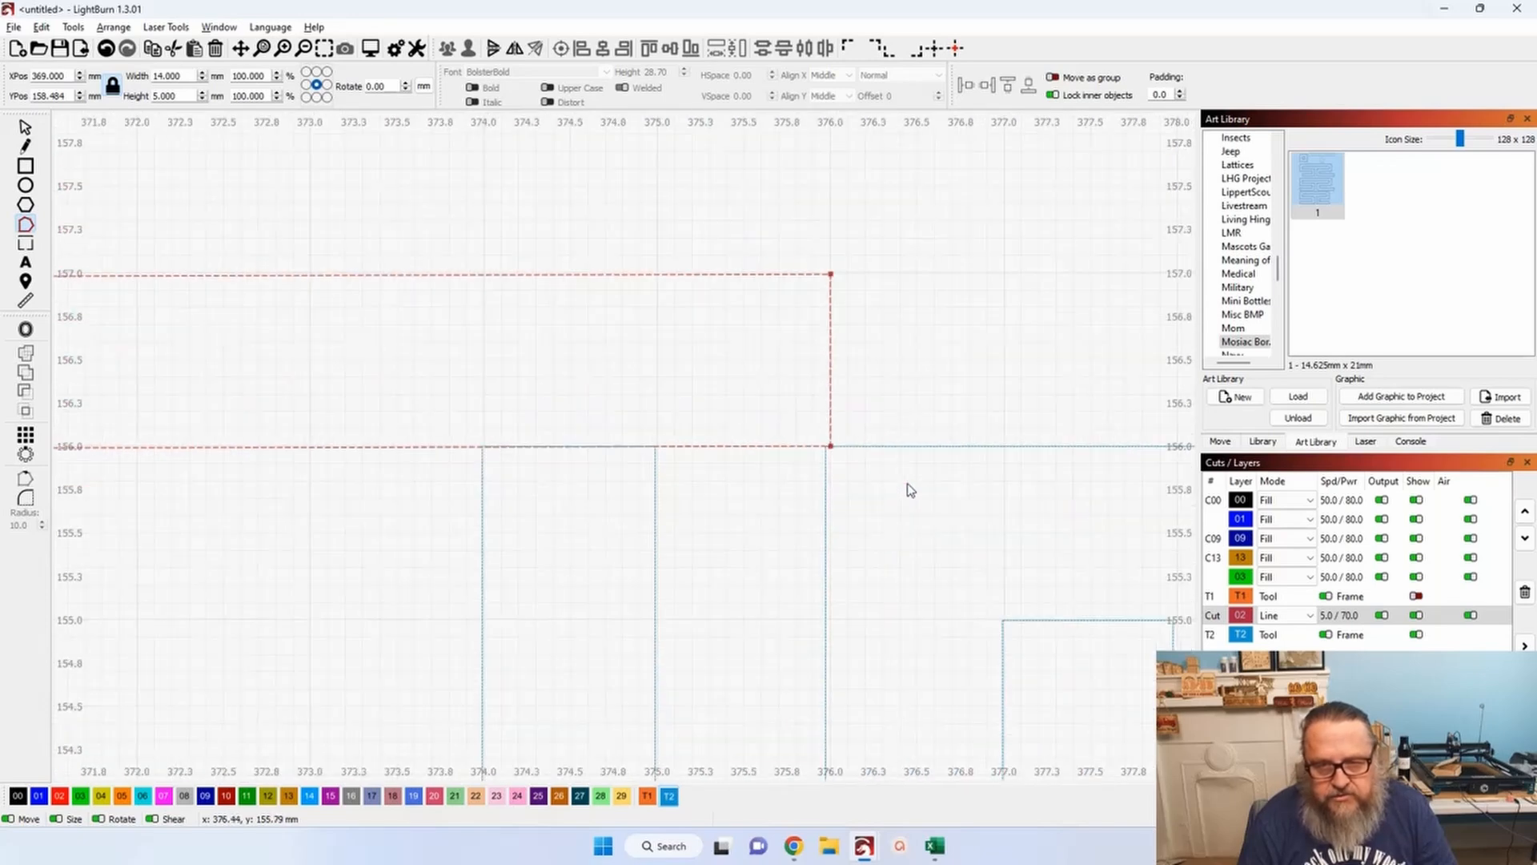
{"action": "left_click_drag", "start_coordinate": [830, 445], "coordinate": [656, 446]}
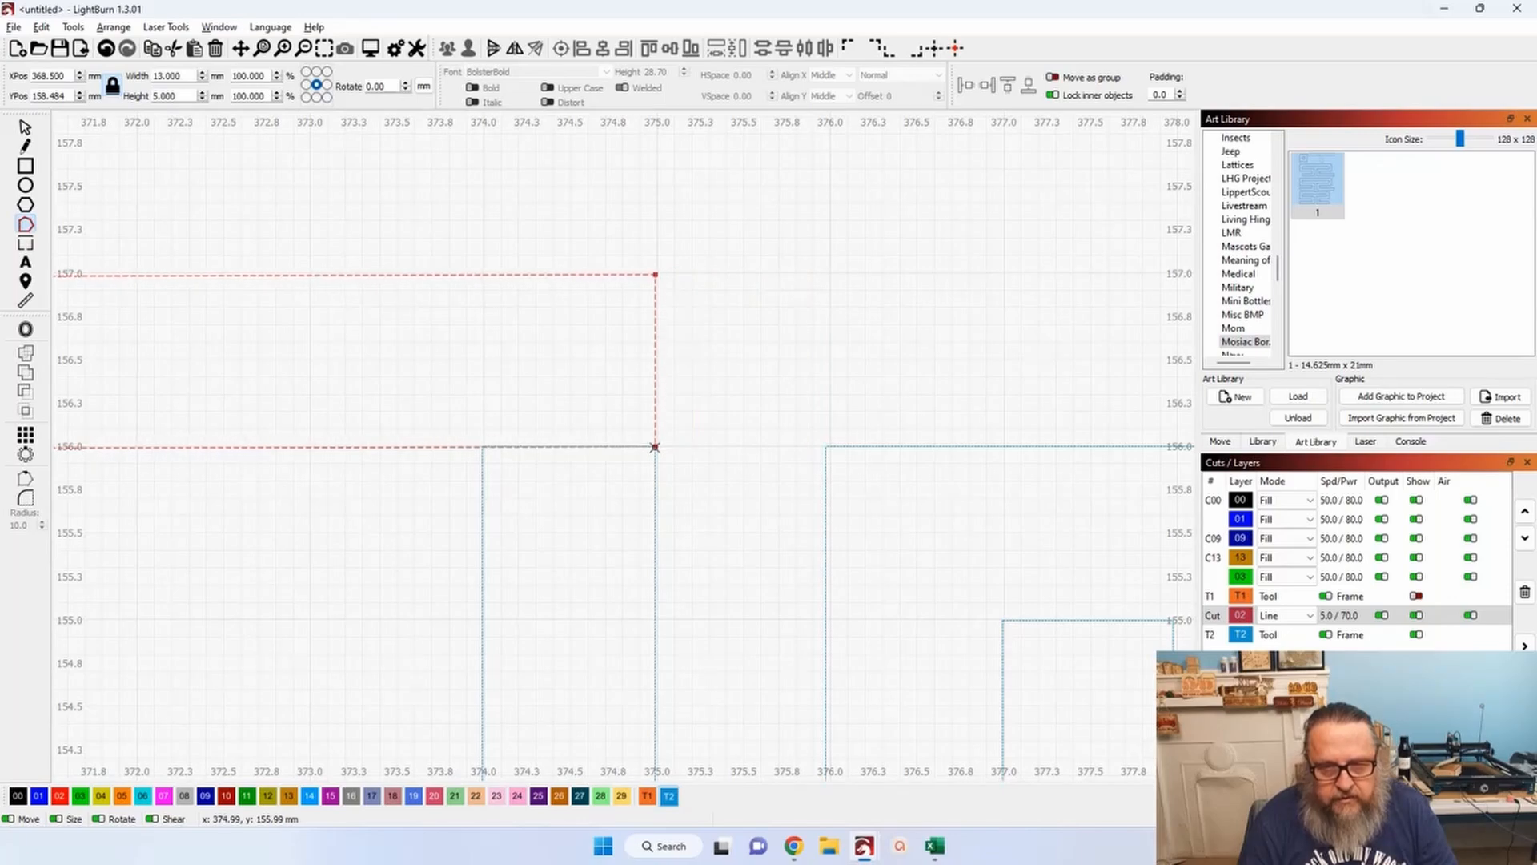
{"action": "scroll", "coordinate": [655, 446], "scroll_direction": "down", "scroll_amount": 4}
{"action": "scroll", "coordinate": [509, 494], "scroll_direction": "down", "scroll_amount": 3}
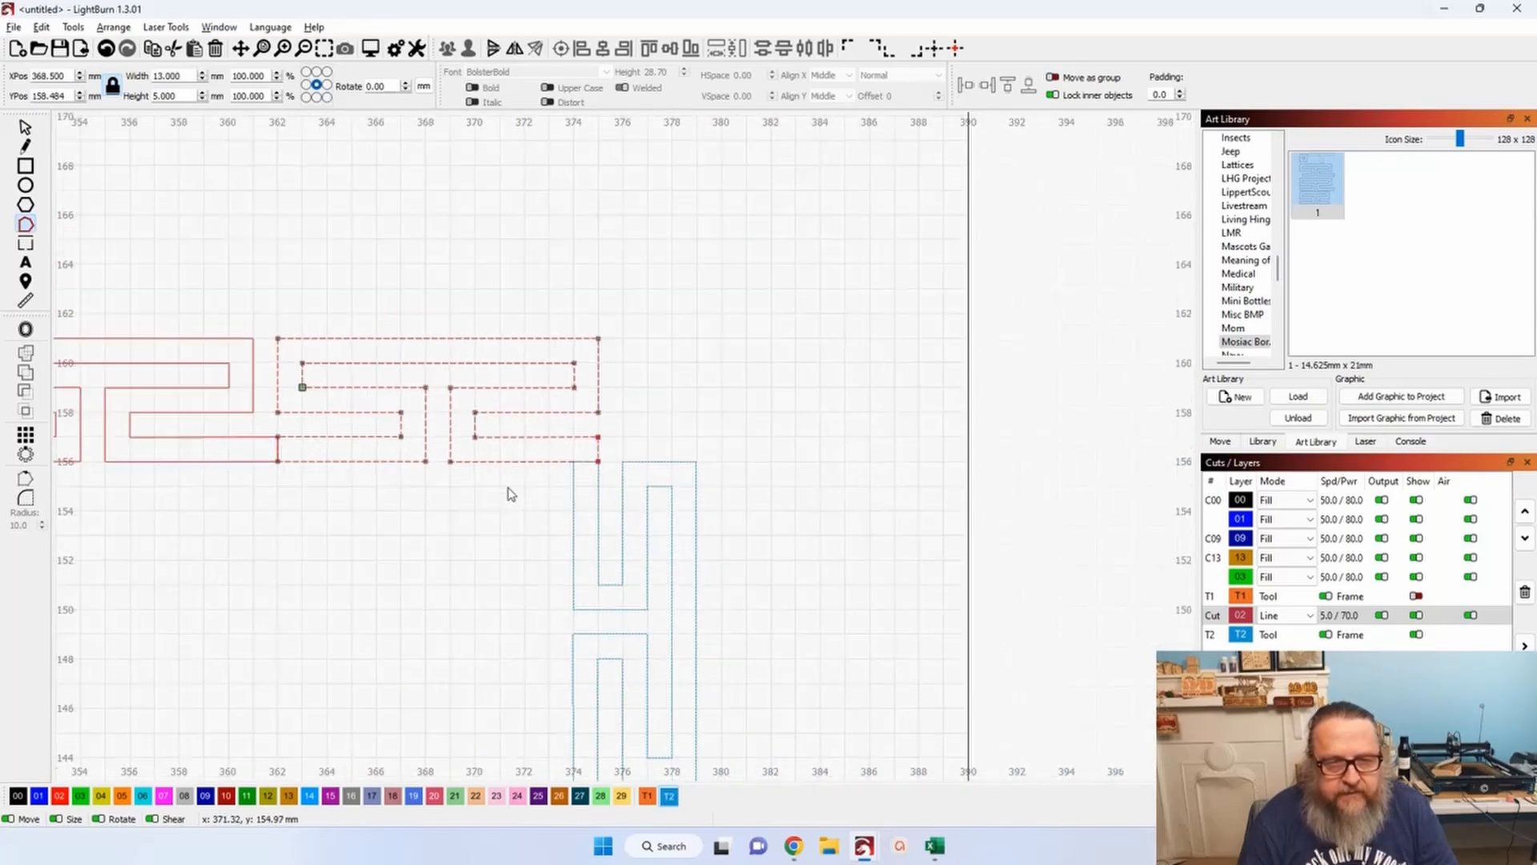
{"action": "left_click", "coordinate": [25, 128]}
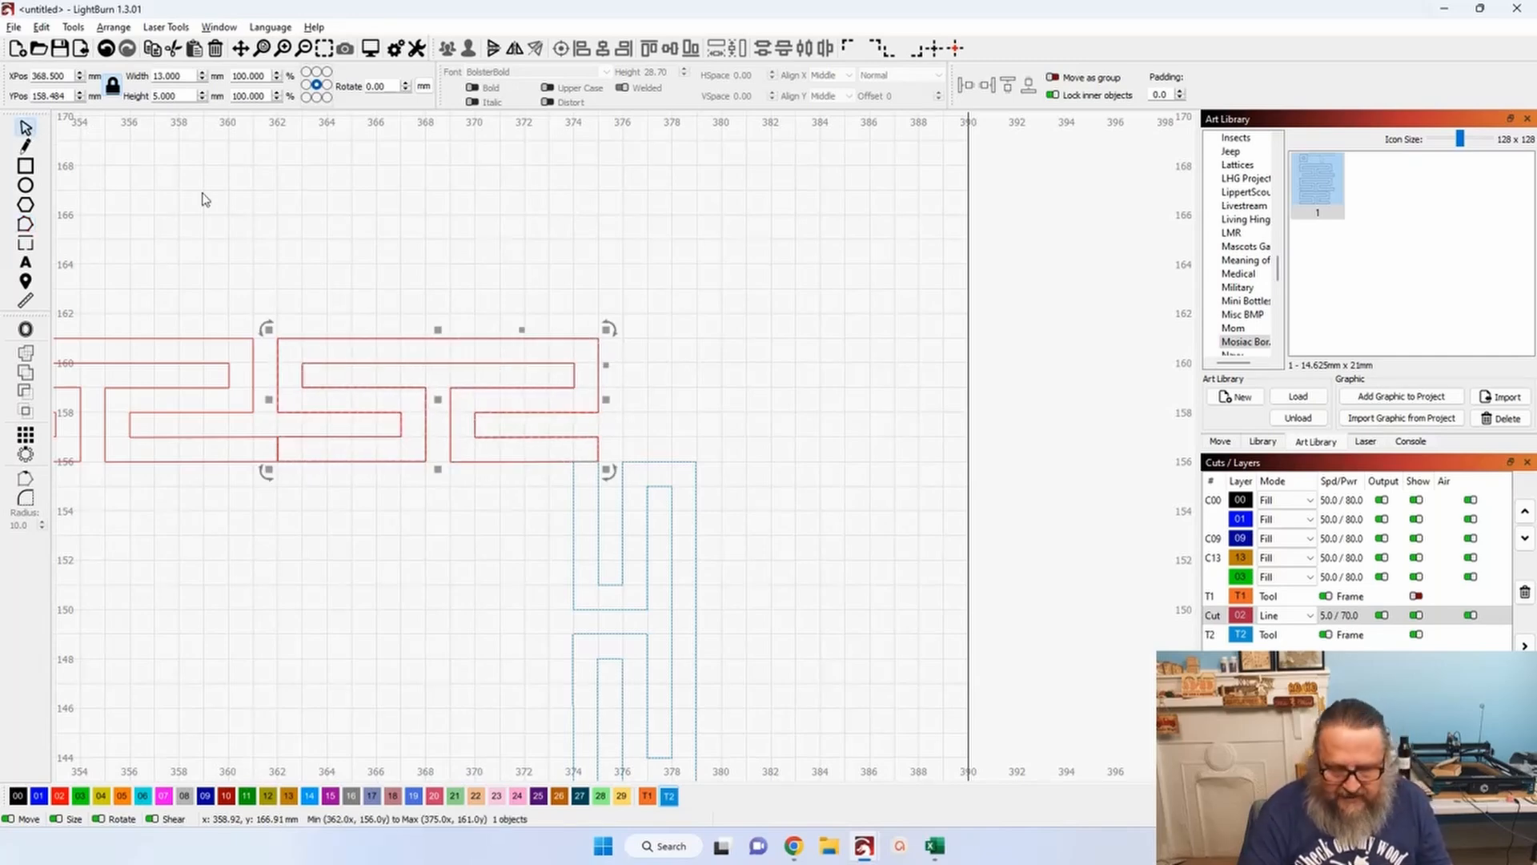
Place a duplicate of the shortened 13 mm key 6 mm above it and assign the duplicate to the T2 tool layer.
{"action": "key", "text": "ctrl+Up"}
{"action": "key", "text": "ctrl+Up"}
{"action": "key", "text": "ctrl+Up"}
{"action": "key", "text": "ctrl+Up"}
{"action": "key", "text": "ctrl+Up"}
{"action": "key", "text": "ctrl+Up"}
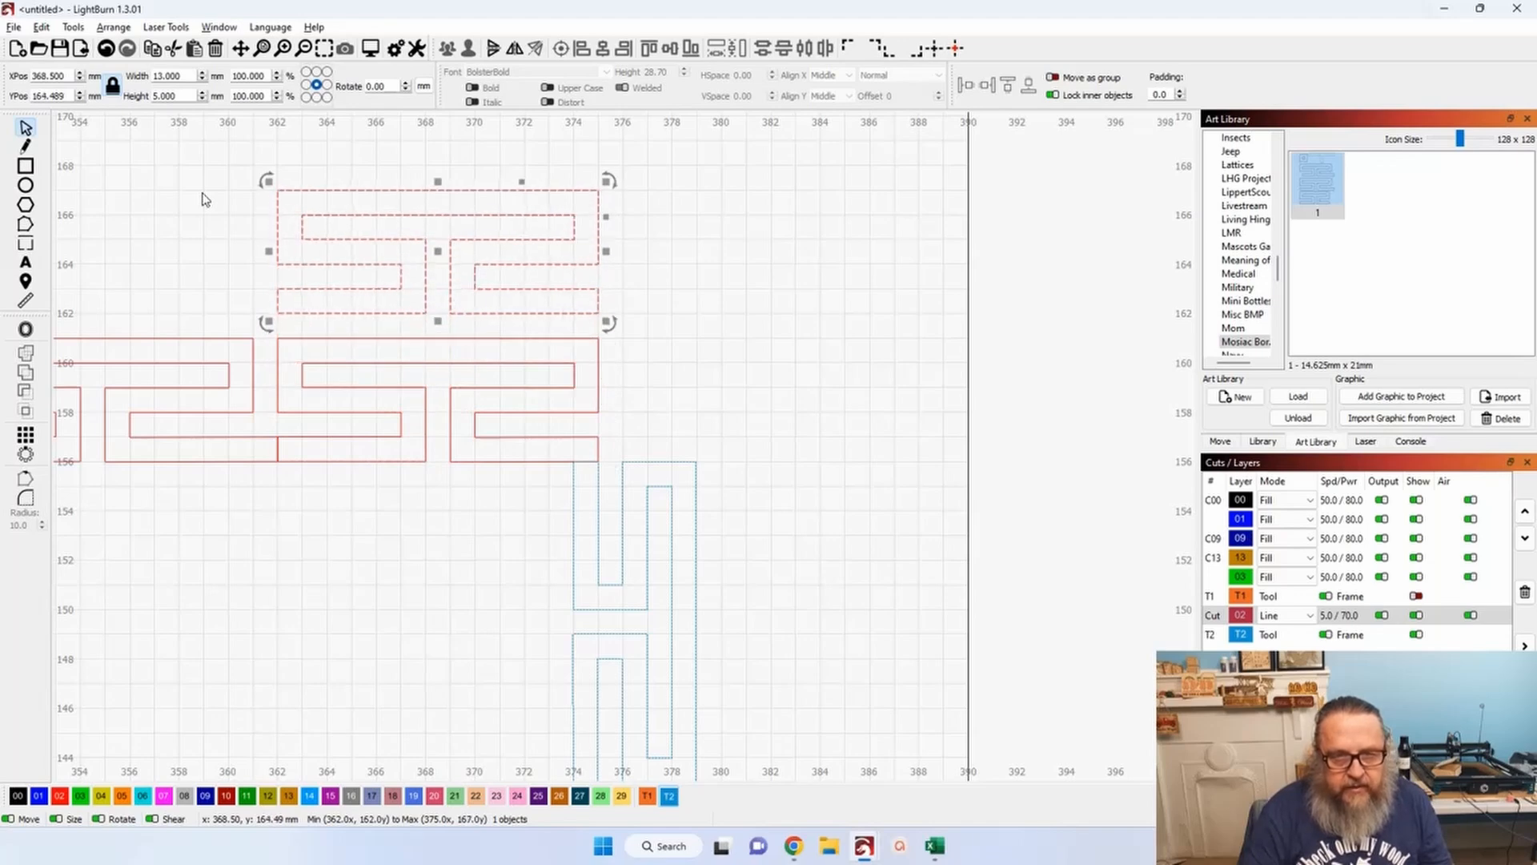
{"action": "left_click", "coordinate": [676, 799]}
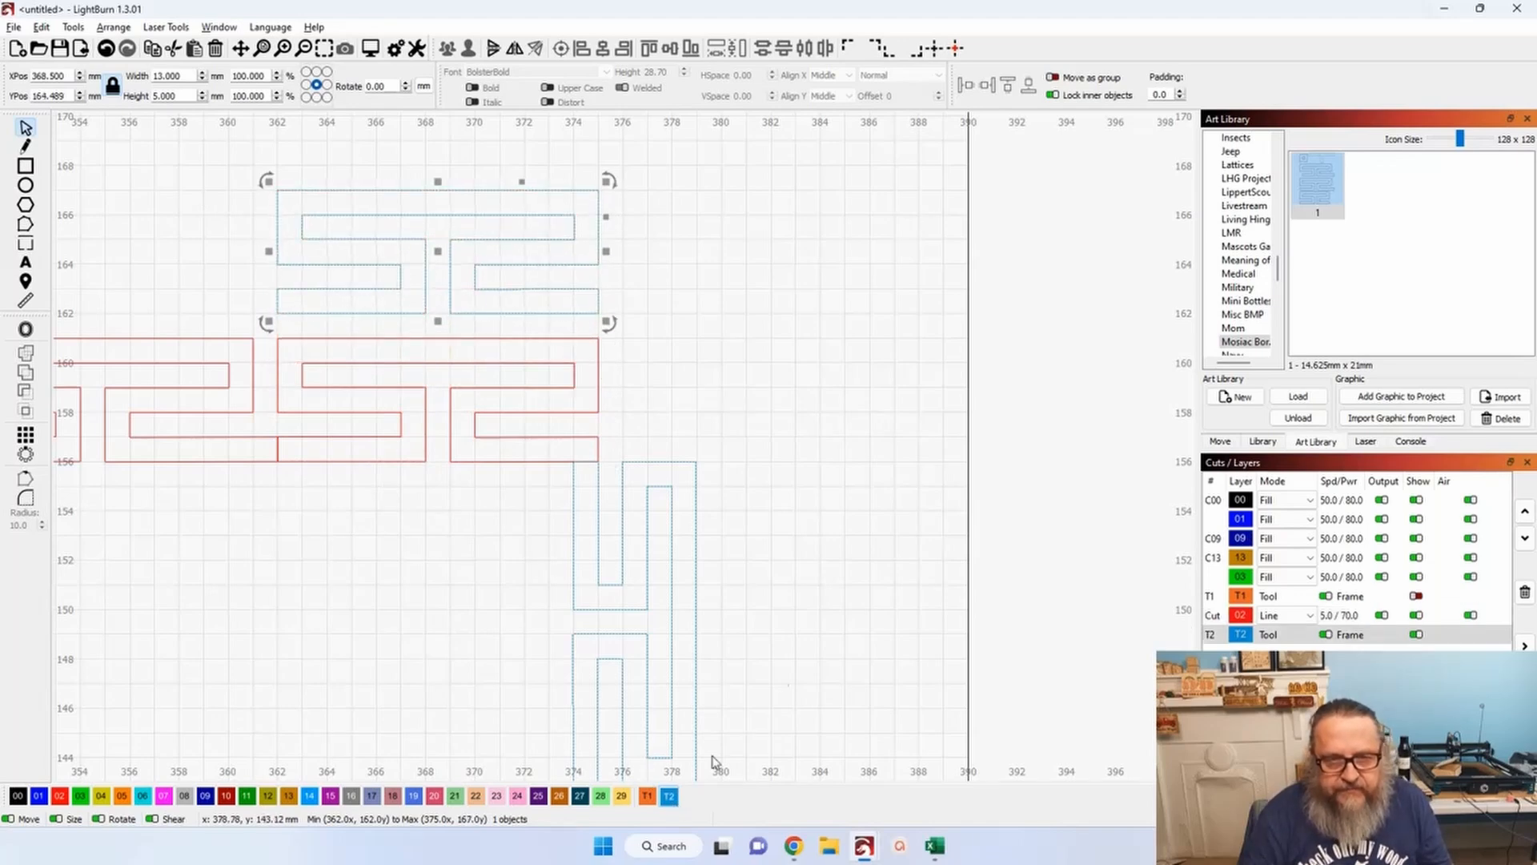
{"action": "left_click", "coordinate": [847, 414]}
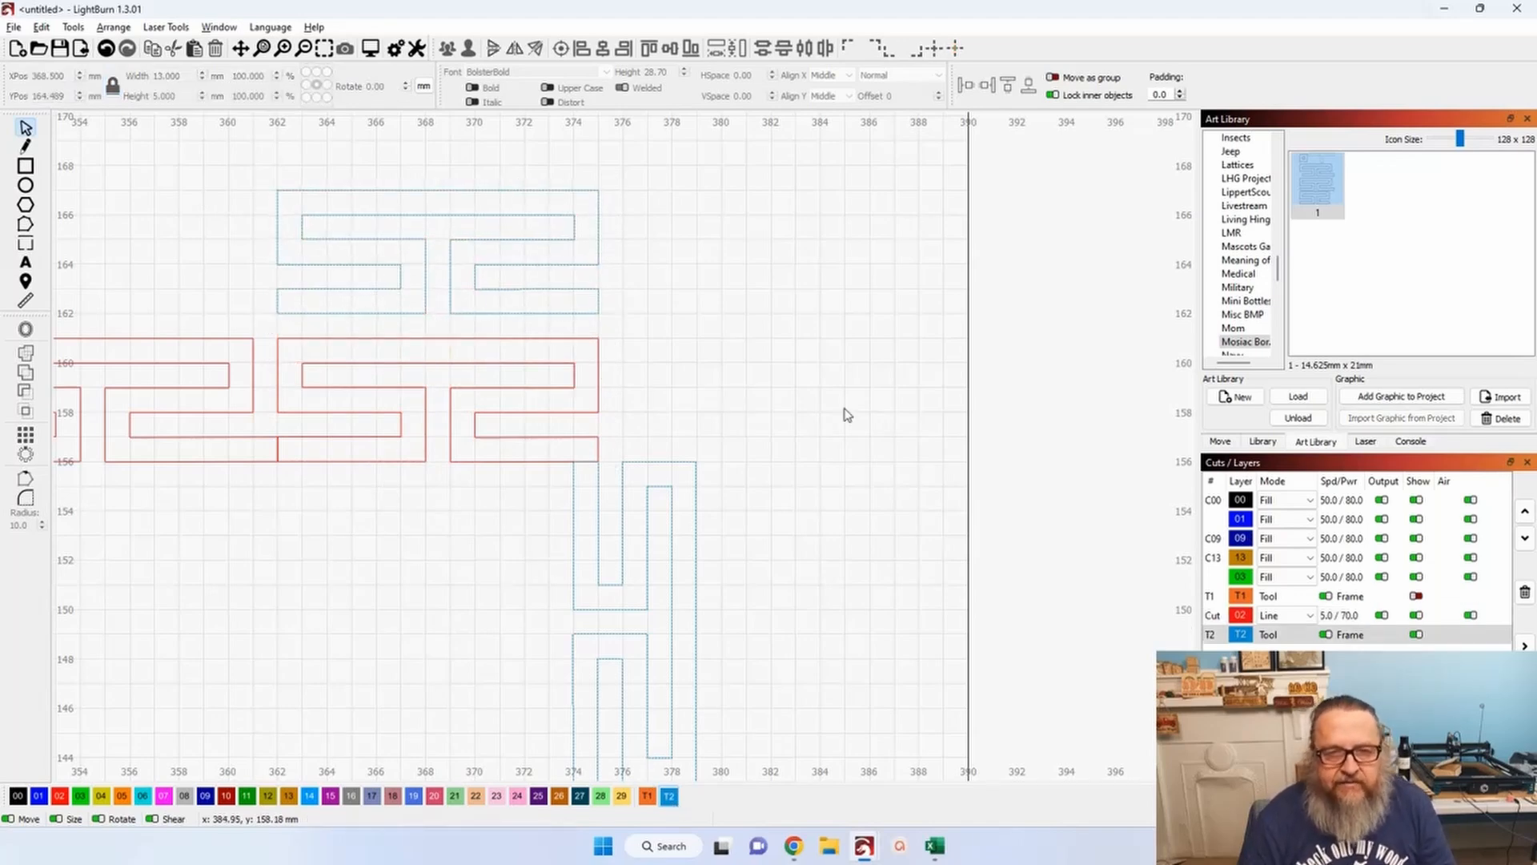
Assign the rotated key below the row's end to the red 02 line layer.
{"action": "scroll", "coordinate": [742, 430], "scroll_direction": "down", "scroll_amount": 2}
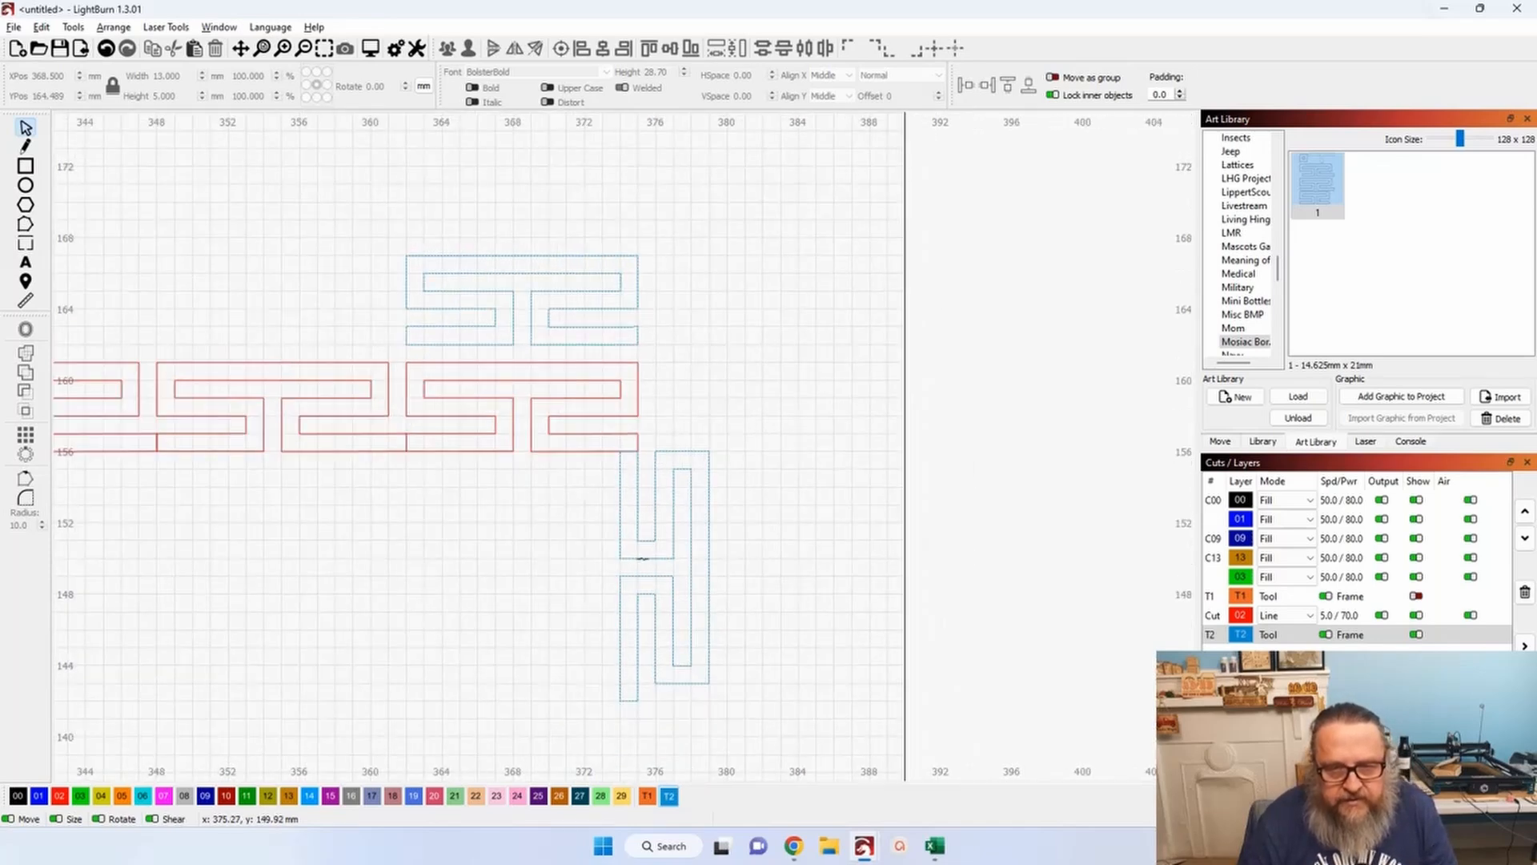
{"action": "left_click", "coordinate": [647, 567]}
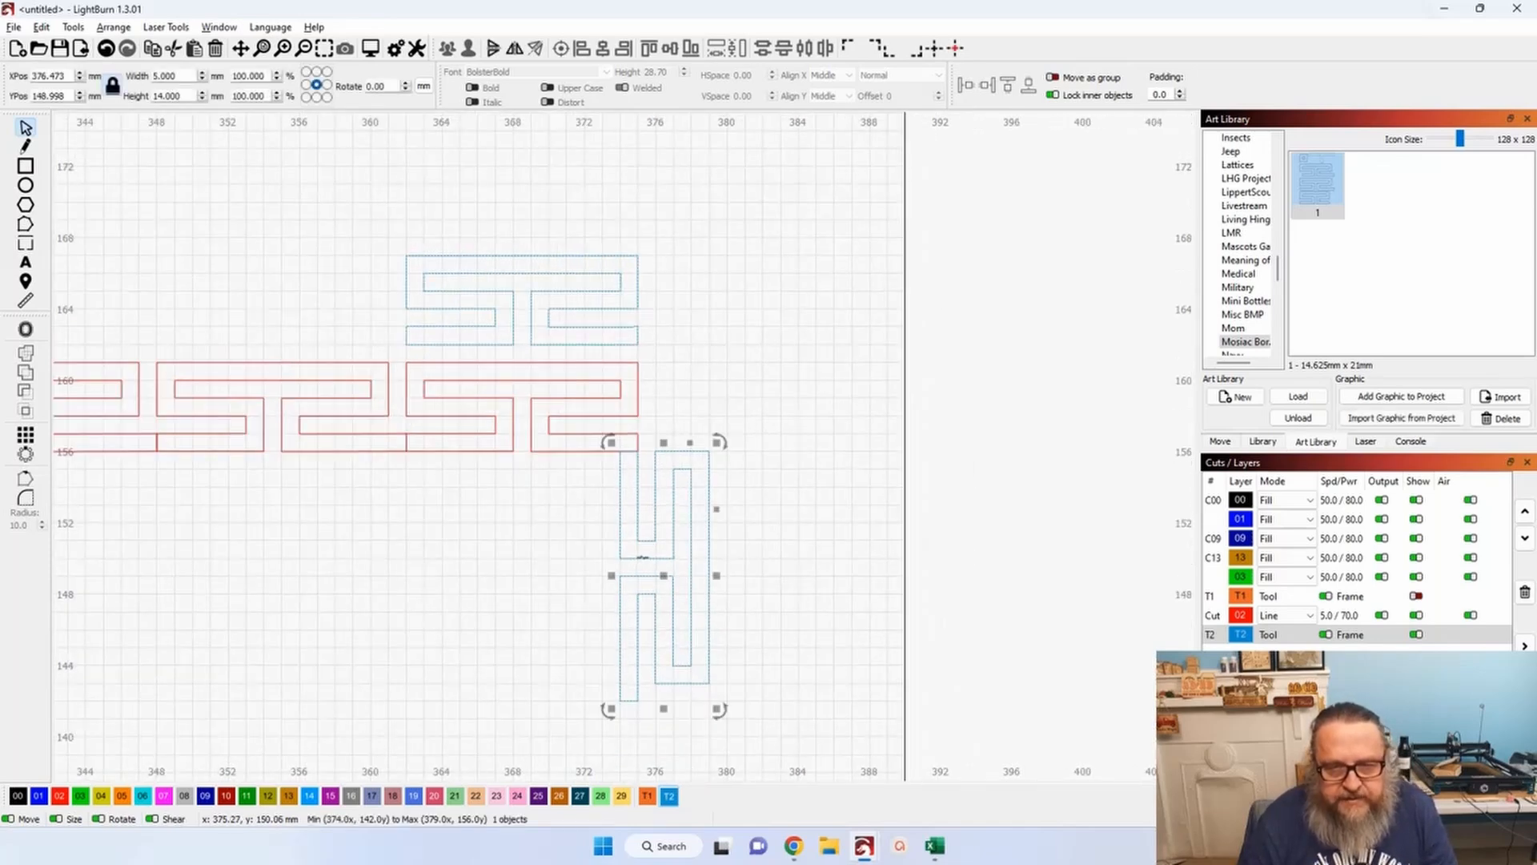
{"action": "left_click", "coordinate": [59, 797]}
{"action": "left_click", "coordinate": [241, 673]}
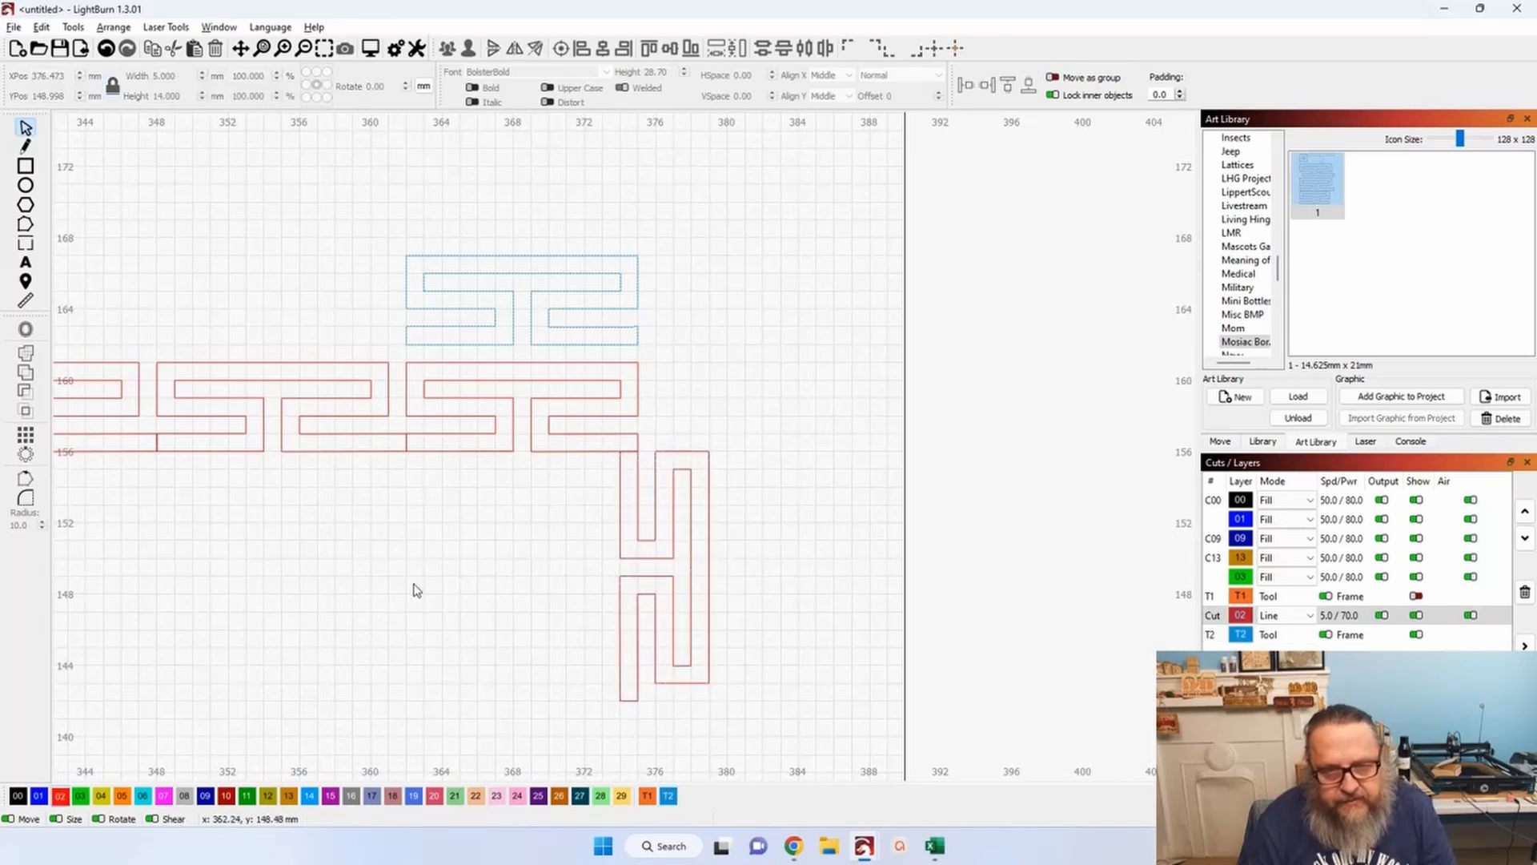
{"action": "scroll", "coordinate": [594, 544], "scroll_direction": "down", "scroll_amount": 1}
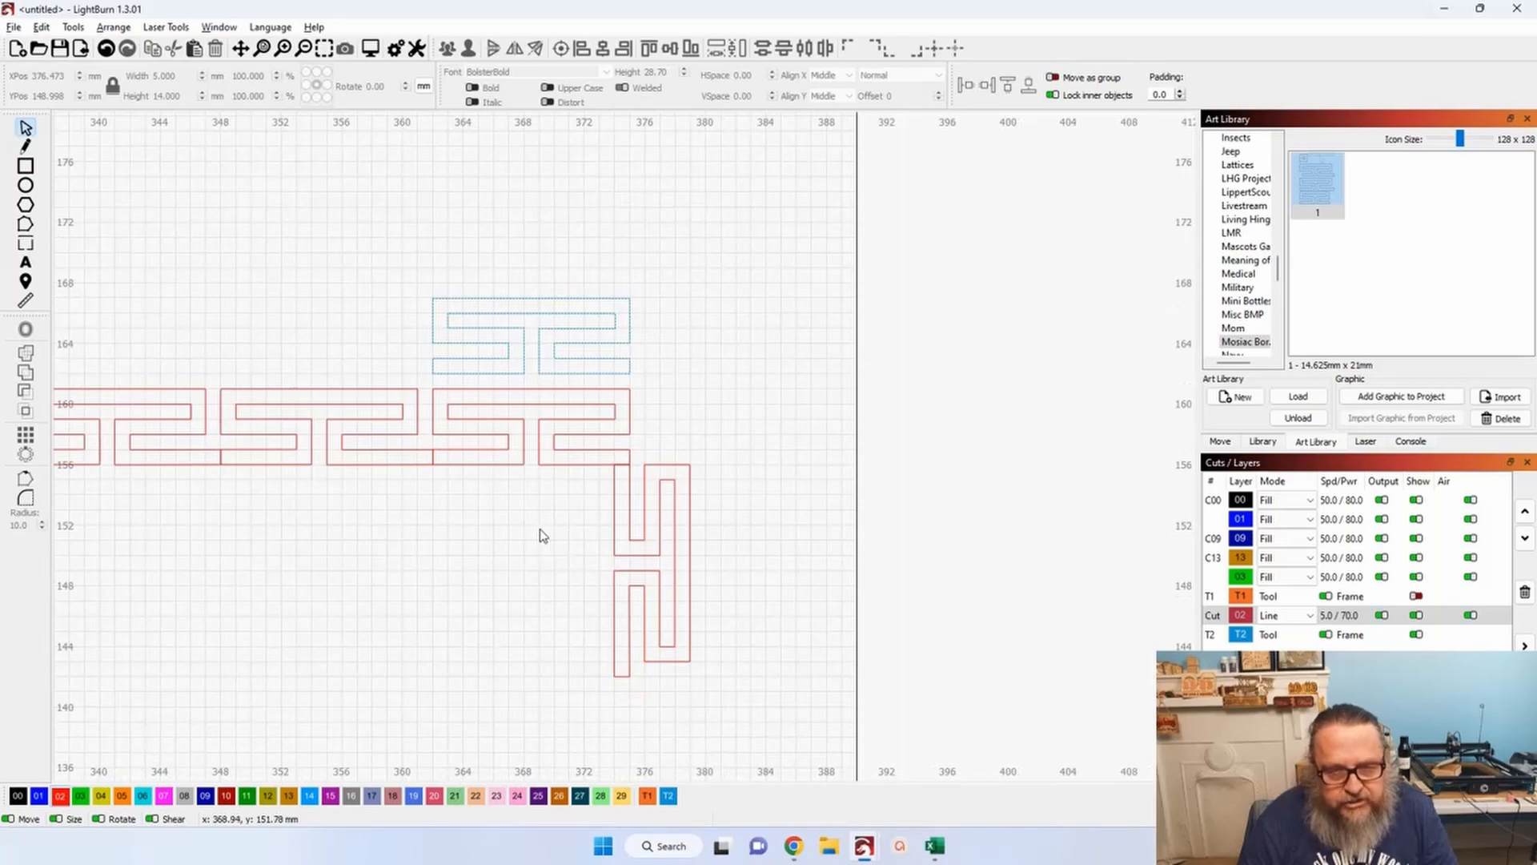
{"action": "scroll", "coordinate": [570, 532], "scroll_direction": "up", "scroll_amount": 4}
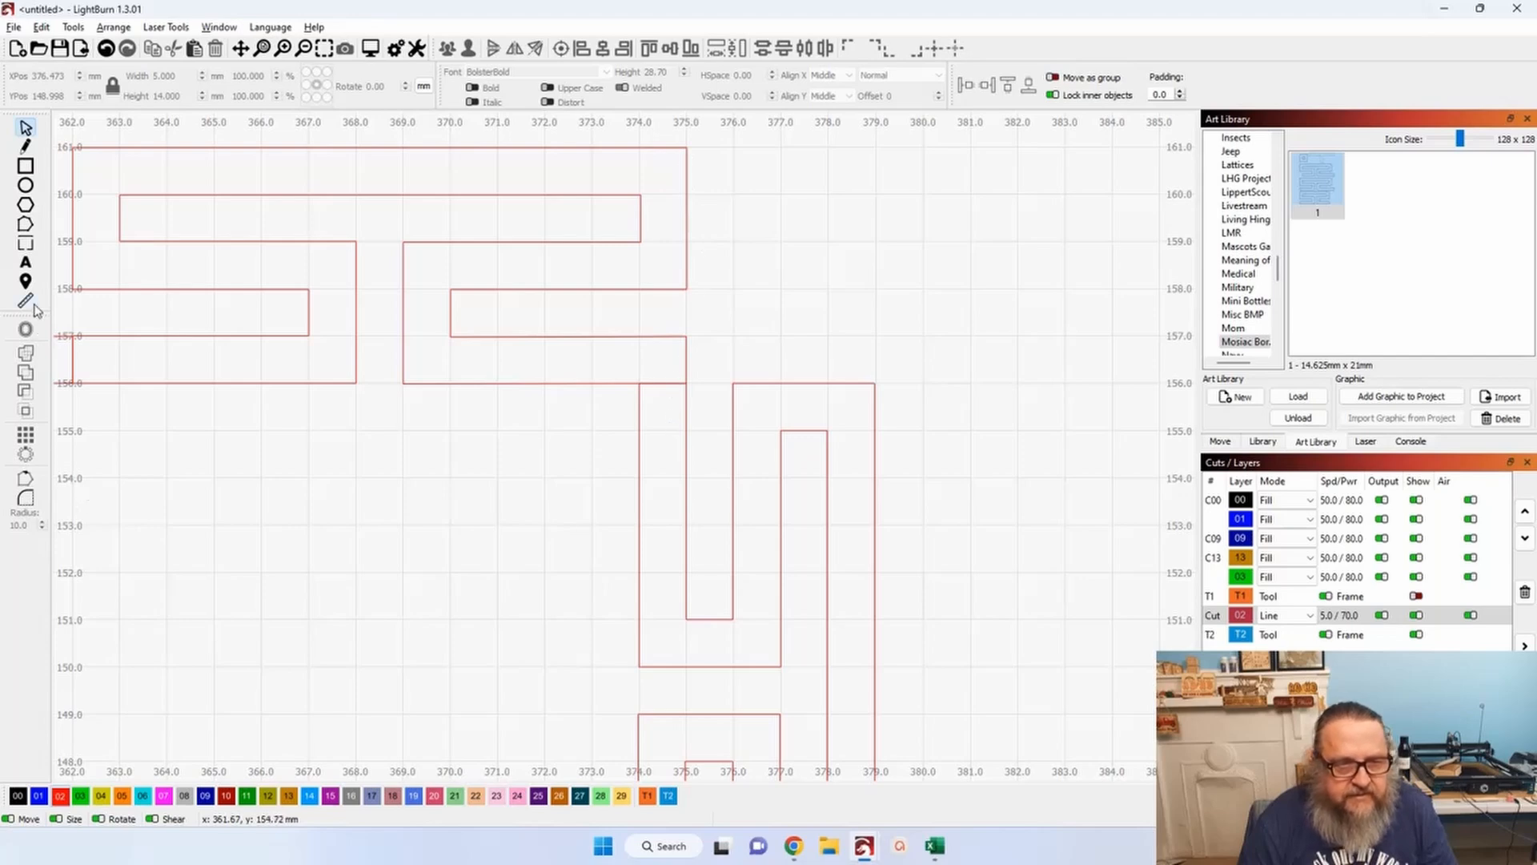
{"action": "left_click", "coordinate": [30, 150]}
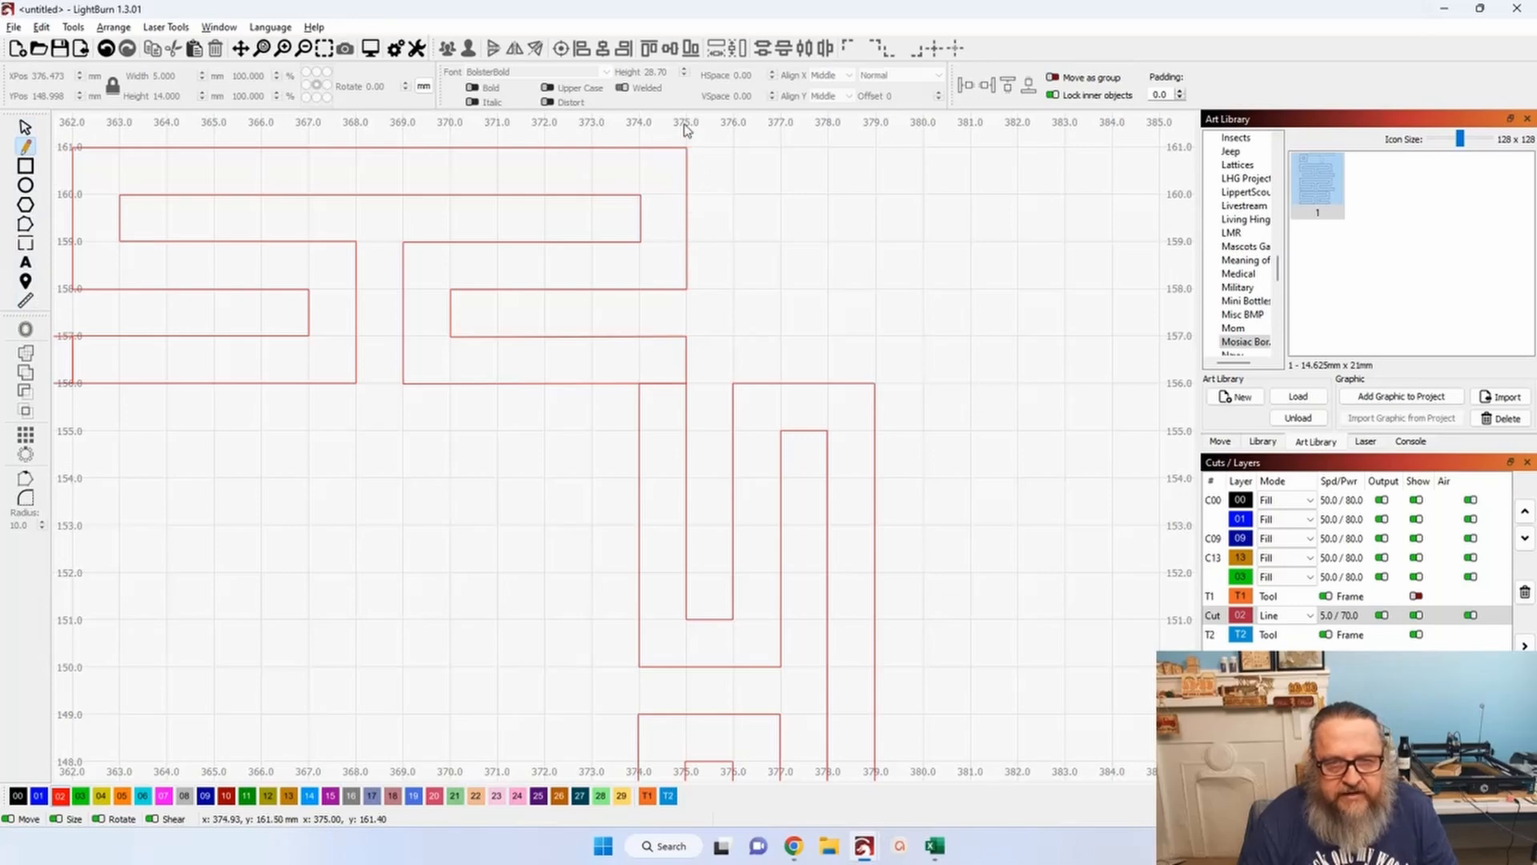
{"action": "scroll", "coordinate": [688, 148], "scroll_direction": "down", "scroll_amount": 1}
{"action": "scroll", "coordinate": [687, 155], "scroll_direction": "down", "scroll_amount": 1}
{"action": "scroll", "coordinate": [687, 153], "scroll_direction": "down", "scroll_amount": 1}
{"action": "left_click_drag", "start_coordinate": [694, 250], "coordinate": [691, 320]}
{"action": "left_click", "coordinate": [683, 208]}
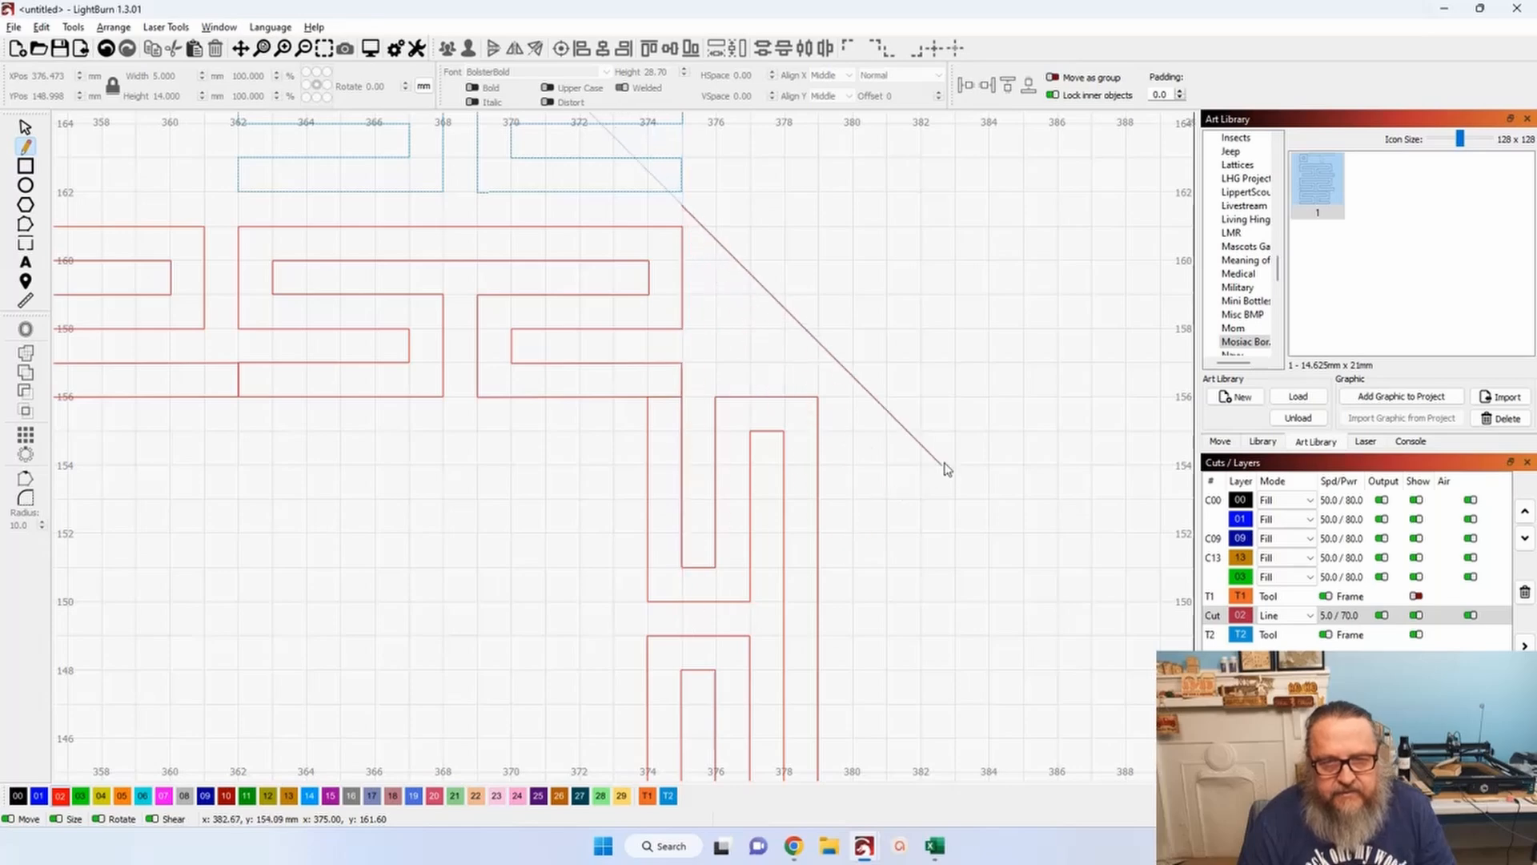
{"action": "key", "text": "Escape"}
{"action": "scroll", "coordinate": [664, 398], "scroll_direction": "up", "scroll_amount": 2}
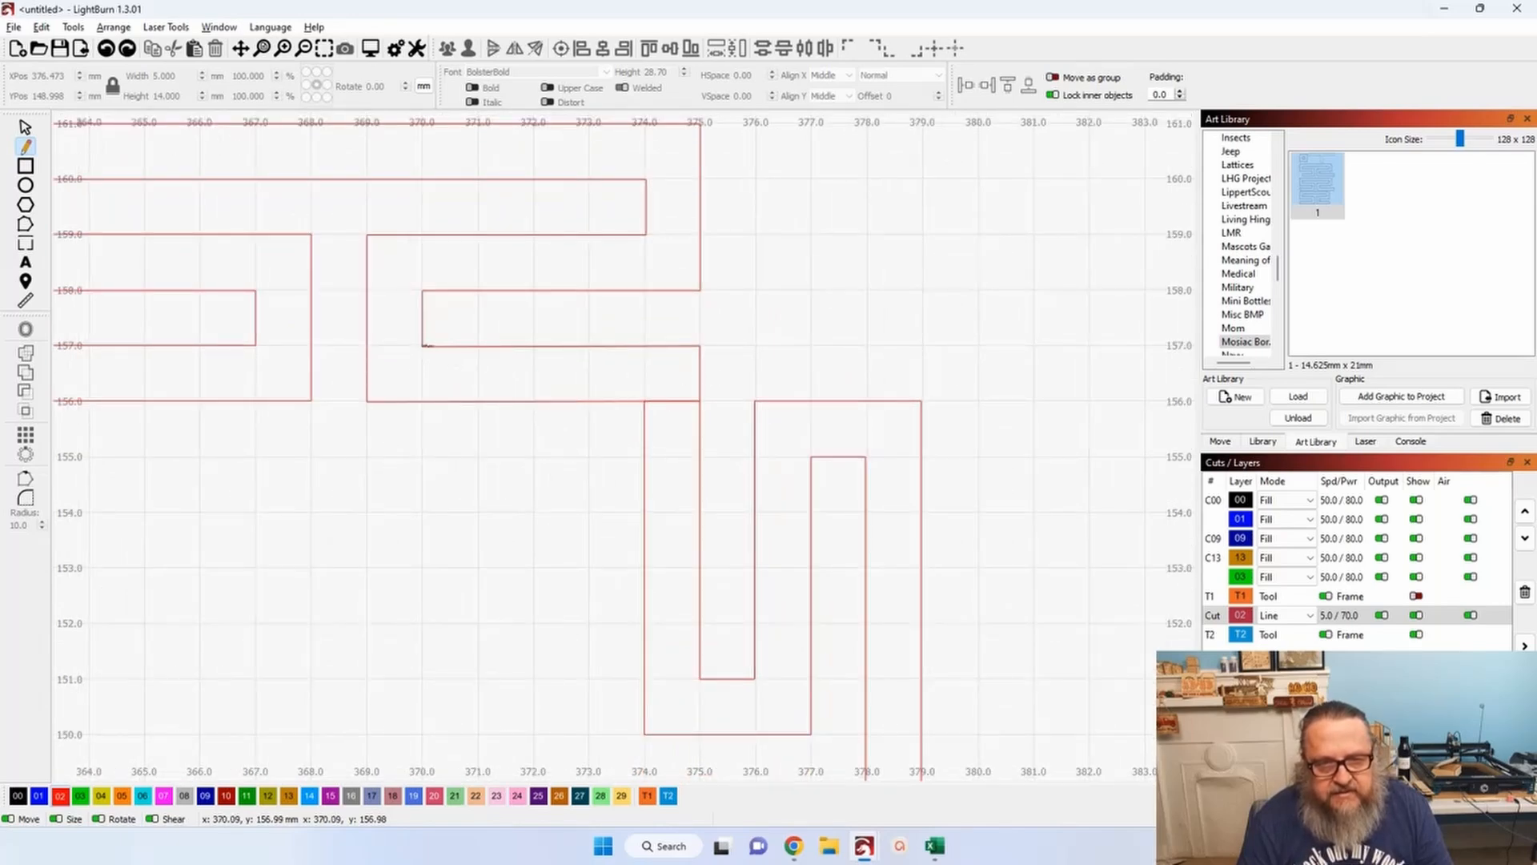
{"action": "left_click_drag", "start_coordinate": [324, 345], "coordinate": [1036, 344]}
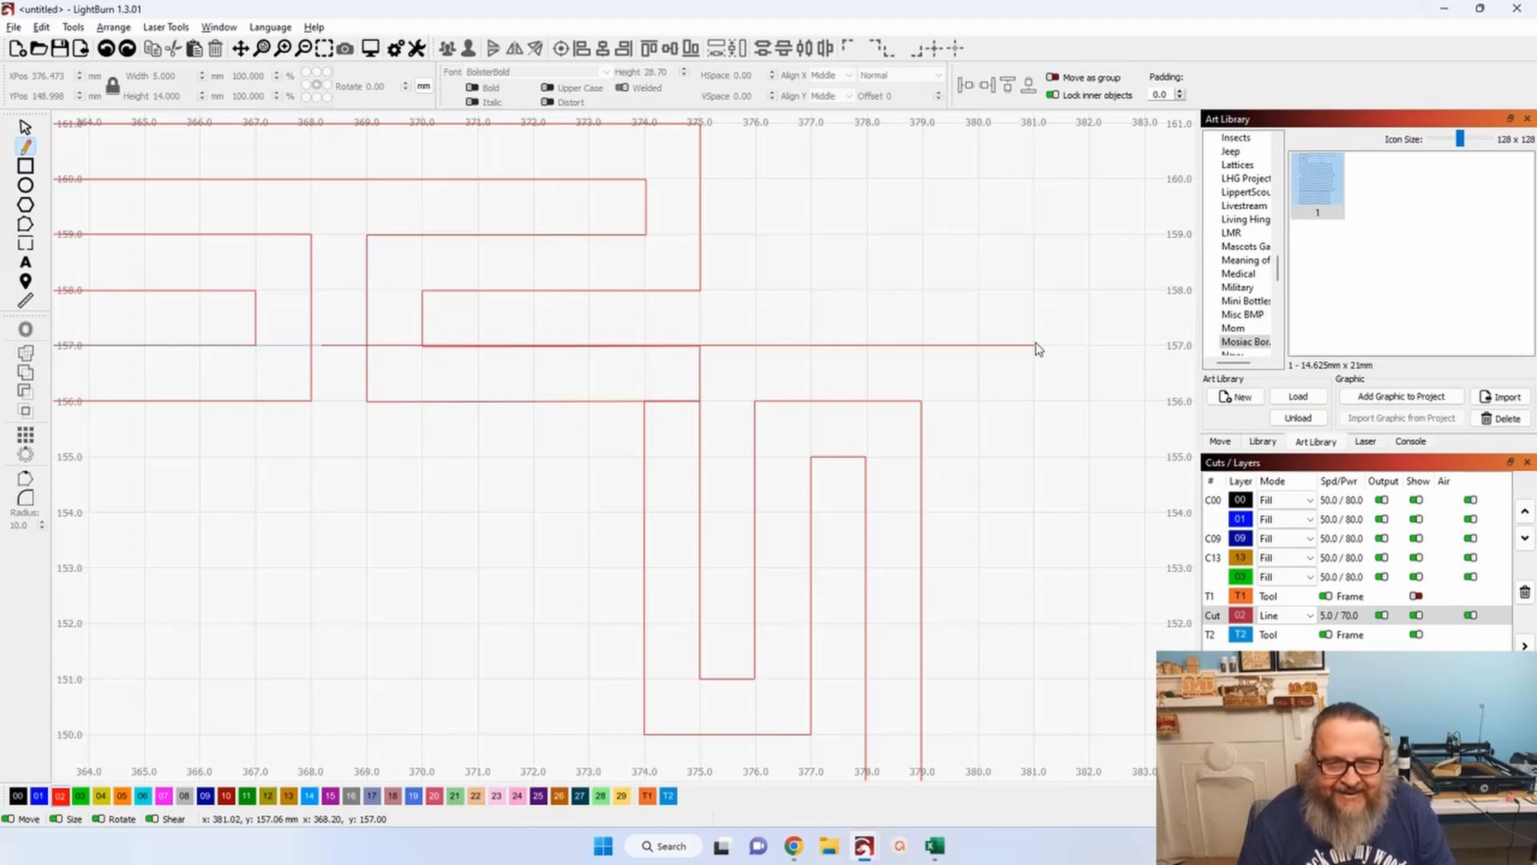
{"action": "key", "text": "Escape"}
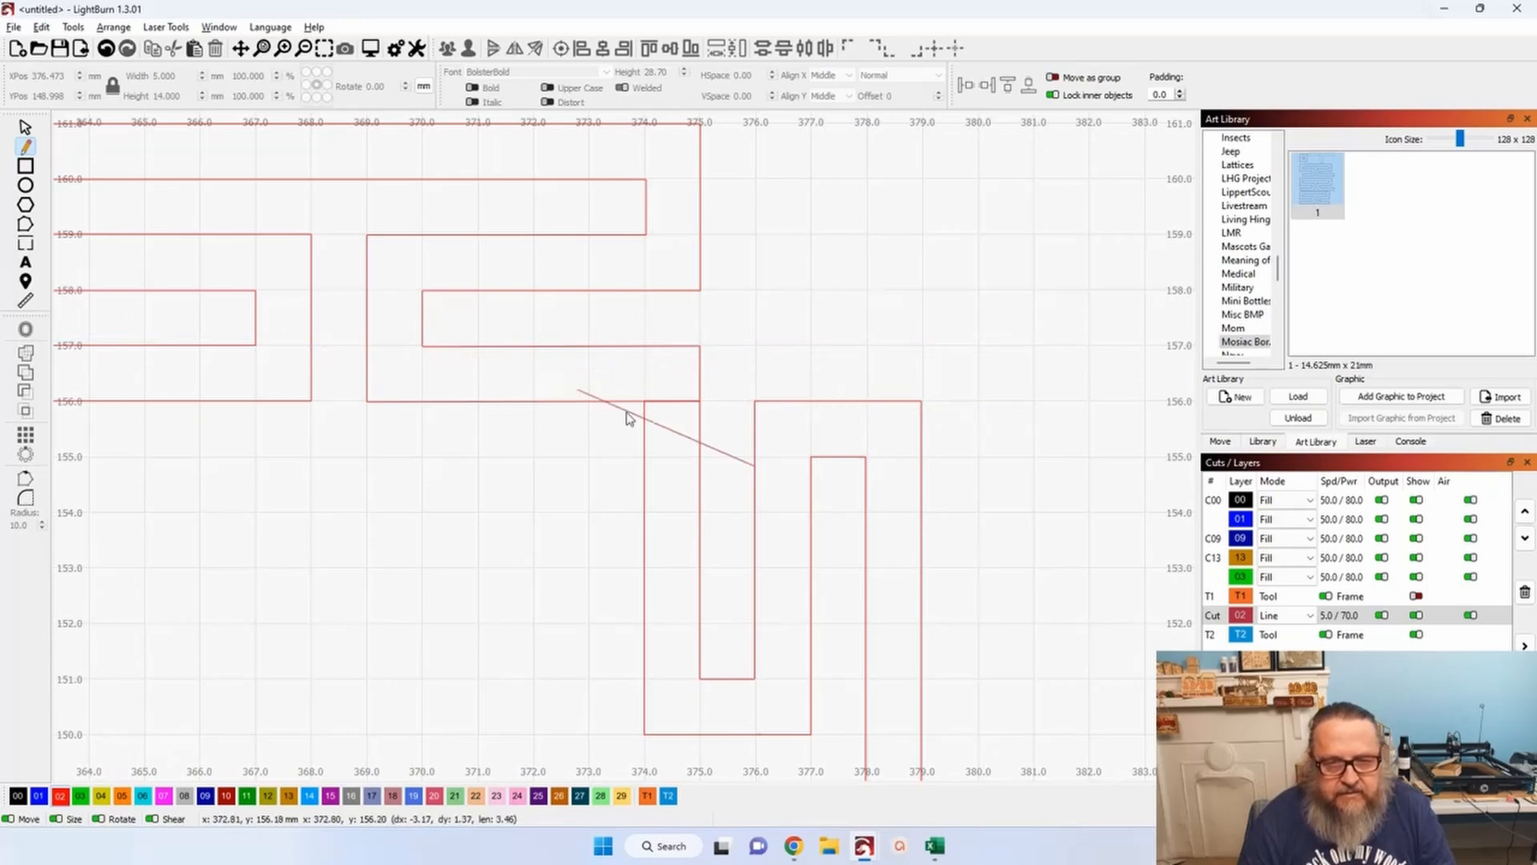
{"action": "left_click", "coordinate": [25, 128]}
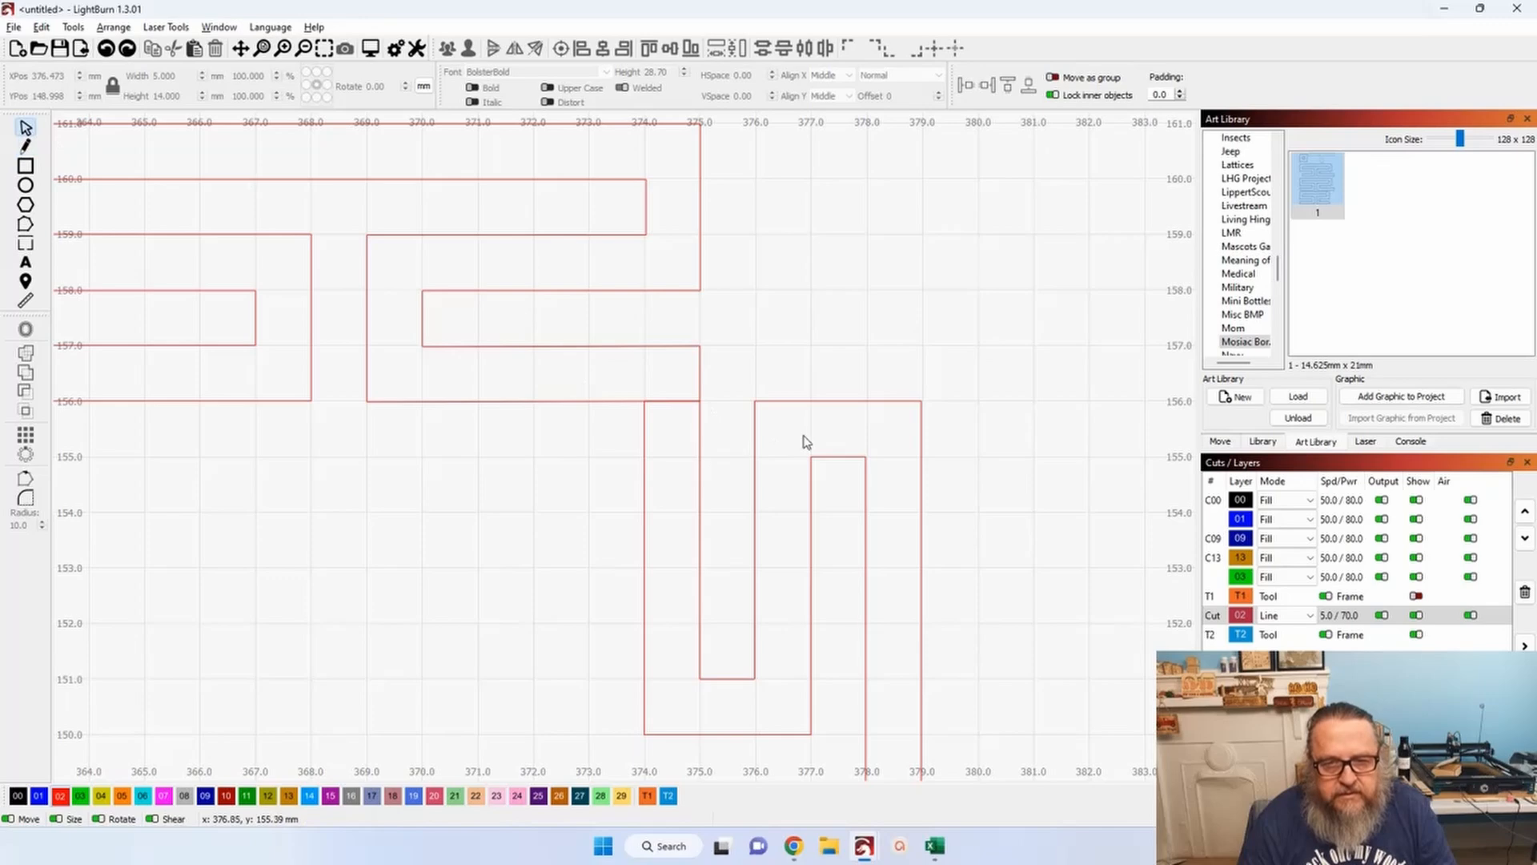
Move the rotated red key up 1 mm so its top edge lines up with the row's tail at Y 157.
{"action": "left_click_drag", "start_coordinate": [752, 399], "coordinate": [757, 353]}
{"action": "scroll", "coordinate": [738, 354], "scroll_direction": "up", "scroll_amount": 5}
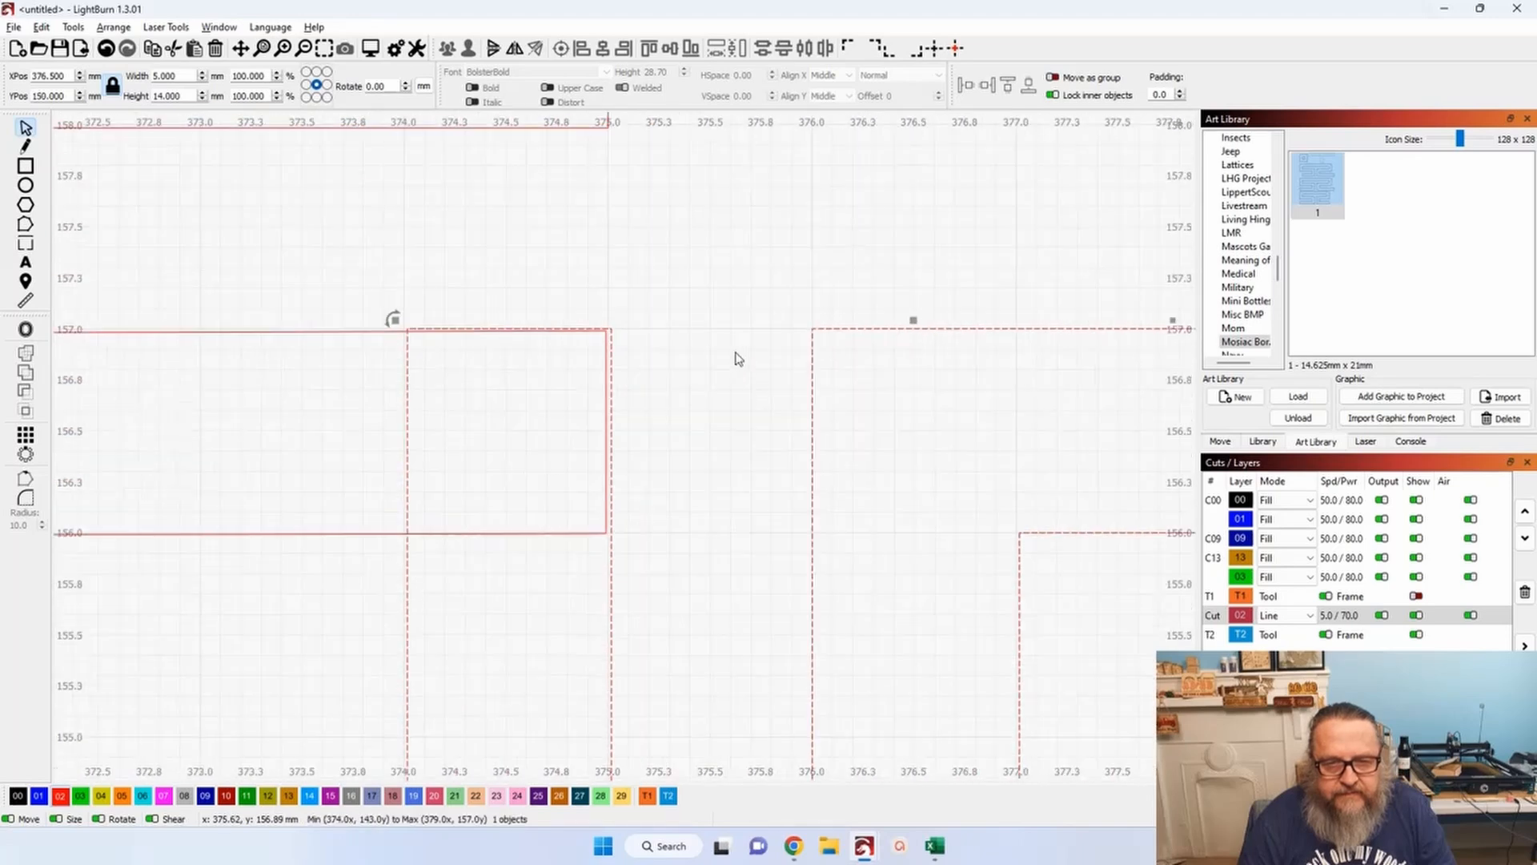
{"action": "left_click", "coordinate": [604, 377]}
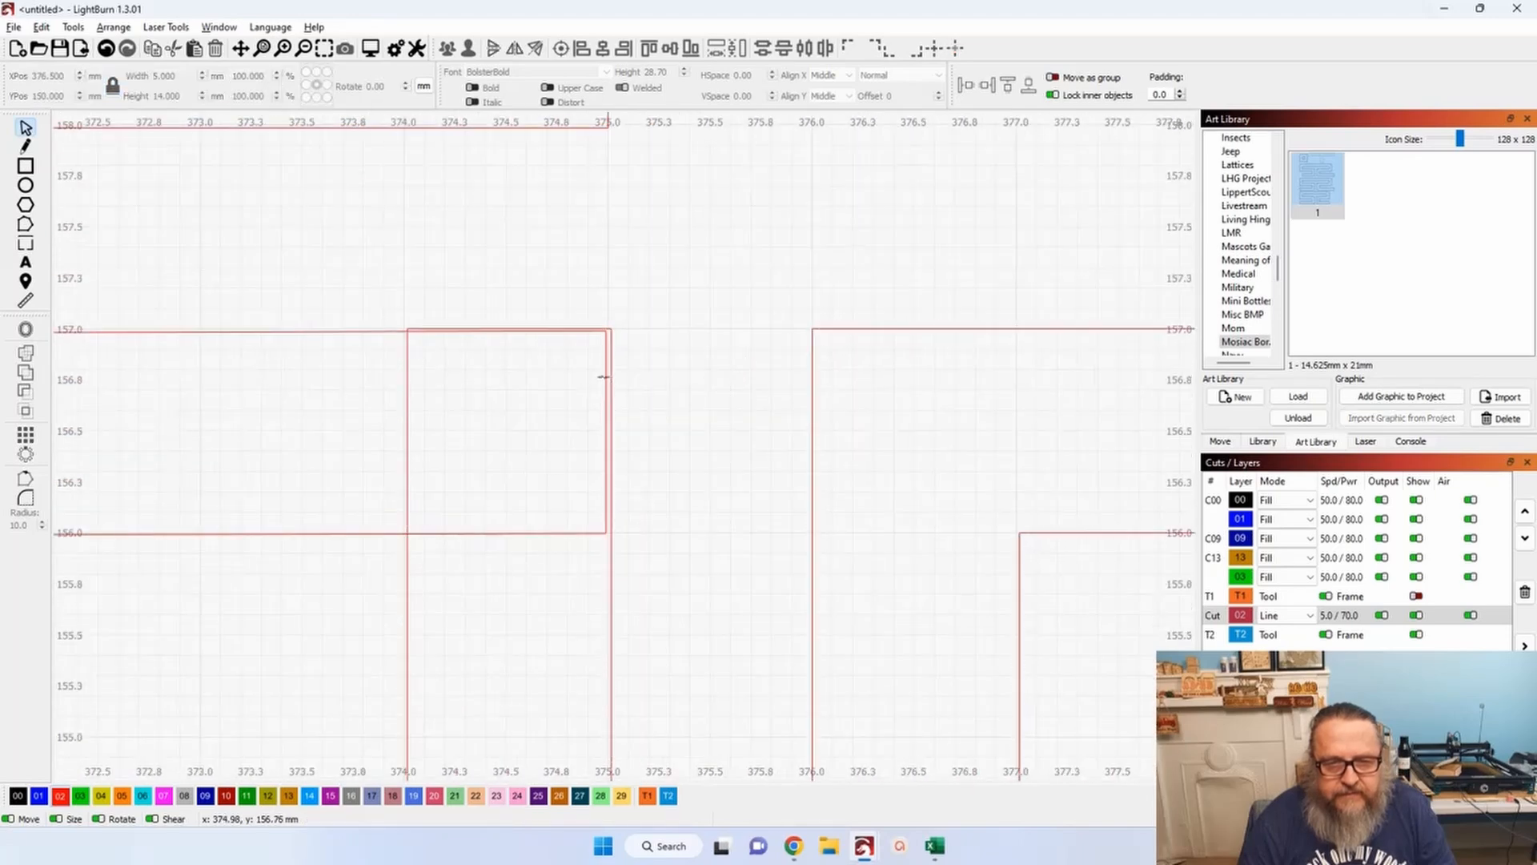
Edit the last row key's tail-end nodes so they snap onto the rotated key's corner at about X 375.01, Y 157.
{"action": "left_click", "coordinate": [604, 369]}
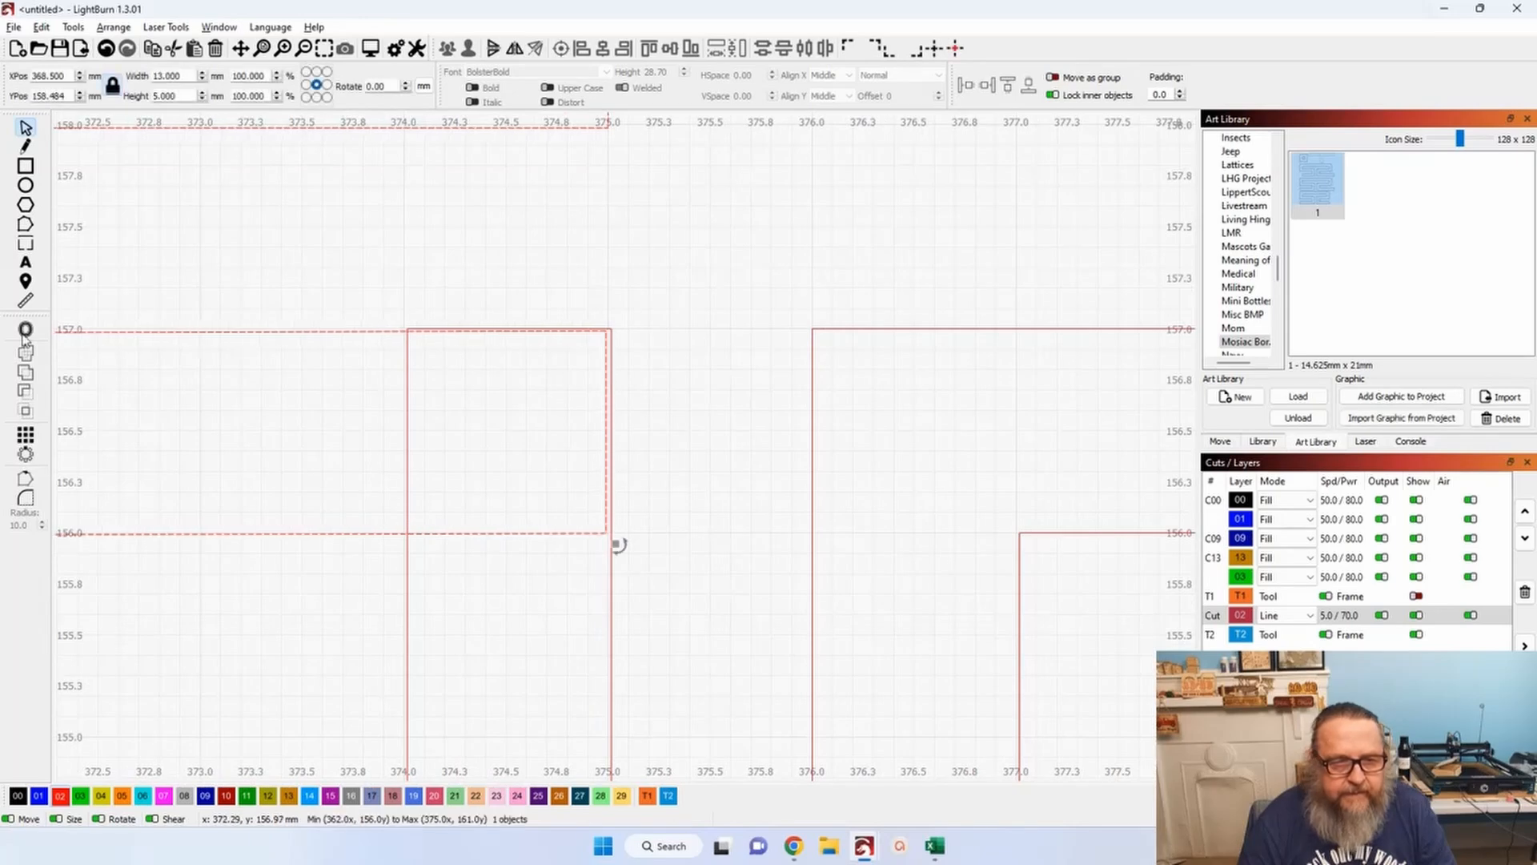
{"action": "left_click", "coordinate": [26, 224]}
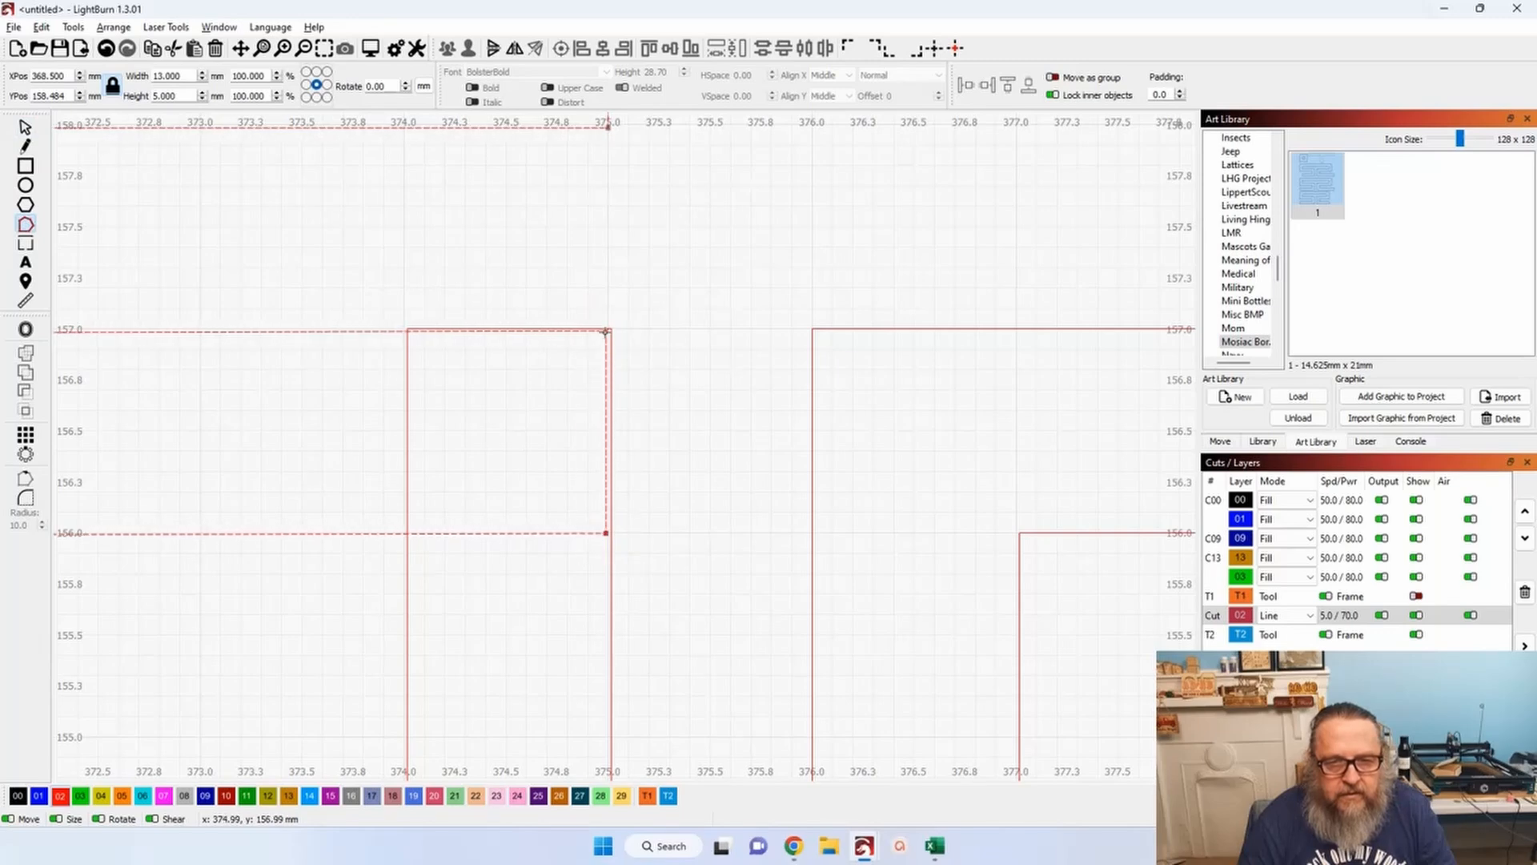
{"action": "left_click_drag", "start_coordinate": [606, 330], "coordinate": [610, 329]}
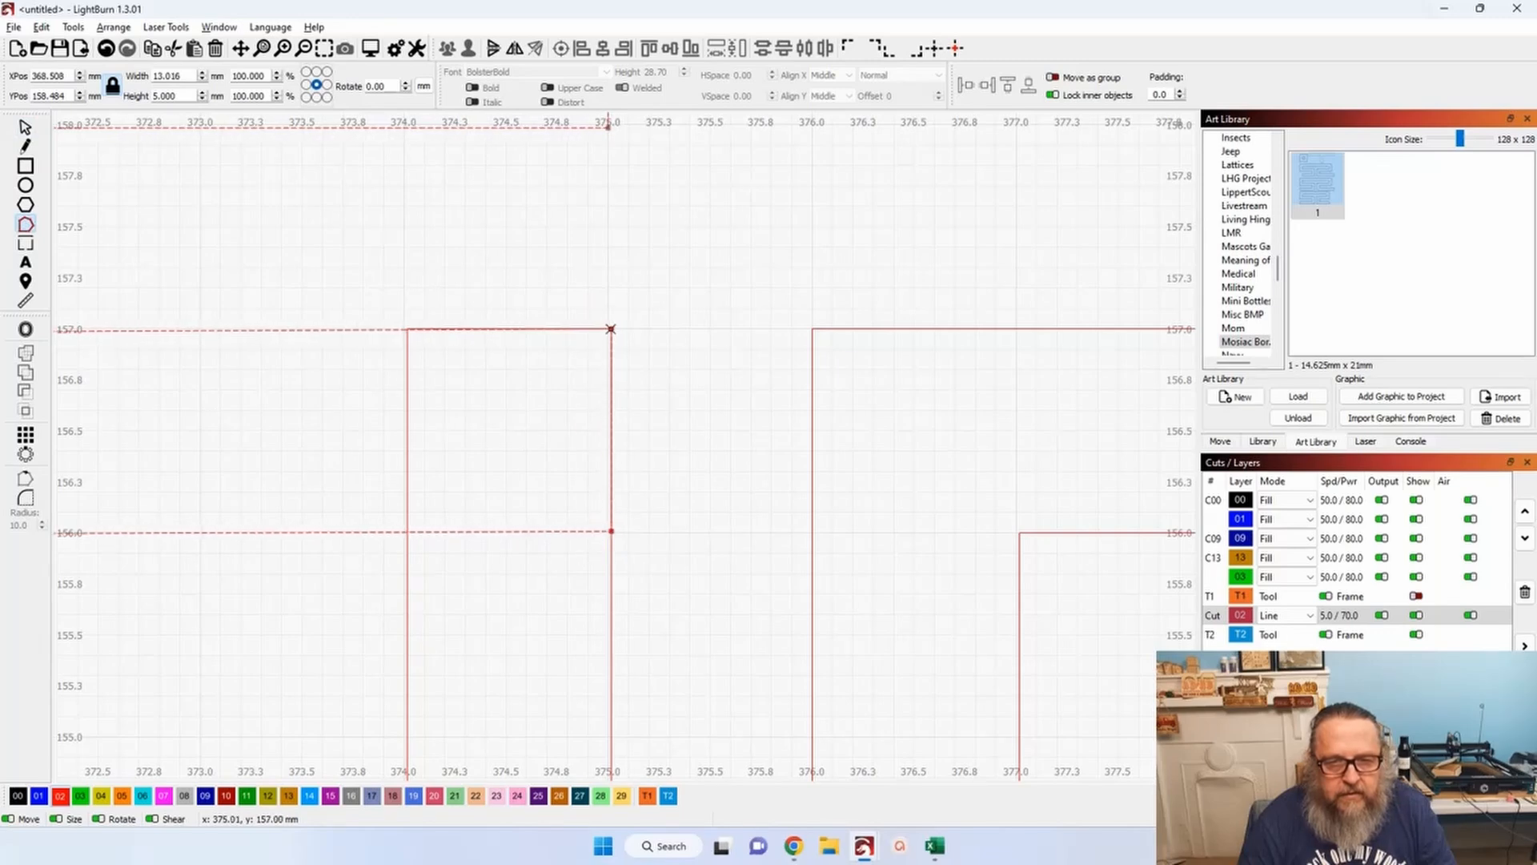
{"action": "scroll", "coordinate": [627, 309], "scroll_direction": "down", "scroll_amount": 4}
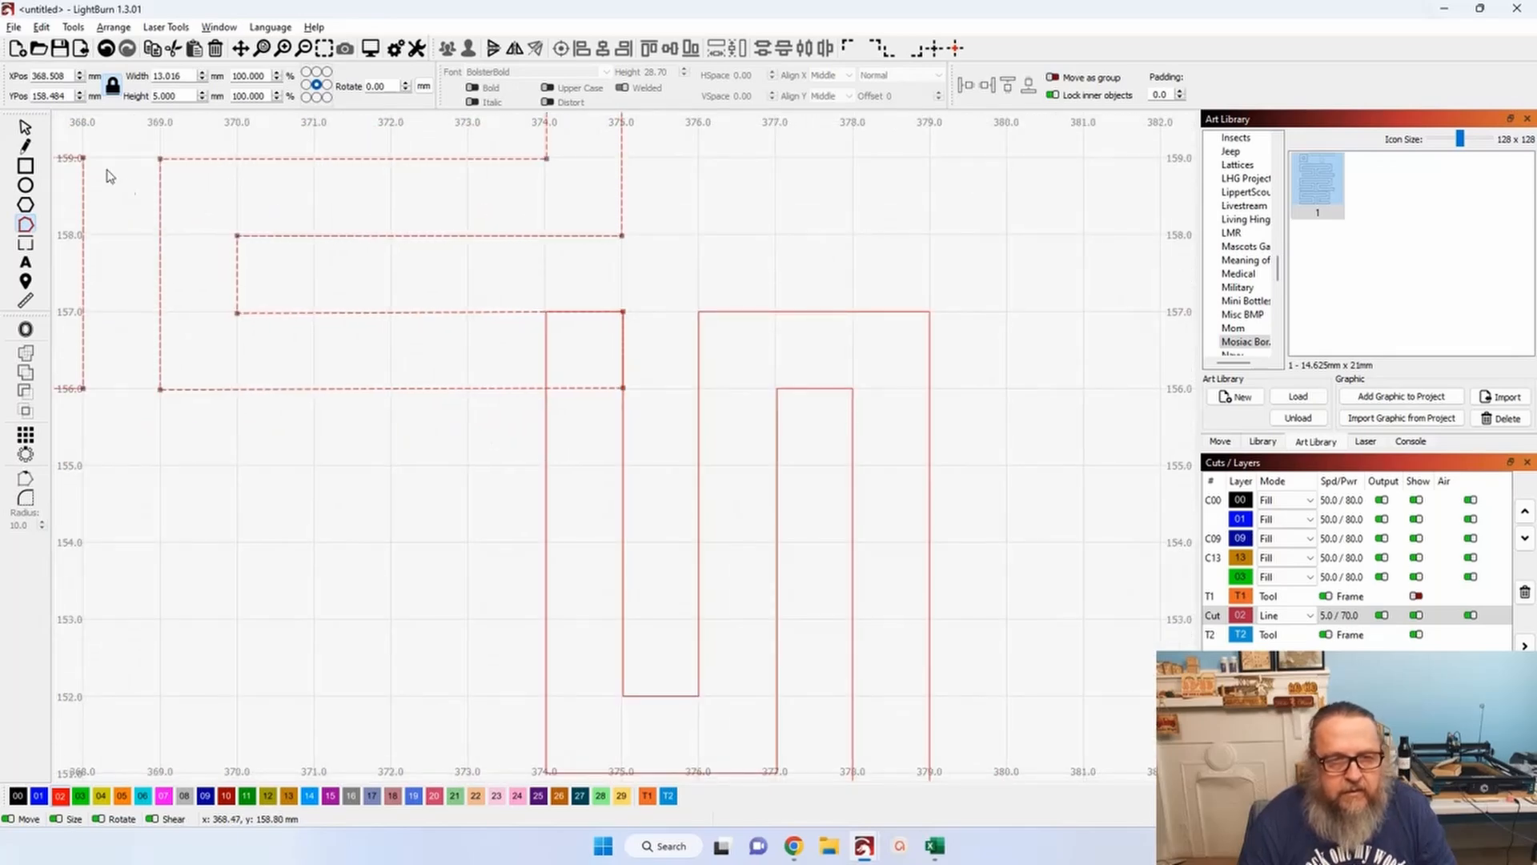
{"action": "left_click", "coordinate": [25, 126]}
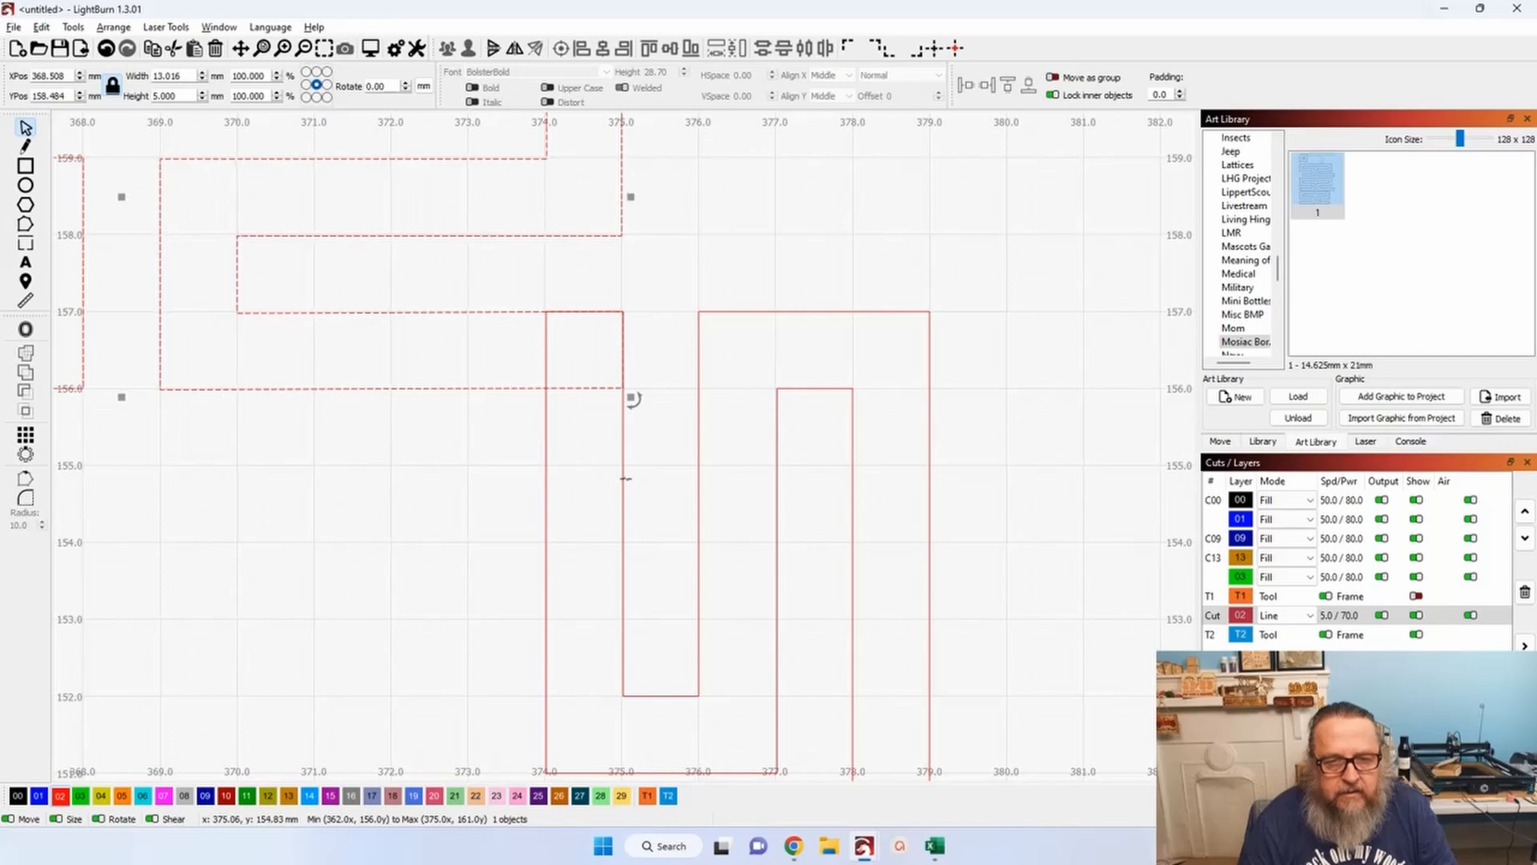
Edit the rotated key's top-end nodes so that end drops to Y 156, flush with the row's lower edge between X 374 and 375.
{"action": "left_click", "coordinate": [622, 485]}
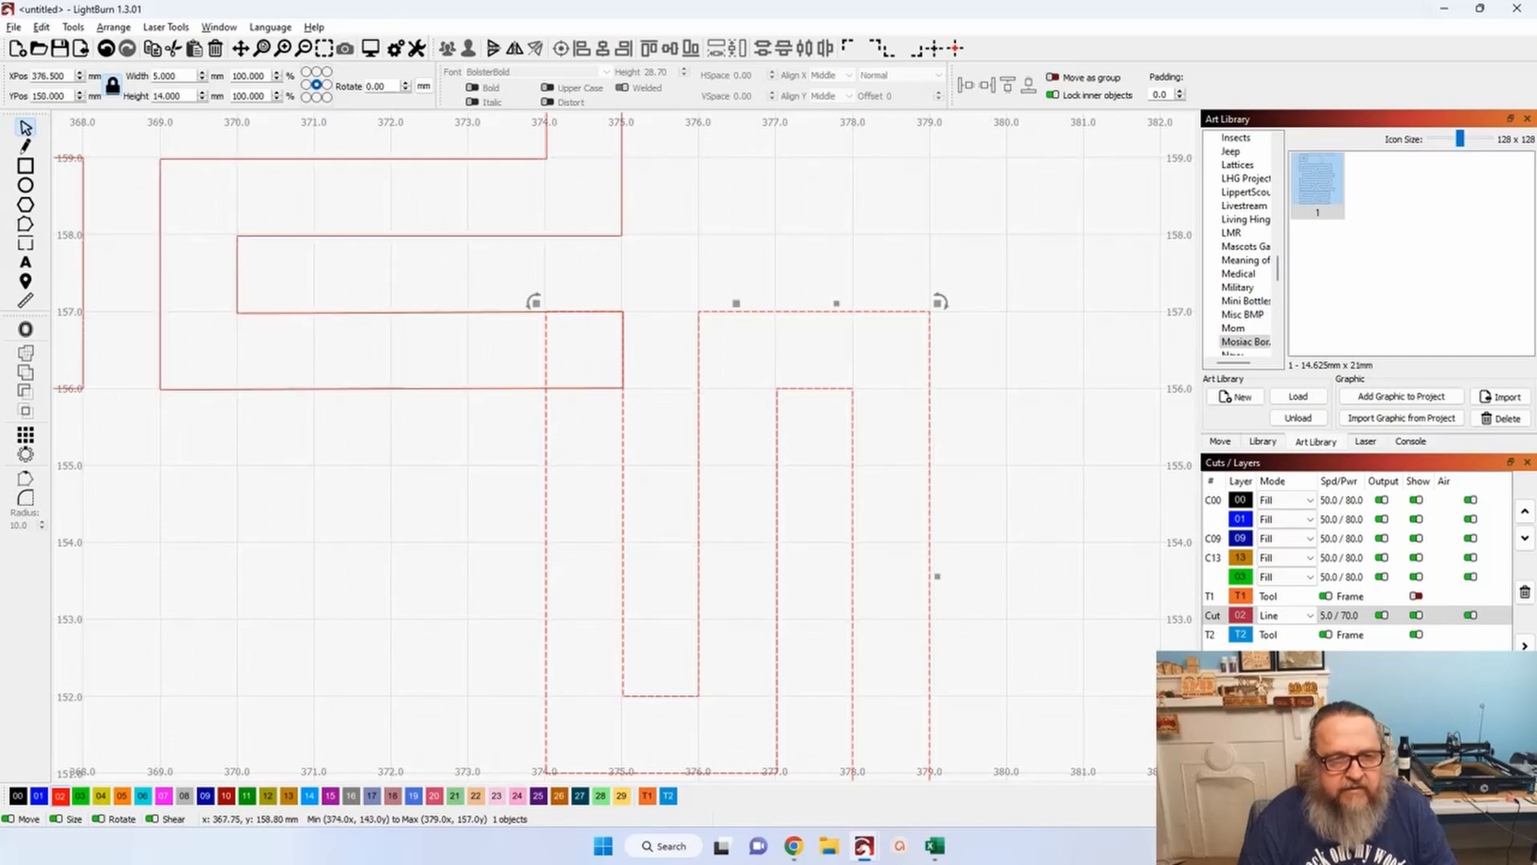
{"action": "left_click", "coordinate": [26, 226]}
{"action": "left_click_drag", "start_coordinate": [521, 296], "coordinate": [643, 443]}
{"action": "scroll", "coordinate": [604, 340], "scroll_direction": "up", "scroll_amount": 3}
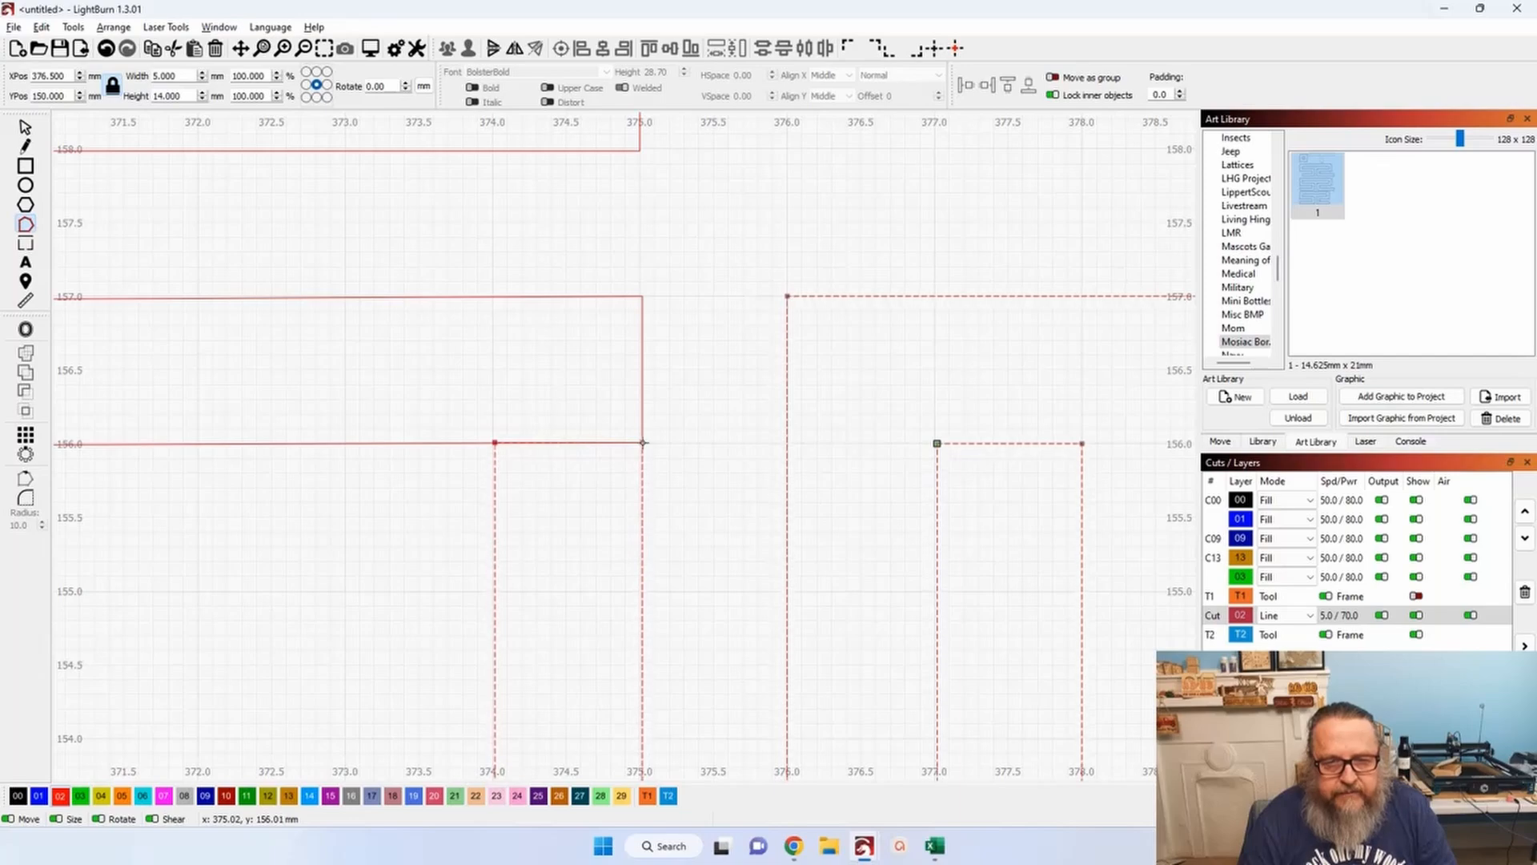
{"action": "left_click", "coordinate": [25, 128]}
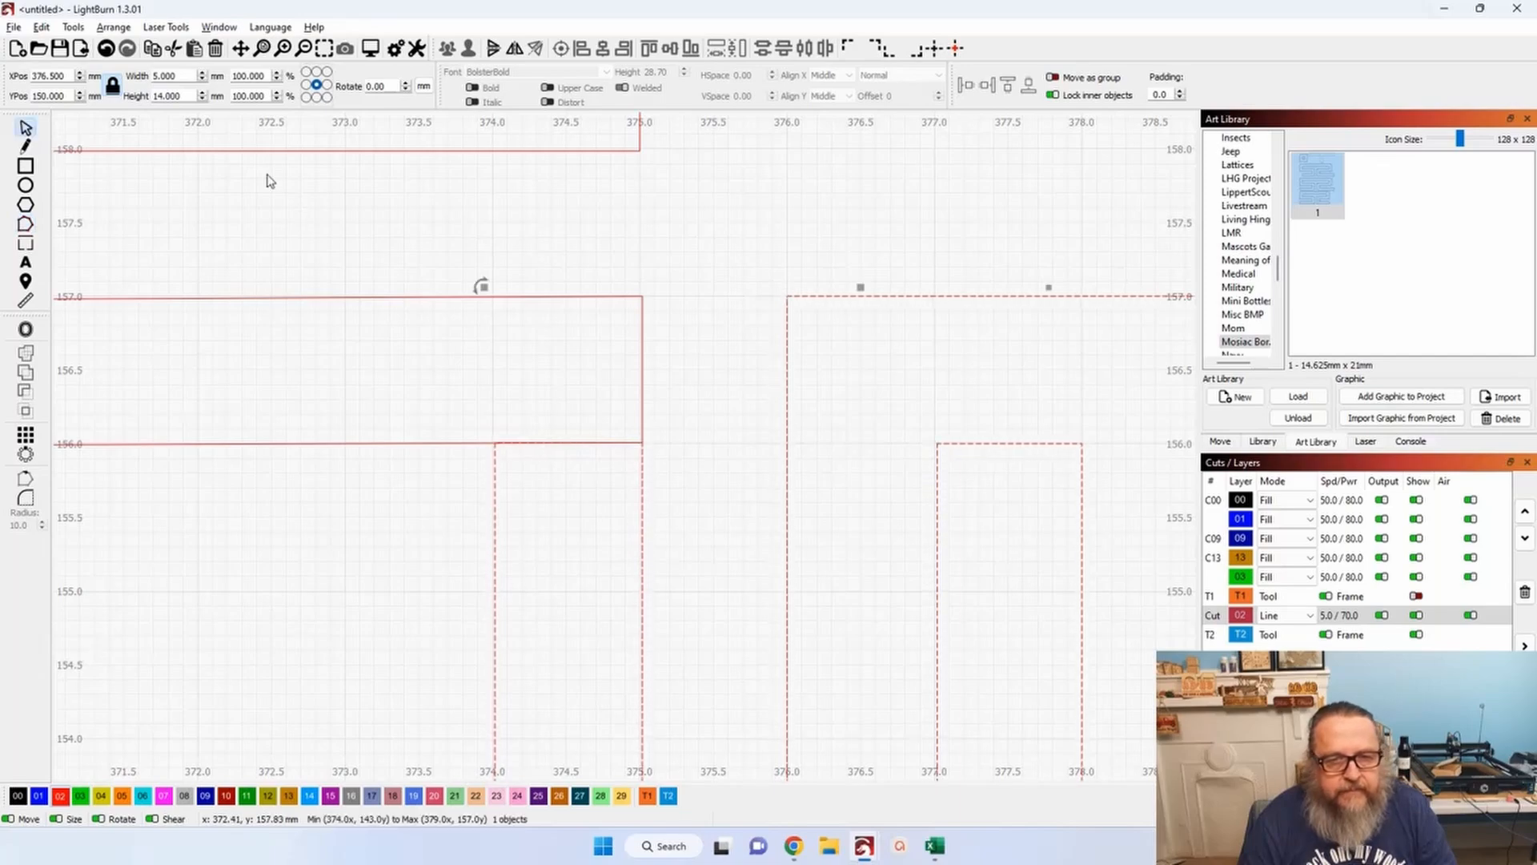
{"action": "left_click", "coordinate": [280, 169]}
Place a duplicate of the edited rotated key 6 mm to its right and assign the duplicate to the T2 tool layer.
{"action": "scroll", "coordinate": [280, 170], "scroll_direction": "down", "scroll_amount": 2}
{"action": "scroll", "coordinate": [280, 170], "scroll_direction": "down", "scroll_amount": 5}
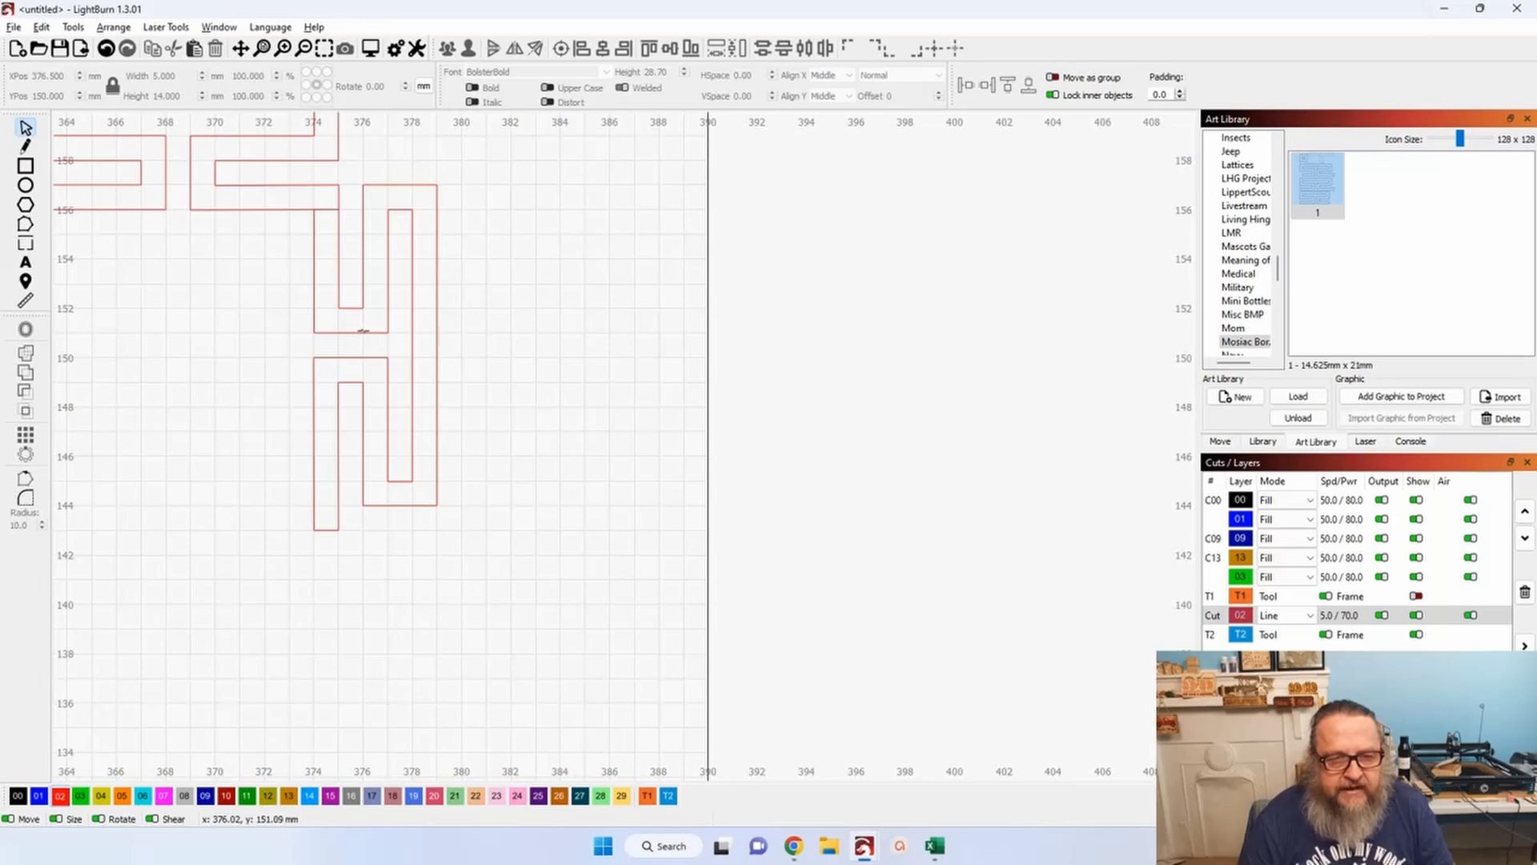
{"action": "left_click_drag", "start_coordinate": [462, 386], "coordinate": [380, 358]}
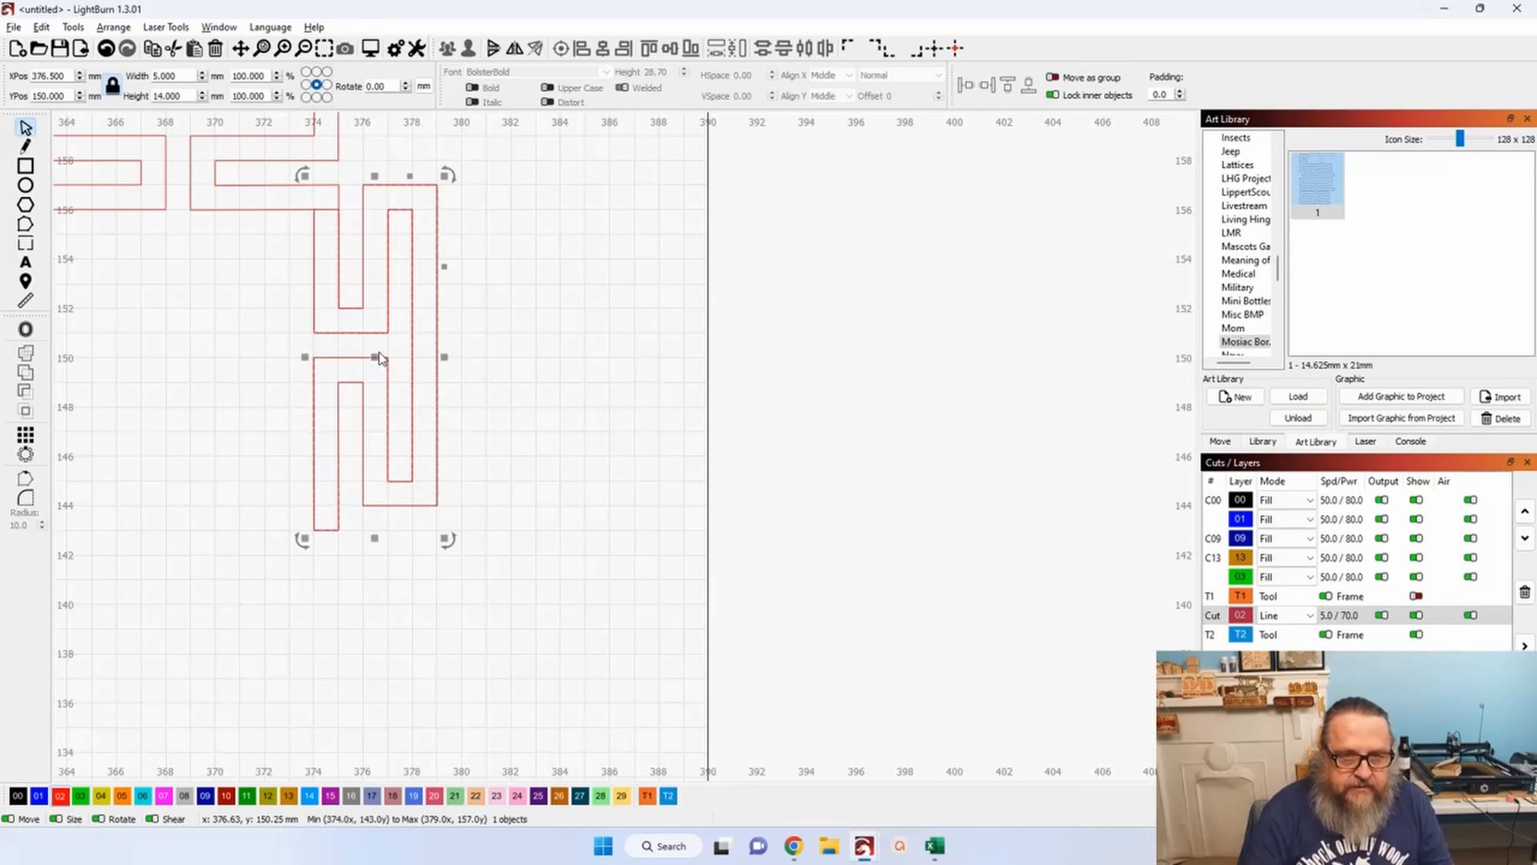
{"action": "key", "text": "ctrl+d"}
{"action": "key", "text": "Right"}
{"action": "key", "text": "Right"}
{"action": "key", "text": "Right"}
{"action": "key", "text": "Right"}
{"action": "key", "text": "Right"}
{"action": "key", "text": "Right"}
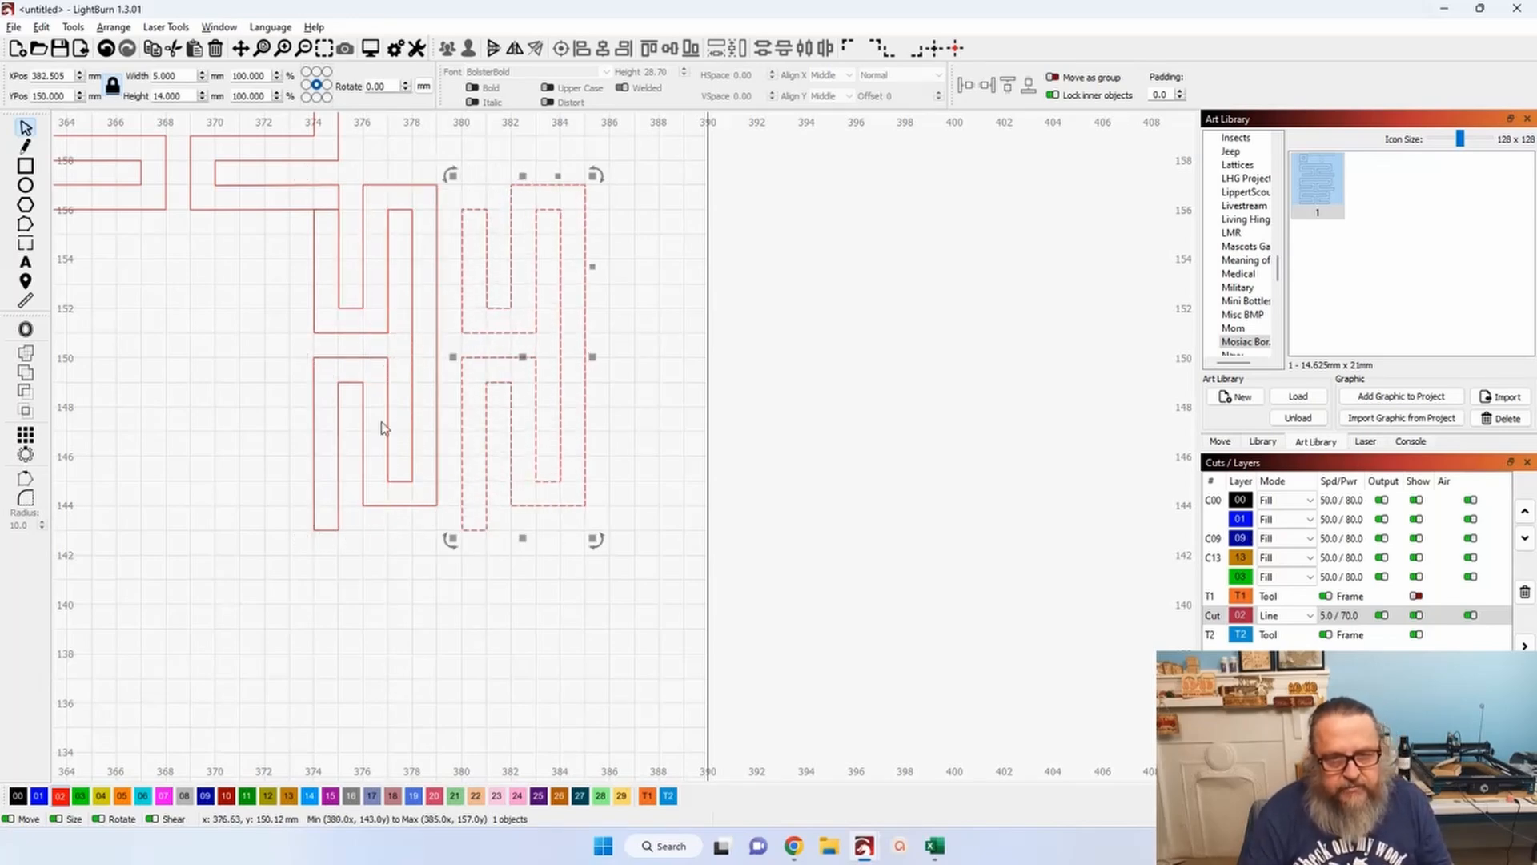
{"action": "left_click", "coordinate": [668, 795]}
{"action": "left_click", "coordinate": [778, 639]}
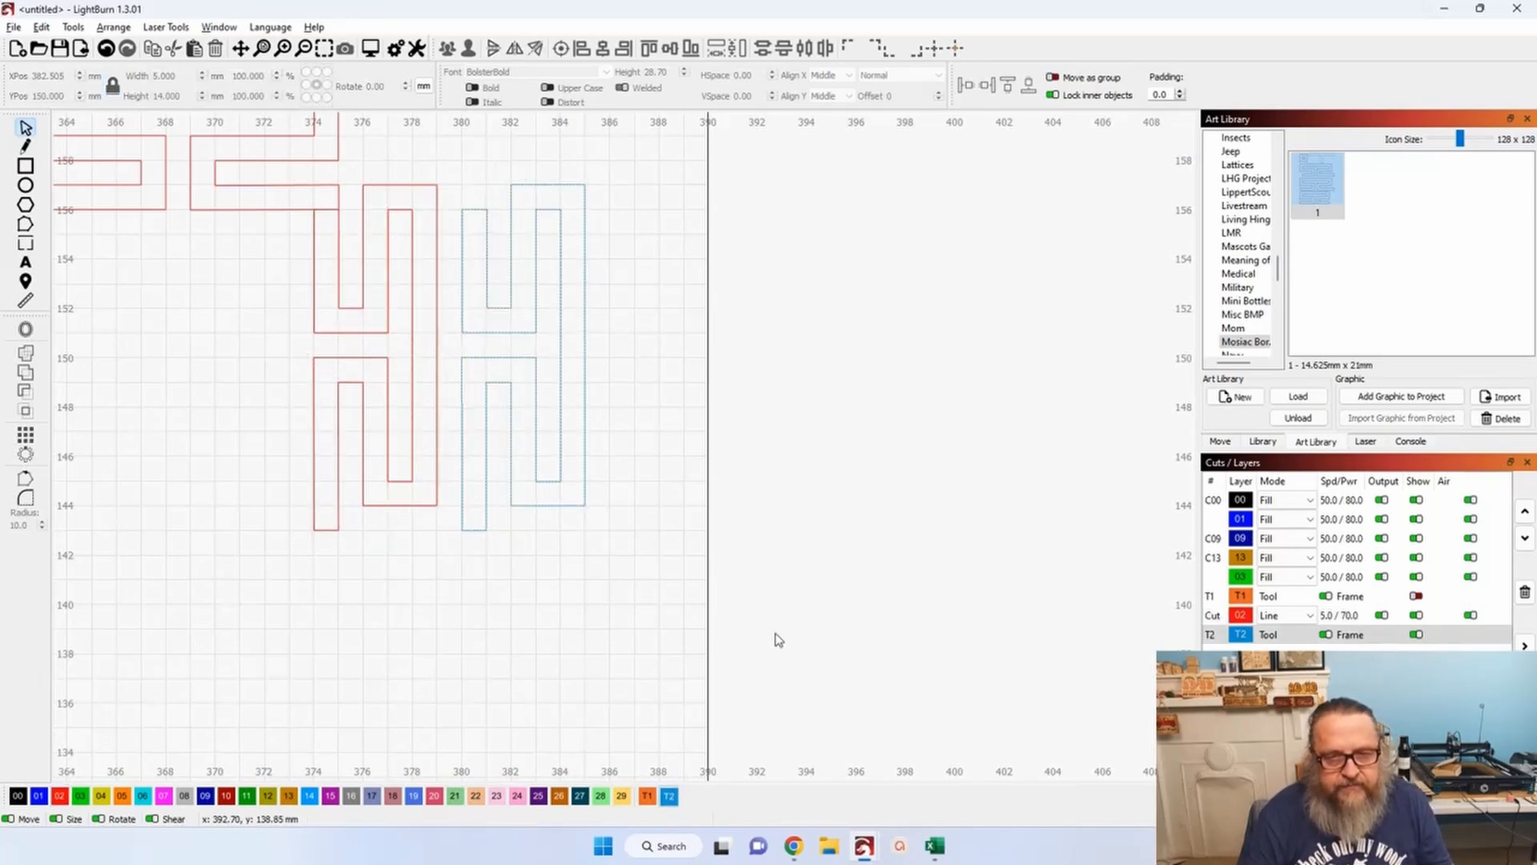
Place a copy of the full 14 mm key, rotated 90°, directly below the rotated red key with its top-left corner at X 374, Y 143.
{"action": "scroll", "coordinate": [777, 636], "scroll_direction": "down", "scroll_amount": 6}
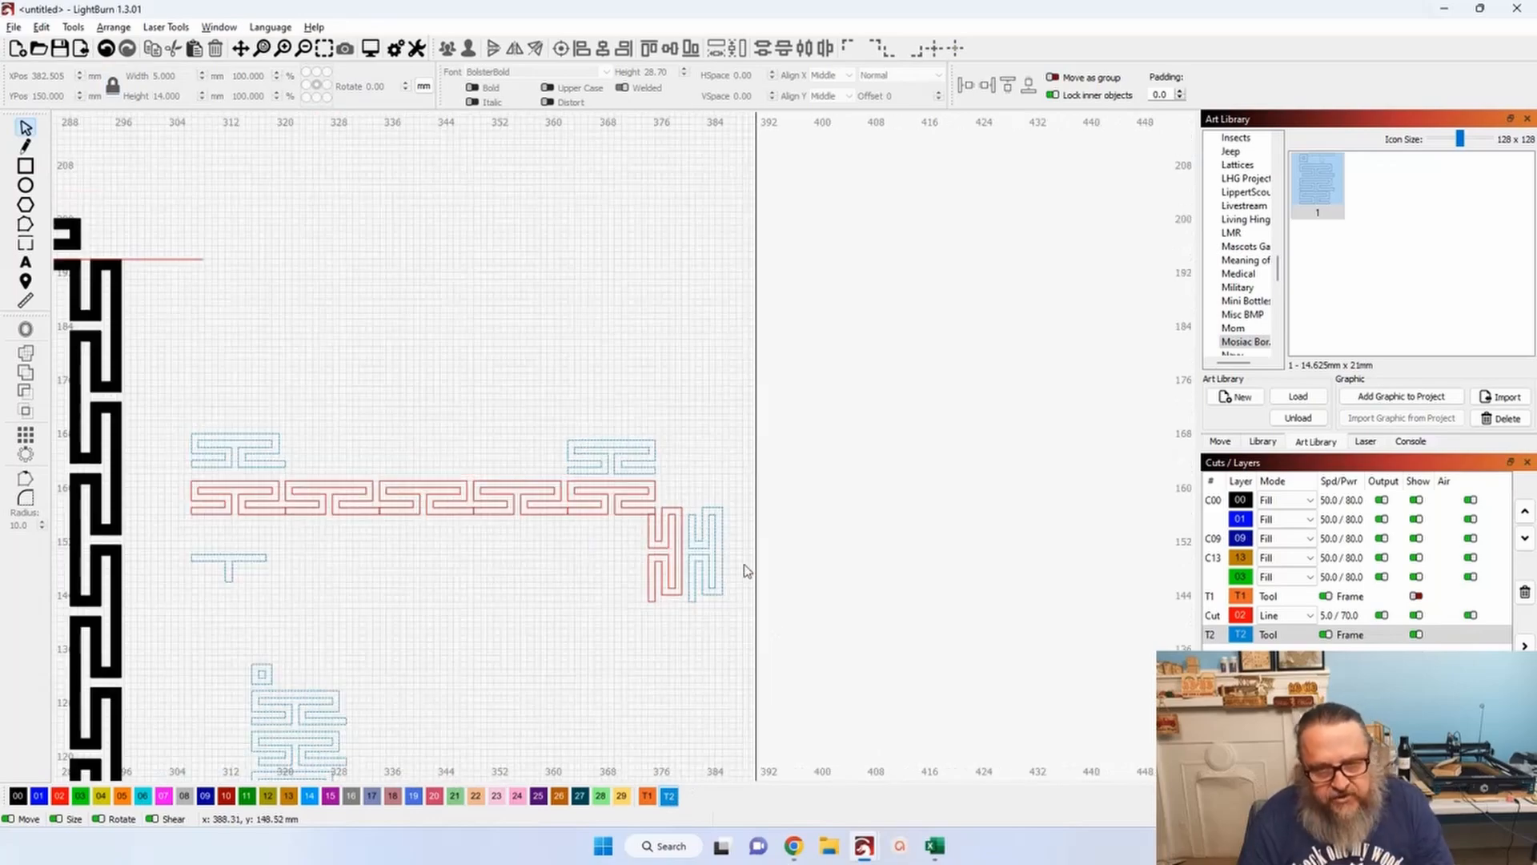
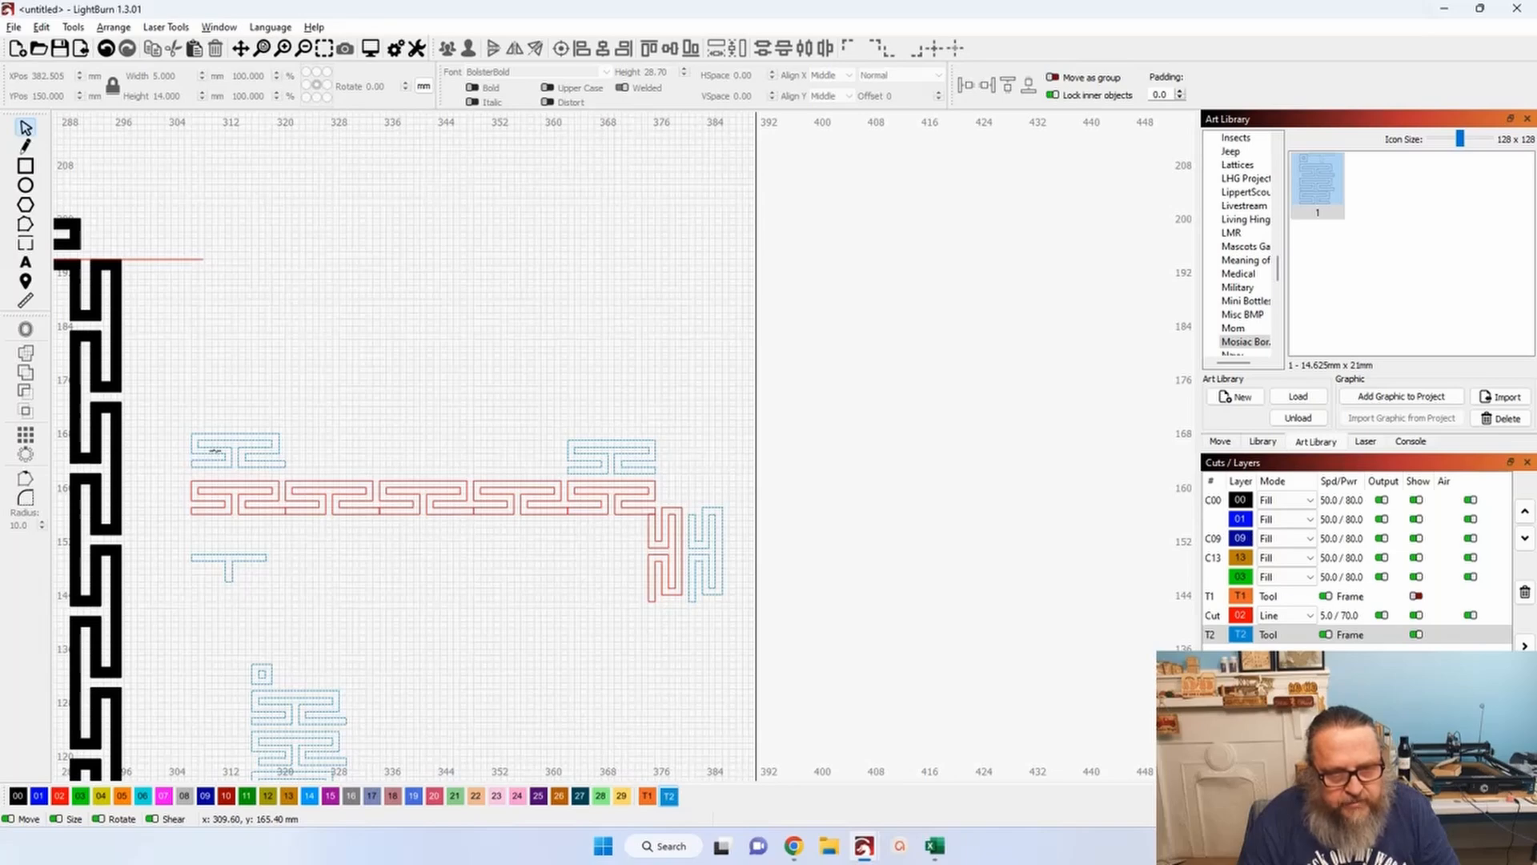
{"action": "left_click", "coordinate": [214, 453]}
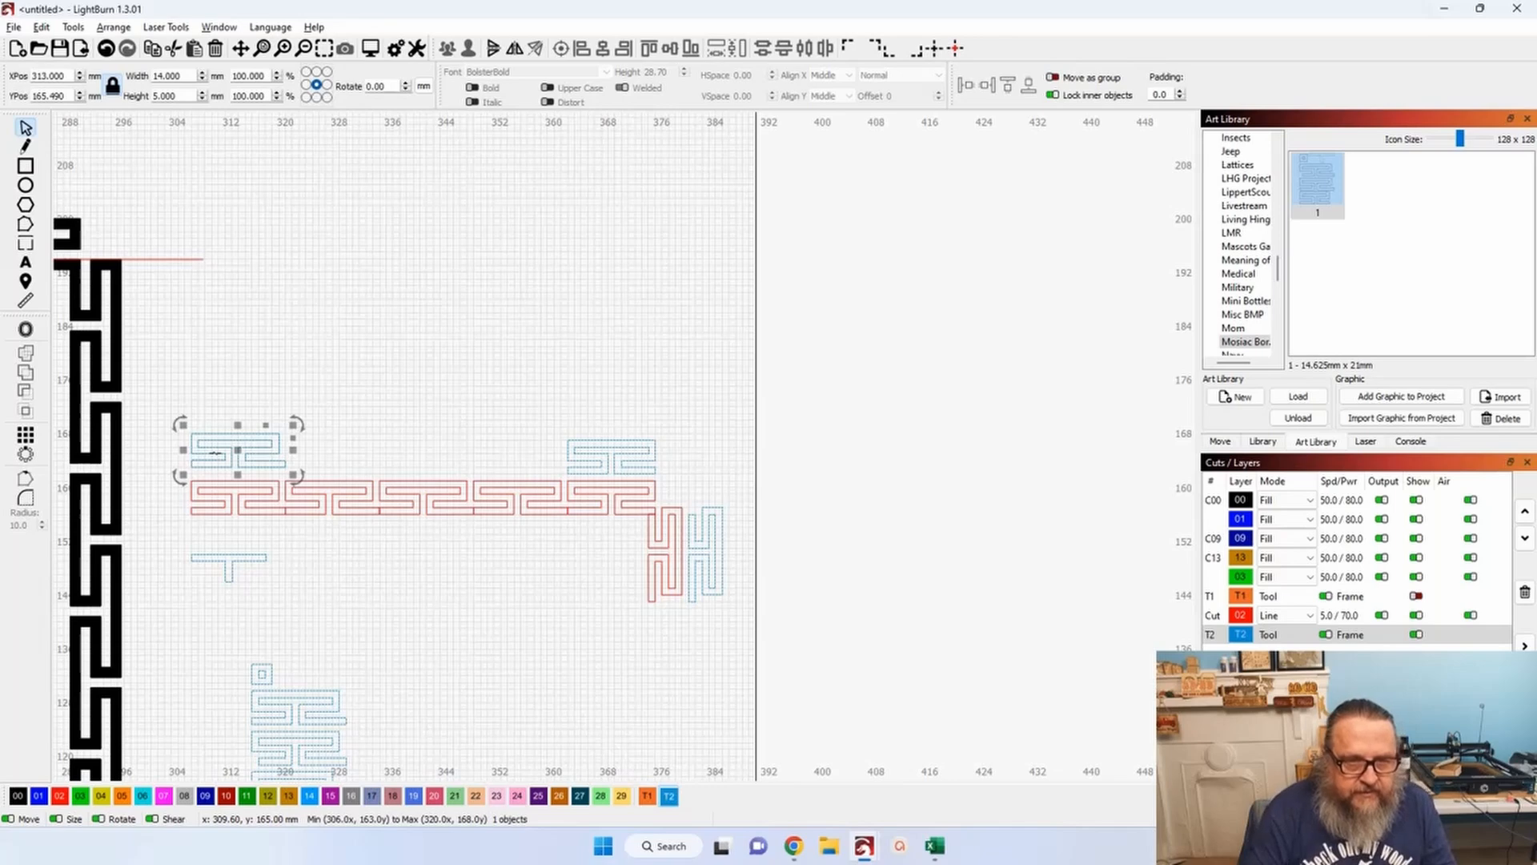
{"action": "left_click_drag", "start_coordinate": [237, 454], "coordinate": [662, 669]}
{"action": "key", "text": "ctrl+period"}
{"action": "scroll", "coordinate": [663, 669], "scroll_direction": "up", "scroll_amount": 8}
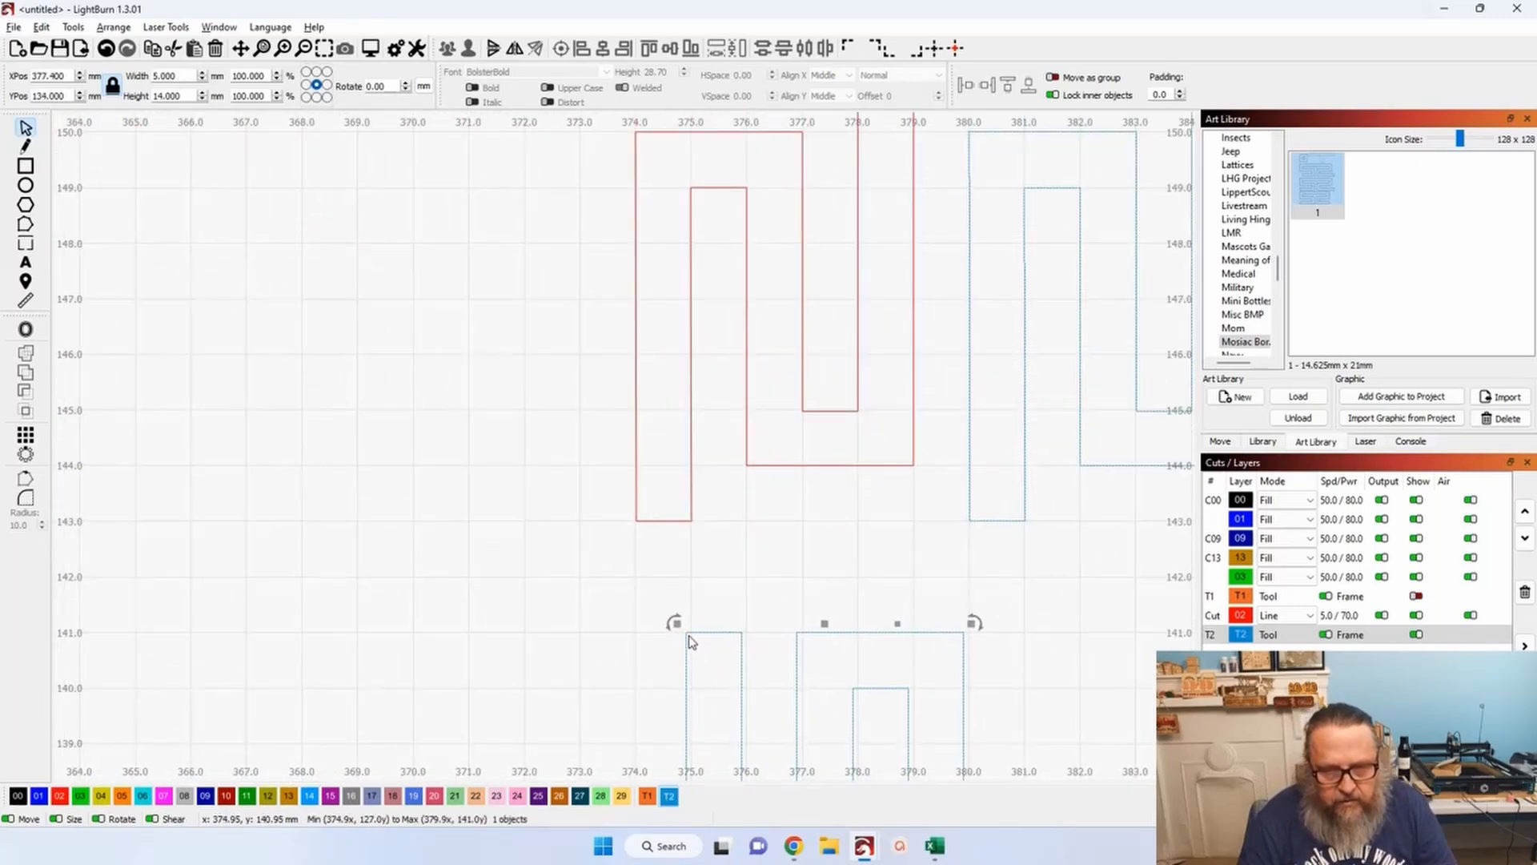
{"action": "left_click_drag", "start_coordinate": [685, 632], "coordinate": [638, 529]}
Grid-array the rotated 14 mm key downward into one column of 3 rows with zero spacing and reversed vertical direction.
{"action": "scroll", "coordinate": [638, 529], "scroll_direction": "down", "scroll_amount": 6}
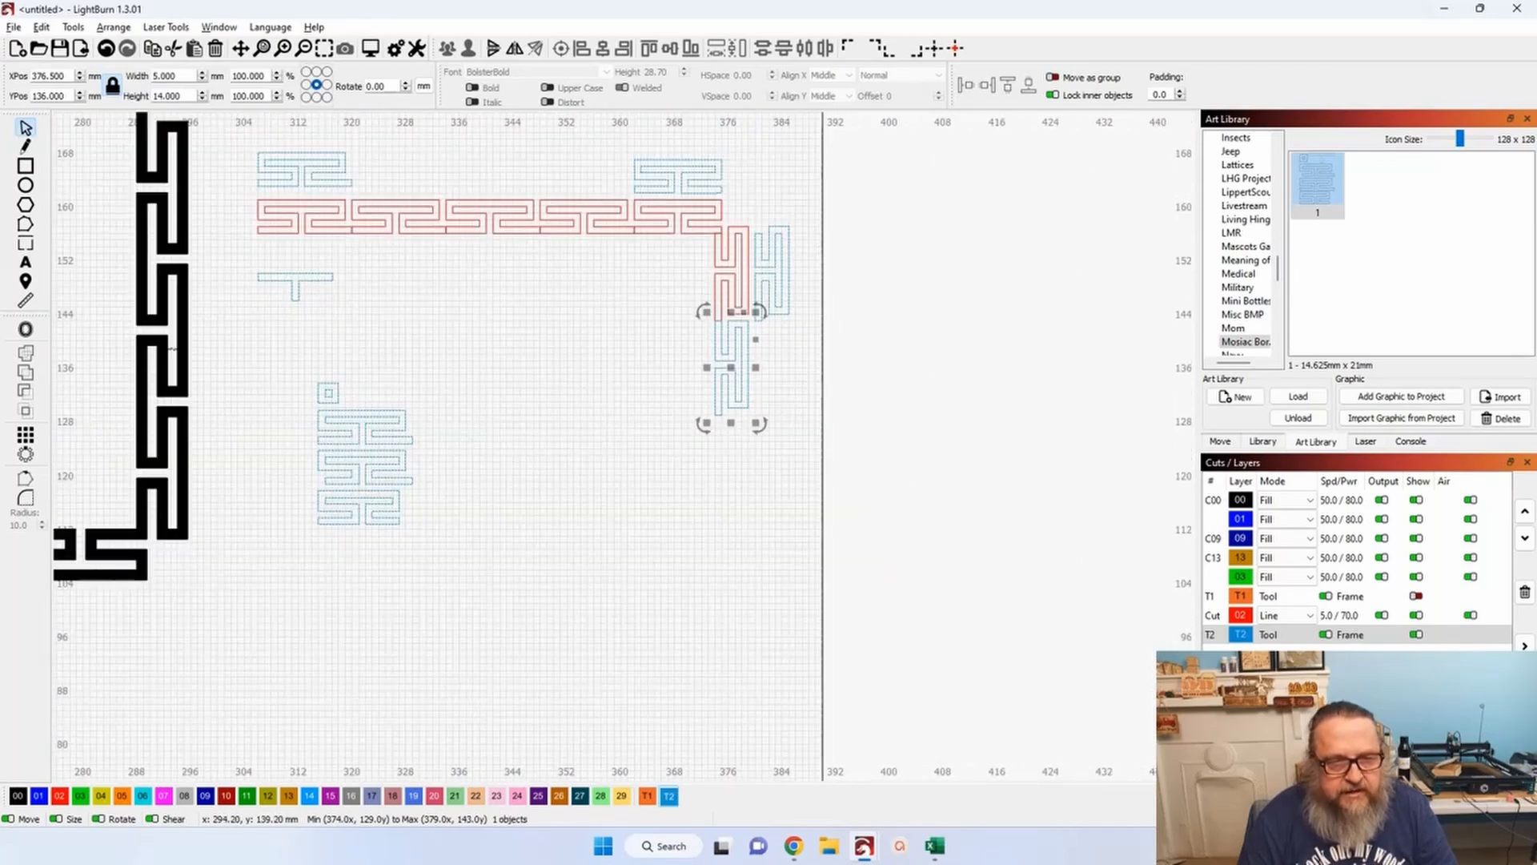
{"action": "left_click", "coordinate": [25, 436]}
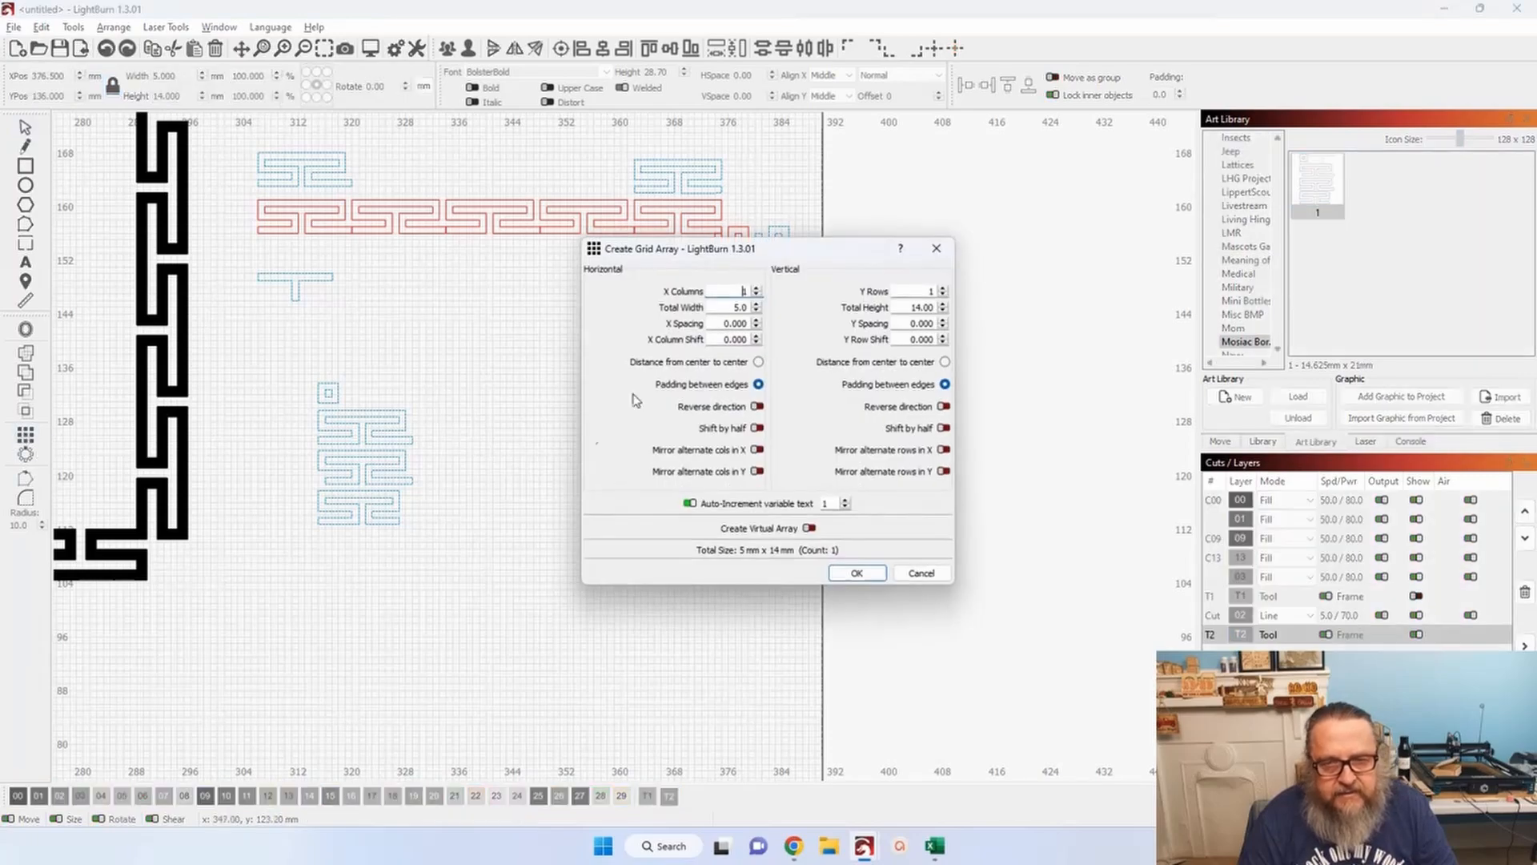
{"action": "left_click_drag", "start_coordinate": [872, 272], "coordinate": [1016, 279]}
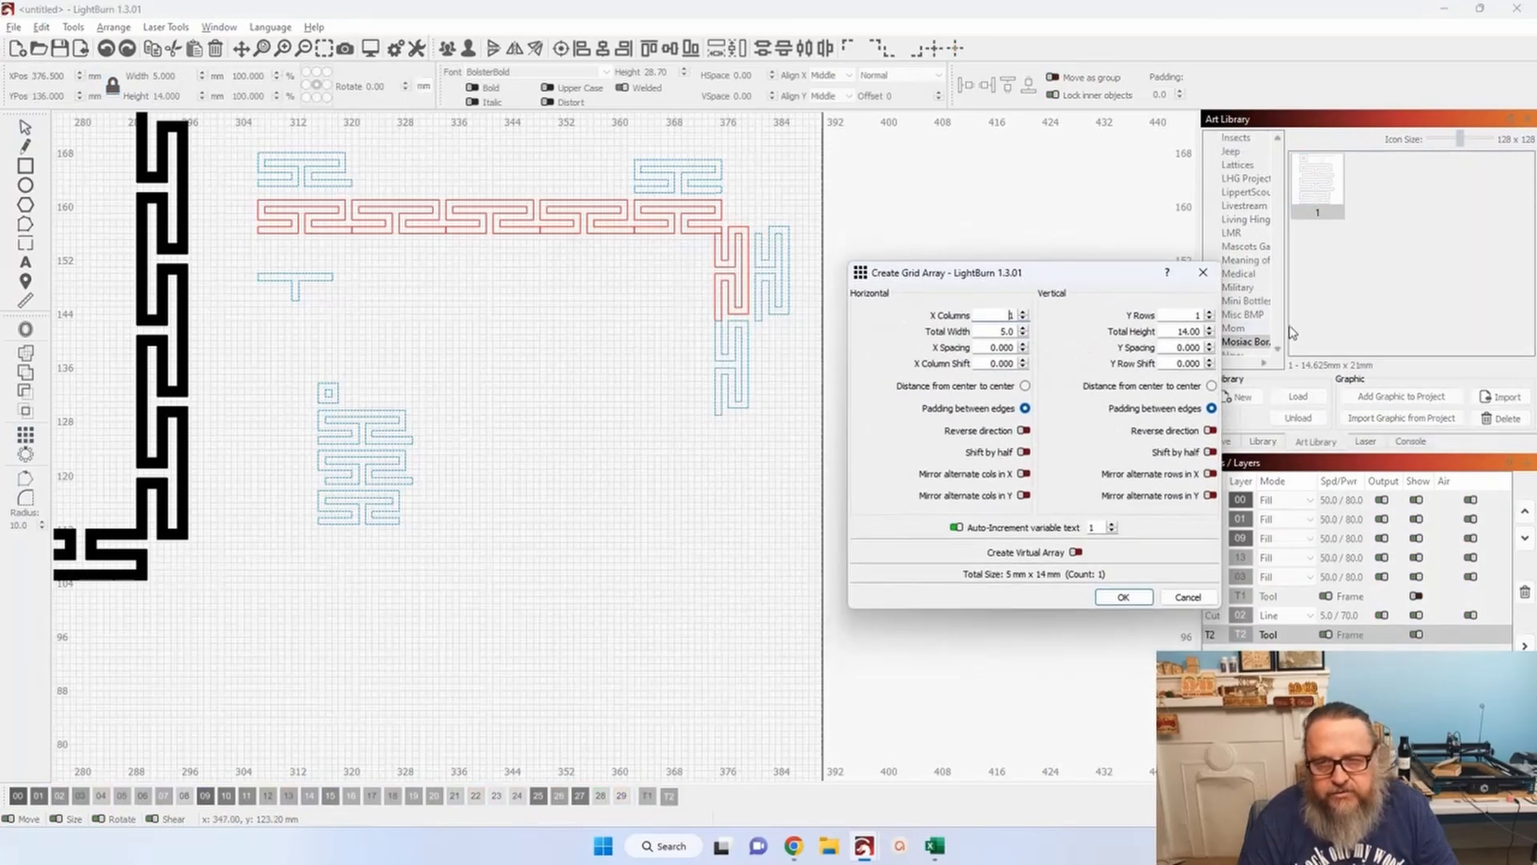
{"action": "left_click", "coordinate": [1210, 312]}
{"action": "left_click", "coordinate": [1209, 312]}
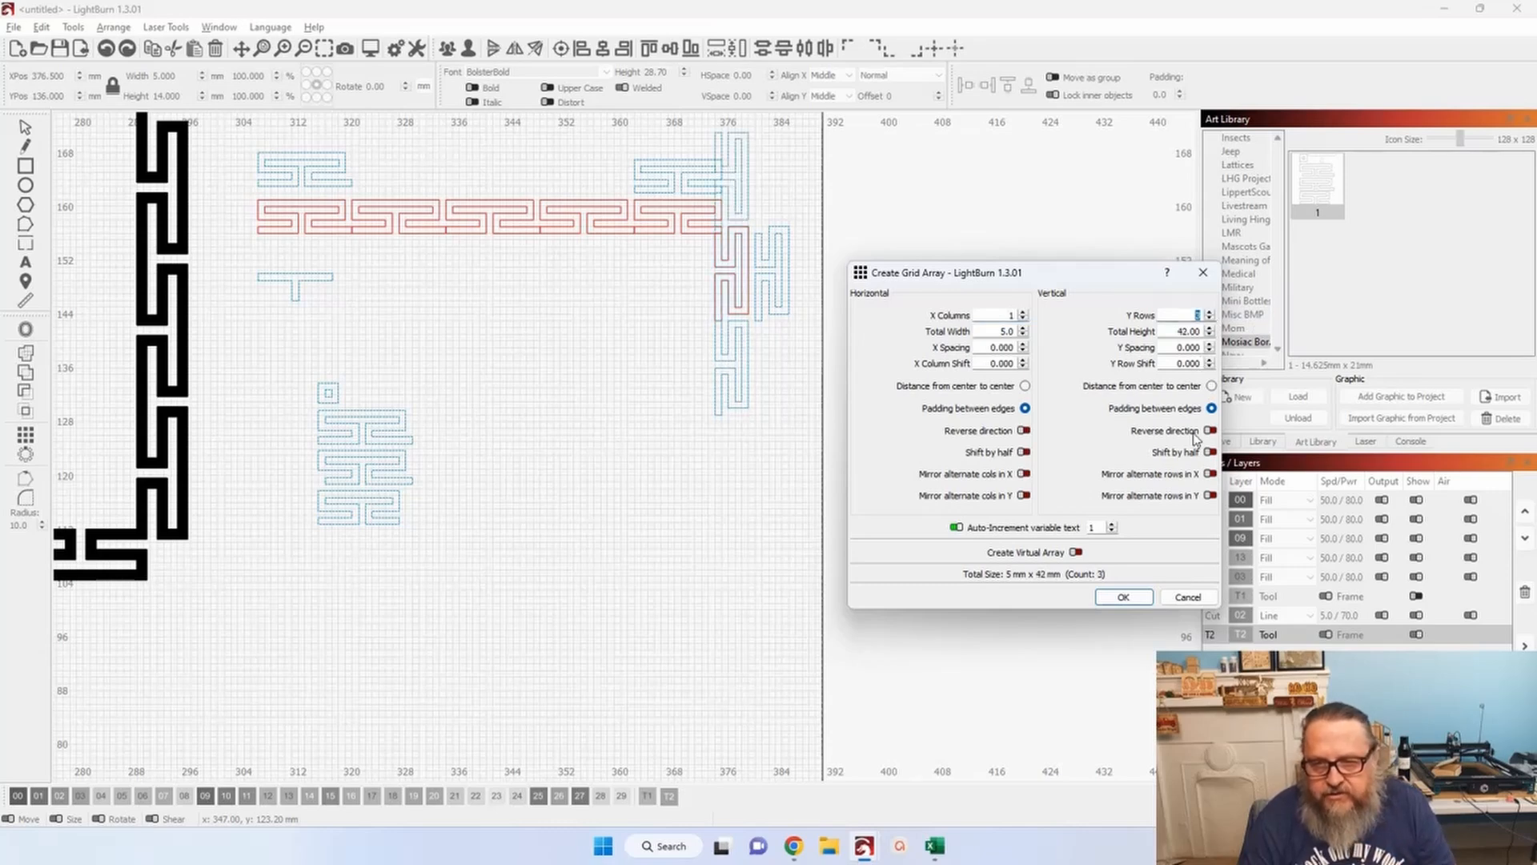
{"action": "left_click", "coordinate": [1210, 431]}
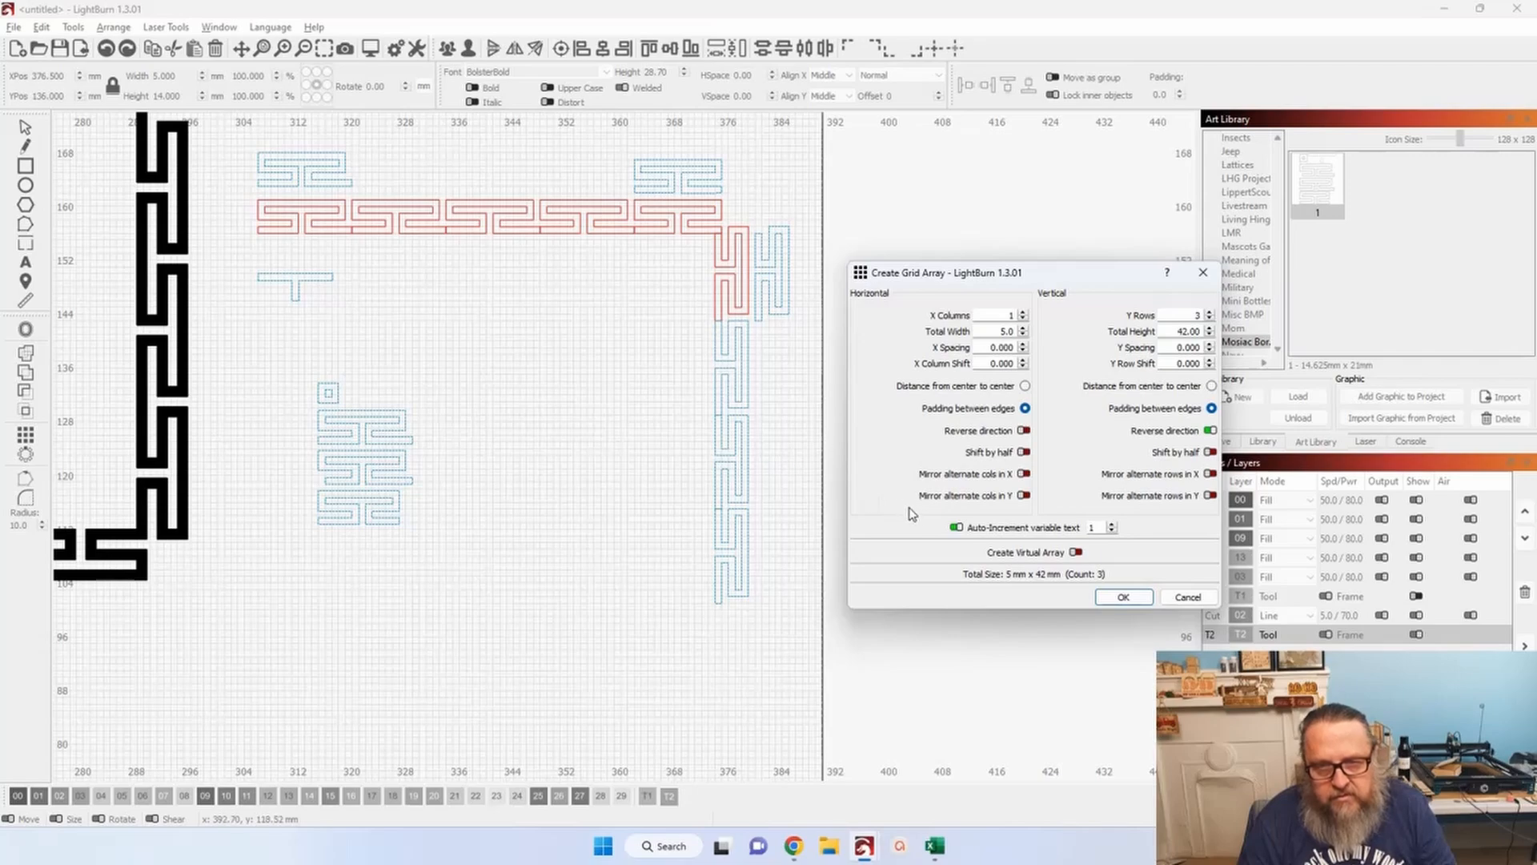
{"action": "left_click", "coordinate": [1122, 597]}
Assign the three arrayed side keys to the red 02 line layer.
{"action": "left_click", "coordinate": [589, 400]}
{"action": "left_click_drag", "start_coordinate": [767, 617], "coordinate": [633, 365]}
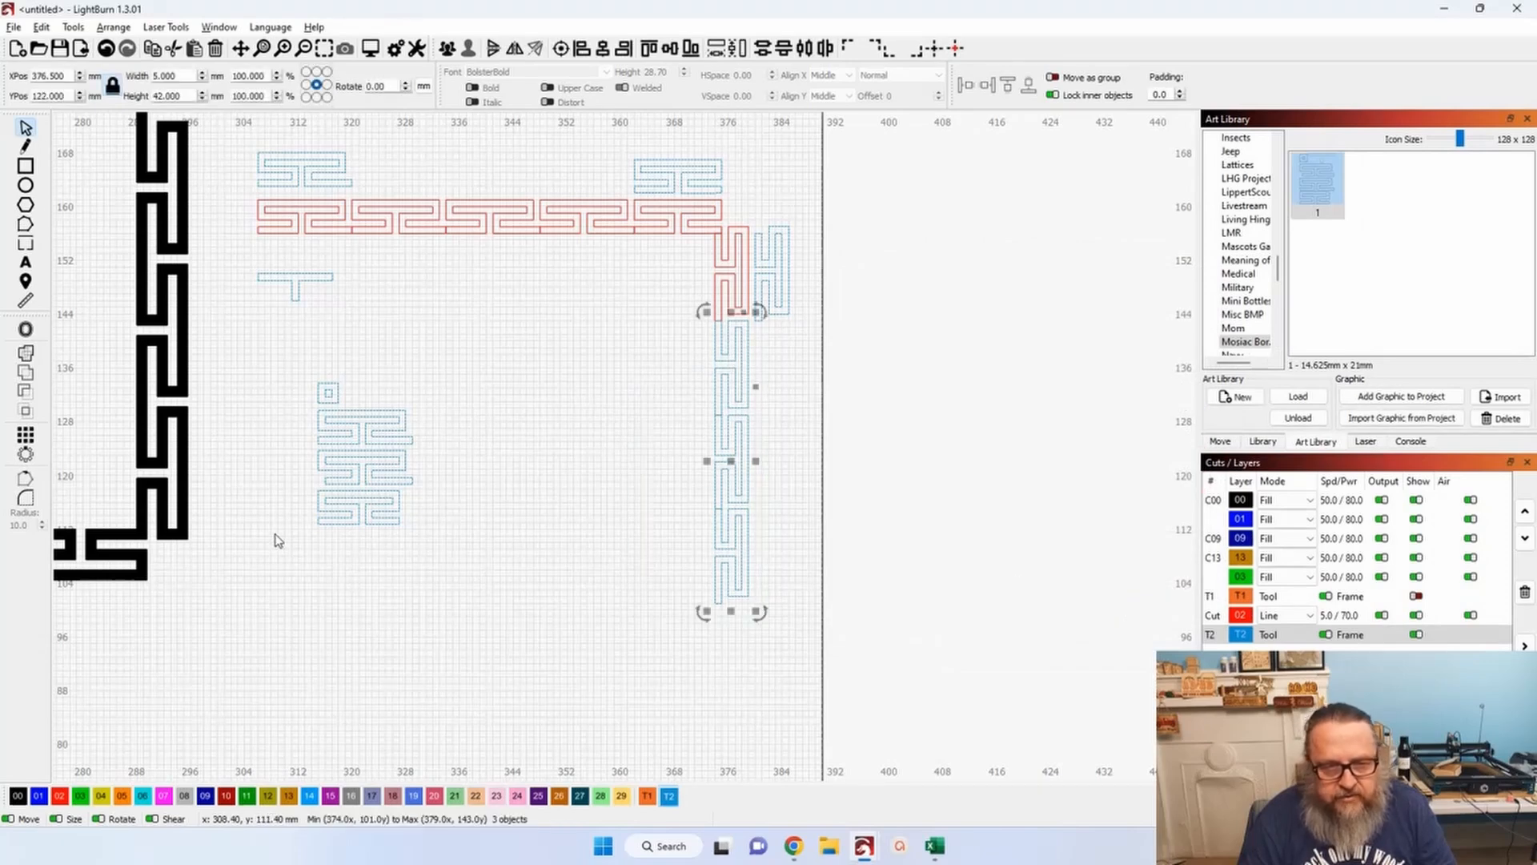
{"action": "left_click", "coordinate": [60, 796]}
{"action": "left_click", "coordinate": [536, 443]}
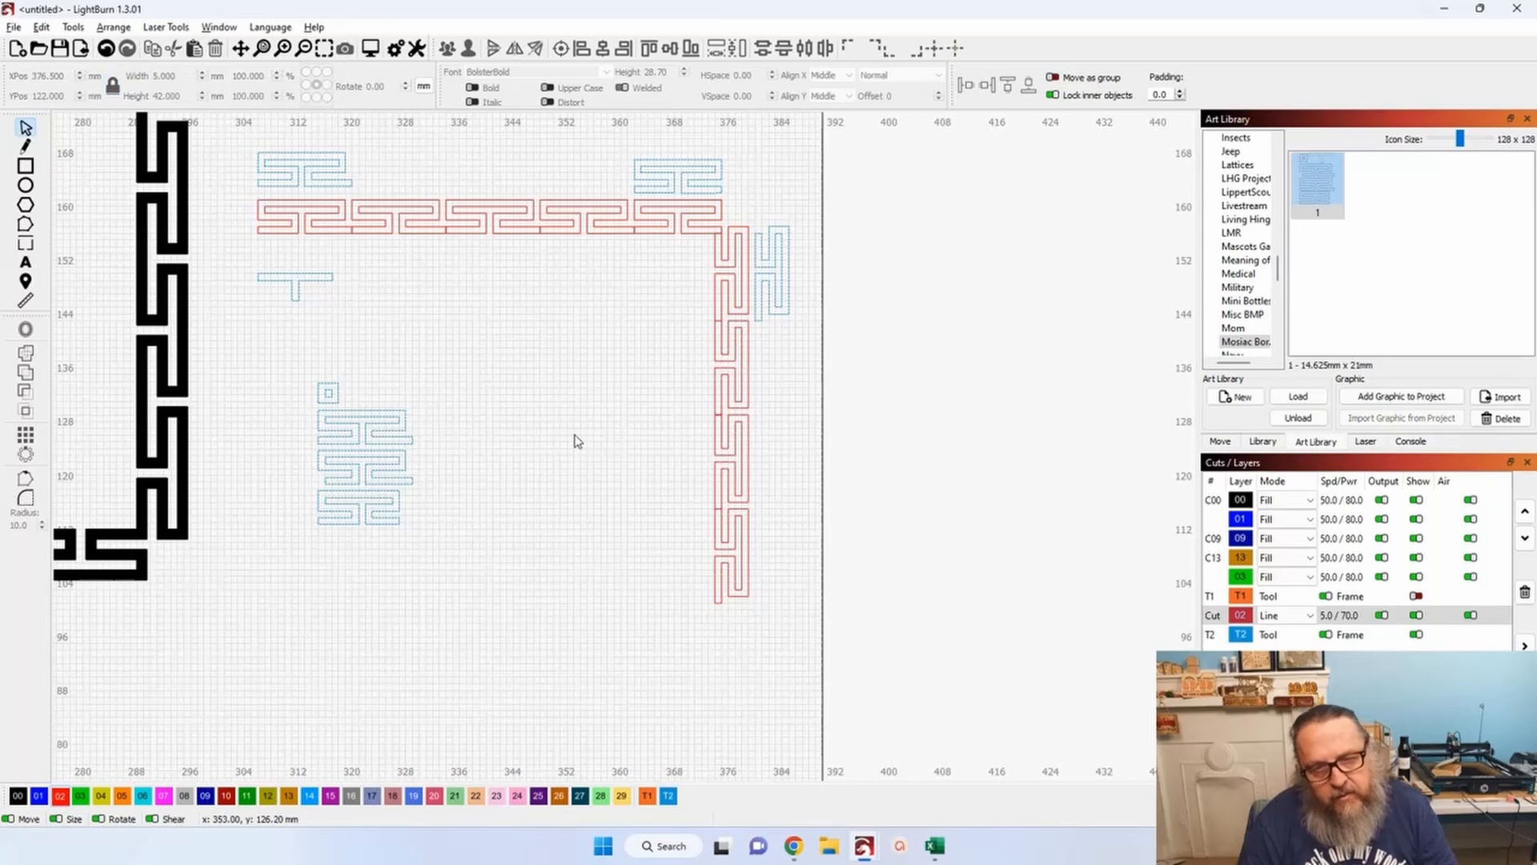
Add a copy of the shortened 13 mm key, rotated 90°, on the red 02 layer and snap it below the side column at X 374, Y 101.
{"action": "left_click", "coordinate": [673, 183]}
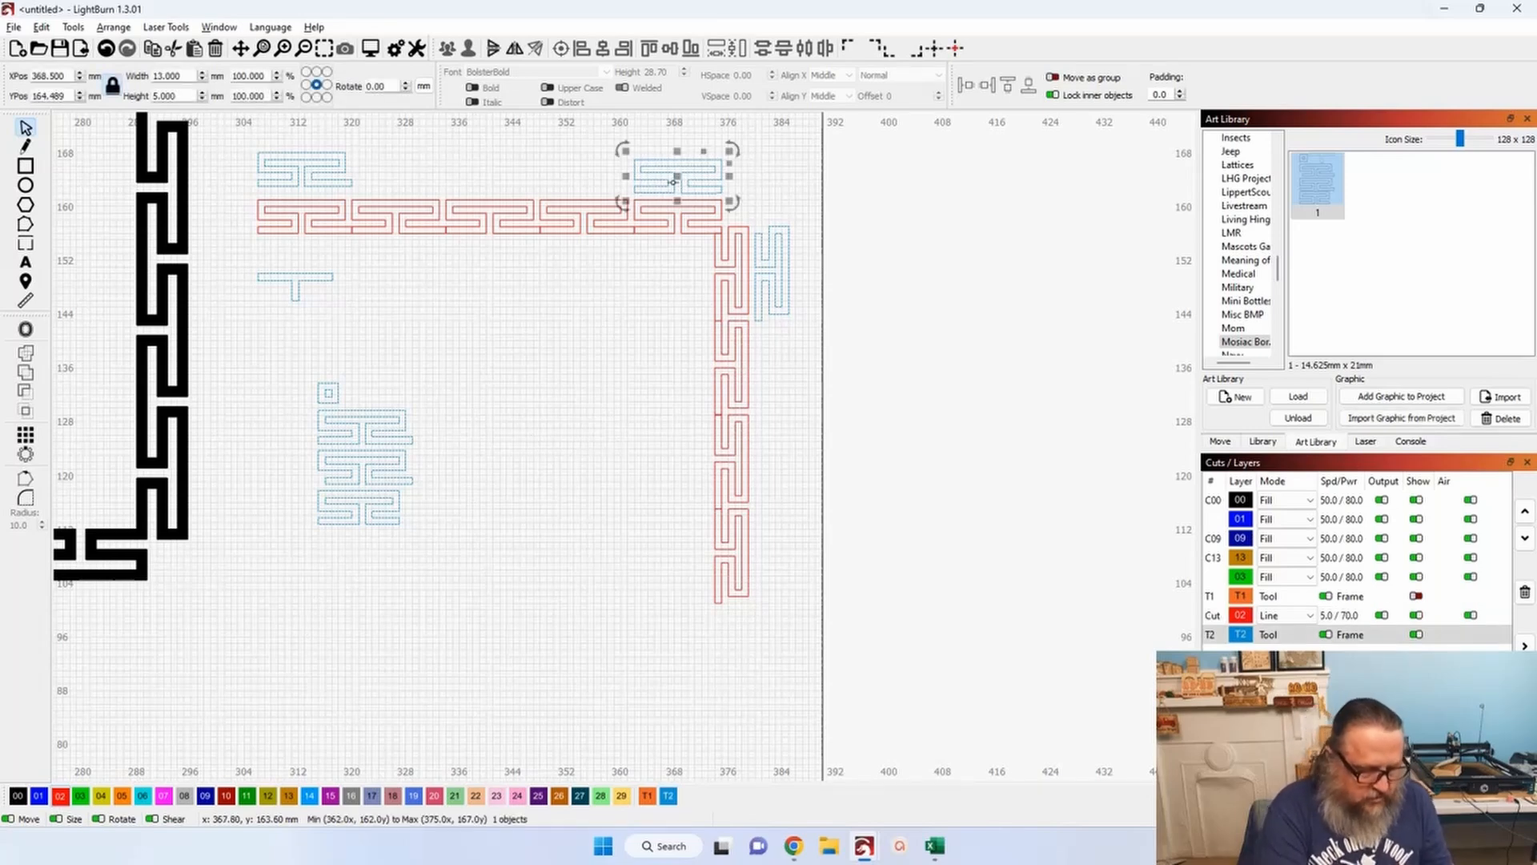
{"action": "key", "text": "ctrl+period"}
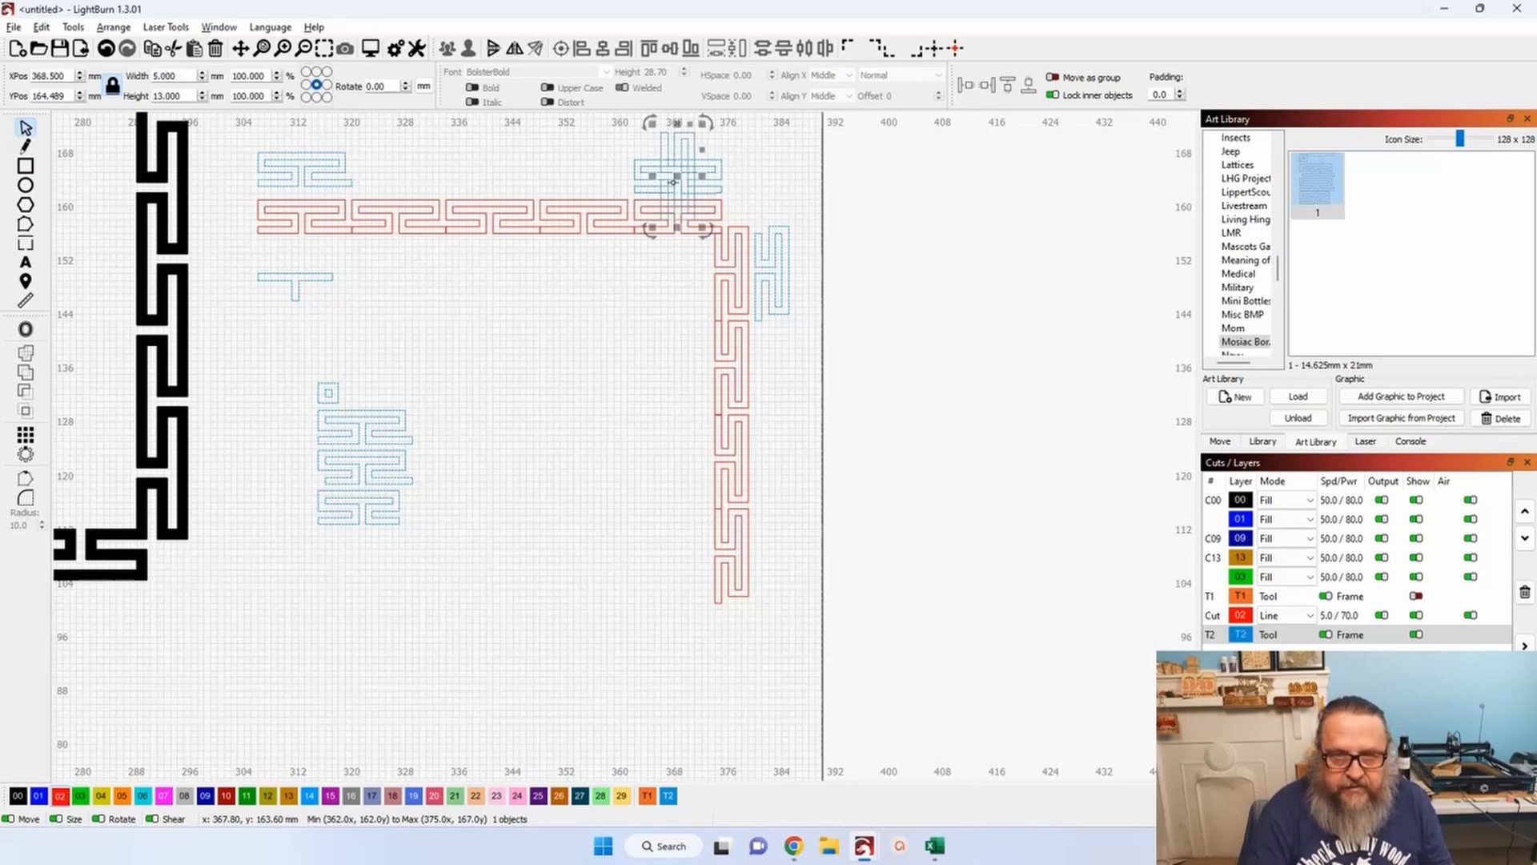
{"action": "left_click_drag", "start_coordinate": [675, 179], "coordinate": [738, 663]}
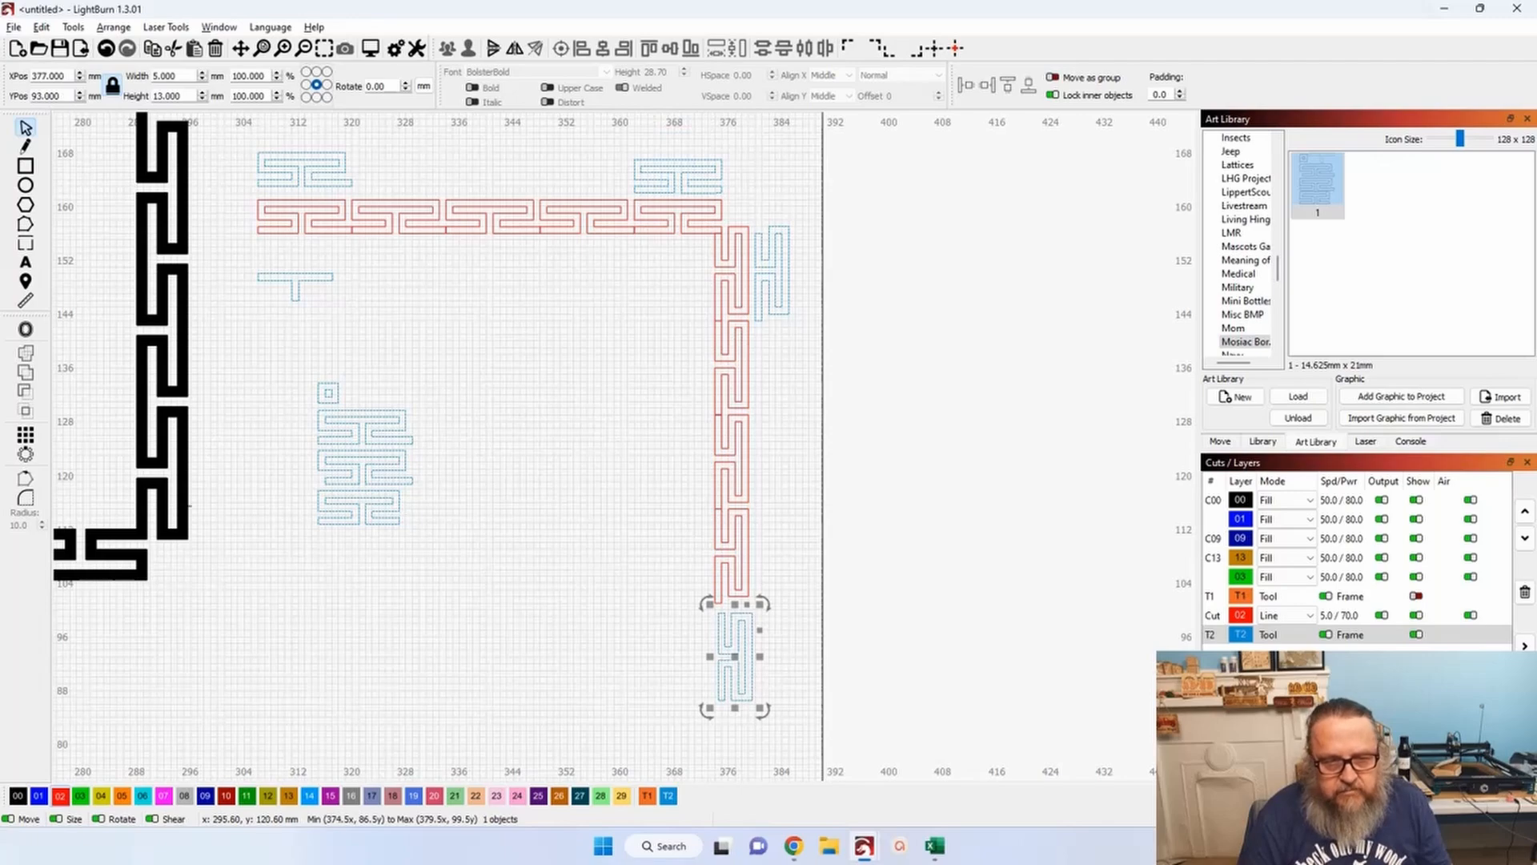
{"action": "left_click", "coordinate": [60, 803]}
{"action": "scroll", "coordinate": [593, 682], "scroll_direction": "up", "scroll_amount": 5}
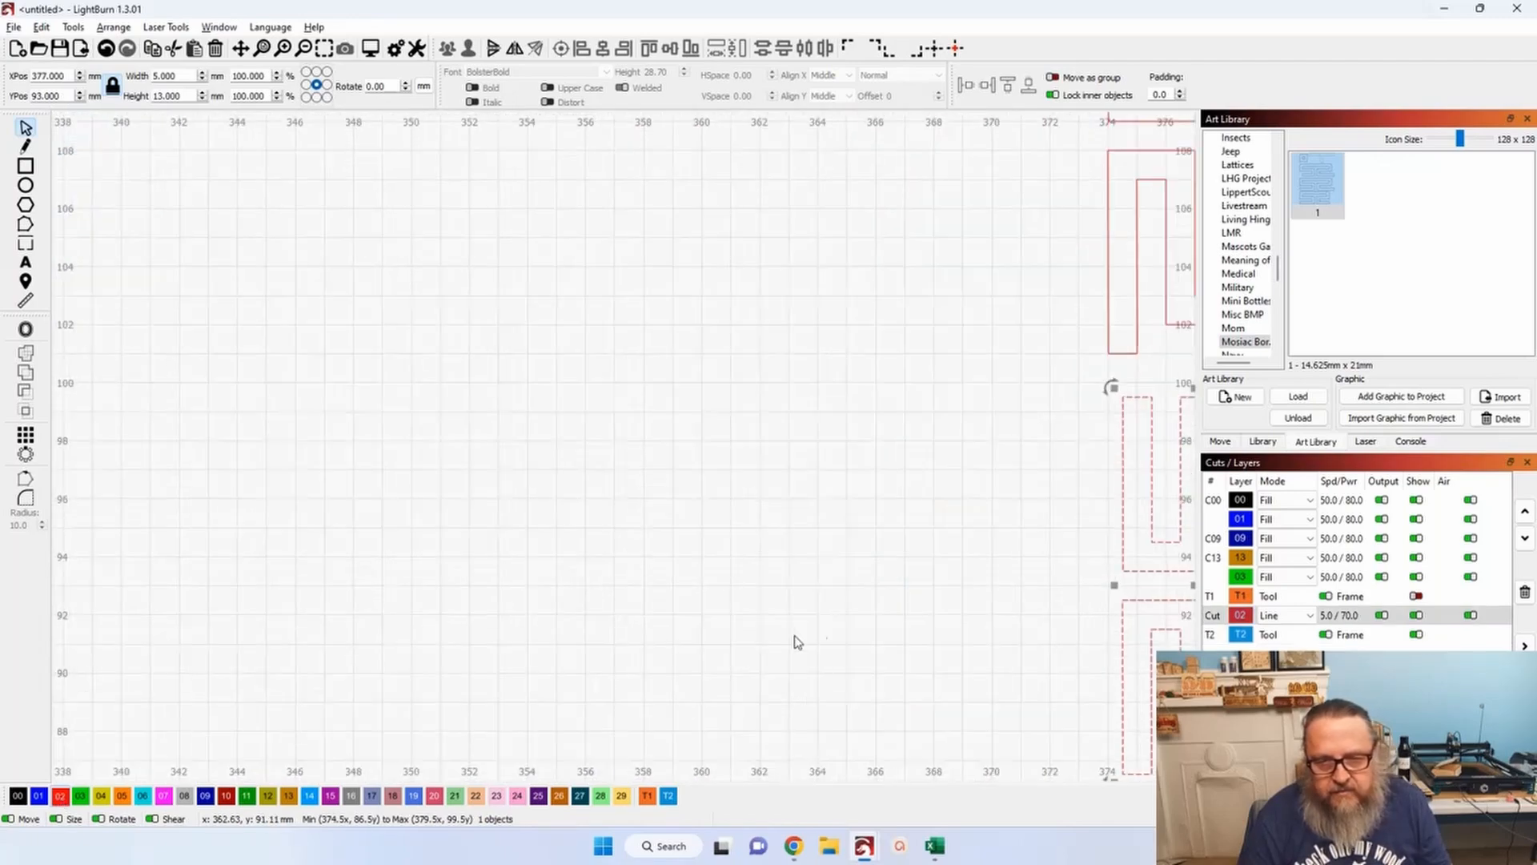
{"action": "left_click_drag", "start_coordinate": [613, 475], "coordinate": [600, 430]}
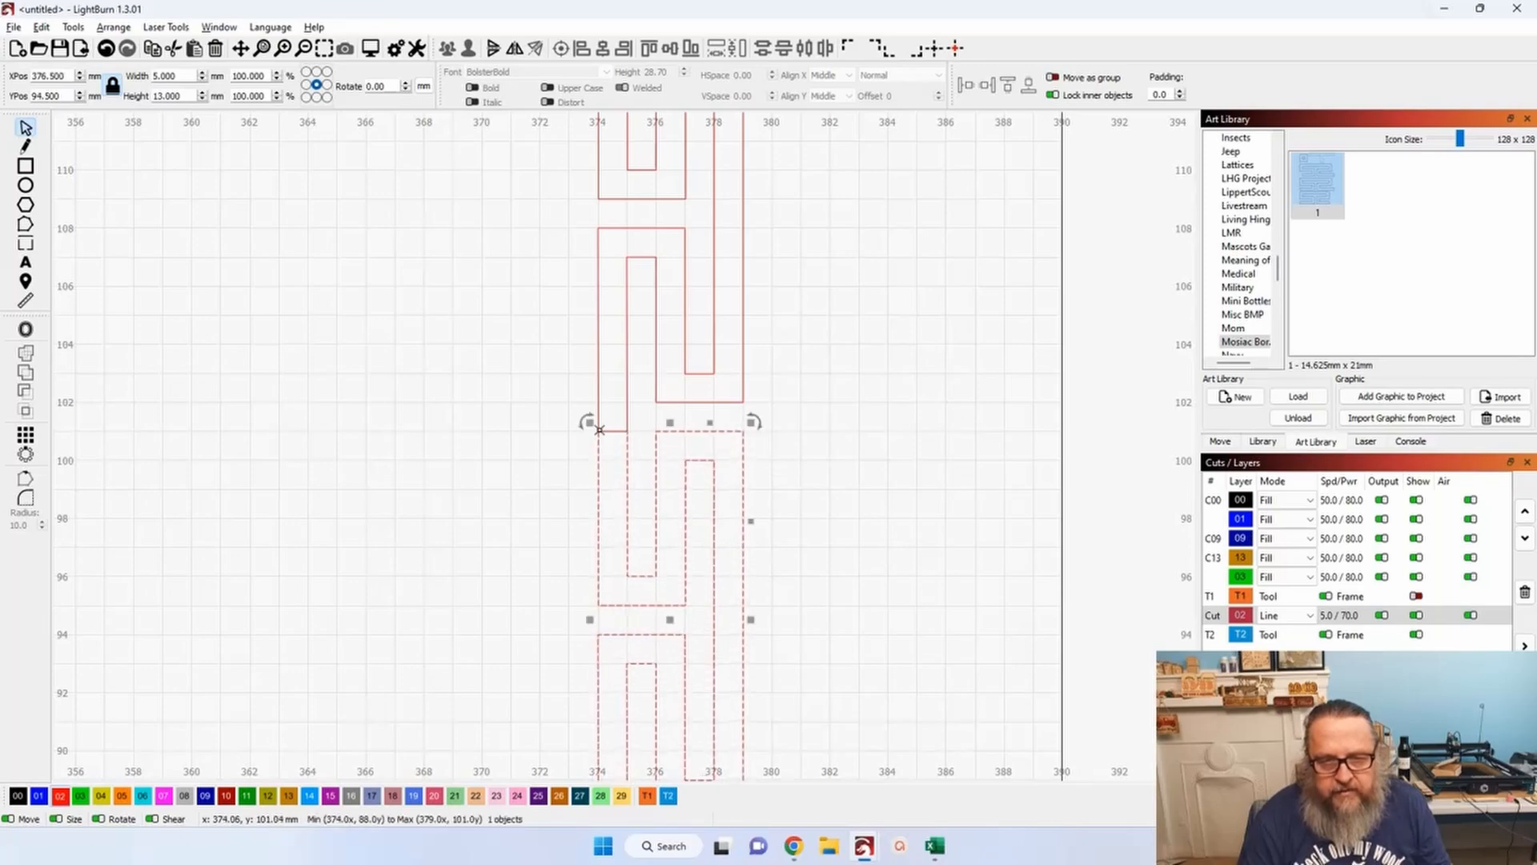
{"action": "scroll", "coordinate": [600, 429], "scroll_direction": "down", "scroll_amount": 3}
{"action": "left_click", "coordinate": [505, 521]}
{"action": "scroll", "coordinate": [504, 521], "scroll_direction": "down", "scroll_amount": 4}
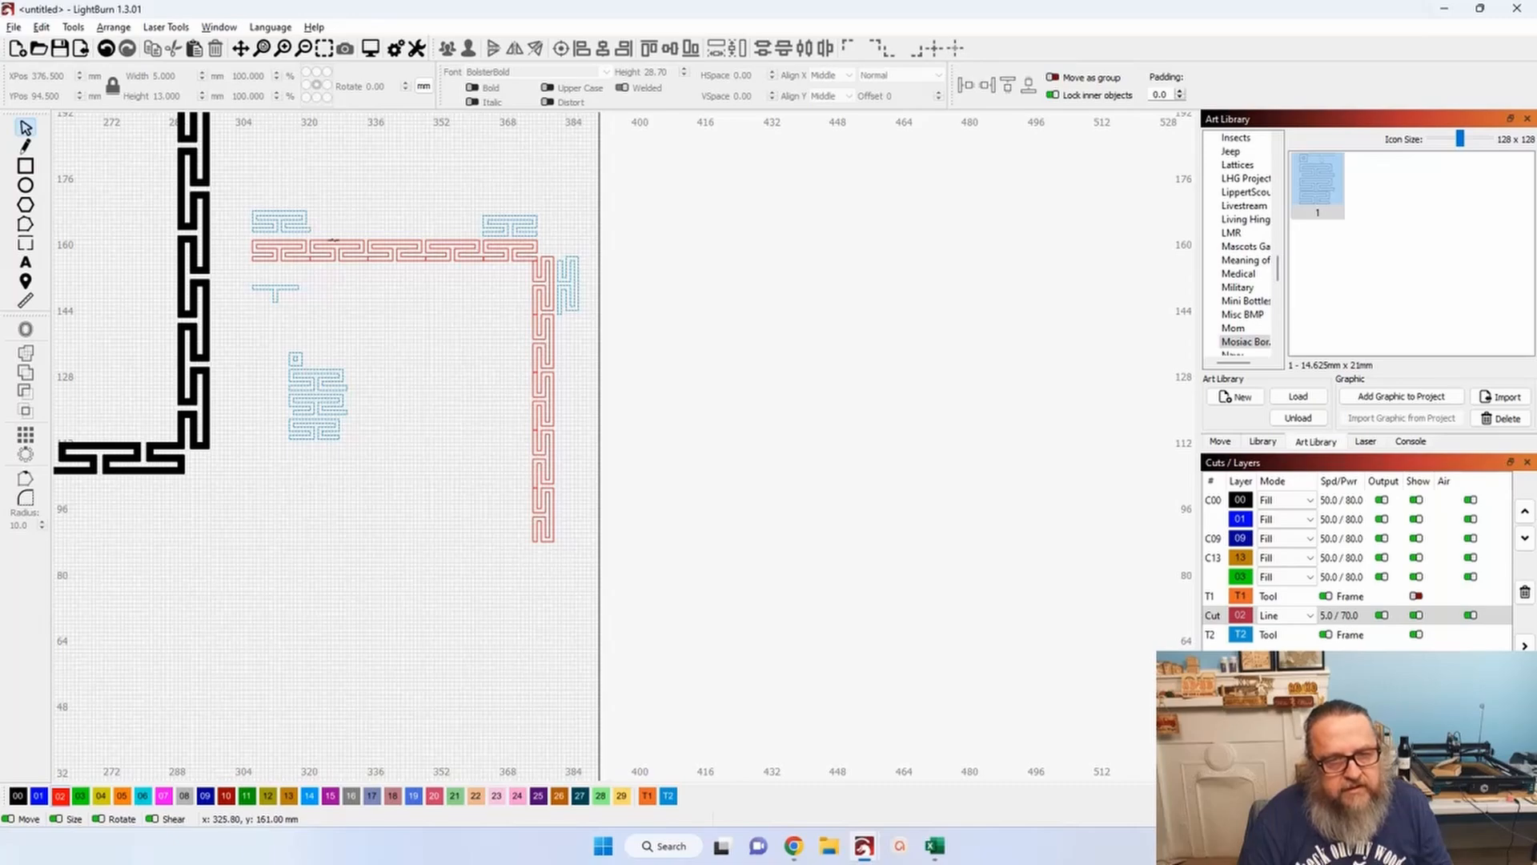
{"action": "scroll", "coordinate": [502, 408], "scroll_direction": "down", "scroll_amount": 2}
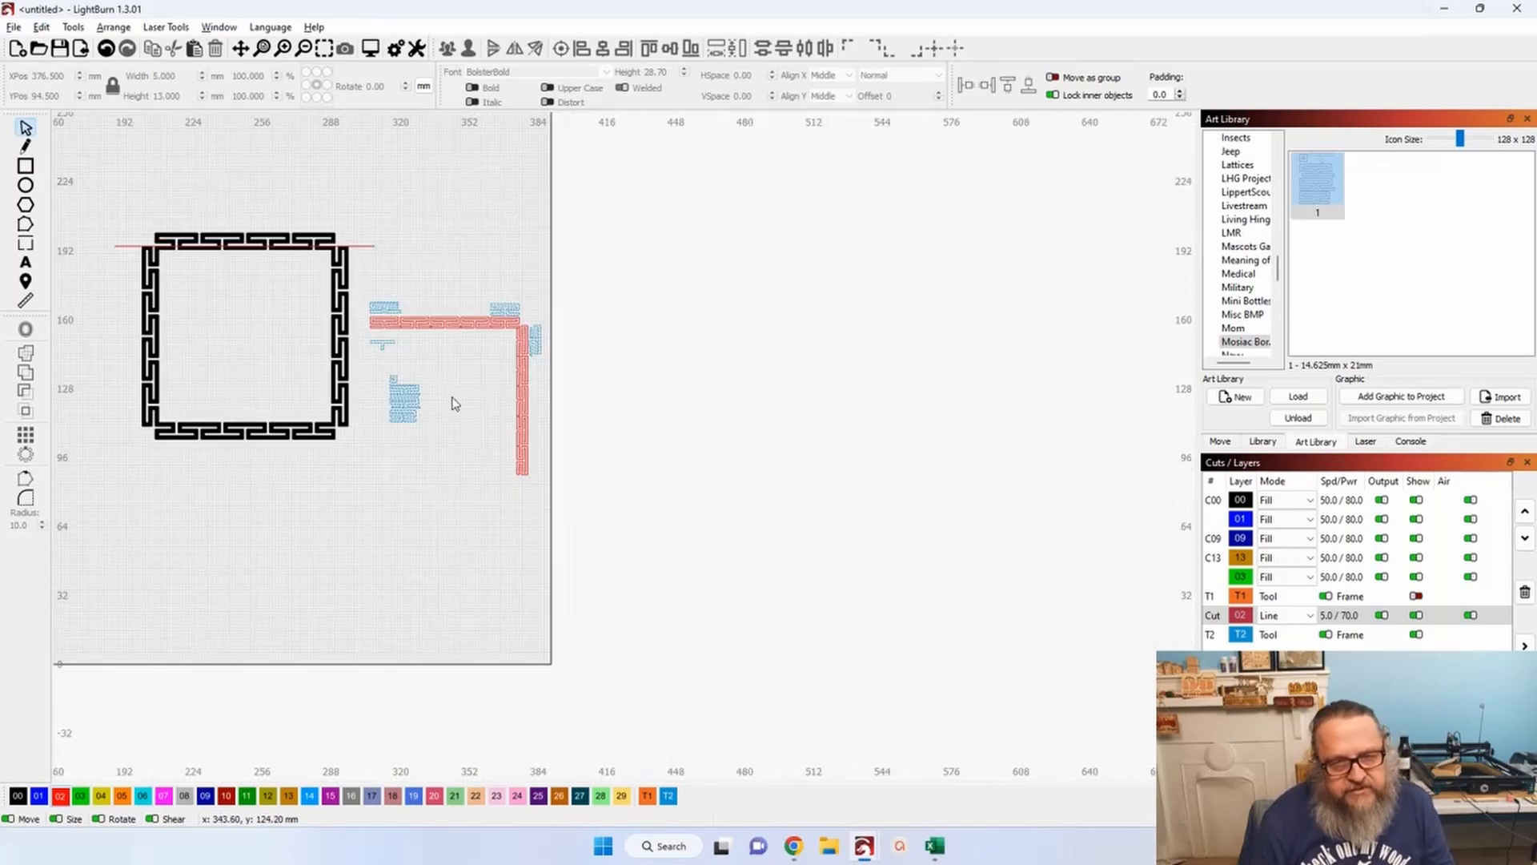
Place a copy of the top red border strip, rotated 180 degrees, near the lower end of the right strip.
{"action": "scroll", "coordinate": [482, 364], "scroll_direction": "up", "scroll_amount": 5}
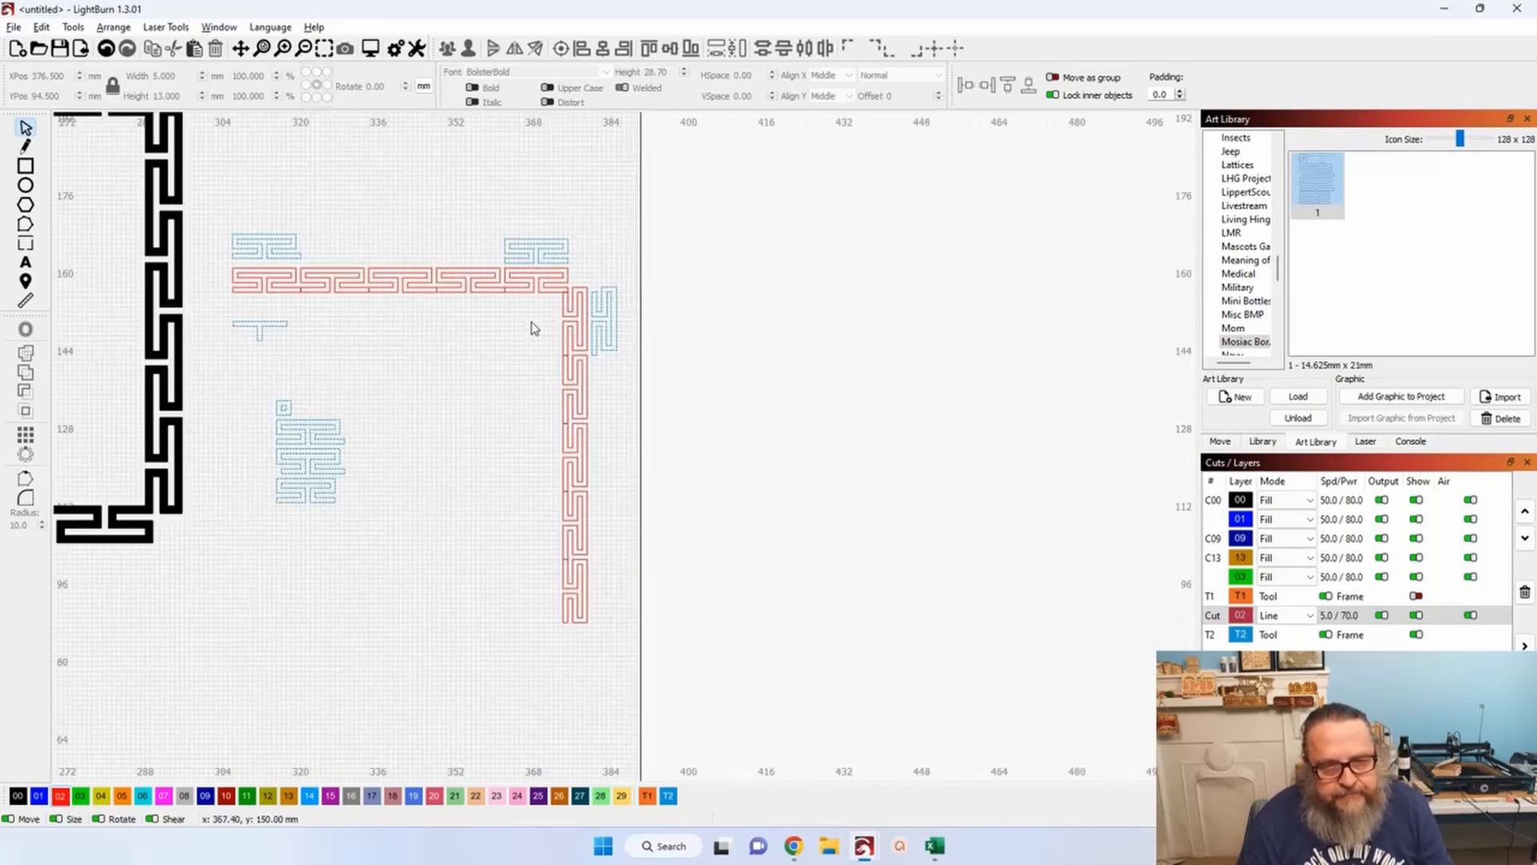
{"action": "left_click_drag", "start_coordinate": [527, 314], "coordinate": [263, 276]}
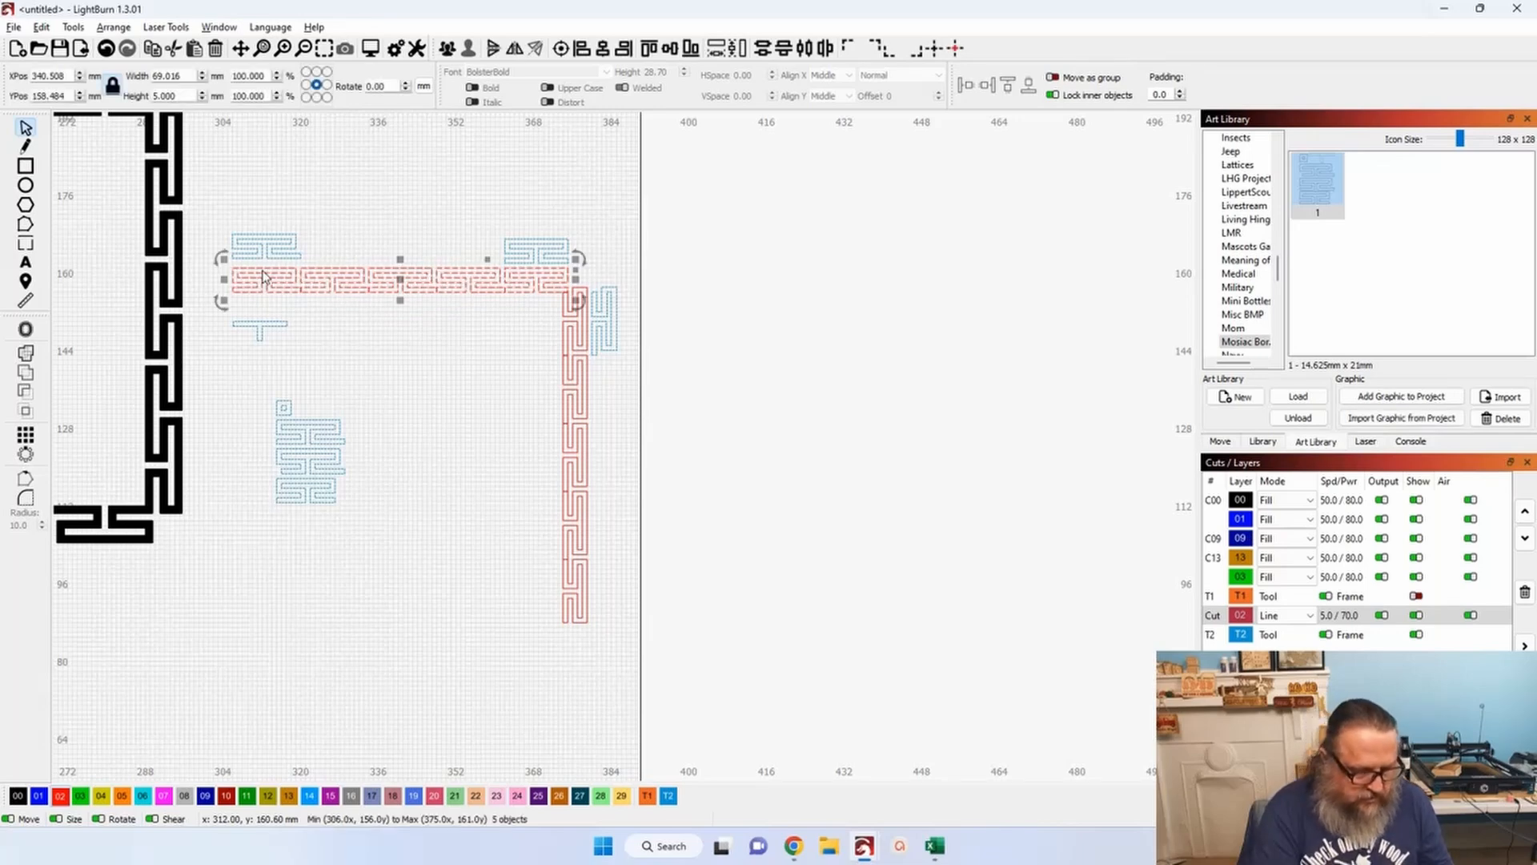
{"action": "key", "text": "ctrl+d"}
{"action": "key", "text": "period"}
{"action": "key", "text": "period"}
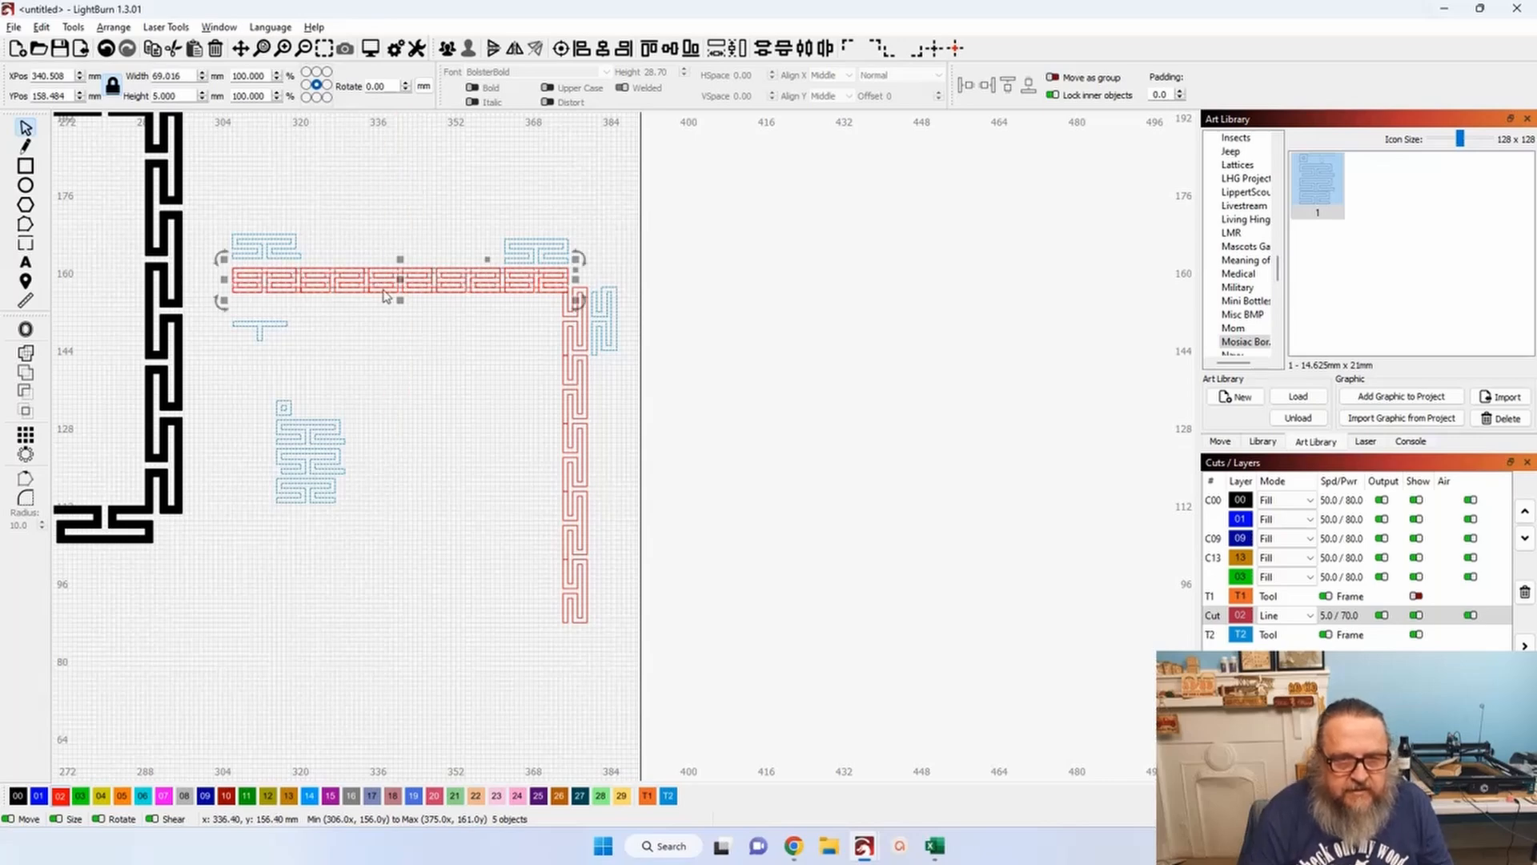
{"action": "left_click_drag", "start_coordinate": [401, 280], "coordinate": [392, 632]}
{"action": "scroll", "coordinate": [392, 633], "scroll_direction": "up", "scroll_amount": 10}
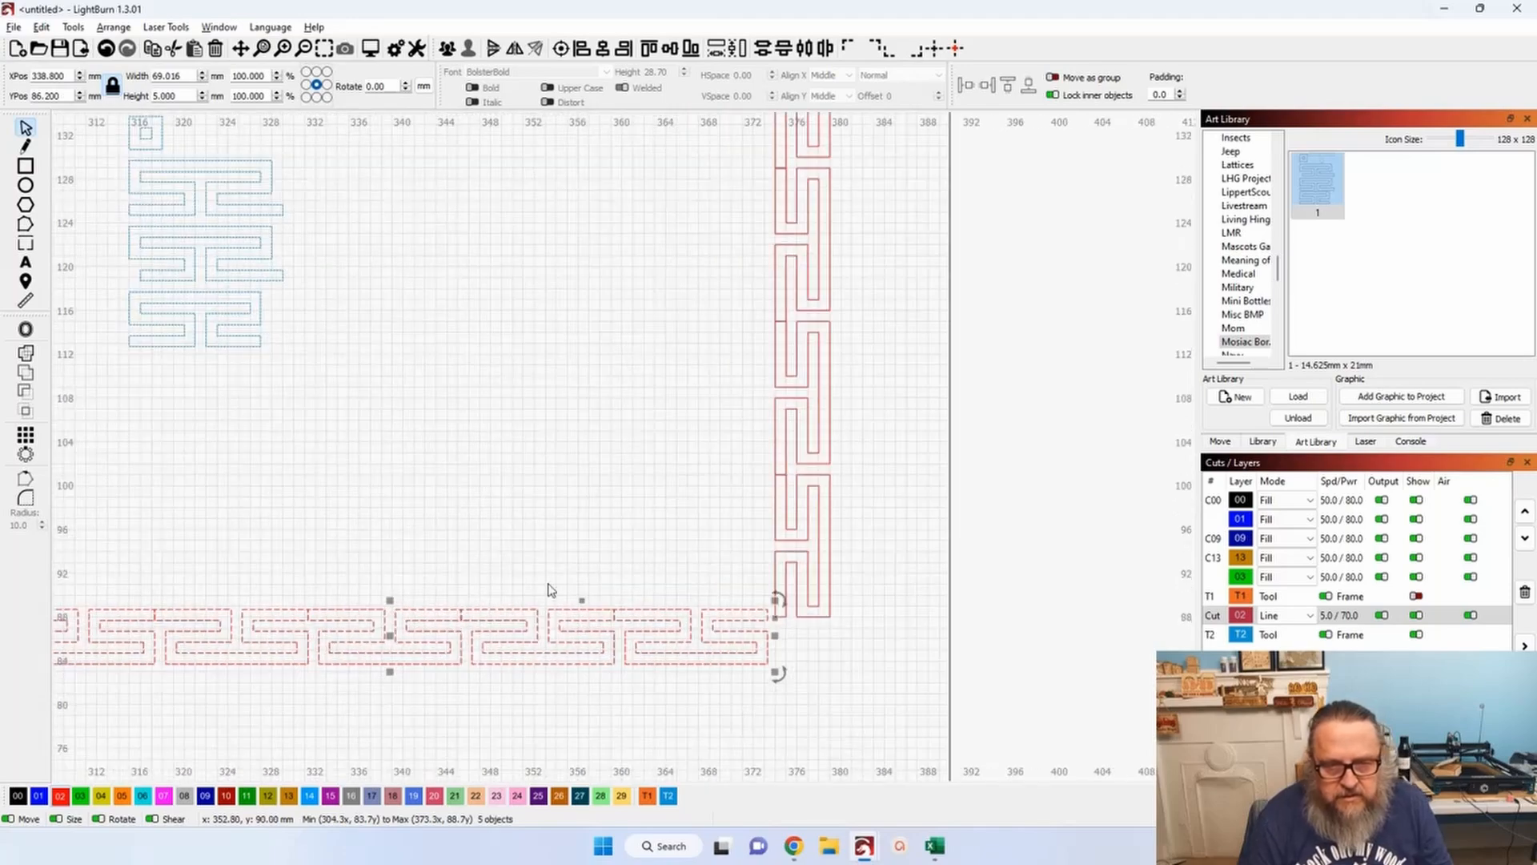
Group the bottom strip's pieces and snap its inner right-end corner onto the lower end of the right border strip.
{"action": "left_click_drag", "start_coordinate": [848, 666], "coordinate": [612, 590]}
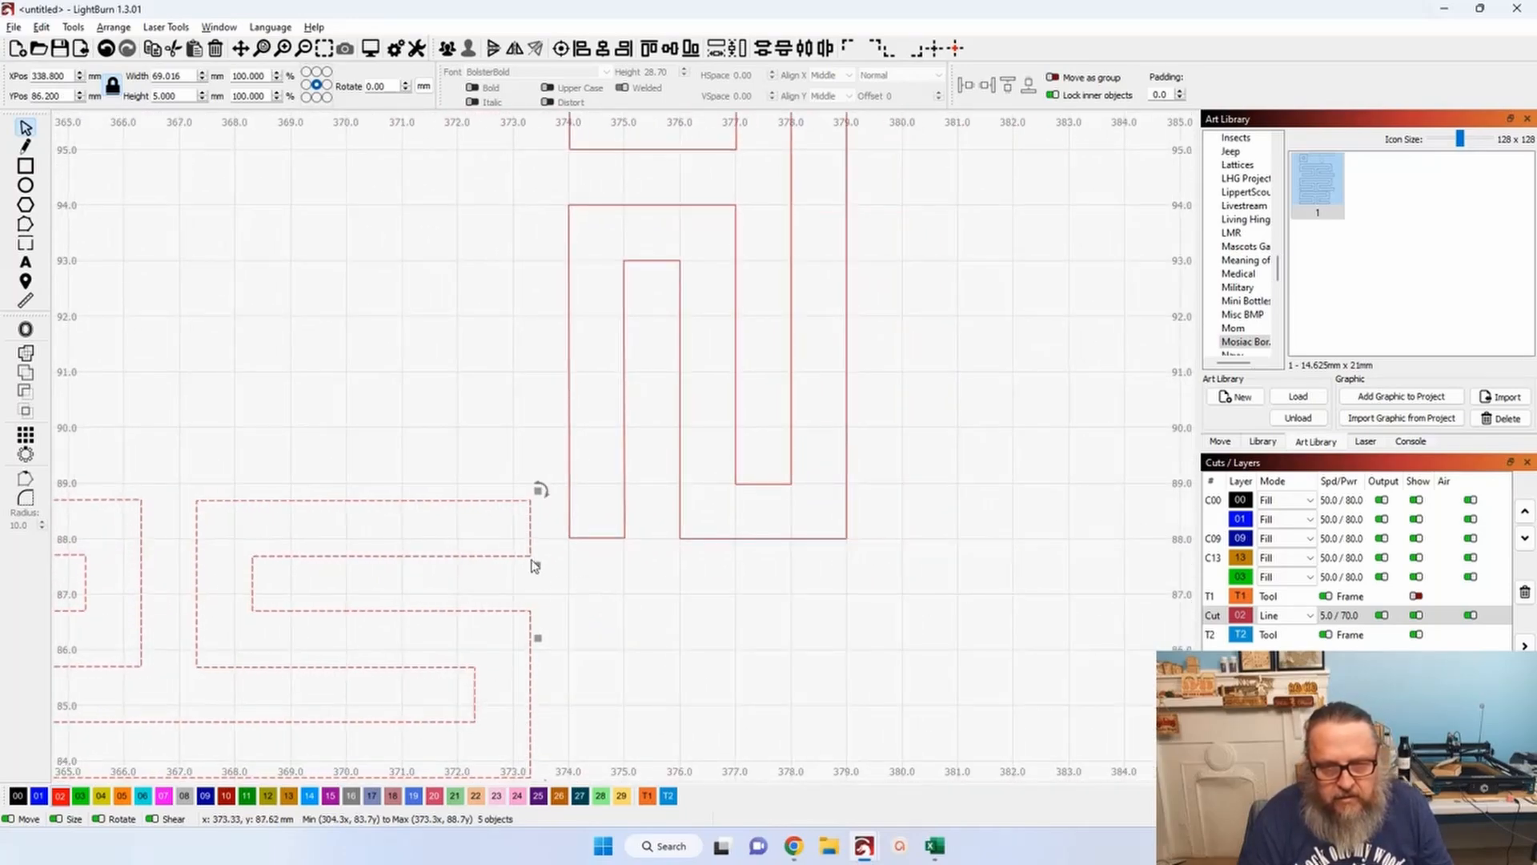
{"action": "left_click_drag", "start_coordinate": [529, 558], "coordinate": [532, 556]}
{"action": "scroll", "coordinate": [533, 556], "scroll_direction": "down", "scroll_amount": 10}
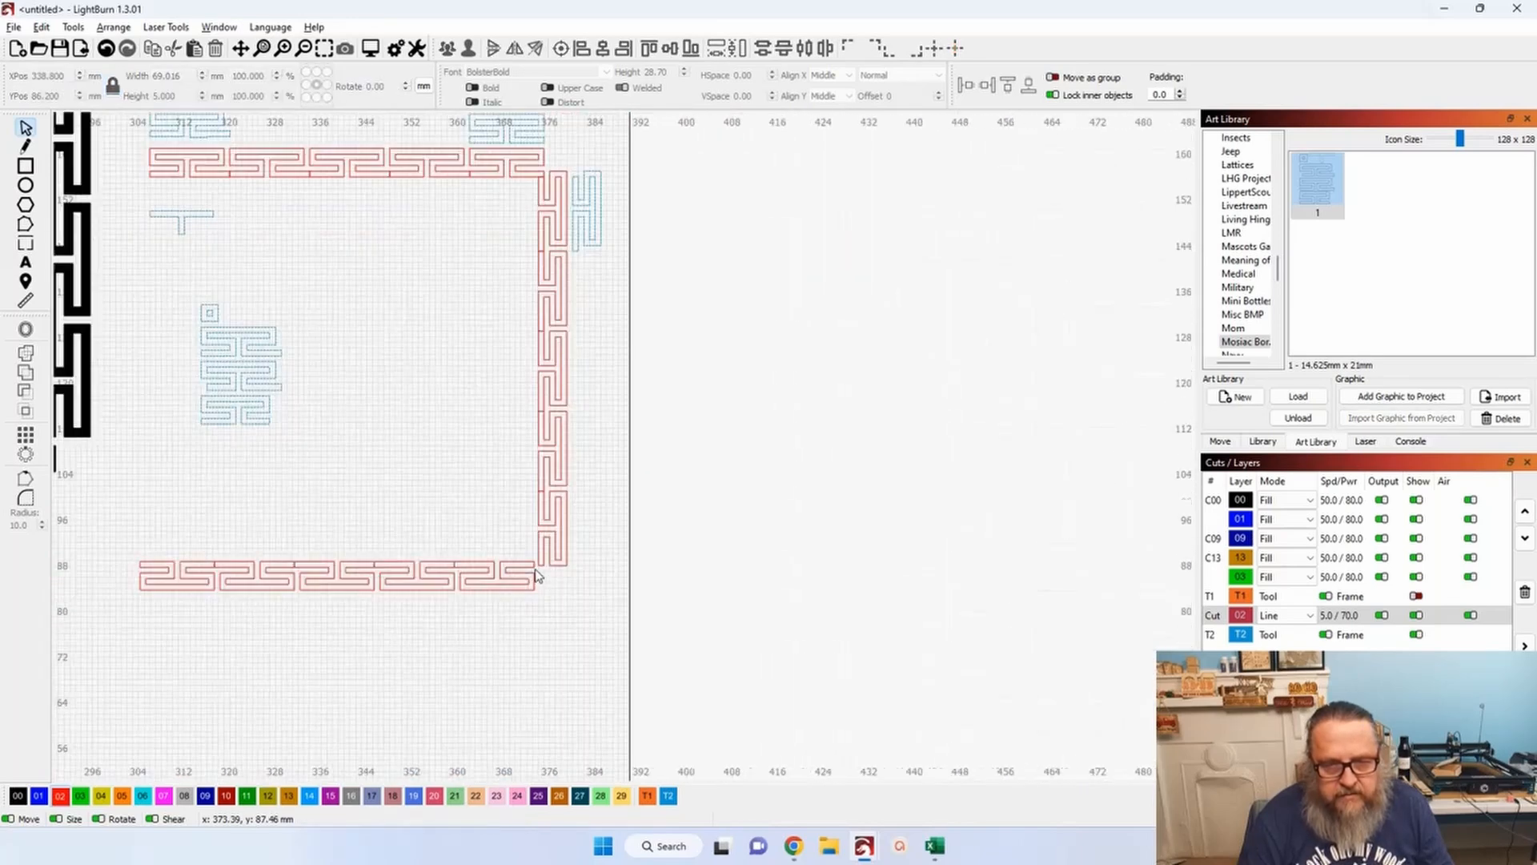
{"action": "left_click_drag", "start_coordinate": [515, 624], "coordinate": [211, 537]}
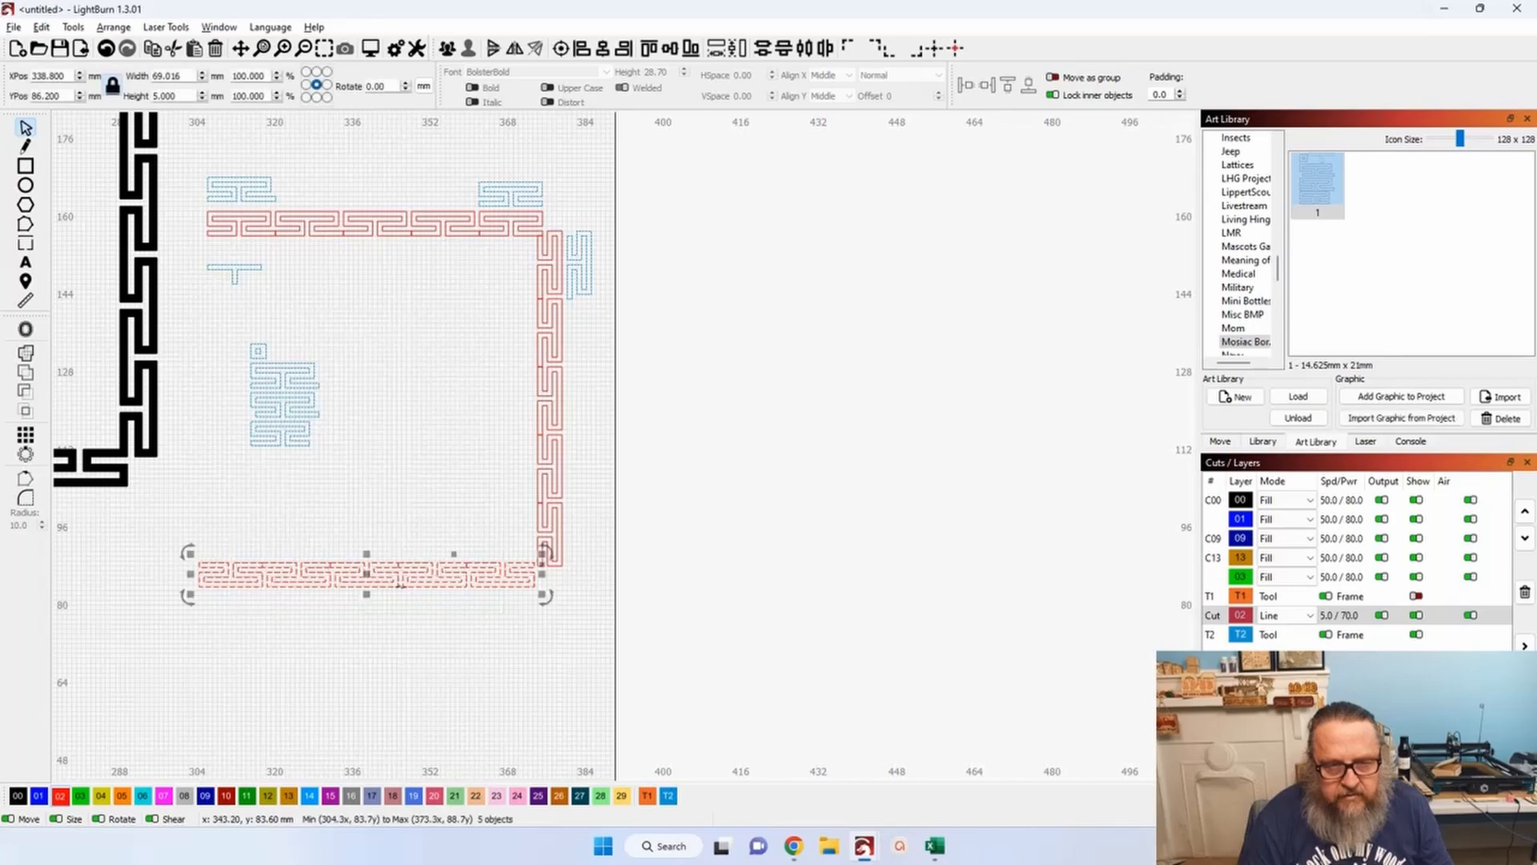
{"action": "left_click", "coordinate": [446, 48]}
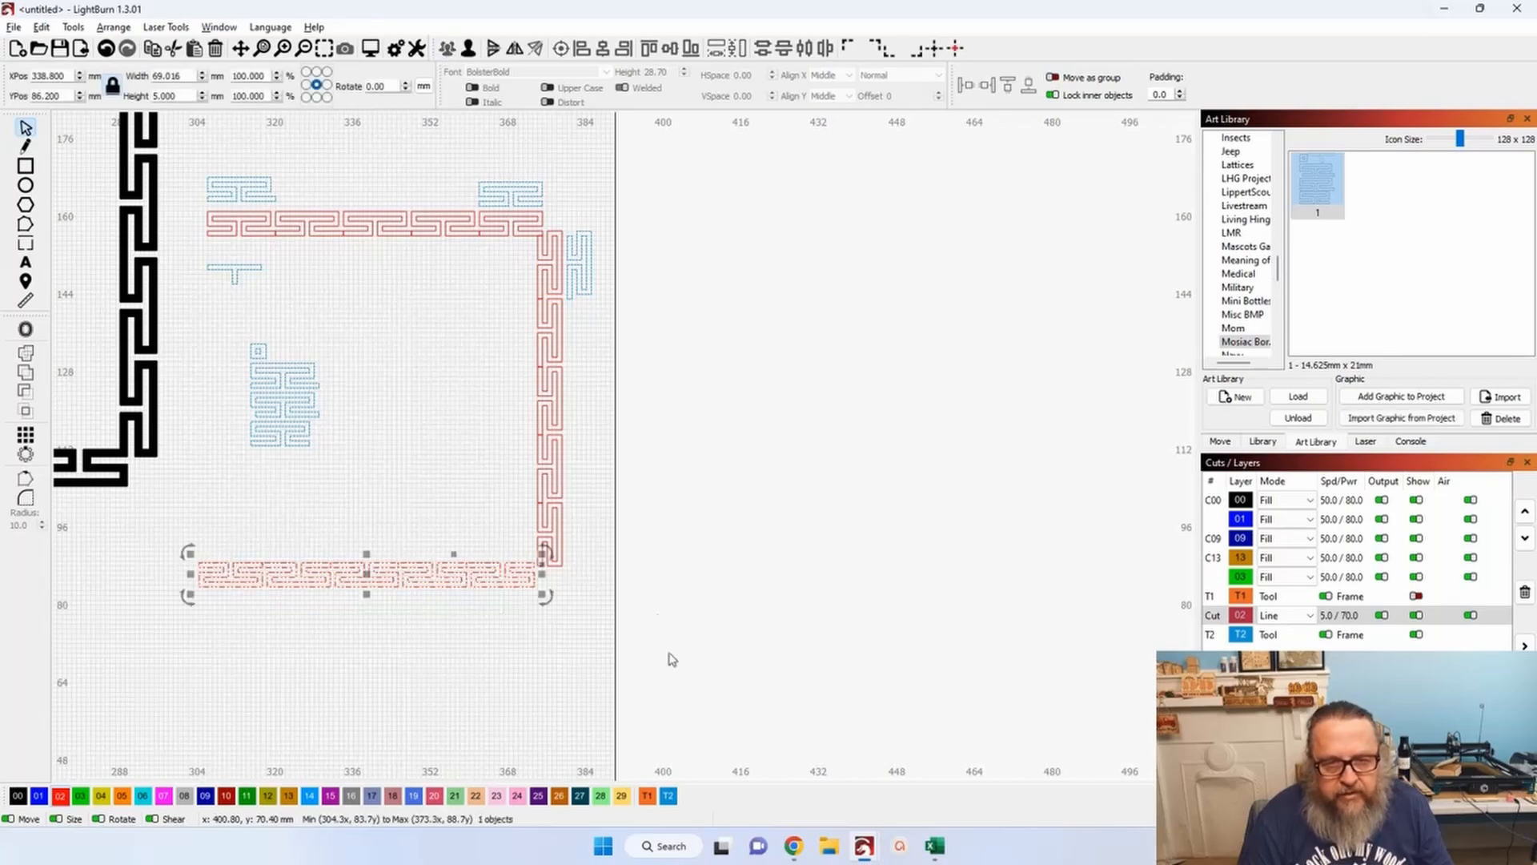
{"action": "scroll", "coordinate": [625, 650], "scroll_direction": "up", "scroll_amount": 3}
{"action": "scroll", "coordinate": [477, 522], "scroll_direction": "up", "scroll_amount": 8}
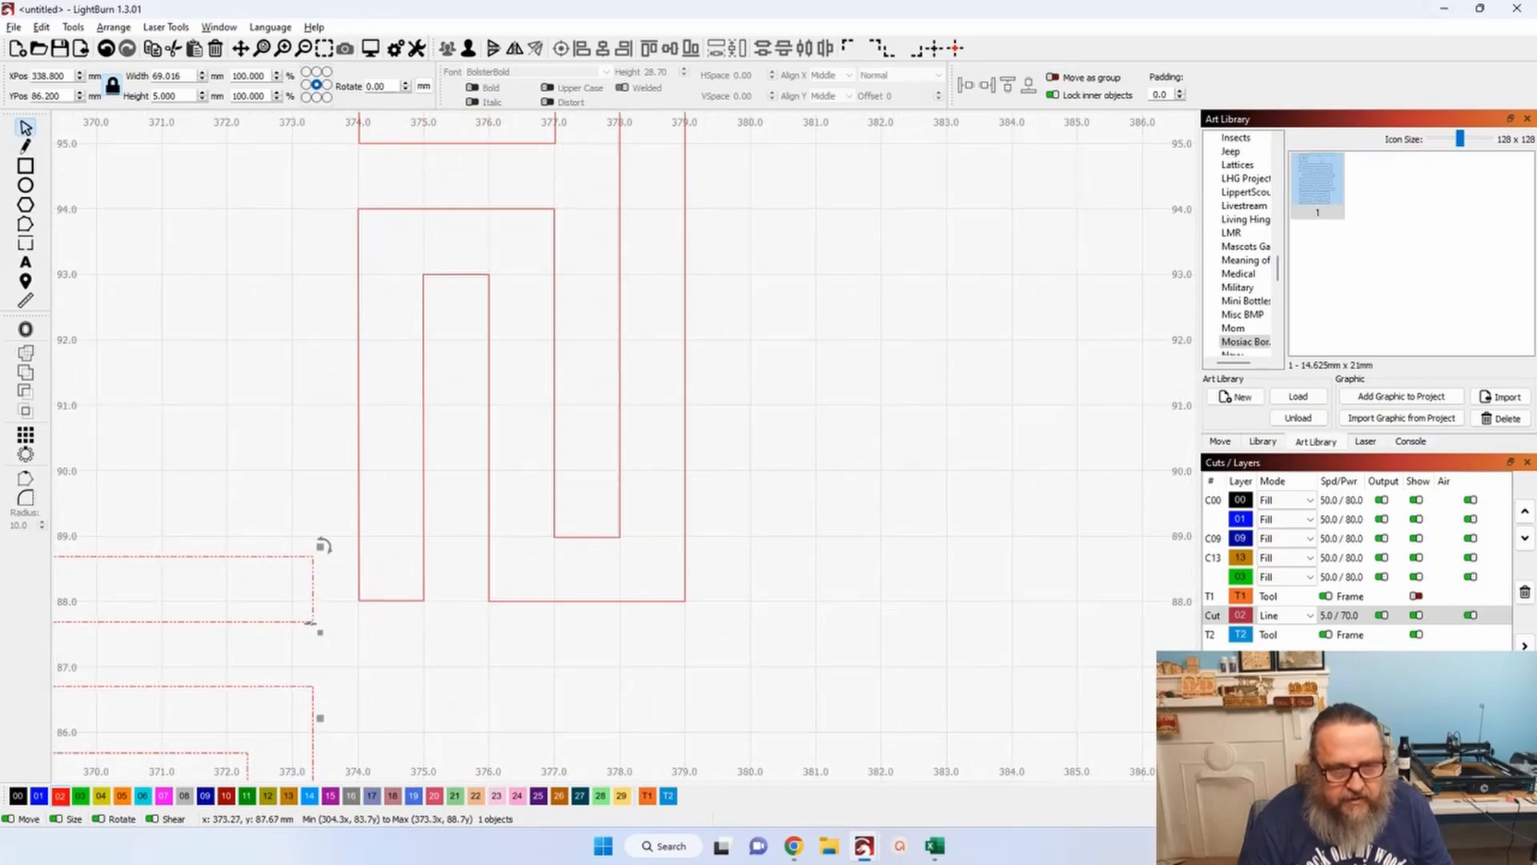
{"action": "left_click_drag", "start_coordinate": [311, 621], "coordinate": [423, 601]}
{"action": "scroll", "coordinate": [423, 601], "scroll_direction": "down", "scroll_amount": 5}
{"action": "scroll", "coordinate": [443, 630], "scroll_direction": "down", "scroll_amount": 4}
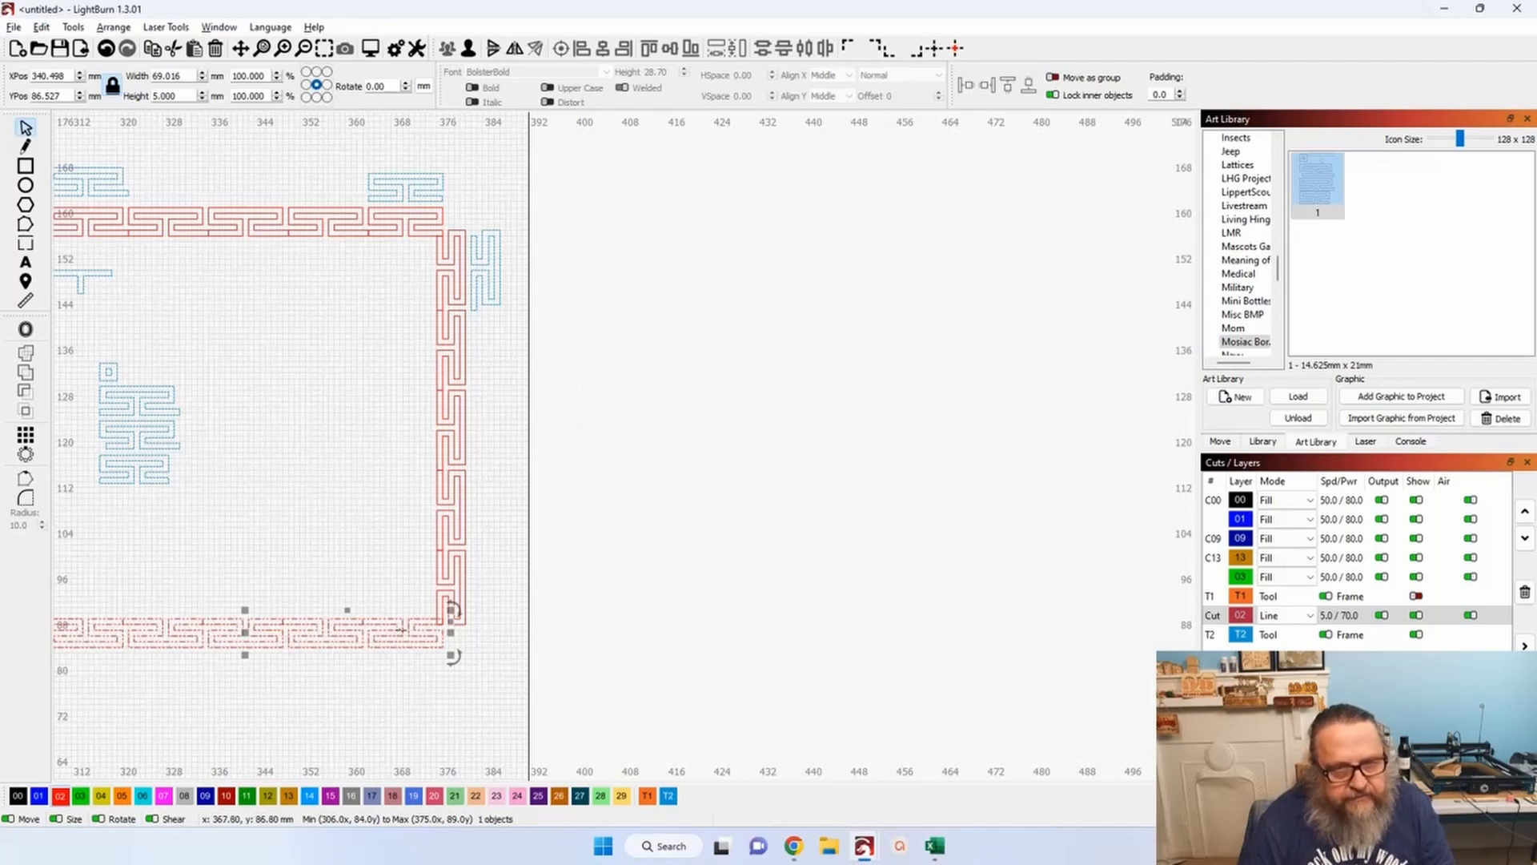
Ungroup the bottom border strip into its separate key pieces.
{"action": "left_click_drag", "start_coordinate": [249, 443], "coordinate": [554, 483]}
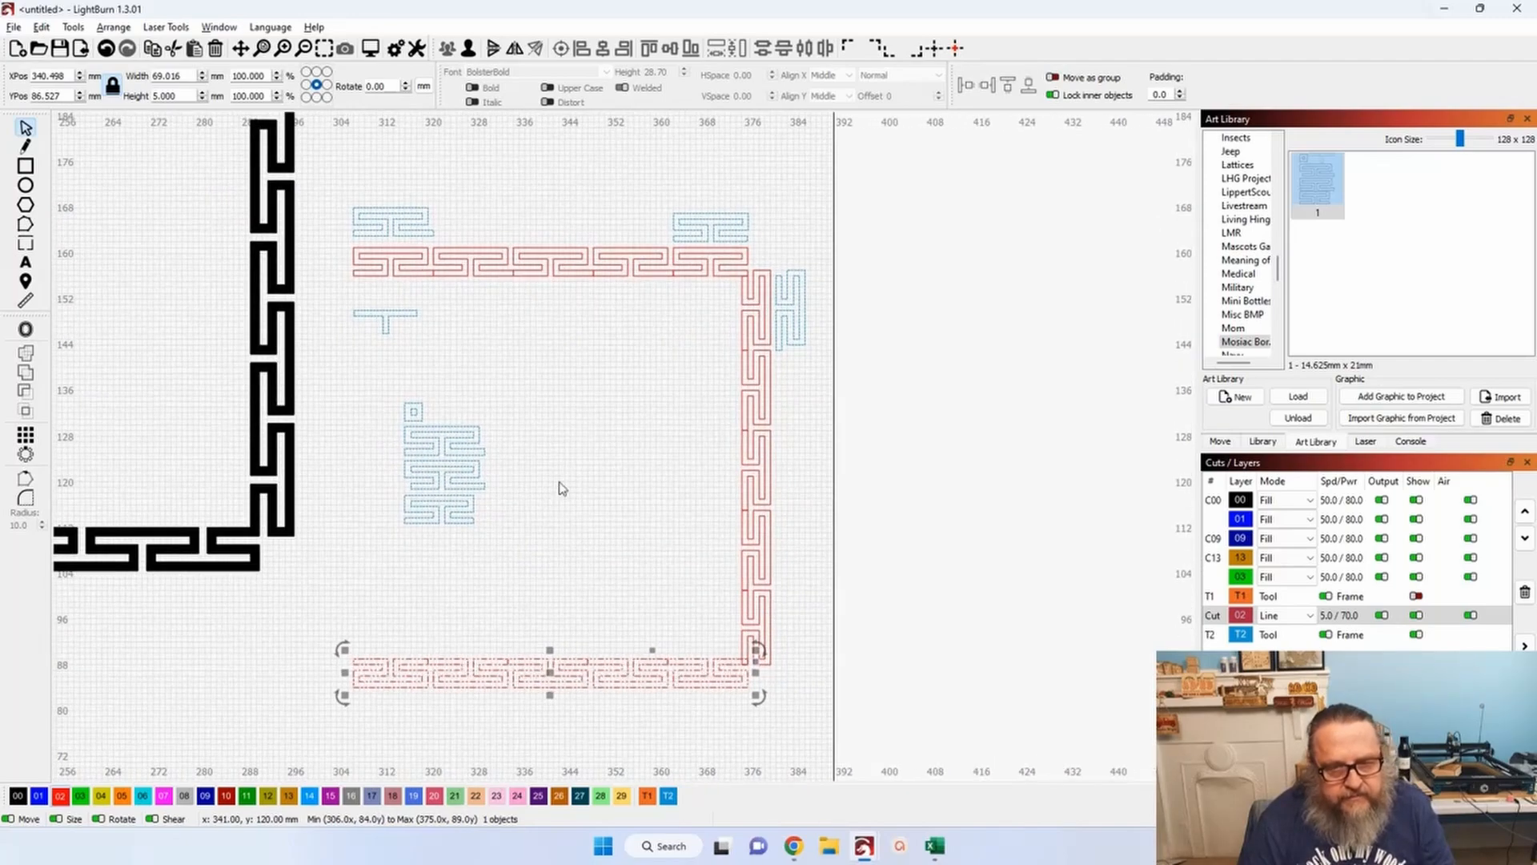
{"action": "scroll", "coordinate": [628, 506], "scroll_direction": "up", "scroll_amount": 2}
{"action": "scroll", "coordinate": [633, 509], "scroll_direction": "up", "scroll_amount": 4}
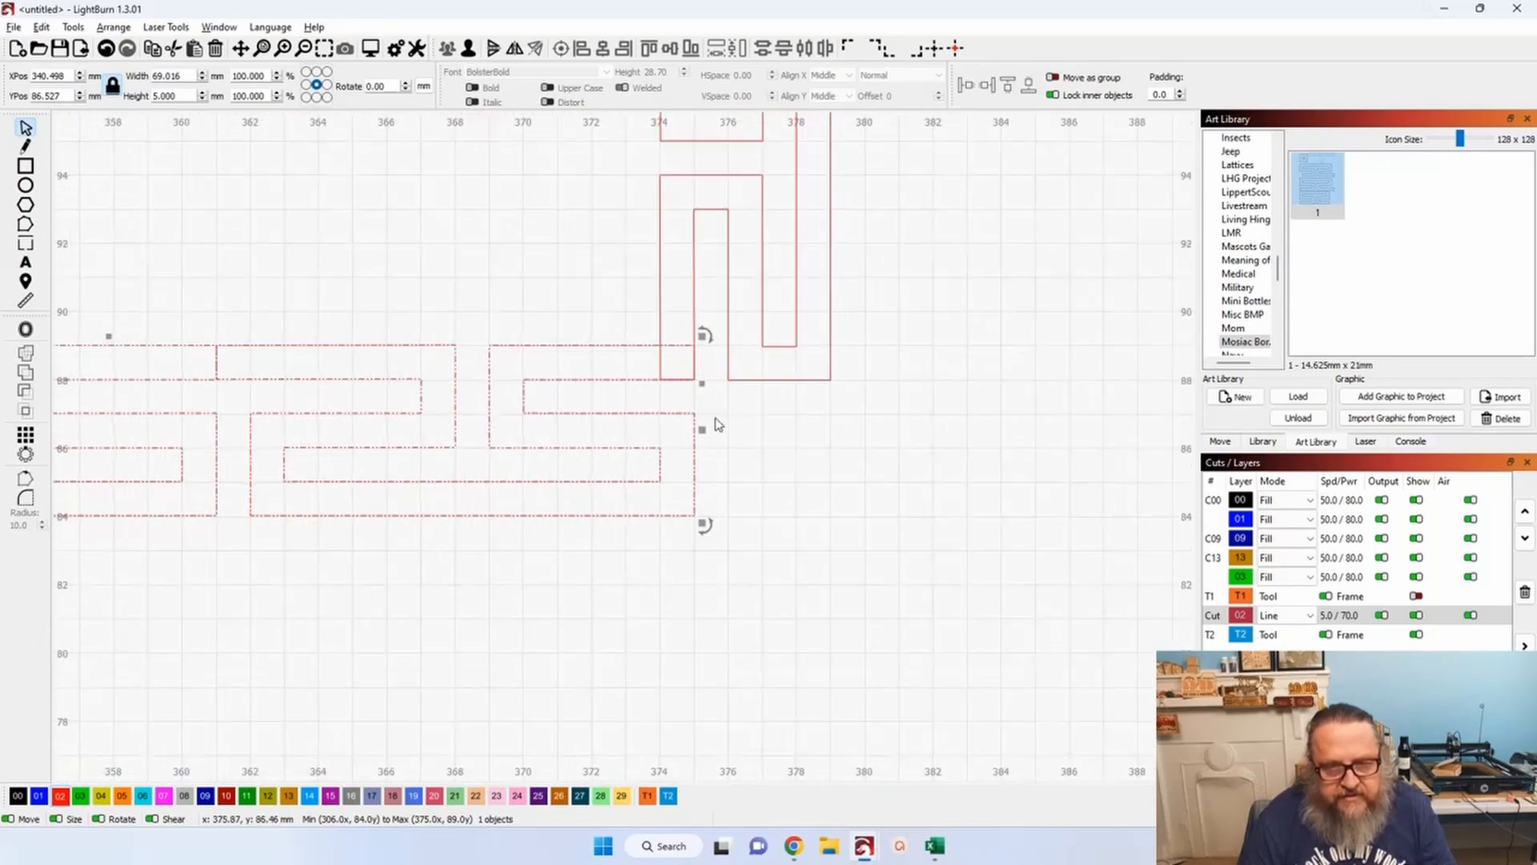
{"action": "left_click", "coordinate": [645, 639]}
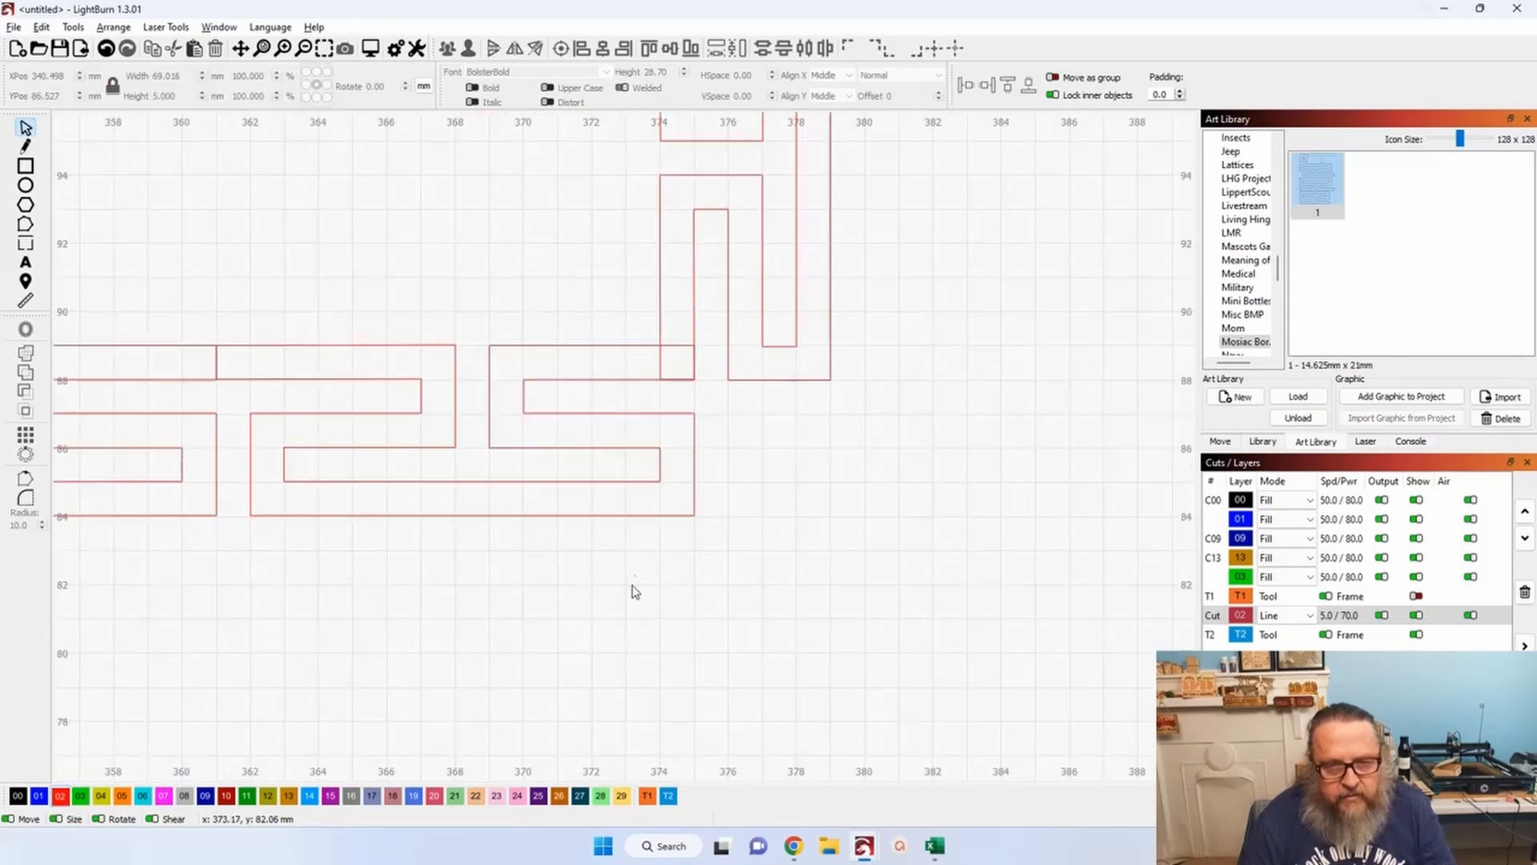
{"action": "left_click", "coordinate": [631, 524]}
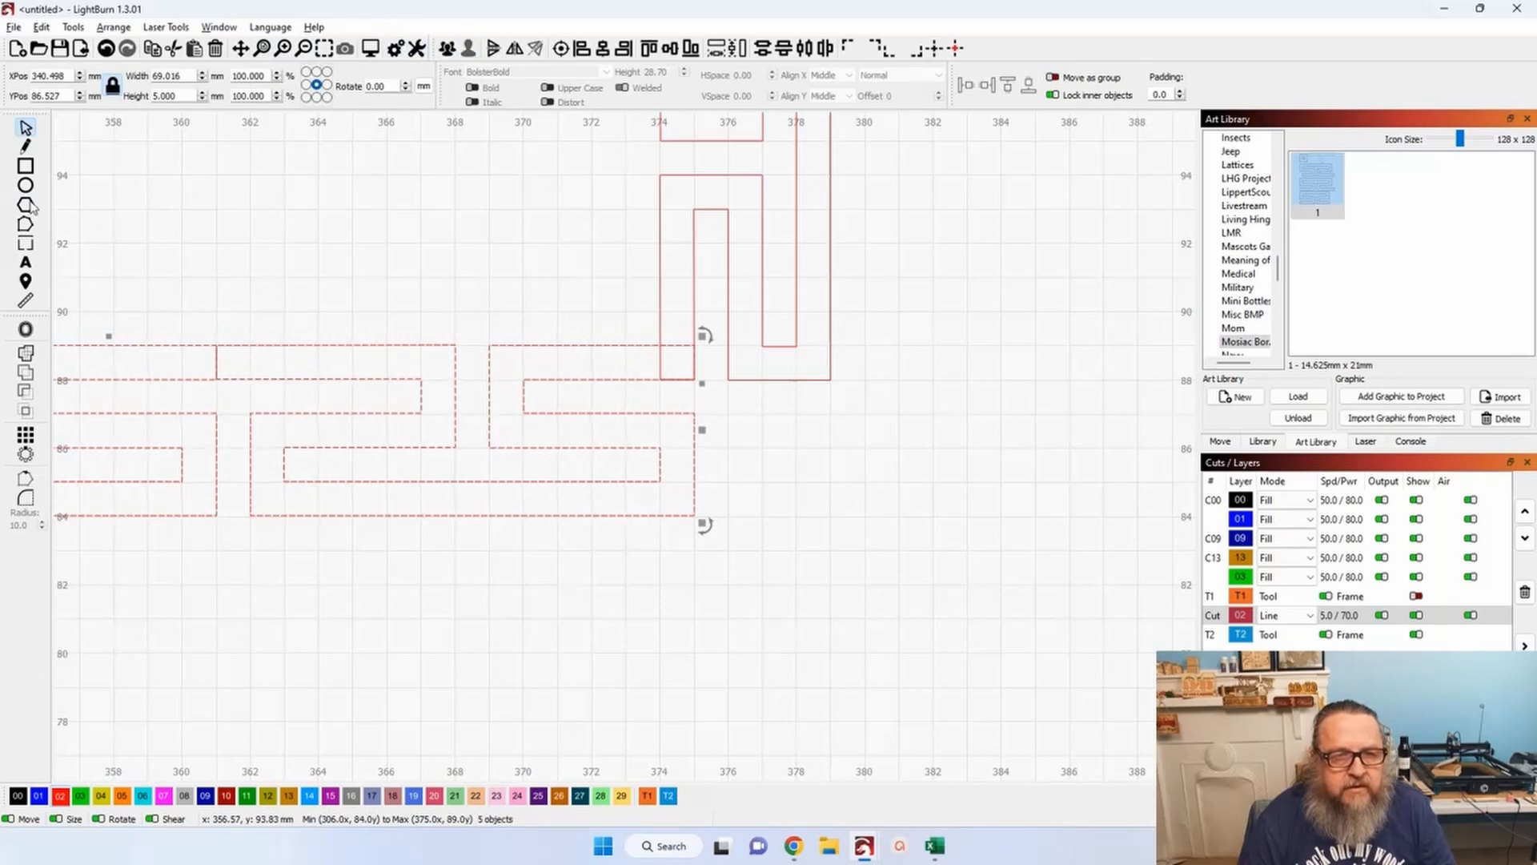
{"action": "left_click", "coordinate": [211, 249]}
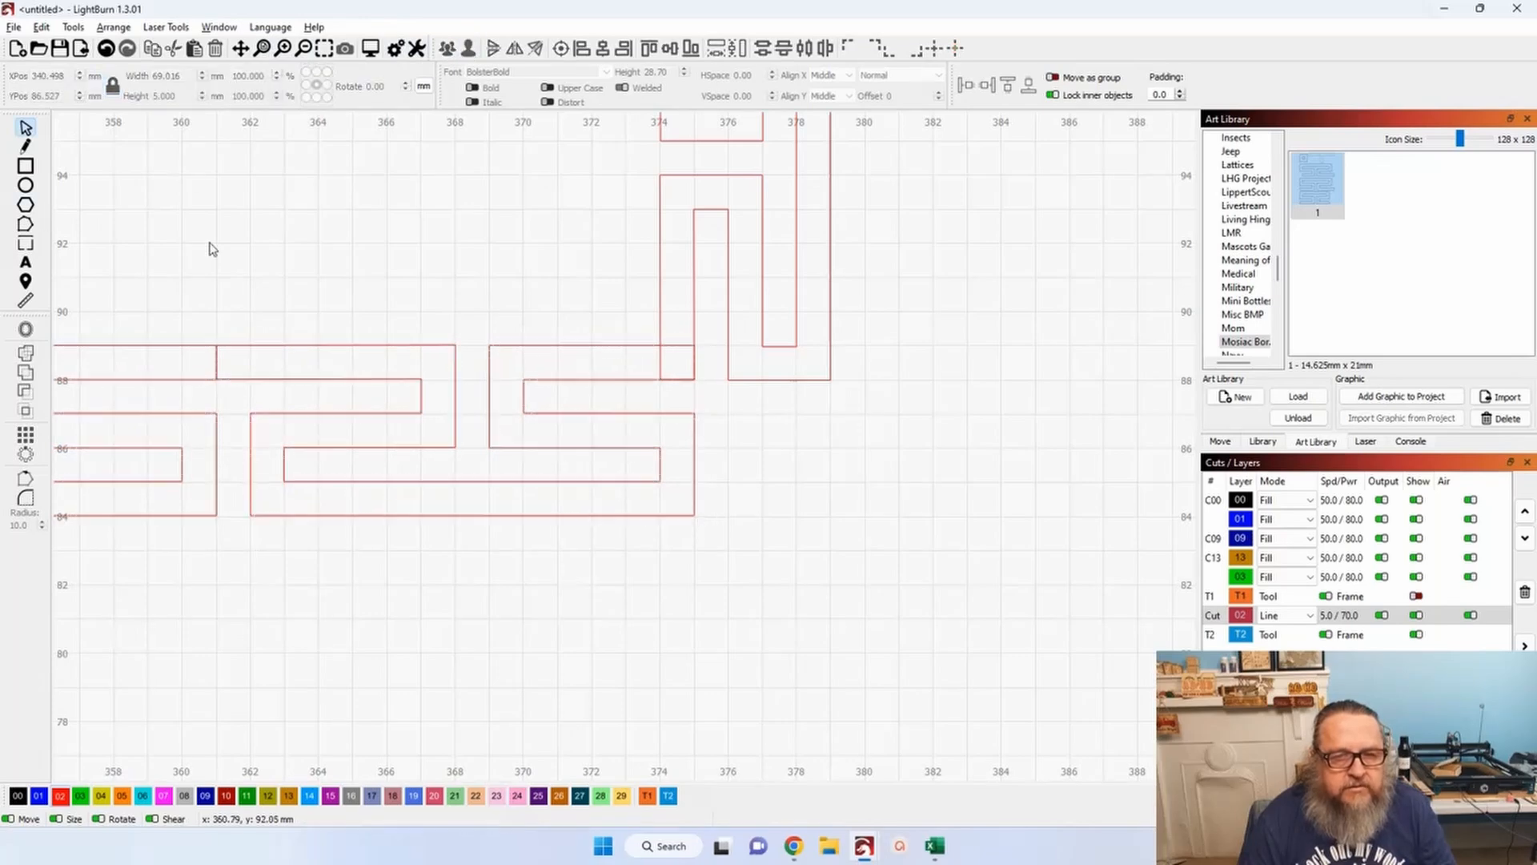
Shorten the upper arm of the bottom strip's last piece by 1 mm so it ends at the right strip's inner edge.
{"action": "left_click", "coordinate": [488, 358]}
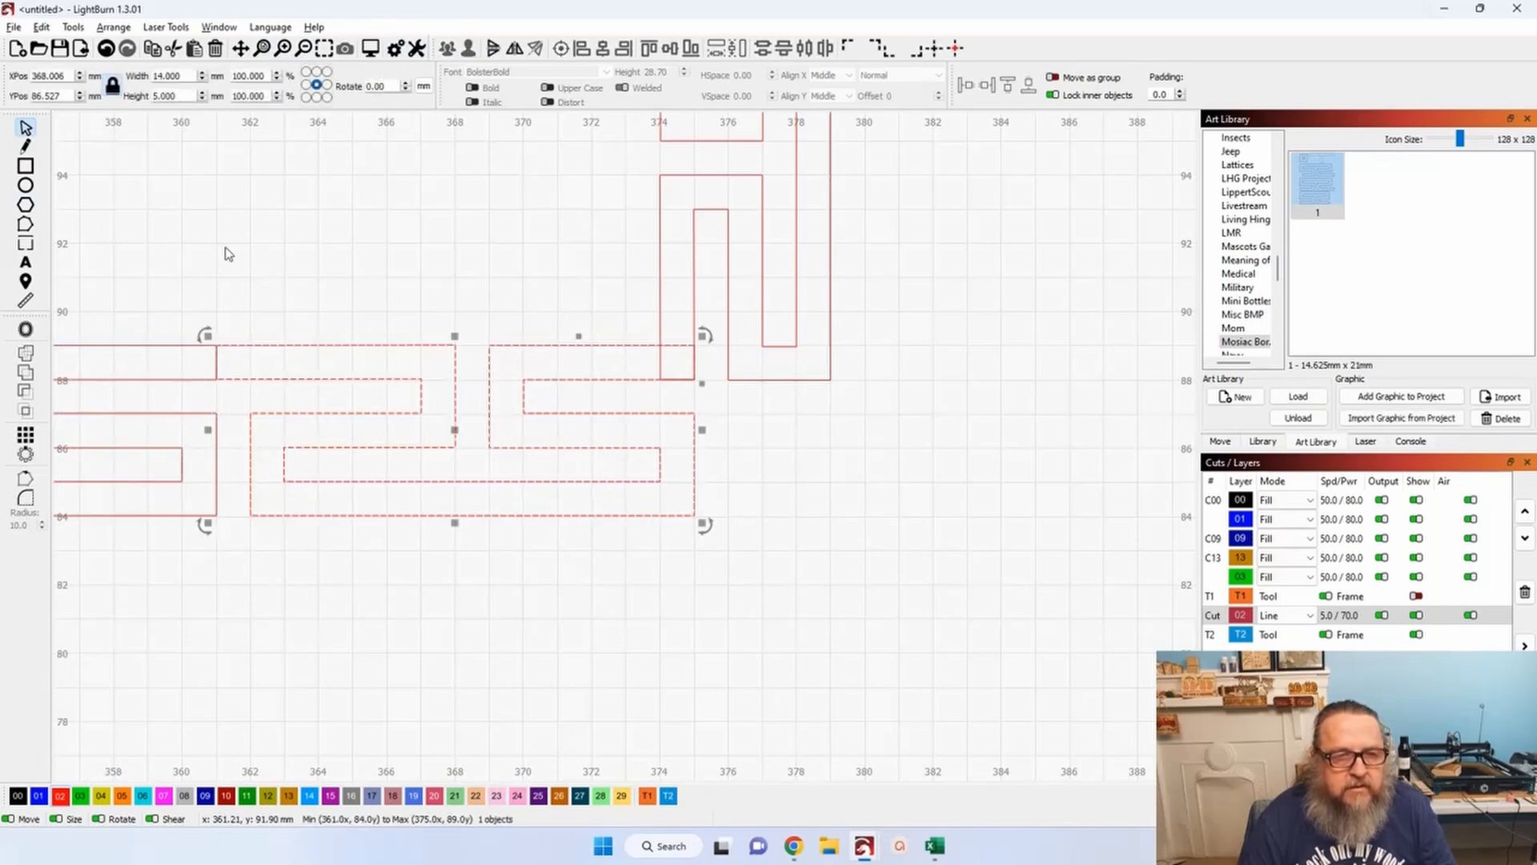
{"action": "left_click", "coordinate": [25, 227]}
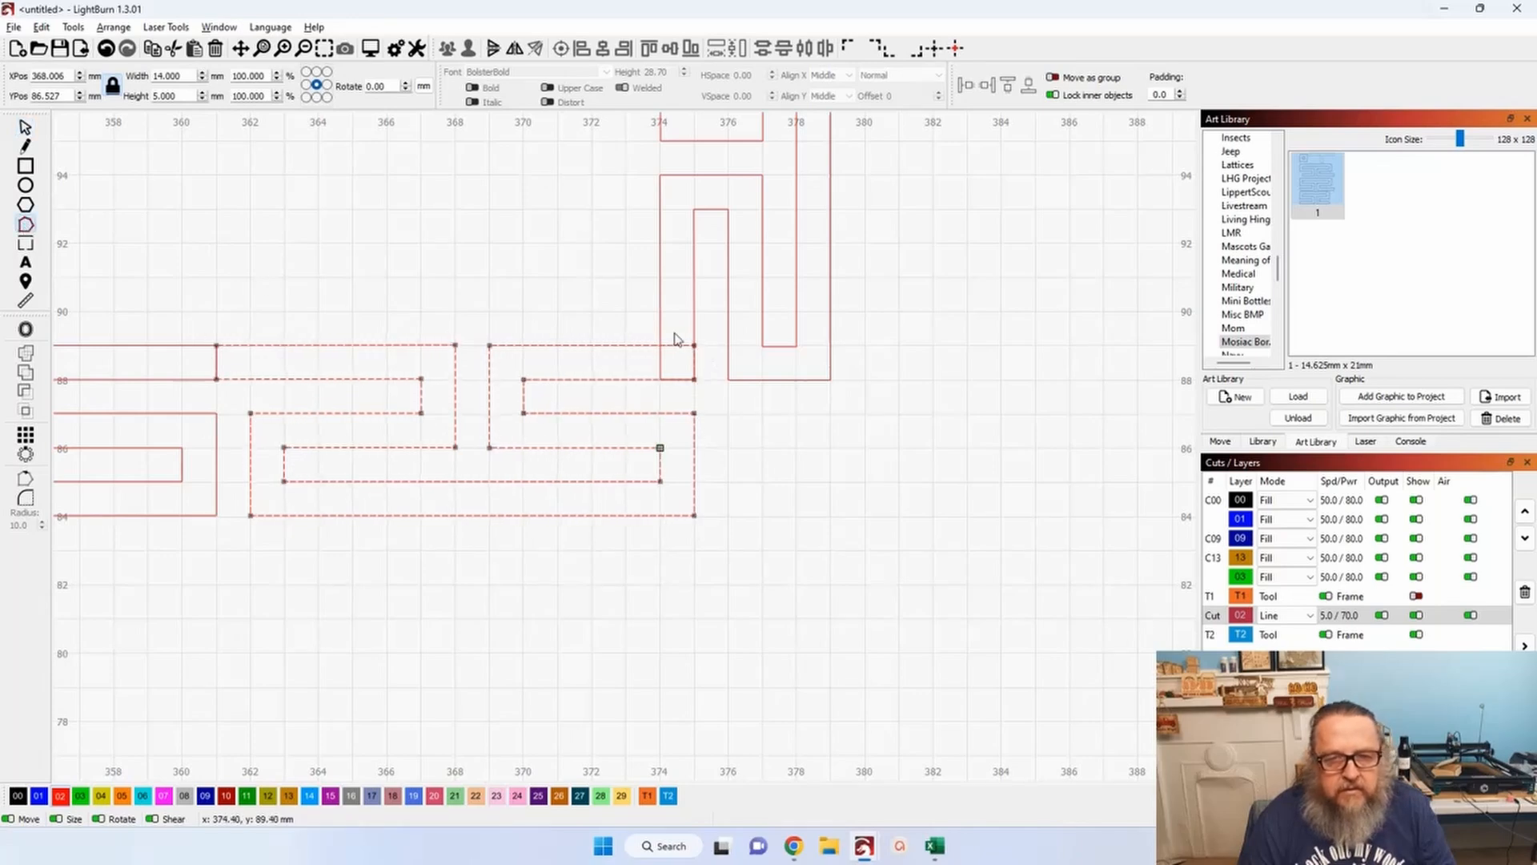
{"action": "scroll", "coordinate": [695, 353], "scroll_direction": "up", "scroll_amount": 5}
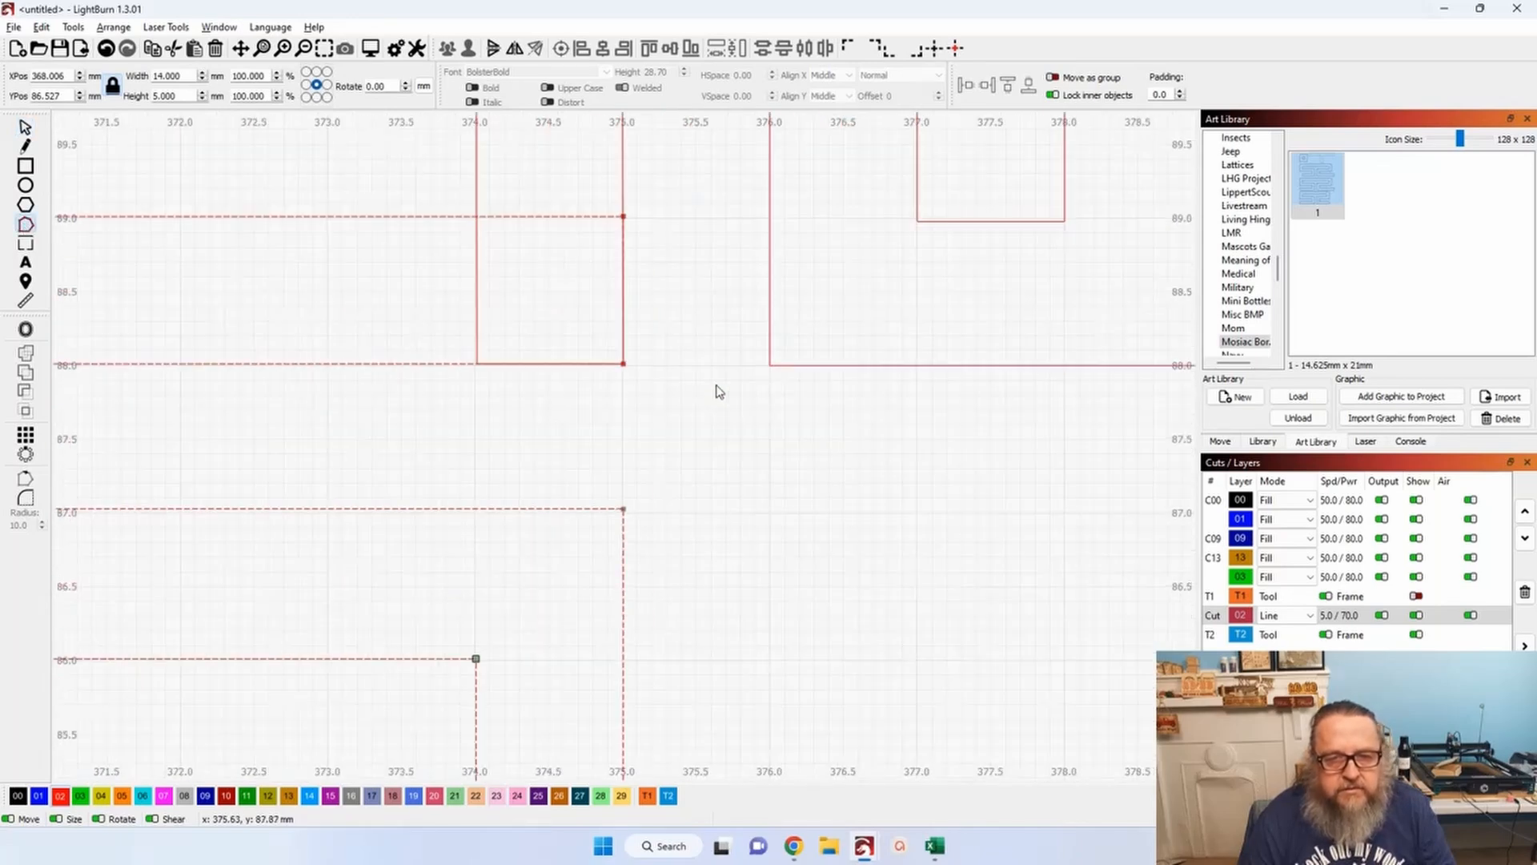
{"action": "left_click_drag", "start_coordinate": [622, 365], "coordinate": [476, 365]}
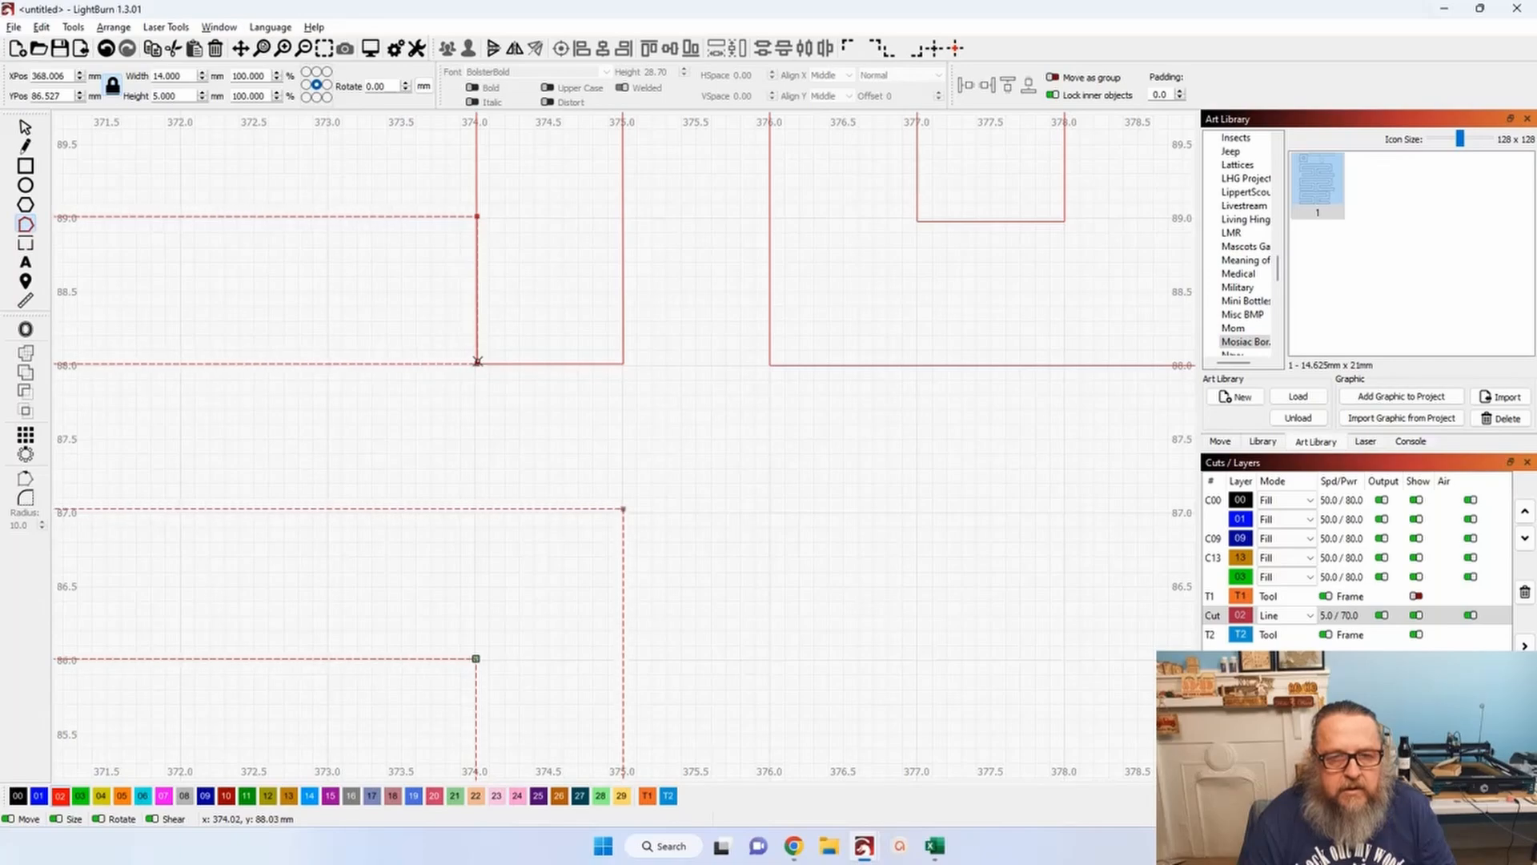
{"action": "scroll", "coordinate": [476, 362], "scroll_direction": "down", "scroll_amount": 6}
{"action": "left_click", "coordinate": [24, 129]}
{"action": "left_click", "coordinate": [120, 172]}
Place a copy of the right red border strip, rotated 180 degrees, along the open left side of the frame.
{"action": "scroll", "coordinate": [120, 172], "scroll_direction": "down", "scroll_amount": 2}
{"action": "left_click_drag", "start_coordinate": [160, 317], "coordinate": [506, 499]}
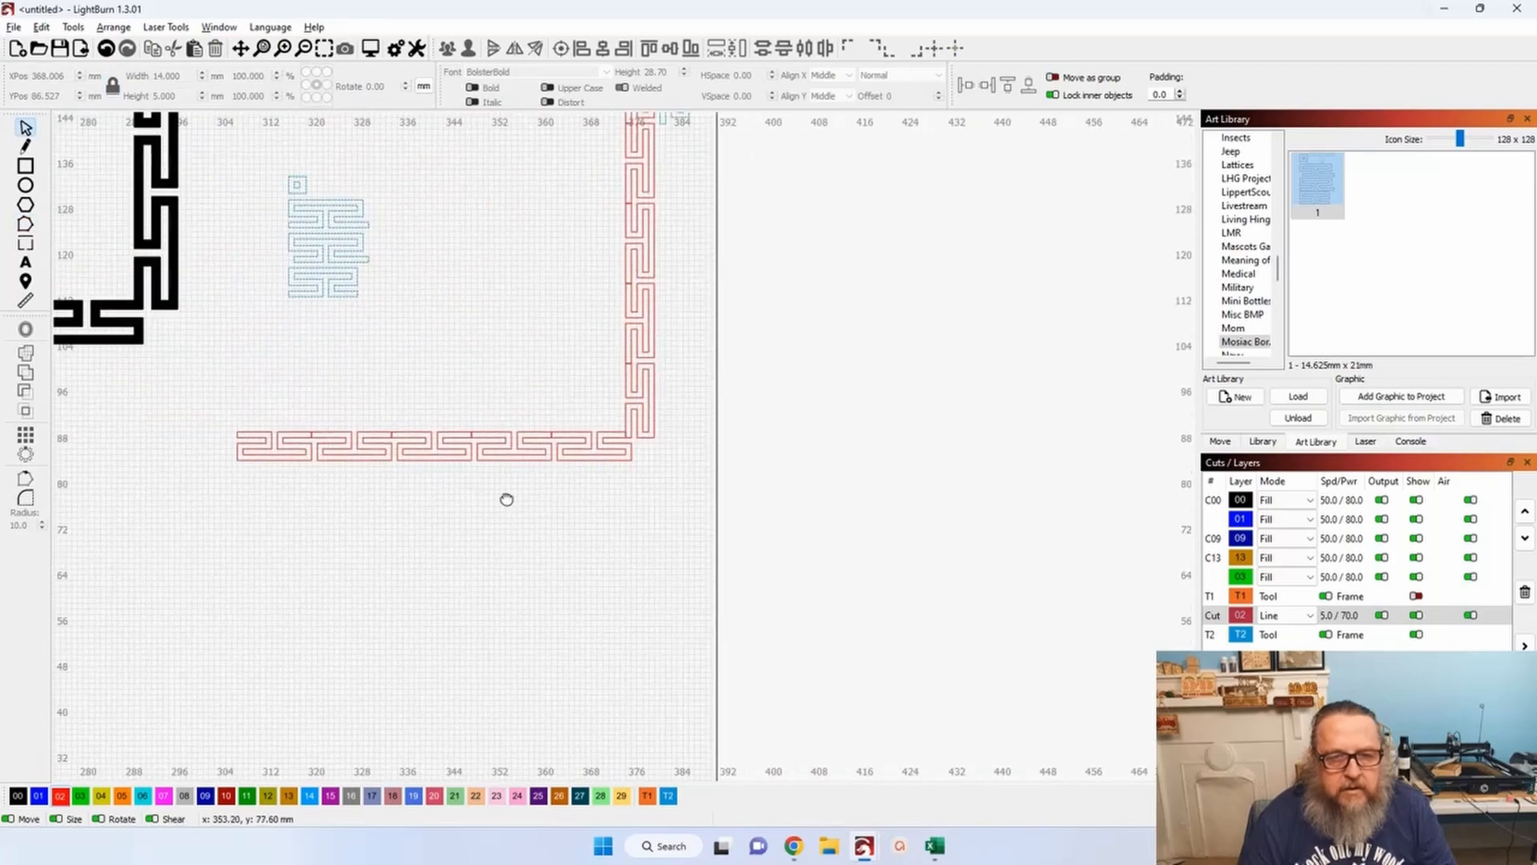
{"action": "scroll", "coordinate": [634, 459], "scroll_direction": "up", "scroll_amount": 2}
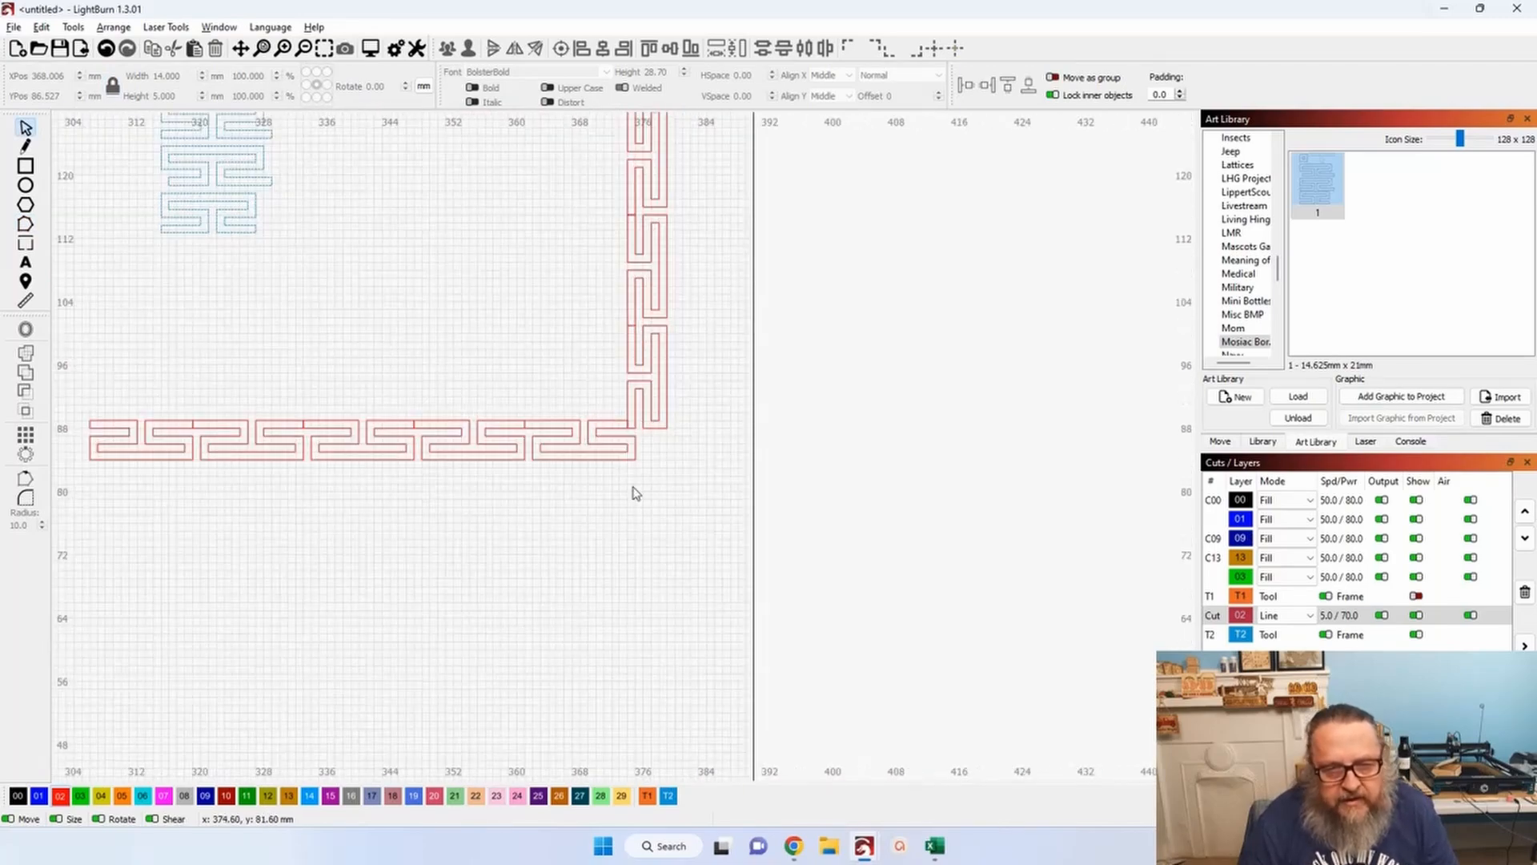
{"action": "left_click_drag", "start_coordinate": [456, 302], "coordinate": [791, 519]}
{"action": "scroll", "coordinate": [790, 524], "scroll_direction": "down", "scroll_amount": 2}
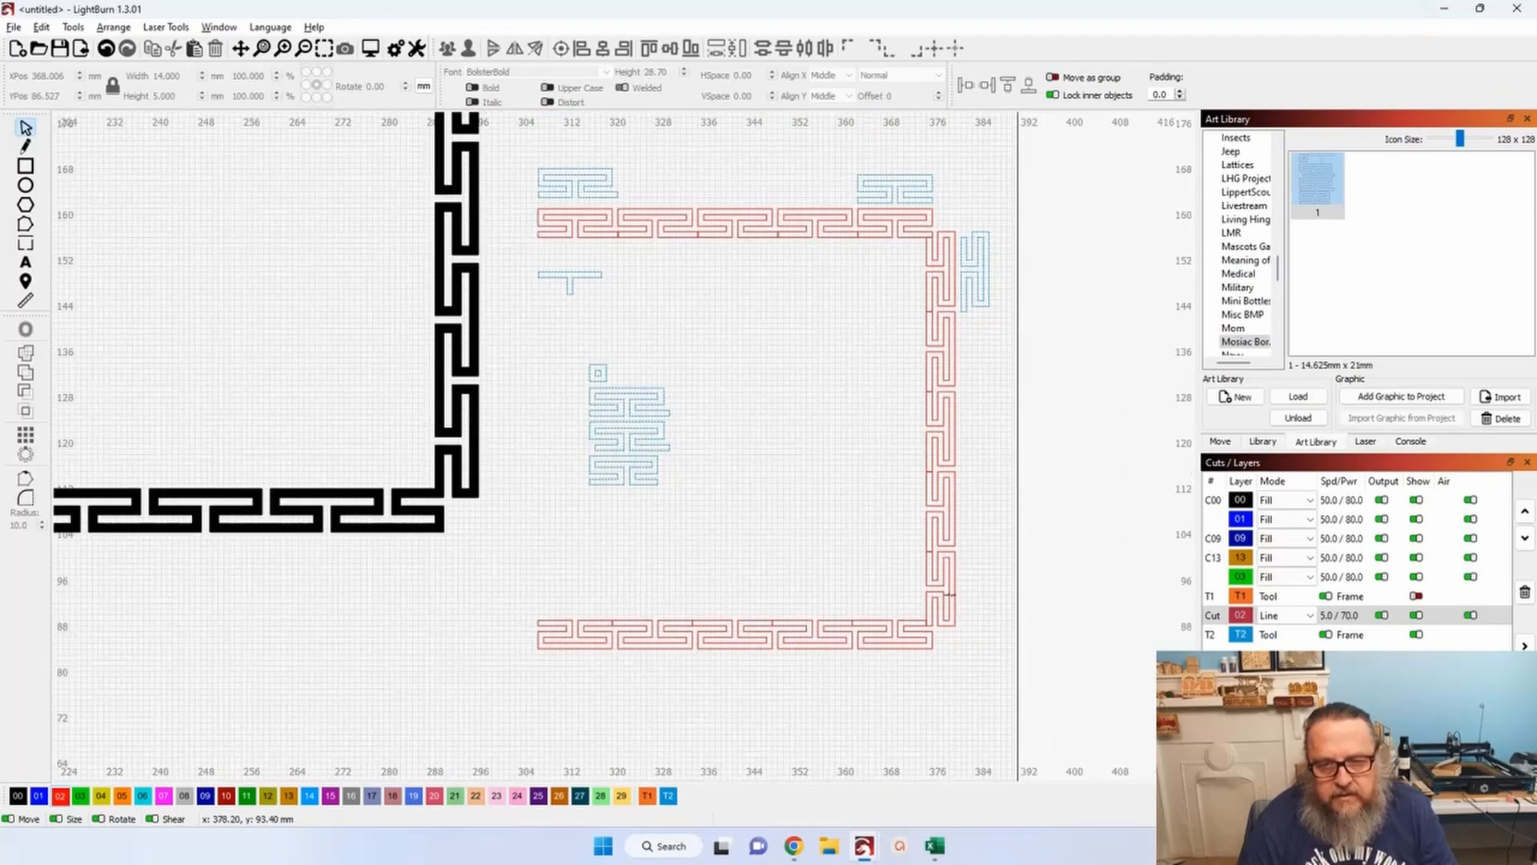
{"action": "left_click_drag", "start_coordinate": [961, 606], "coordinate": [891, 292]}
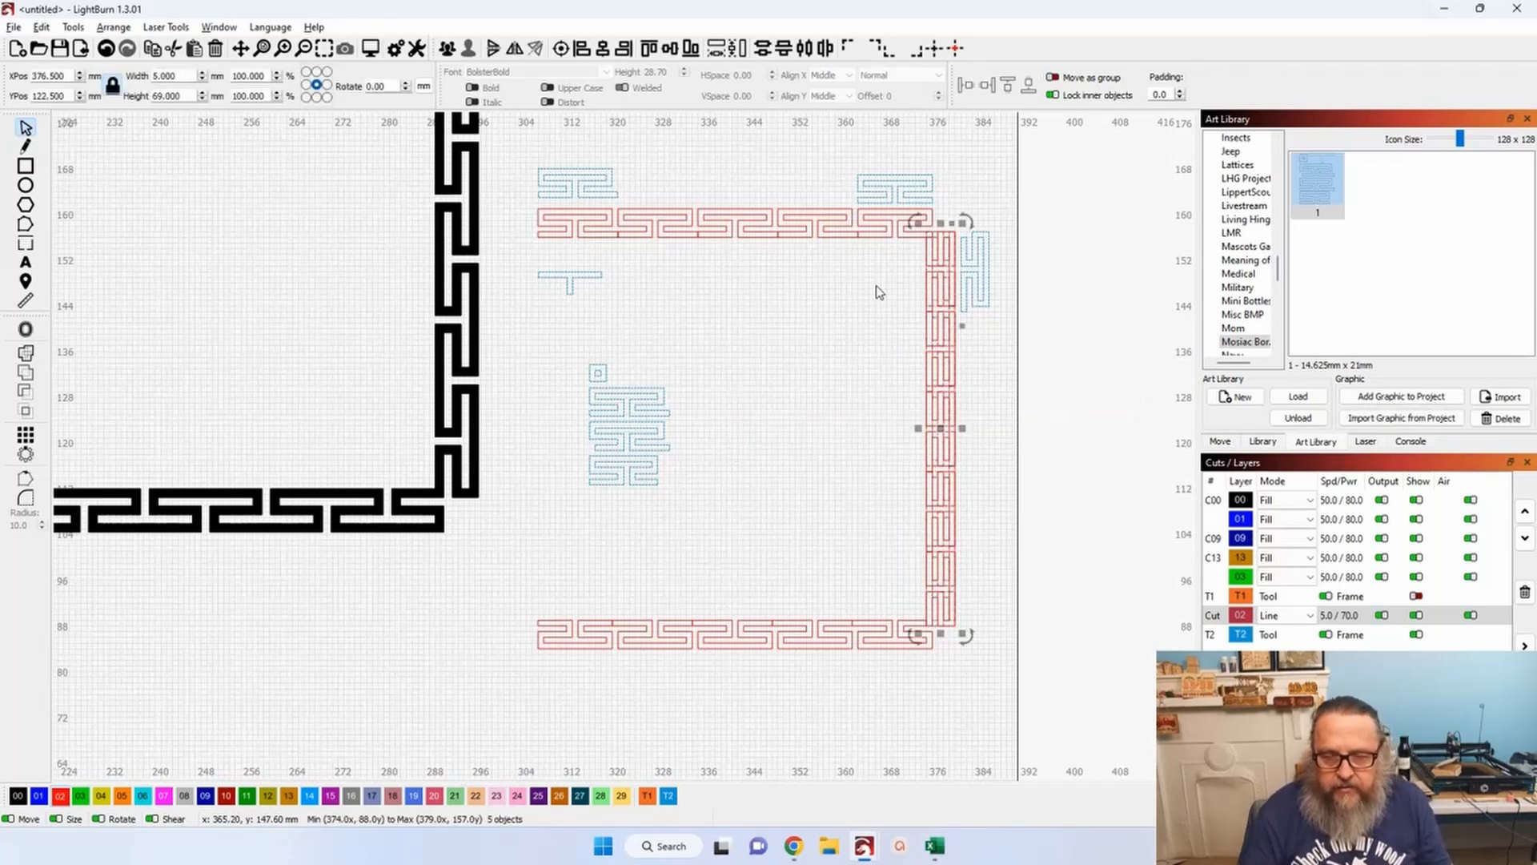
{"action": "left_click_drag", "start_coordinate": [942, 433], "coordinate": [519, 433]}
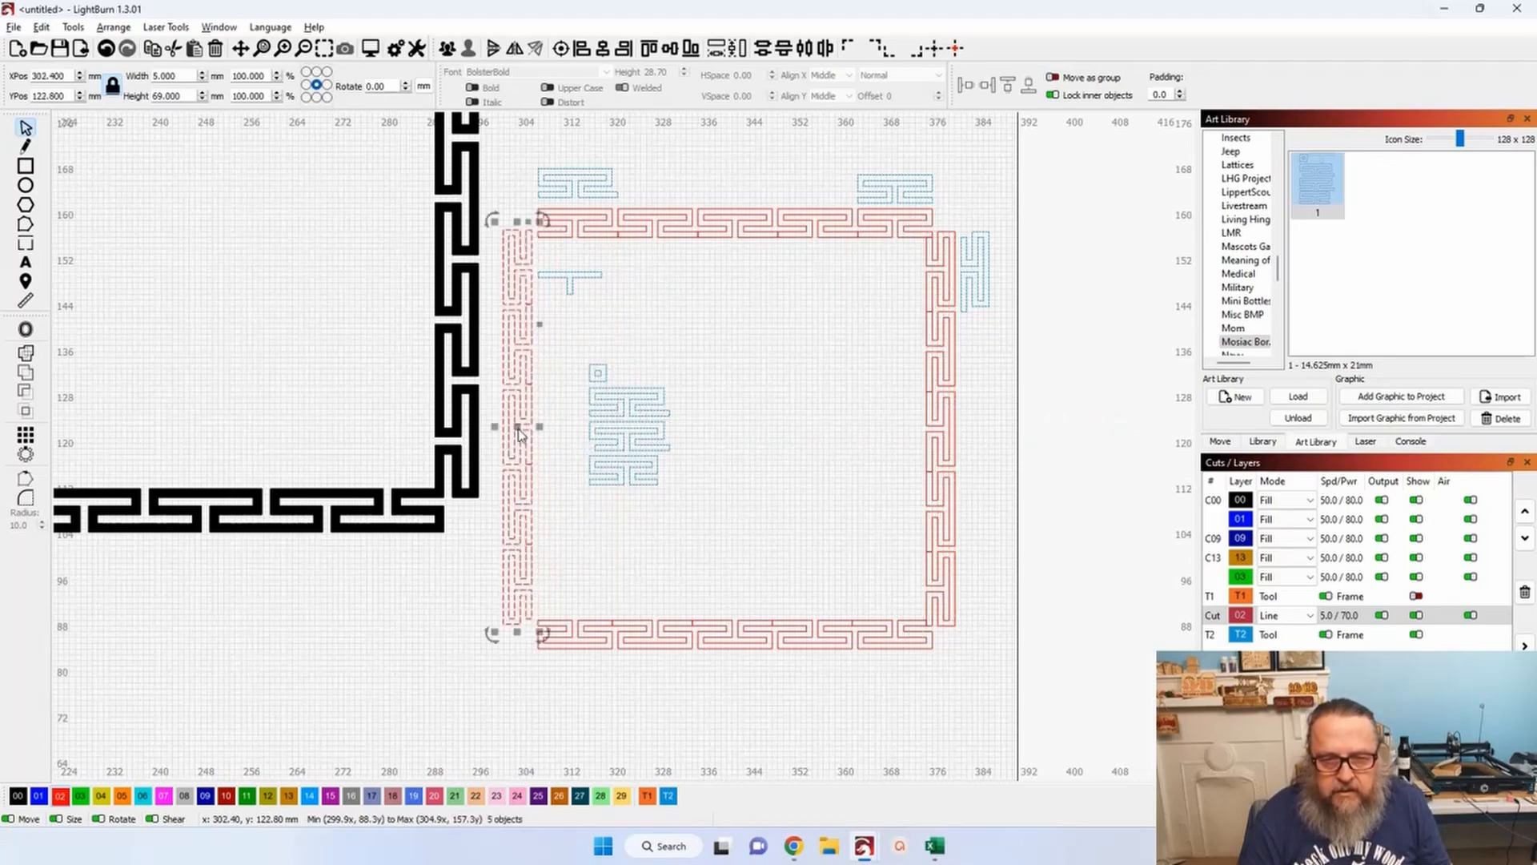
{"action": "scroll", "coordinate": [528, 400], "scroll_direction": "up", "scroll_amount": 5}
{"action": "scroll", "coordinate": [544, 385], "scroll_direction": "down", "scroll_amount": 4}
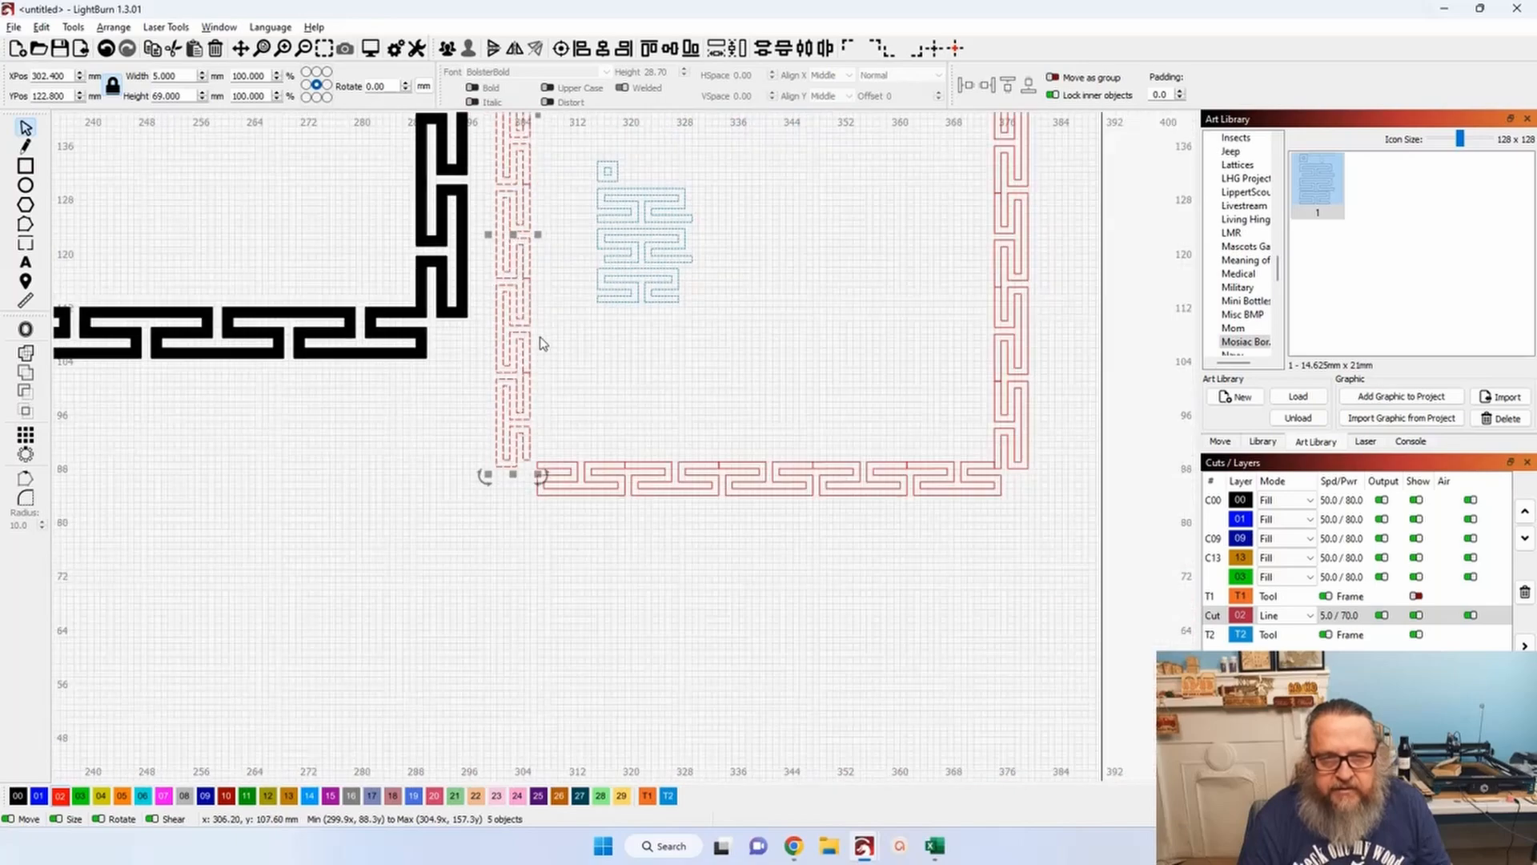
Snap the left border strip's lower inner corner onto the upper corner at the bottom strip's left end.
{"action": "left_click_drag", "start_coordinate": [517, 234], "coordinate": [503, 189]}
{"action": "scroll", "coordinate": [503, 373], "scroll_direction": "up", "scroll_amount": 4}
{"action": "scroll", "coordinate": [505, 462], "scroll_direction": "up", "scroll_amount": 3}
{"action": "scroll", "coordinate": [388, 490], "scroll_direction": "up", "scroll_amount": 5}
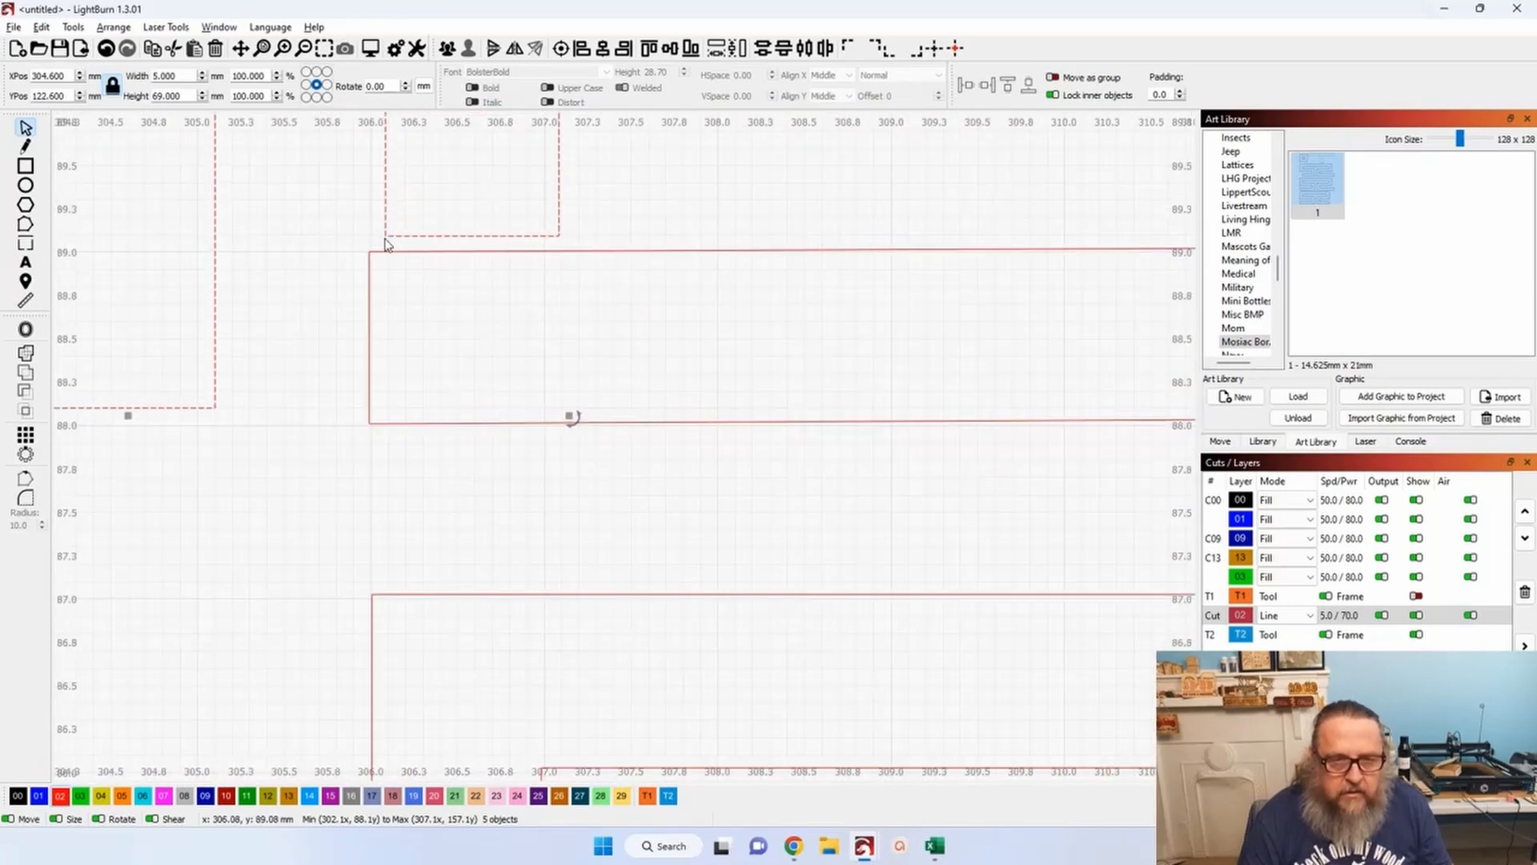
{"action": "left_click_drag", "start_coordinate": [385, 235], "coordinate": [375, 248]}
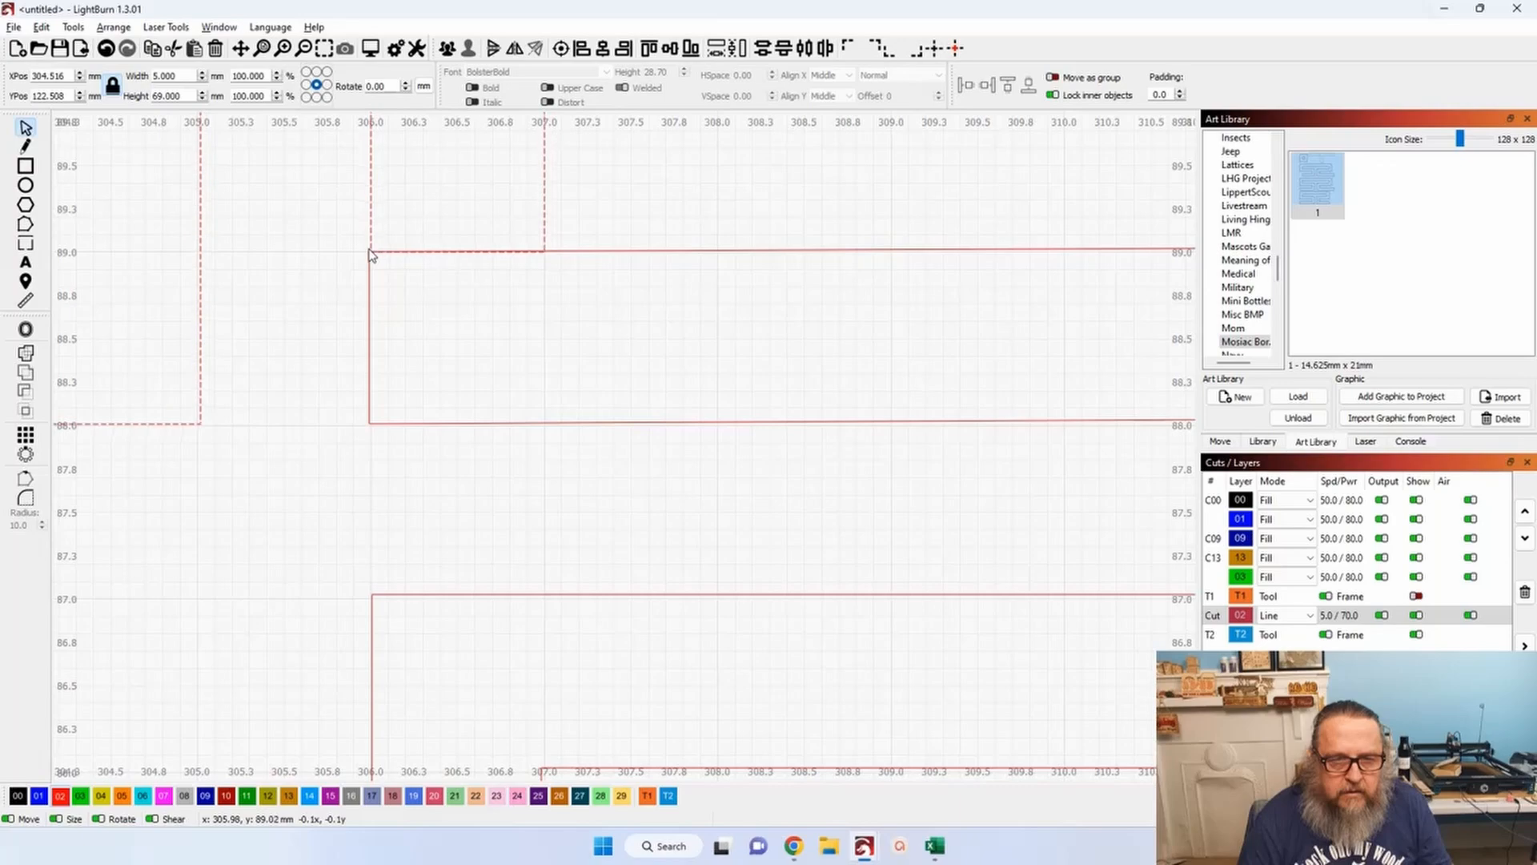
{"action": "scroll", "coordinate": [370, 255], "scroll_direction": "down", "scroll_amount": 5}
{"action": "scroll", "coordinate": [377, 309], "scroll_direction": "down", "scroll_amount": 6}
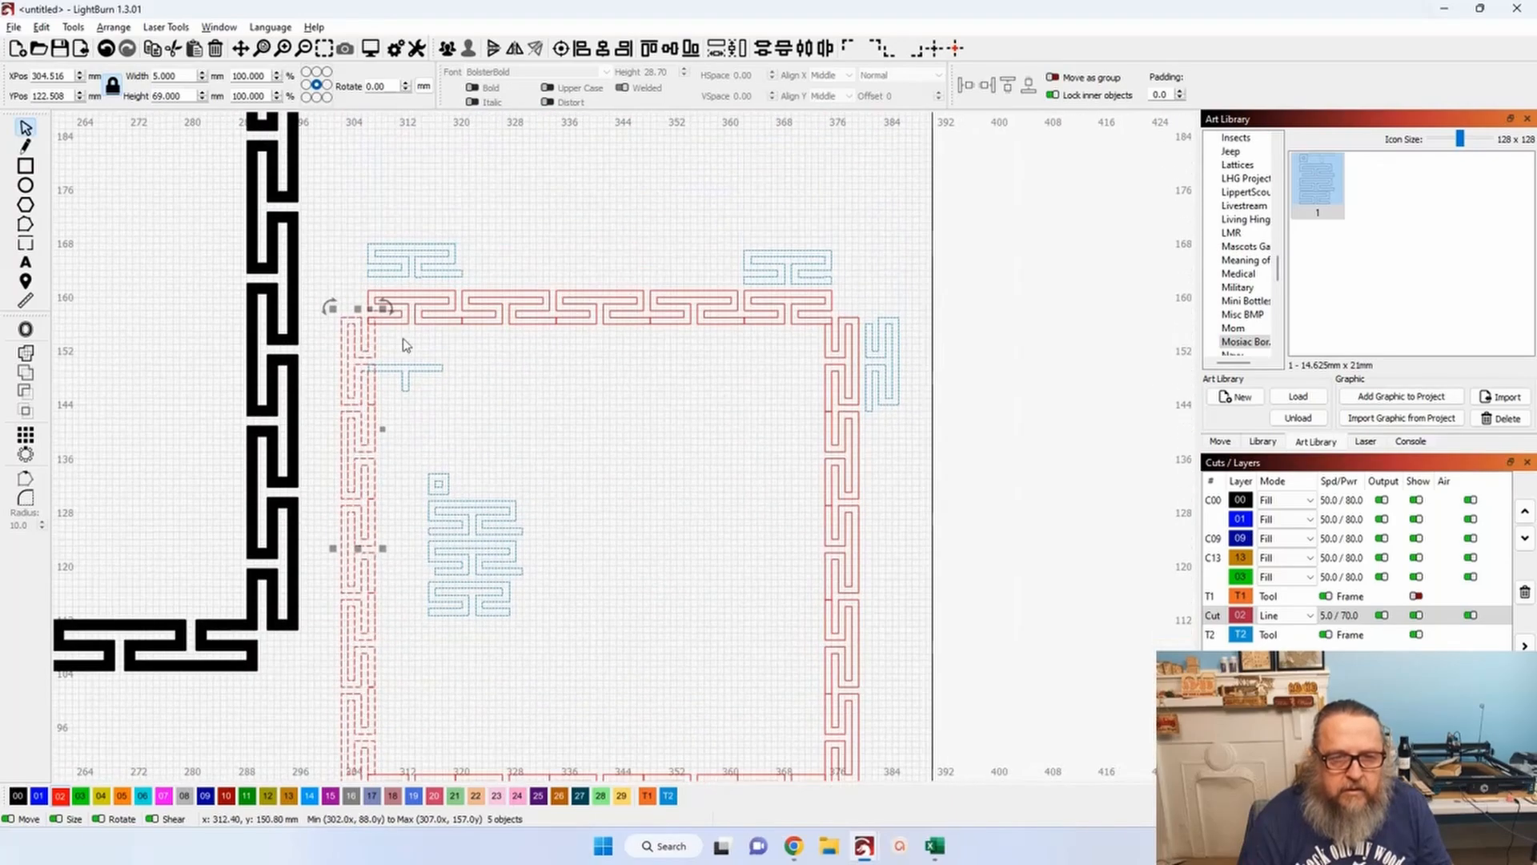
Shorten the inner arm at the left strip's upper end by 1 mm to meet the top strip's lower edge.
{"action": "scroll", "coordinate": [408, 415], "scroll_direction": "up", "scroll_amount": 6}
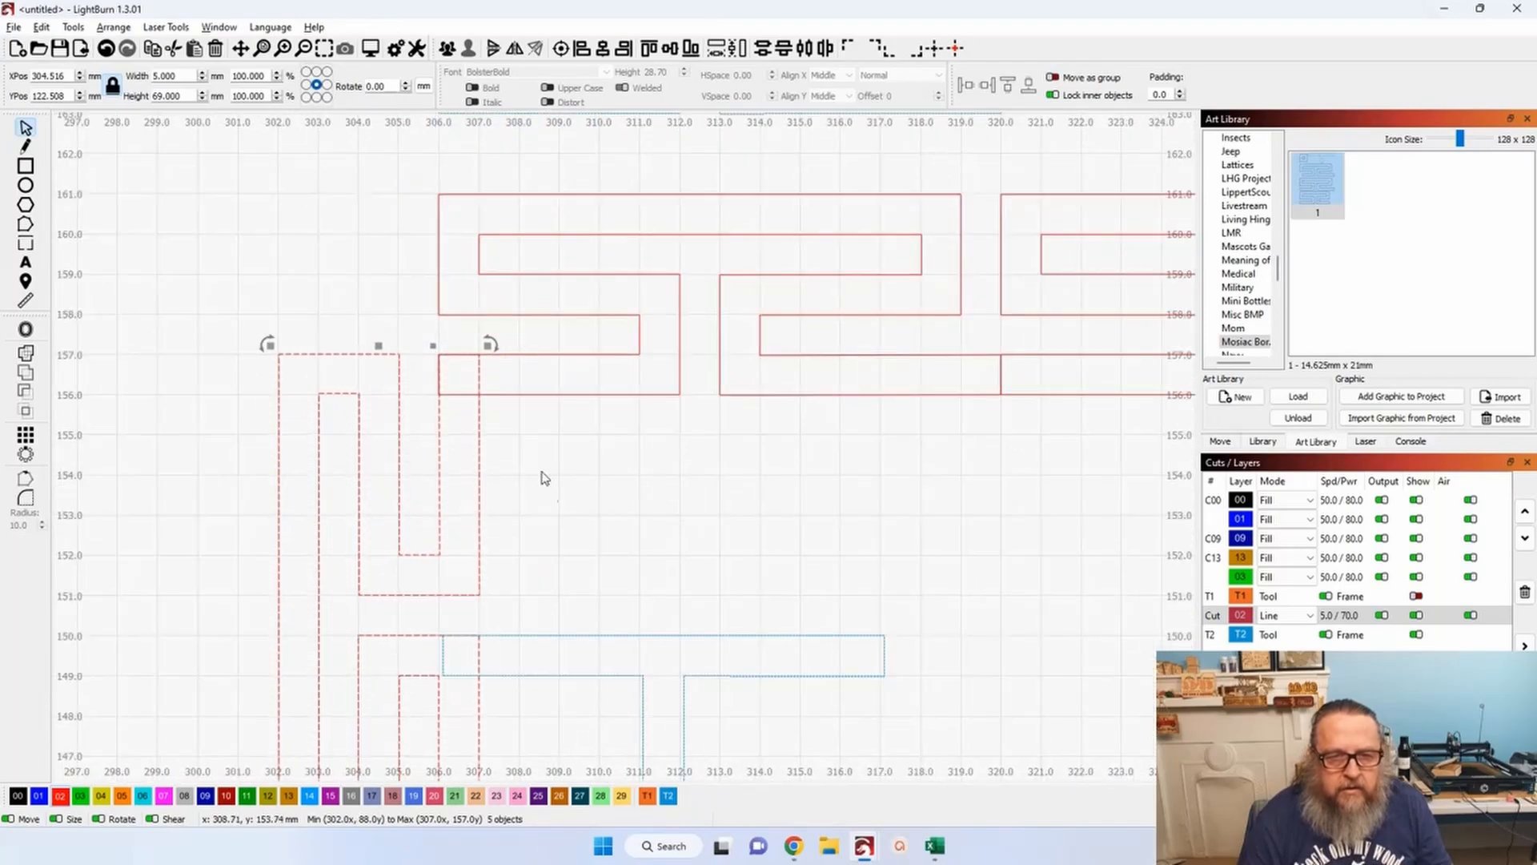
{"action": "left_click", "coordinate": [26, 224]}
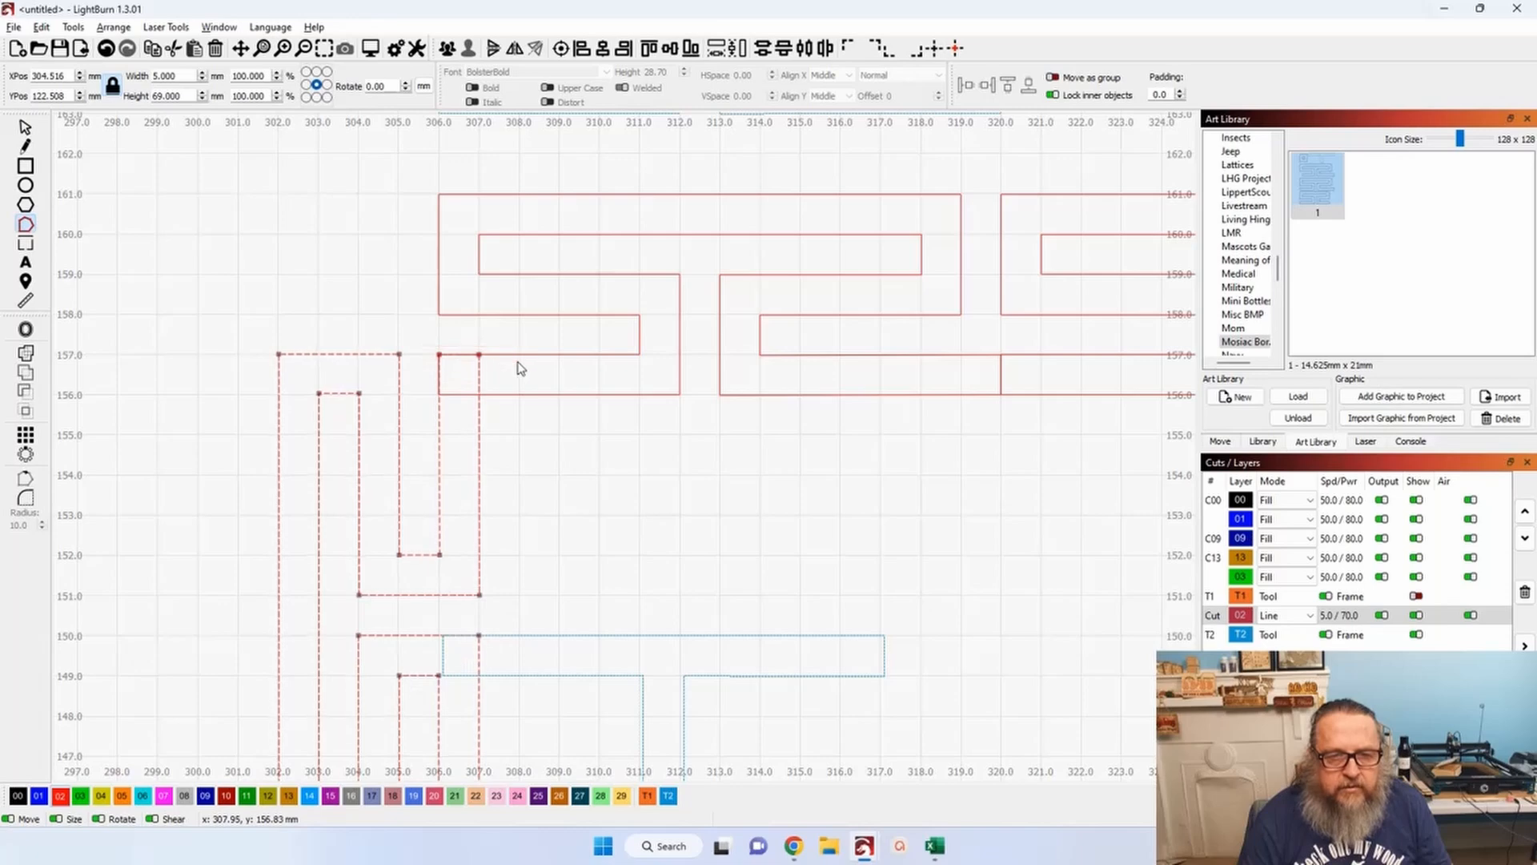
{"action": "scroll", "coordinate": [517, 367], "scroll_direction": "up", "scroll_amount": 5}
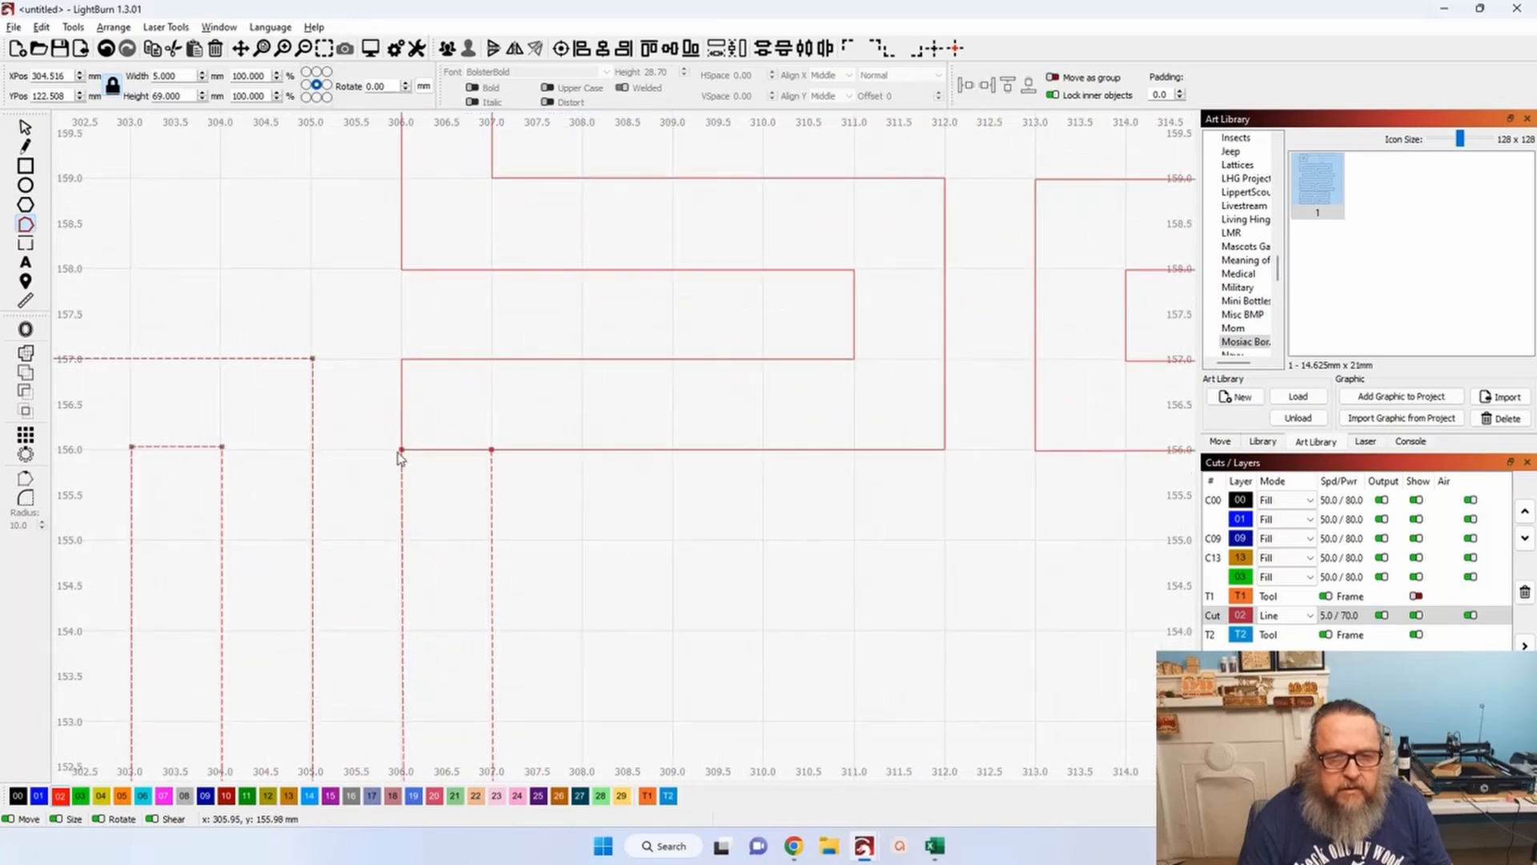
{"action": "scroll", "coordinate": [382, 320], "scroll_direction": "down", "scroll_amount": 8}
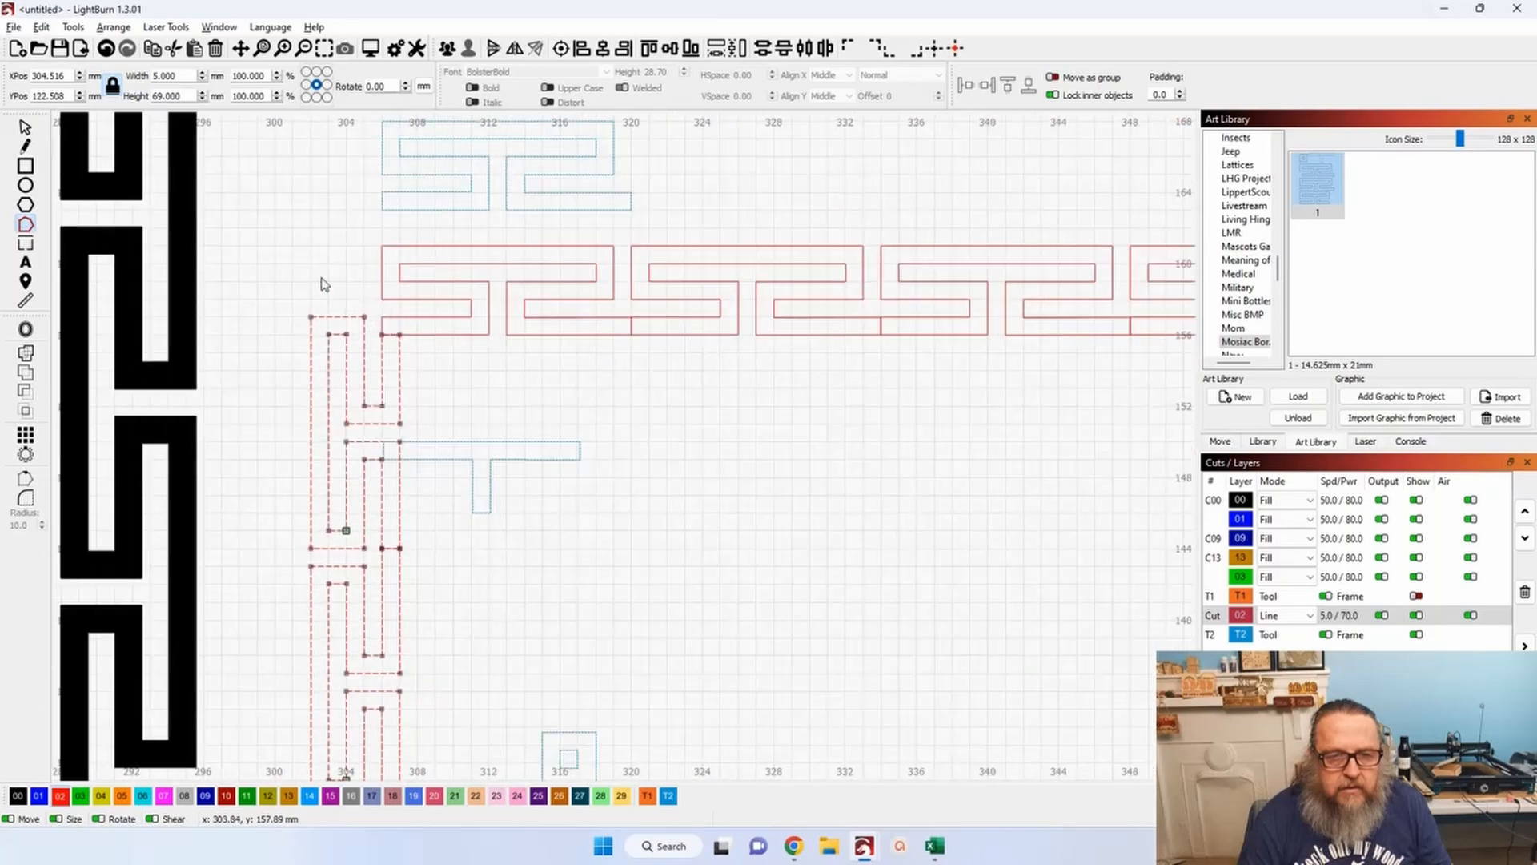
{"action": "key", "text": "Escape"}
{"action": "scroll", "coordinate": [304, 350], "scroll_direction": "down", "scroll_amount": 8}
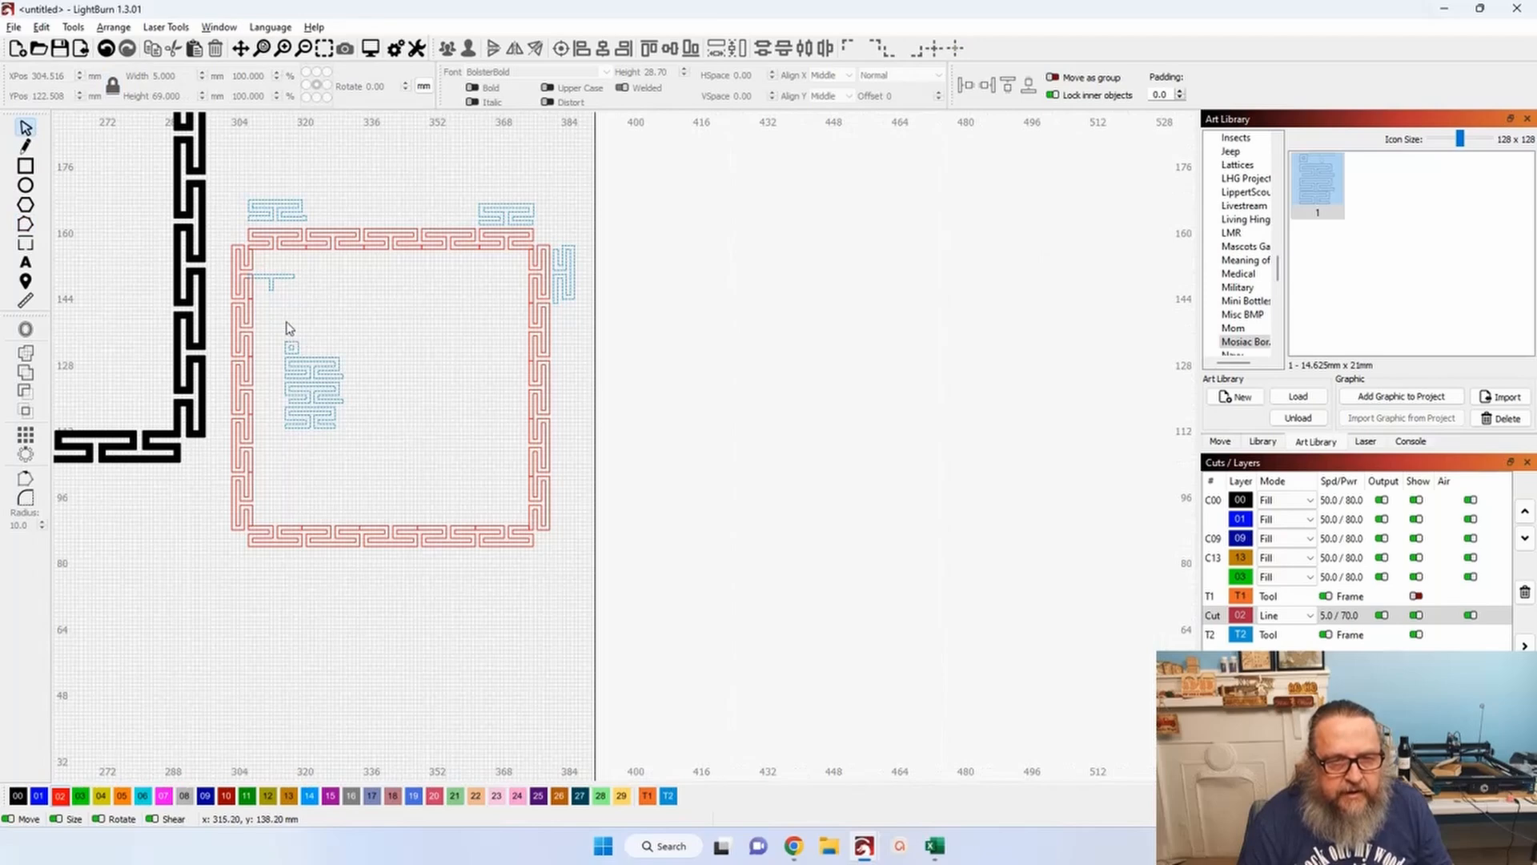
Move the blue T-shaped piece and the two blue key pieces near the upper right corner clear above the red frame.
{"action": "left_click", "coordinate": [272, 281]}
{"action": "left_click_drag", "start_coordinate": [272, 282], "coordinate": [355, 169]}
{"action": "left_click", "coordinate": [503, 212]}
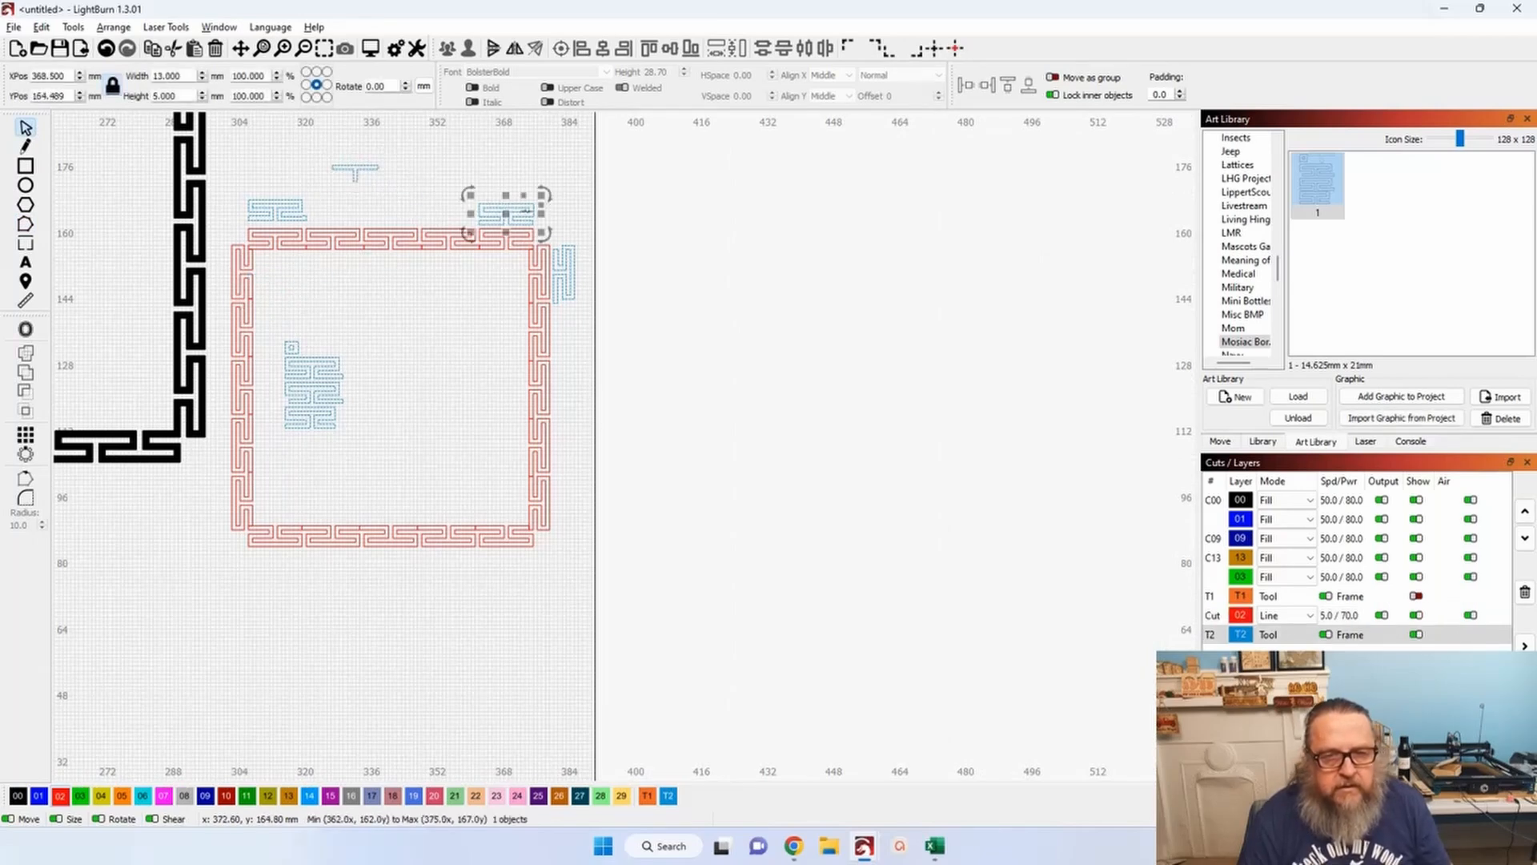
{"action": "left_click_drag", "start_coordinate": [503, 213], "coordinate": [505, 196]}
{"action": "left_click_drag", "start_coordinate": [572, 280], "coordinate": [563, 149]}
{"action": "left_click", "coordinate": [425, 432]}
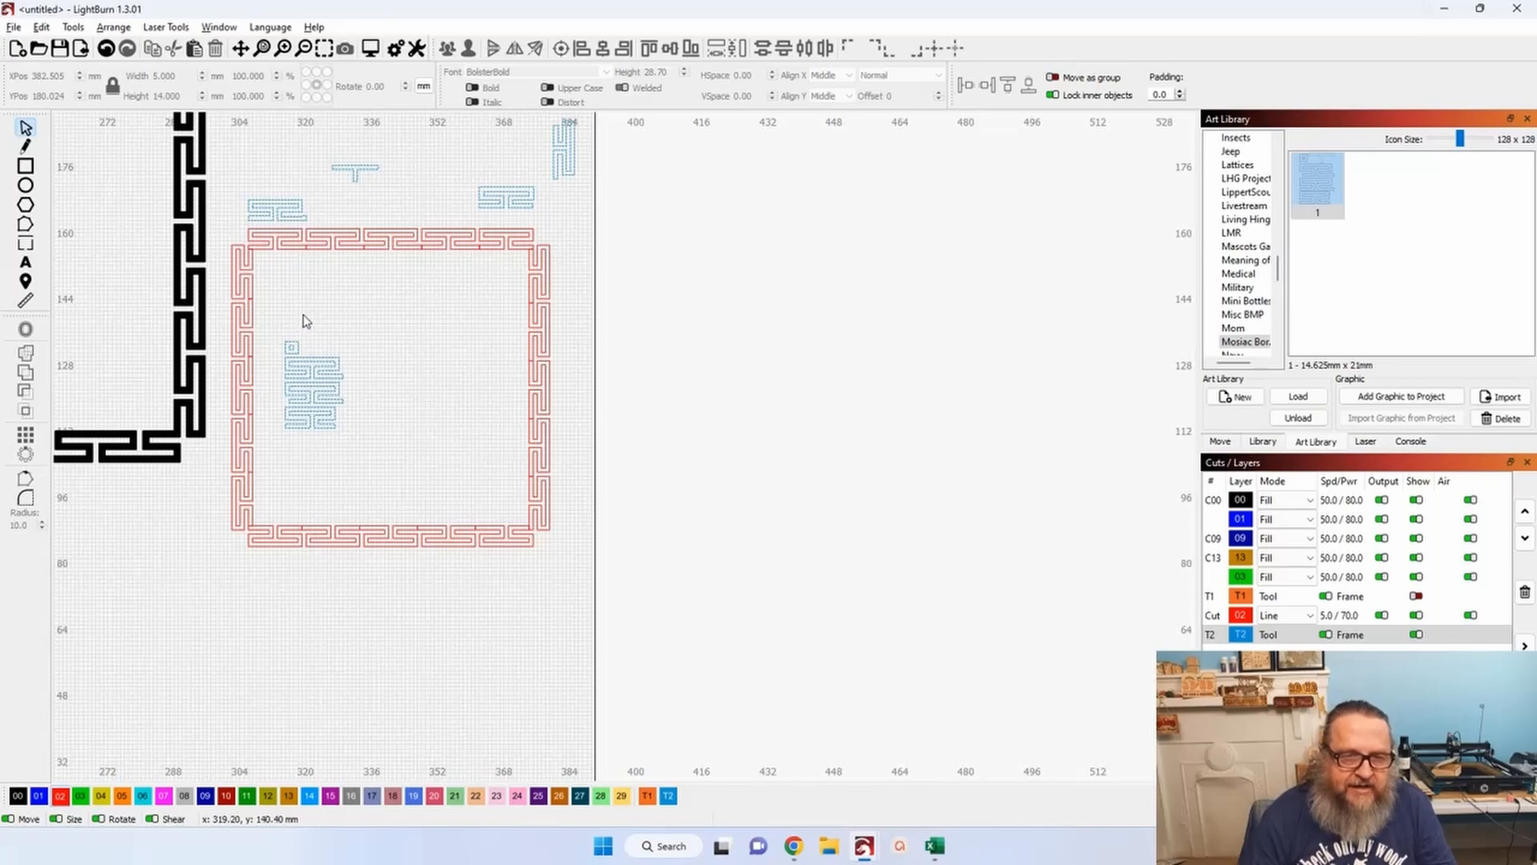
Draw a 3 mm square with a centred 1 mm square inside it at the red frame's upper right corner gap.
{"action": "scroll", "coordinate": [446, 264], "scroll_direction": "up", "scroll_amount": 2}
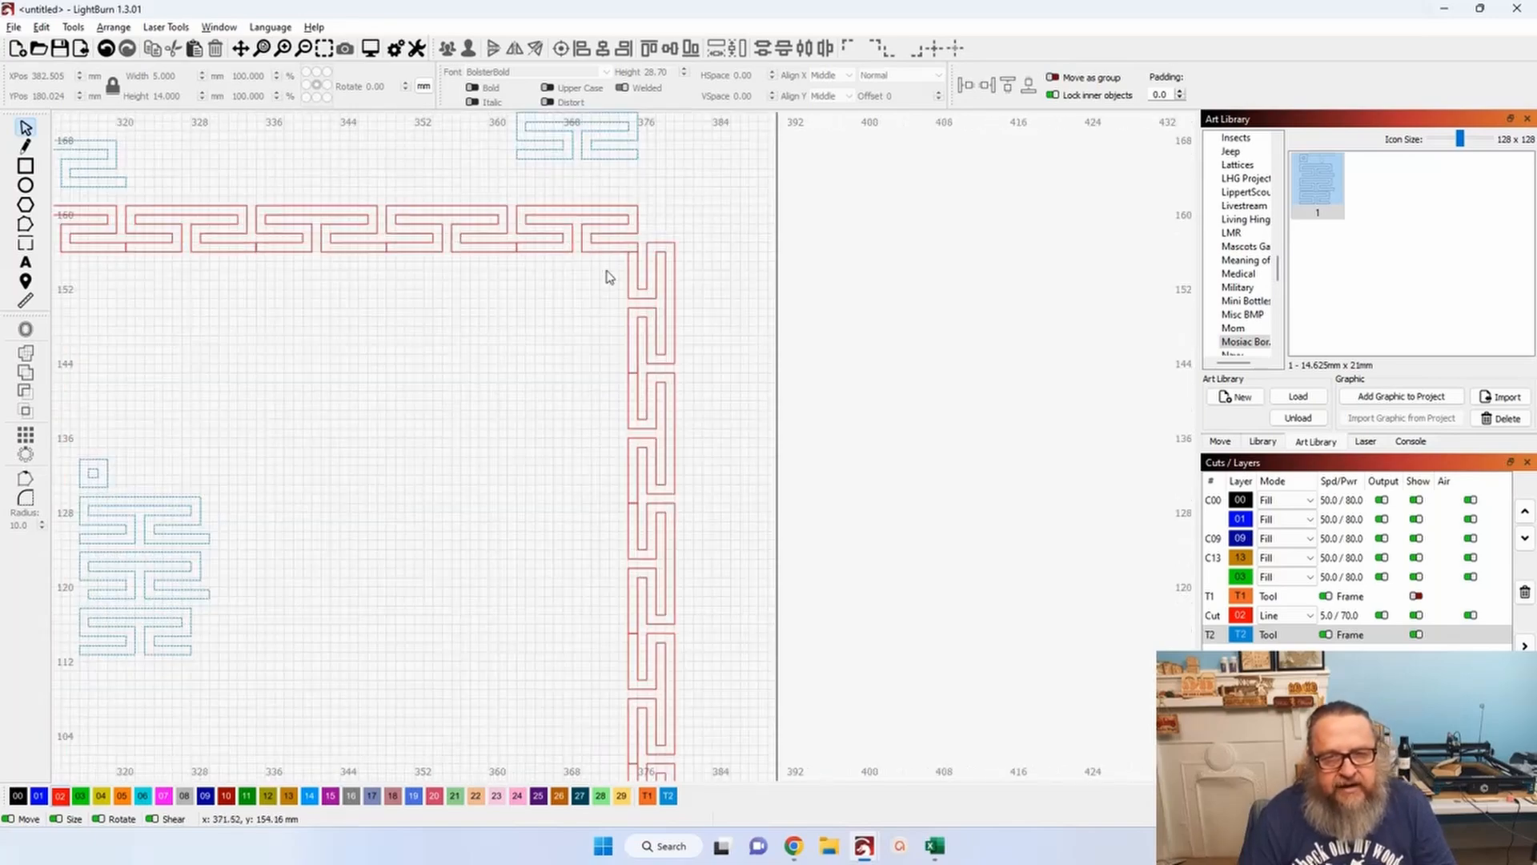
{"action": "scroll", "coordinate": [683, 402], "scroll_direction": "up", "scroll_amount": 4}
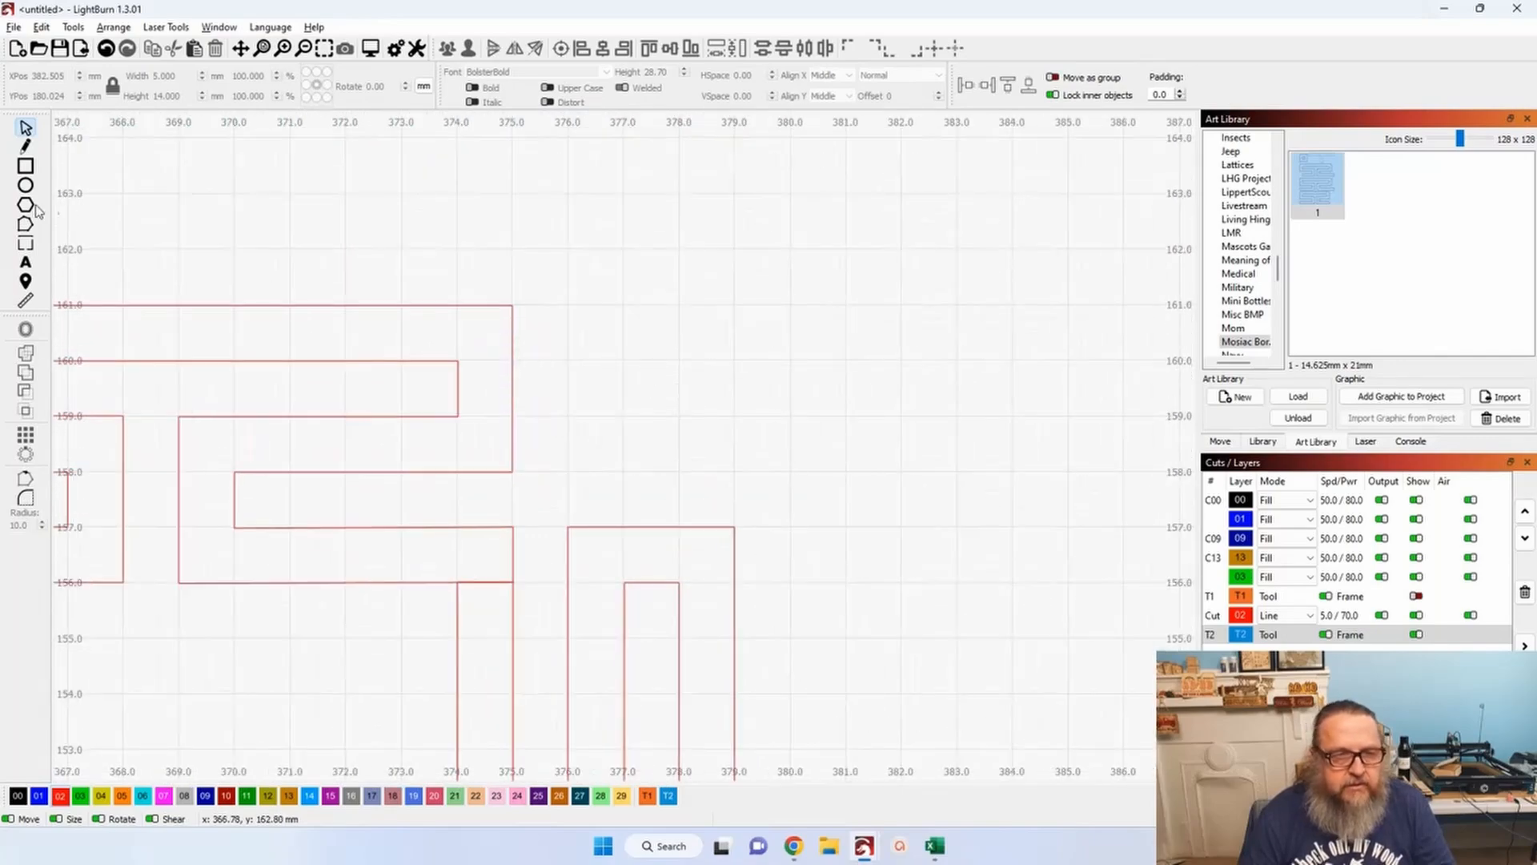
{"action": "left_click", "coordinate": [29, 167]}
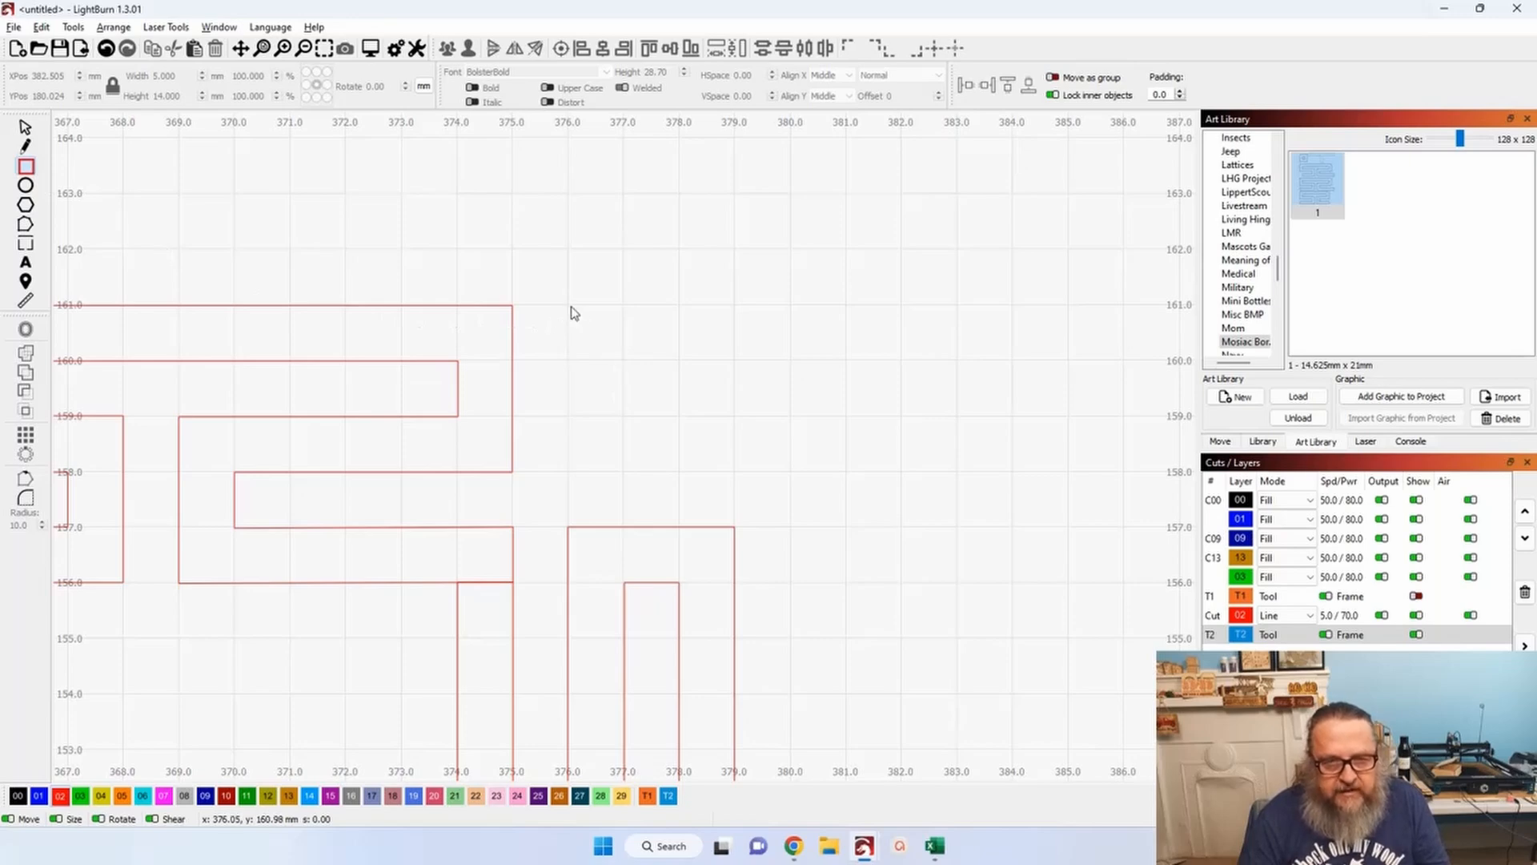
{"action": "mouse_move", "coordinate": [569, 305]}
{"action": "left_mouse_down"}
{"action": "mouse_move", "coordinate": [731, 486]}
{"action": "mouse_move", "coordinate": [725, 472]}
{"action": "left_mouse_up"}
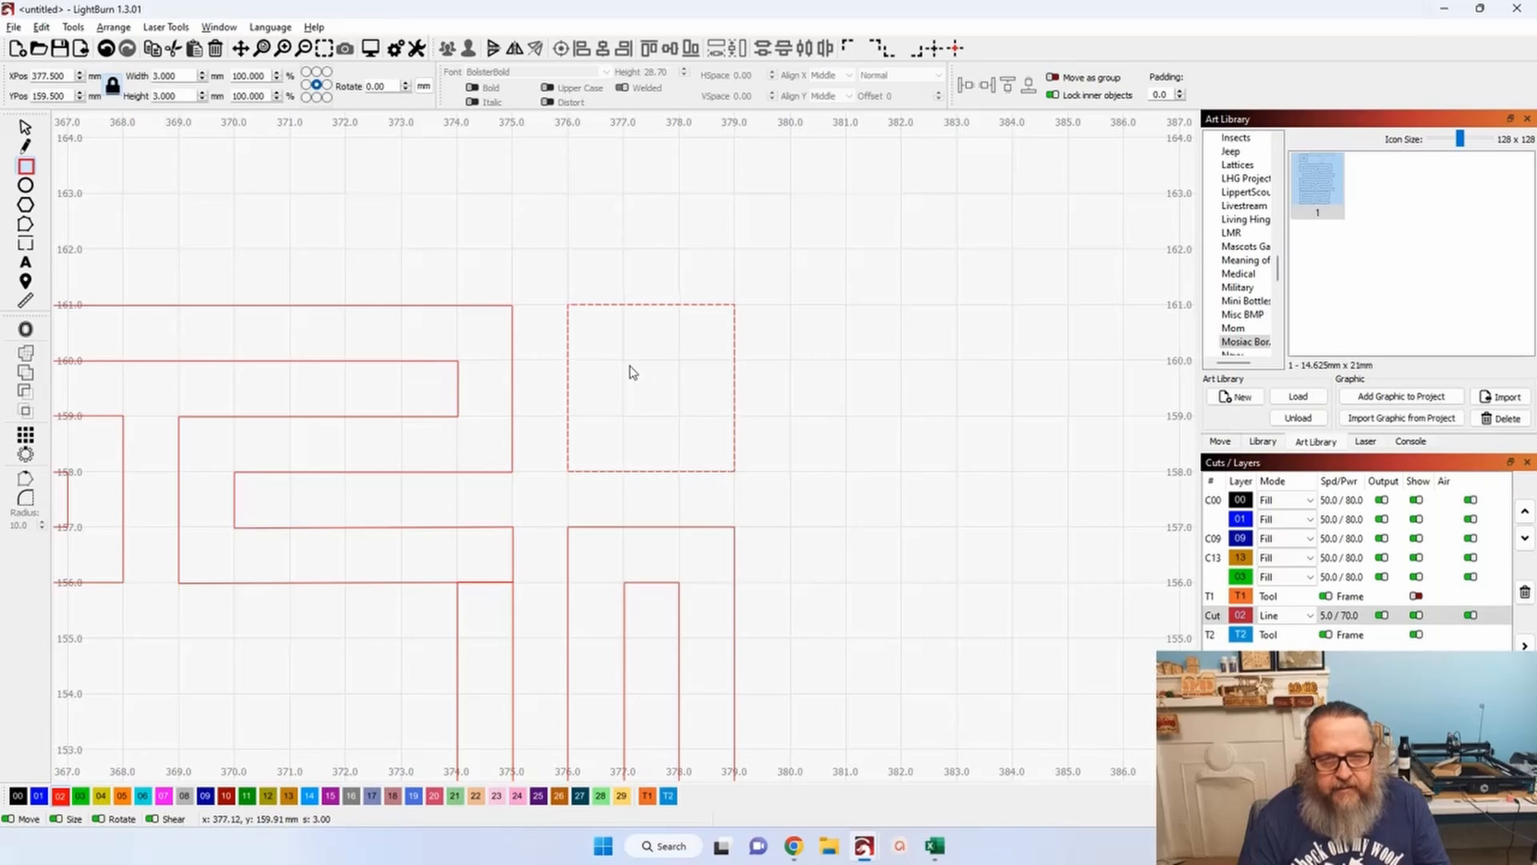
{"action": "left_click_drag", "start_coordinate": [626, 369], "coordinate": [670, 426]}
Draw a 3 mm square with a centred 1 mm square inside it at the frame's lower right corner gap.
{"action": "scroll", "coordinate": [671, 426], "scroll_direction": "down", "scroll_amount": 5}
{"action": "scroll", "coordinate": [728, 425], "scroll_direction": "down", "scroll_amount": 6}
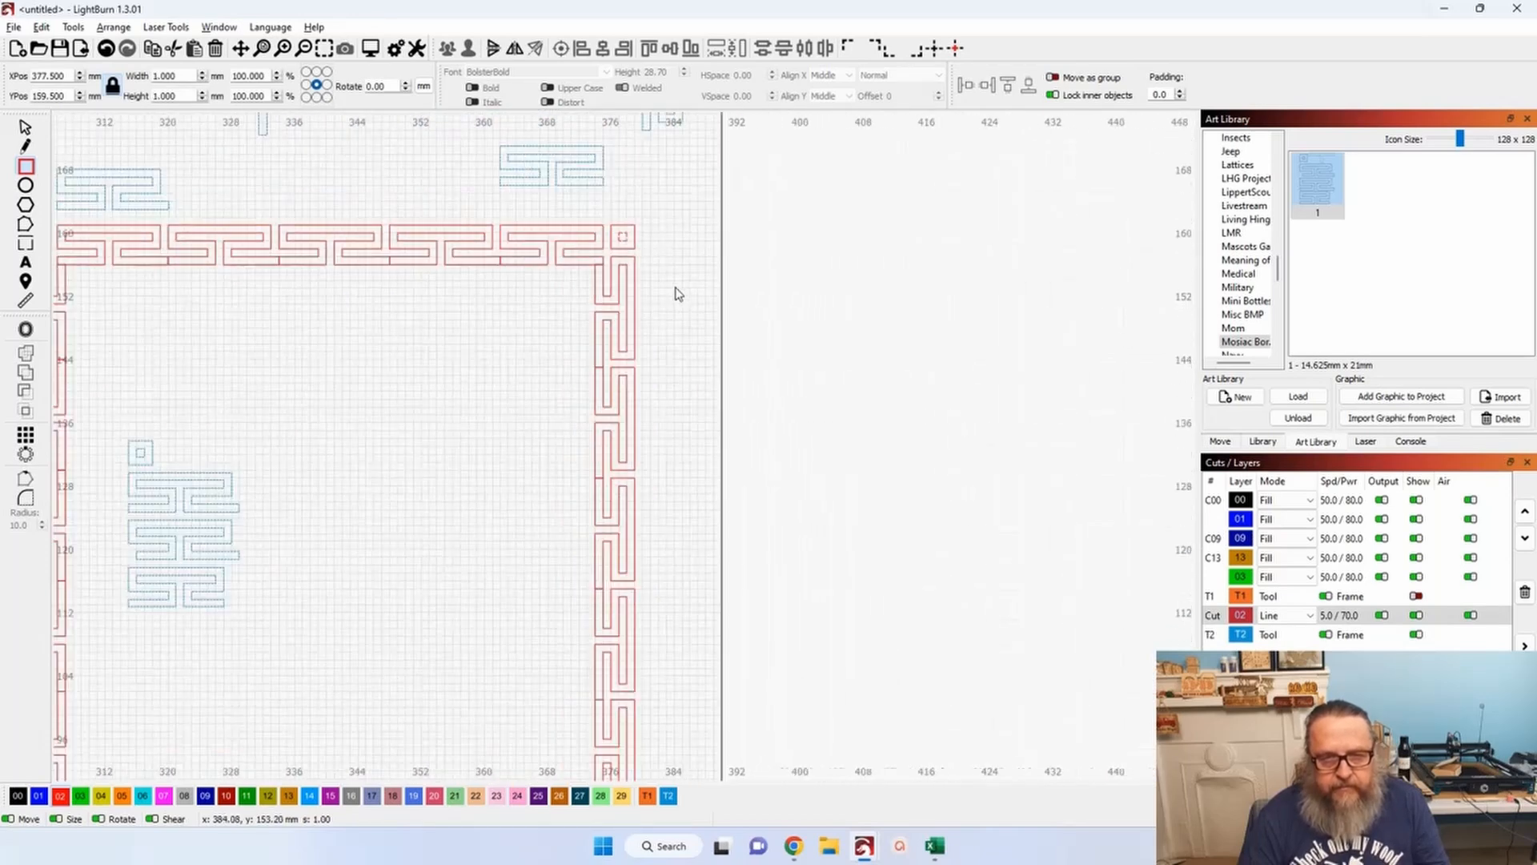
{"action": "left_click_drag", "start_coordinate": [737, 473], "coordinate": [688, 133]}
{"action": "scroll", "coordinate": [589, 398], "scroll_direction": "up", "scroll_amount": 5}
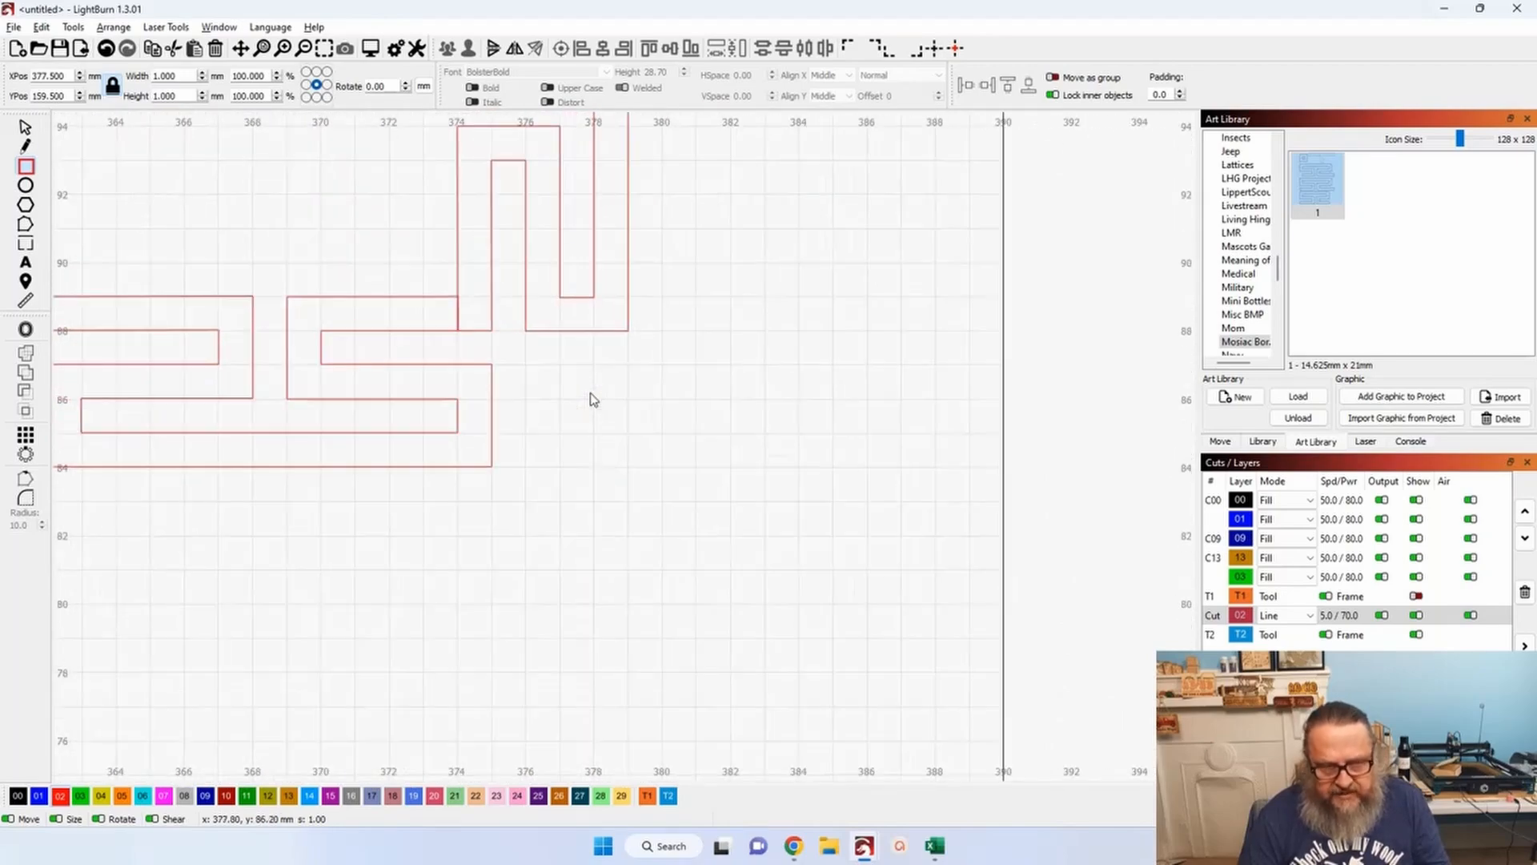
{"action": "left_click_drag", "start_coordinate": [526, 370], "coordinate": [610, 471]}
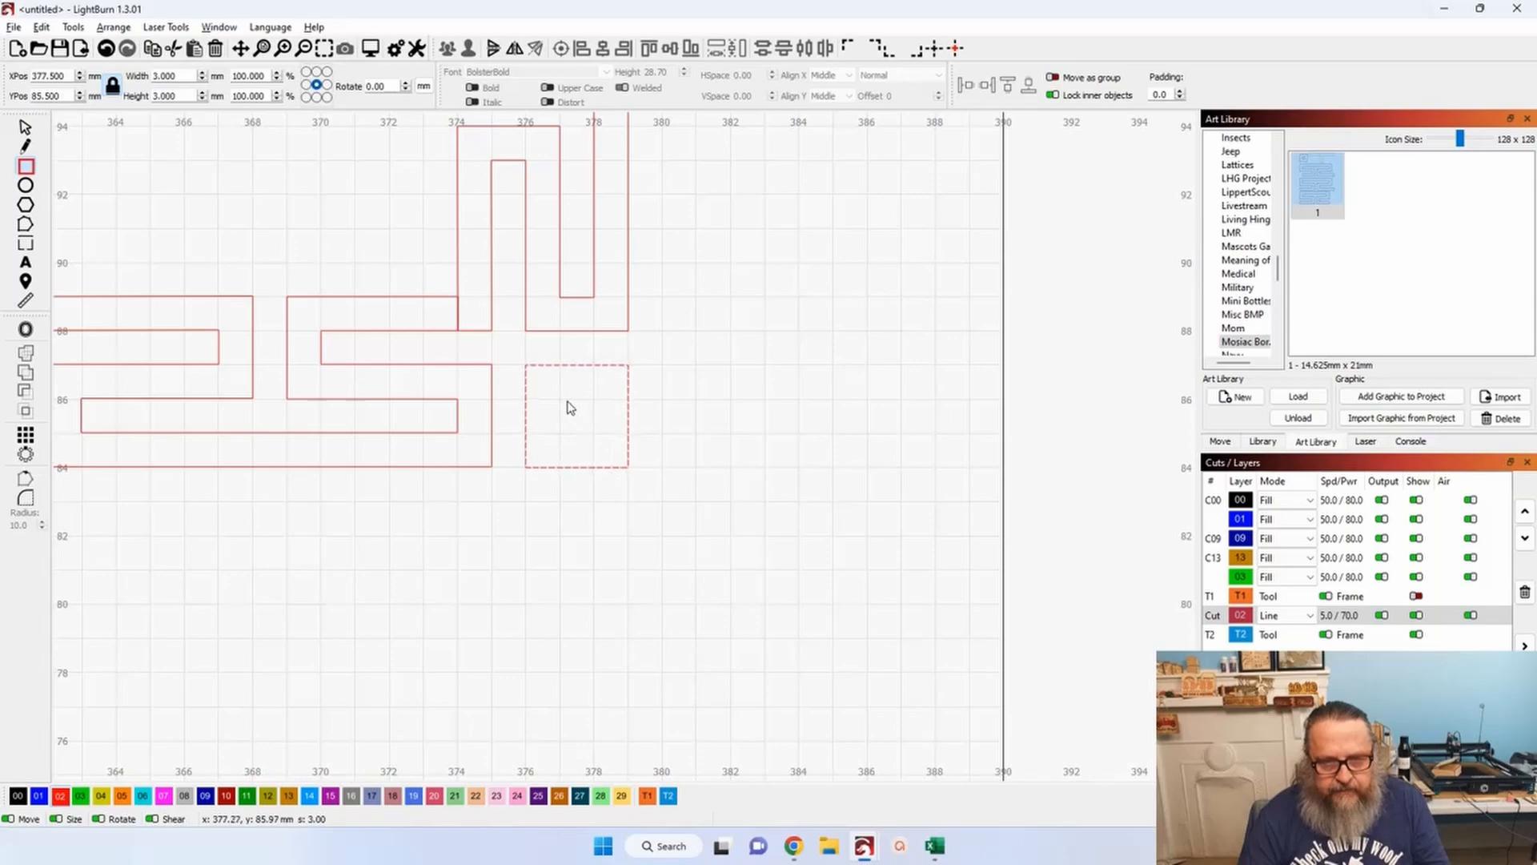
{"action": "left_click_drag", "start_coordinate": [564, 407], "coordinate": [588, 439]}
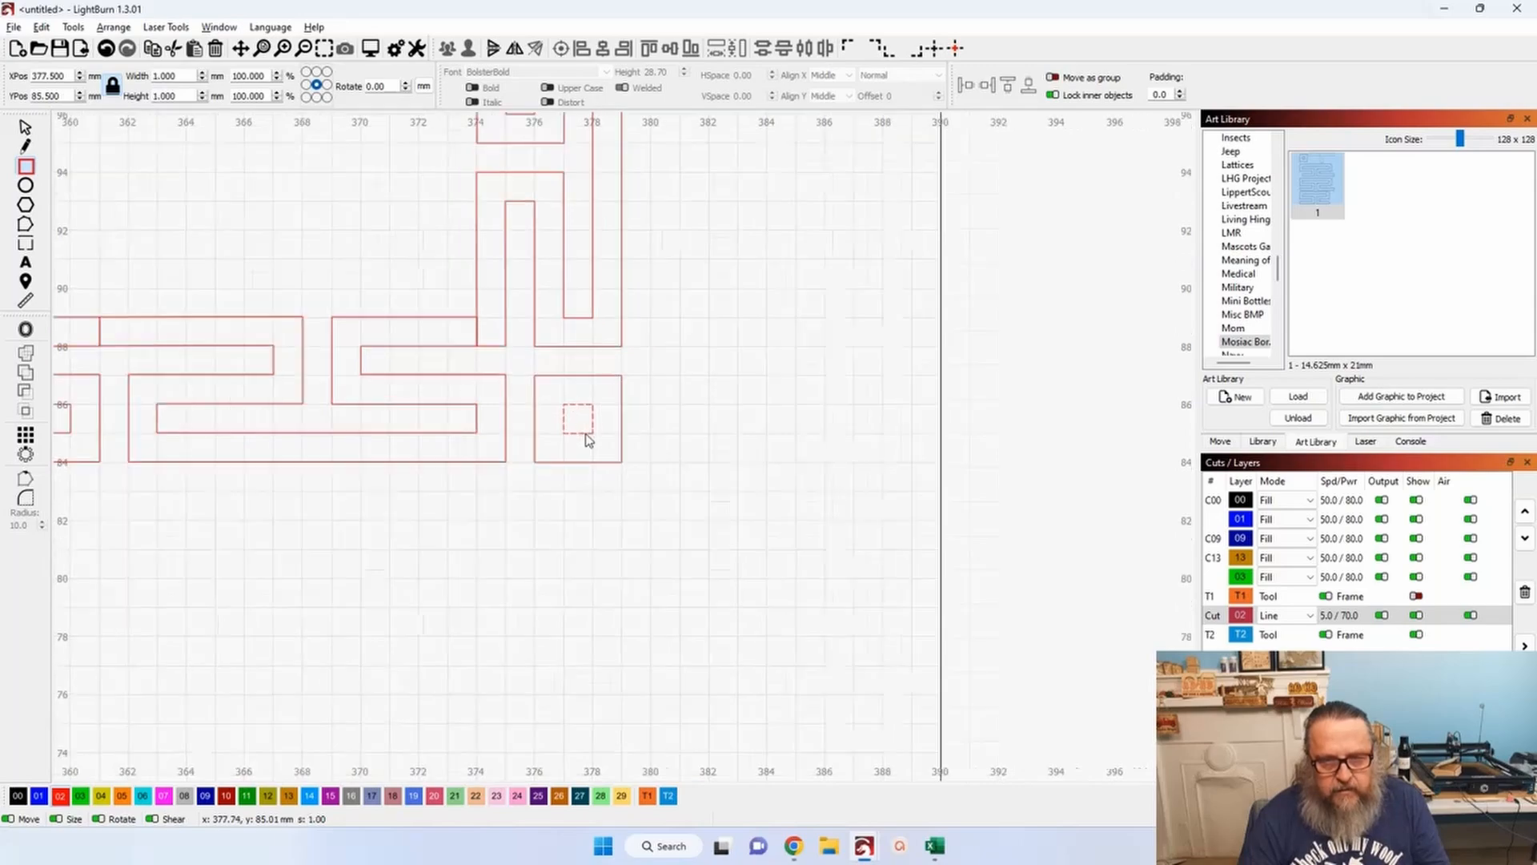
Draw a 3 mm square with a centred 1 mm square inside it at the frame's lower left corner gap.
{"action": "scroll", "coordinate": [588, 448], "scroll_direction": "down", "scroll_amount": 5}
{"action": "scroll", "coordinate": [857, 573], "scroll_direction": "up", "scroll_amount": 6}
{"action": "scroll", "coordinate": [490, 488], "scroll_direction": "up", "scroll_amount": 2}
{"action": "left_click_drag", "start_coordinate": [483, 392], "coordinate": [608, 526]}
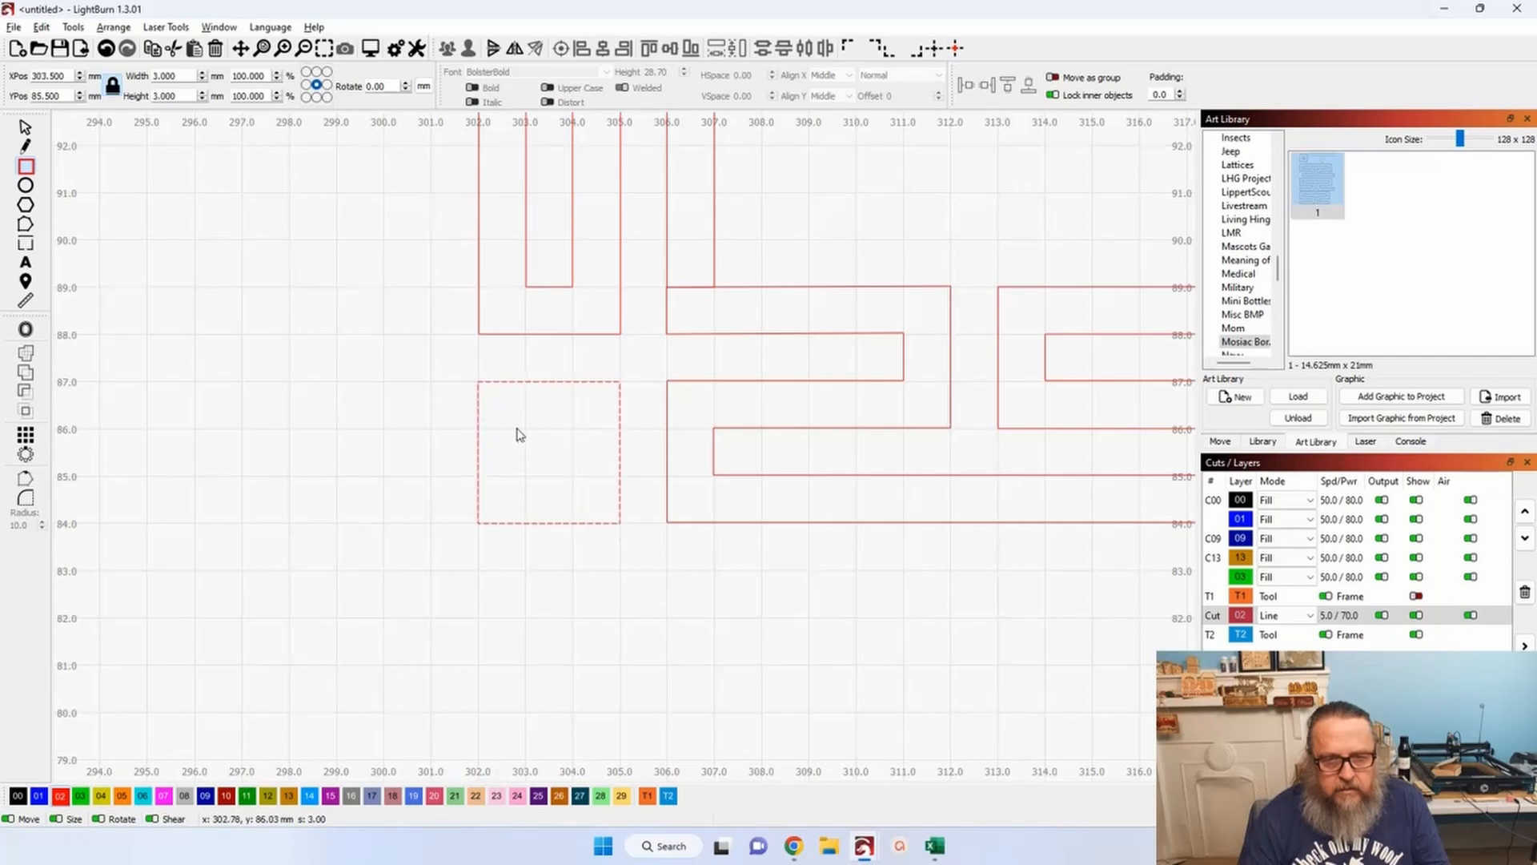
{"action": "left_click_drag", "start_coordinate": [526, 430], "coordinate": [565, 484]}
Draw a 3 mm square with a centred 1 mm square inside it at the frame's upper left corner gap.
{"action": "scroll", "coordinate": [561, 480], "scroll_direction": "down", "scroll_amount": 4}
{"action": "left_click_drag", "start_coordinate": [583, 288], "coordinate": [636, 625]}
{"action": "scroll", "coordinate": [597, 128], "scroll_direction": "up", "scroll_amount": 5}
{"action": "scroll", "coordinate": [593, 190], "scroll_direction": "down", "scroll_amount": 5}
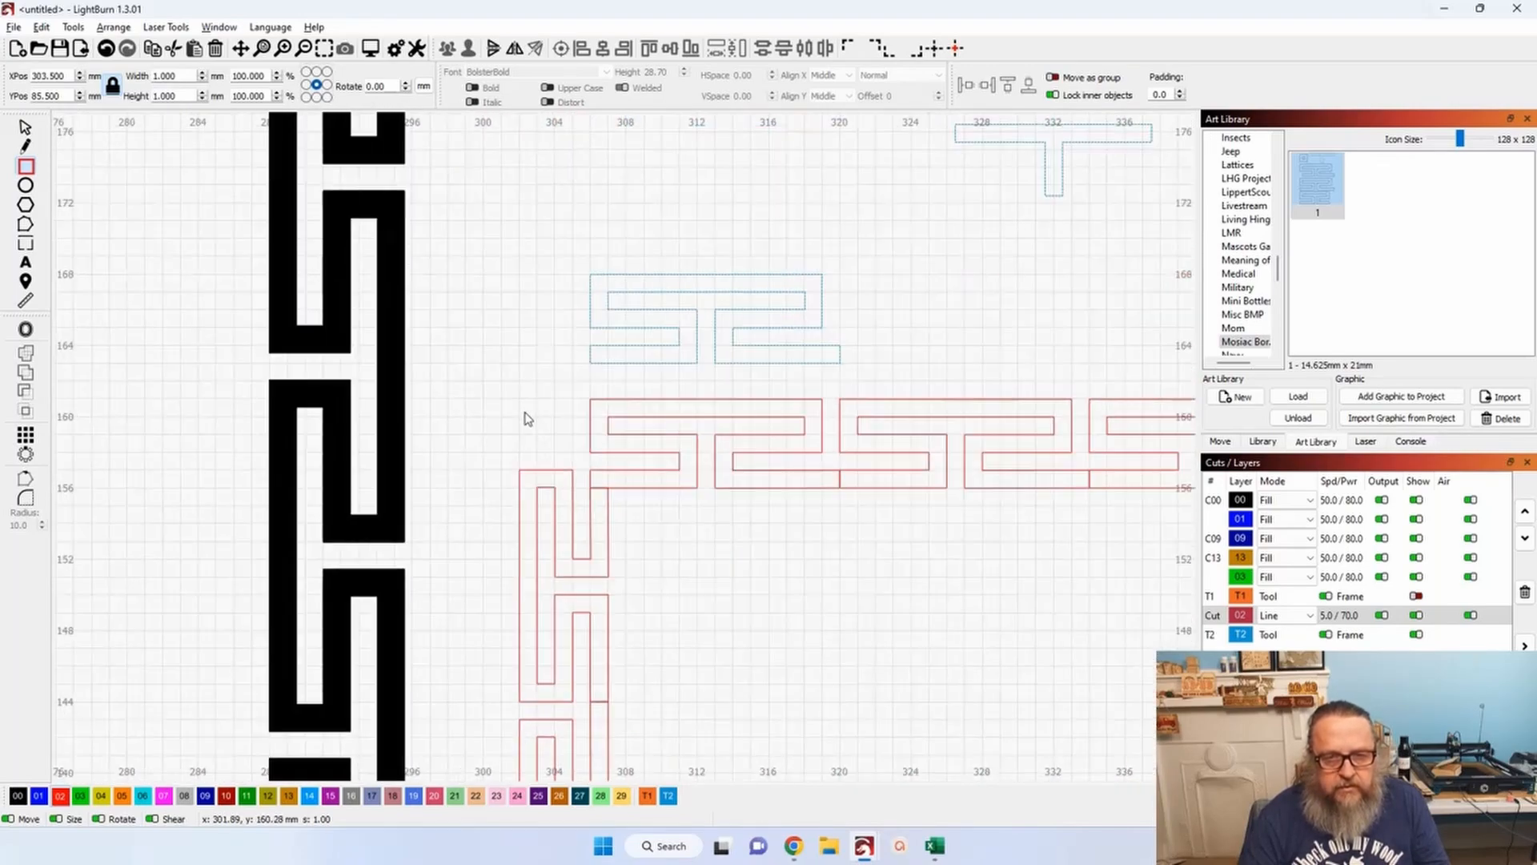
{"action": "scroll", "coordinate": [496, 412], "scroll_direction": "up", "scroll_amount": 6}
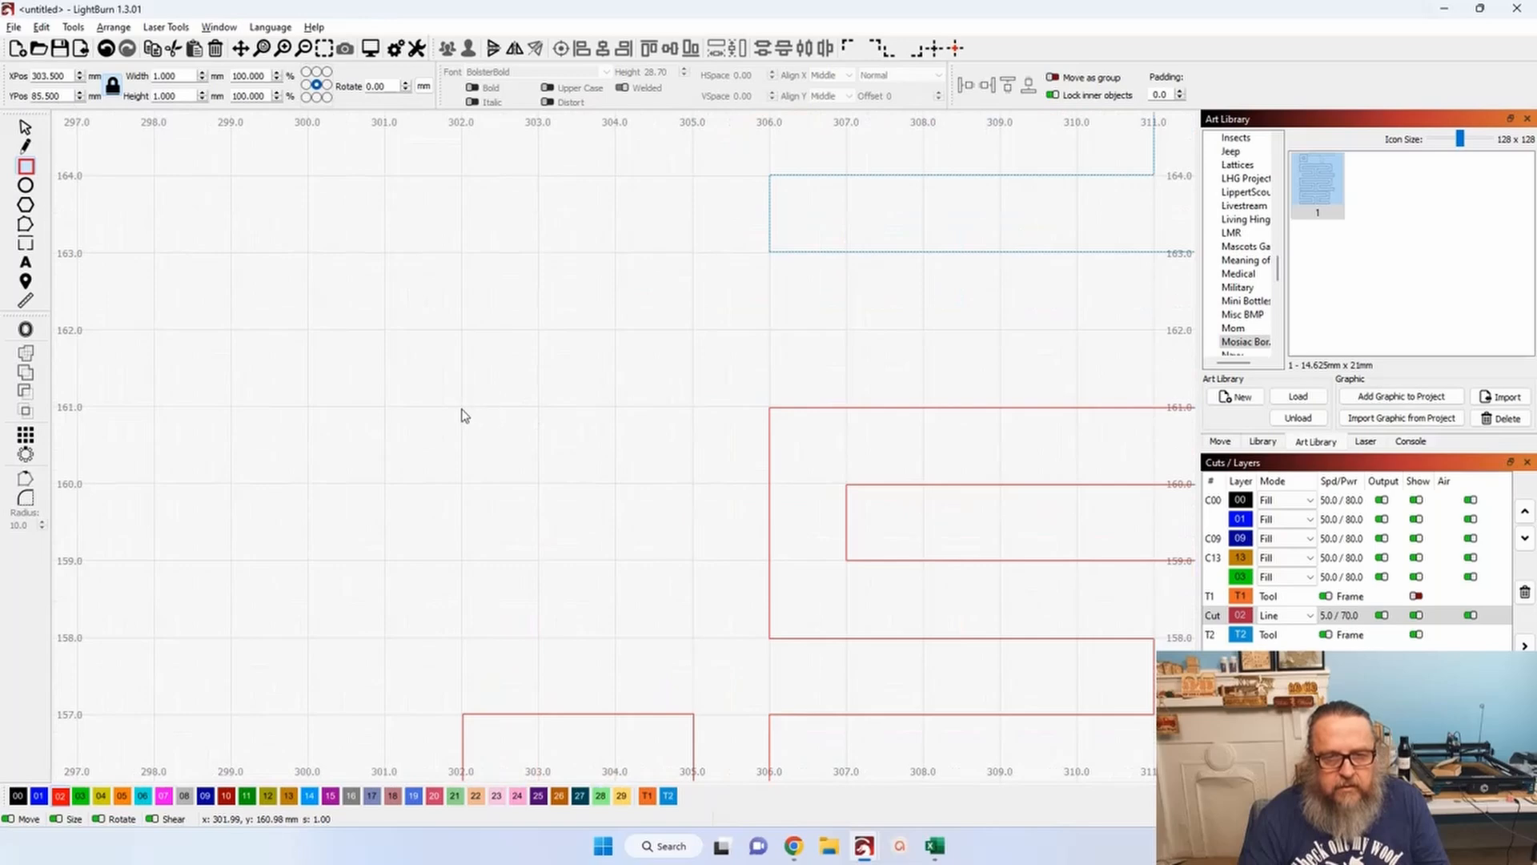
{"action": "left_click_drag", "start_coordinate": [463, 410], "coordinate": [684, 642]}
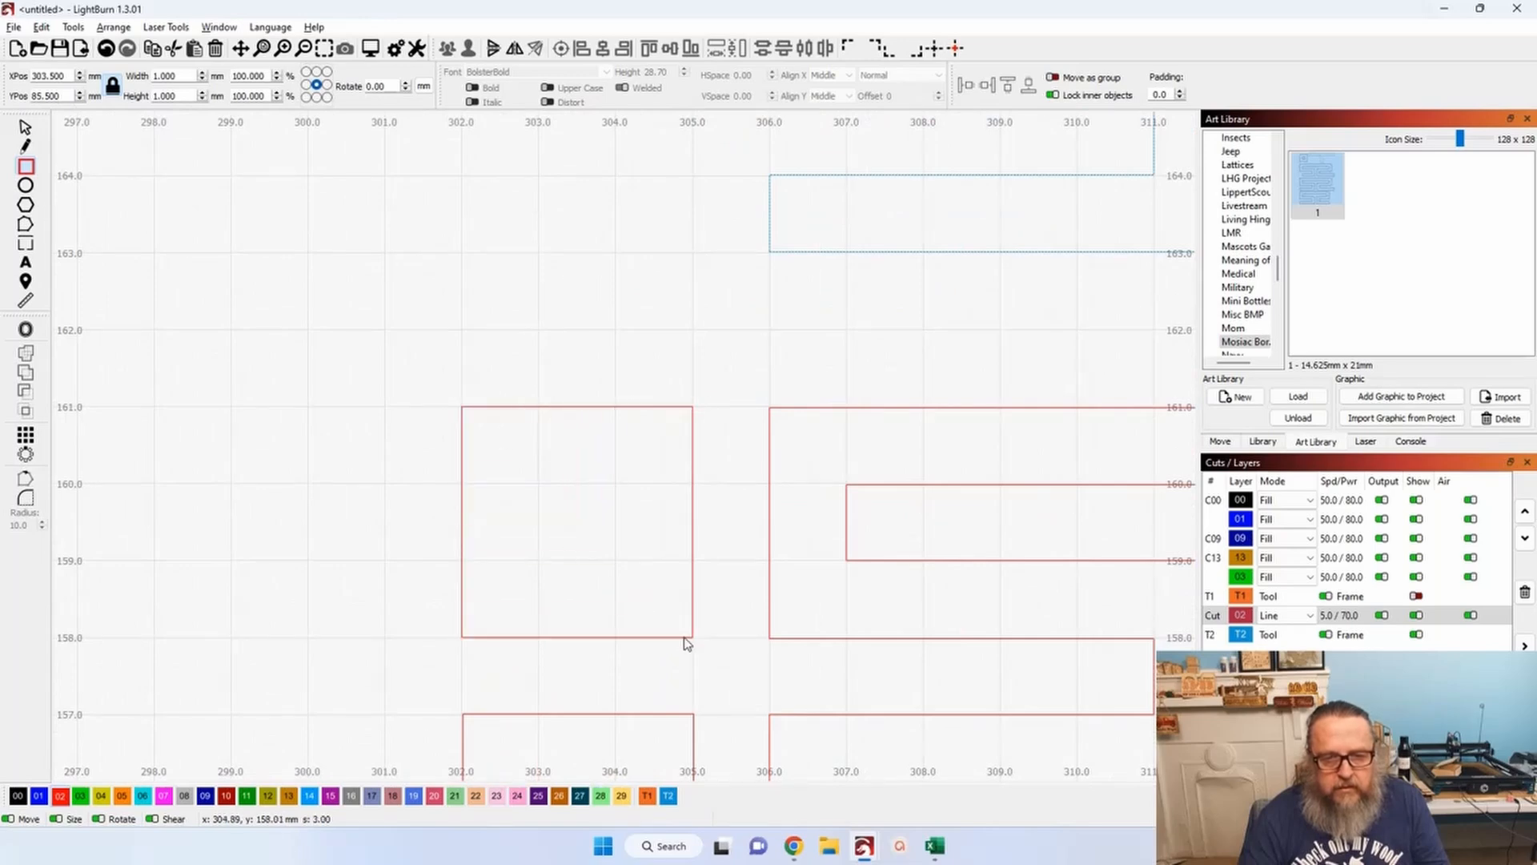
{"action": "left_click_drag", "start_coordinate": [540, 490], "coordinate": [607, 568]}
Move the group of blue template pieces from inside the red frame to the open area above it.
{"action": "scroll", "coordinate": [611, 572], "scroll_direction": "down", "scroll_amount": 4}
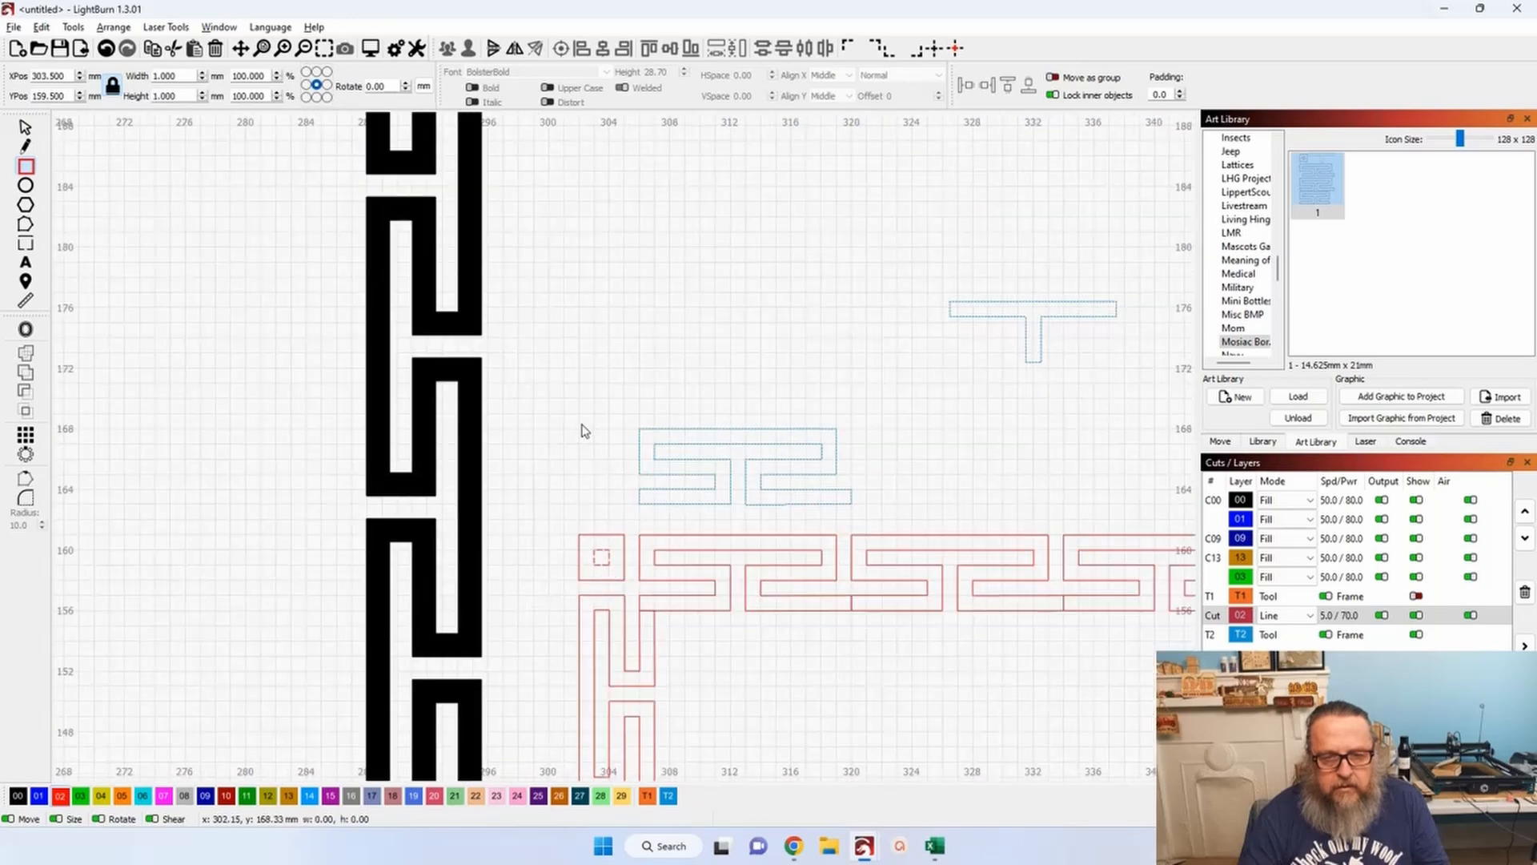
{"action": "scroll", "coordinate": [583, 430], "scroll_direction": "down", "scroll_amount": 3}
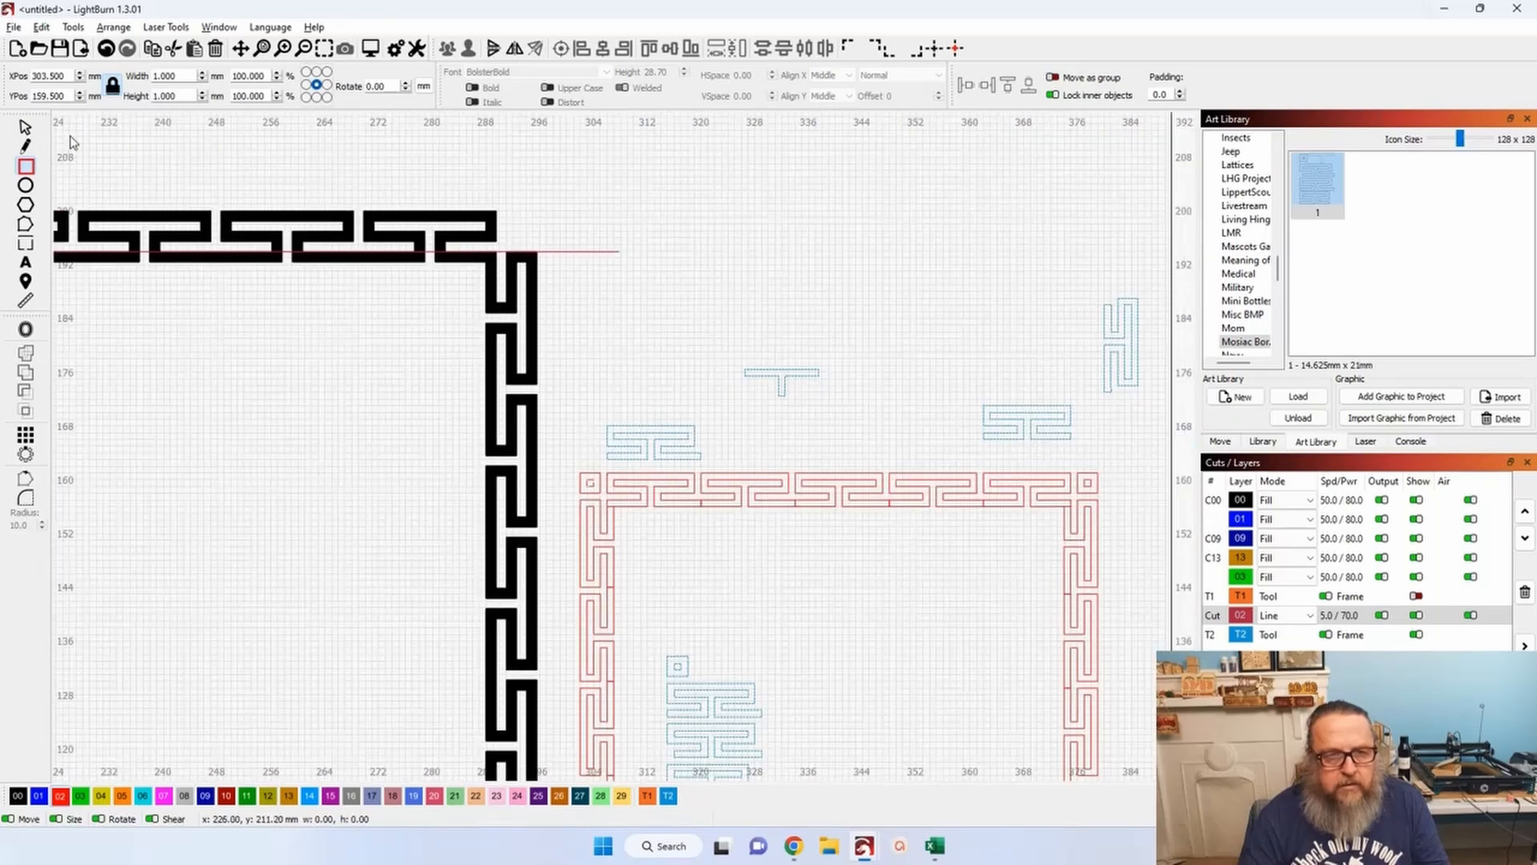
{"action": "left_click", "coordinate": [26, 128]}
{"action": "scroll", "coordinate": [585, 448], "scroll_direction": "down", "scroll_amount": 3}
{"action": "left_click_drag", "start_coordinate": [744, 504], "coordinate": [576, 452]}
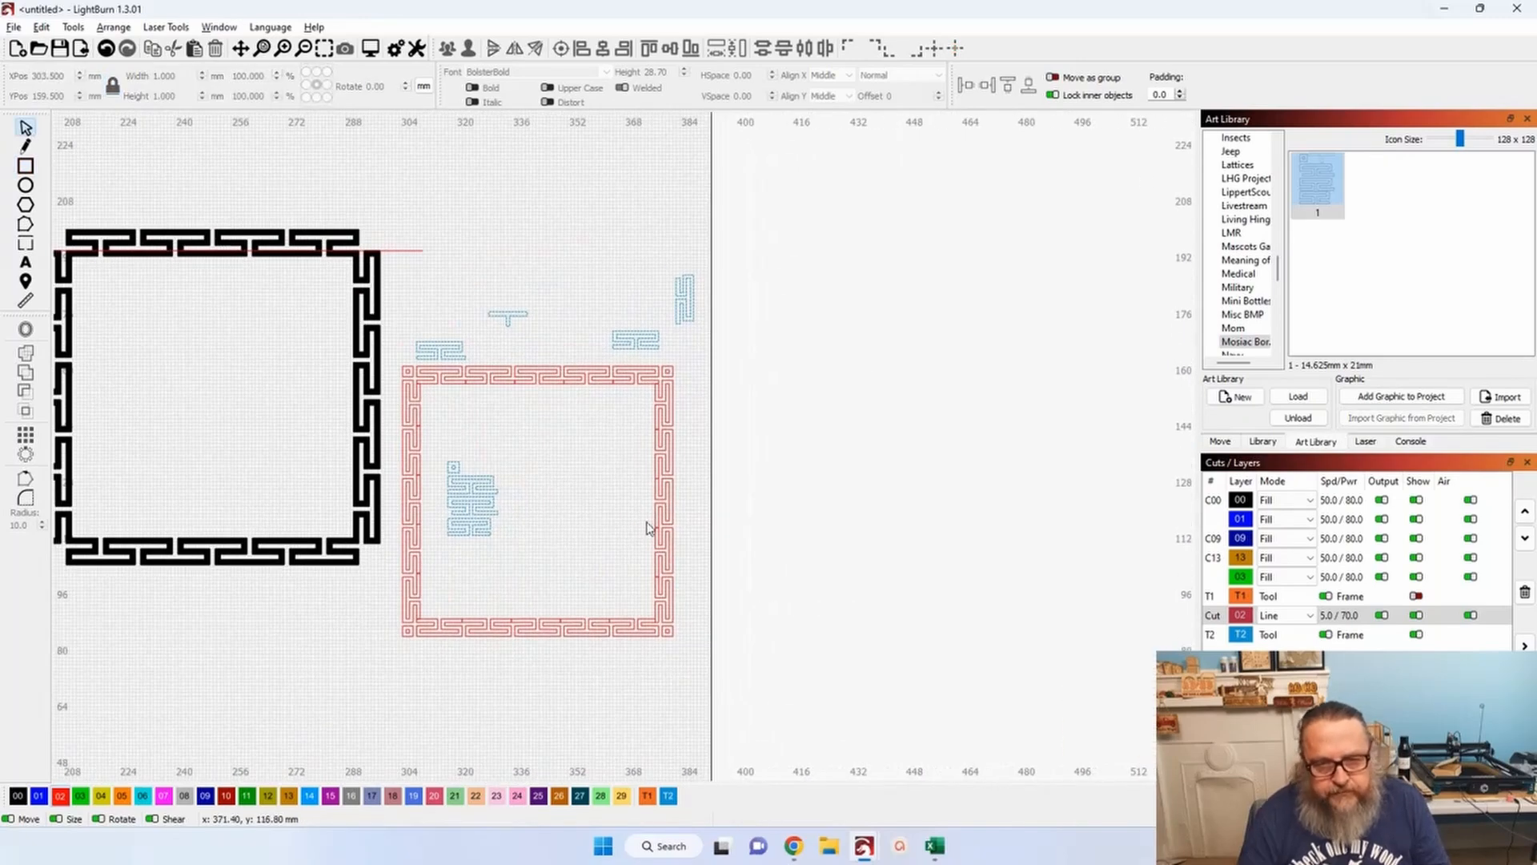
{"action": "left_click_drag", "start_coordinate": [429, 445], "coordinate": [544, 565]}
{"action": "left_click_drag", "start_coordinate": [473, 501], "coordinate": [566, 212]}
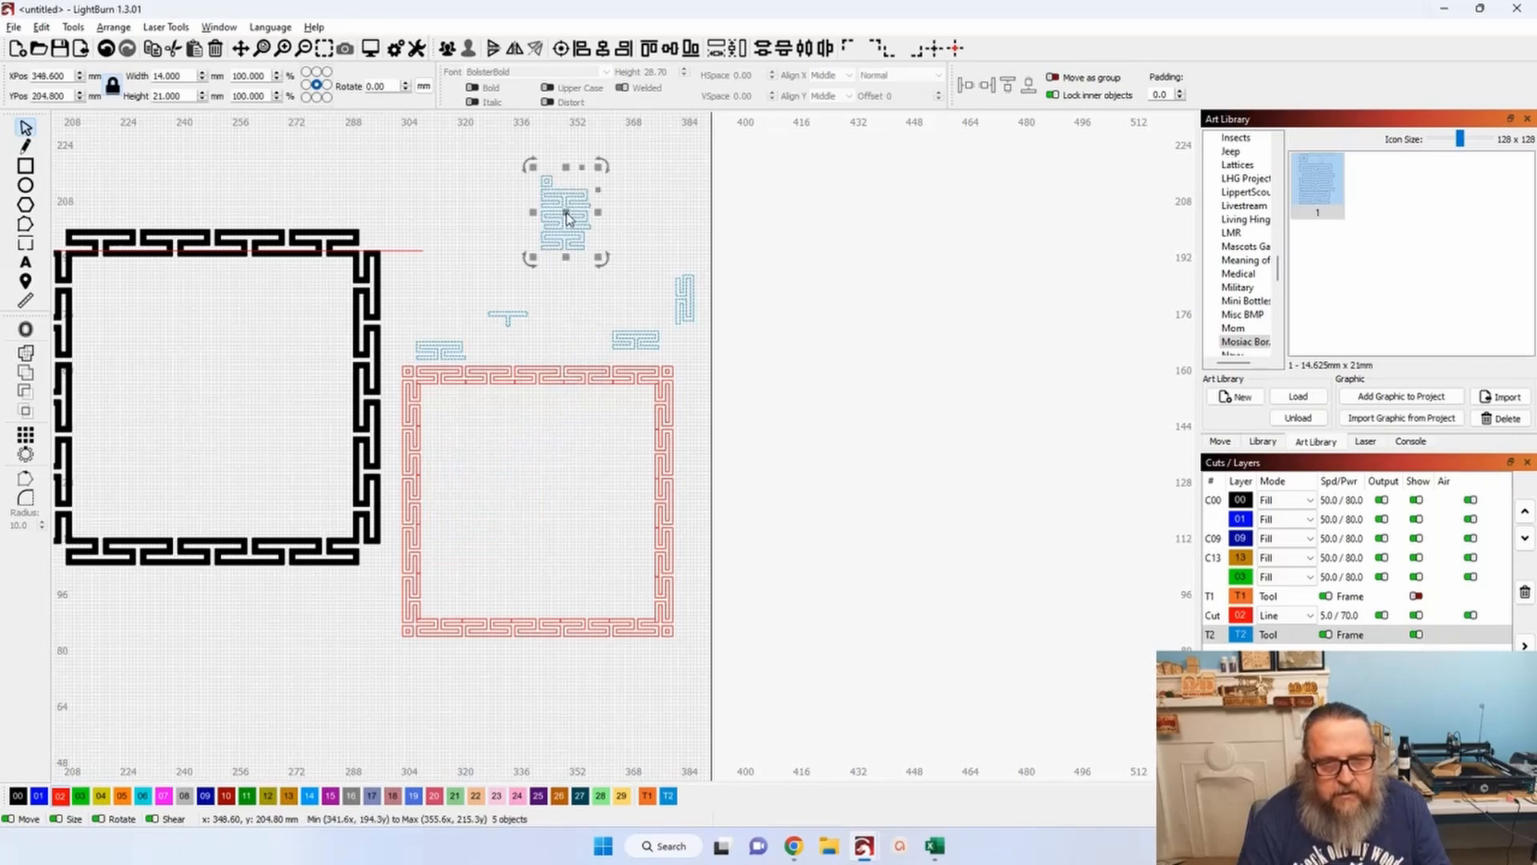
Move the complete red border, including its corner squares, off the work area into the empty space on its right, centred at about X 512.8, Y 151.
{"action": "left_click_drag", "start_coordinate": [390, 361], "coordinate": [701, 674]}
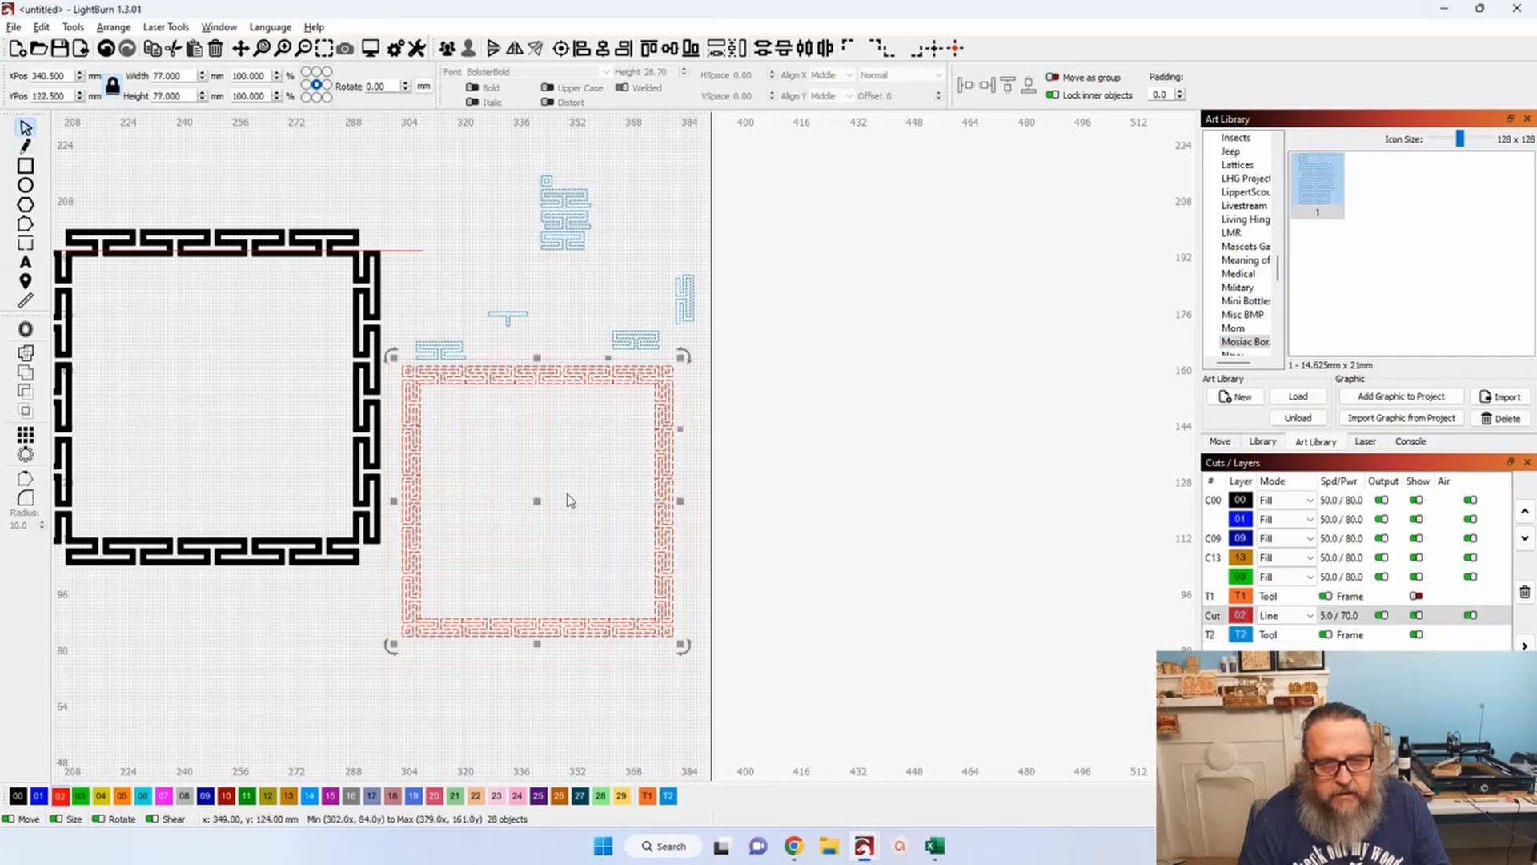
{"action": "left_click_drag", "start_coordinate": [540, 503], "coordinate": [697, 446]}
{"action": "scroll", "coordinate": [525, 440], "scroll_direction": "up", "scroll_amount": 3}
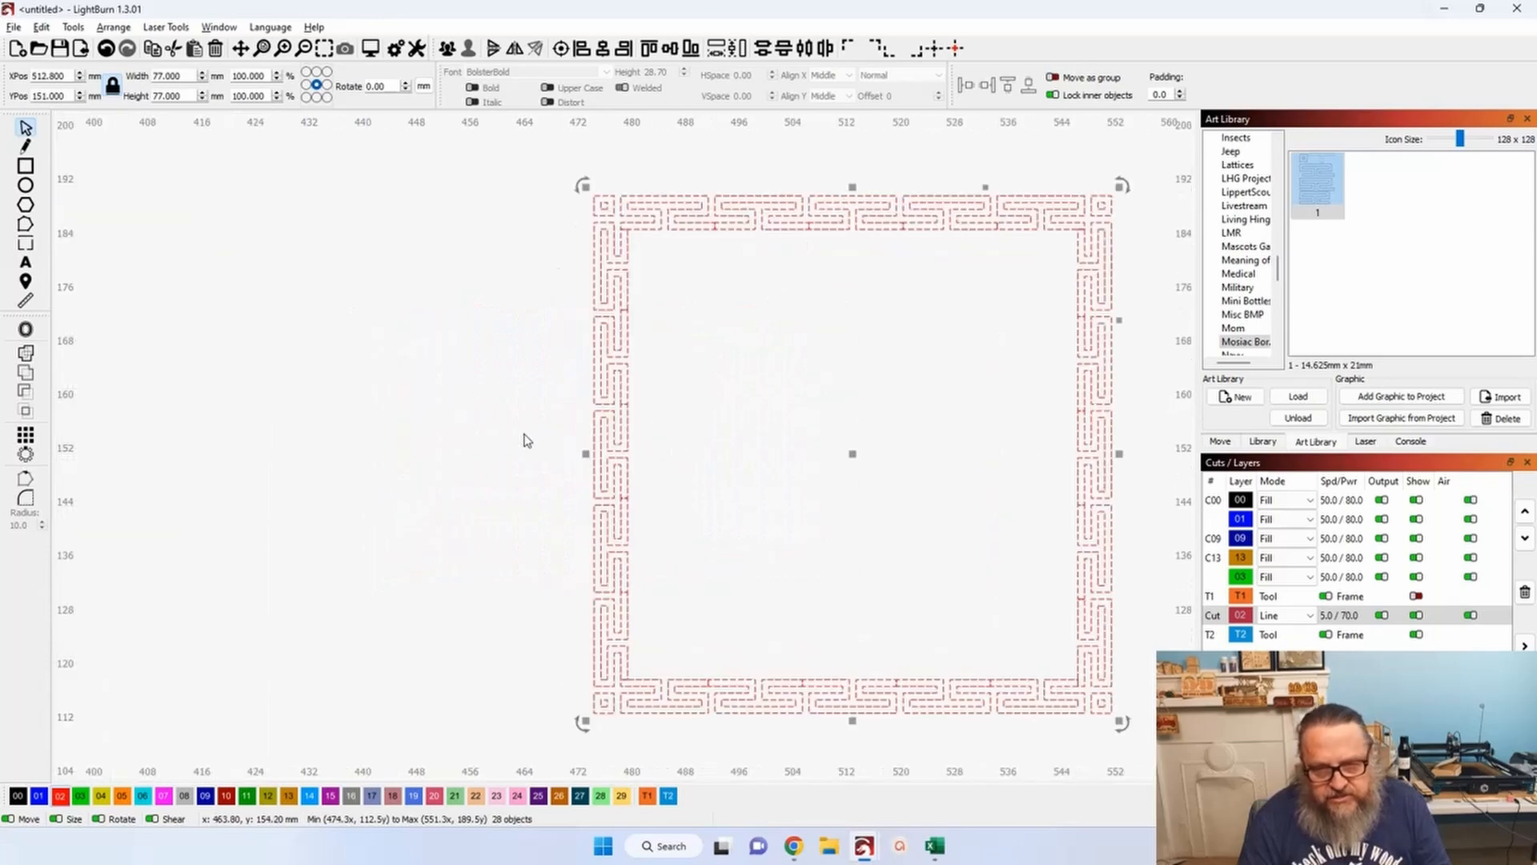
Change the red Cut layer's mode from Line to Fill and deselect the border.
{"action": "left_click_drag", "start_coordinate": [887, 395], "coordinate": [686, 419]}
{"action": "left_click", "coordinate": [1285, 615]}
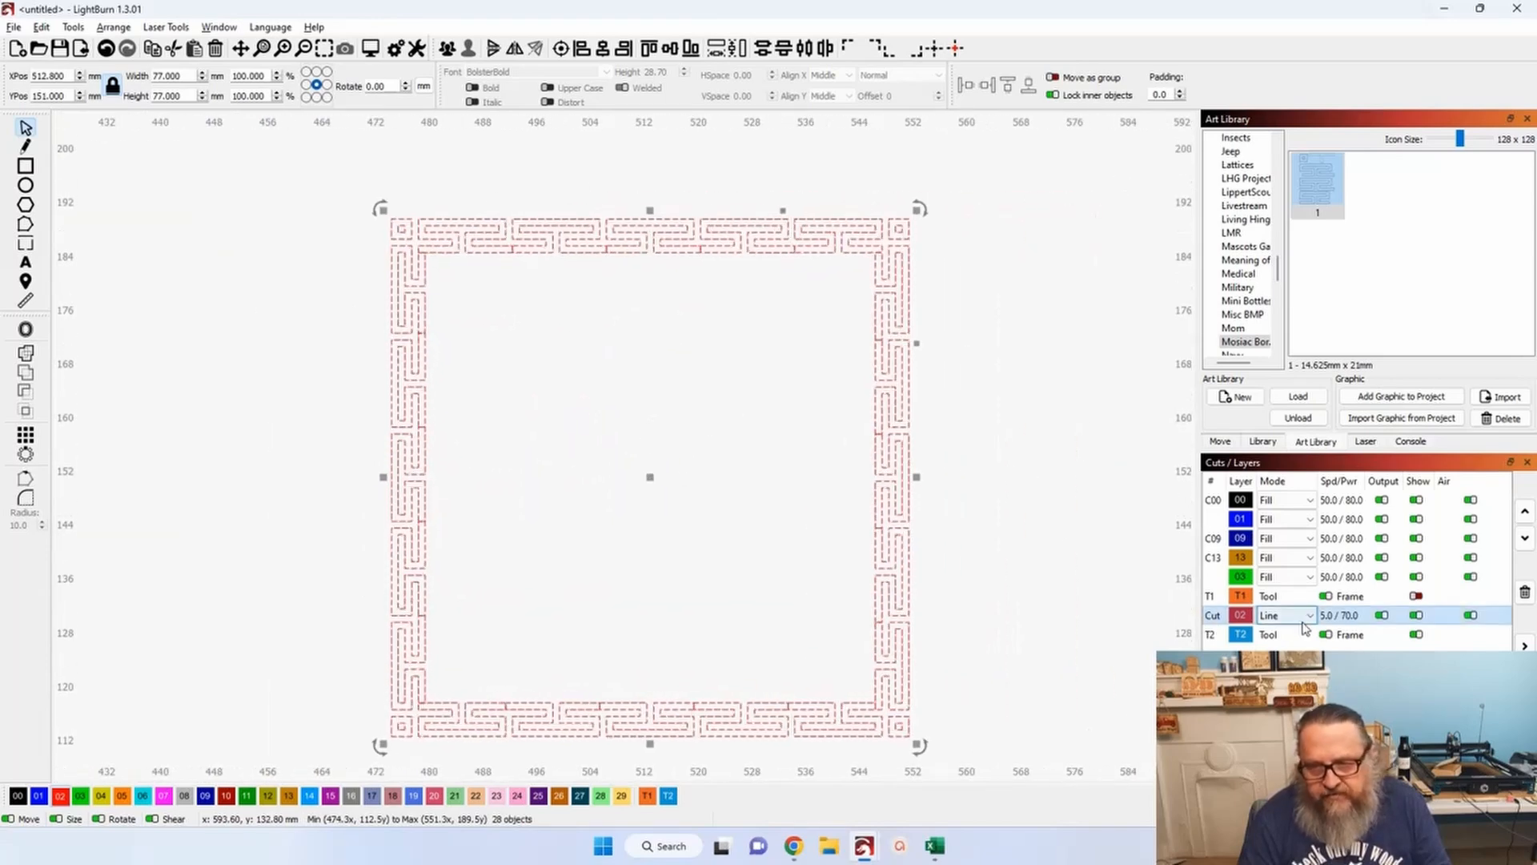
{"action": "left_click", "coordinate": [1280, 643]}
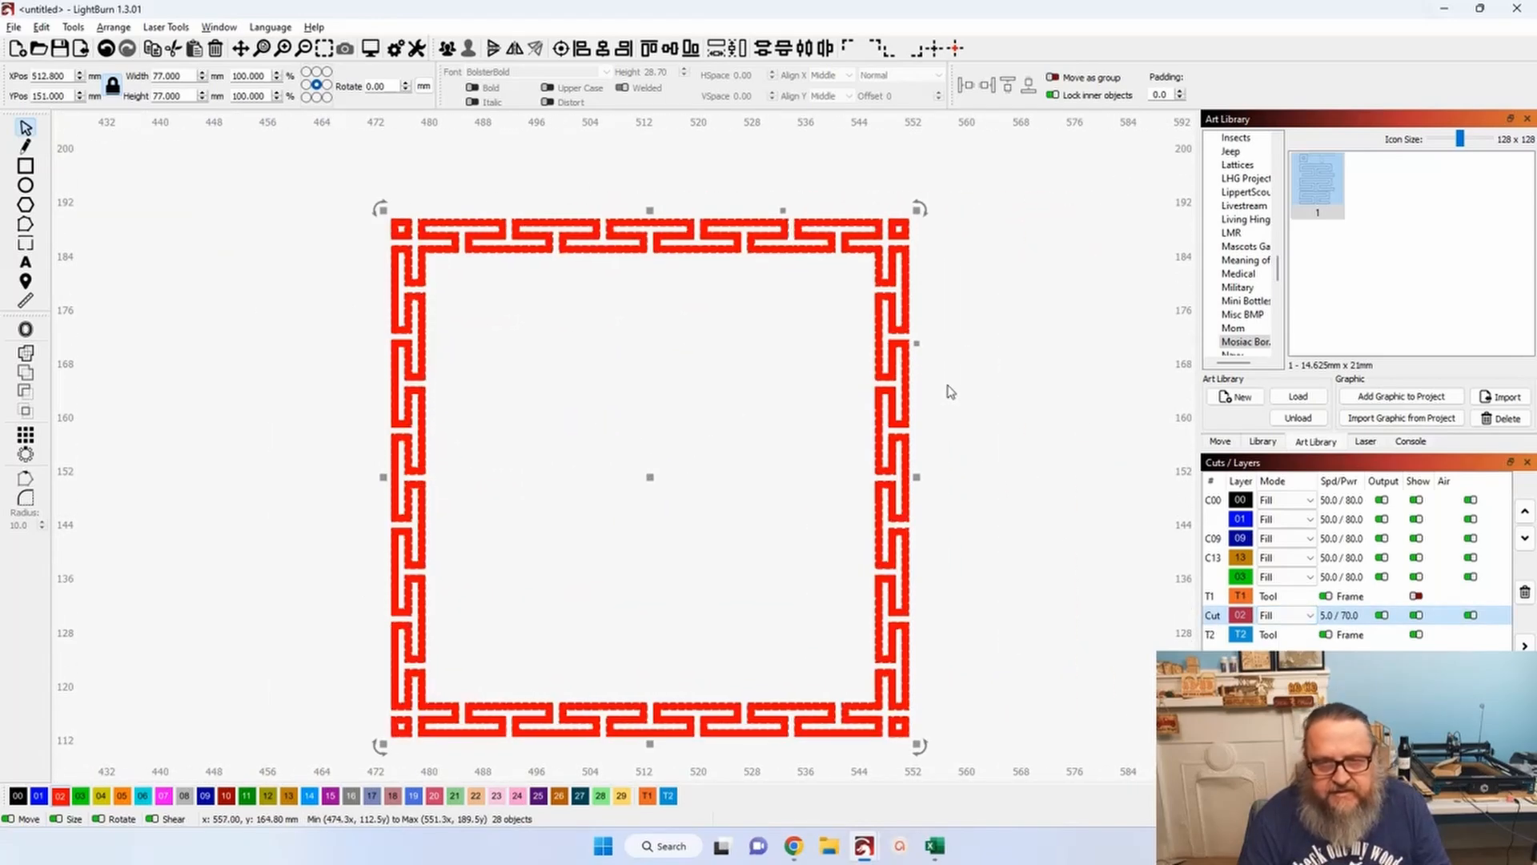
{"action": "left_click", "coordinate": [981, 398]}
{"action": "left_click_drag", "start_coordinate": [1005, 429], "coordinate": [902, 344]}
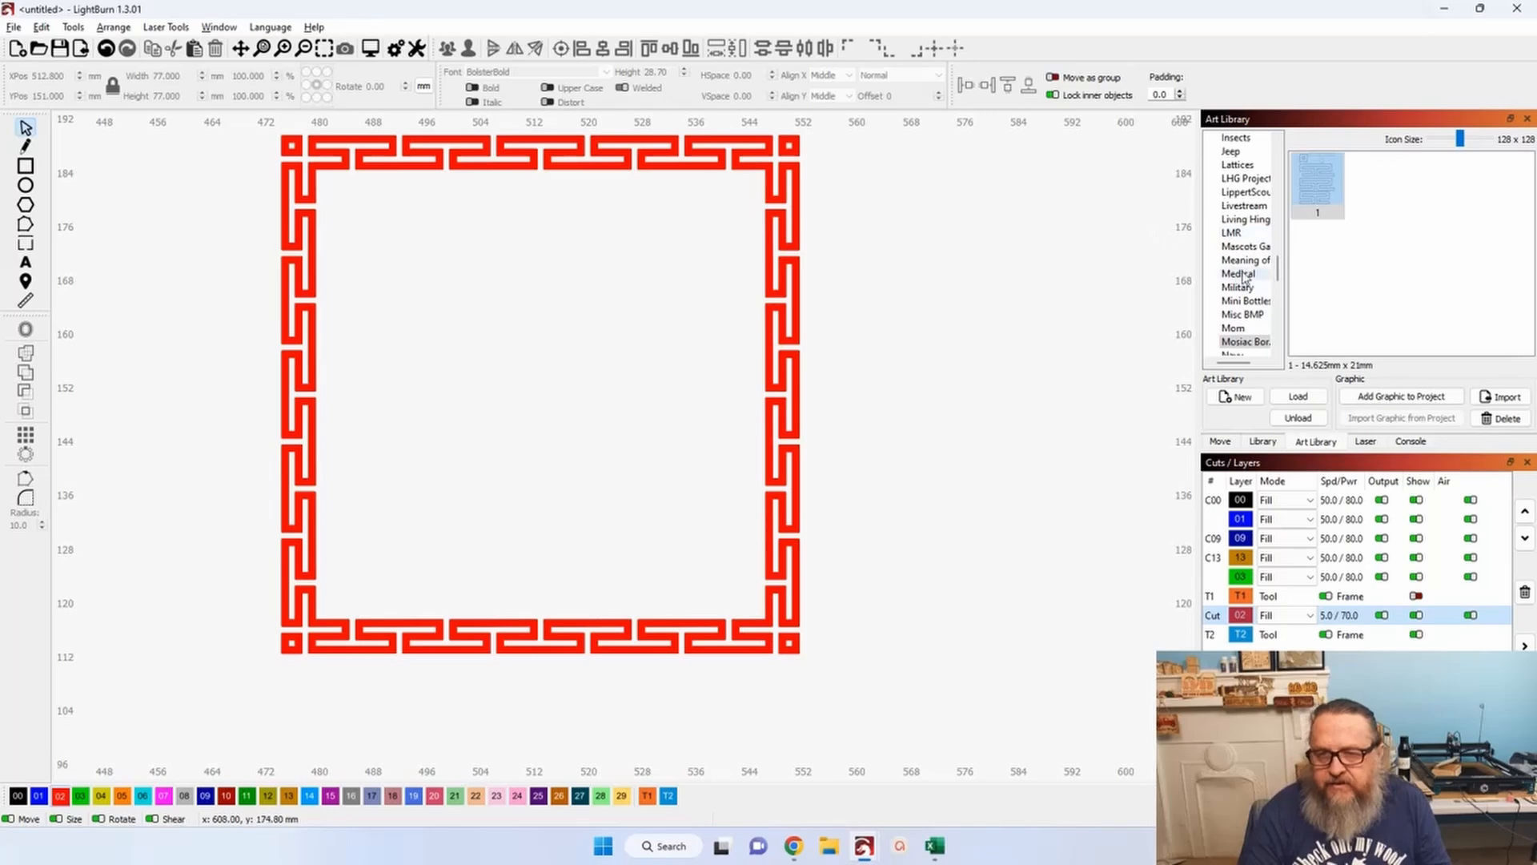
Add the Don't Follow 2 graphic from the Jeep art library to the project.
{"action": "left_click", "coordinate": [1231, 151]}
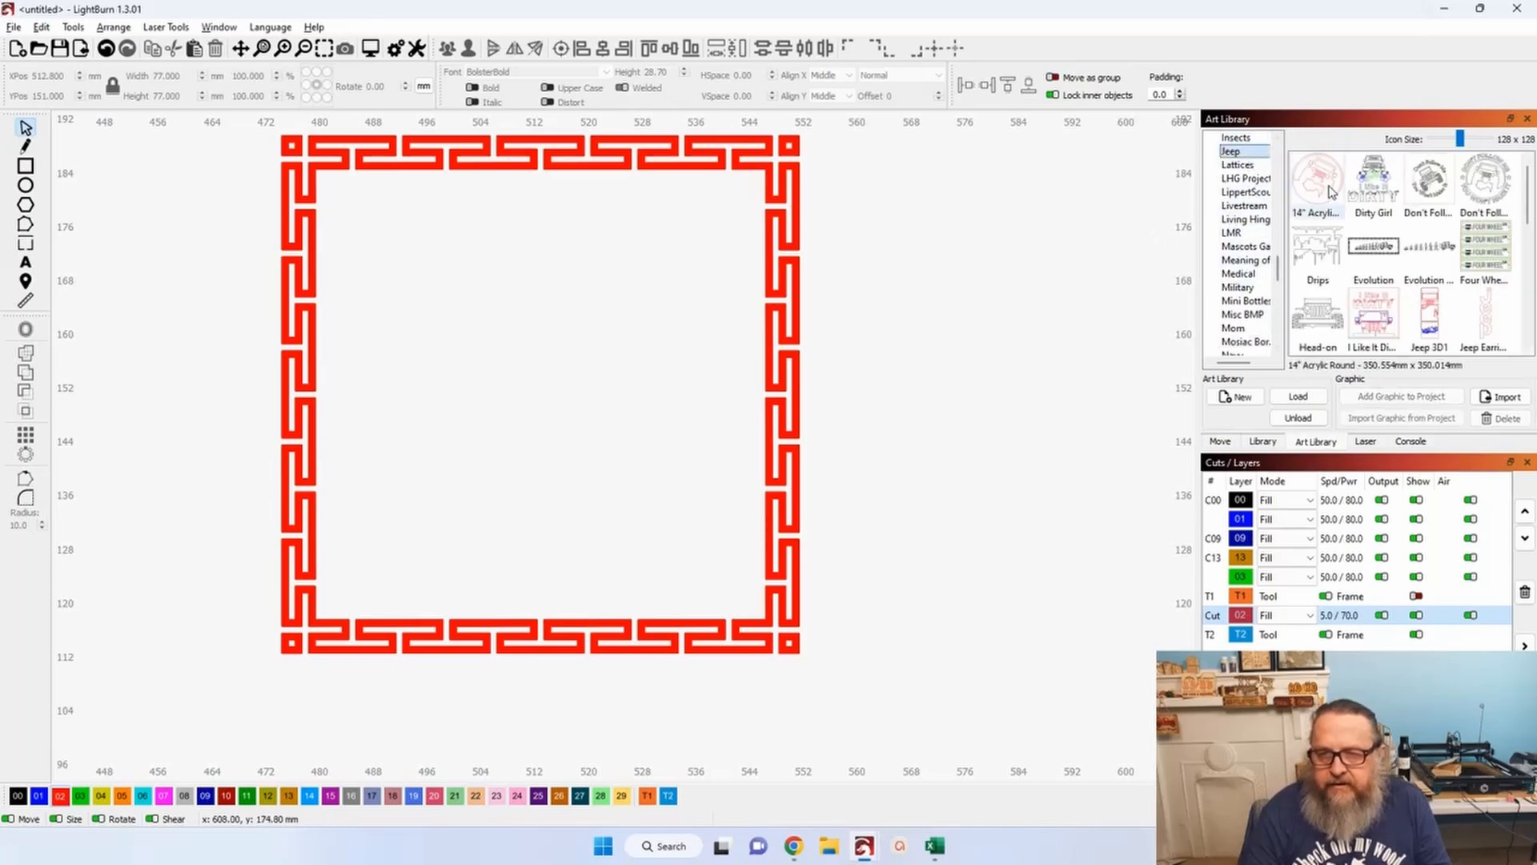
{"action": "left_click", "coordinate": [1329, 189]}
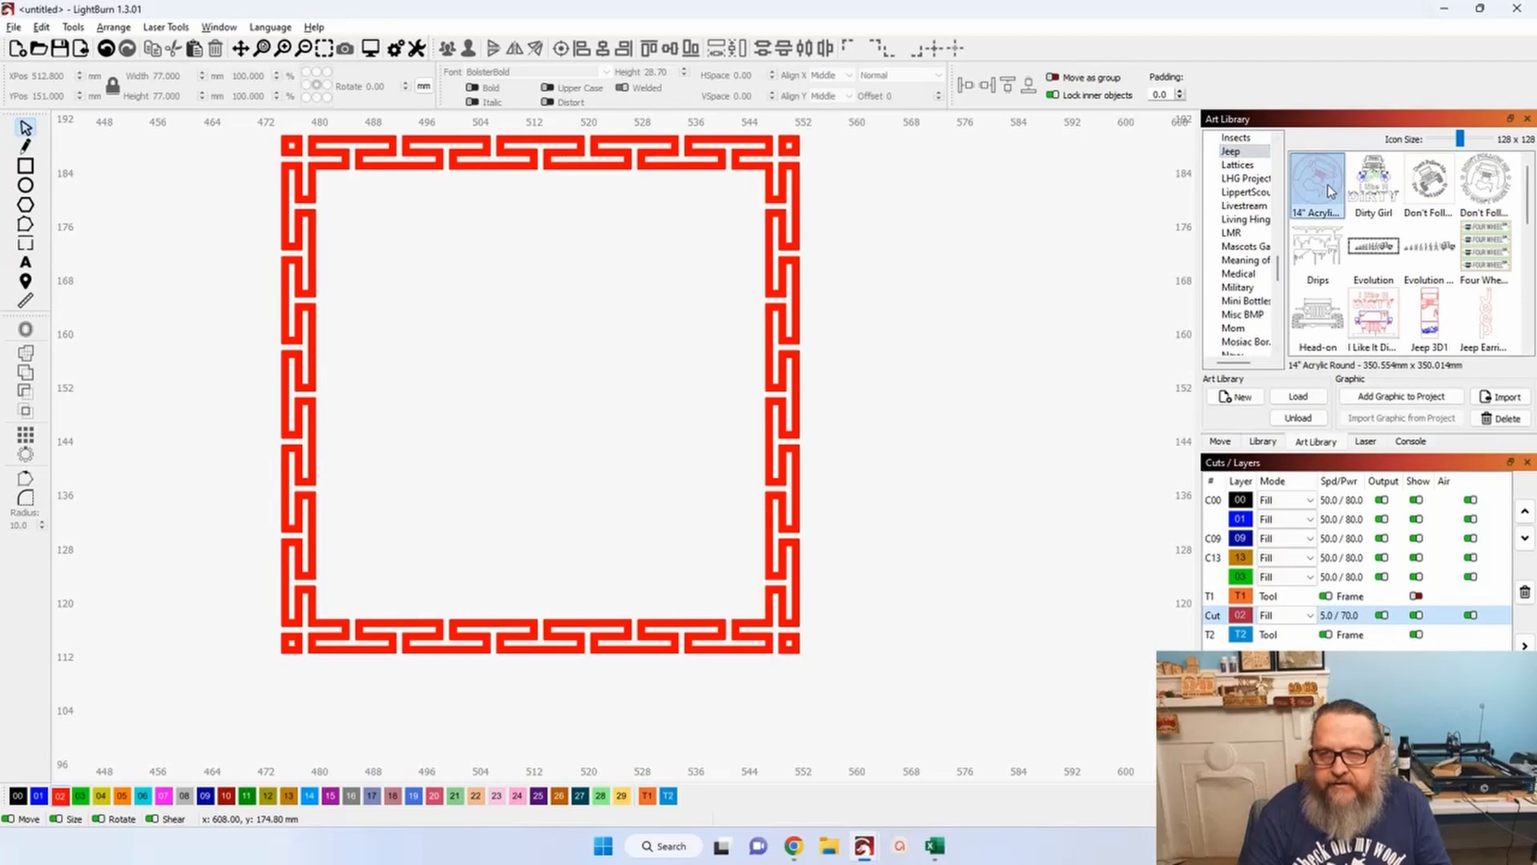
{"action": "left_click", "coordinate": [1485, 183]}
{"action": "left_click", "coordinate": [1422, 398]}
Scale the round Jeep graphic to about 60.5 mm wide and centre it inside the red border.
{"action": "scroll", "coordinate": [992, 432], "scroll_direction": "down", "scroll_amount": 8}
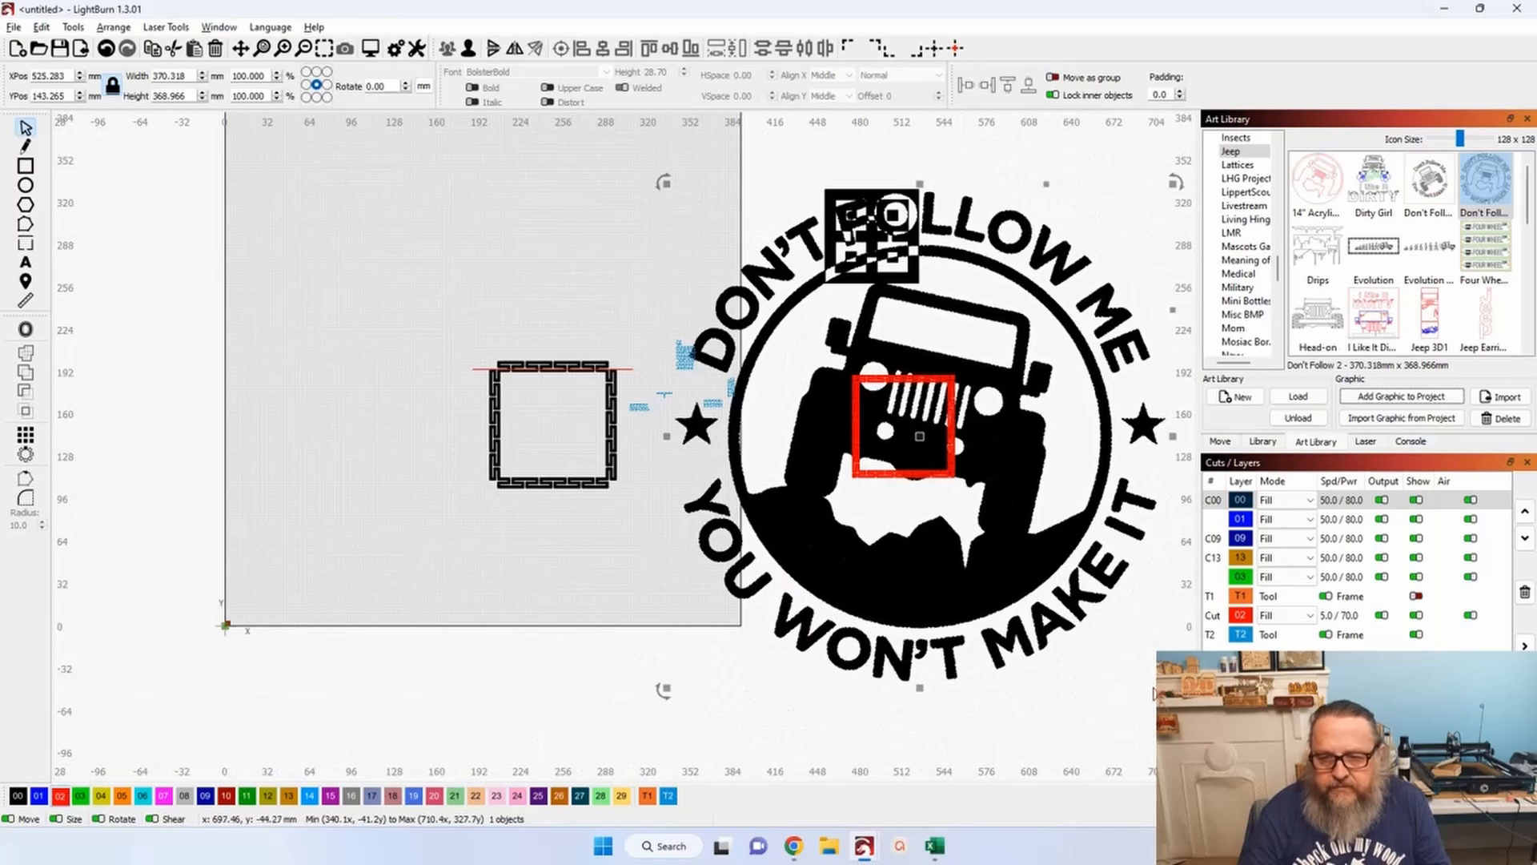
{"action": "left_click_drag", "start_coordinate": [1170, 687], "coordinate": [952, 471]}
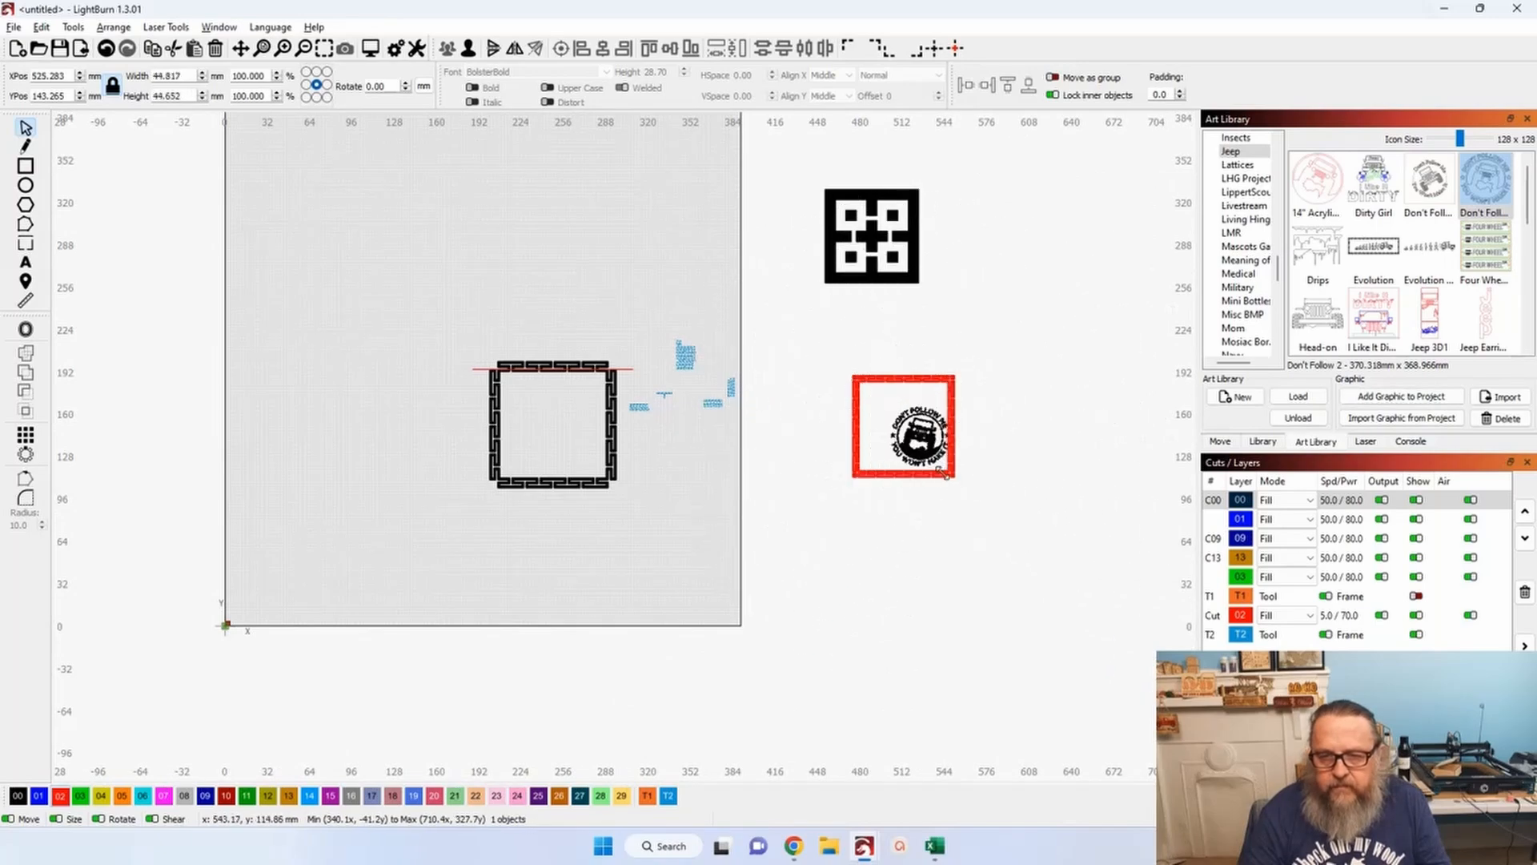
{"action": "left_click", "coordinate": [906, 420]}
{"action": "scroll", "coordinate": [905, 420], "scroll_direction": "up", "scroll_amount": 3}
{"action": "scroll", "coordinate": [906, 420], "scroll_direction": "up", "scroll_amount": 5}
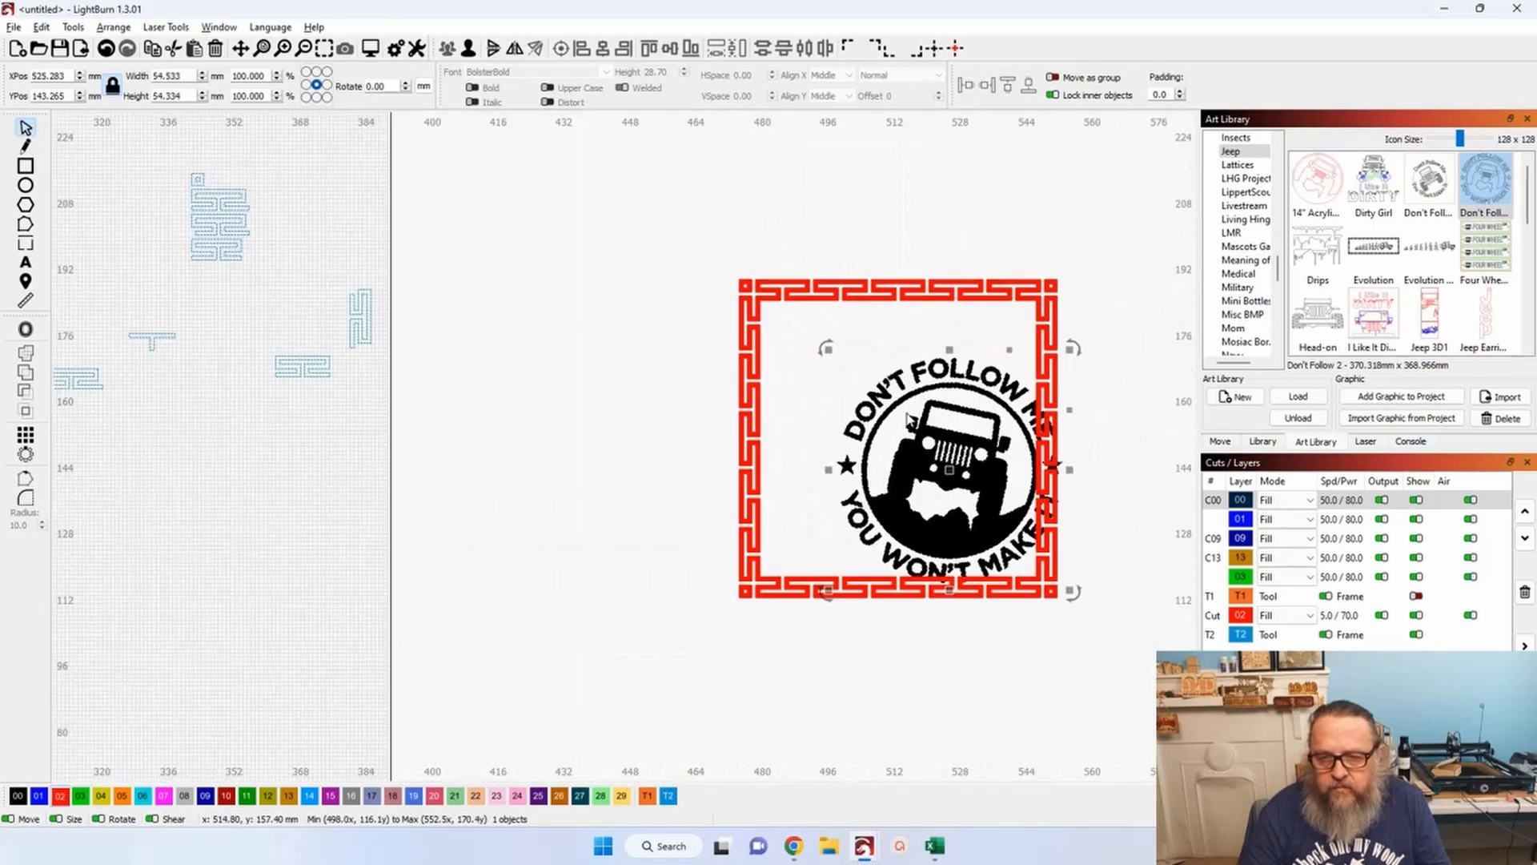
{"action": "left_click_drag", "start_coordinate": [977, 511], "coordinate": [896, 458]}
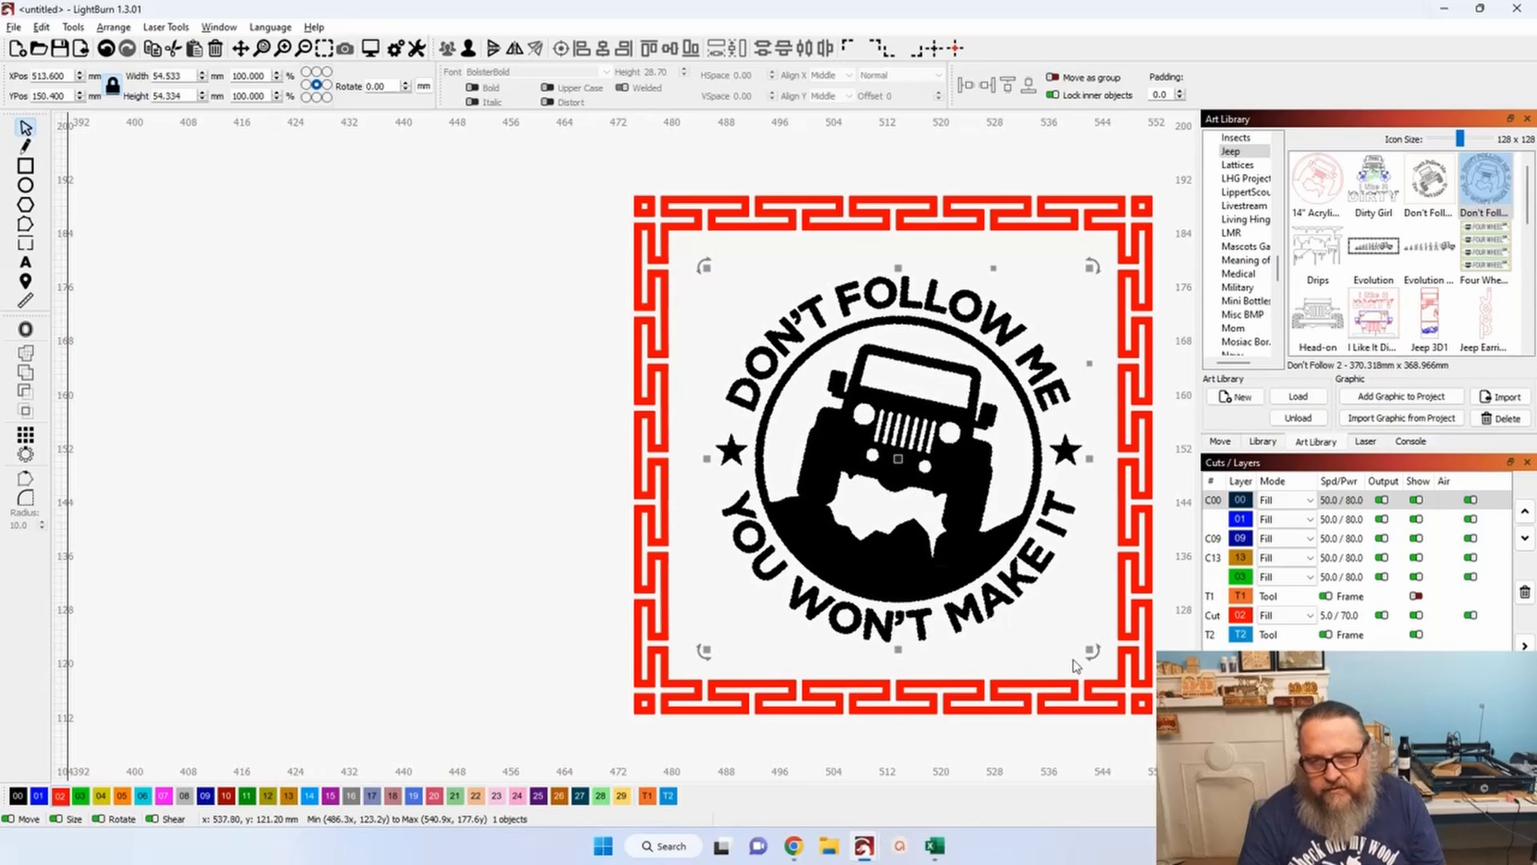
{"action": "left_click_drag", "start_coordinate": [1091, 648], "coordinate": [1094, 668]}
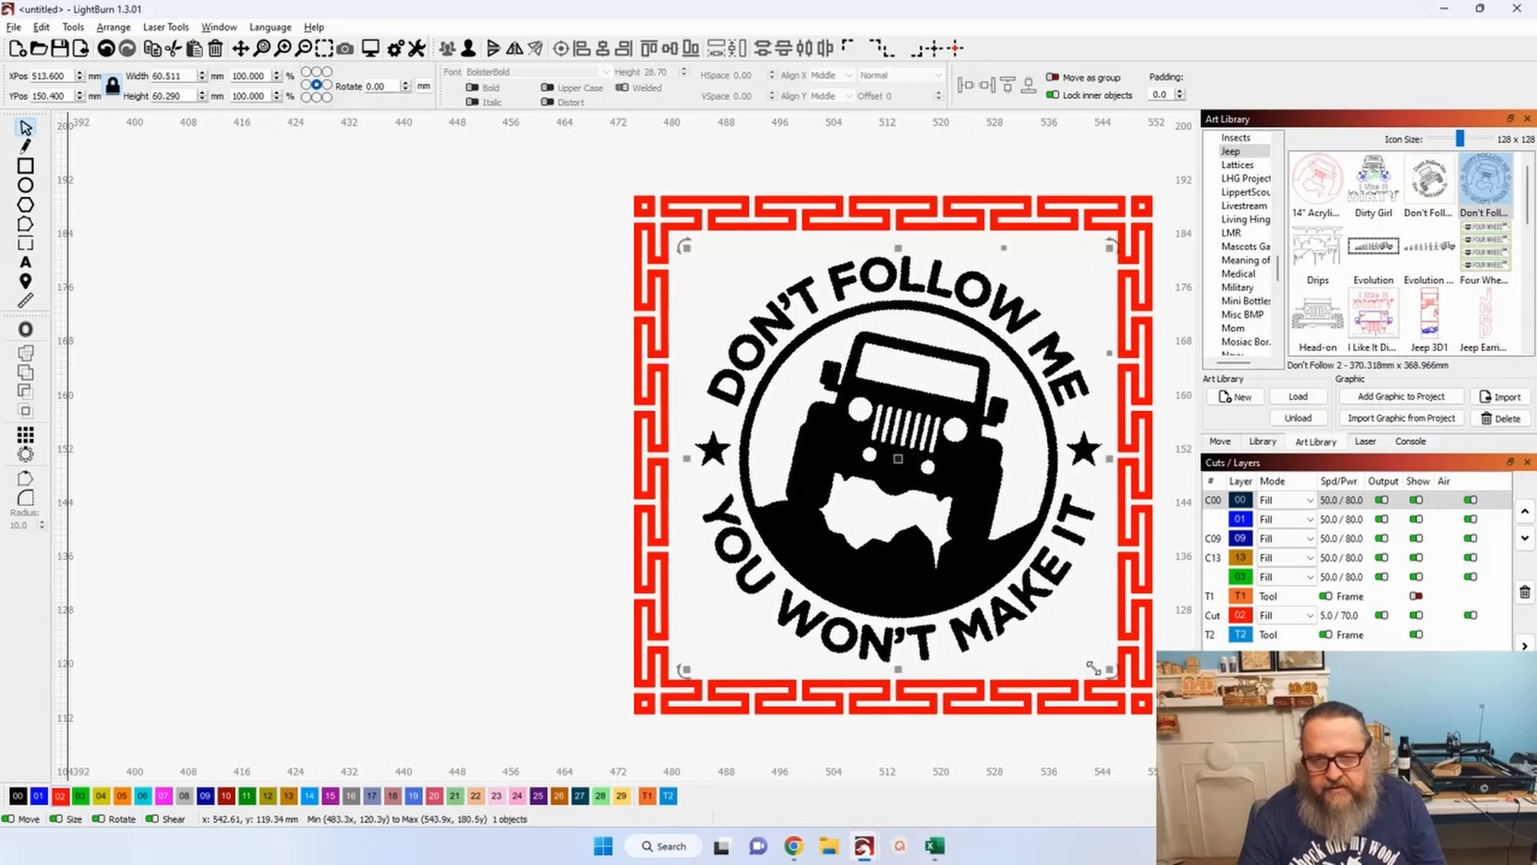
{"action": "left_click_drag", "start_coordinate": [440, 477], "coordinate": [156, 420]}
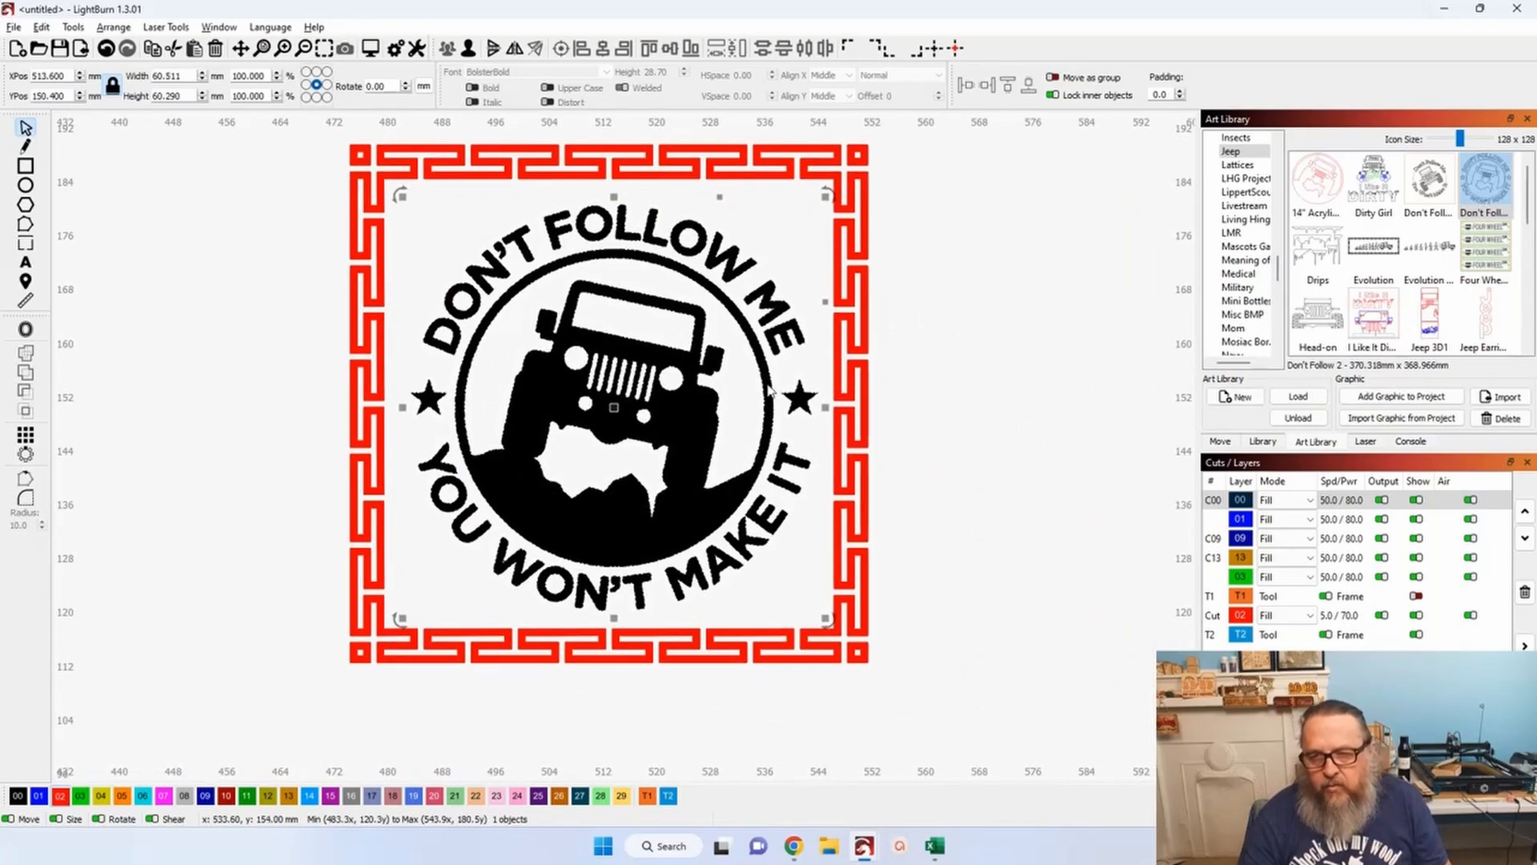
Add the Jeep Earring 1 graphic from the art library and place it just outside the border's right side.
{"action": "left_click", "coordinate": [1497, 331]}
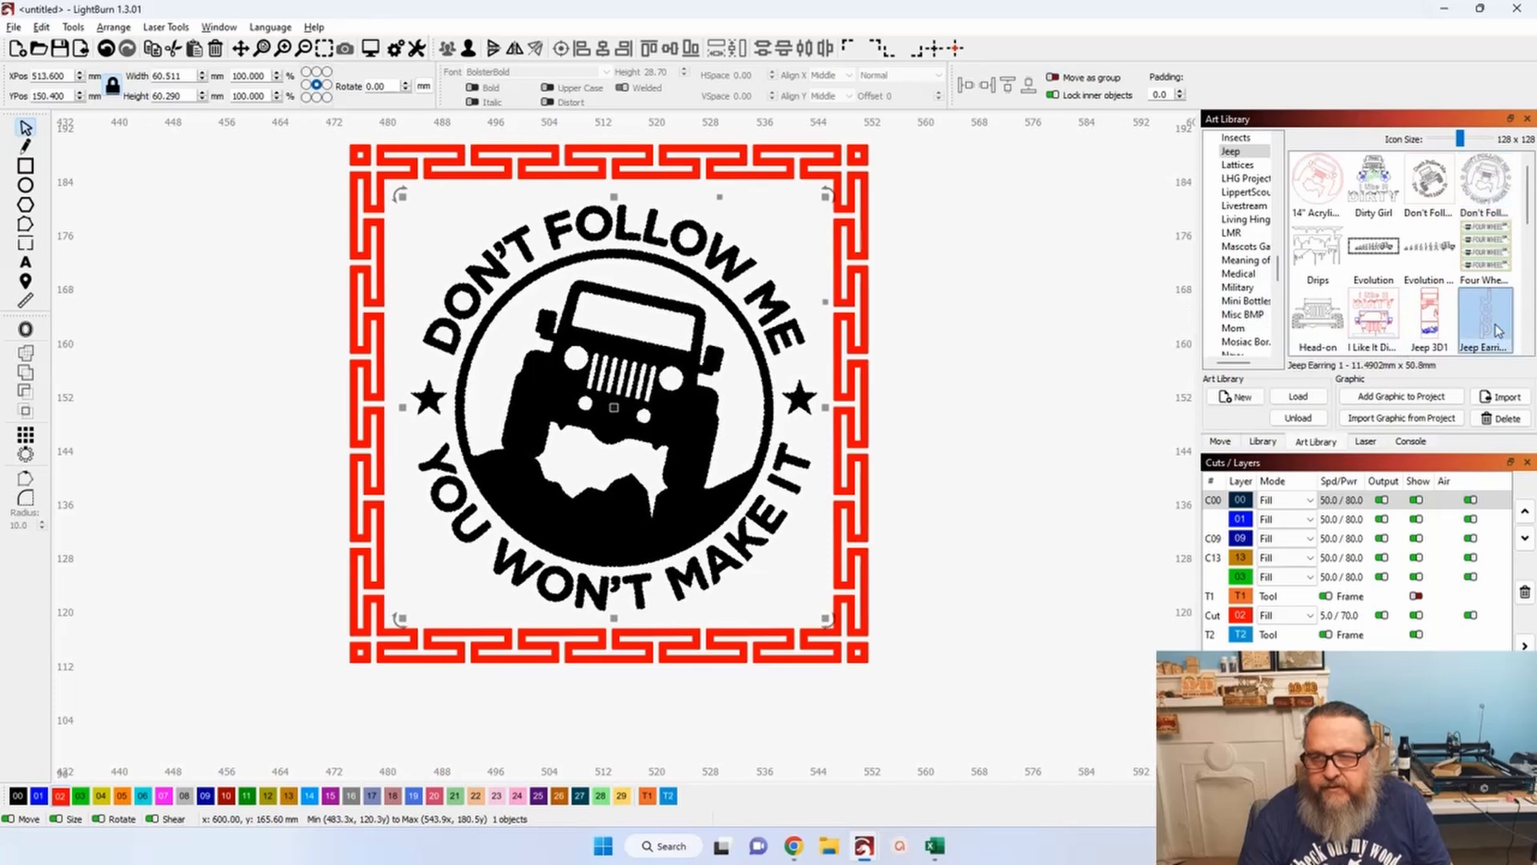
{"action": "left_click", "coordinate": [1503, 398]}
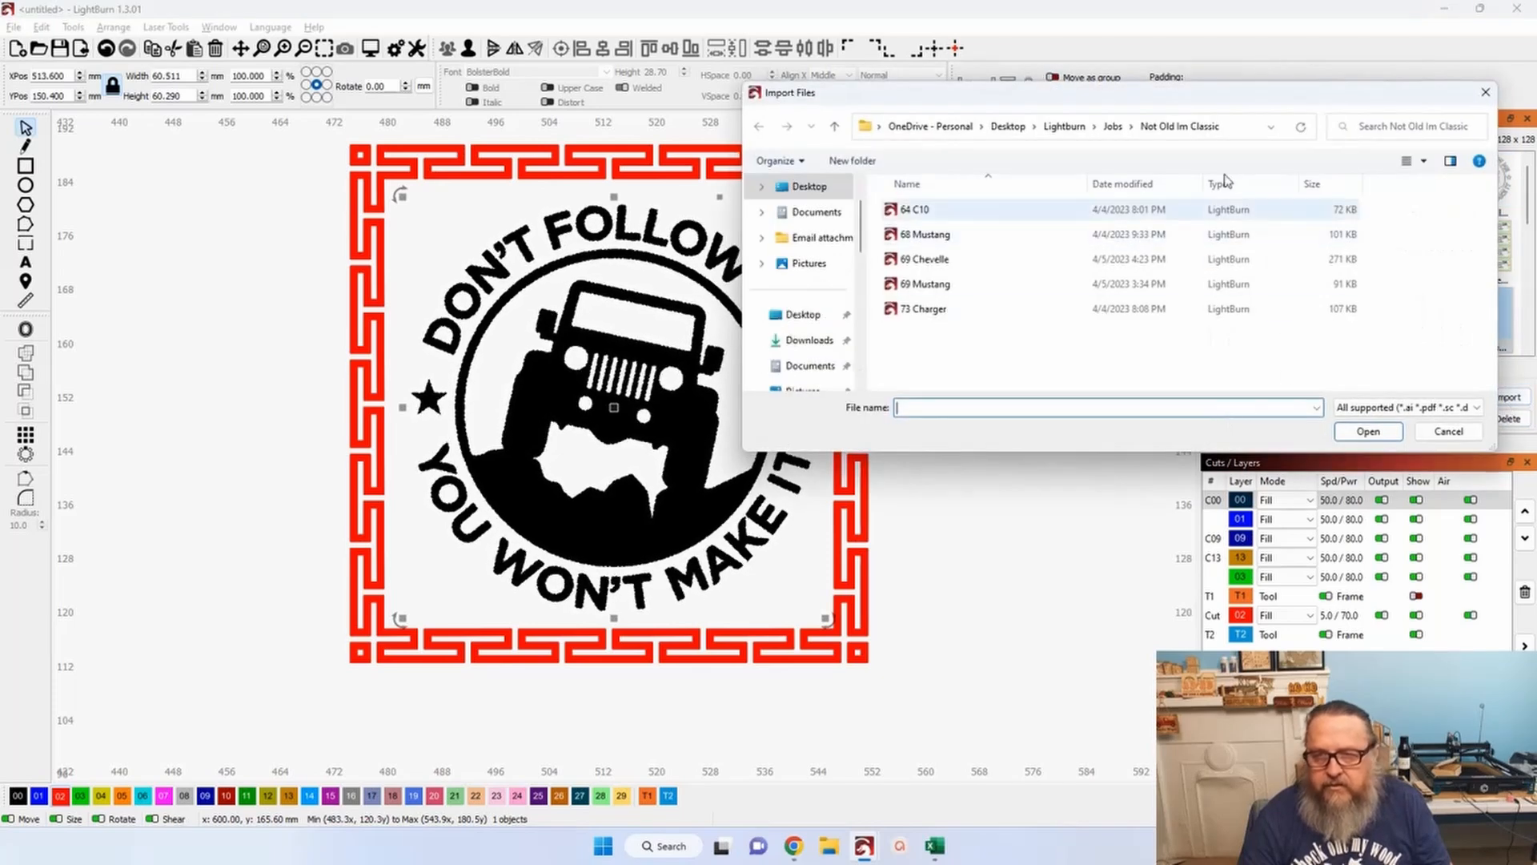
{"action": "left_click", "coordinate": [1483, 98]}
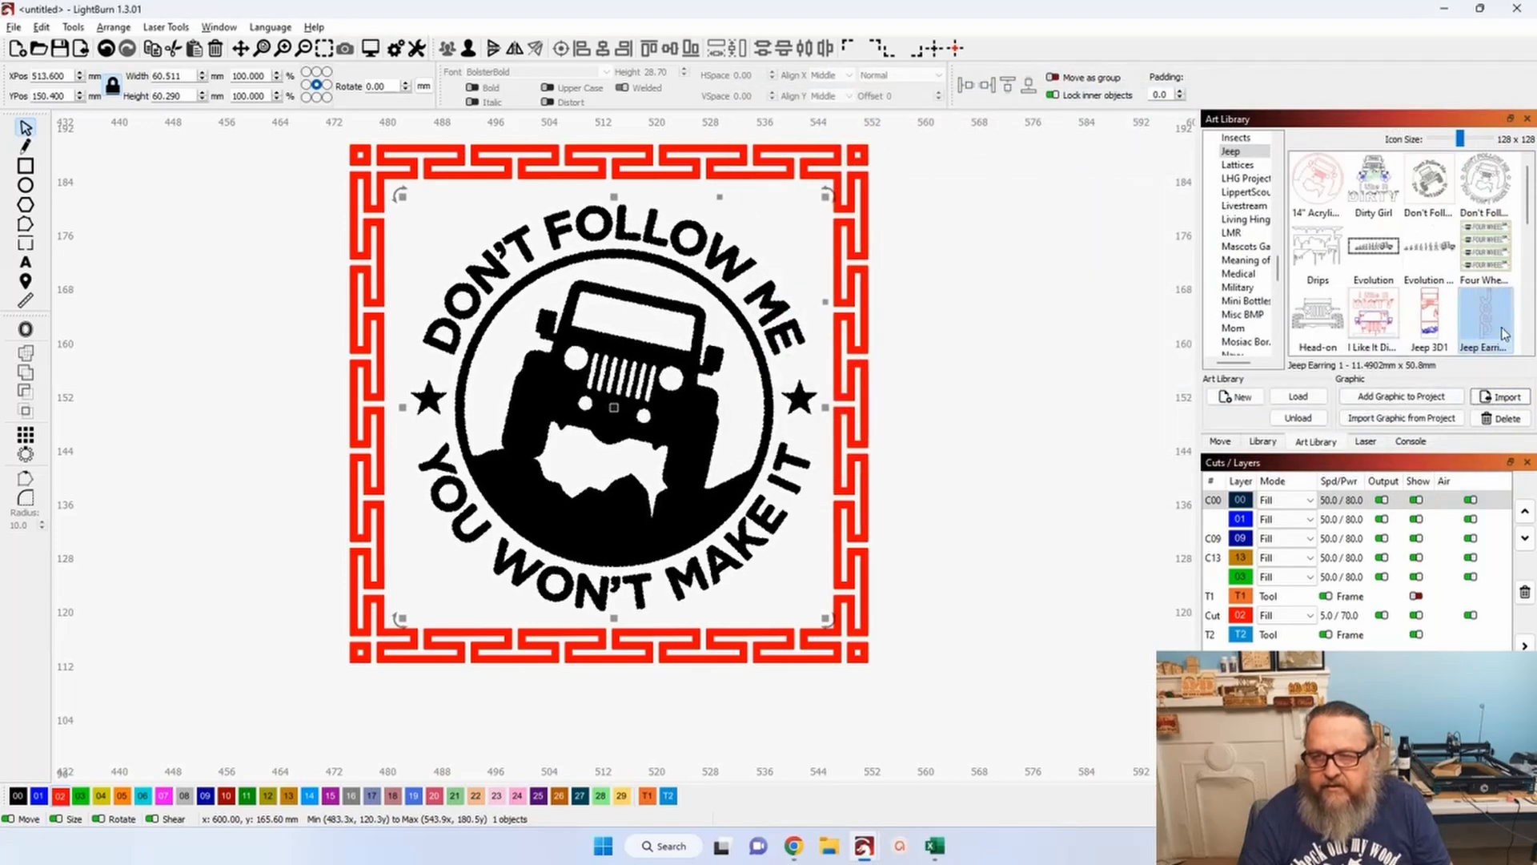
{"action": "left_click", "coordinate": [1401, 396]}
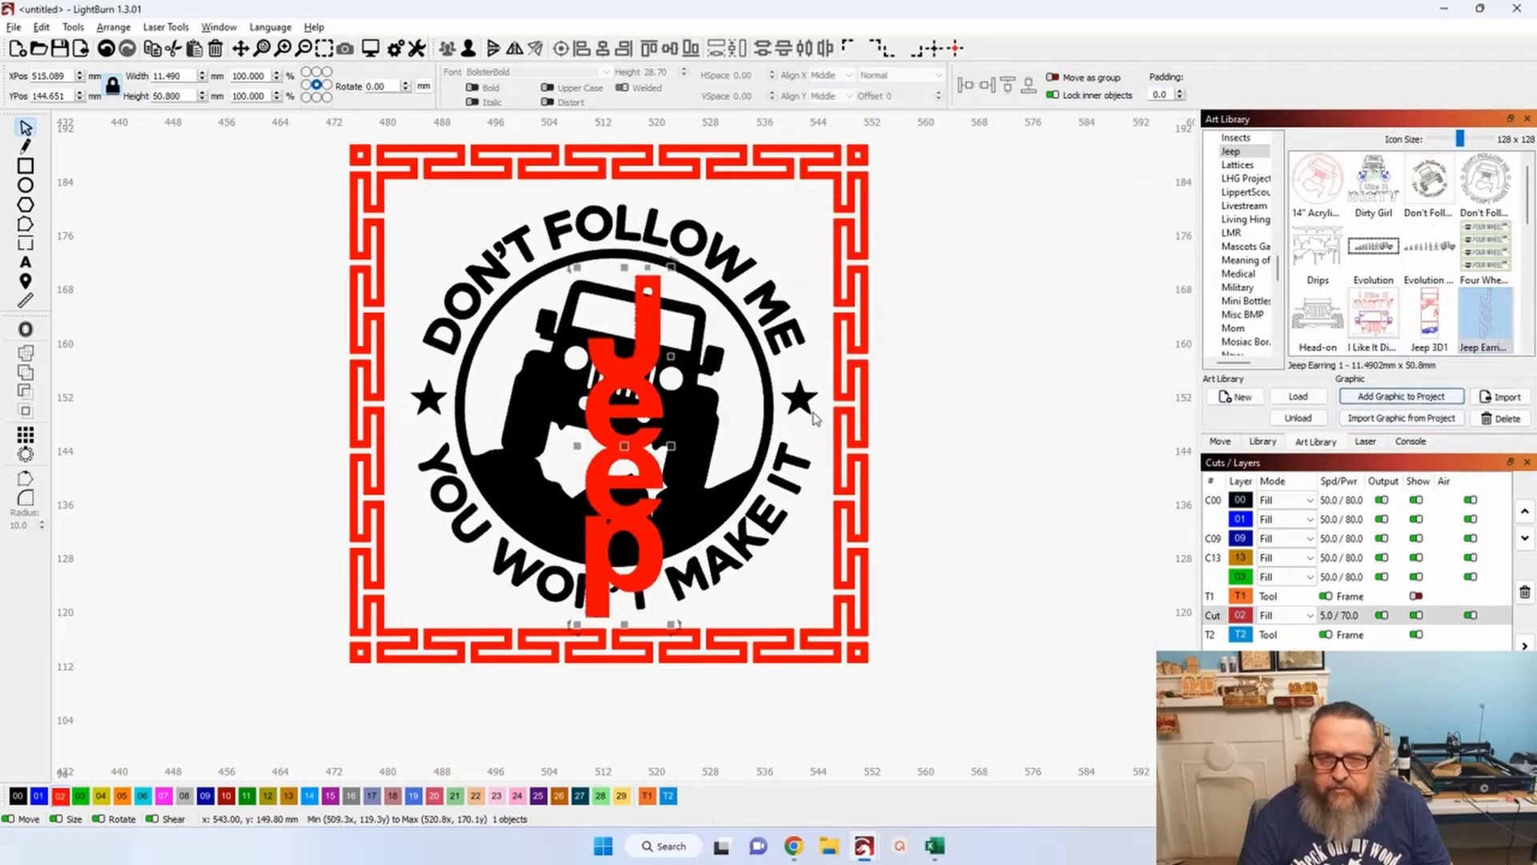
{"action": "left_click_drag", "start_coordinate": [625, 442], "coordinate": [966, 415]}
Delete the round Don't Follow Me graphic from inside the border and select the vertical Jeep lettering.
{"action": "left_click", "coordinate": [635, 385]}
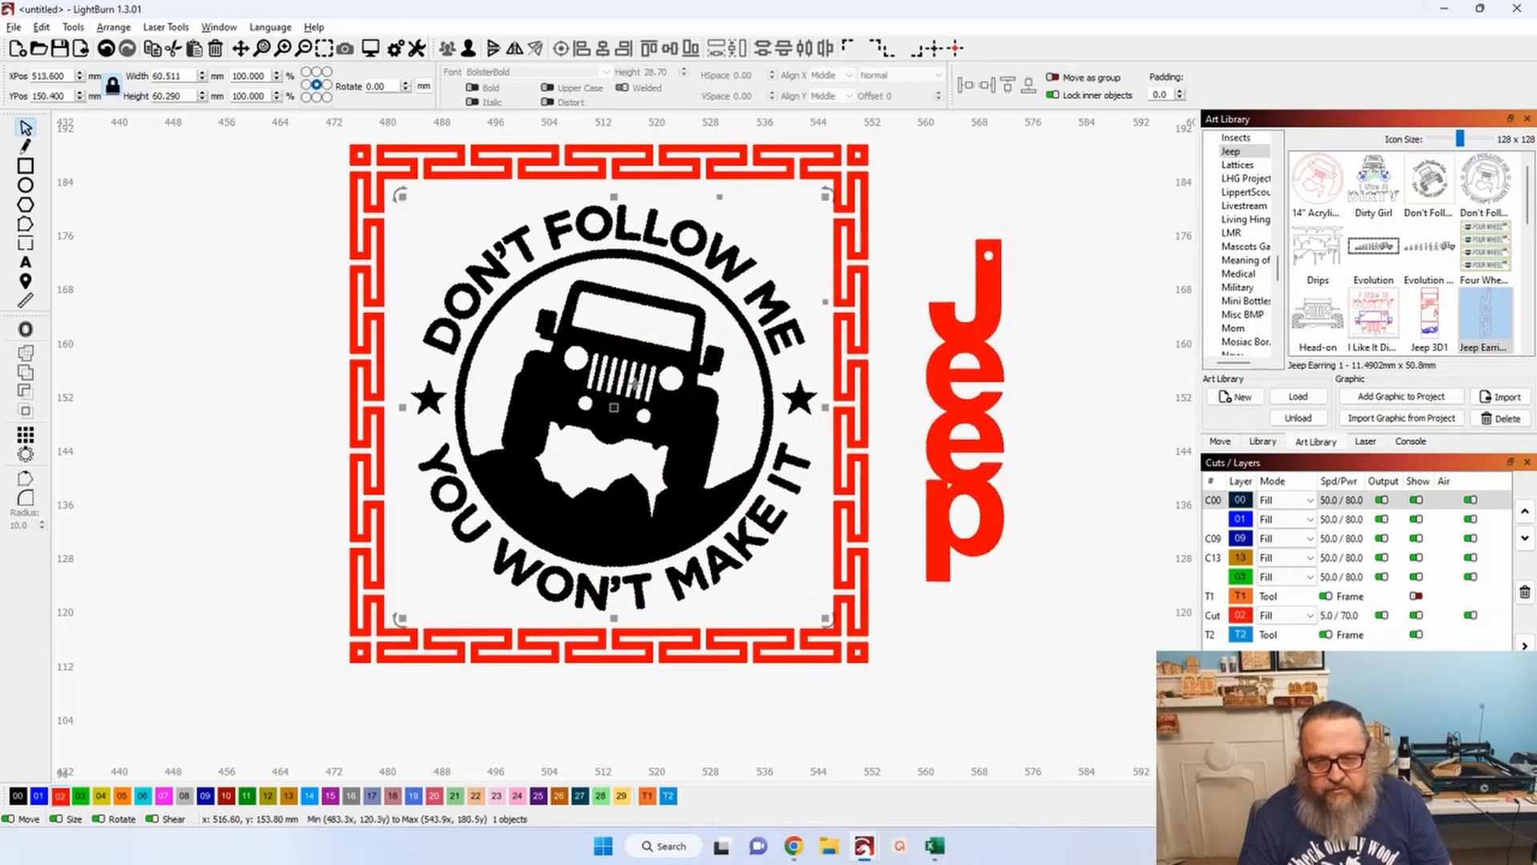
{"action": "key", "text": "Delete"}
{"action": "left_click", "coordinate": [949, 392]}
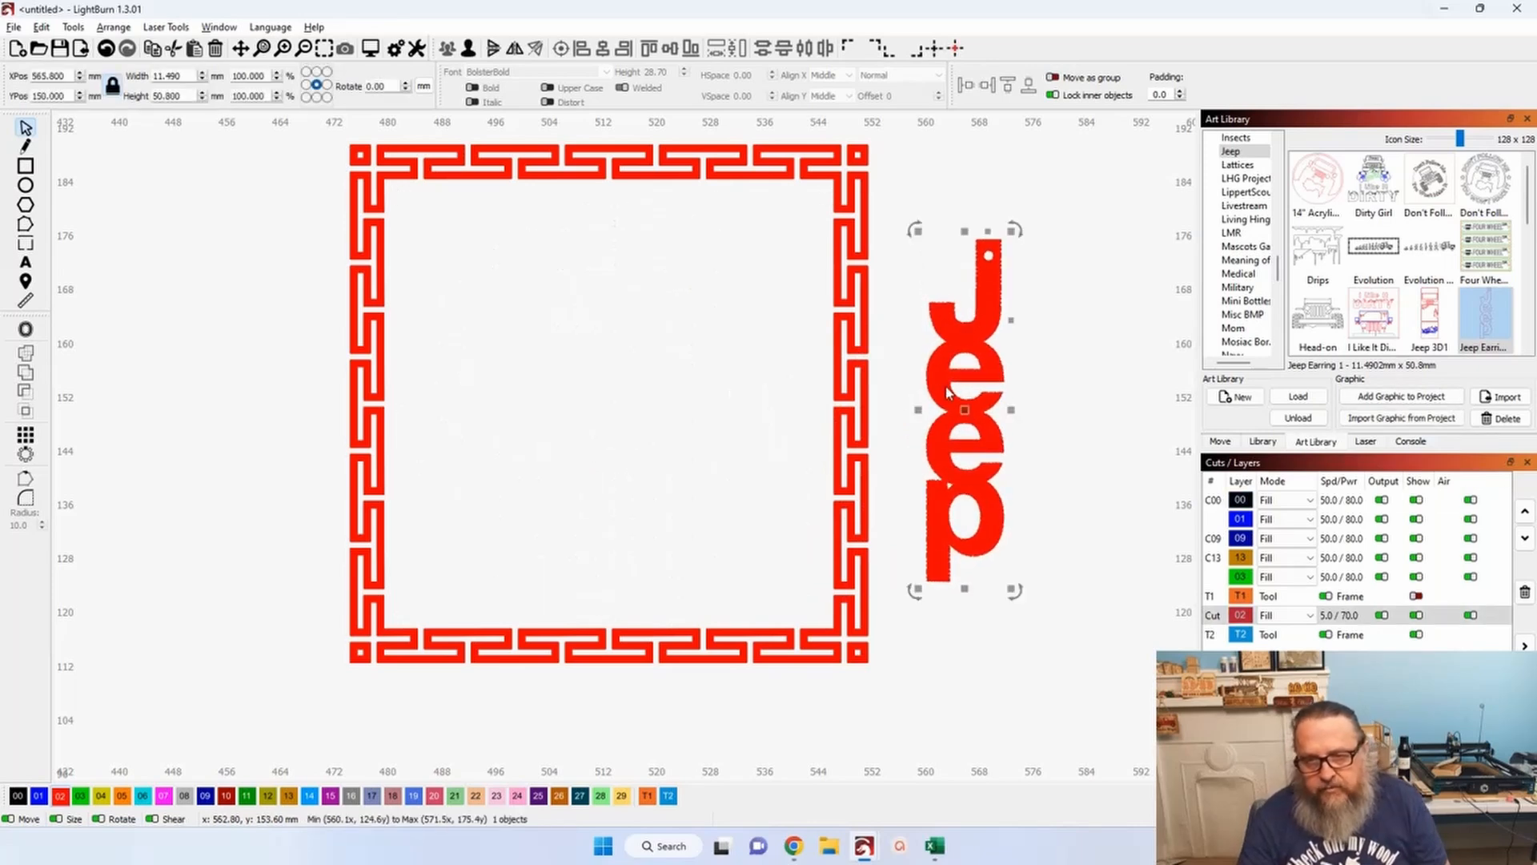
Try placing the vertical Jeep lettering by hand in the middle of the red border.
{"action": "left_click_drag", "start_coordinate": [965, 409], "coordinate": [612, 407]}
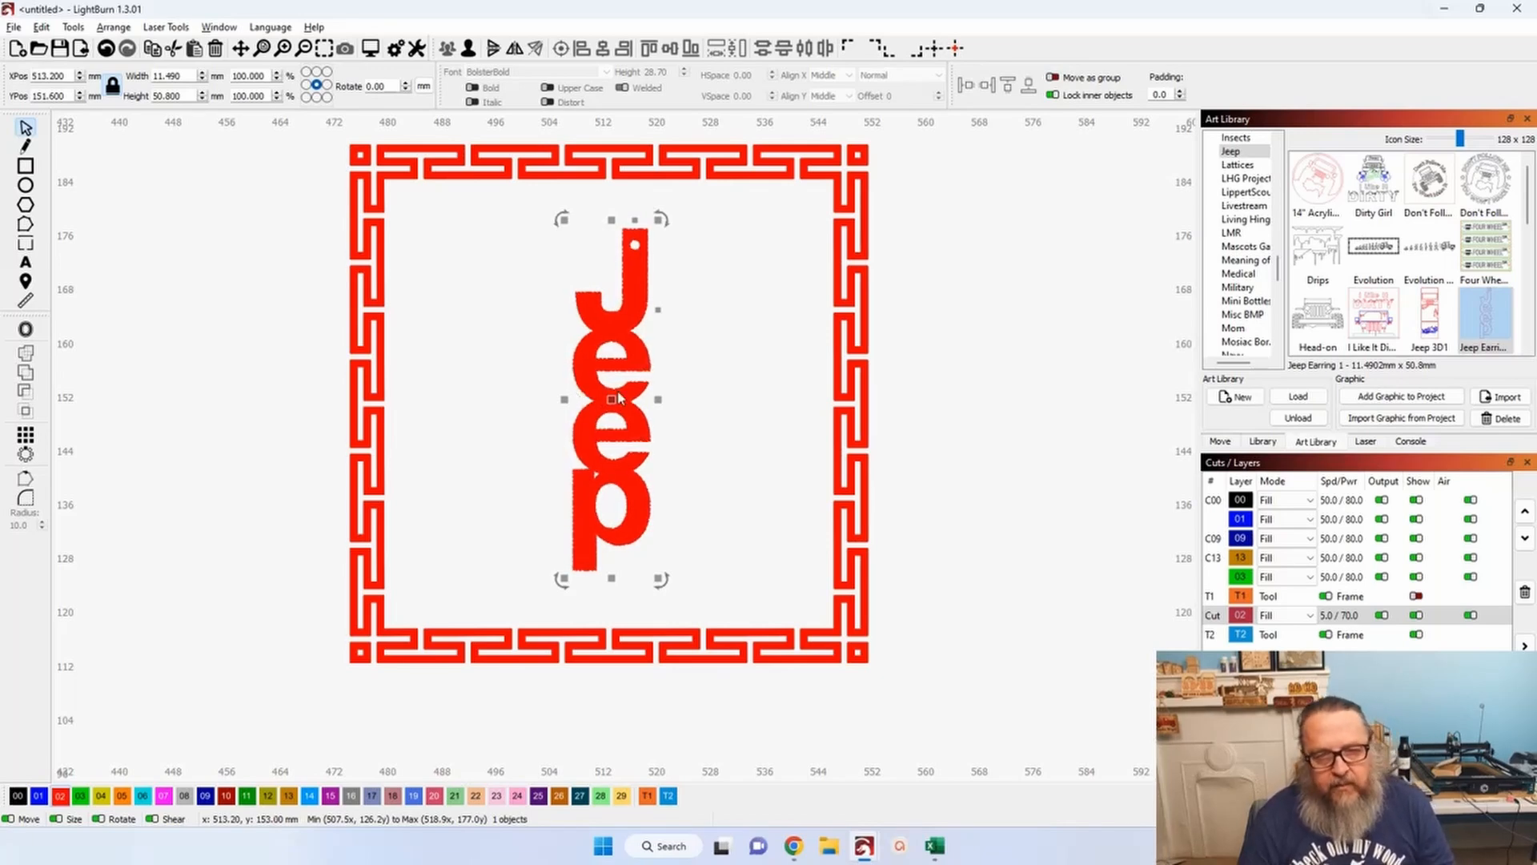
{"action": "scroll", "coordinate": [647, 424], "scroll_direction": "down", "scroll_amount": 2}
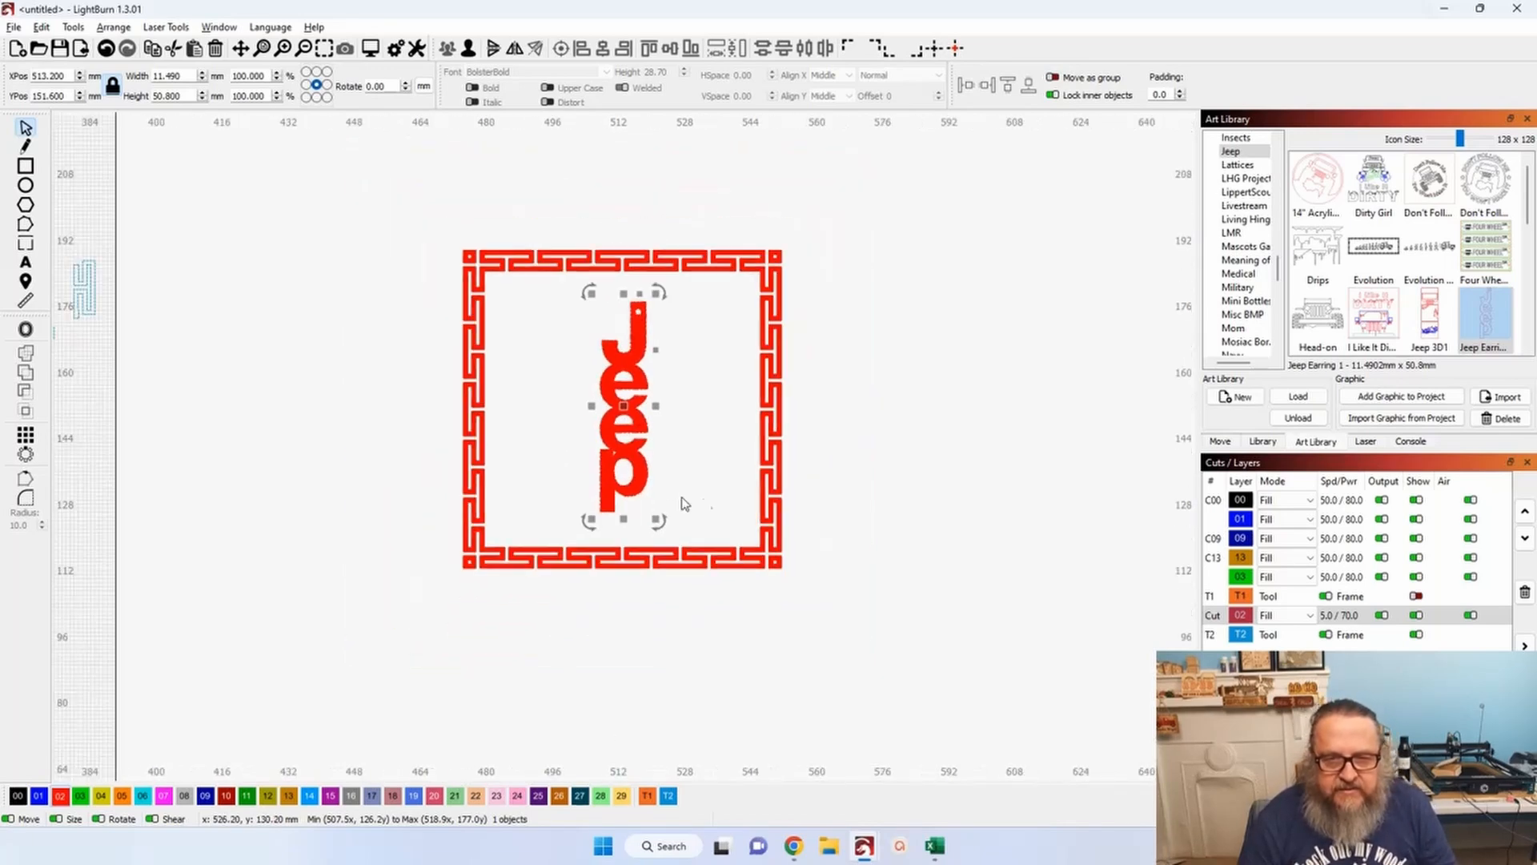
{"action": "left_click", "coordinate": [540, 343]}
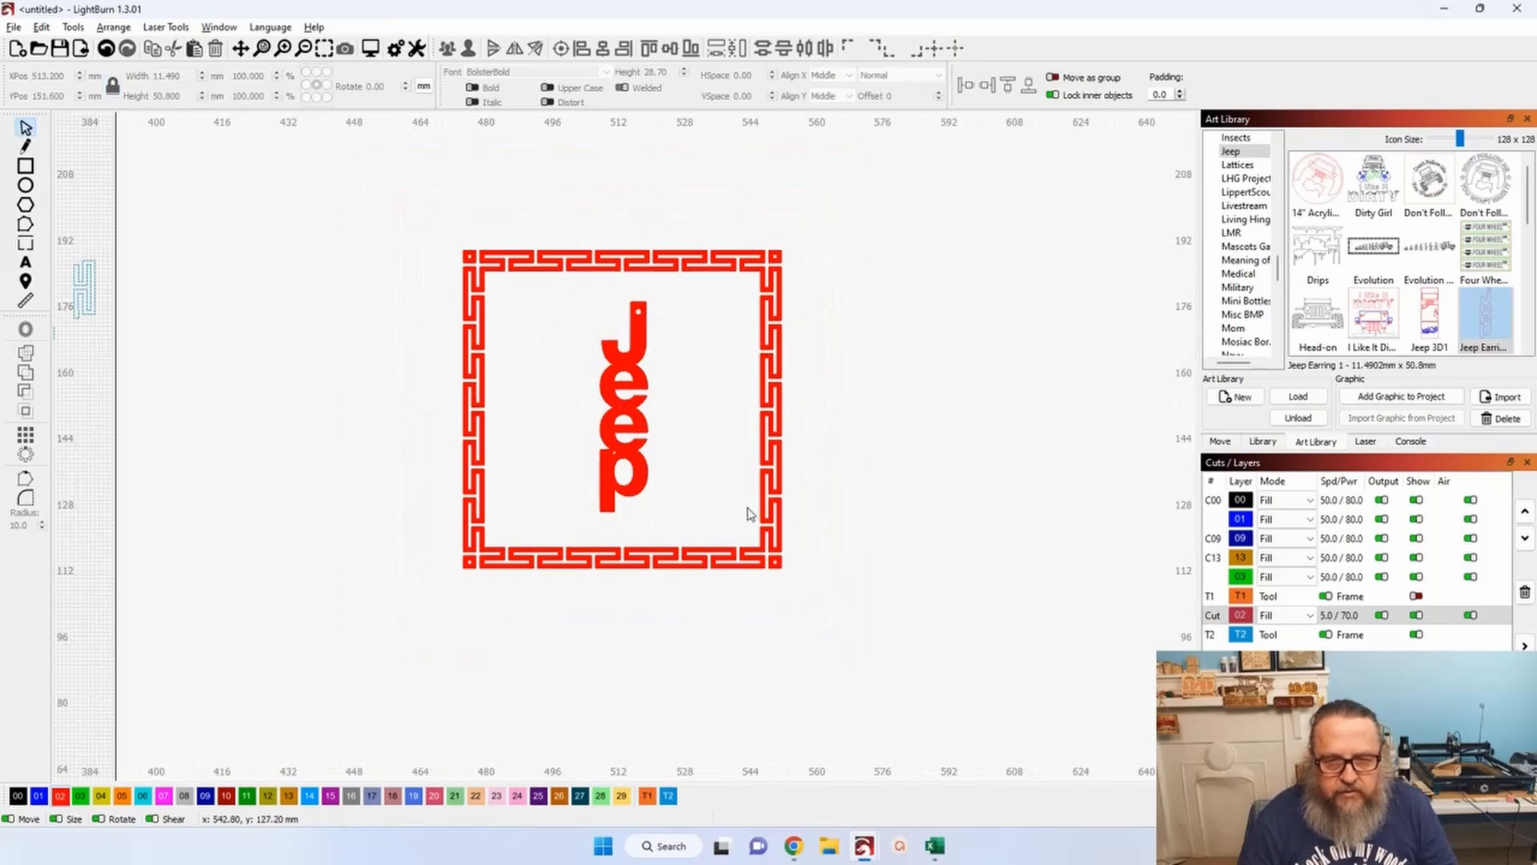
{"action": "left_click", "coordinate": [623, 407]}
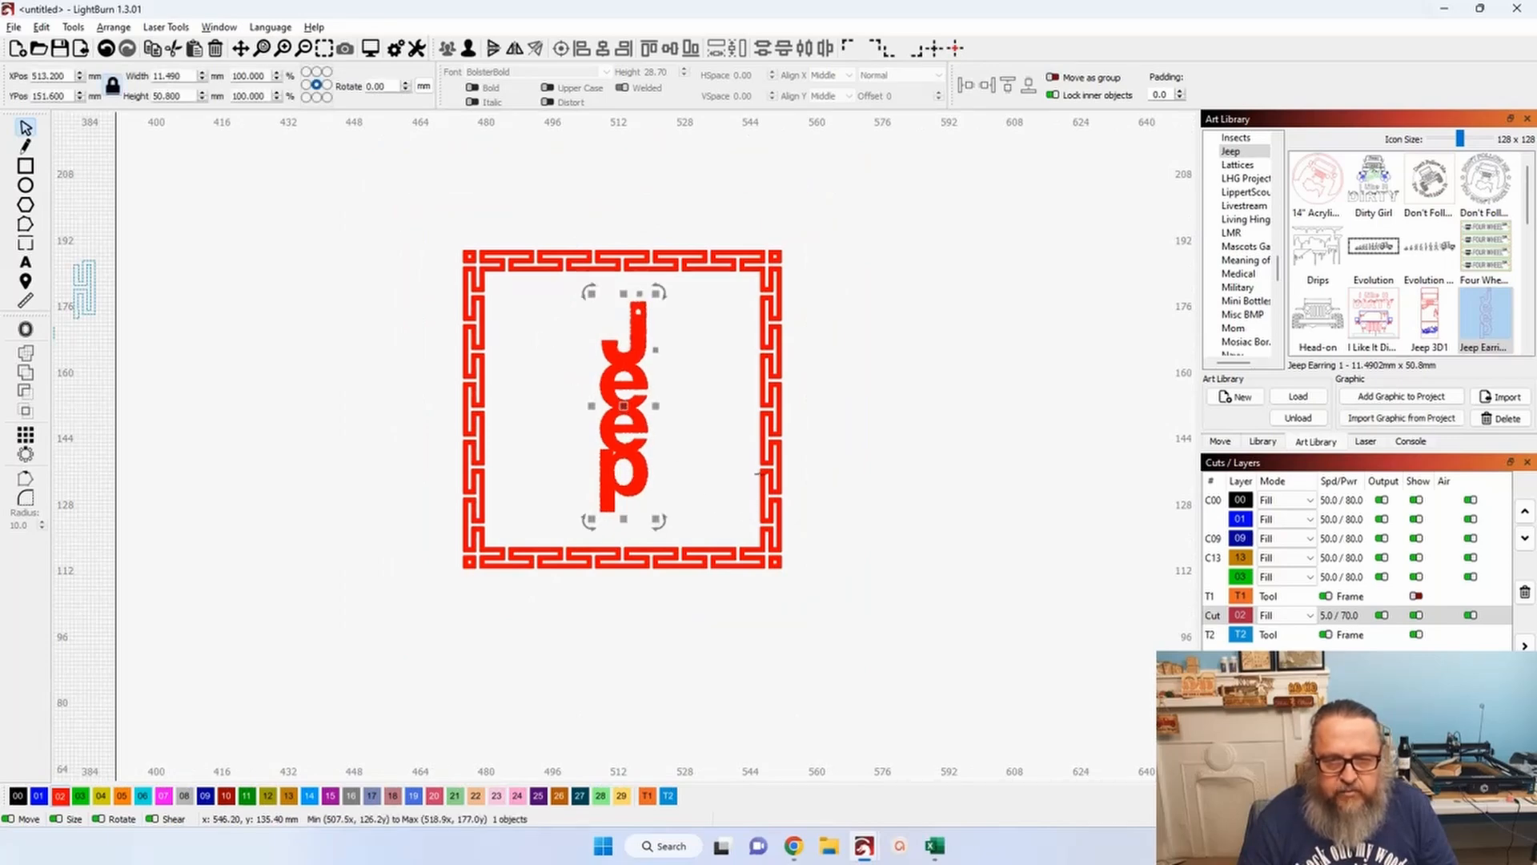
{"action": "left_click", "coordinate": [758, 472]}
{"action": "left_click", "coordinate": [734, 460]}
{"action": "left_click", "coordinate": [624, 408]}
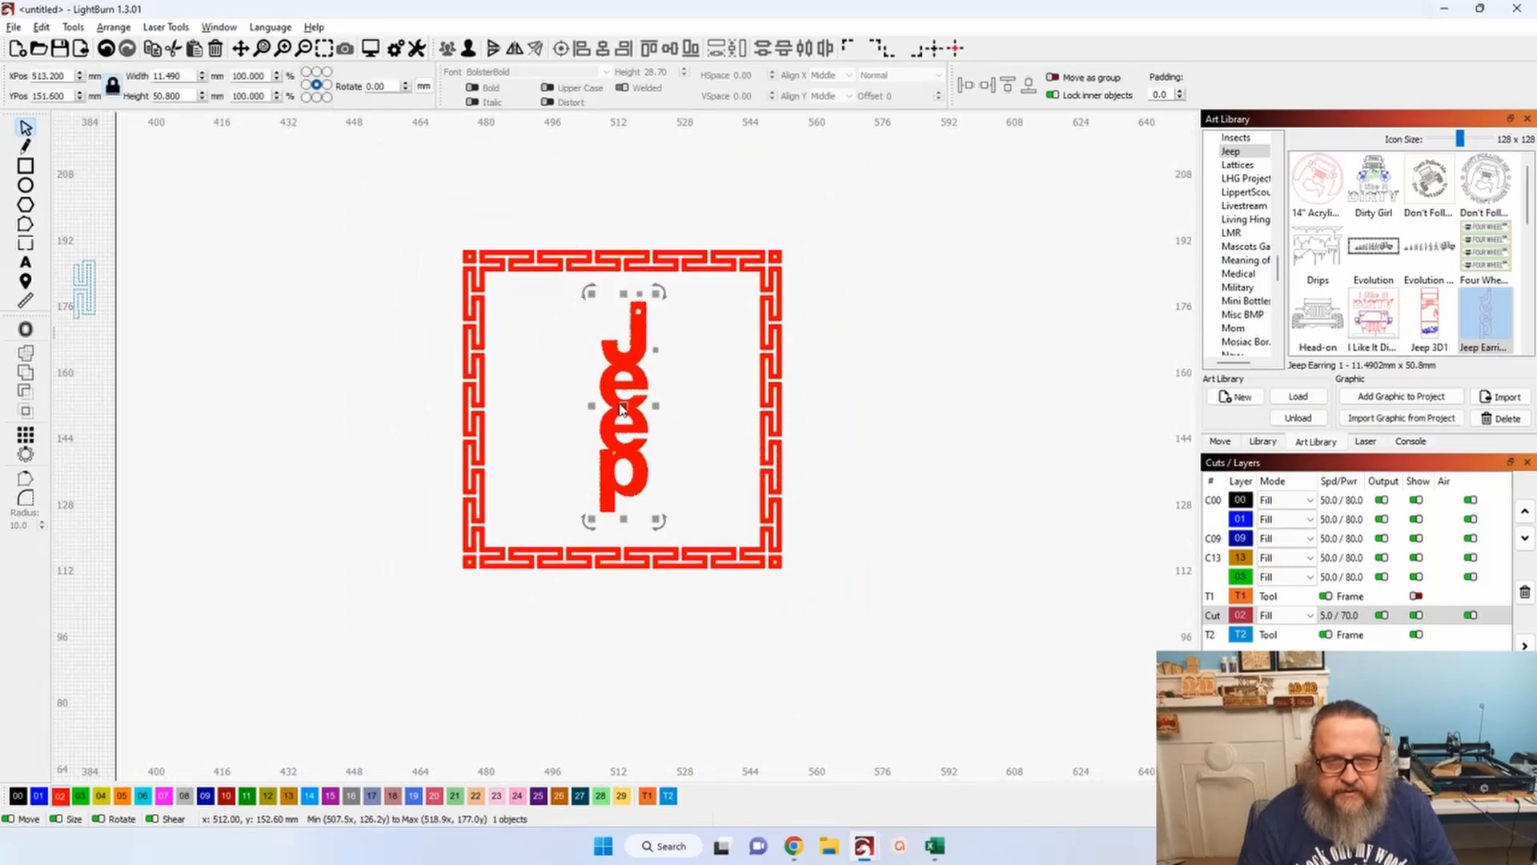
Move the Jeep lettering out of the red border, group the border pieces, and align the lettering's centre with the border's.
{"action": "left_click_drag", "start_coordinate": [621, 404], "coordinate": [939, 423]}
{"action": "left_click_drag", "start_coordinate": [402, 203], "coordinate": [827, 593]}
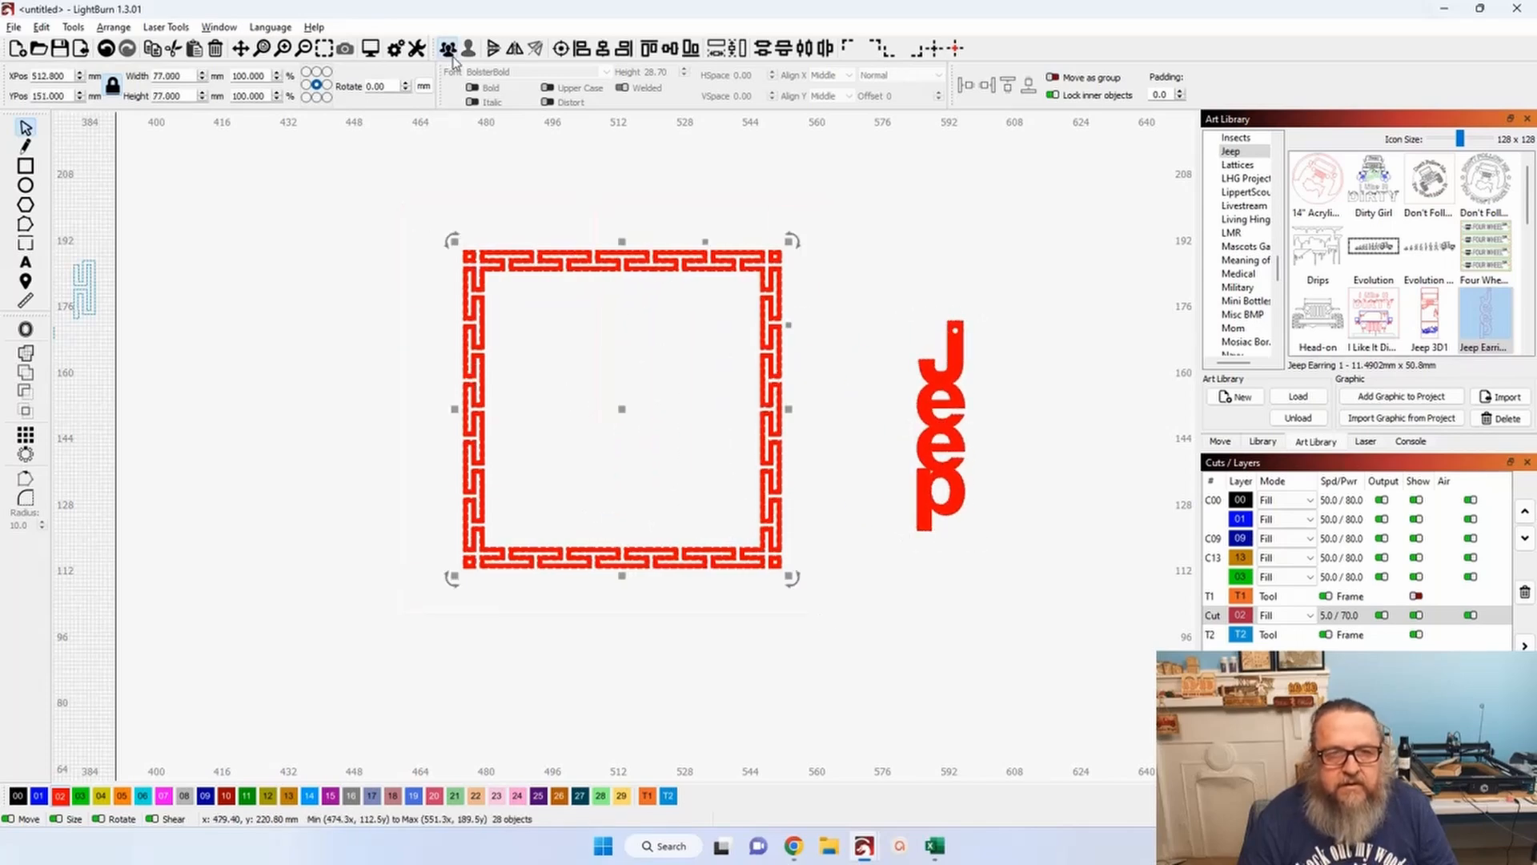
{"action": "left_click", "coordinate": [940, 417]}
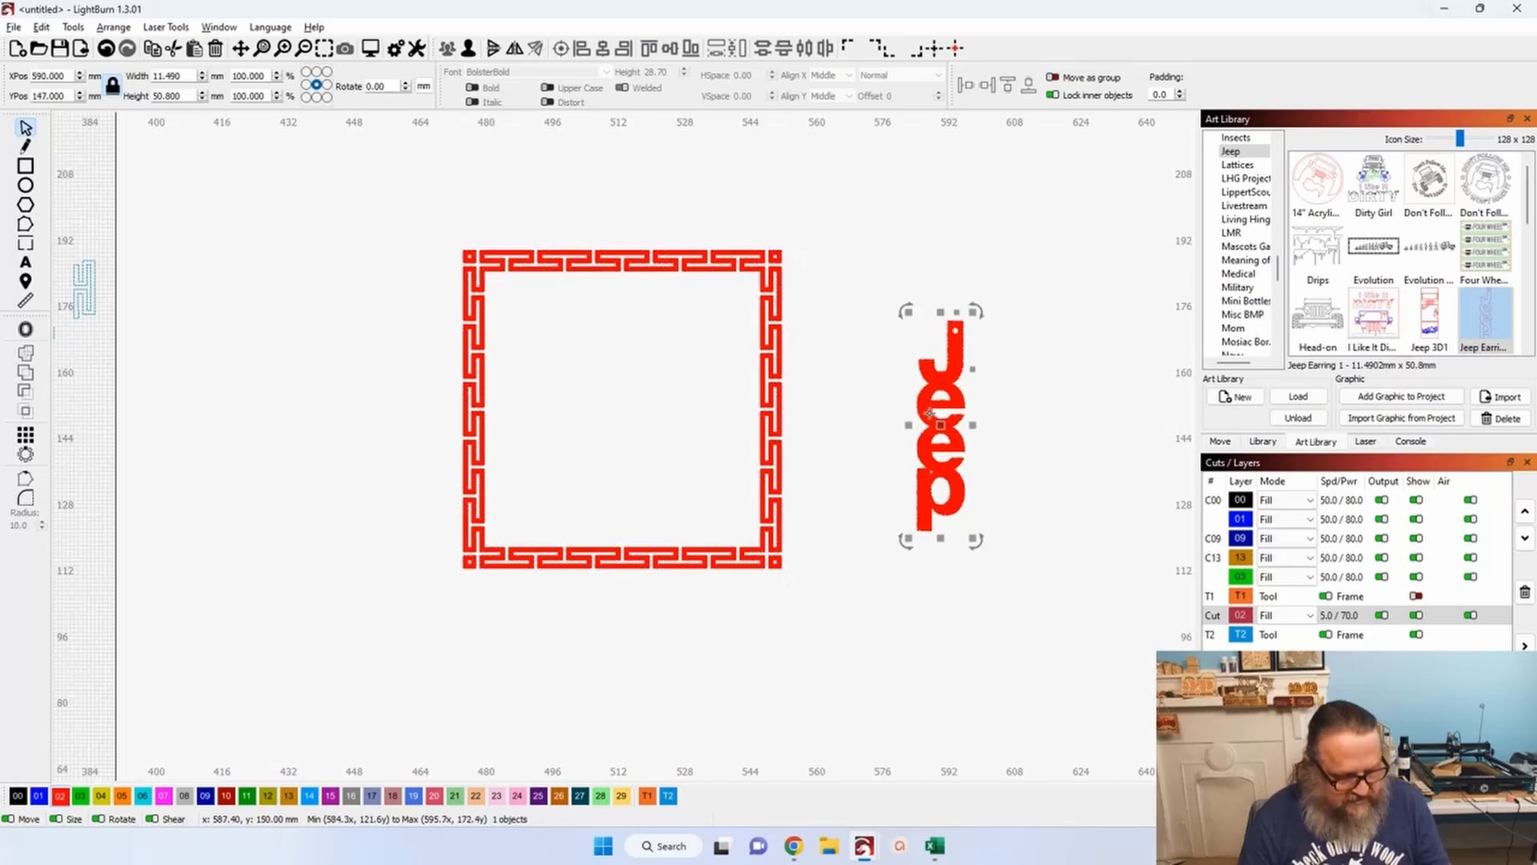
{"action": "left_click", "coordinate": [778, 405], "text": "shift"}
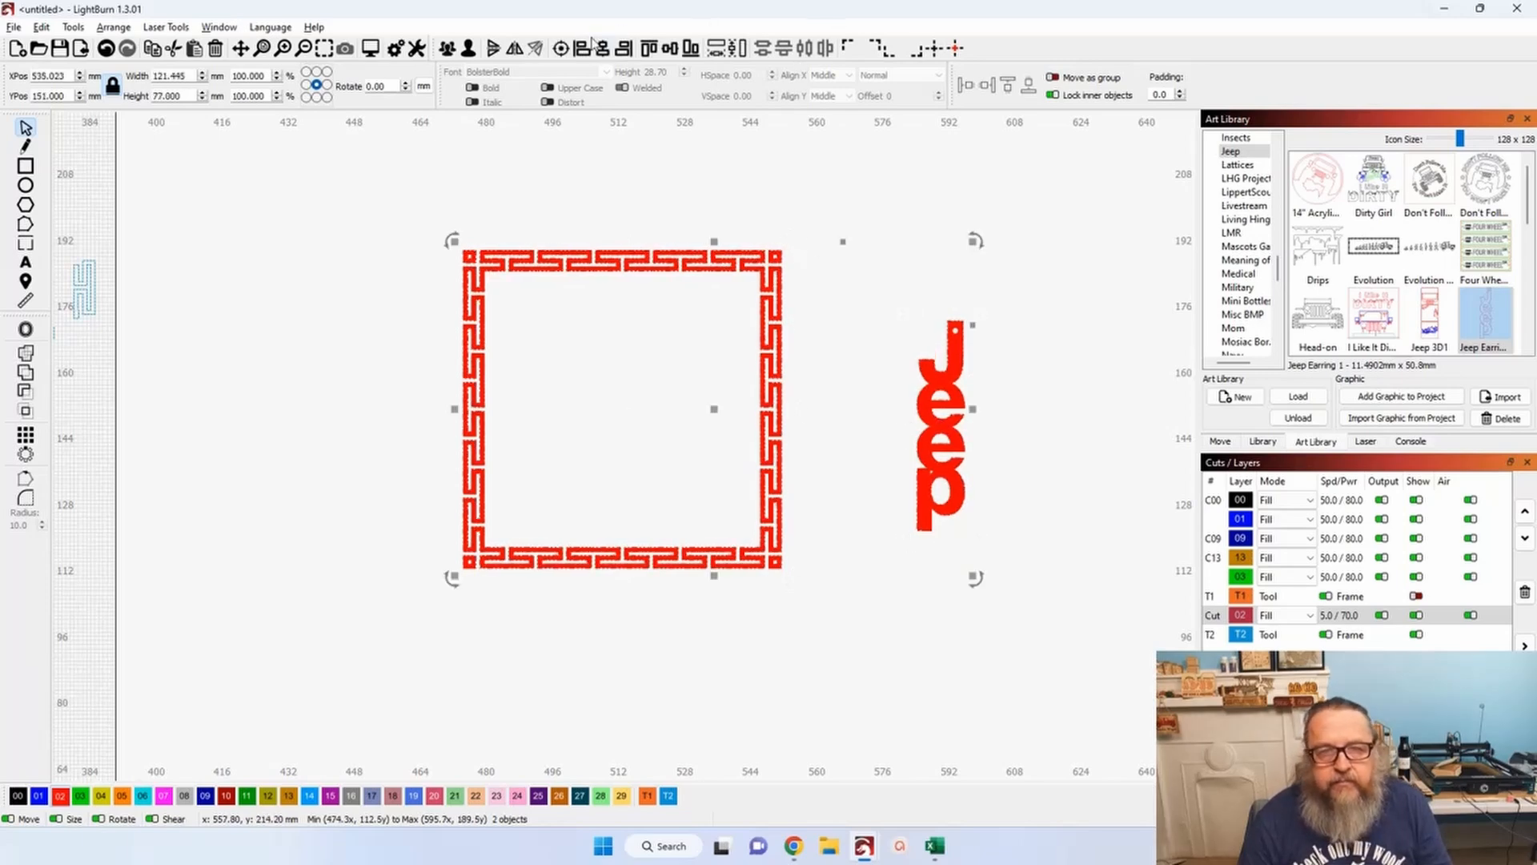
{"action": "left_click", "coordinate": [561, 49]}
{"action": "left_click", "coordinate": [915, 233]}
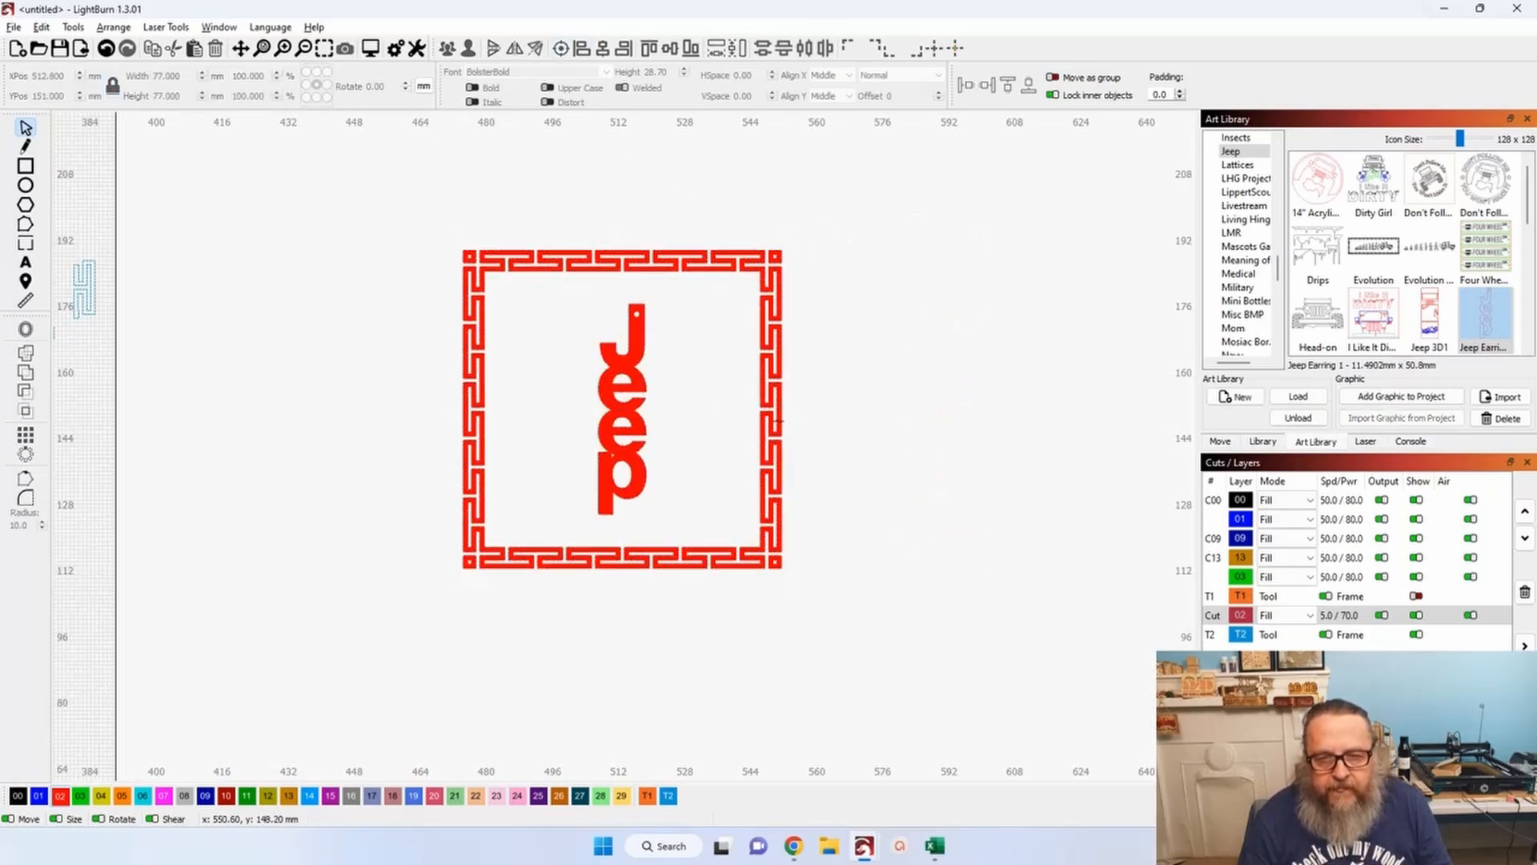
Scale the red border to about 35.5 mm wide and 65.75 mm high, and move it just to the right of the Jeep lettering.
{"action": "left_click", "coordinate": [773, 423]}
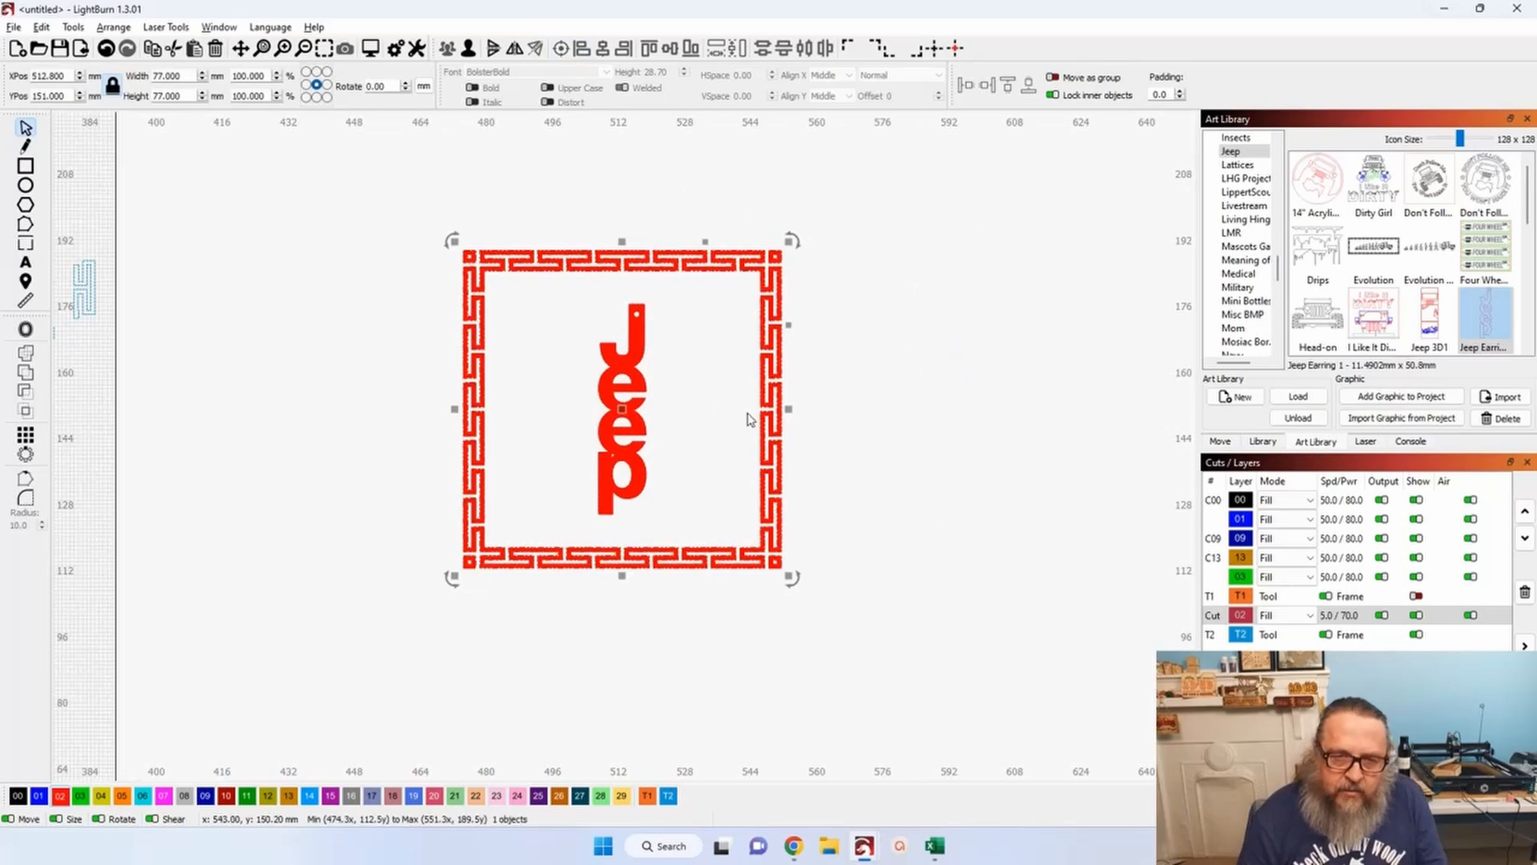
{"action": "left_click_drag", "start_coordinate": [791, 576], "coordinate": [724, 554]}
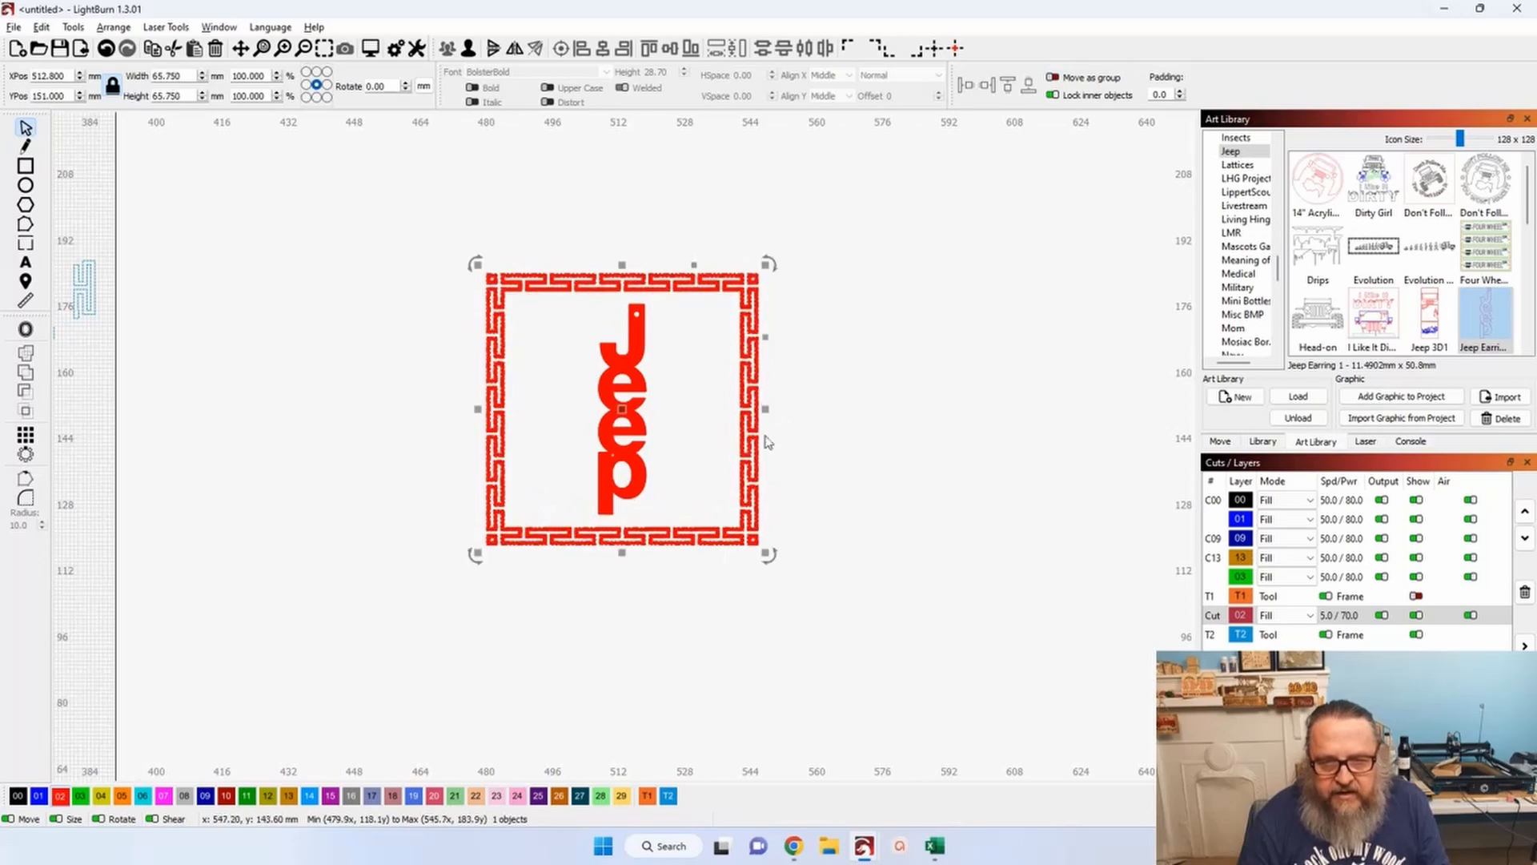
{"action": "left_click_drag", "start_coordinate": [763, 408], "coordinate": [703, 407]}
{"action": "scroll", "coordinate": [688, 336], "scroll_direction": "up", "scroll_amount": 5}
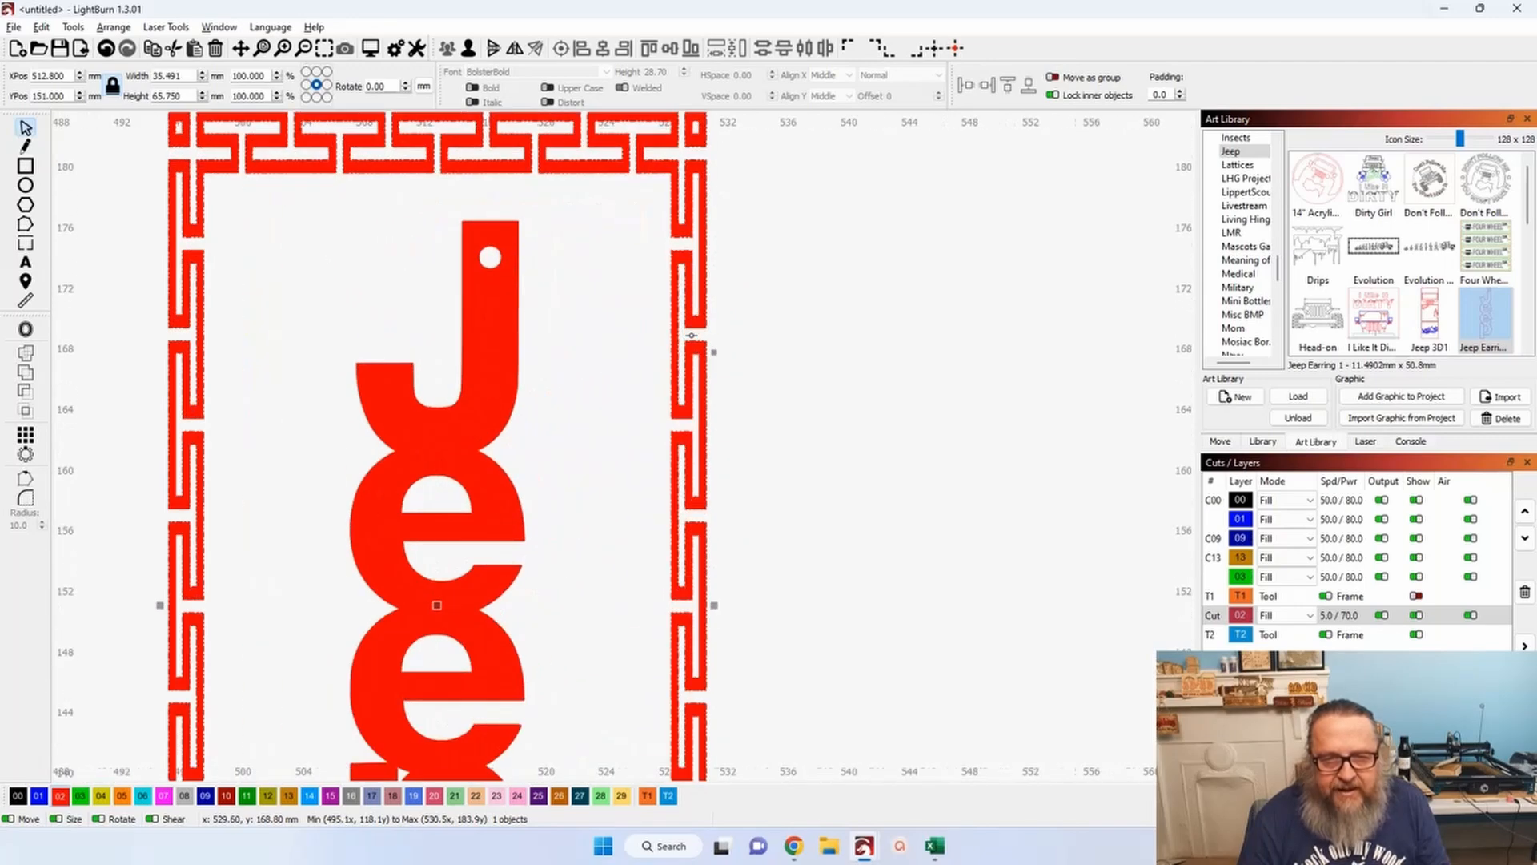
{"action": "left_click_drag", "start_coordinate": [659, 303], "coordinate": [622, 428]}
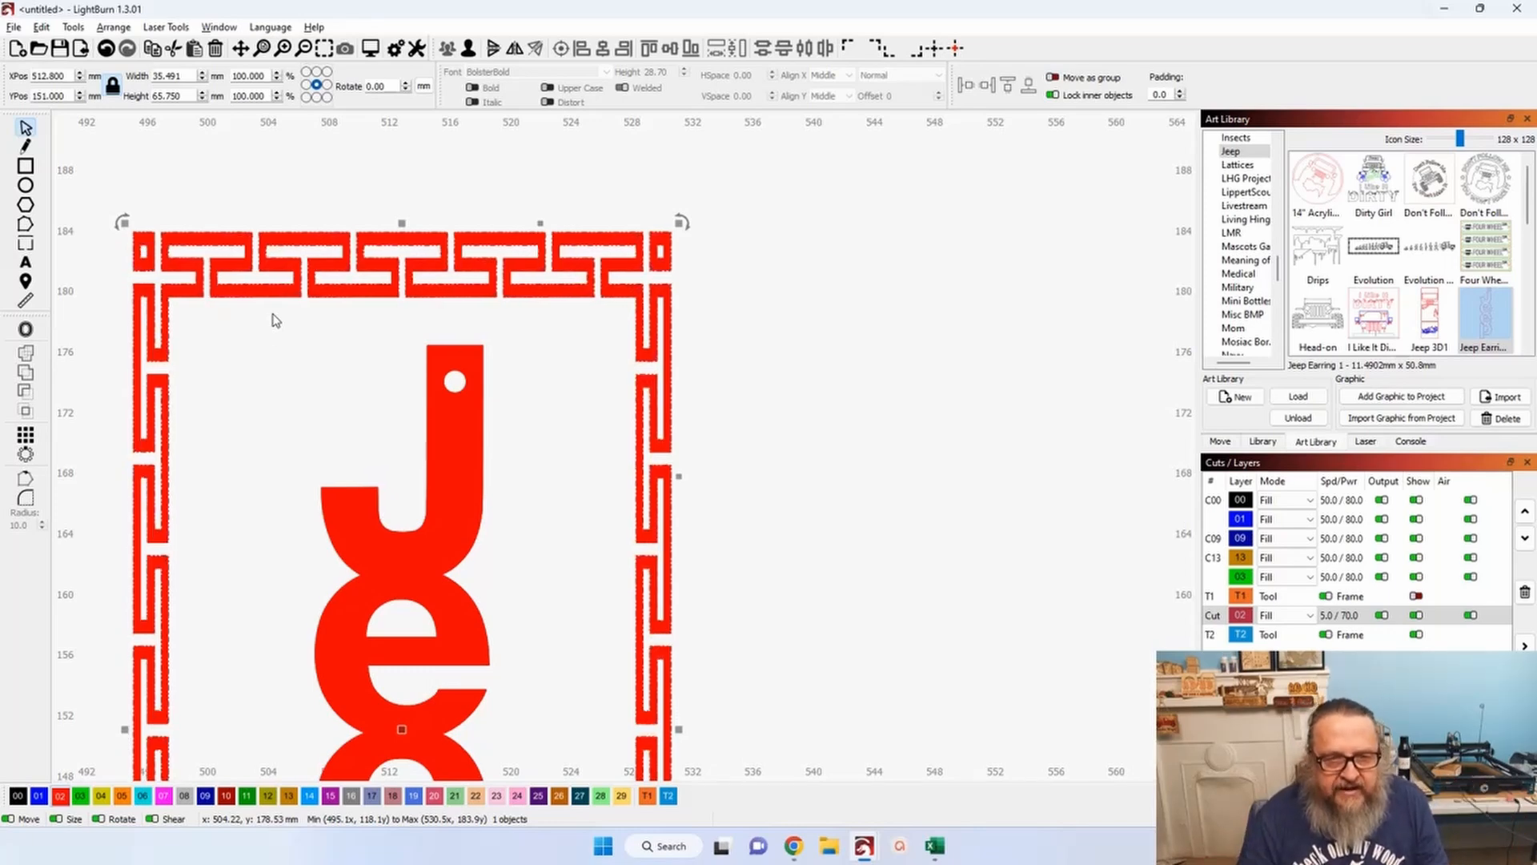
{"action": "scroll", "coordinate": [409, 369], "scroll_direction": "down", "scroll_amount": 2}
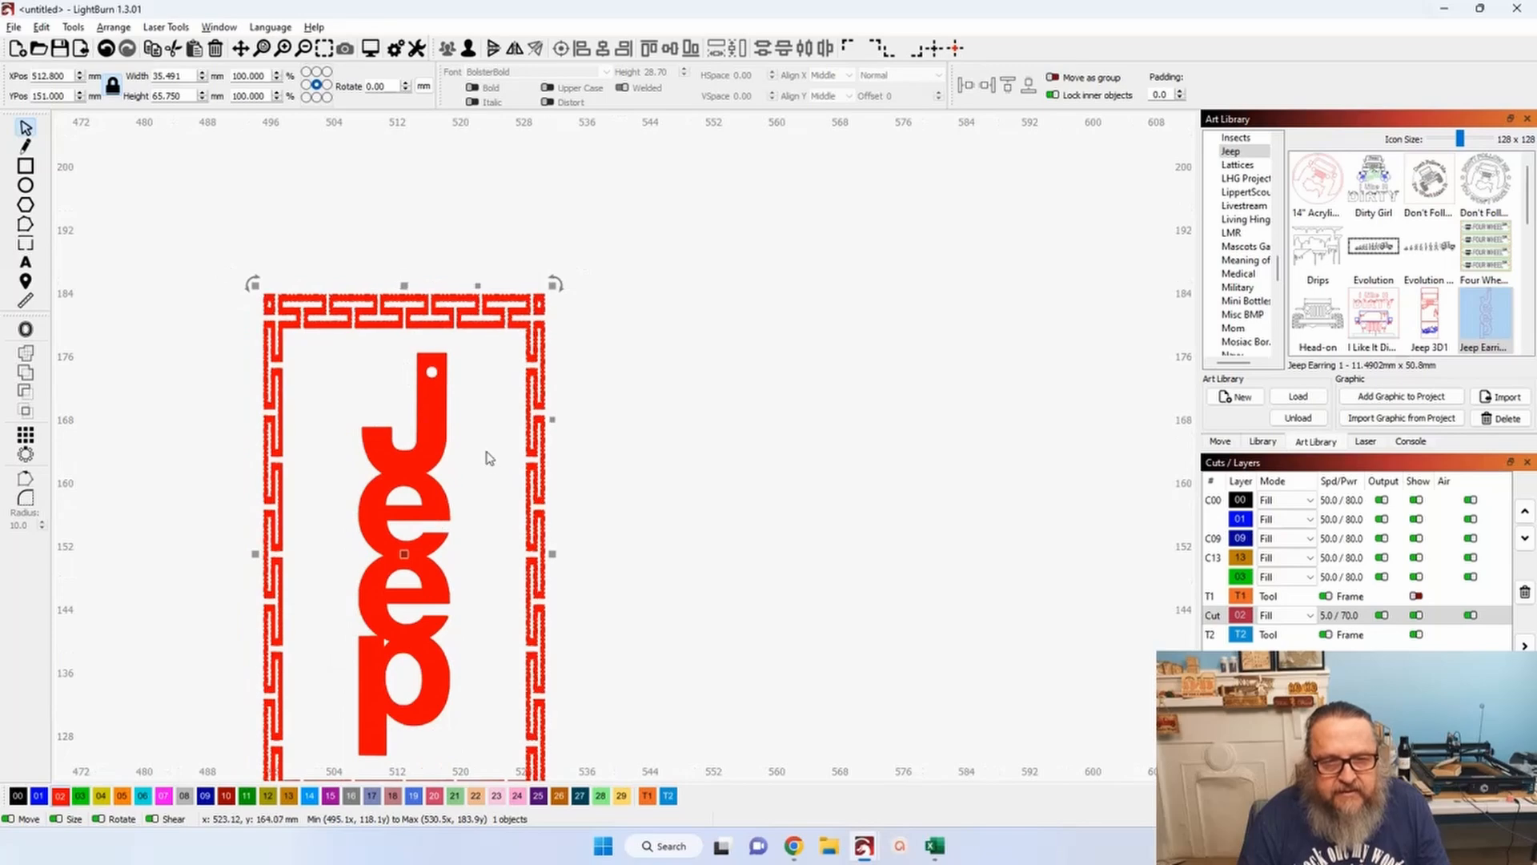
{"action": "scroll", "coordinate": [519, 398], "scroll_direction": "down", "scroll_amount": 1}
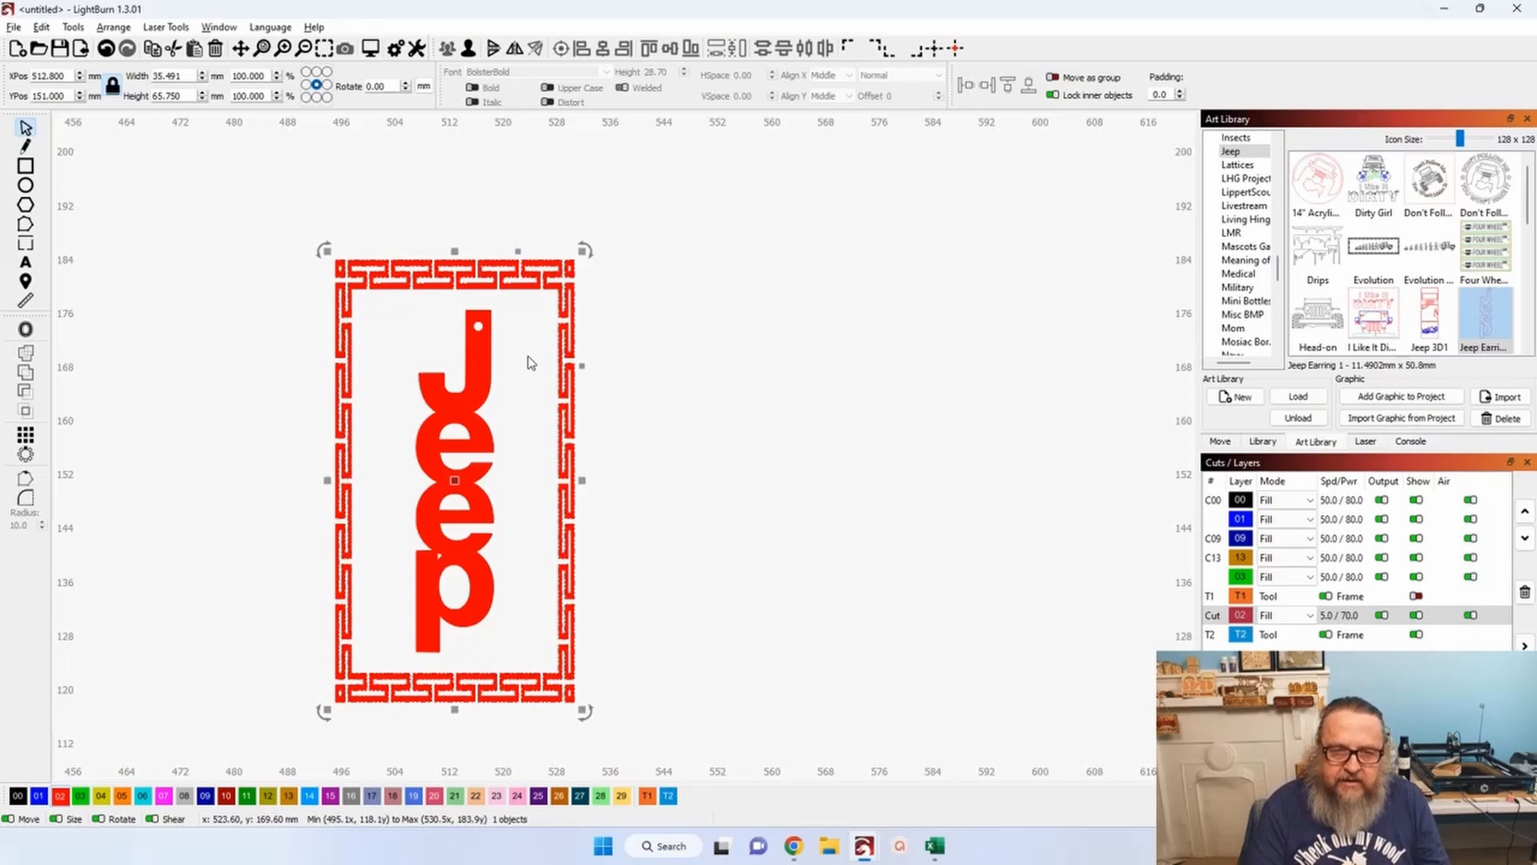
{"action": "scroll", "coordinate": [528, 362], "scroll_direction": "down", "scroll_amount": 2}
{"action": "left_click_drag", "start_coordinate": [475, 449], "coordinate": [679, 453]}
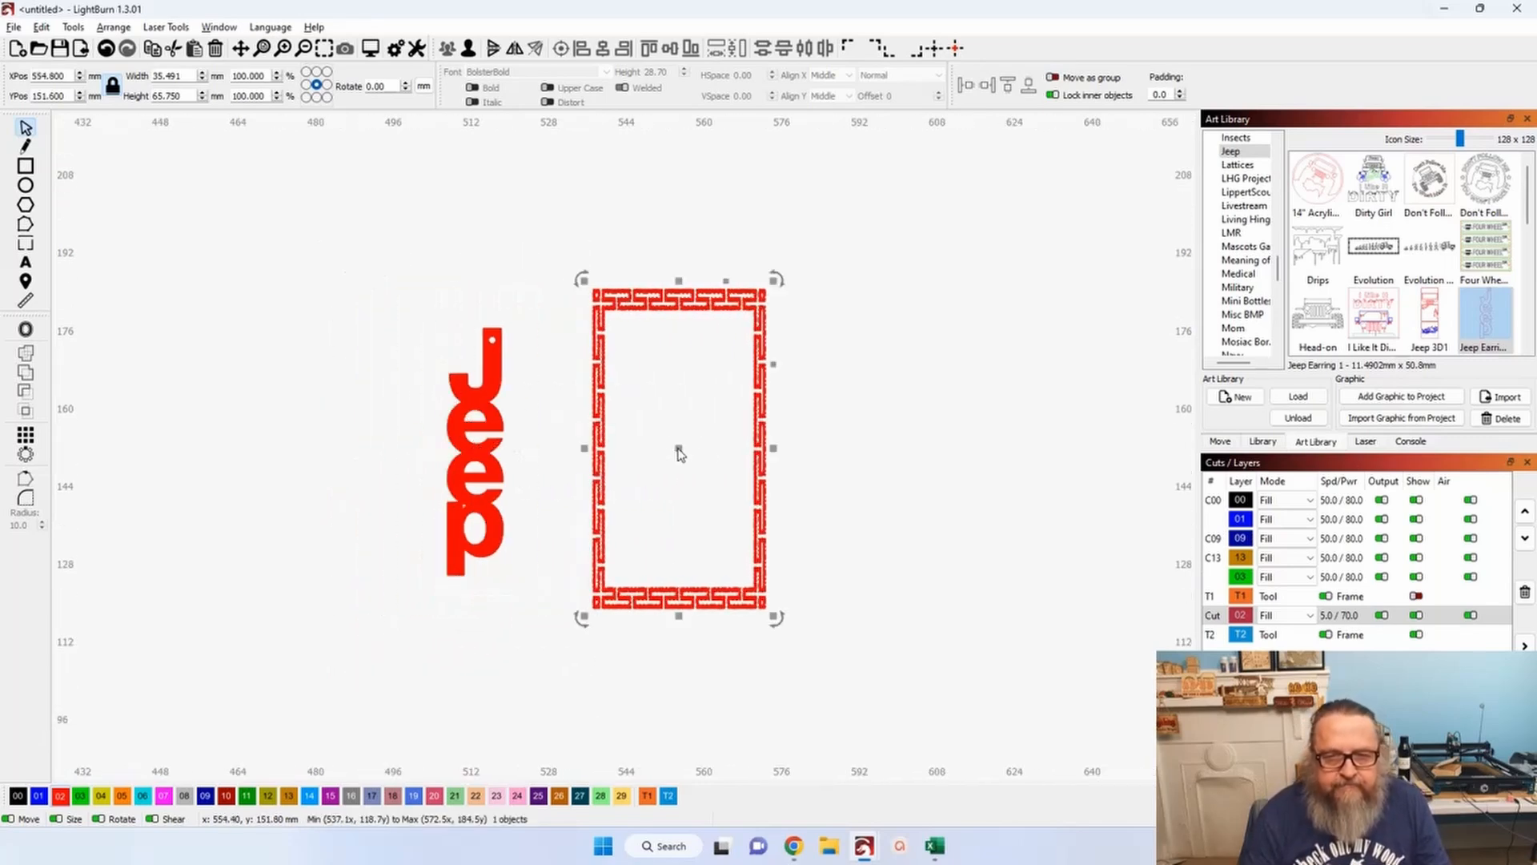
Switch to Chrome to examine the Greek and Roman border pattern images, and return to LightBurn.
{"action": "scroll", "coordinate": [550, 405], "scroll_direction": "down", "scroll_amount": 8}
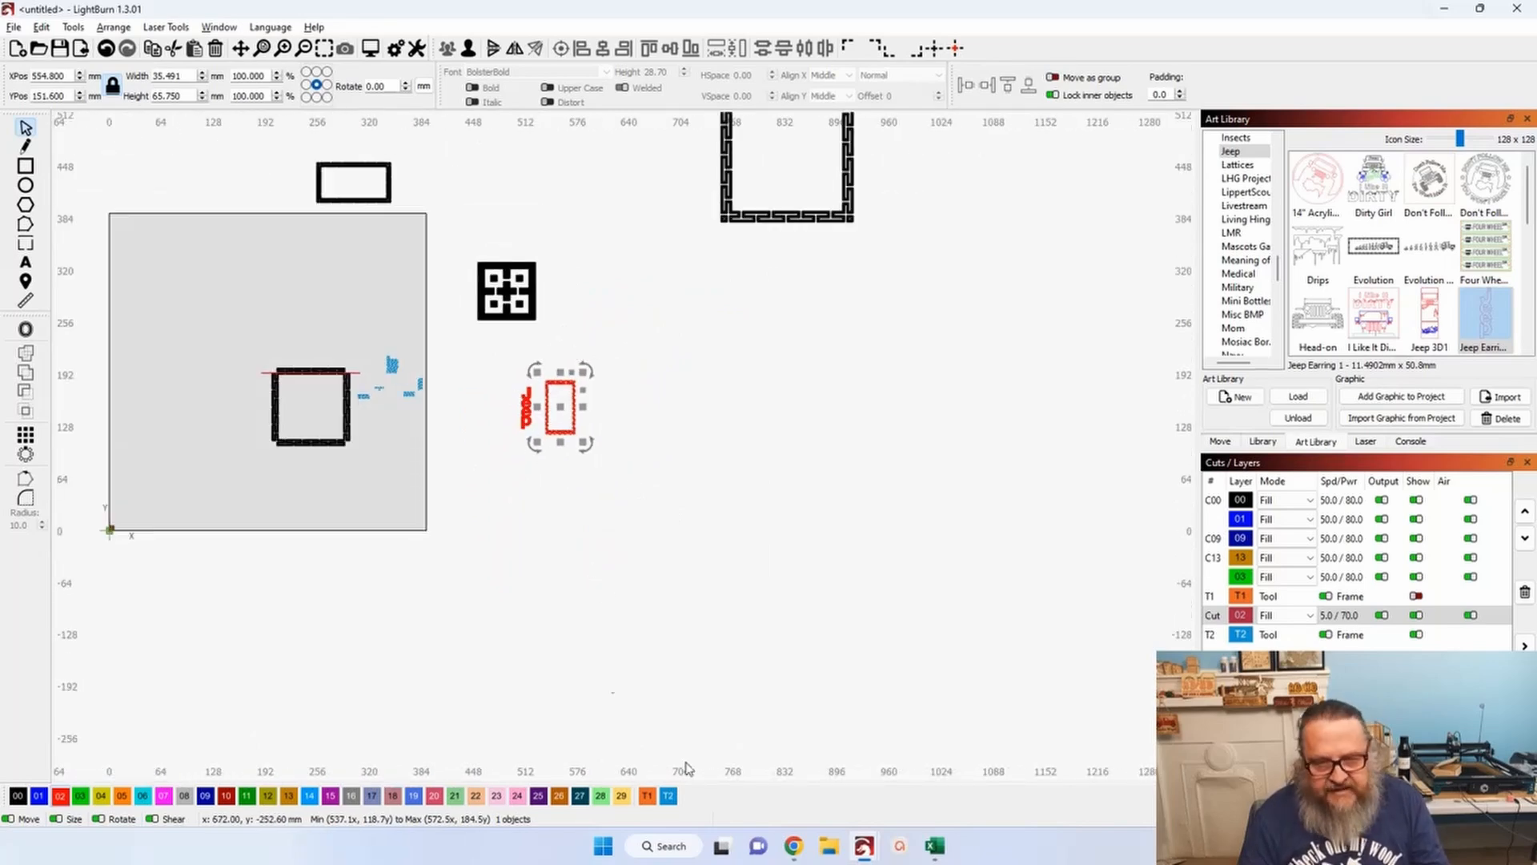
{"action": "mouse_move", "coordinate": [865, 851]}
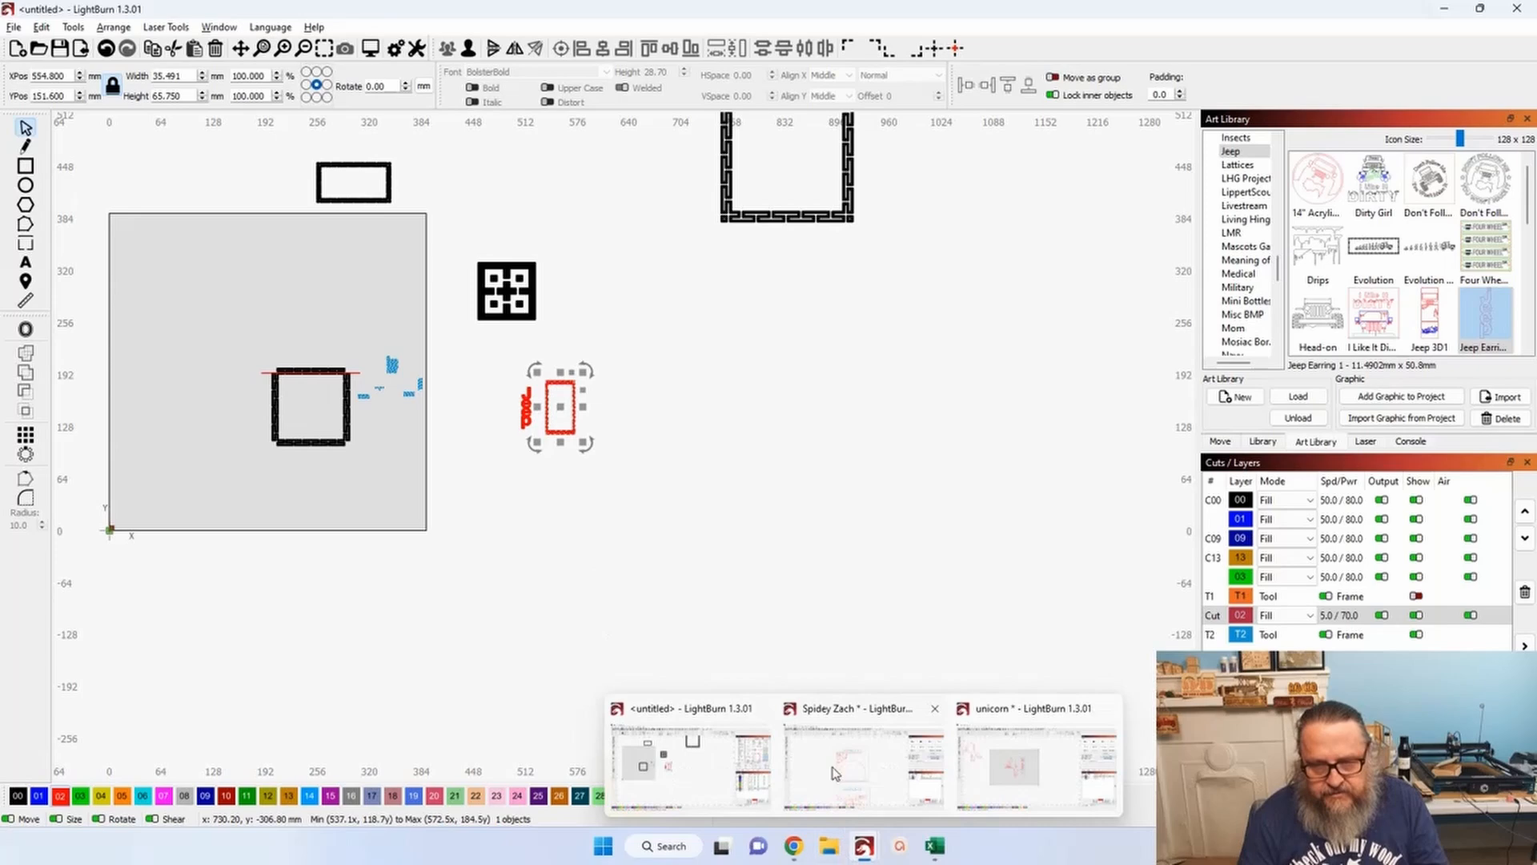
{"action": "mouse_move", "coordinate": [793, 846]}
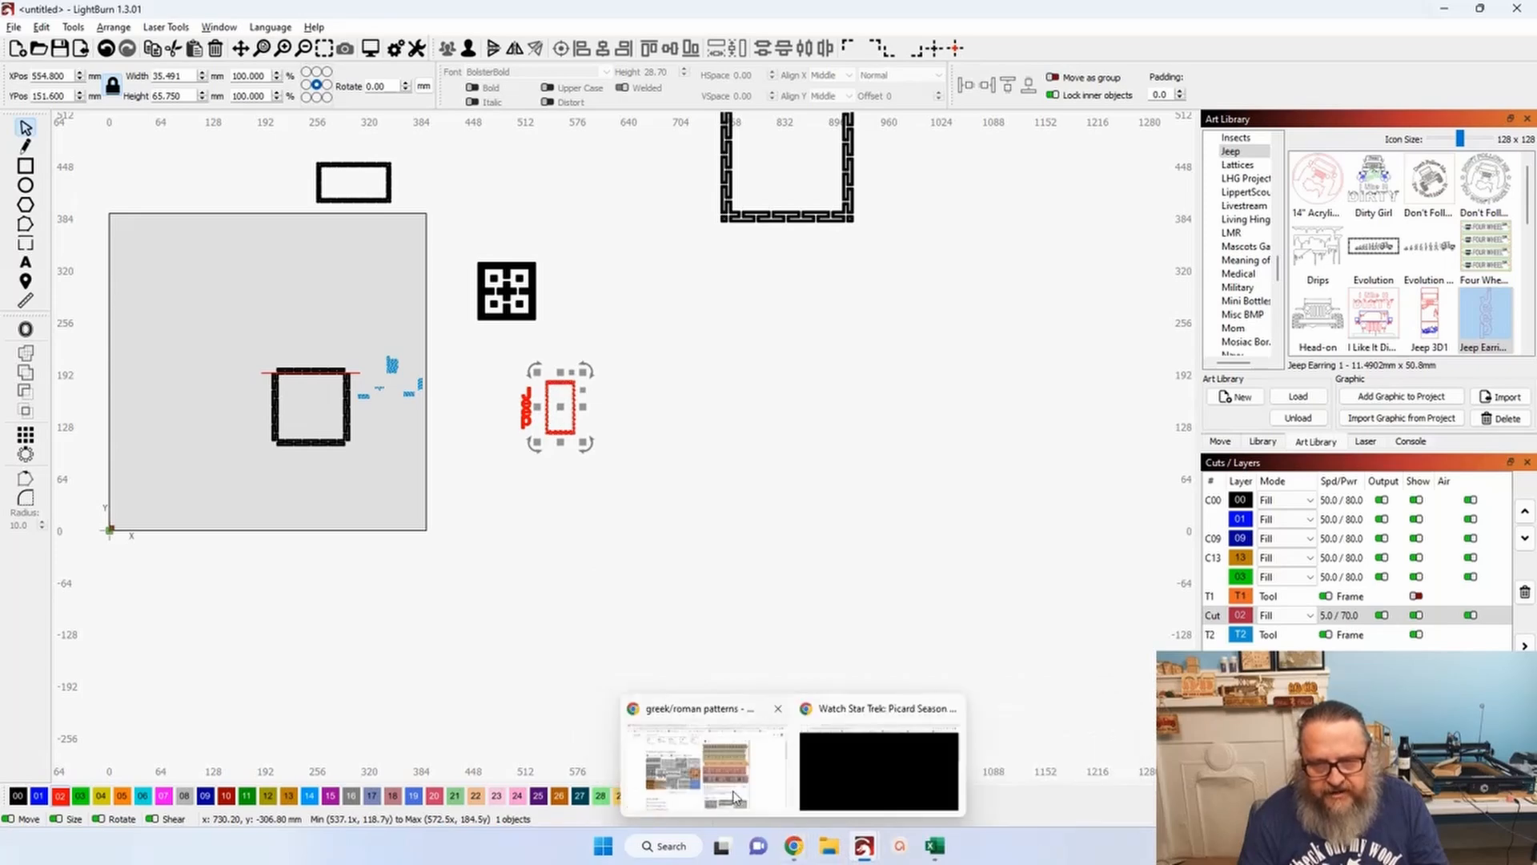
{"action": "left_click", "coordinate": [737, 801]}
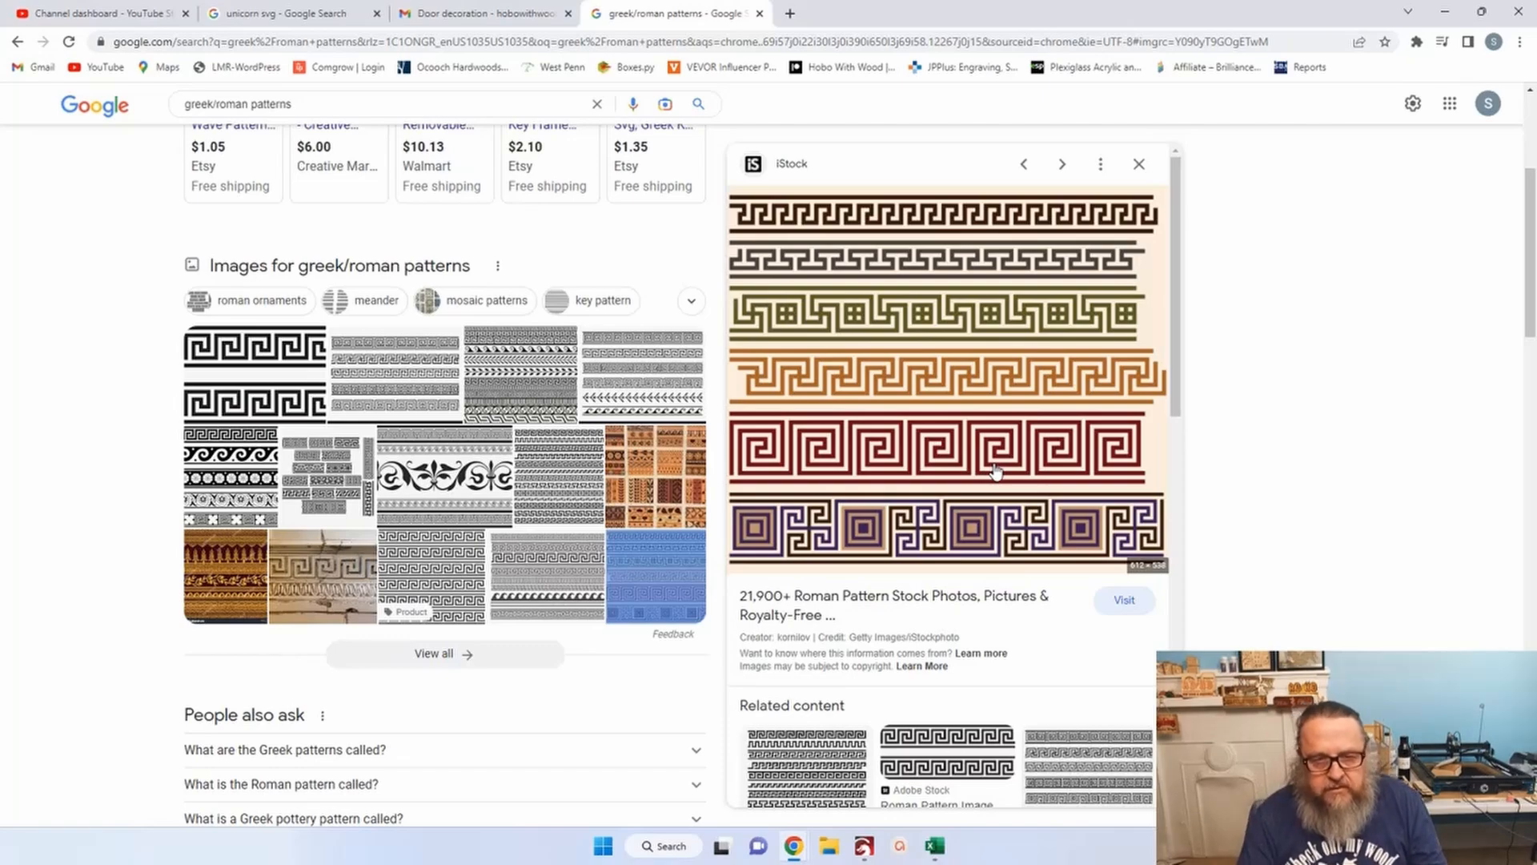
{"action": "key", "text": "alt+Tab"}
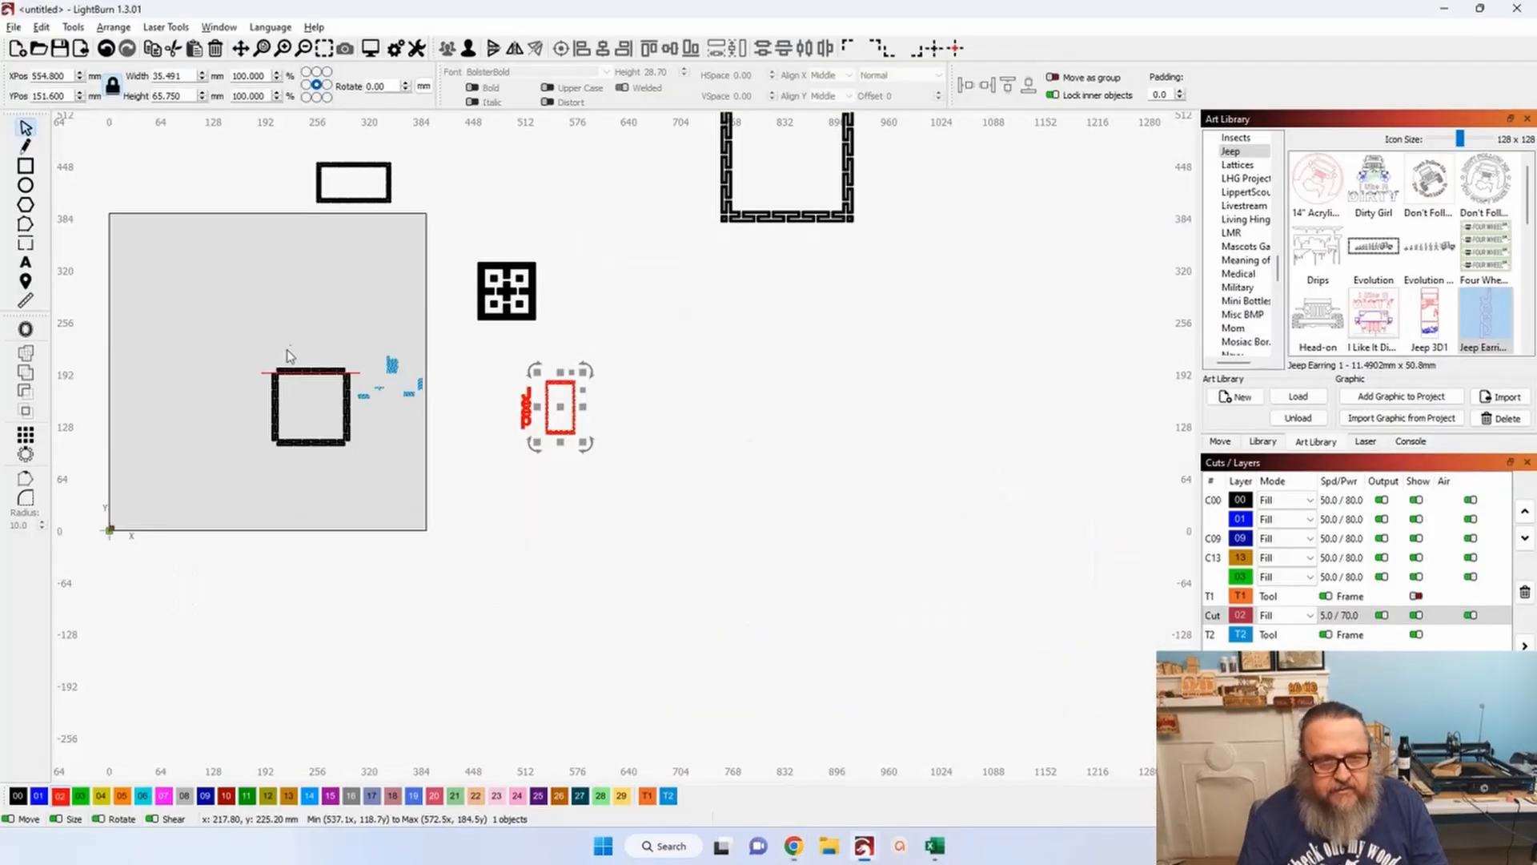
Delete the thin red line crossing the upper side of the black Greek-key border.
{"action": "scroll", "coordinate": [252, 351], "scroll_direction": "up", "scroll_amount": 3}
{"action": "scroll", "coordinate": [252, 350], "scroll_direction": "up", "scroll_amount": 2}
{"action": "left_click_drag", "start_coordinate": [434, 560], "coordinate": [434, 370]}
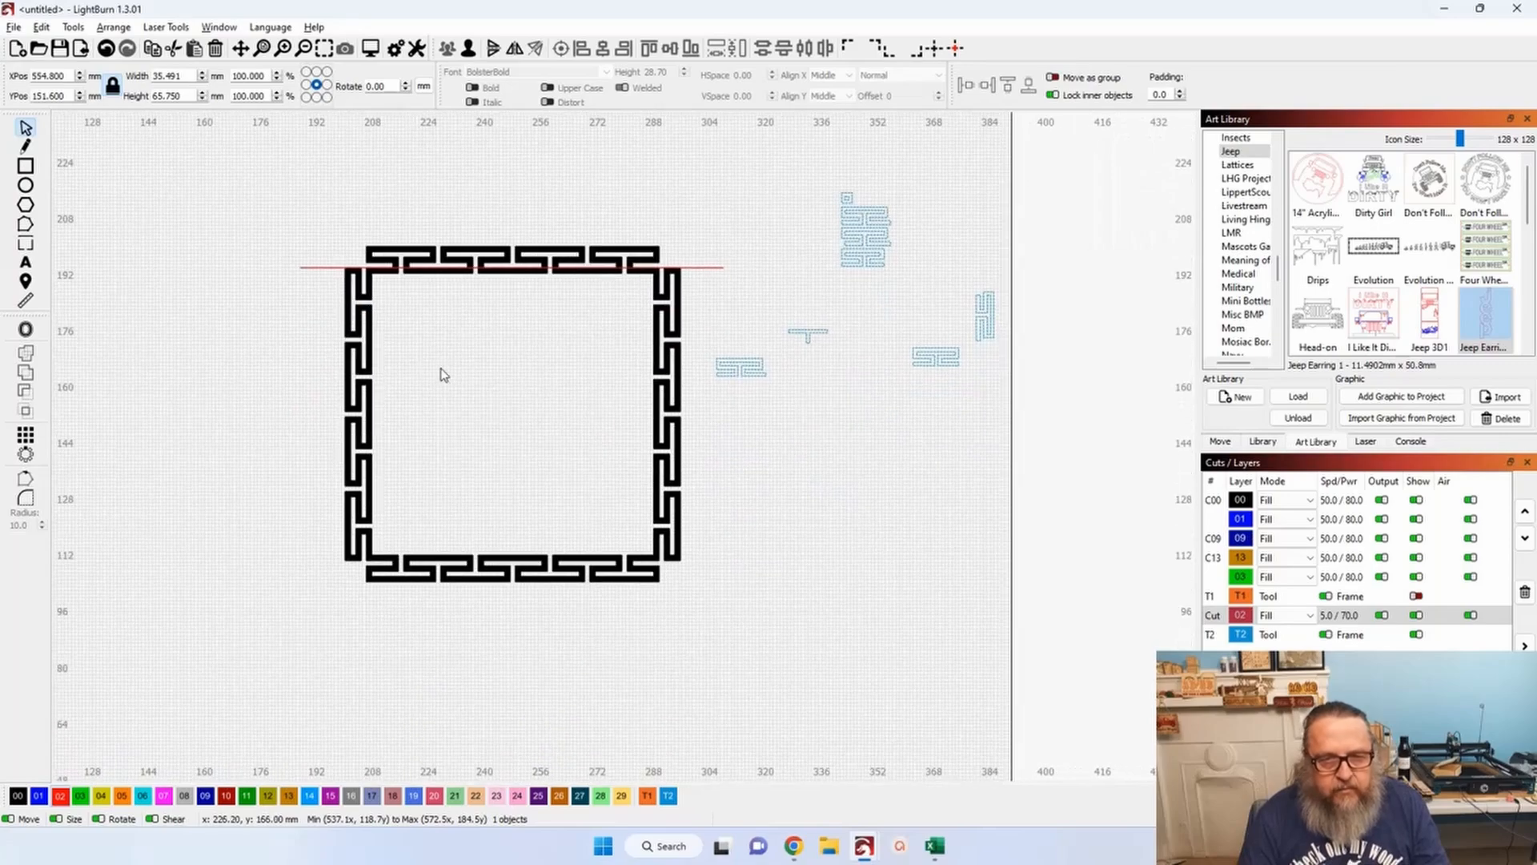
{"action": "scroll", "coordinate": [769, 364], "scroll_direction": "down", "scroll_amount": 2}
{"action": "left_click_drag", "start_coordinate": [949, 425], "coordinate": [700, 433]}
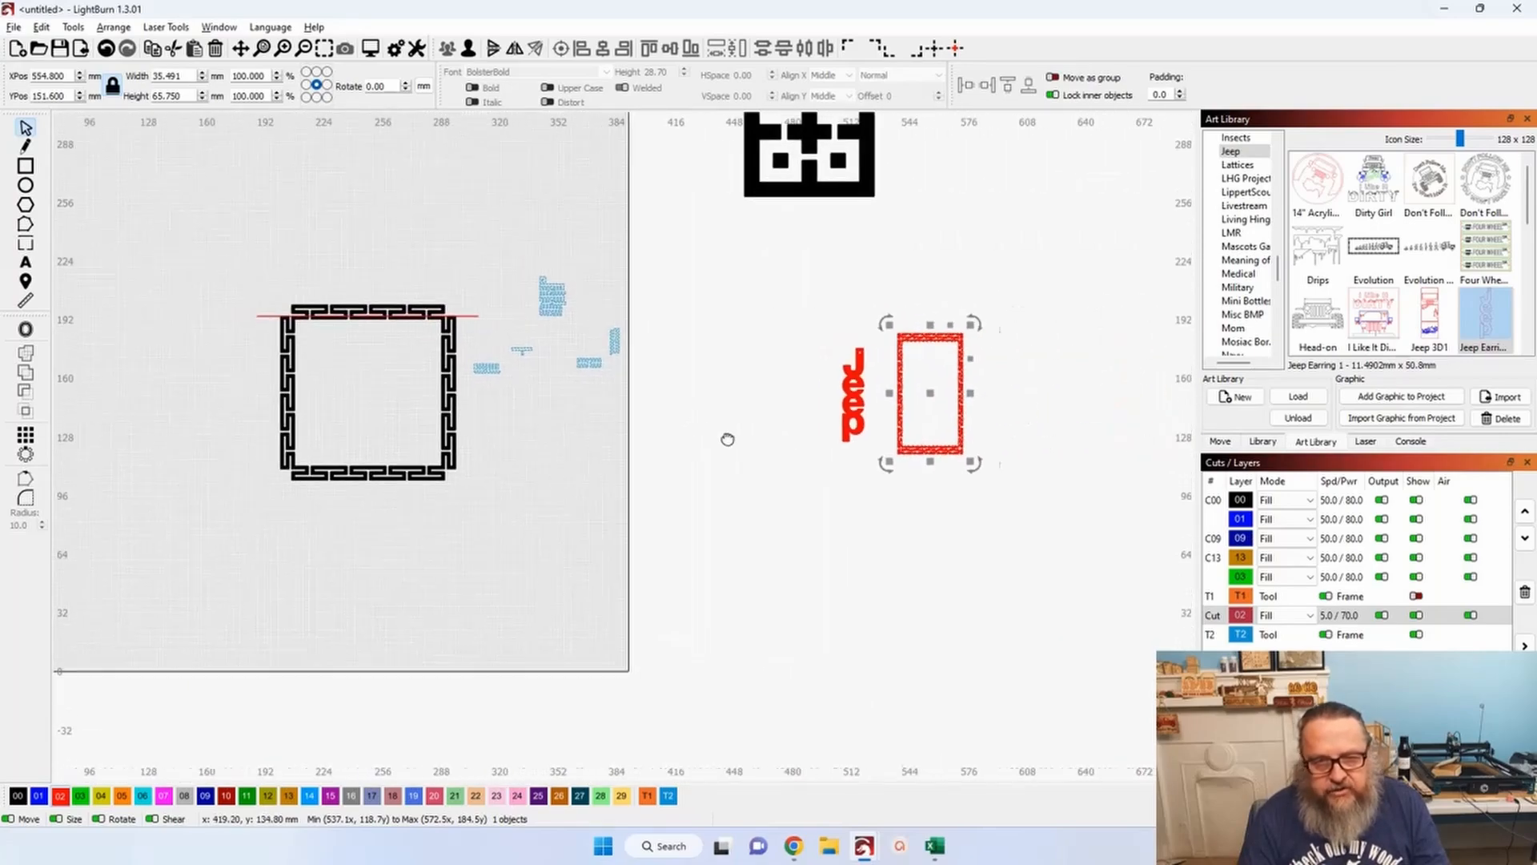
{"action": "left_click", "coordinate": [289, 322]}
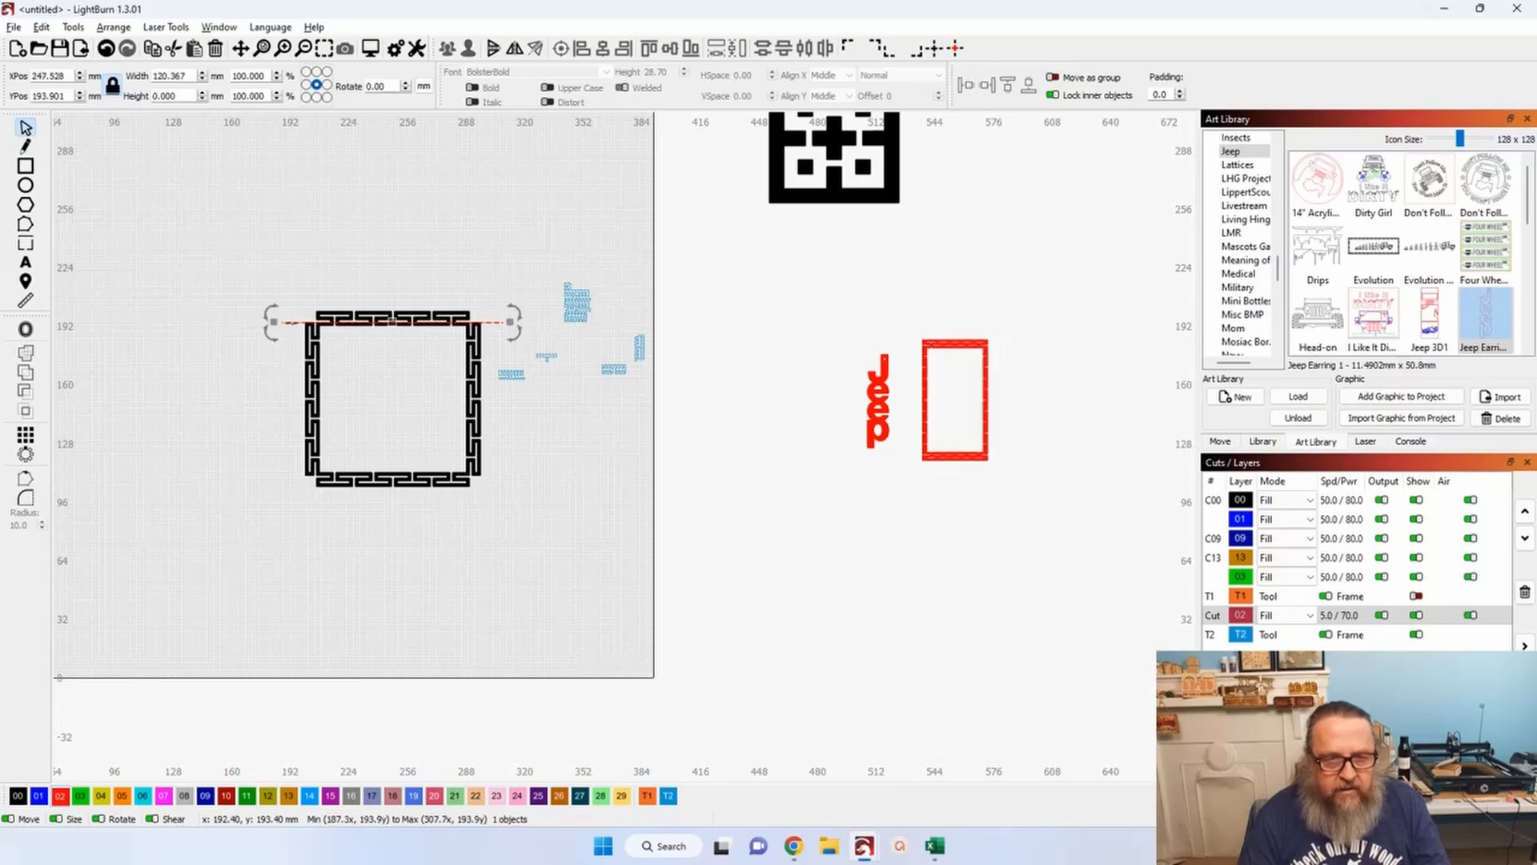
{"action": "key", "text": "Delete"}
Unlock the aspect ratio and resize the whole black Greek-key border to 100 mm wide and 100 mm high.
{"action": "scroll", "coordinate": [298, 320], "scroll_direction": "up", "scroll_amount": 3}
{"action": "left_click_drag", "start_coordinate": [250, 265], "coordinate": [673, 713]}
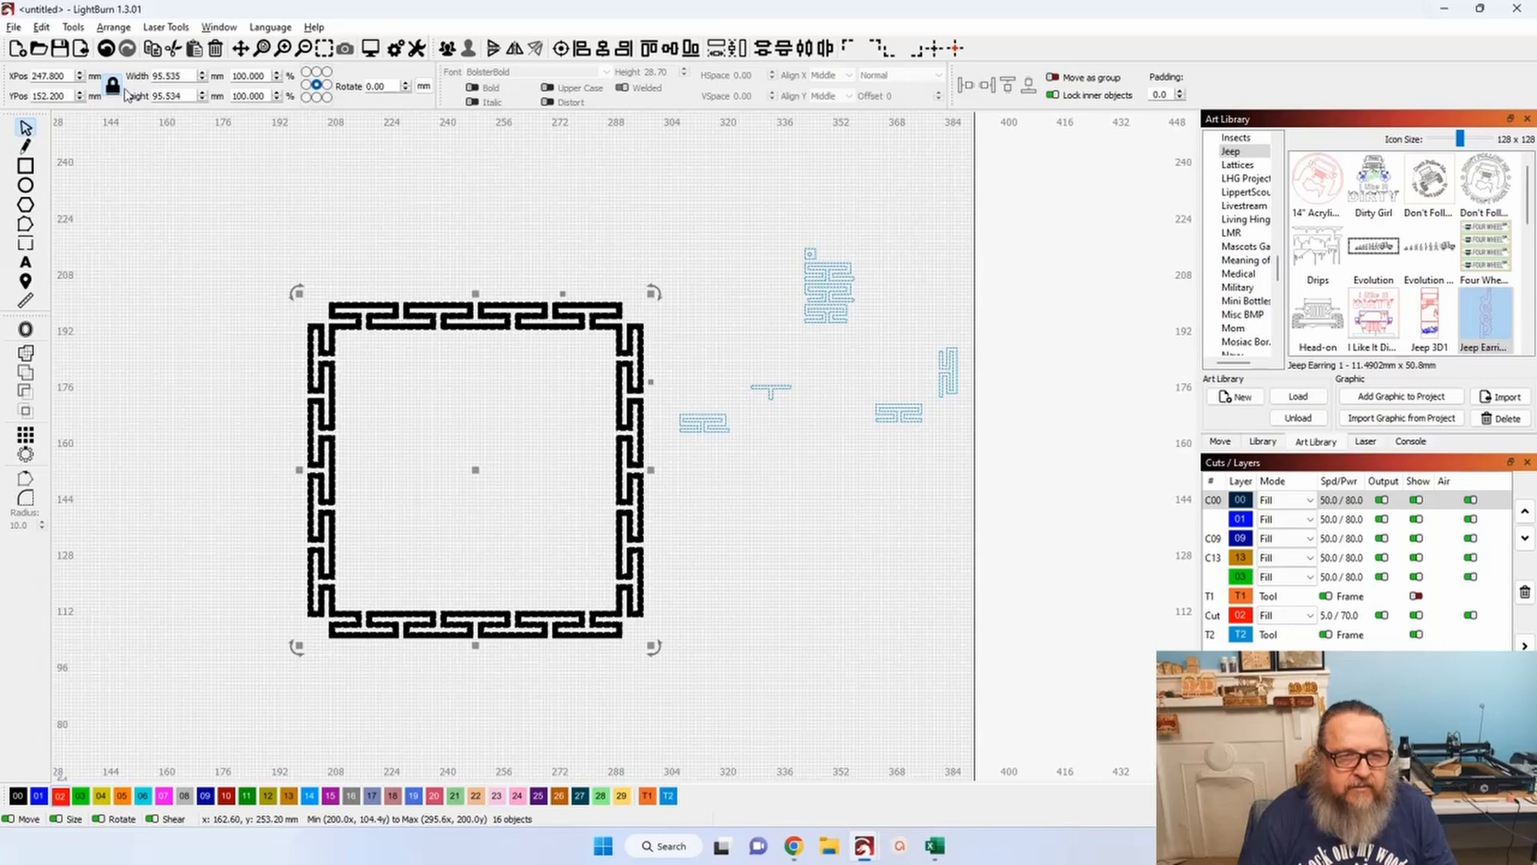
{"action": "triple_click", "coordinate": [175, 78]}
{"action": "type", "text": "100"}
{"action": "key", "text": "Tab"}
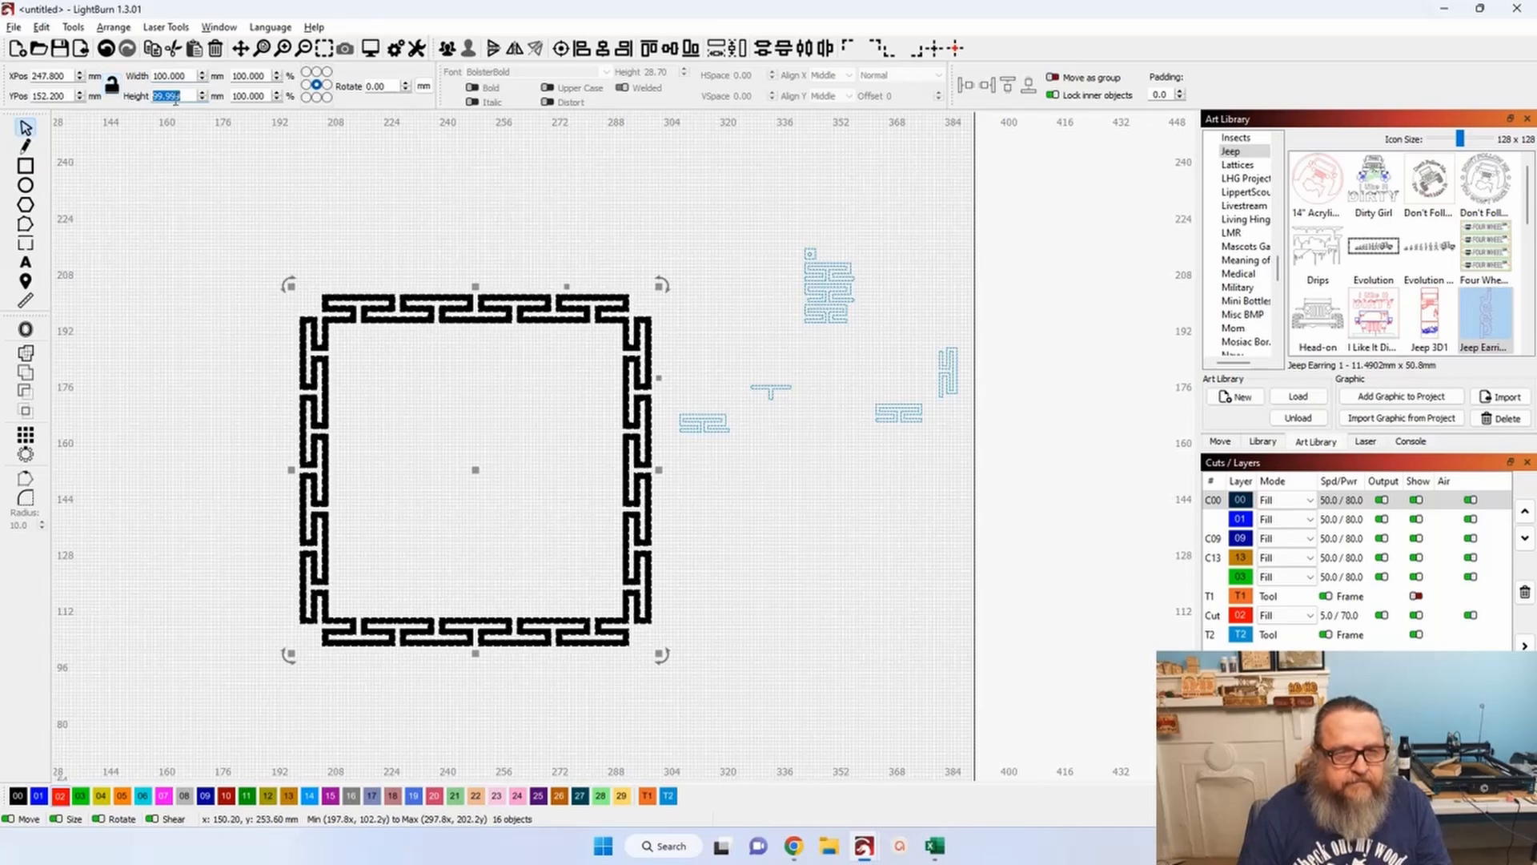
{"action": "type", "text": "100"}
{"action": "key", "text": "Tab"}
{"action": "left_click", "coordinate": [273, 200]}
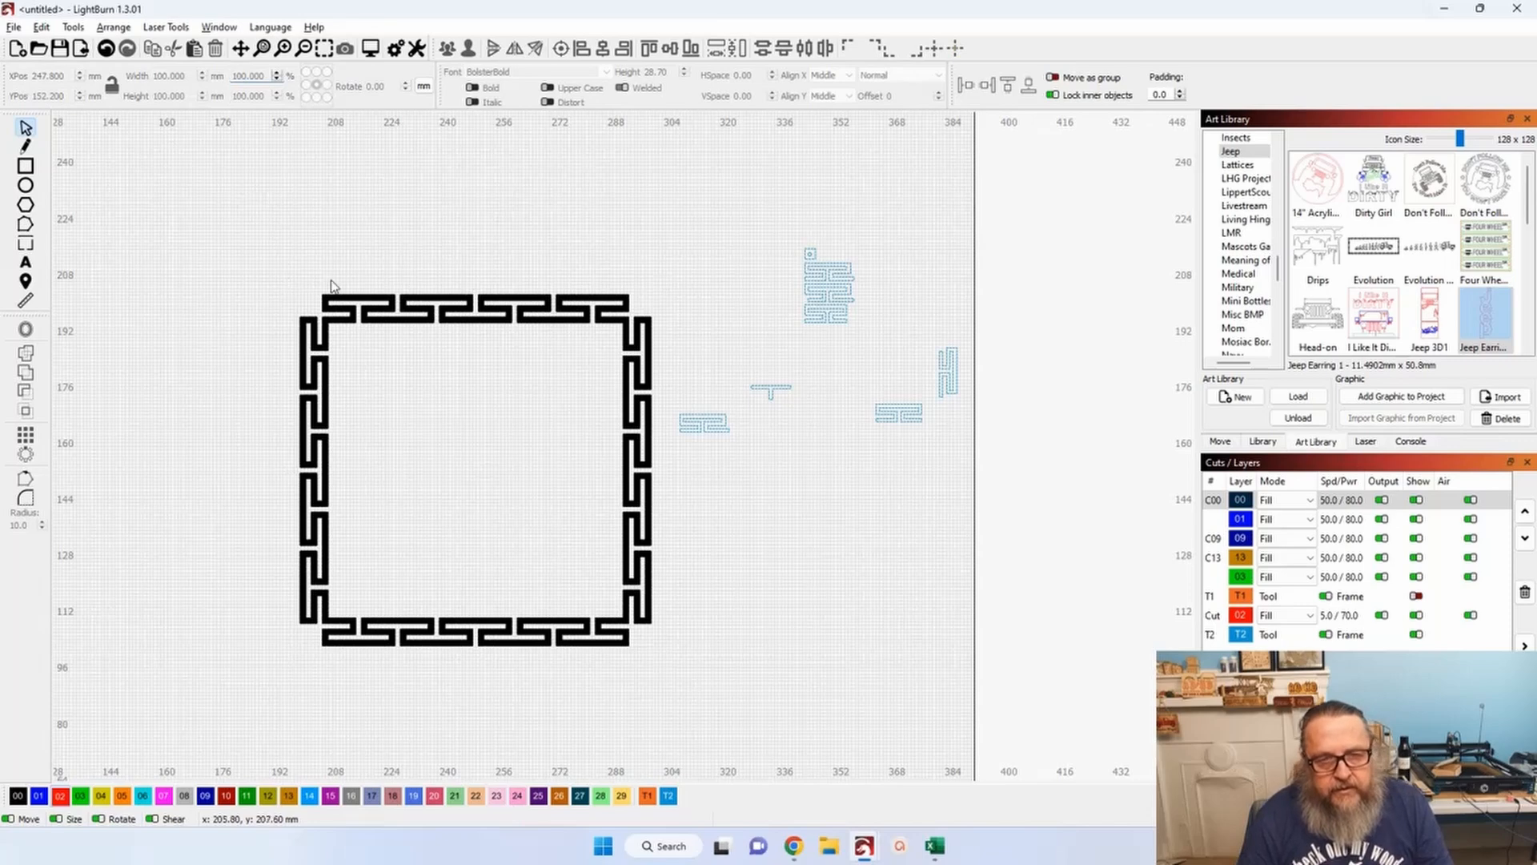
Draw a 104 × 104 mm square overlapping the black border's upper-left area and assign it to tool layer T2.
{"action": "left_click", "coordinate": [31, 168]}
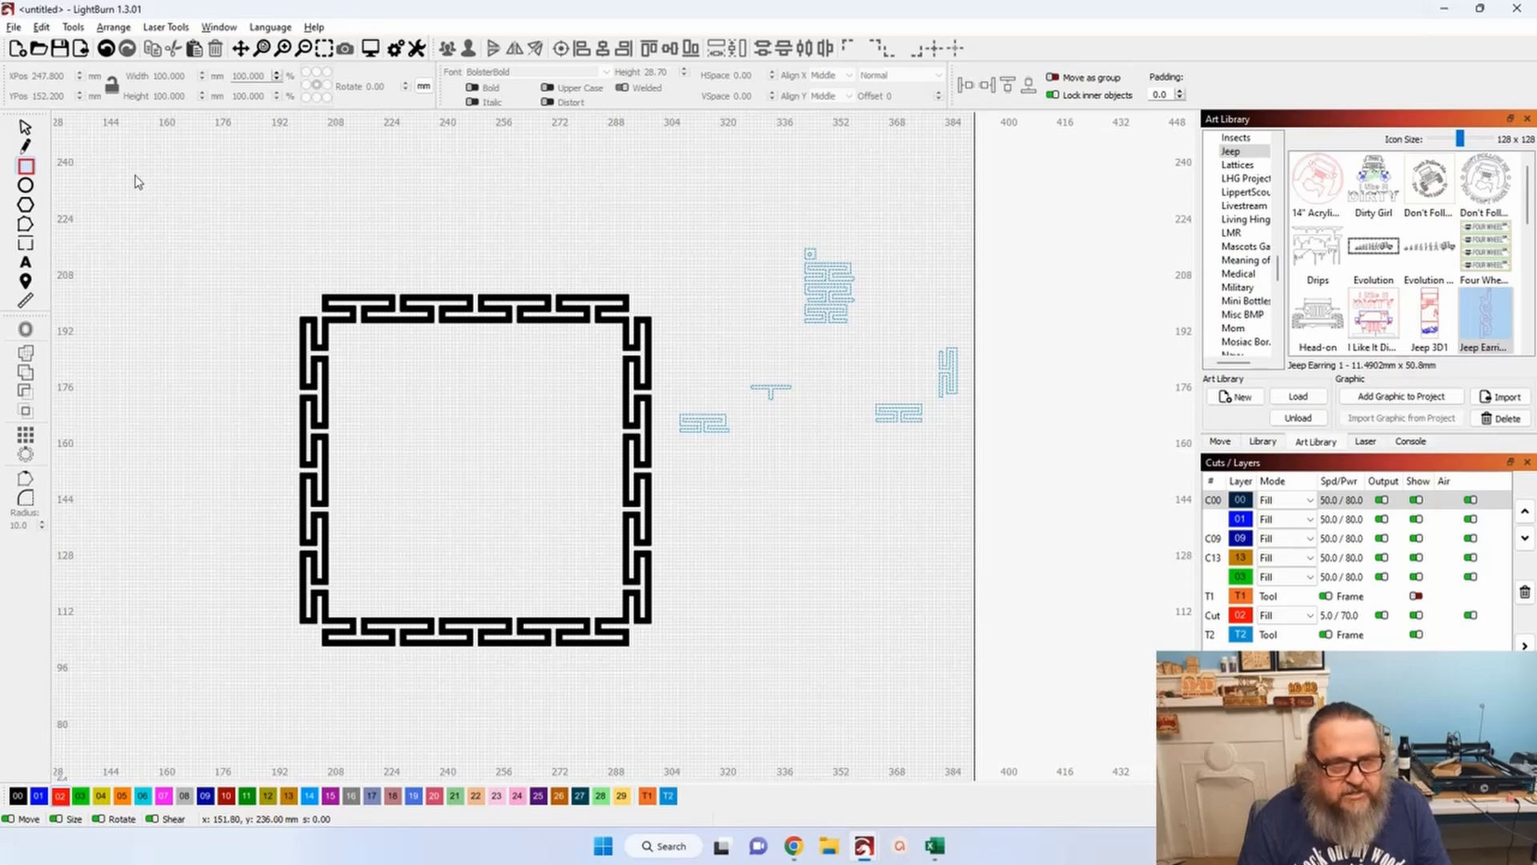
{"action": "left_click_drag", "start_coordinate": [128, 157], "coordinate": [431, 461]}
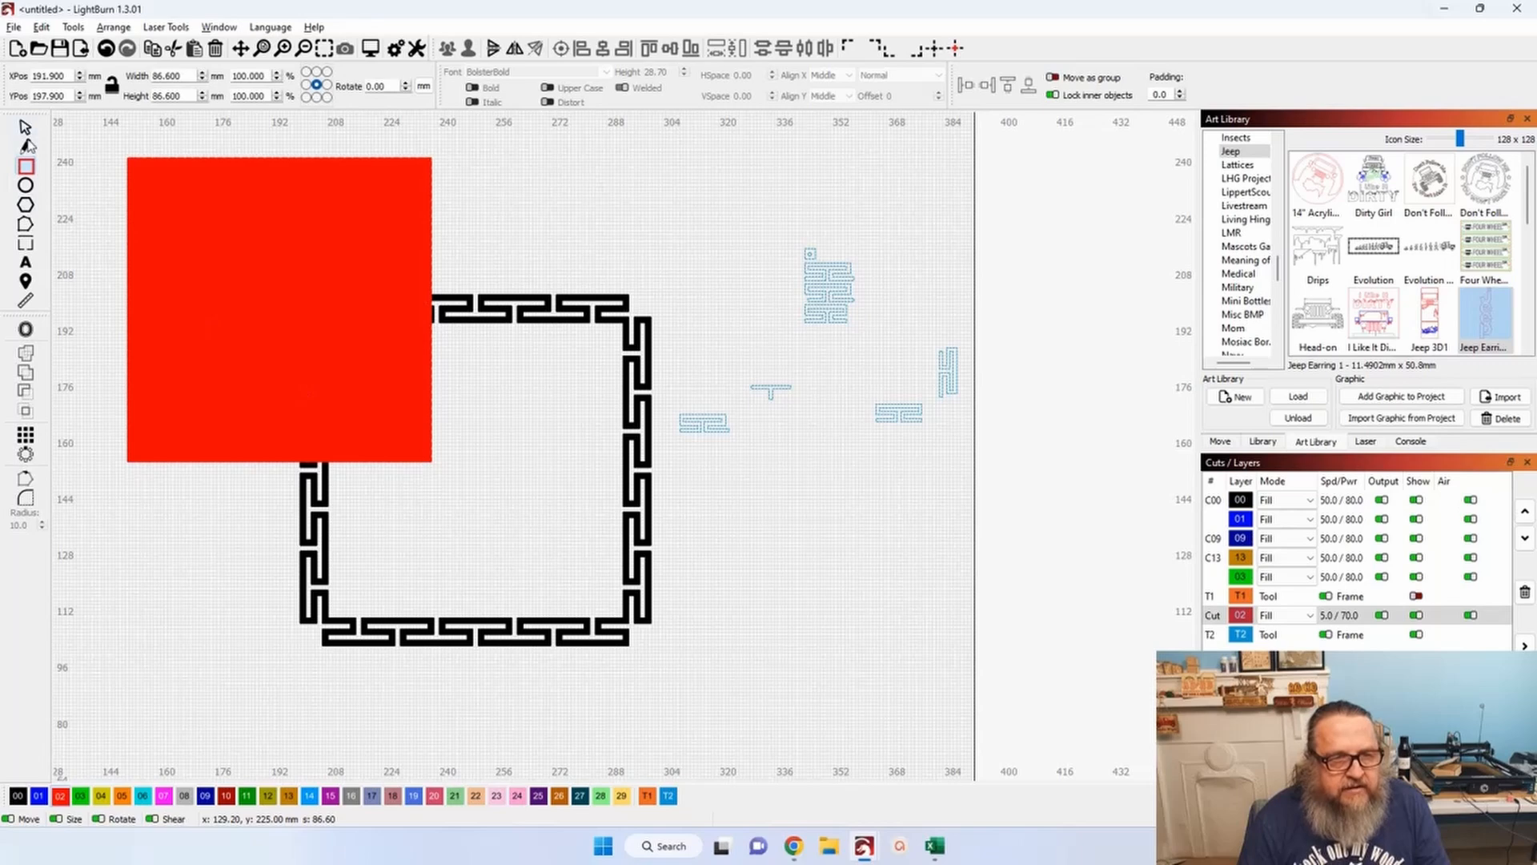
{"action": "left_click", "coordinate": [25, 127]}
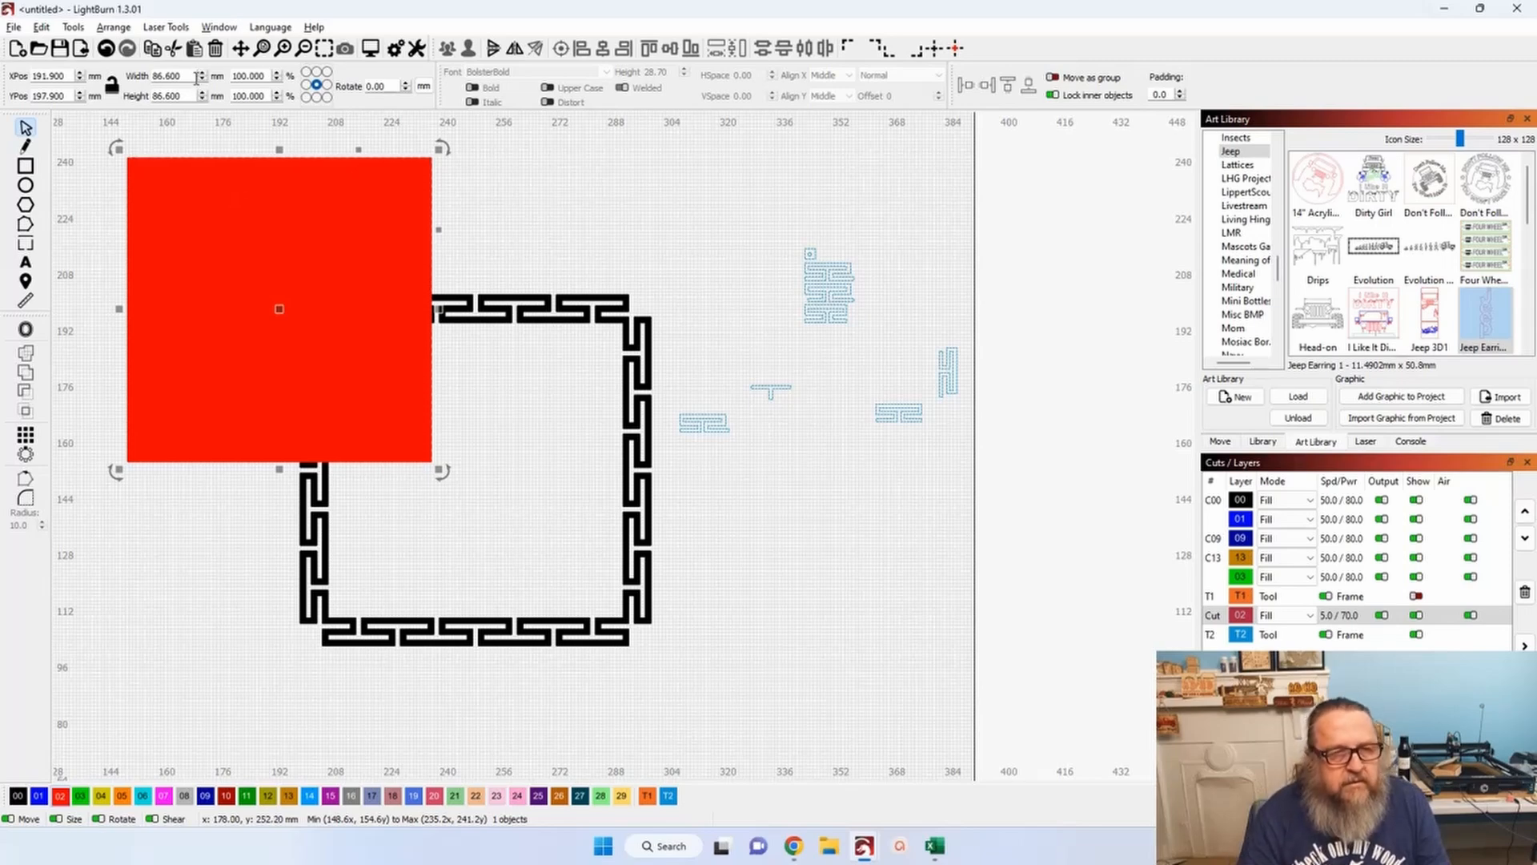
{"action": "left_click_drag", "start_coordinate": [195, 75], "coordinate": [138, 71]}
{"action": "type", "text": "1"}
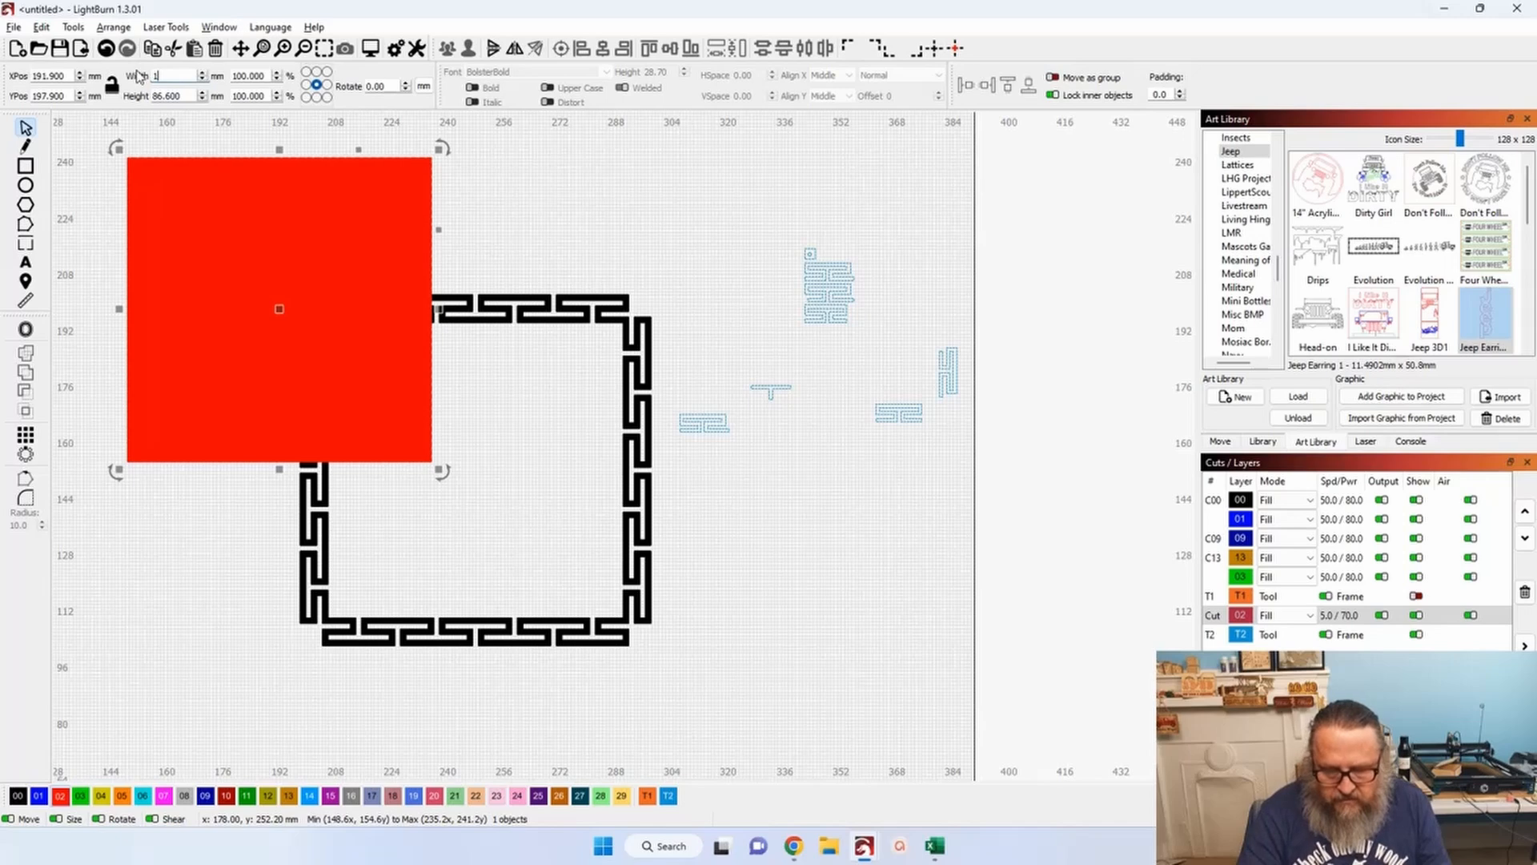
{"action": "type", "text": "04"}
{"action": "key", "text": "Tab"}
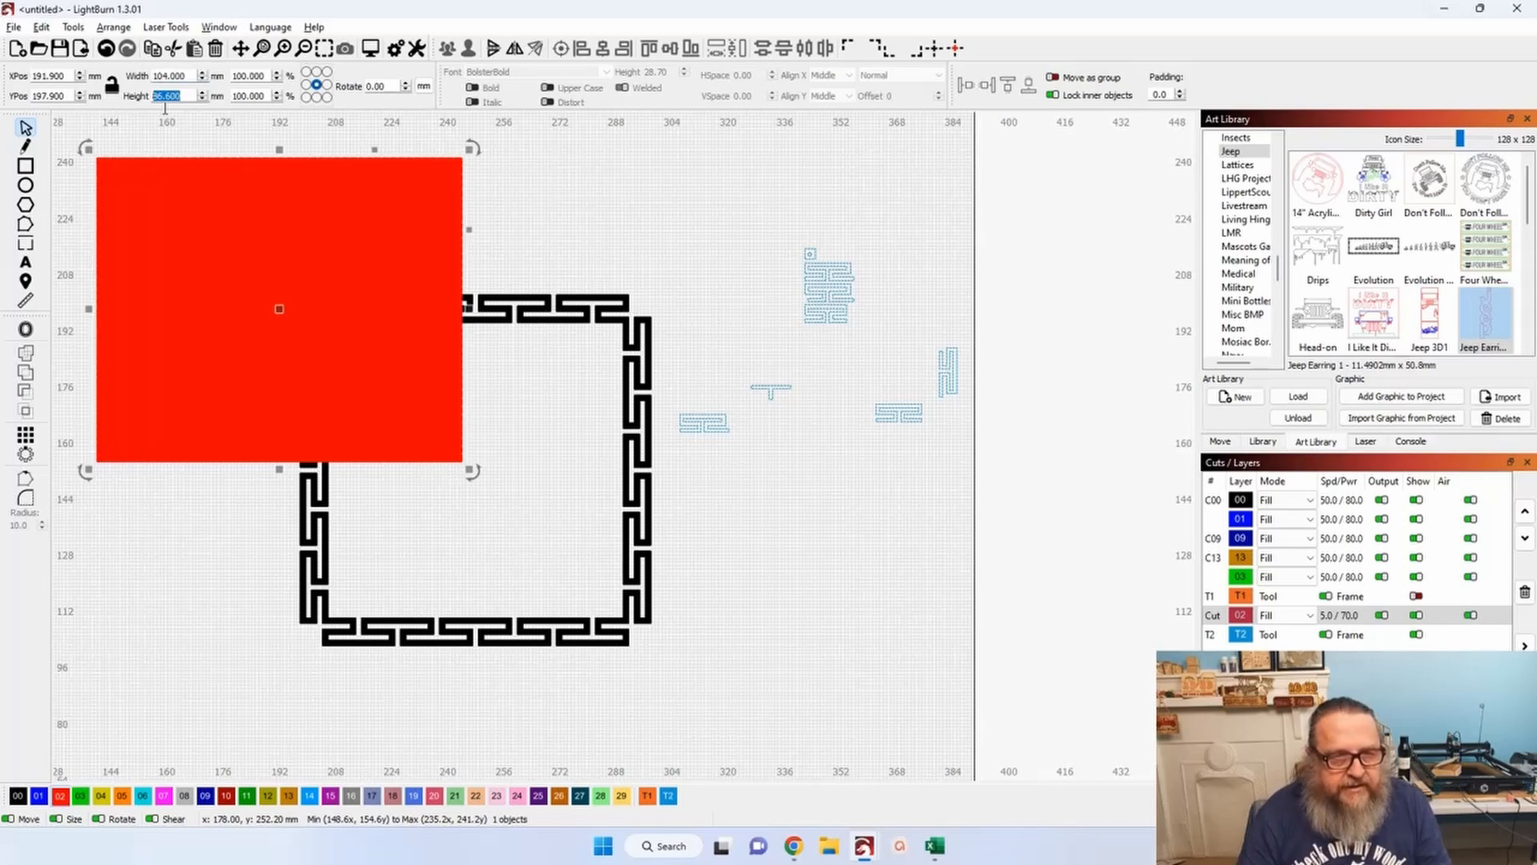
{"action": "type", "text": "104"}
{"action": "key", "text": "Tab"}
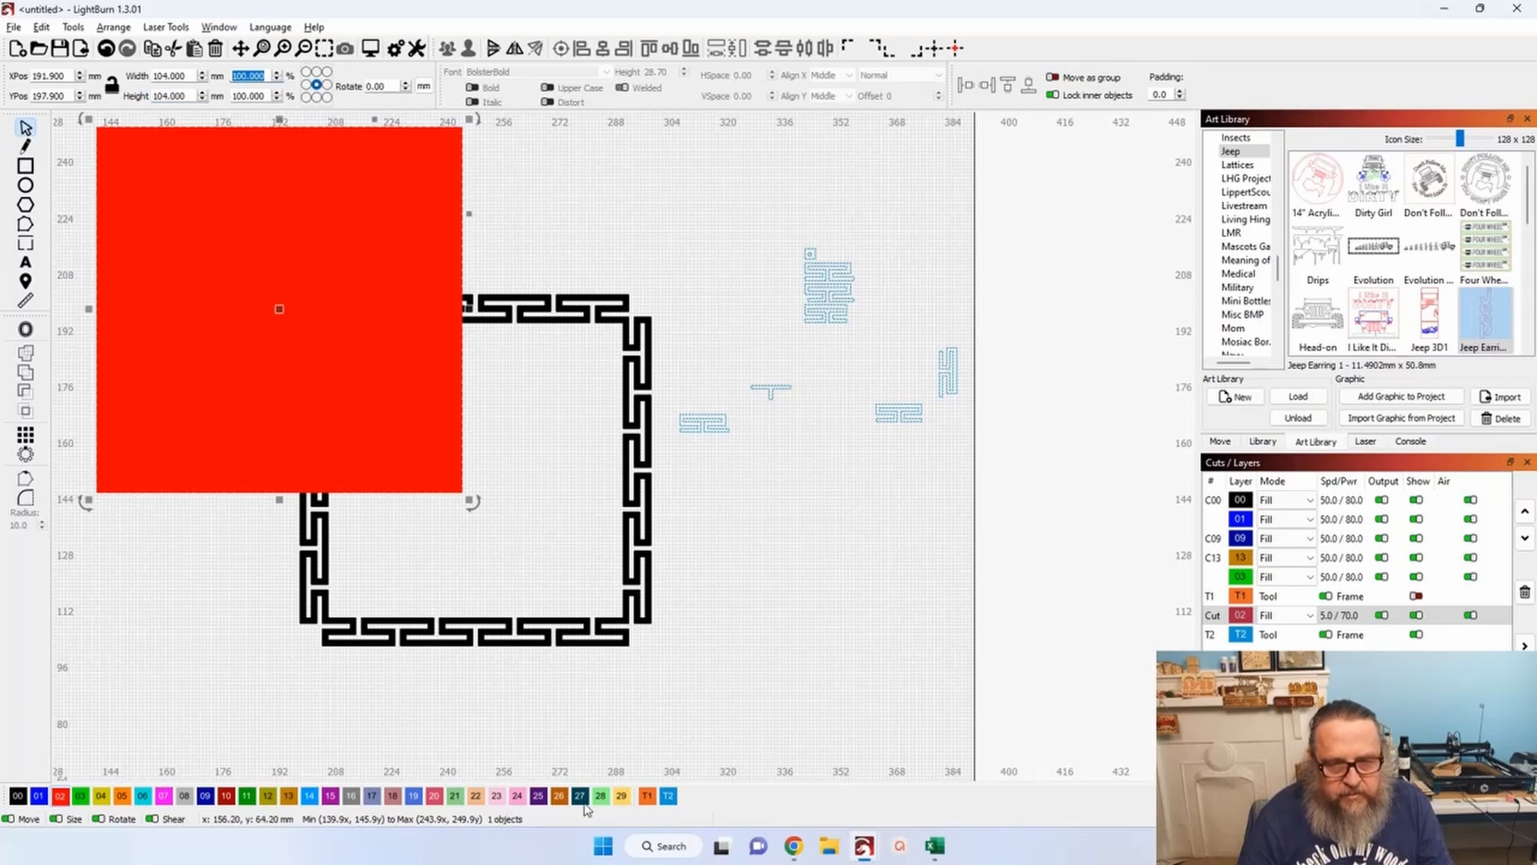
{"action": "left_click", "coordinate": [668, 795]}
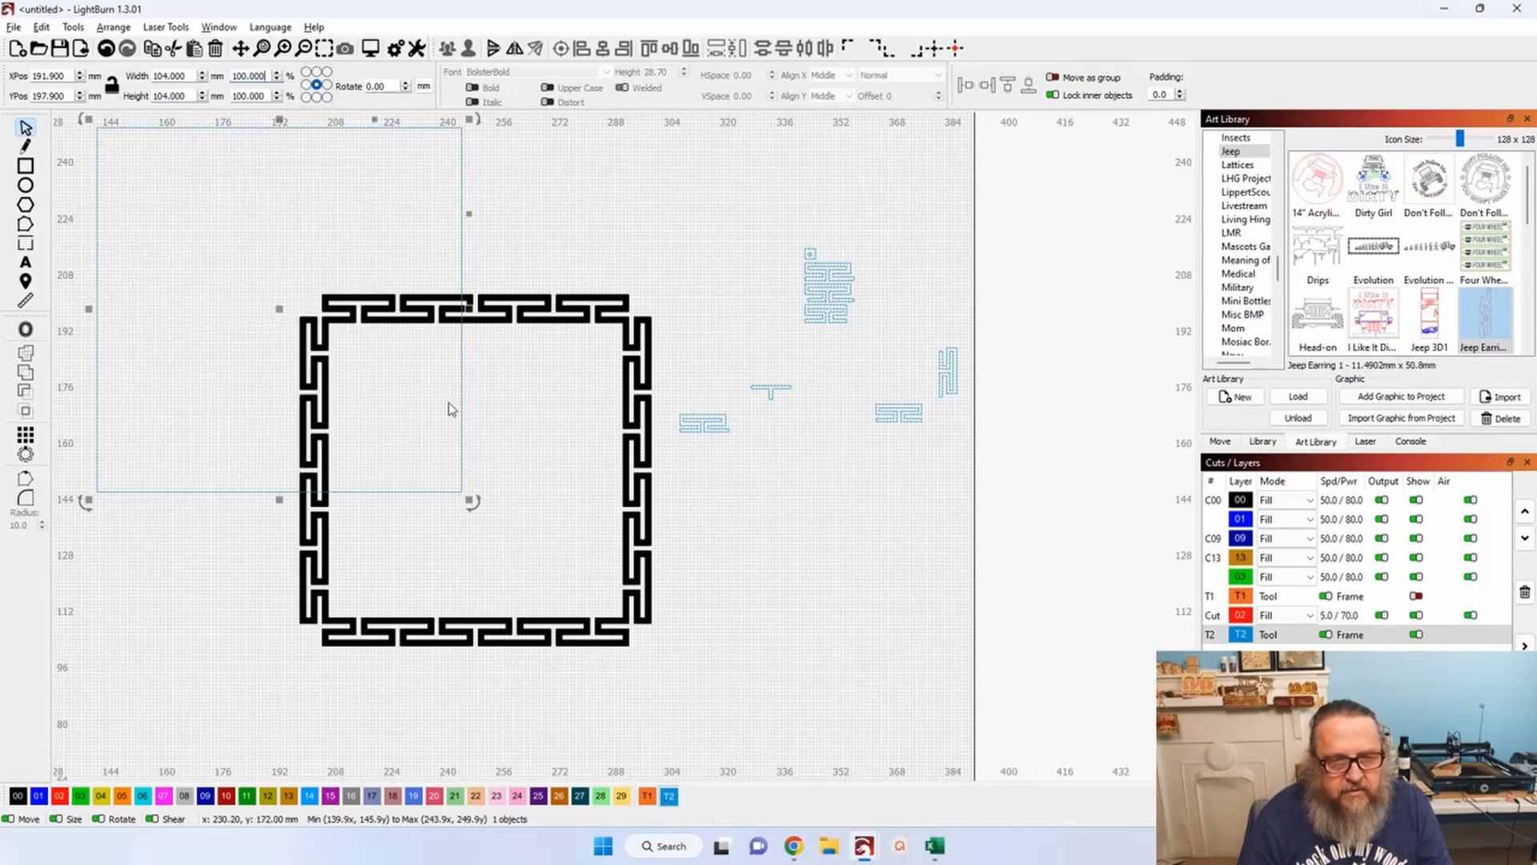
Try to centre the ungrouped black border pieces using Align Centers.
{"action": "left_click", "coordinate": [610, 318], "text": "shift"}
{"action": "left_click", "coordinate": [542, 410]}
{"action": "left_click_drag", "start_coordinate": [247, 262], "coordinate": [674, 709]}
{"action": "left_click", "coordinate": [563, 49]}
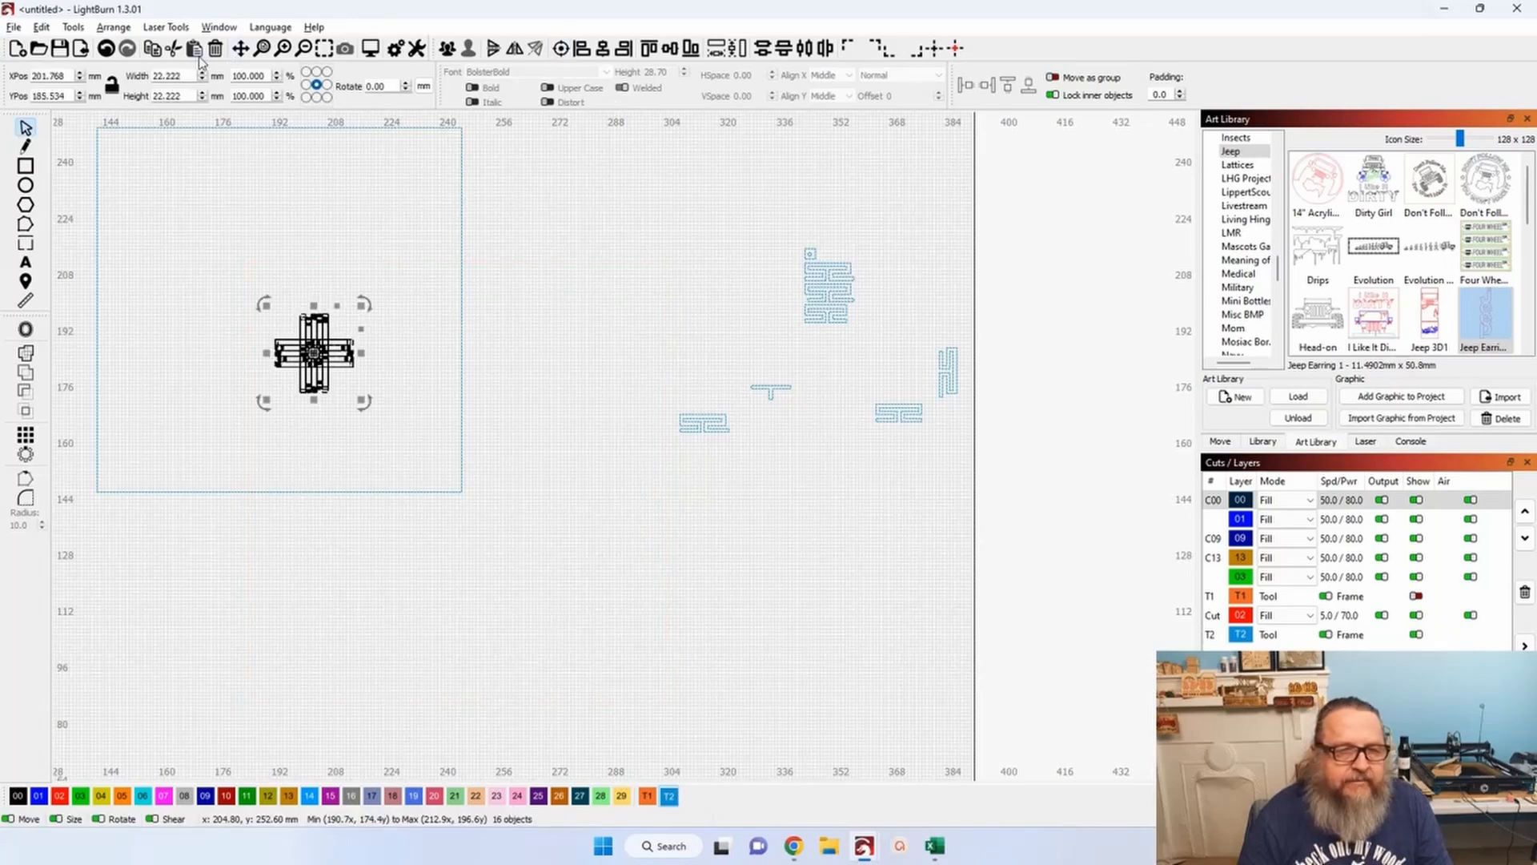
Undo the alignment that collapsed the black border pieces and group the restored pieces.
{"action": "left_click", "coordinate": [106, 48]}
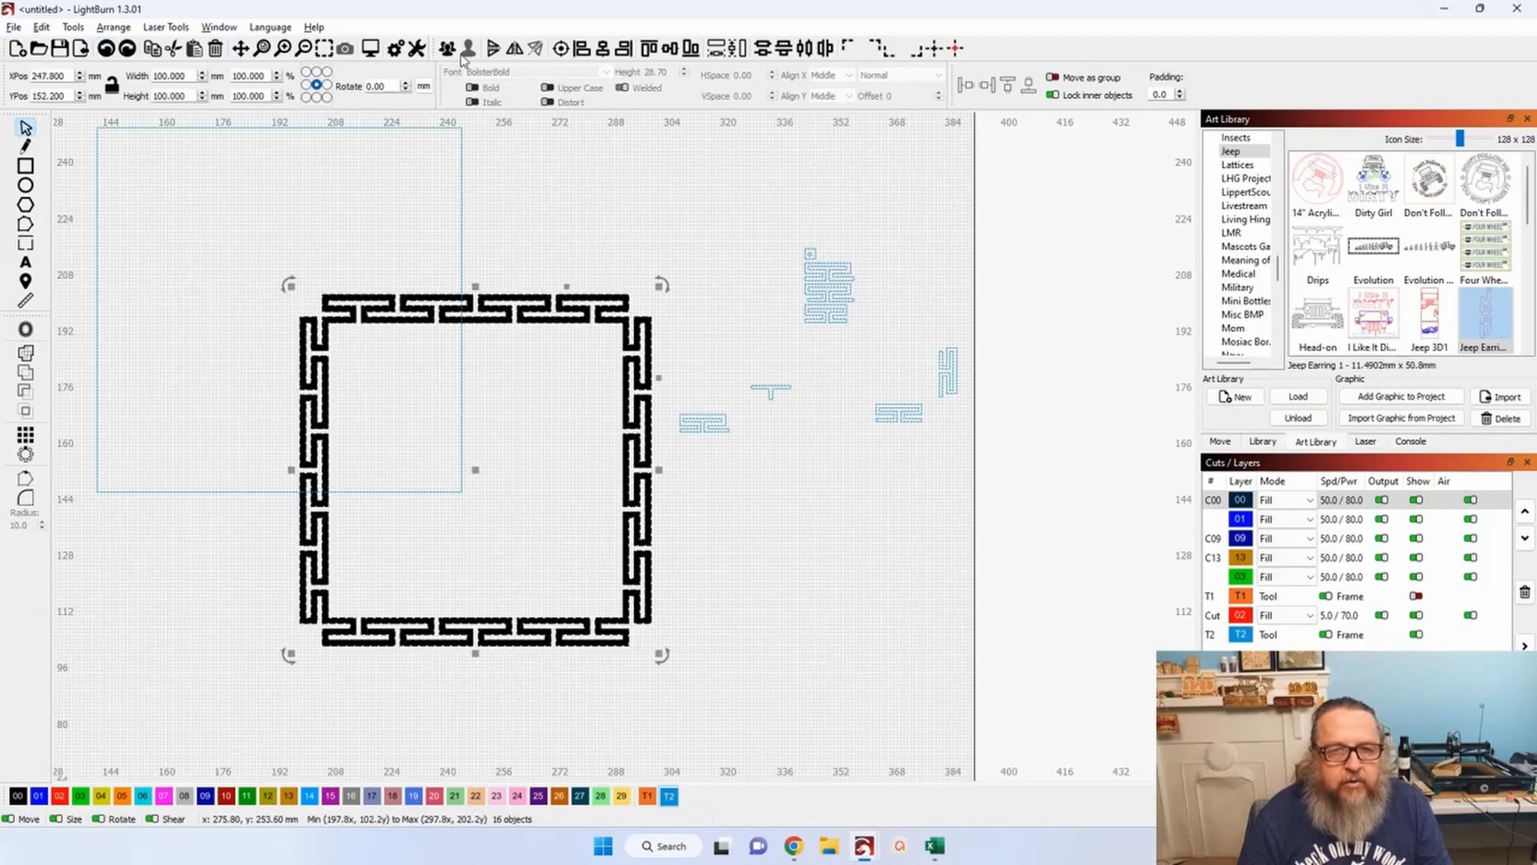
{"action": "left_click", "coordinate": [453, 223]}
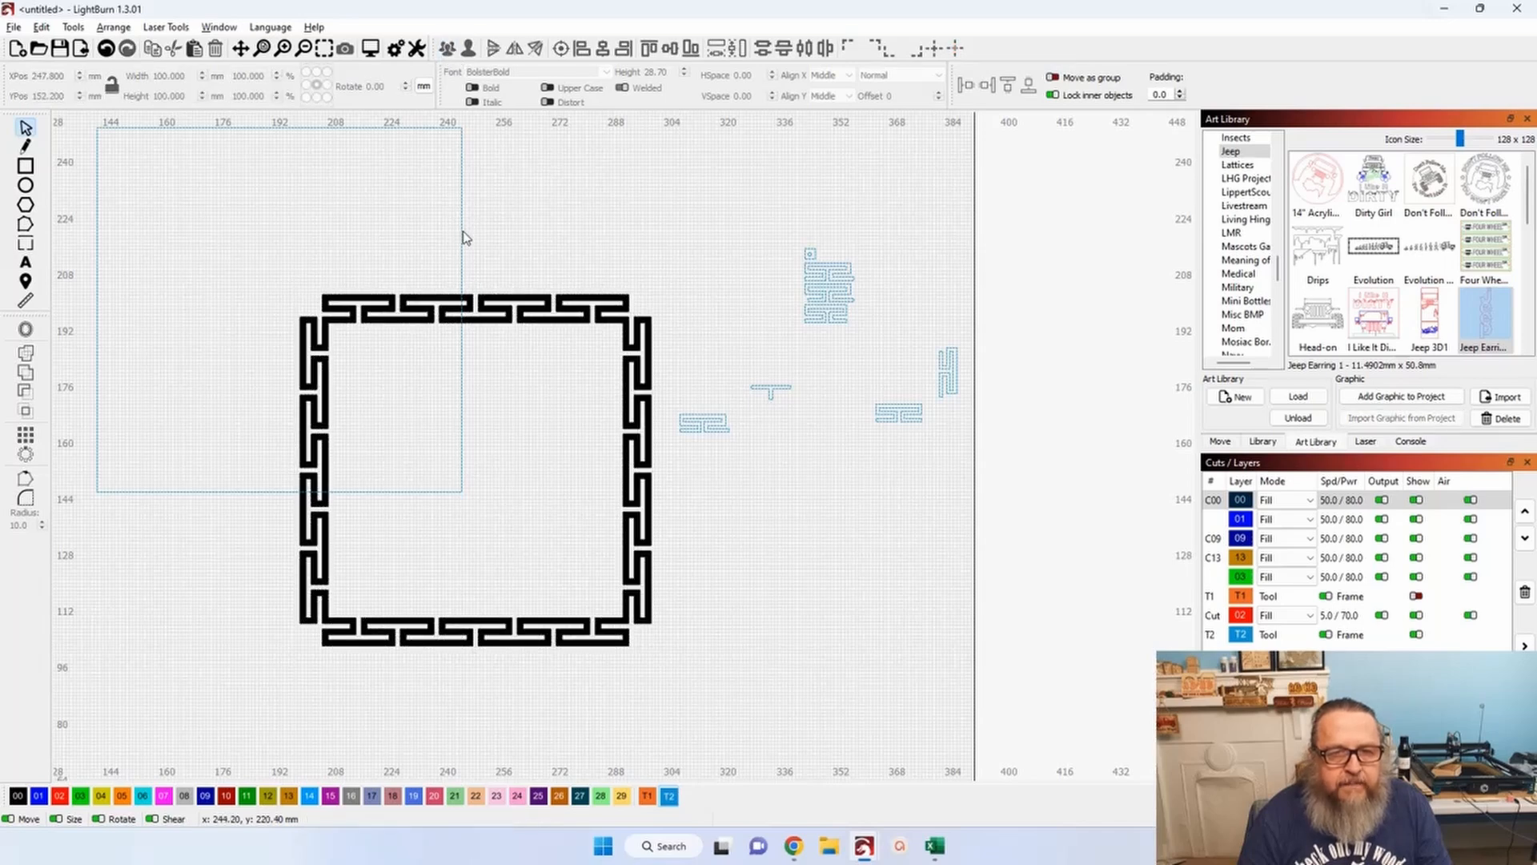
Move the T2 square and the grouped black border together to the centre of the page.
{"action": "left_click", "coordinate": [463, 231]}
{"action": "left_click", "coordinate": [469, 303], "text": "shift"}
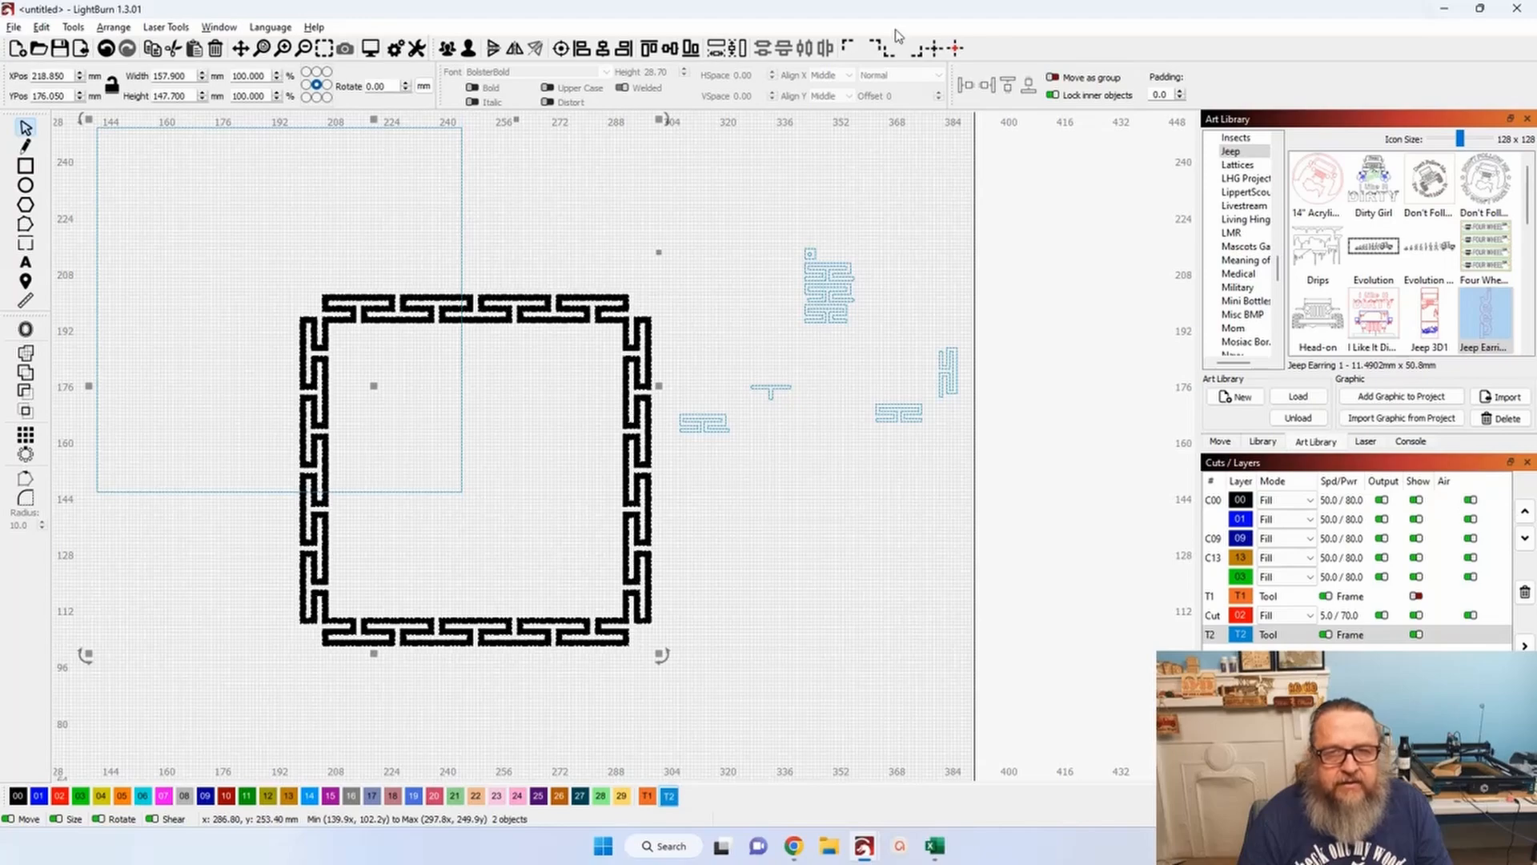
{"action": "left_click", "coordinate": [934, 49]}
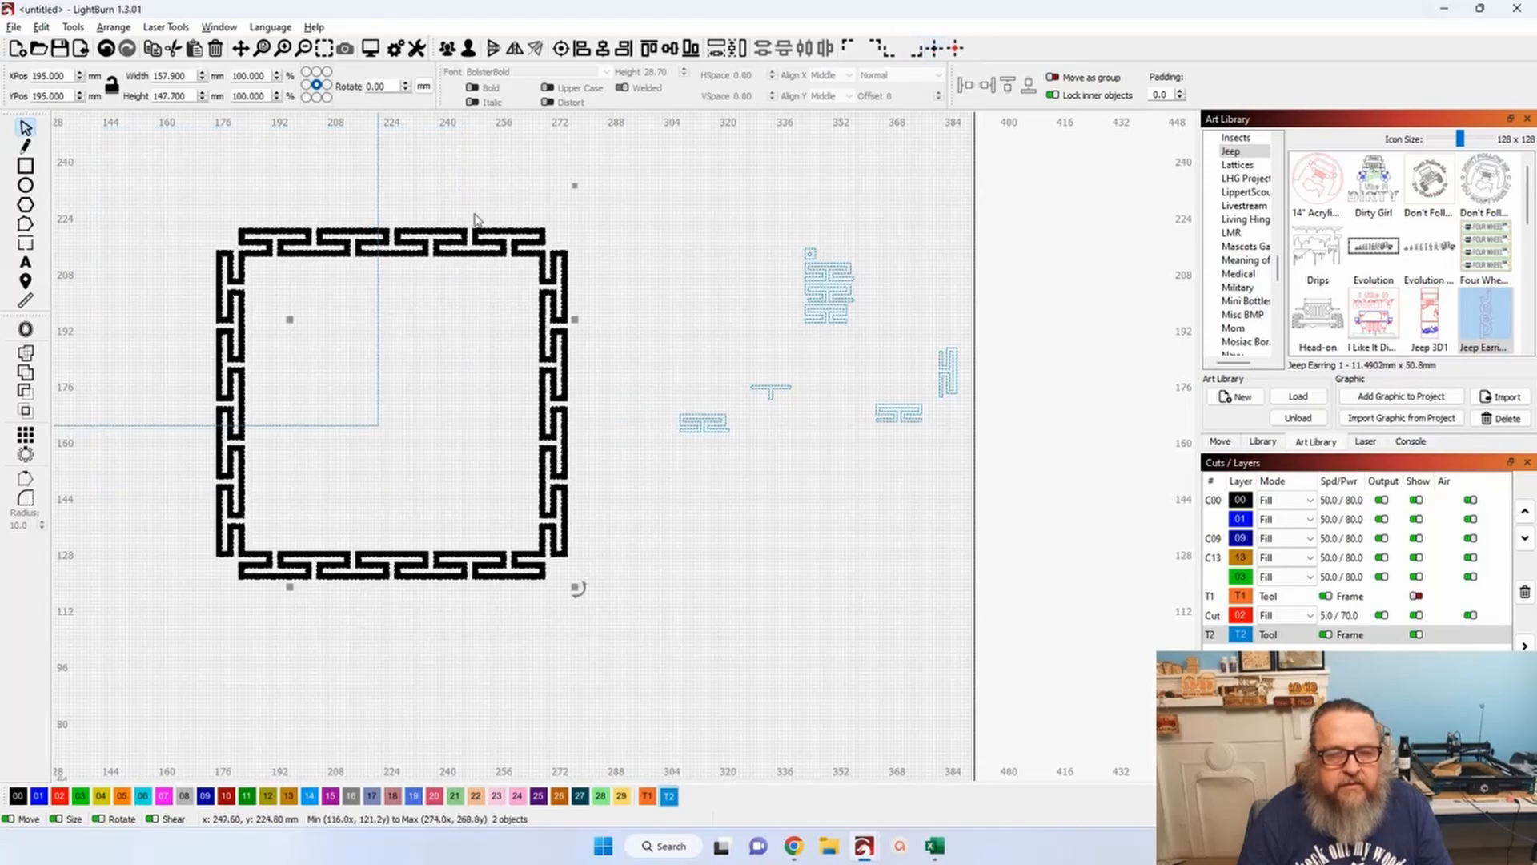
Align the centres of the 104 mm T2 square and the black Greek-key border.
{"action": "left_click", "coordinate": [378, 212]}
{"action": "left_click", "coordinate": [441, 254], "text": "shift"}
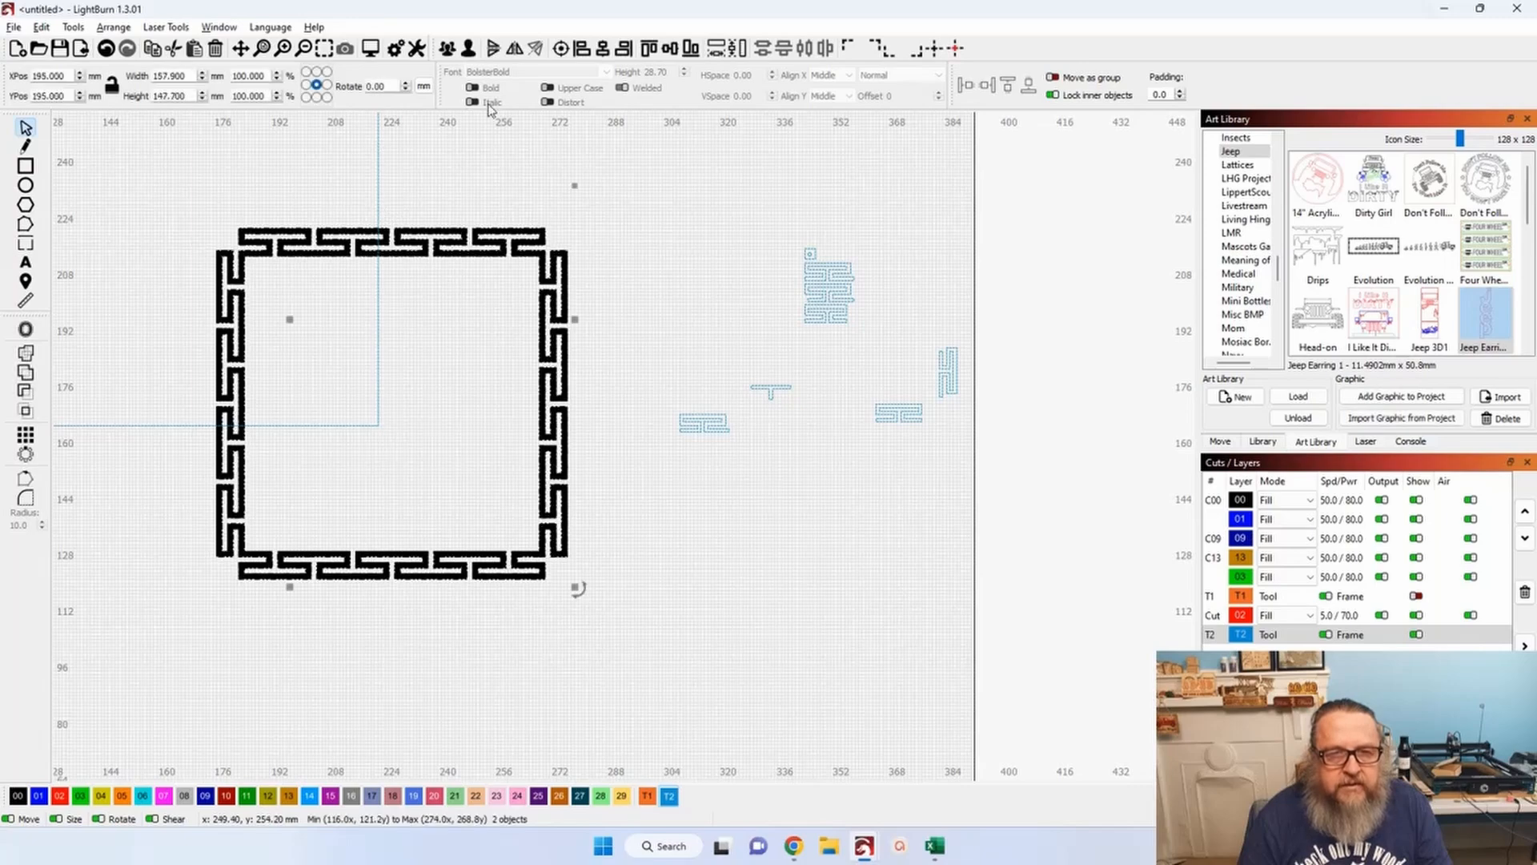
{"action": "left_click", "coordinate": [561, 49]}
{"action": "scroll", "coordinate": [449, 288], "scroll_direction": "up", "scroll_amount": 5}
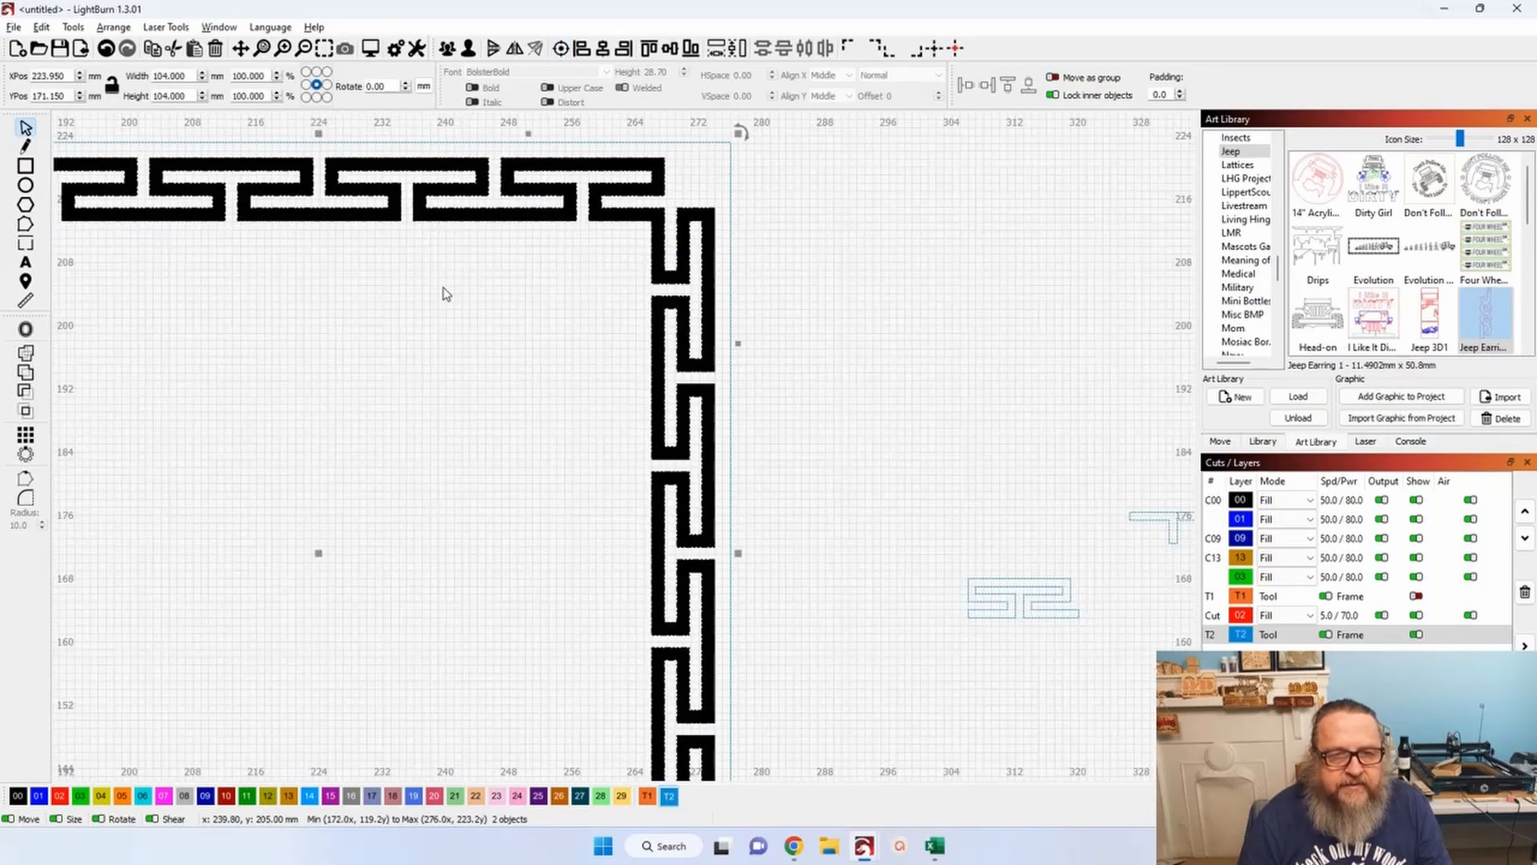
{"action": "left_click_drag", "start_coordinate": [429, 333], "coordinate": [601, 371]}
{"action": "left_click_drag", "start_coordinate": [419, 590], "coordinate": [444, 287]}
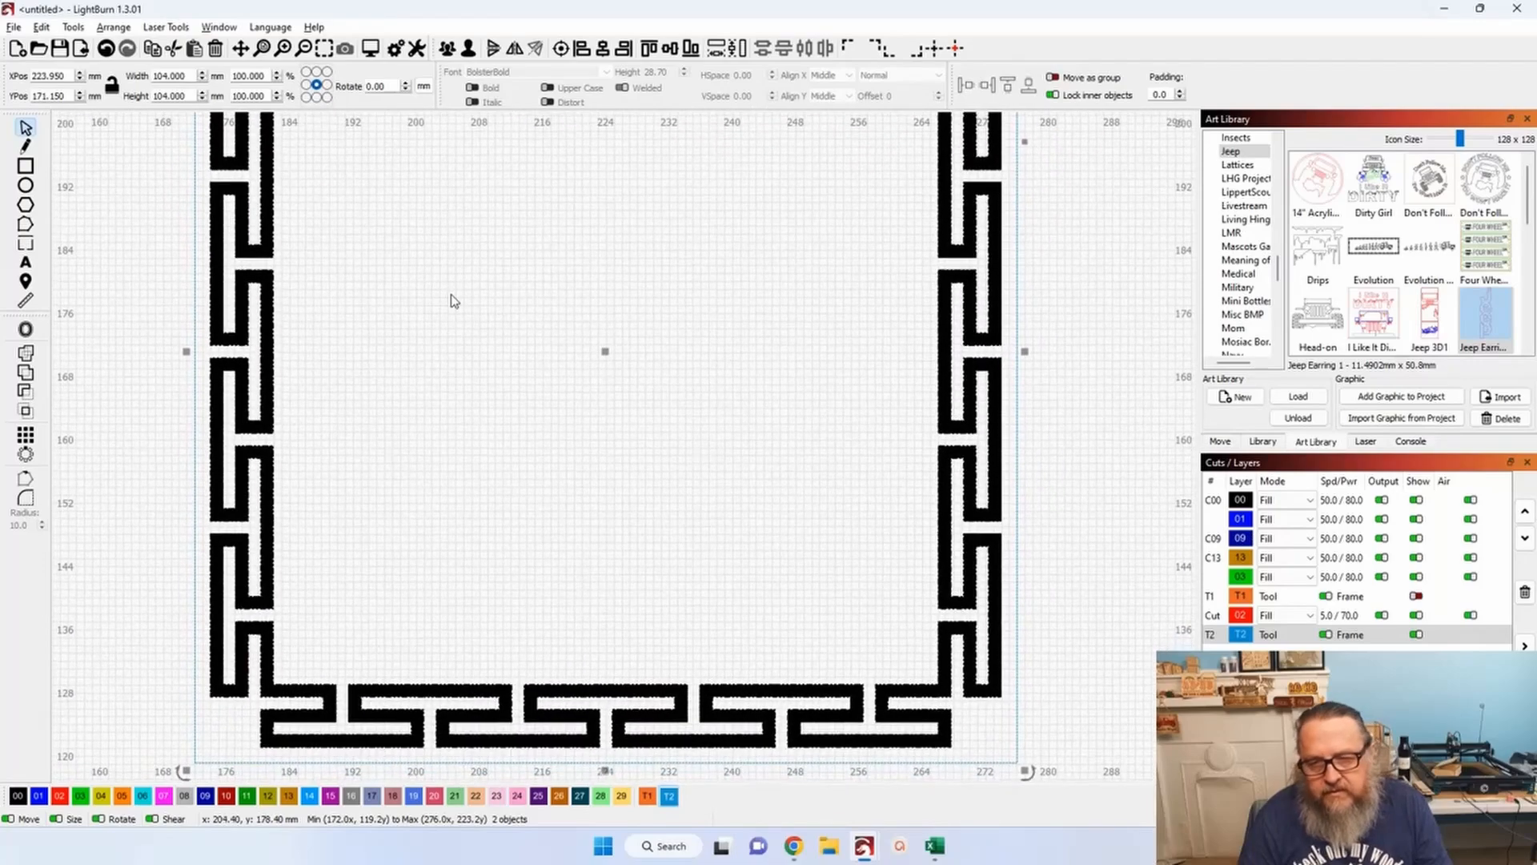
{"action": "scroll", "coordinate": [430, 439], "scroll_direction": "down", "scroll_amount": 3}
{"action": "scroll", "coordinate": [429, 448], "scroll_direction": "up", "scroll_amount": 1}
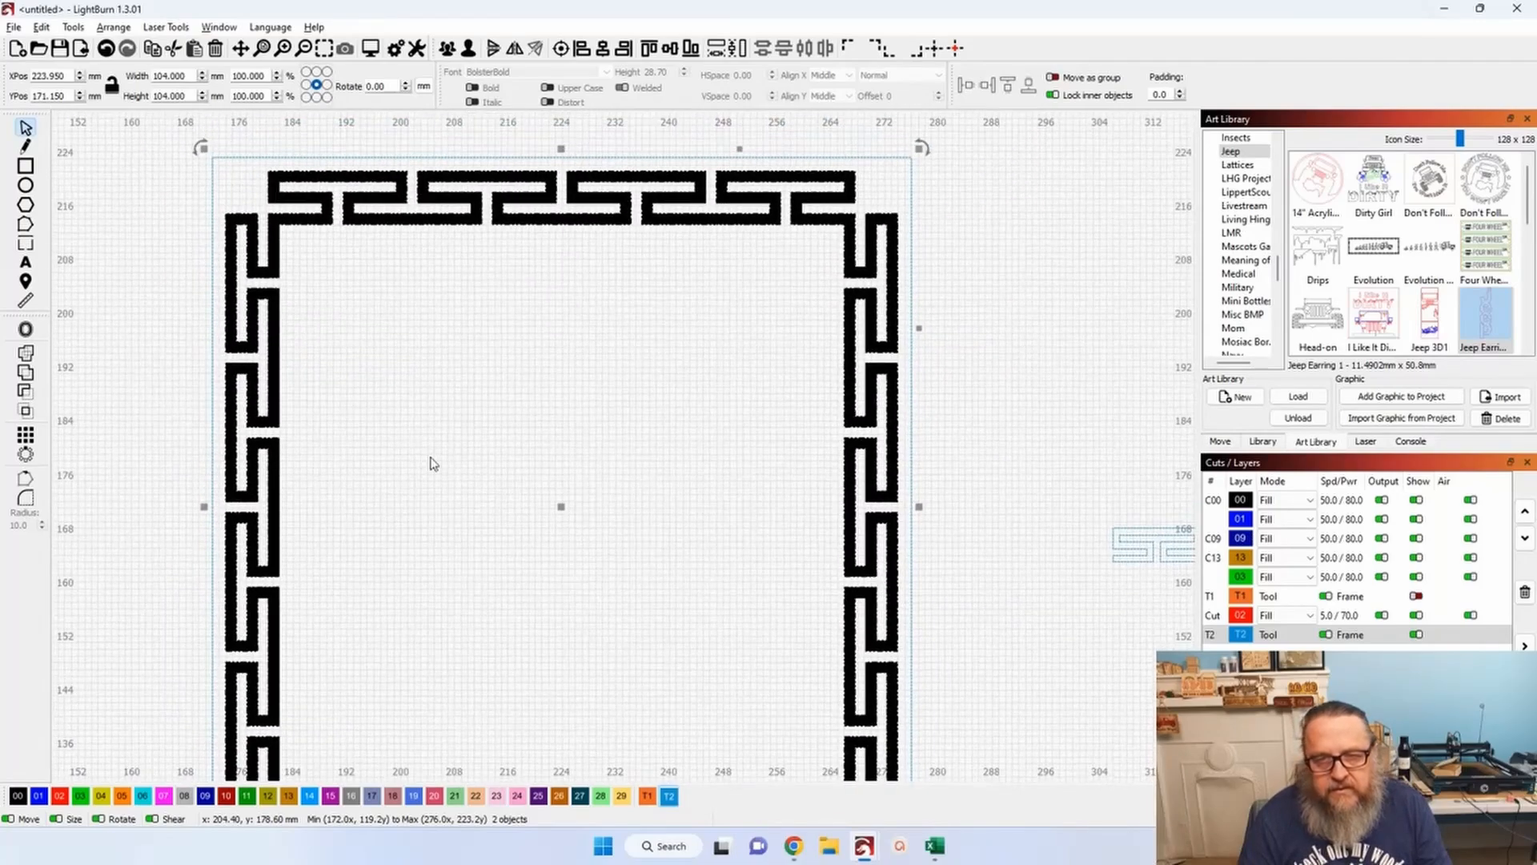
{"action": "scroll", "coordinate": [449, 203], "scroll_direction": "up", "scroll_amount": 2}
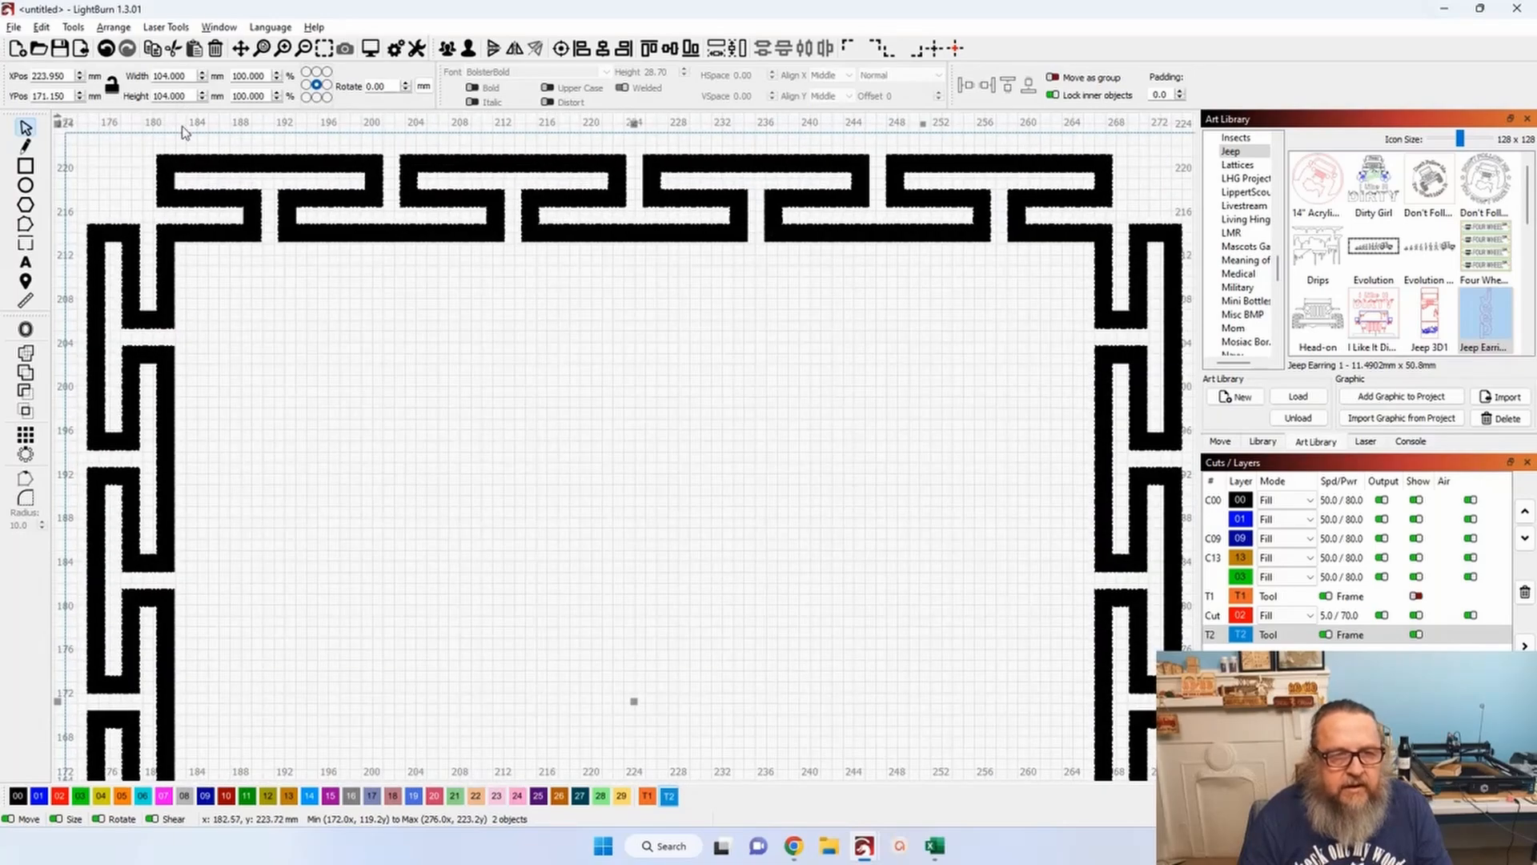
Try to set the combined width of the selected border and square to 103 mm and undo the change.
{"action": "double_click", "coordinate": [196, 76]}
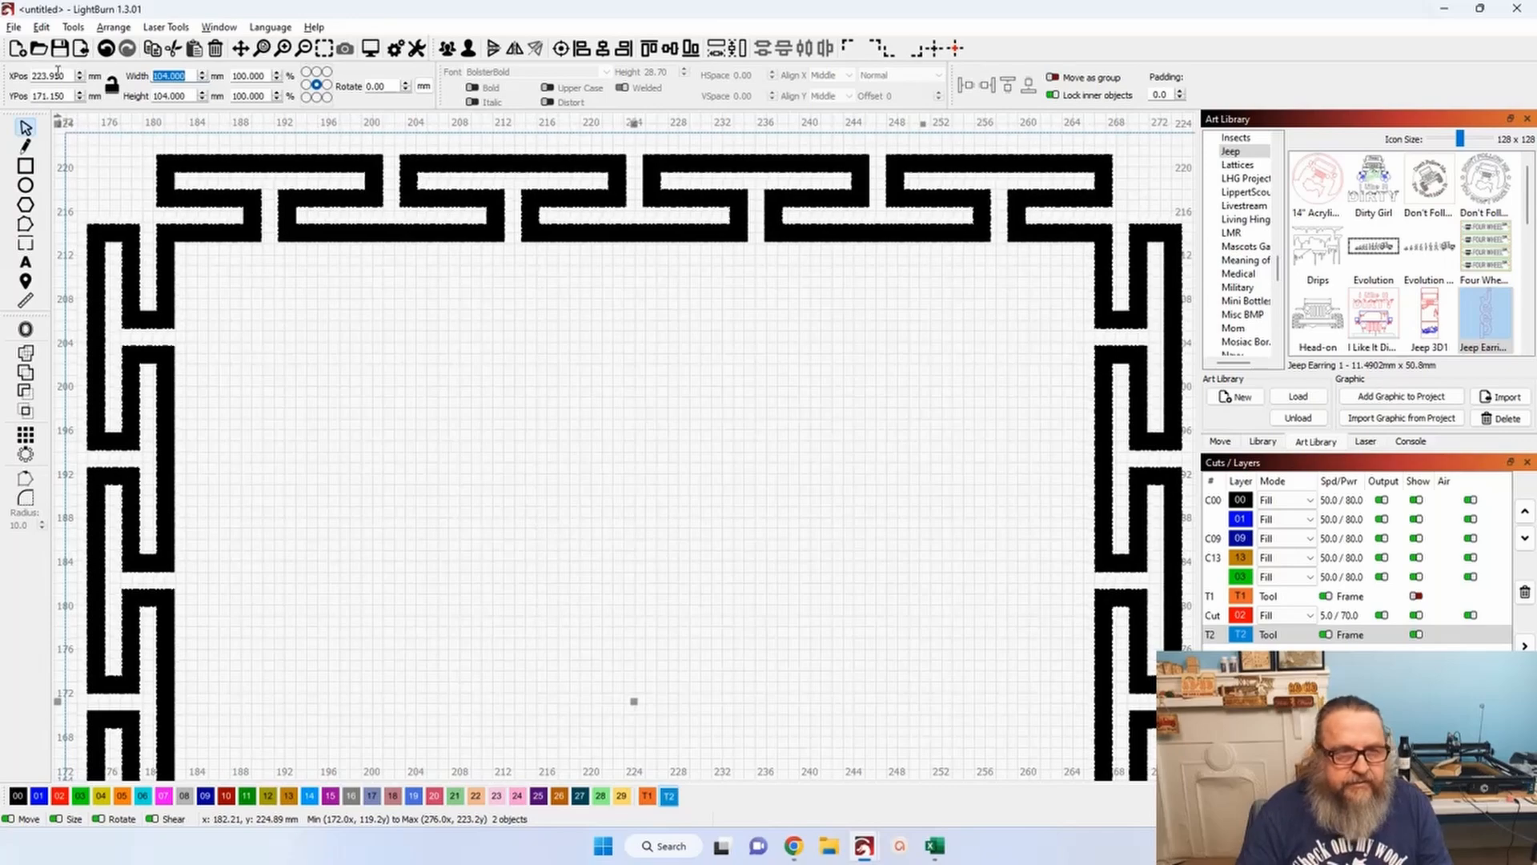
{"action": "type", "text": "1"}
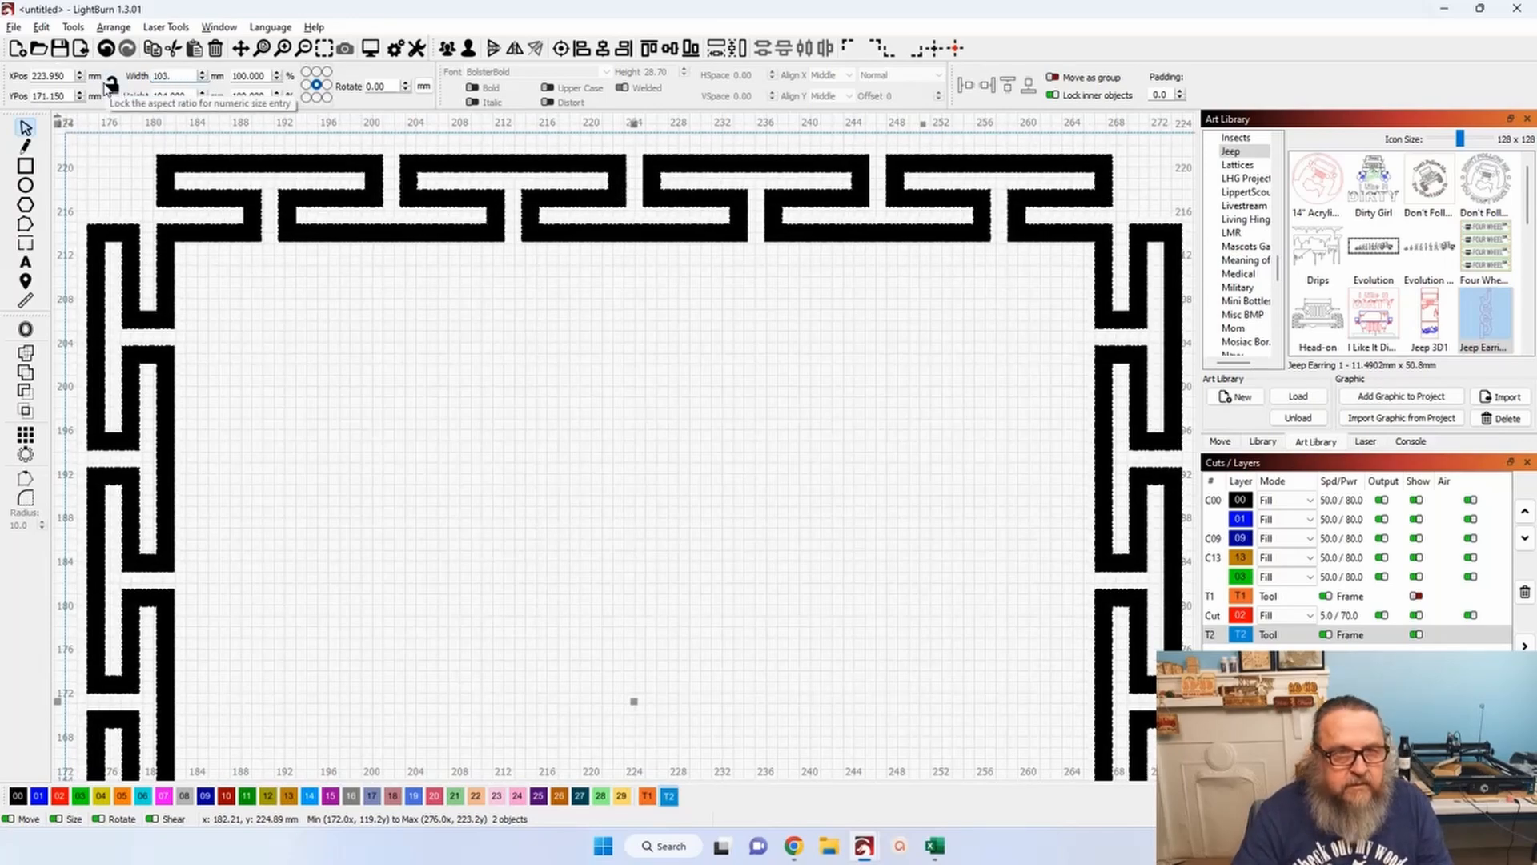
{"action": "type", "text": "03."}
{"action": "key", "text": "Tab"}
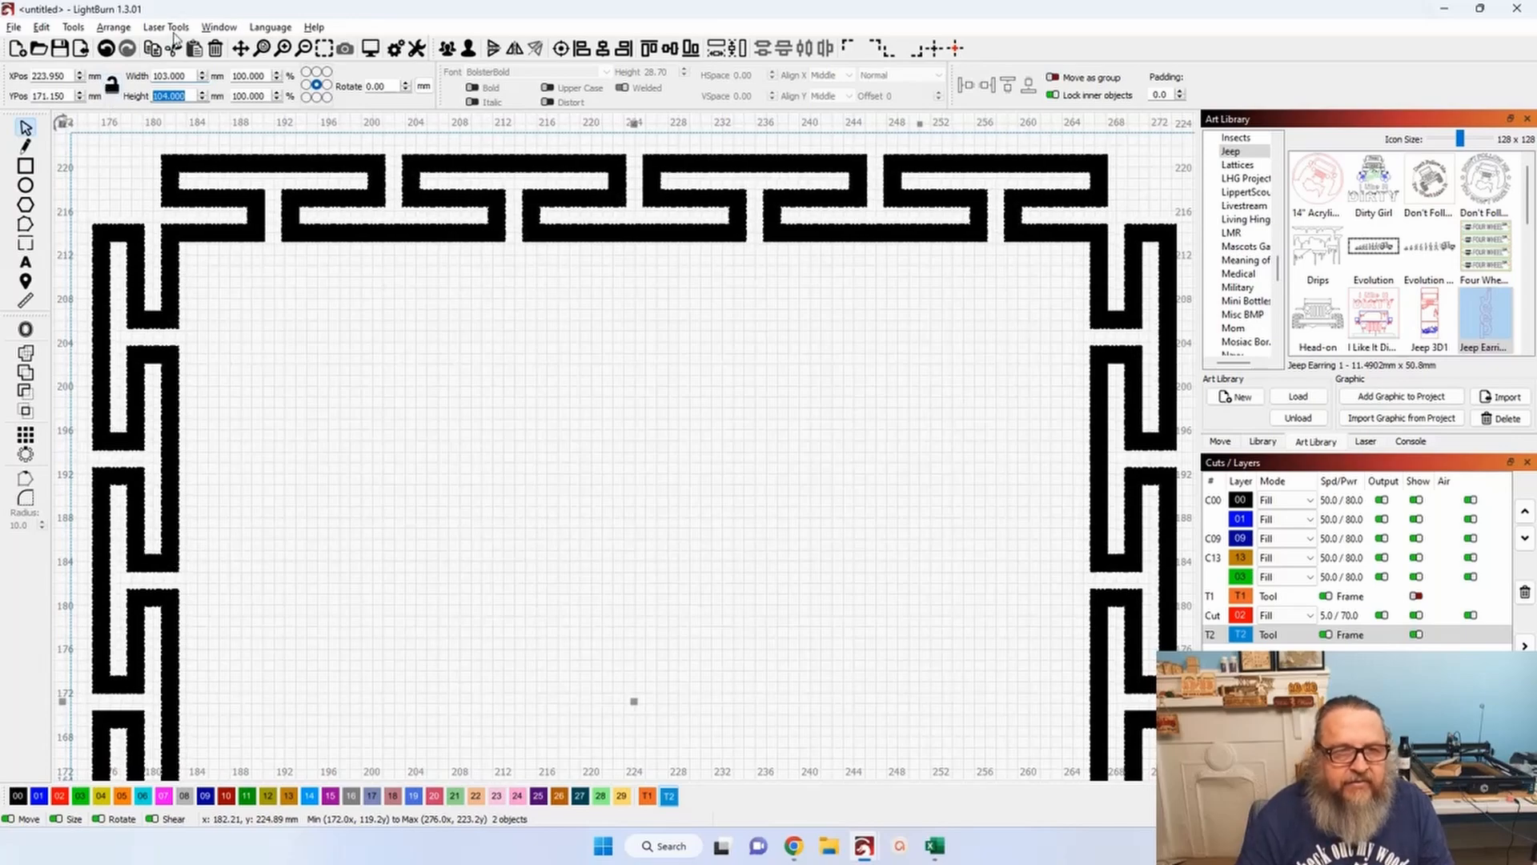
{"action": "left_click", "coordinate": [106, 48]}
Resize only the T2 square around the border to 103 mm wide and 103 mm high.
{"action": "left_click", "coordinate": [423, 449]}
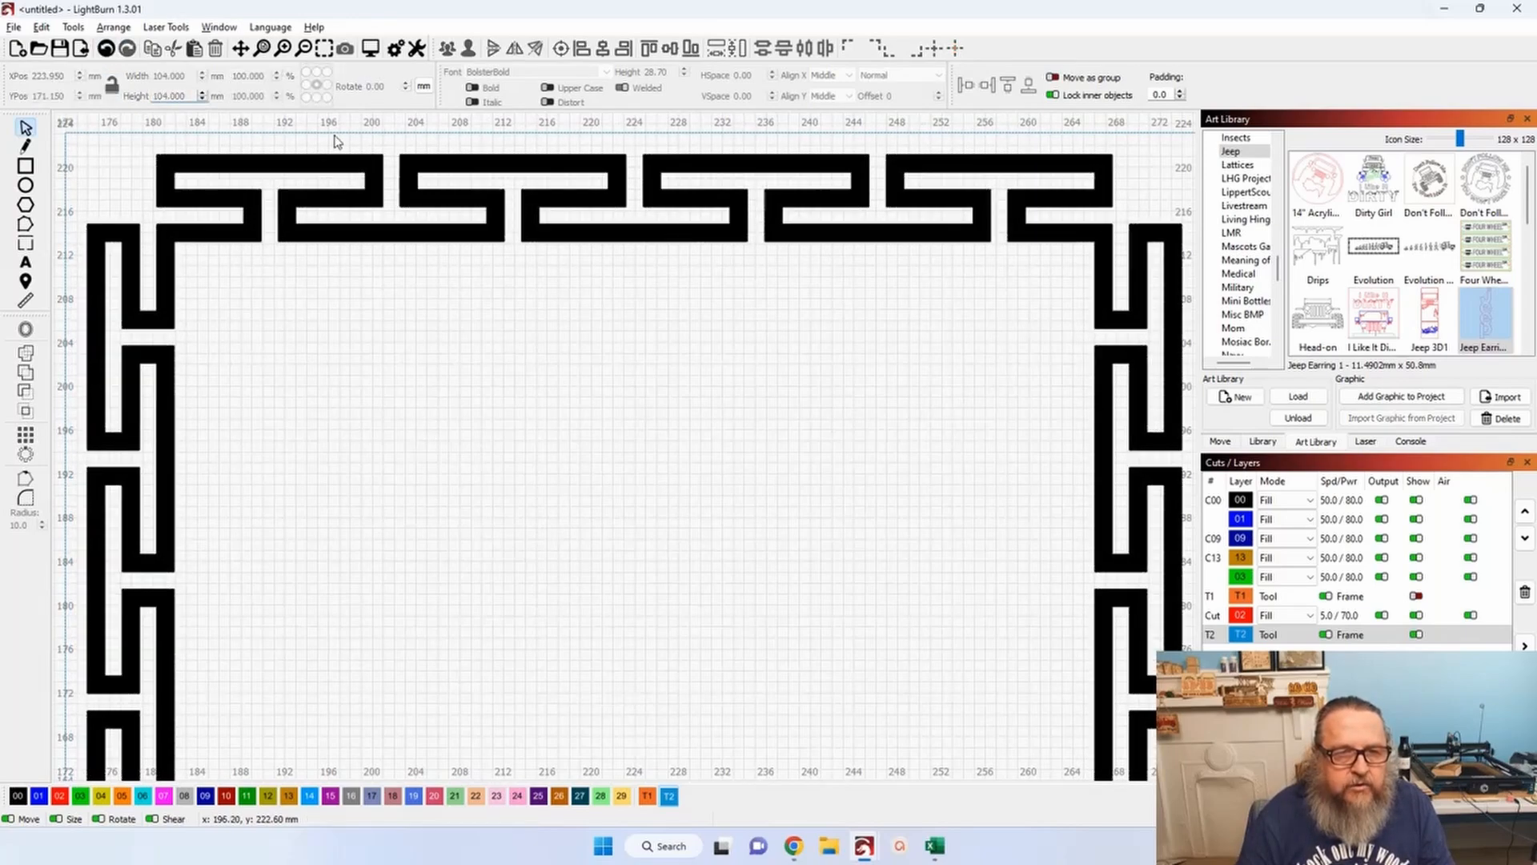
{"action": "left_click", "coordinate": [361, 133]}
{"action": "double_click", "coordinate": [190, 76]}
{"action": "type", "text": "103"}
{"action": "key", "text": "Tab"}
{"action": "type", "text": "103"}
{"action": "key", "text": "Tab"}
Offset the T2 square outward by 1.5 mm with the Corner style, keeping the original.
{"action": "scroll", "coordinate": [225, 187], "scroll_direction": "up", "scroll_amount": 1}
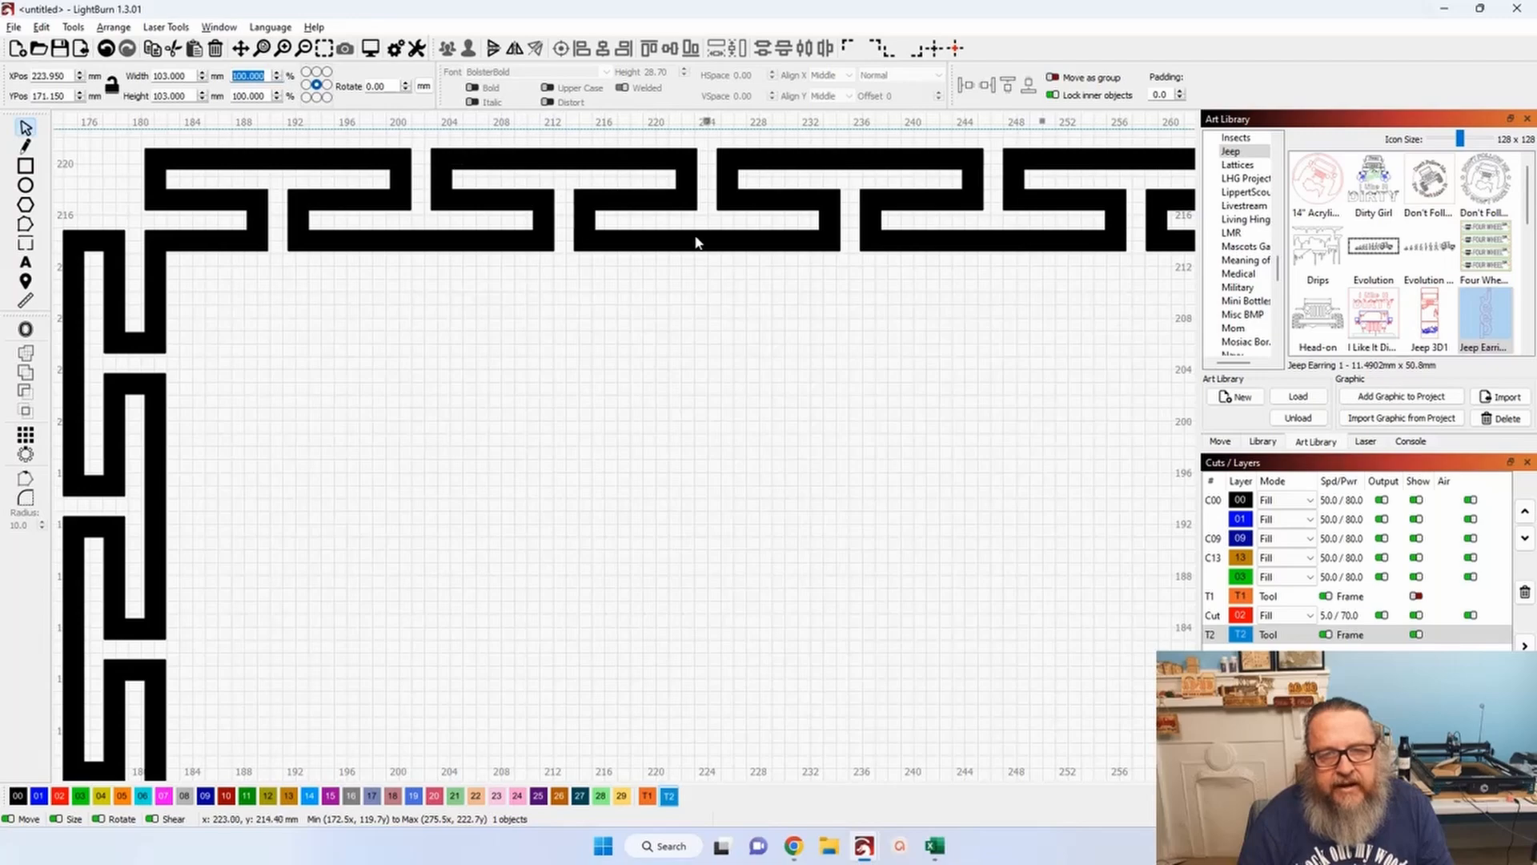
{"action": "scroll", "coordinate": [702, 243], "scroll_direction": "up", "scroll_amount": 5}
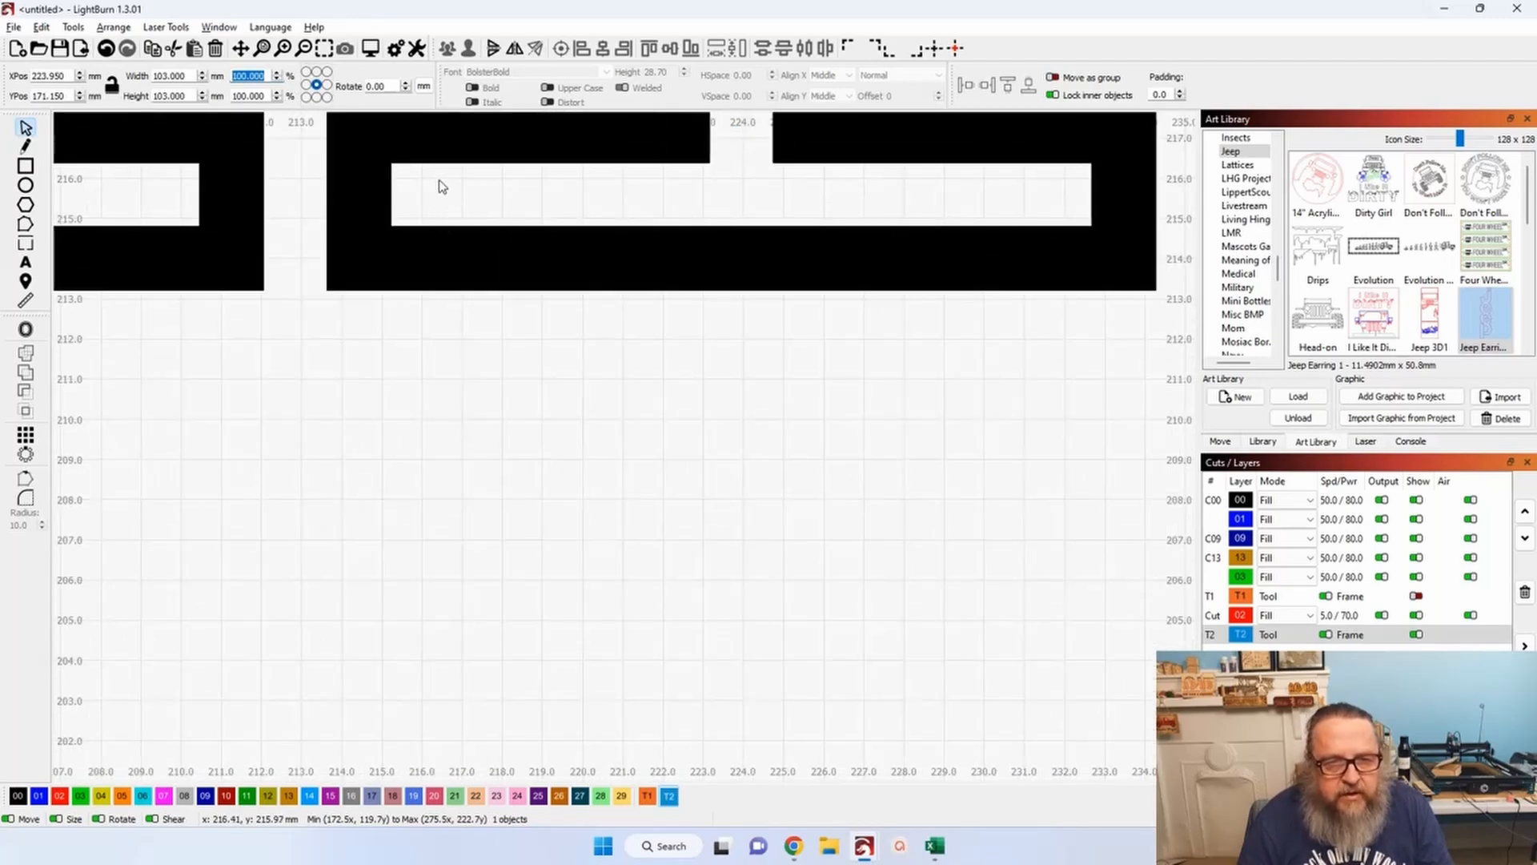
{"action": "left_click_drag", "start_coordinate": [489, 191], "coordinate": [642, 534]}
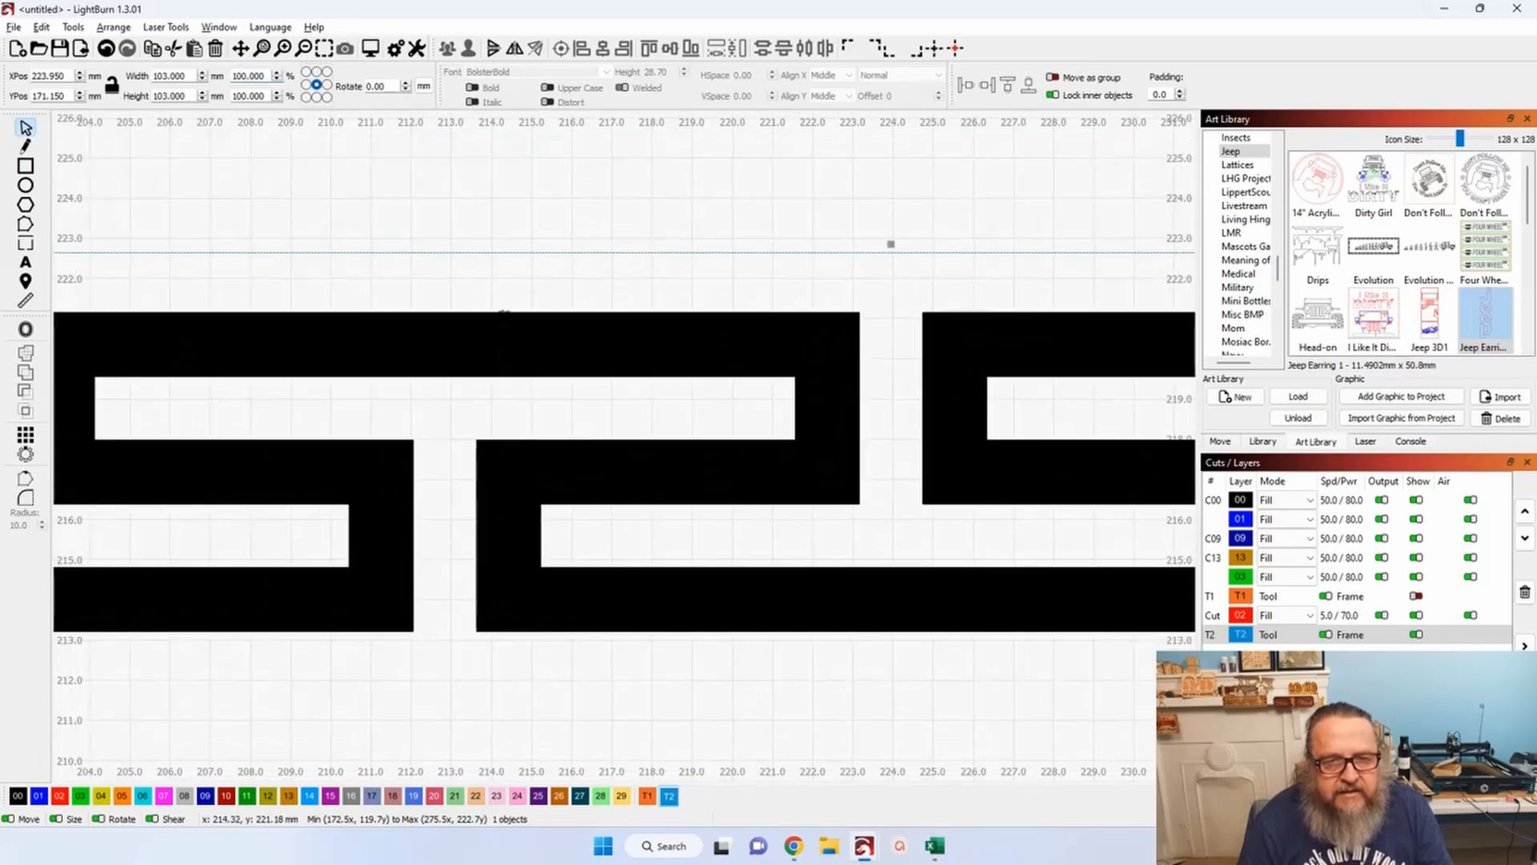
{"action": "scroll", "coordinate": [539, 298], "scroll_direction": "down", "scroll_amount": 5}
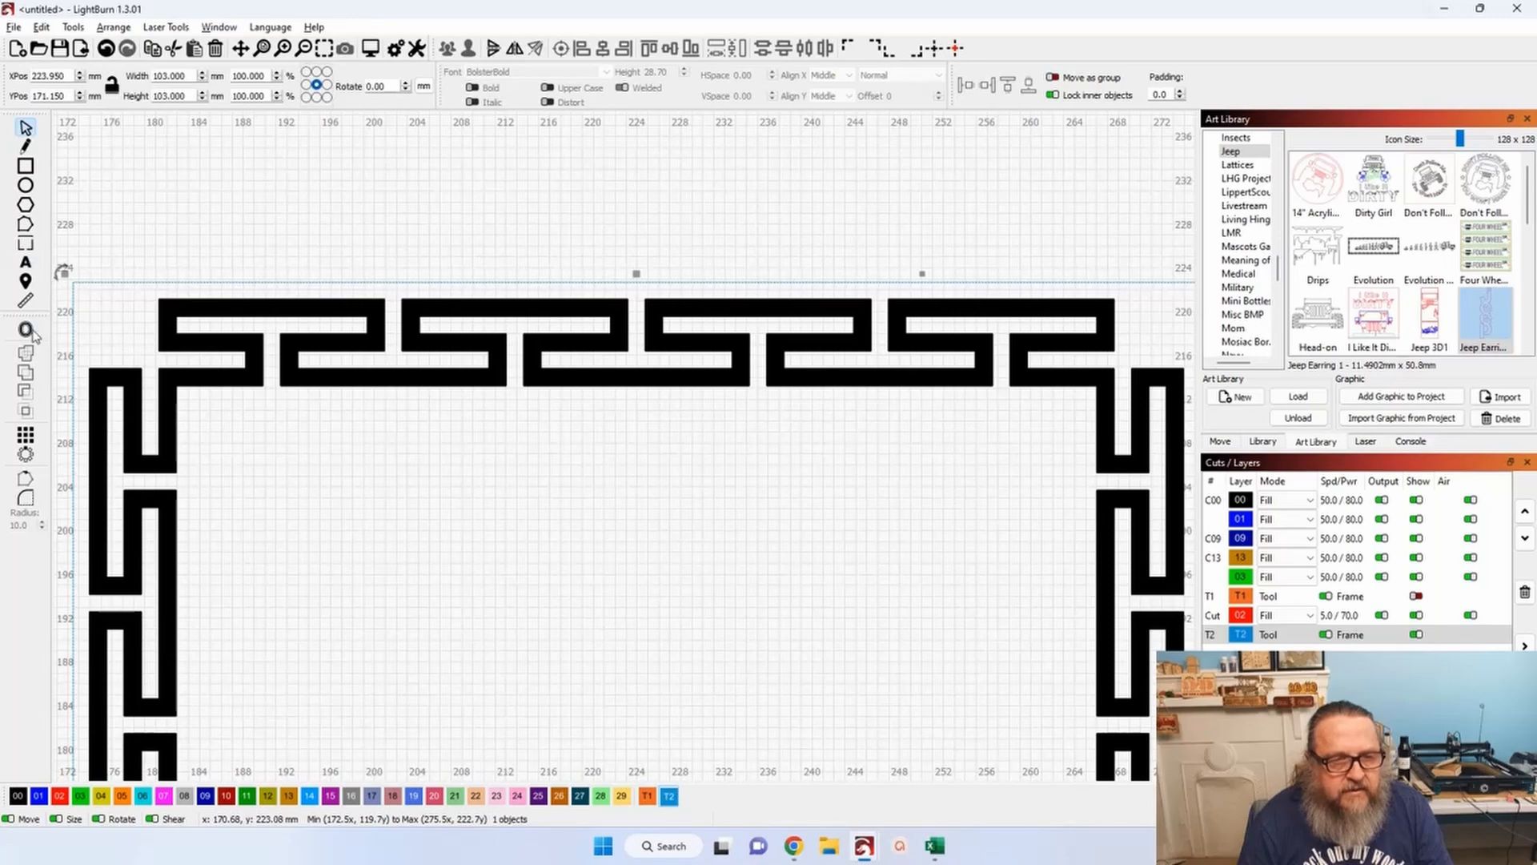
{"action": "left_click", "coordinate": [26, 330]}
{"action": "left_click", "coordinate": [805, 370]}
{"action": "left_click_drag", "start_coordinate": [806, 368], "coordinate": [742, 368]}
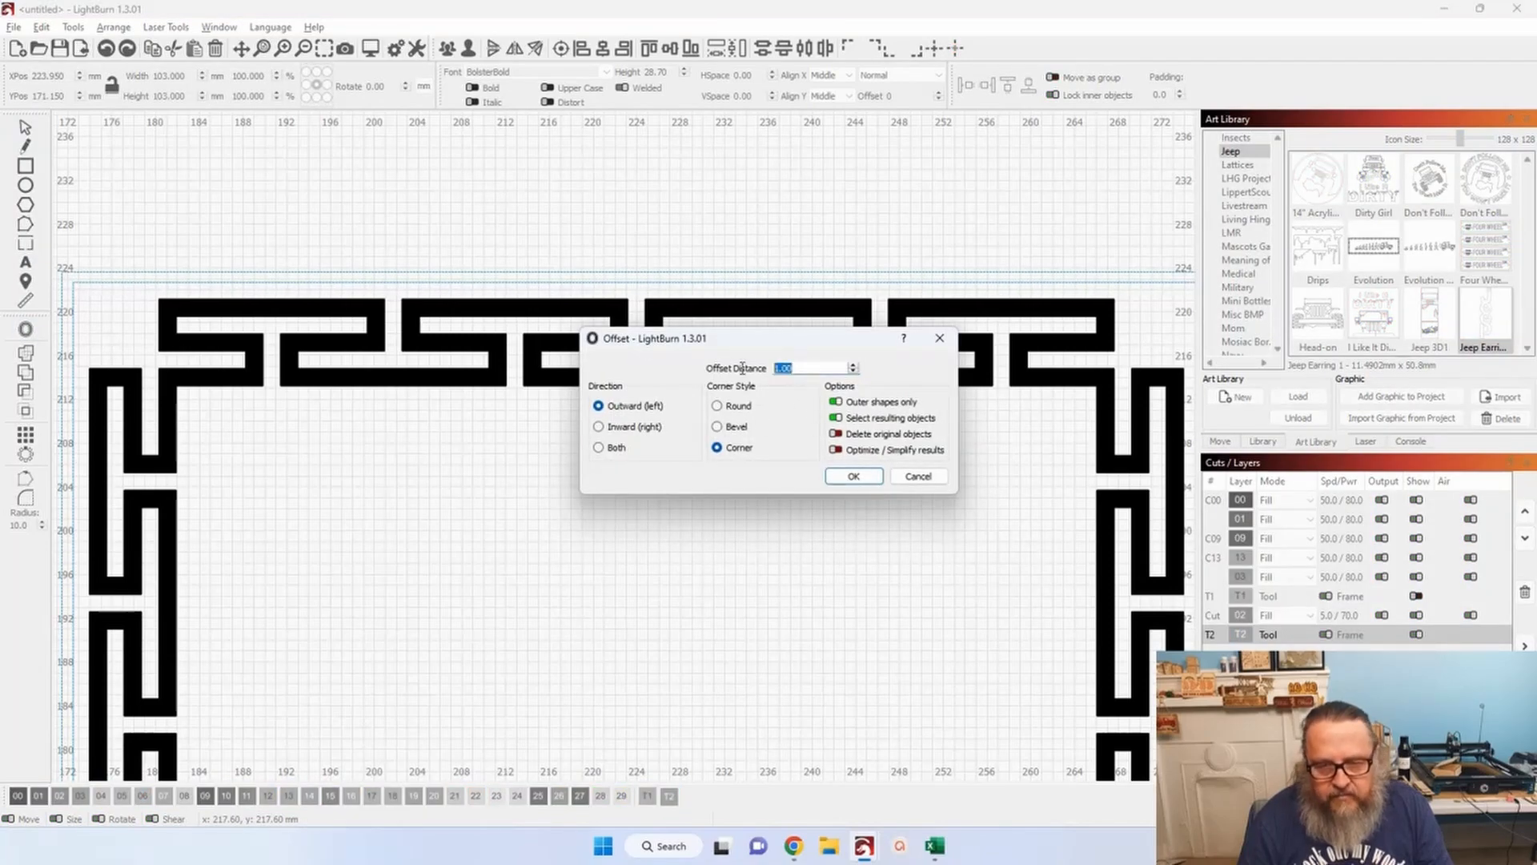
{"action": "type", "text": "1.5"}
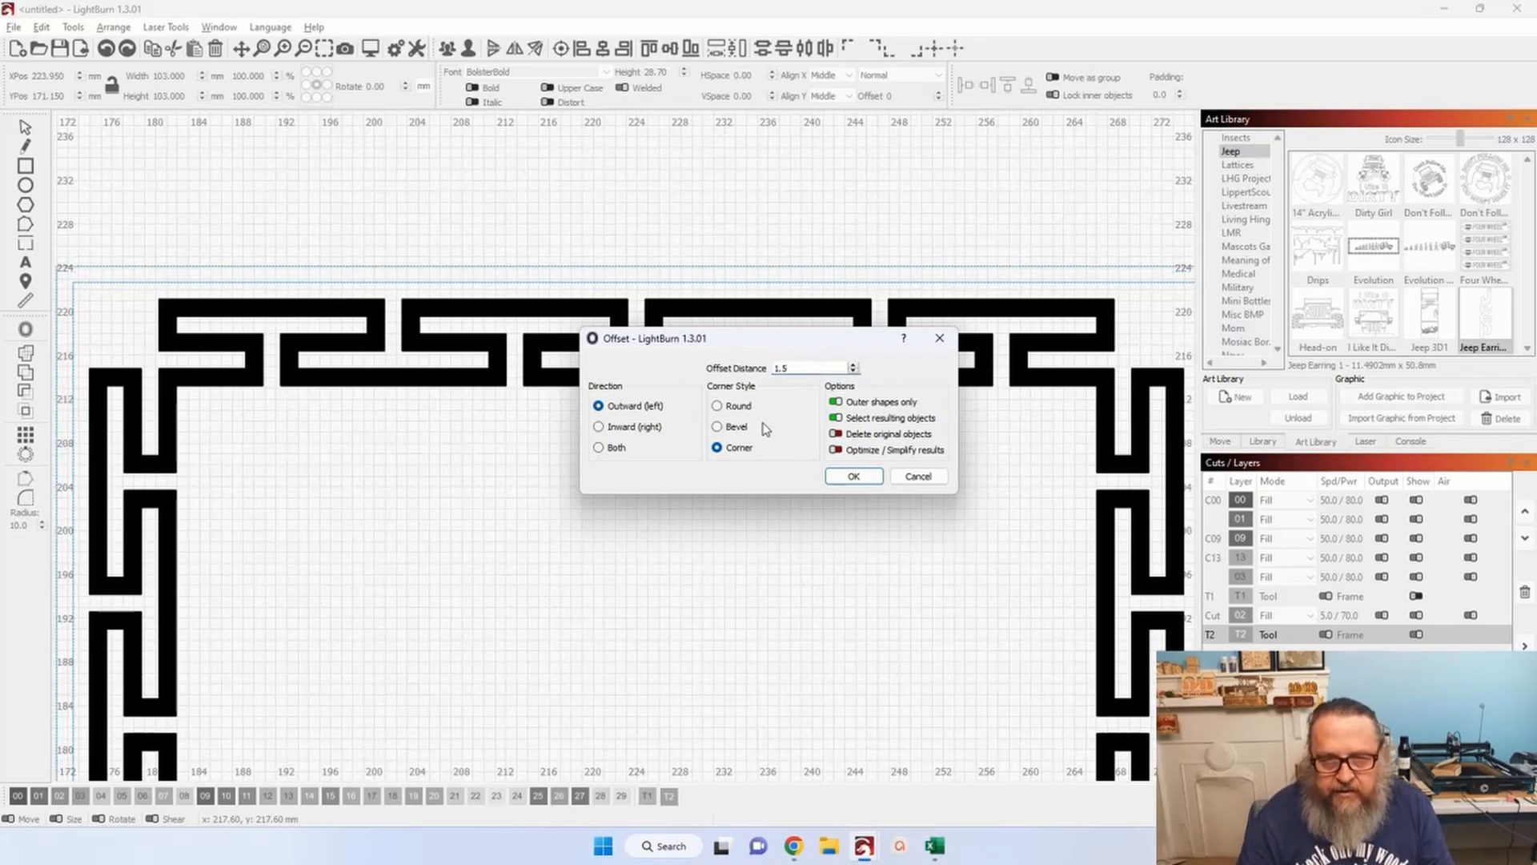
{"action": "left_click", "coordinate": [863, 476]}
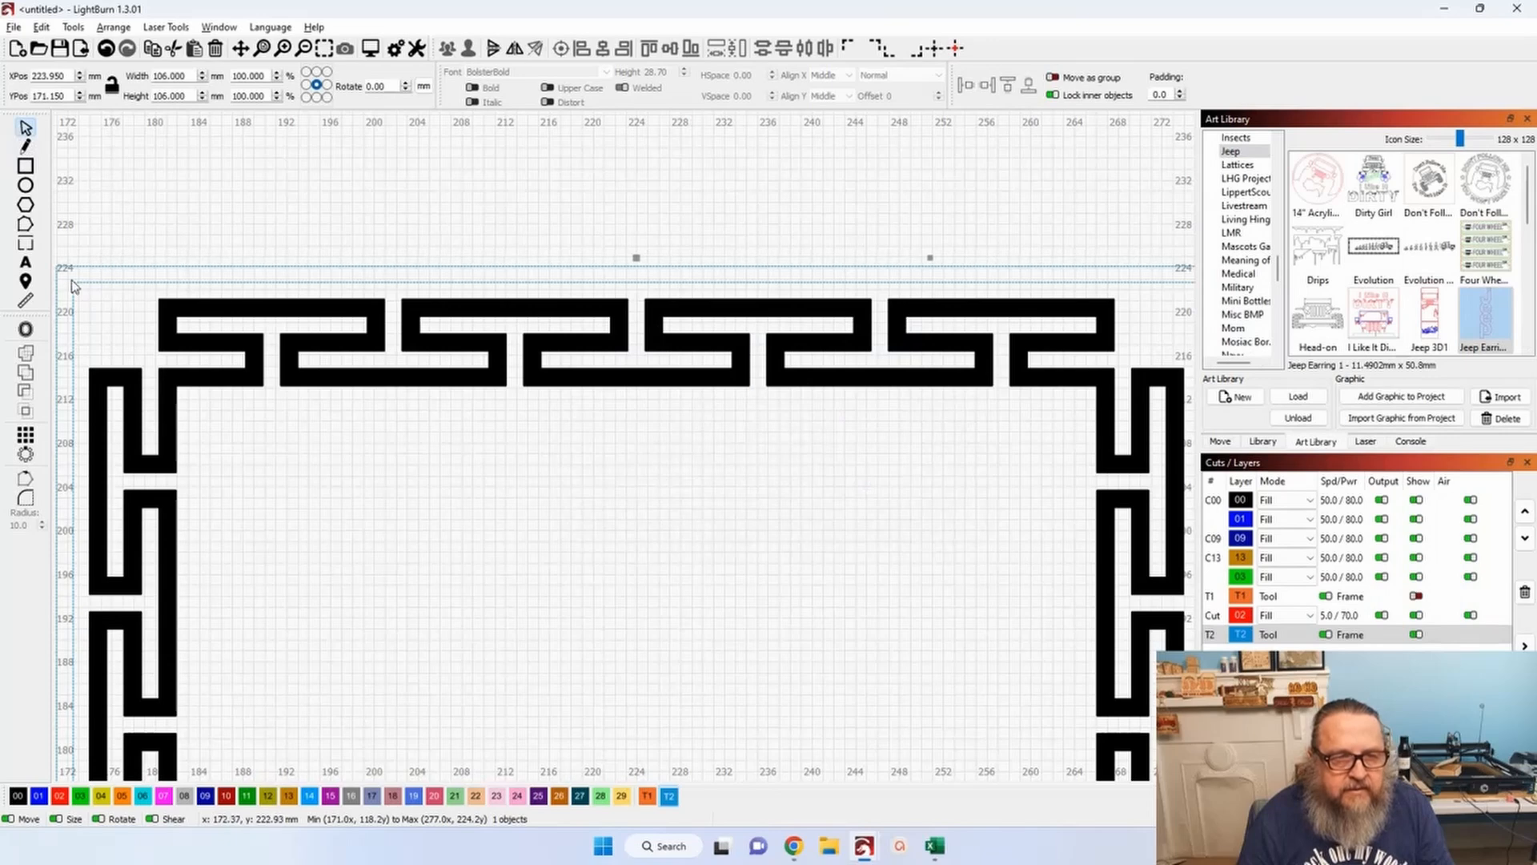
Assign both nested squares around the Greek-key border to fill layer 00 to form a solid black frame.
{"action": "left_click", "coordinate": [96, 308]}
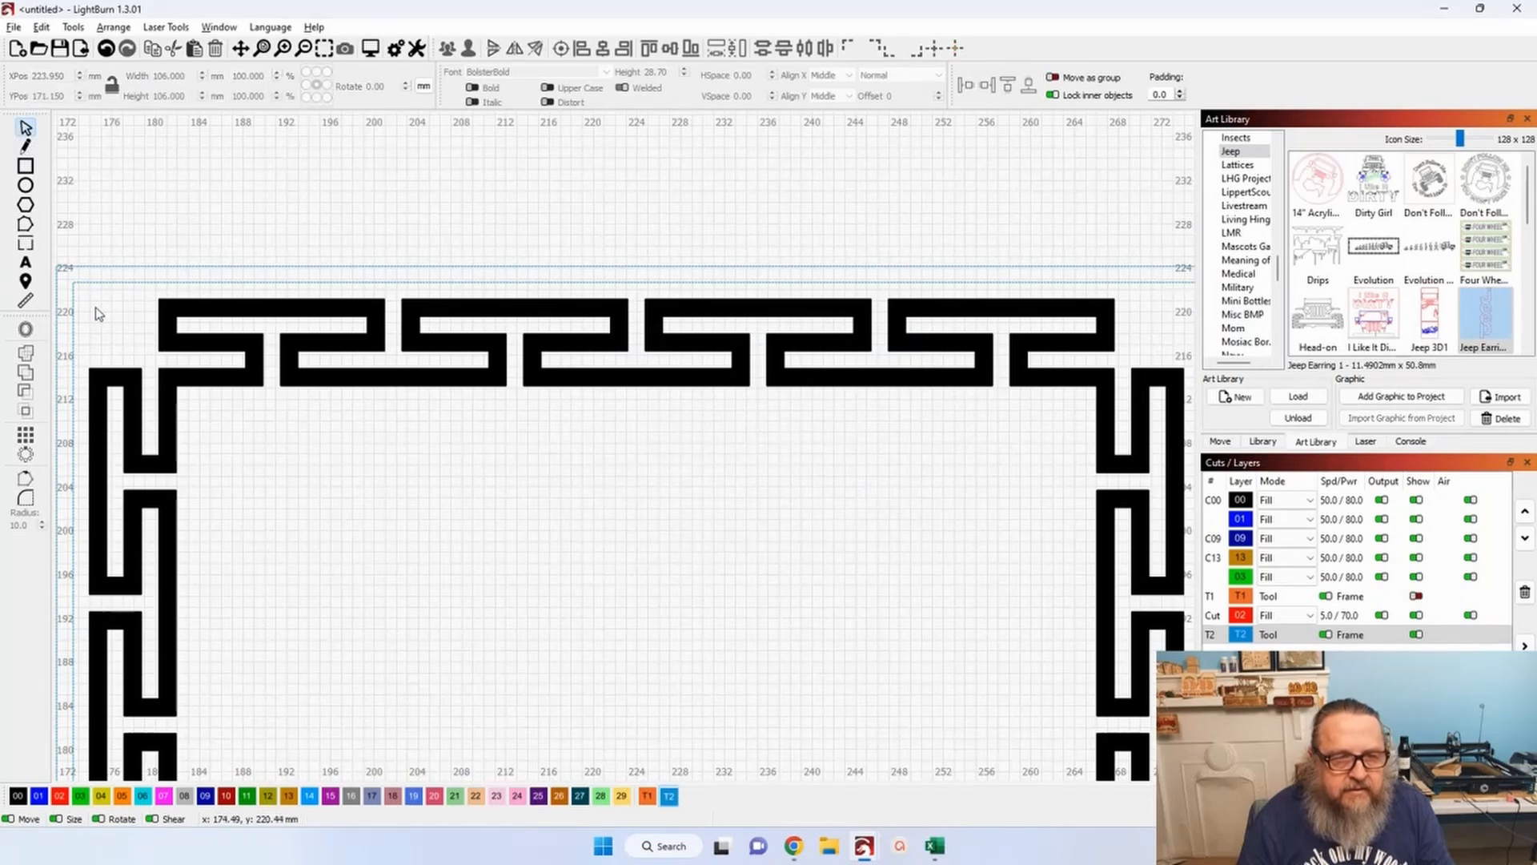
{"action": "left_click", "coordinate": [74, 267]}
{"action": "left_click", "coordinate": [22, 798]}
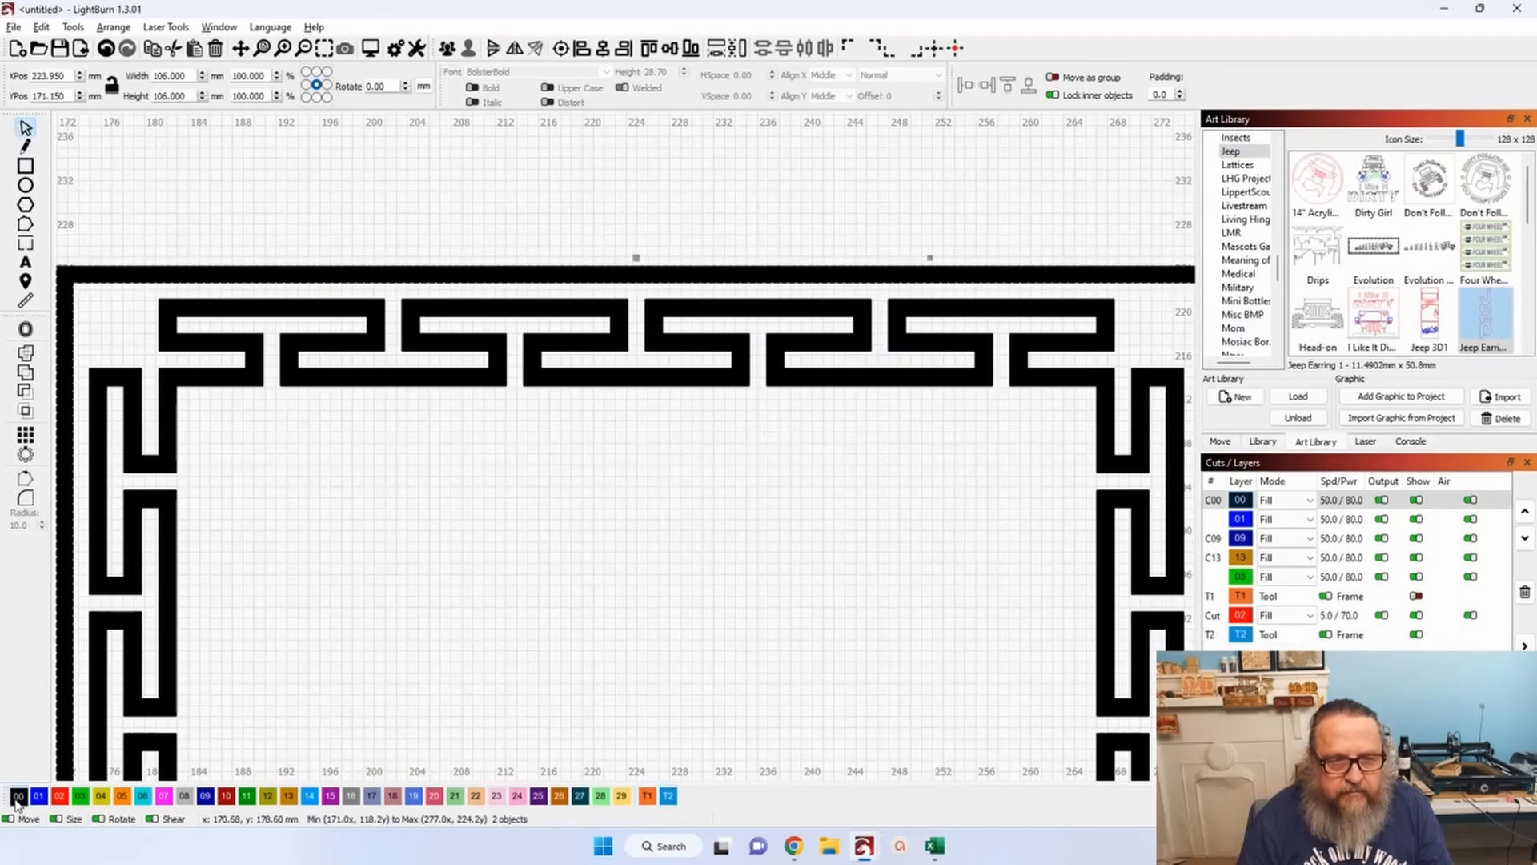
{"action": "scroll", "coordinate": [336, 534], "scroll_direction": "down", "scroll_amount": 4}
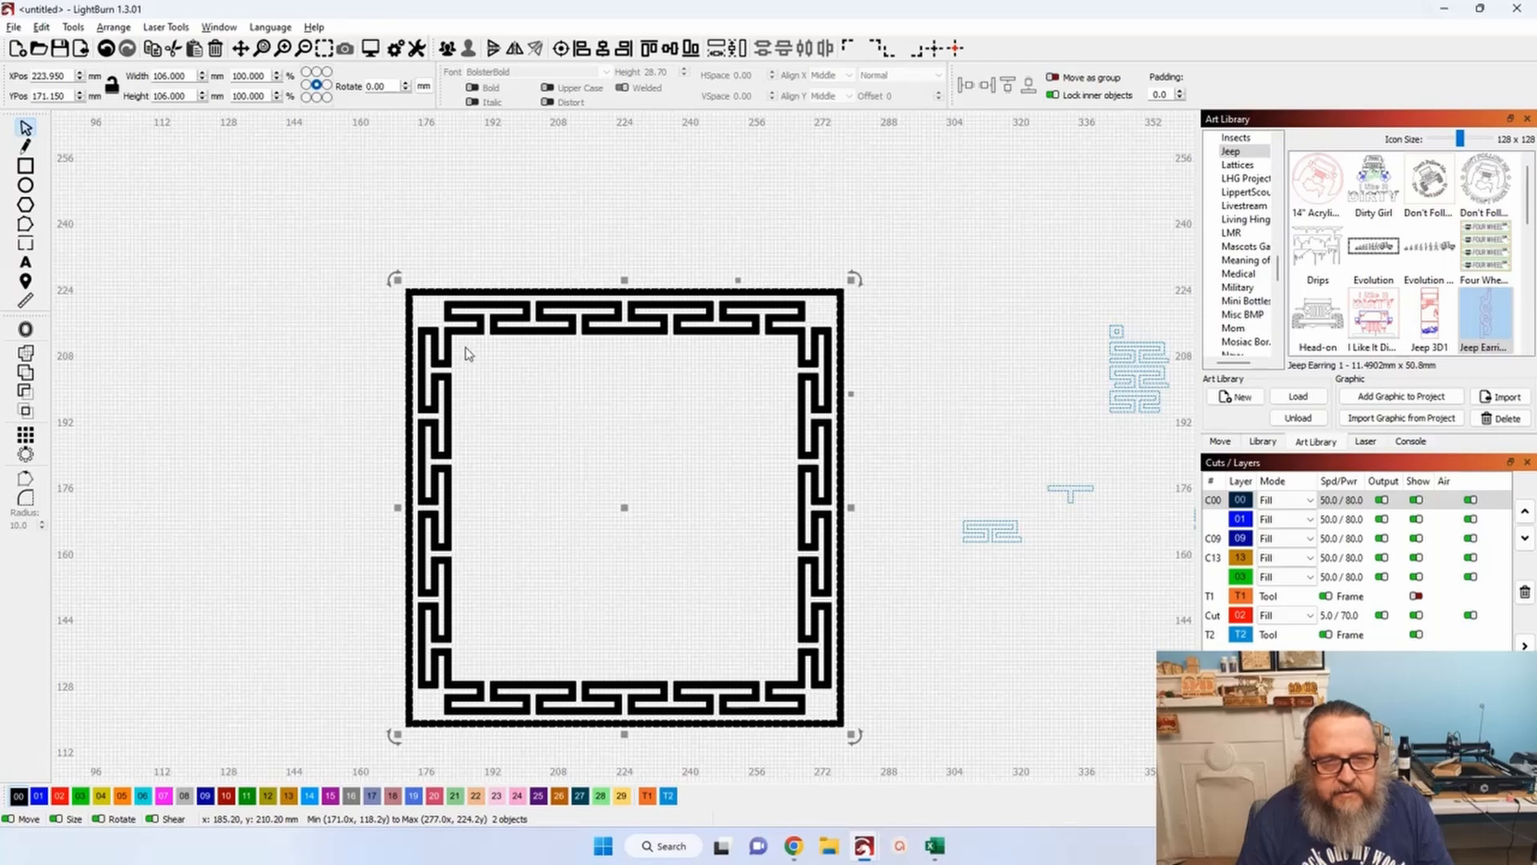
{"action": "scroll", "coordinate": [468, 356], "scroll_direction": "up", "scroll_amount": 8}
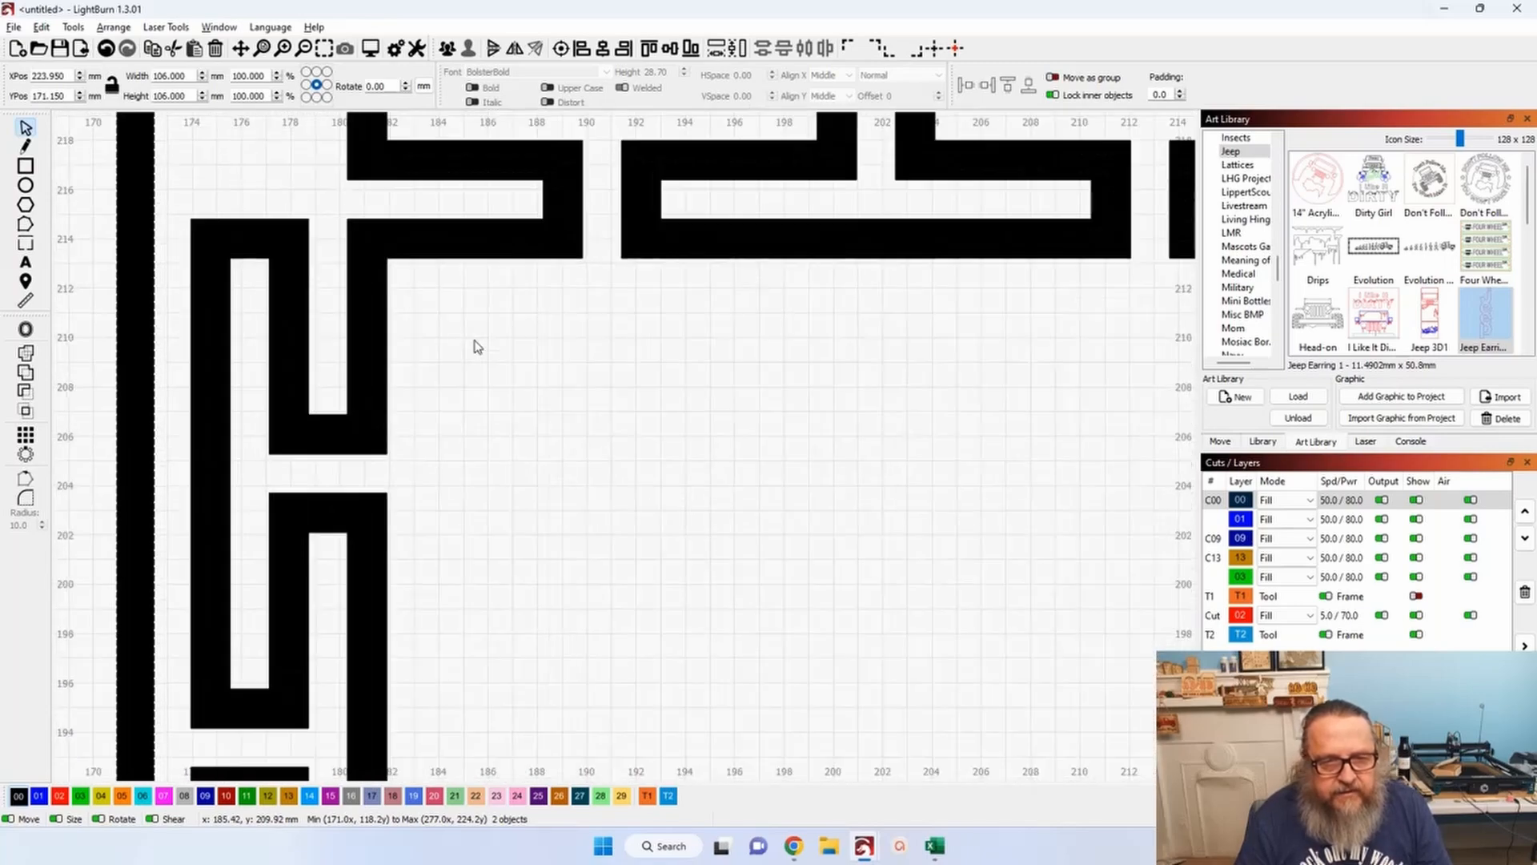
{"action": "scroll", "coordinate": [412, 290], "scroll_direction": "down", "scroll_amount": 3}
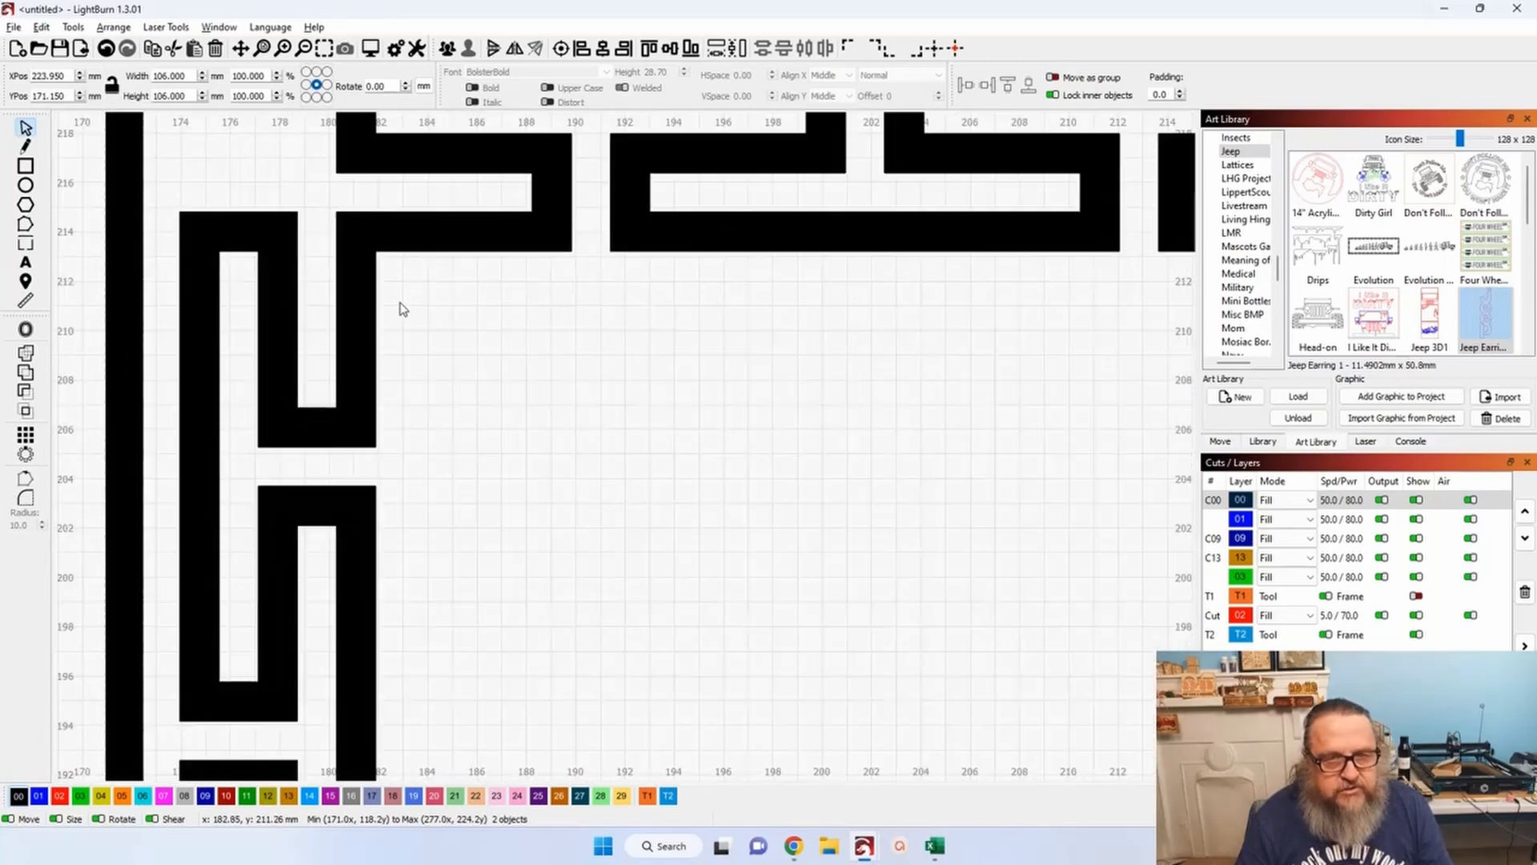
{"action": "scroll", "coordinate": [333, 226], "scroll_direction": "down", "scroll_amount": 6}
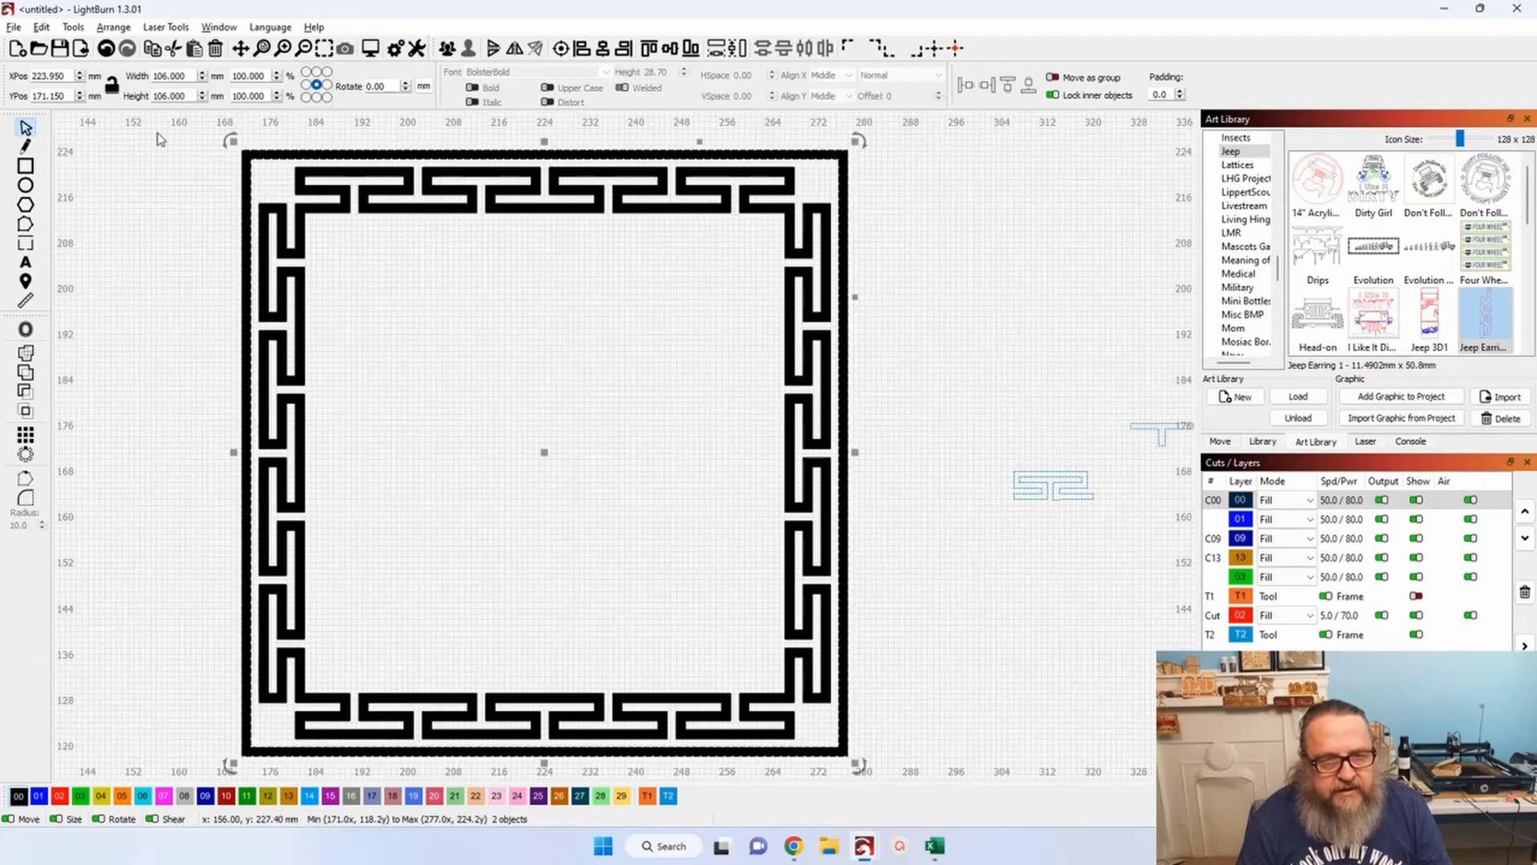
Draw a square about 80.6 mm wide inside the Greek-key border on layer 00.
{"action": "left_click", "coordinate": [25, 166]}
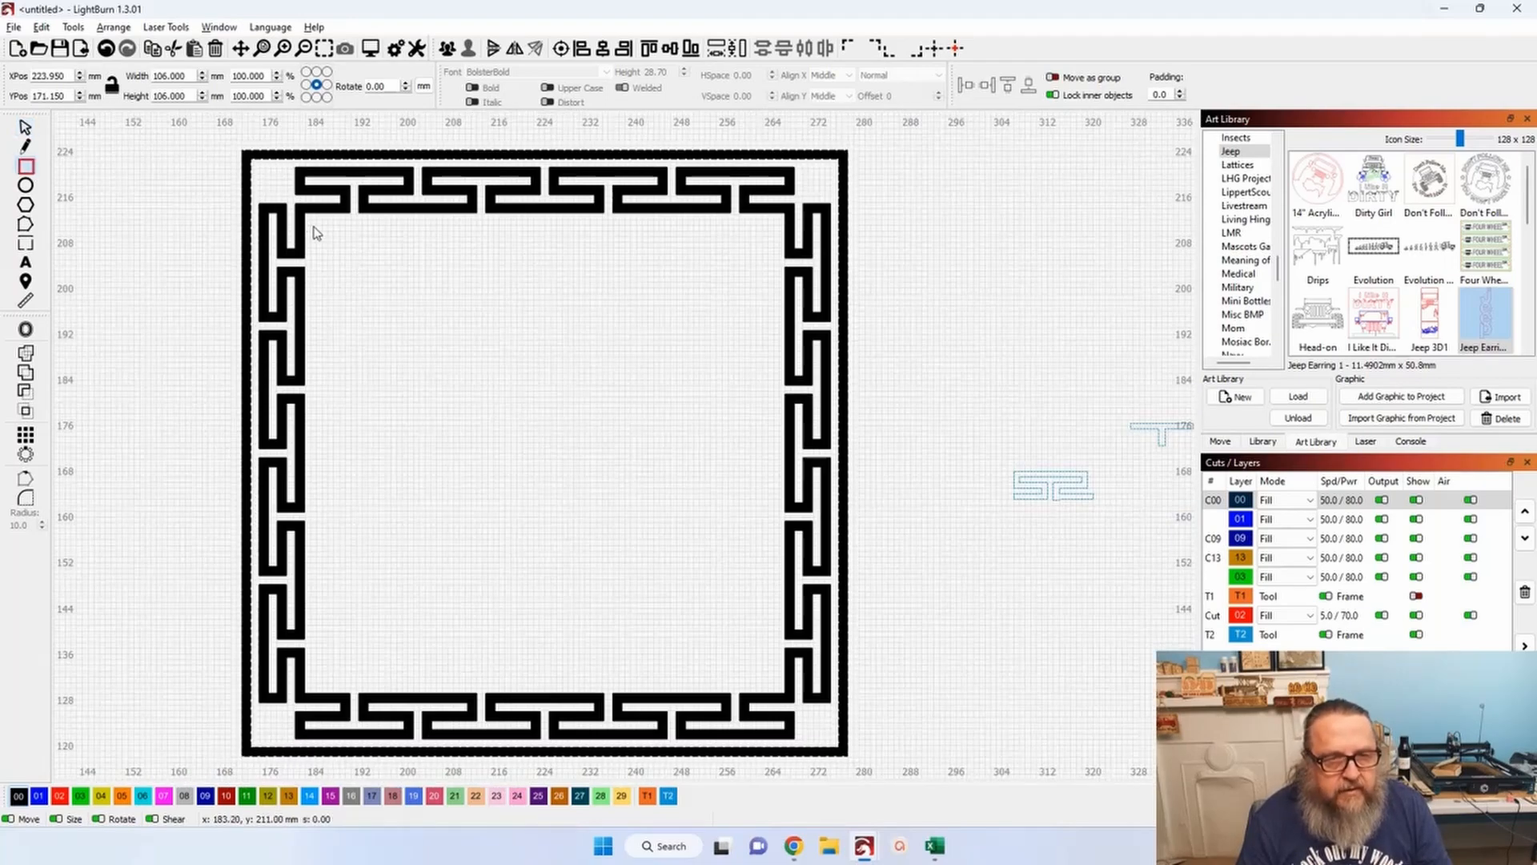
{"action": "mouse_move", "coordinate": [315, 225]}
{"action": "left_mouse_down"}
{"action": "mouse_move", "coordinate": [714, 645]}
{"action": "mouse_move", "coordinate": [713, 665]}
{"action": "mouse_move", "coordinate": [783, 693]}
{"action": "mouse_move", "coordinate": [777, 675]}
{"action": "left_mouse_up"}
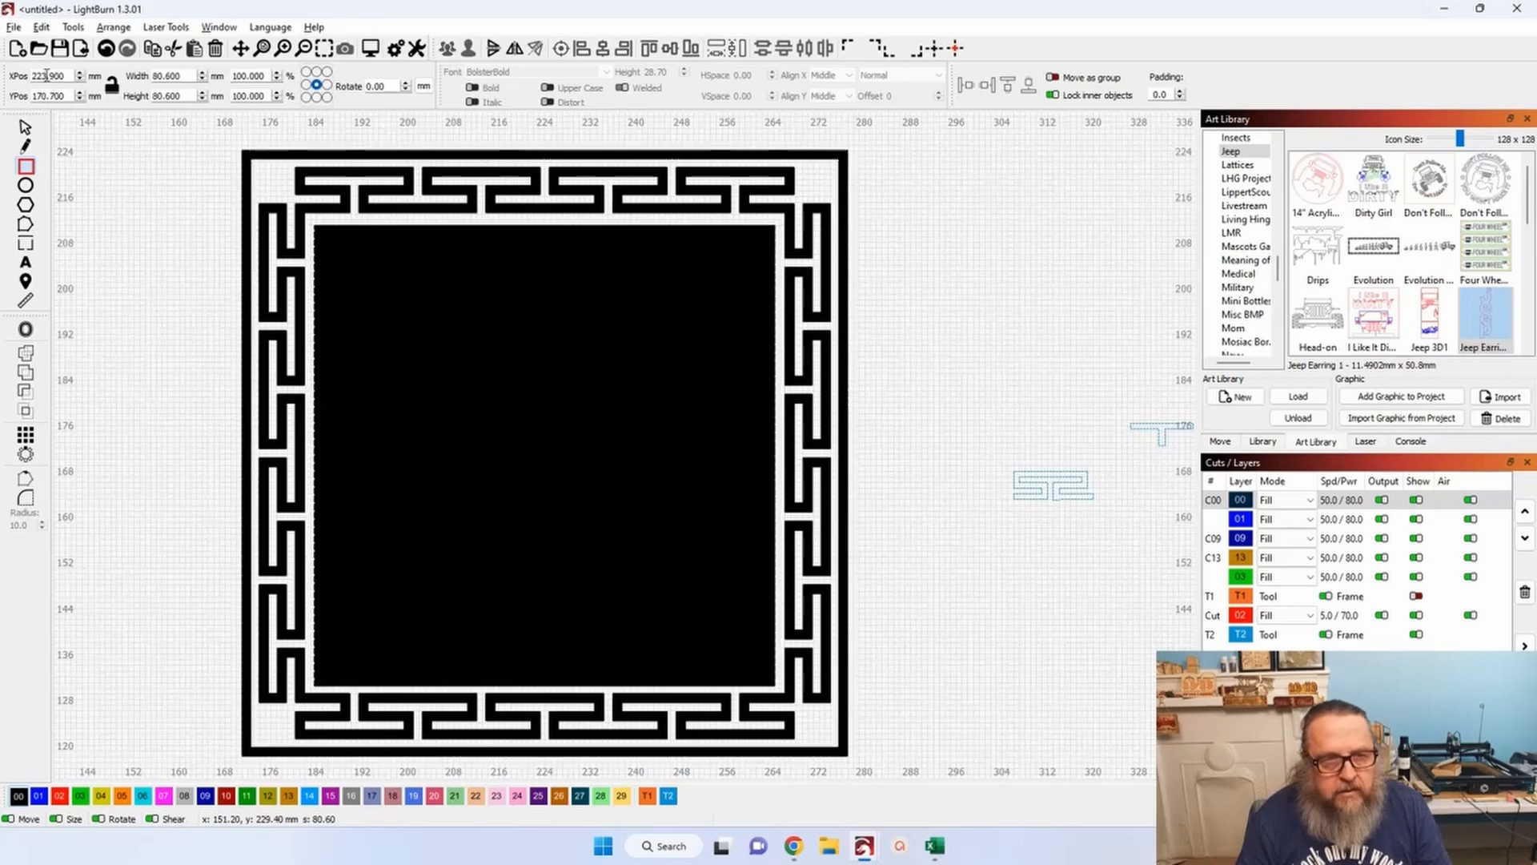
{"action": "left_click", "coordinate": [25, 128]}
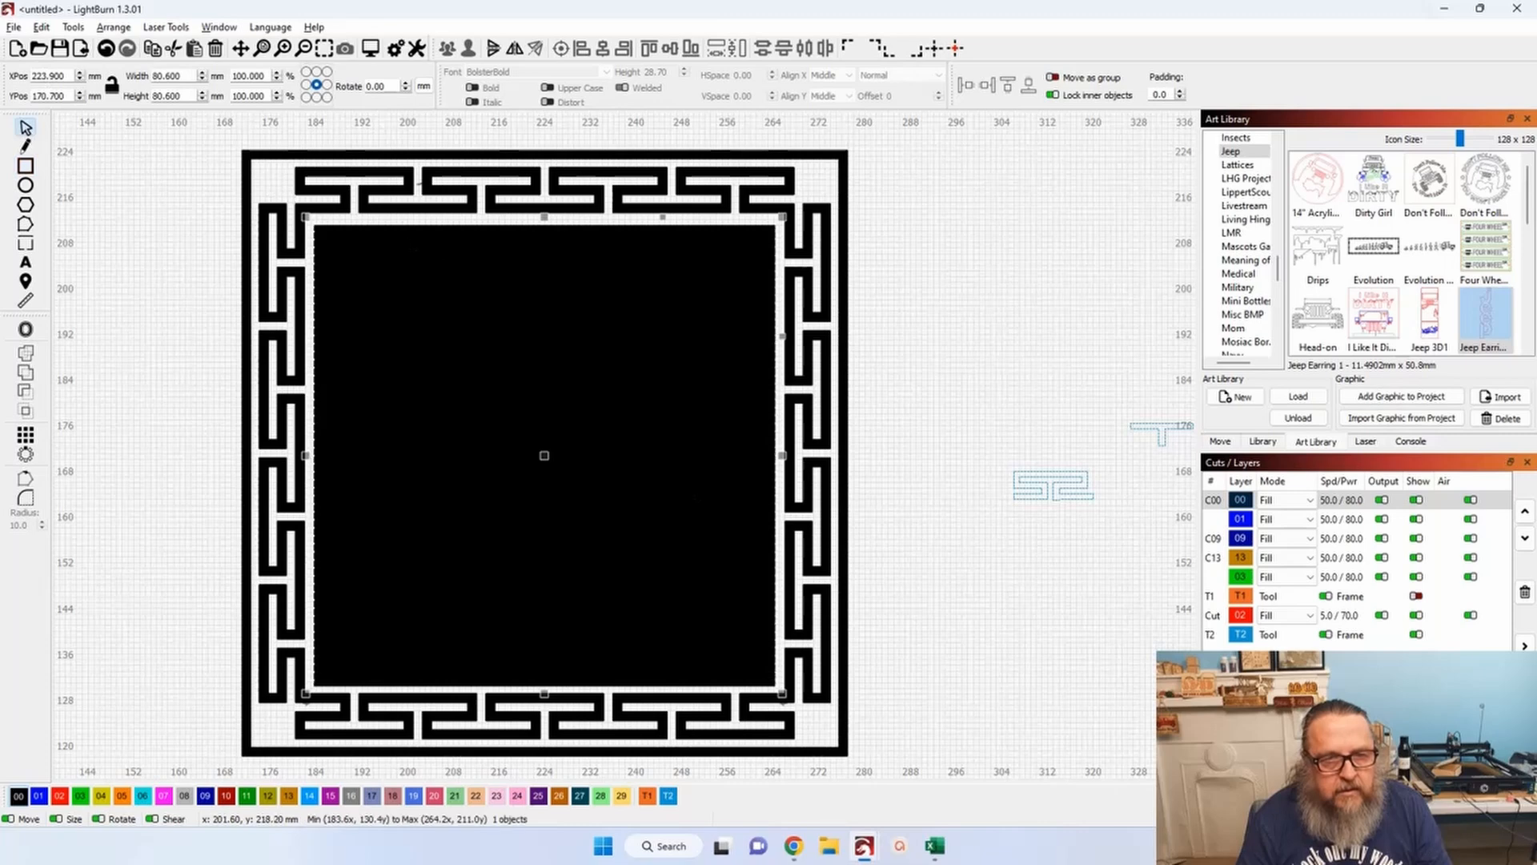
Align the centre of the inner square with the black frame around the border.
{"action": "key", "text": "Caps_Lock"}
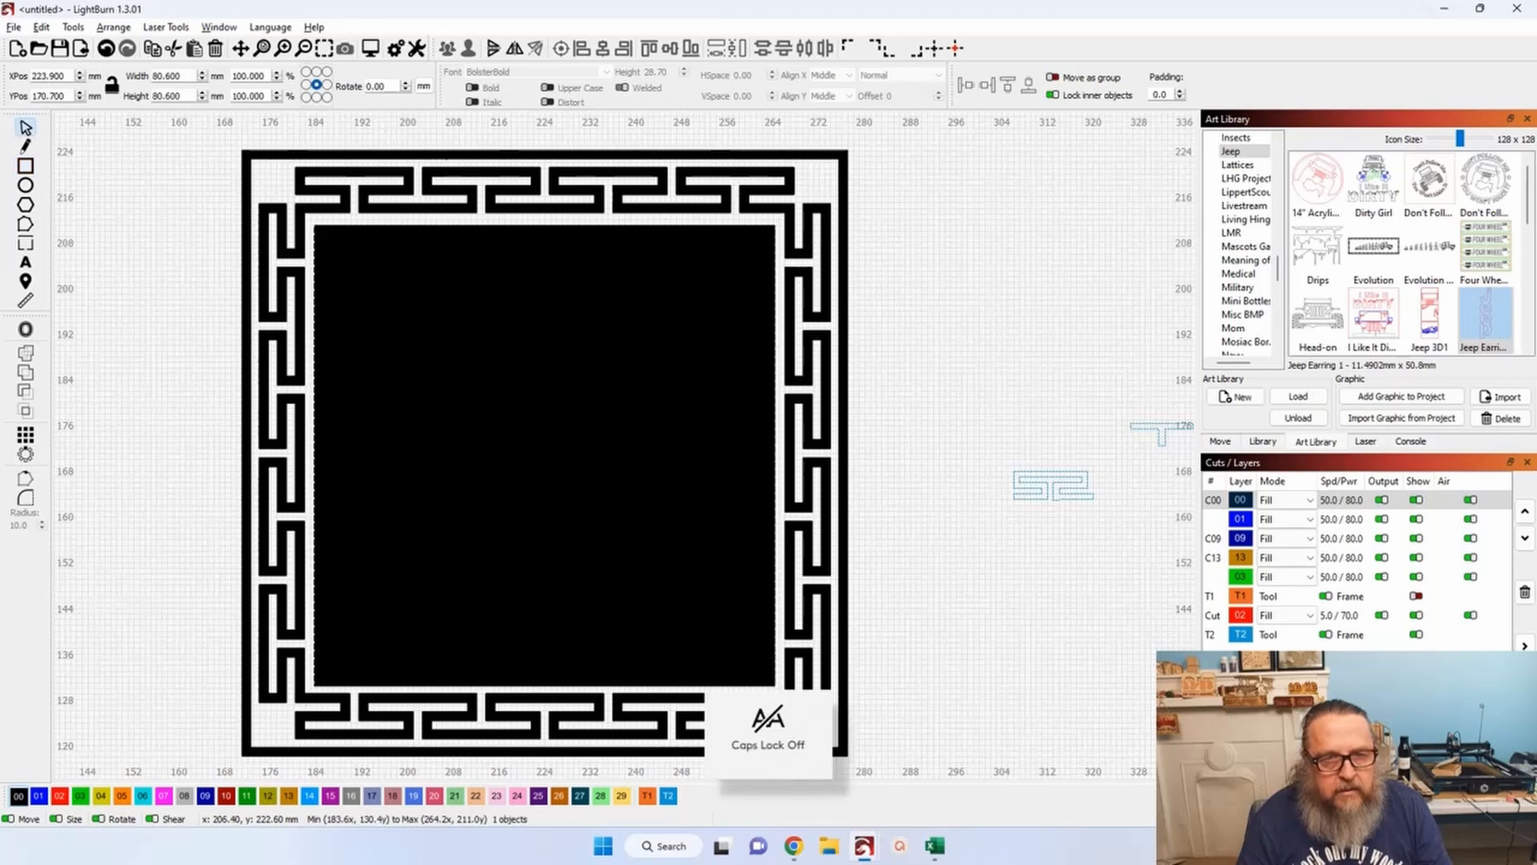
{"action": "left_click", "coordinate": [445, 159], "text": "shift"}
{"action": "left_click", "coordinate": [563, 49]}
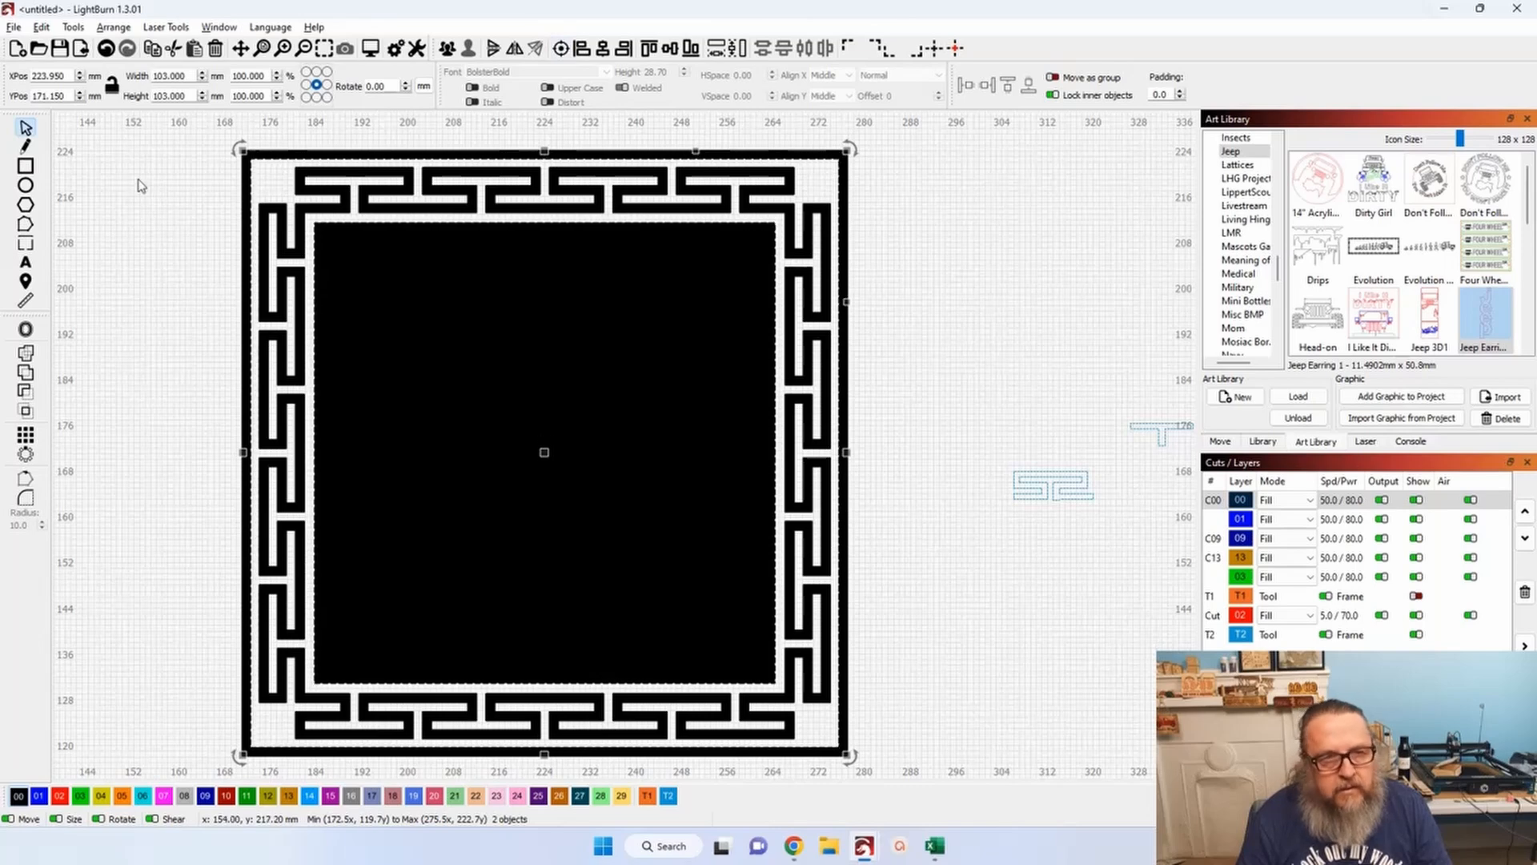
Resize the filled inner square to 80 mm wide and 80 mm high.
{"action": "left_click", "coordinate": [130, 225]}
{"action": "left_click", "coordinate": [394, 237]}
{"action": "left_click", "coordinate": [394, 242]}
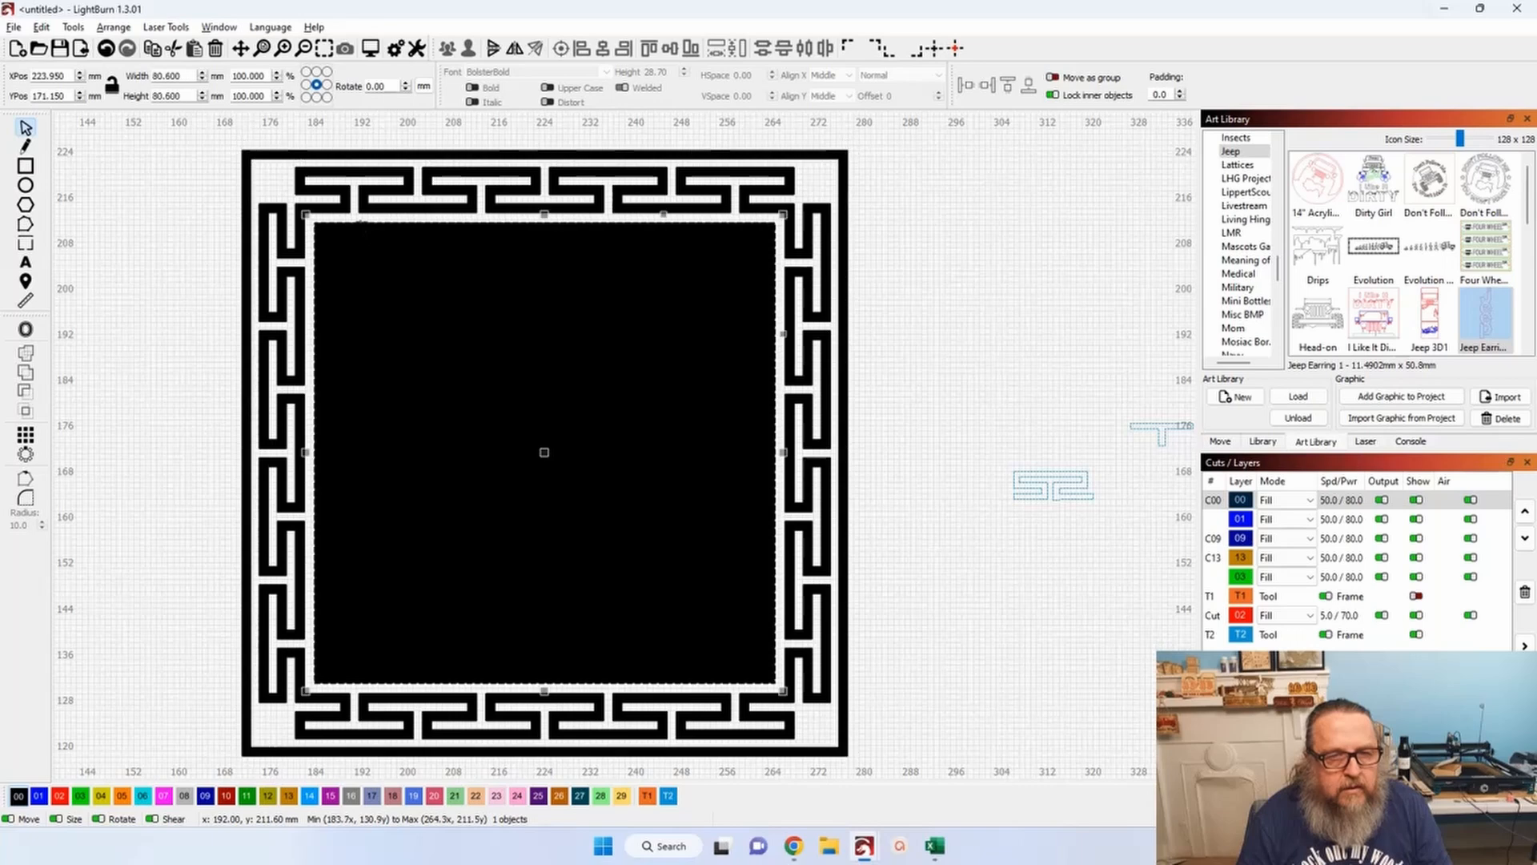
{"action": "double_click", "coordinate": [180, 76]}
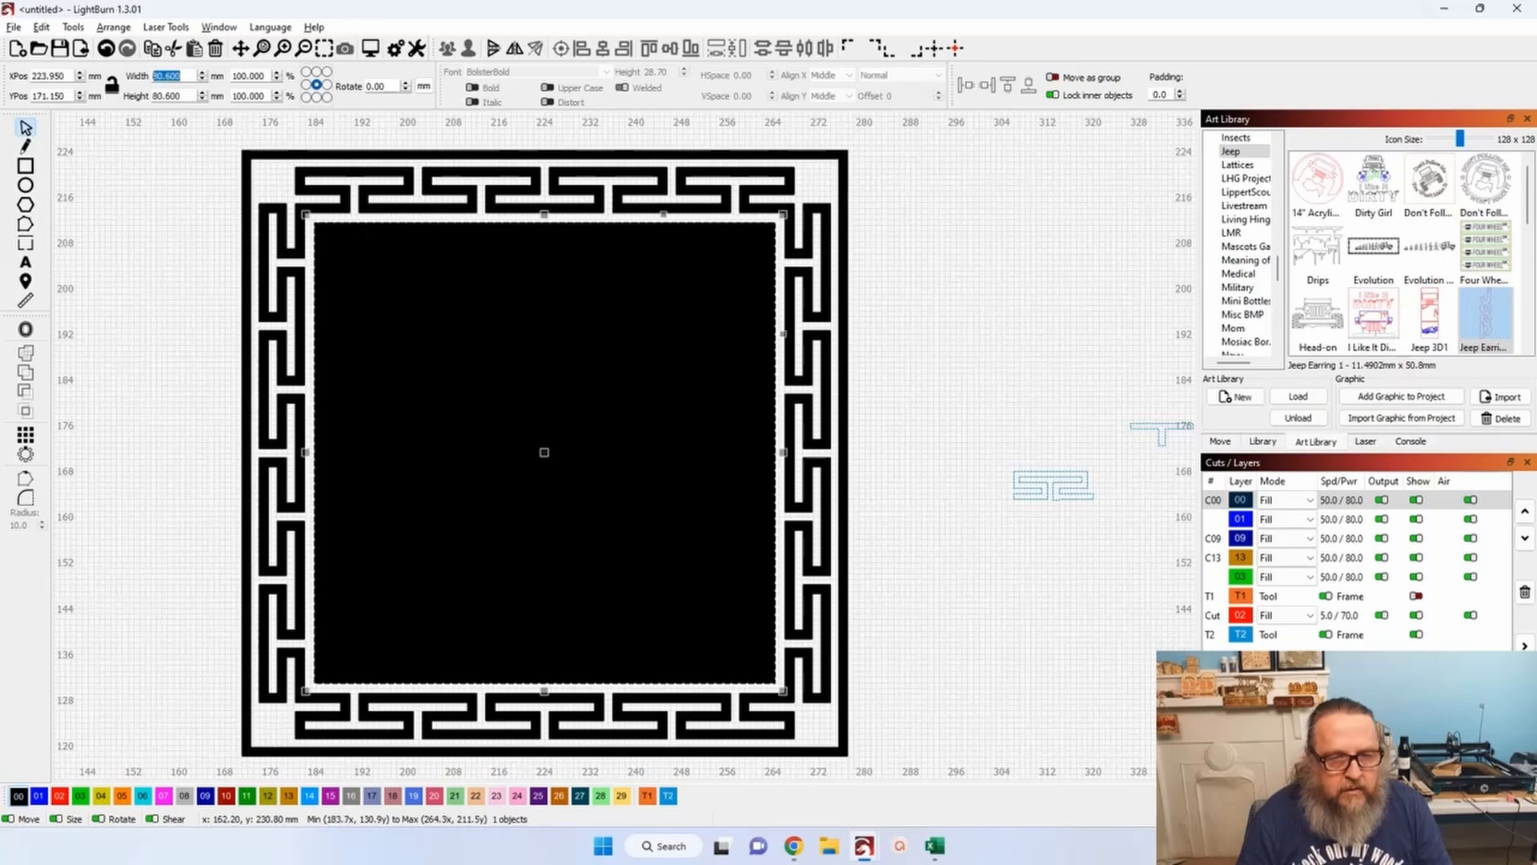
{"action": "type", "text": "80.0"}
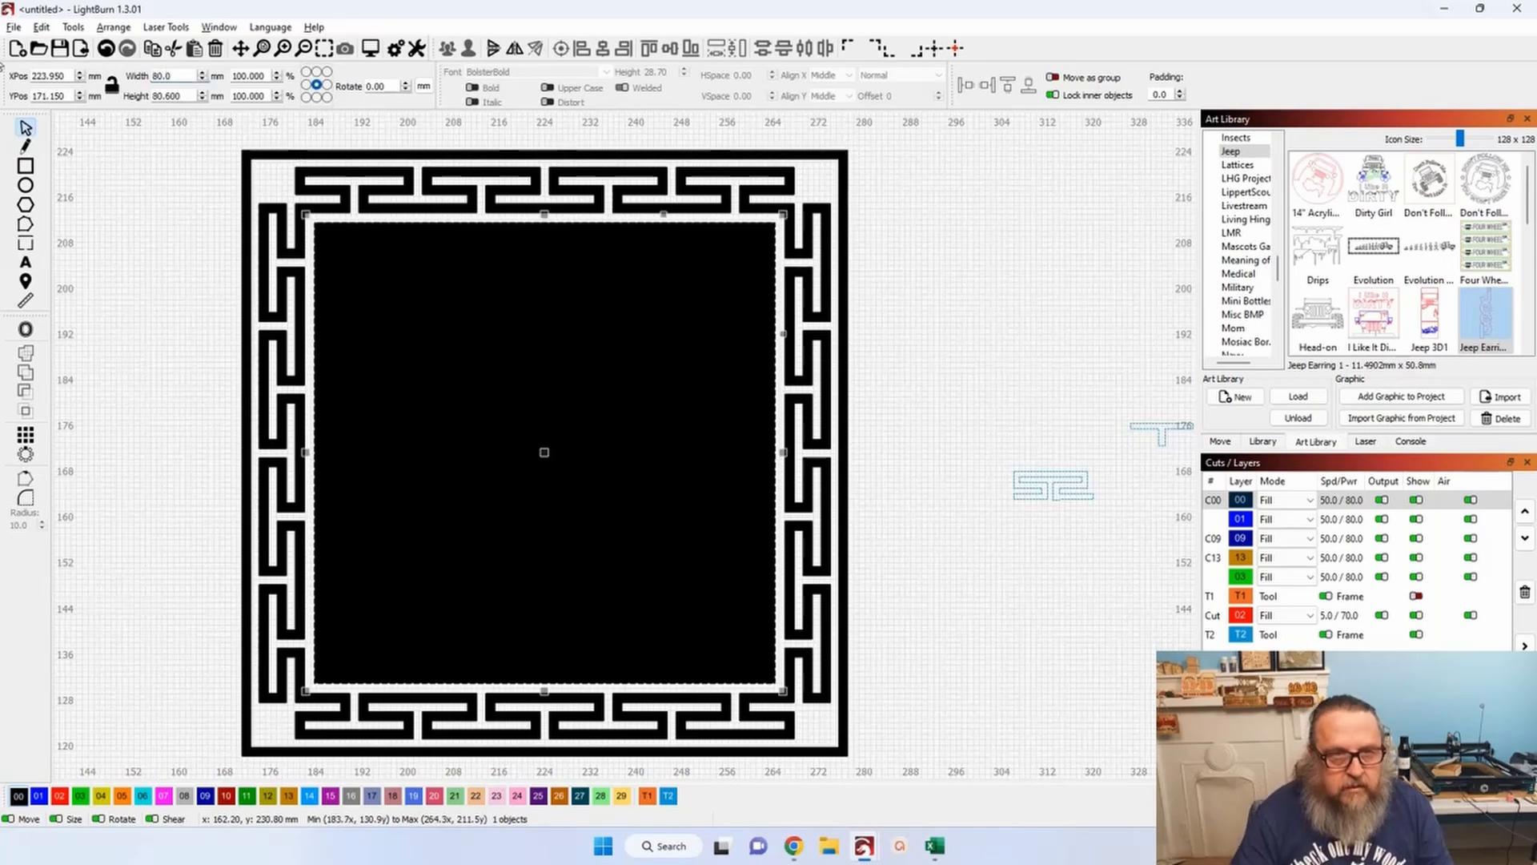
{"action": "key", "text": "Return"}
{"action": "key", "text": "Tab"}
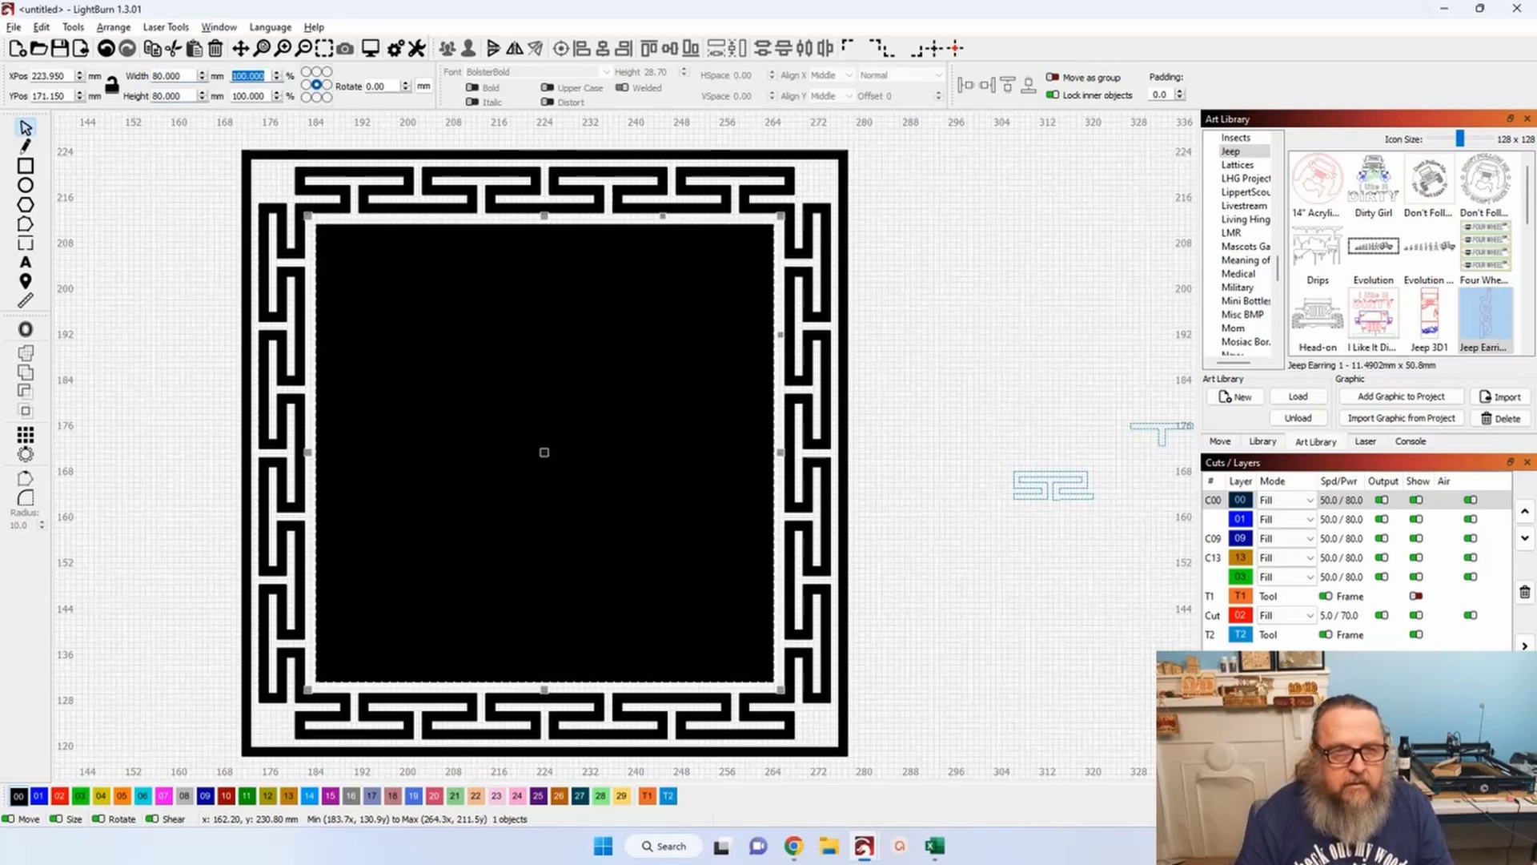
Resize the filled inner square to 82 mm wide and 82 mm high.
{"action": "left_click", "coordinate": [185, 79]}
{"action": "left_click_drag", "start_coordinate": [185, 79], "coordinate": [35, 65]}
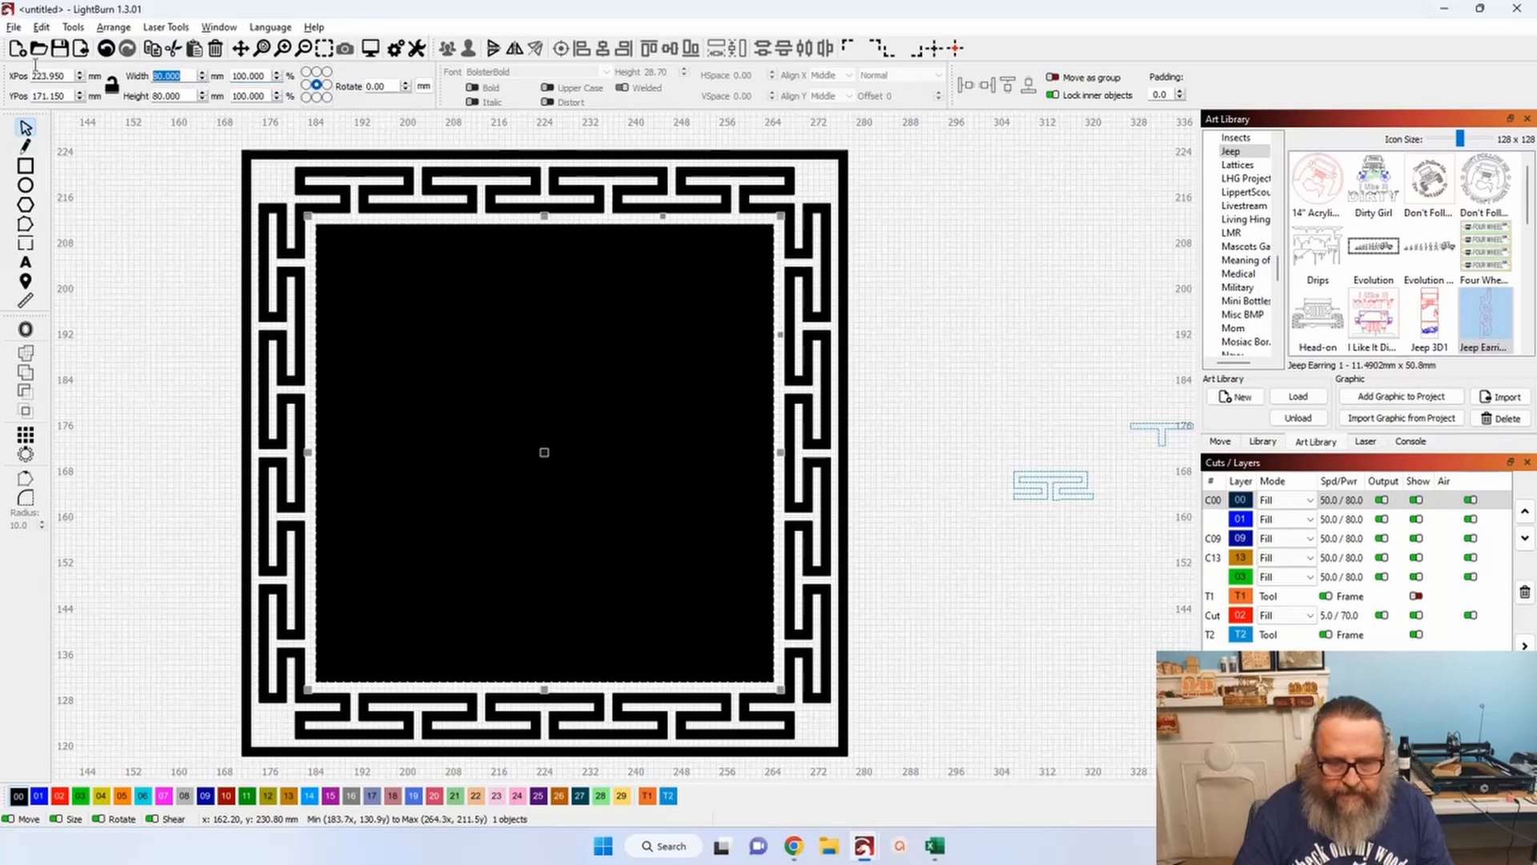
{"action": "type", "text": "82"}
{"action": "key", "text": "Tab"}
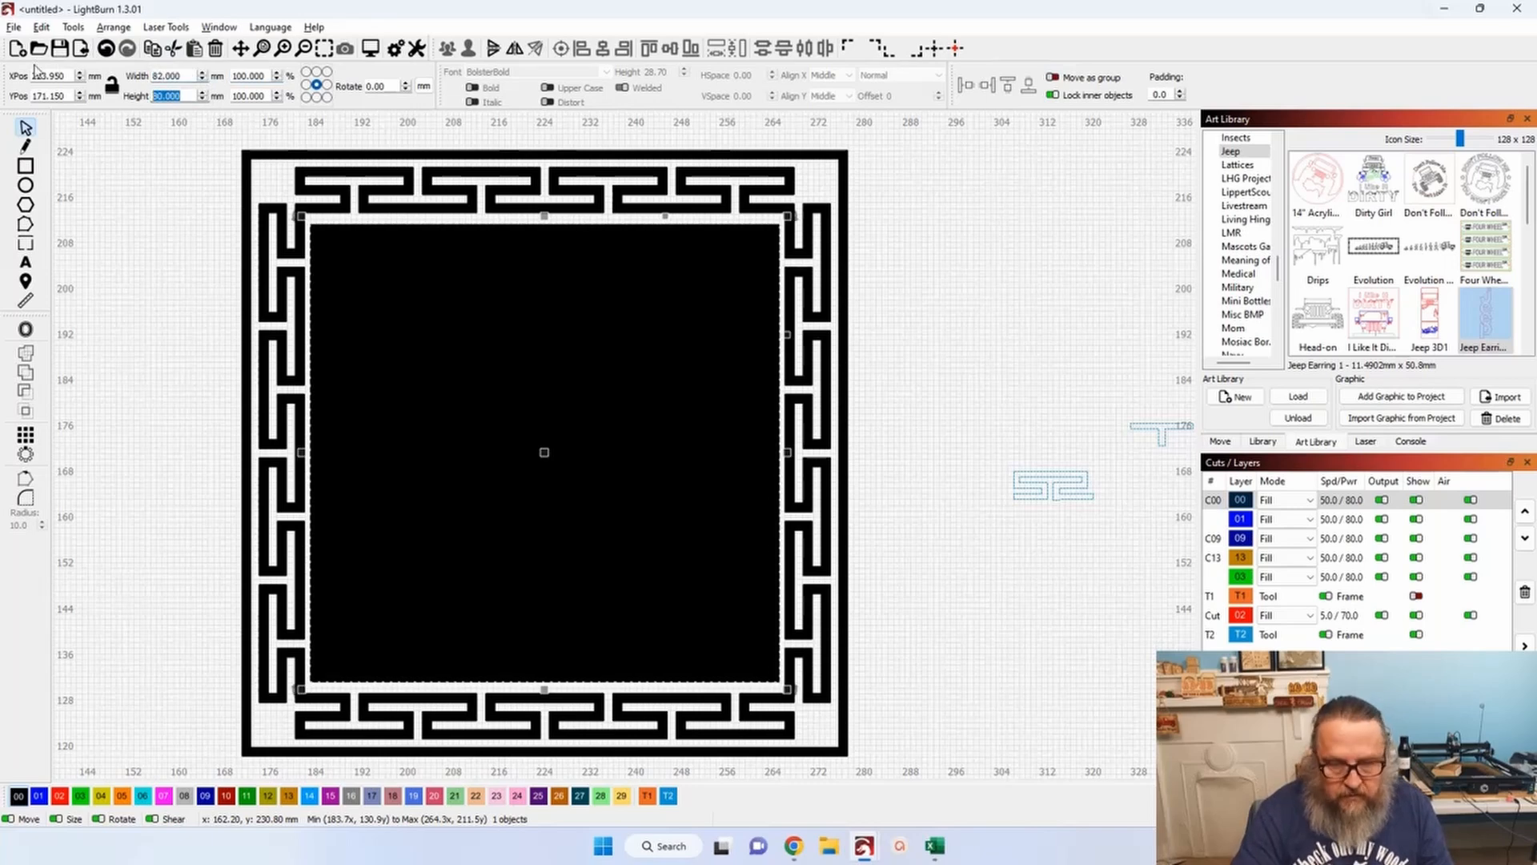
{"action": "type", "text": "82"}
{"action": "key", "text": "Tab"}
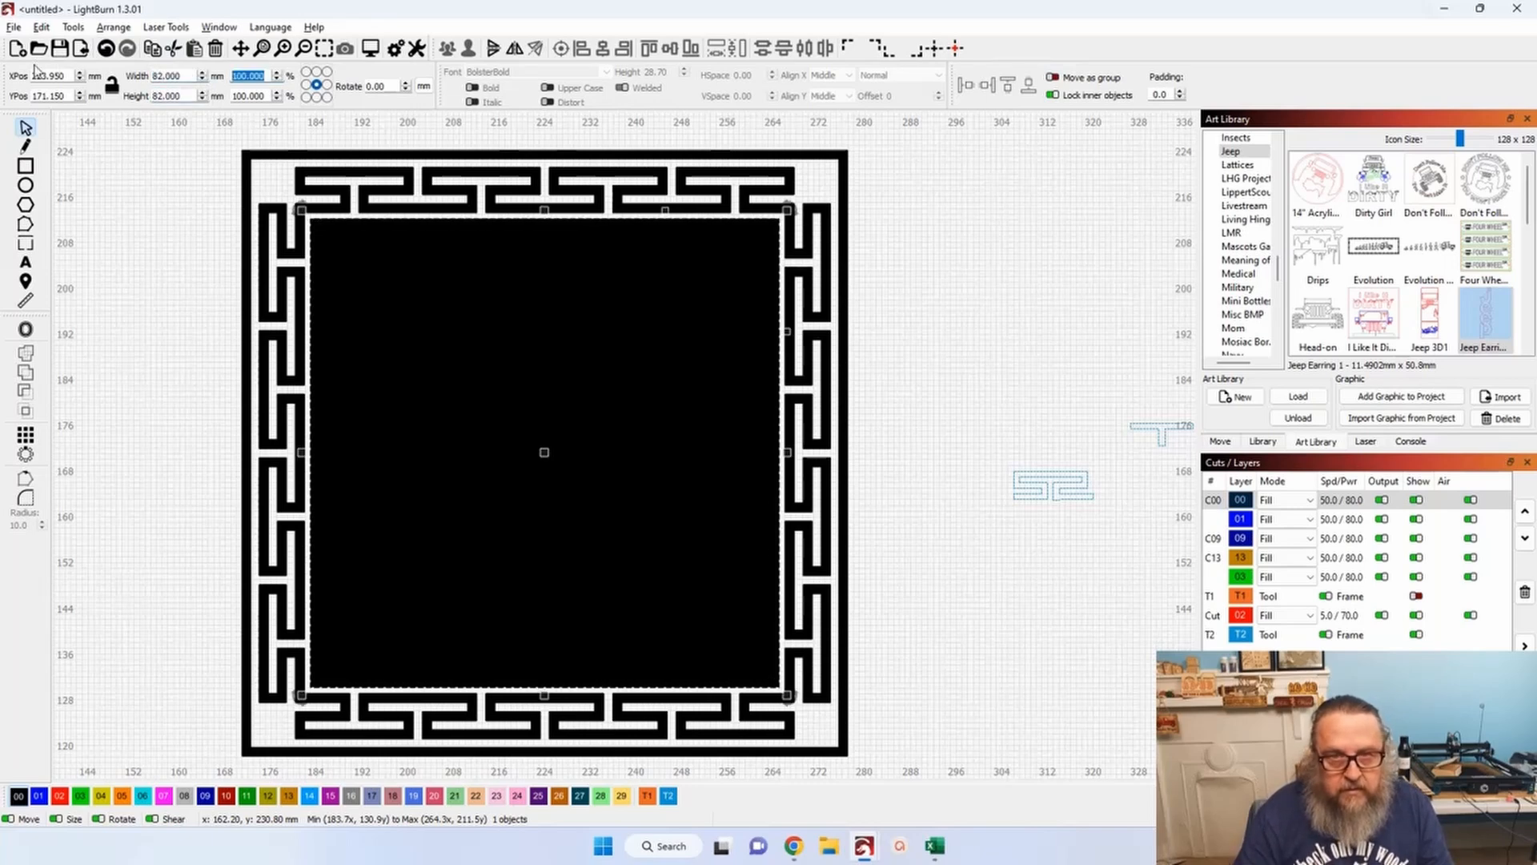
Set the filled inner square's width and height to 81 mm.
{"action": "left_click_drag", "start_coordinate": [191, 76], "coordinate": [37, 61]}
{"action": "type", "text": "81"}
{"action": "key", "text": "Tab"}
{"action": "type", "text": "81"}
{"action": "key", "text": "Tab"}
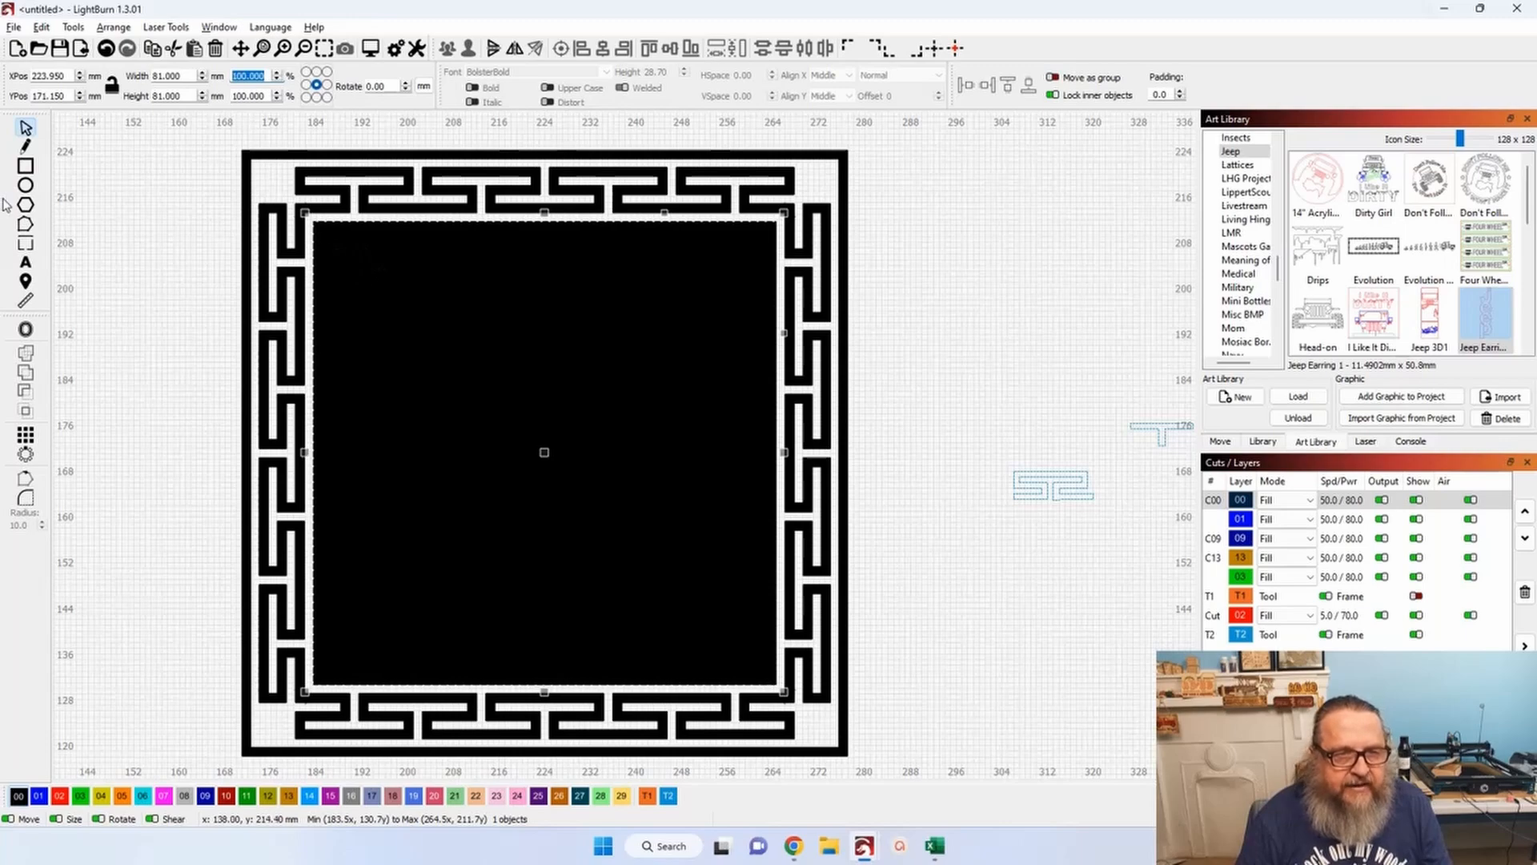
Offset the inner square inward by 1.5 mm with the Corner style, keeping the original so it forms a thin frame.
{"action": "left_click", "coordinate": [26, 330]}
{"action": "left_click", "coordinate": [626, 427]}
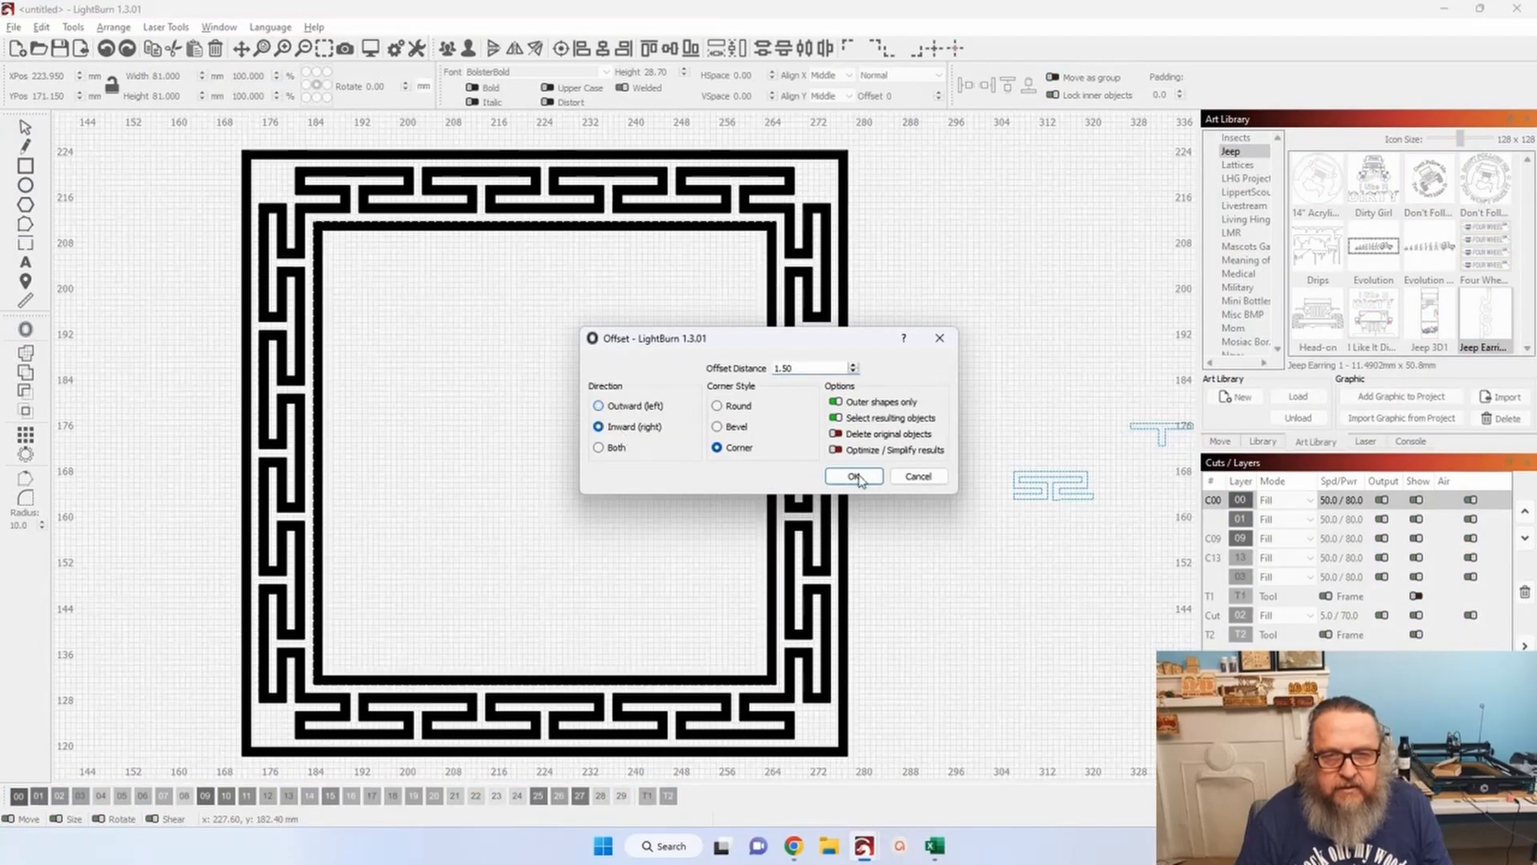
{"action": "left_click", "coordinate": [850, 477]}
{"action": "left_click", "coordinate": [971, 416]}
Examine the bordered Greek-key frame, the black square pattern outside the work area and the loose key pieces.
{"action": "scroll", "coordinate": [993, 392], "scroll_direction": "down", "scroll_amount": 2}
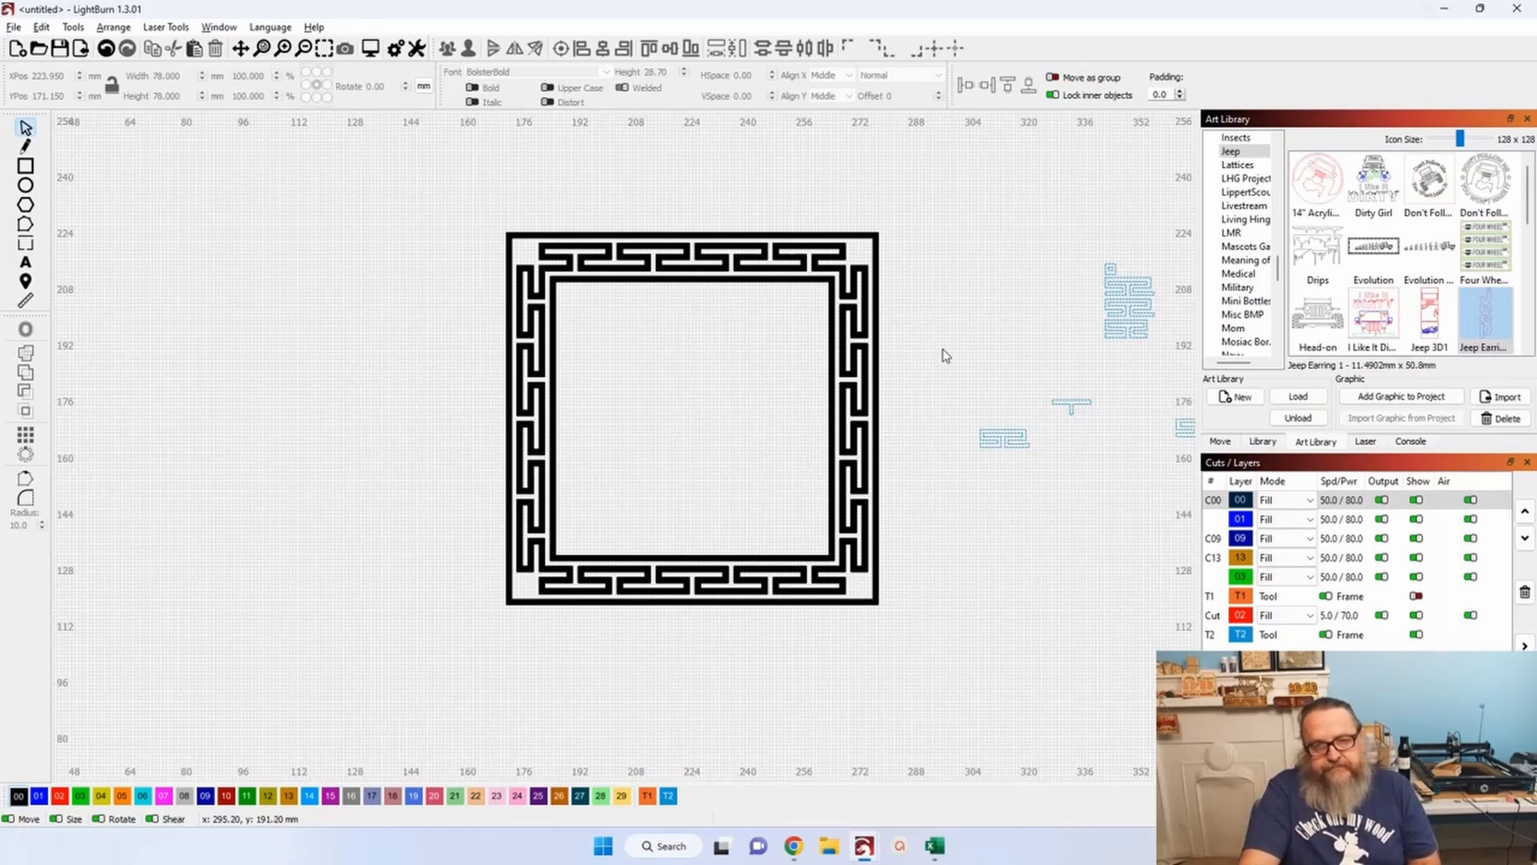
{"action": "scroll", "coordinate": [940, 345], "scroll_direction": "down", "scroll_amount": 4}
{"action": "scroll", "coordinate": [935, 317], "scroll_direction": "up", "scroll_amount": 6}
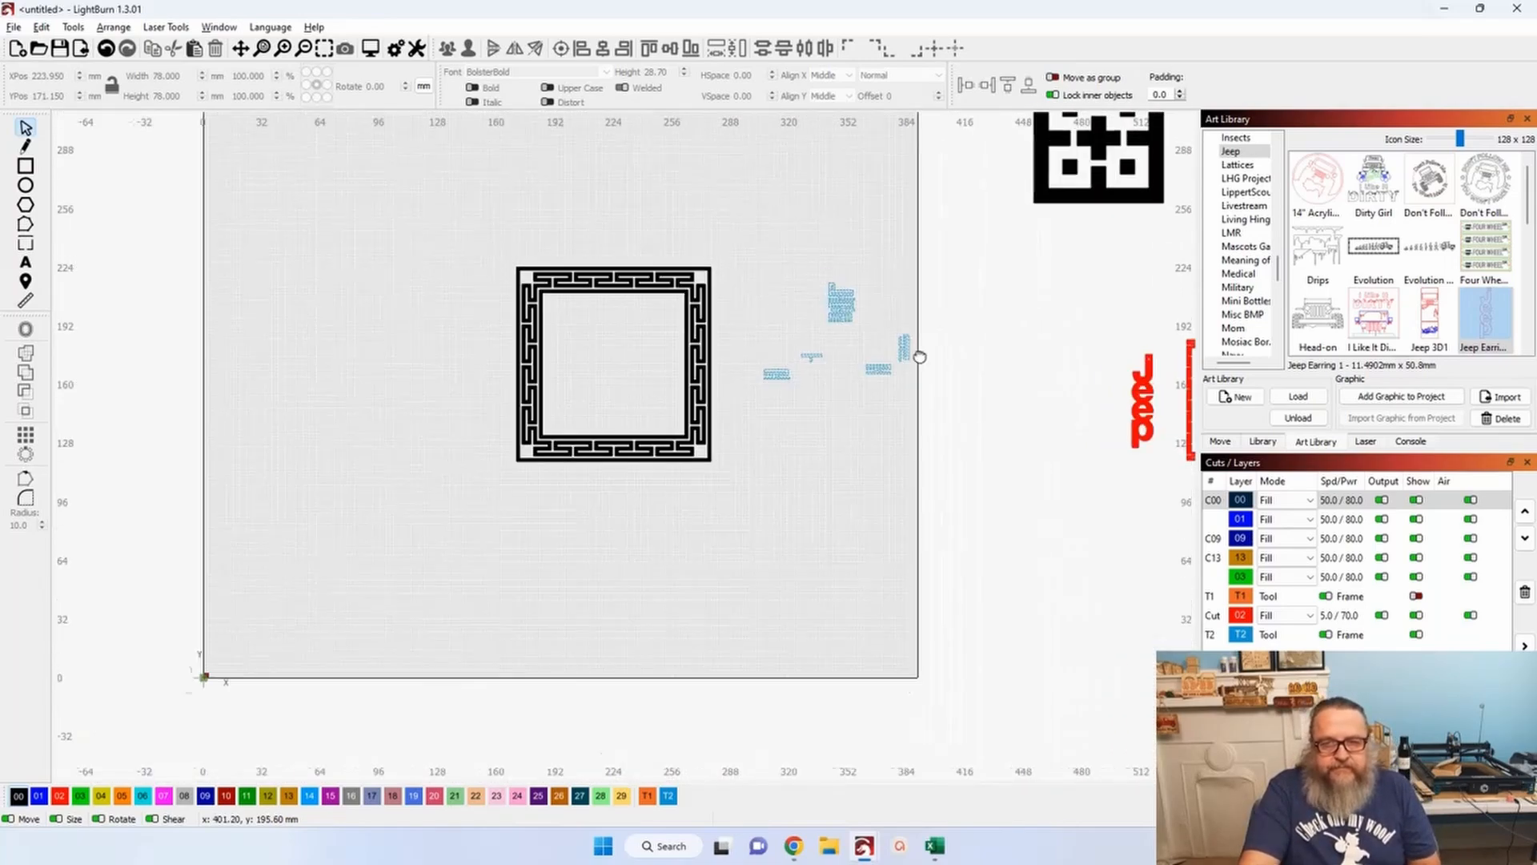
{"action": "scroll", "coordinate": [1036, 462], "scroll_direction": "down", "scroll_amount": 5}
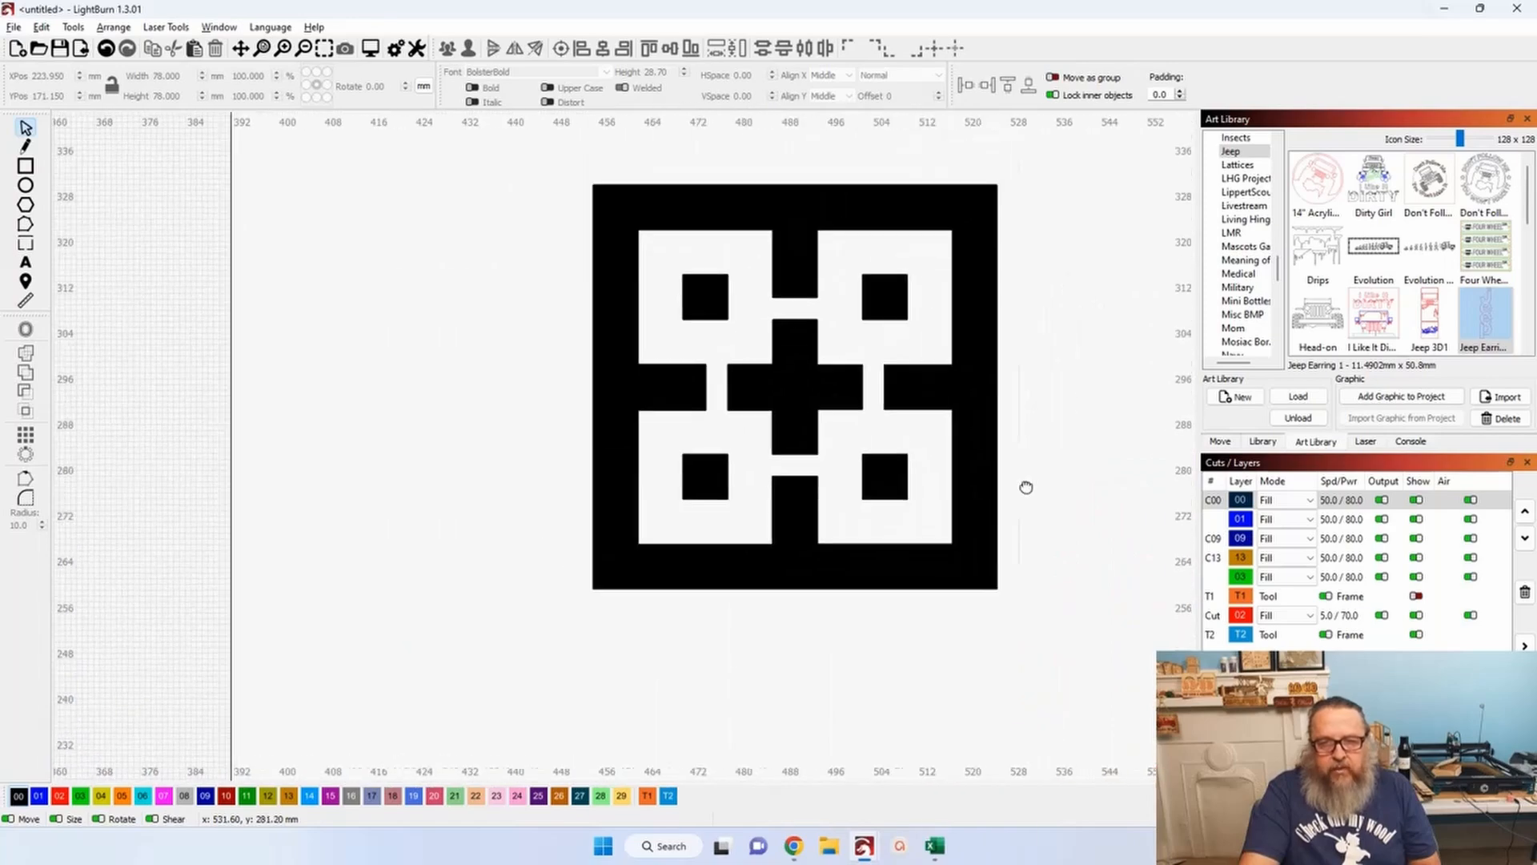
{"action": "left_click_drag", "start_coordinate": [573, 497], "coordinate": [790, 285]}
{"action": "scroll", "coordinate": [789, 285], "scroll_direction": "down", "scroll_amount": 1}
{"action": "scroll", "coordinate": [686, 458], "scroll_direction": "up", "scroll_amount": 5}
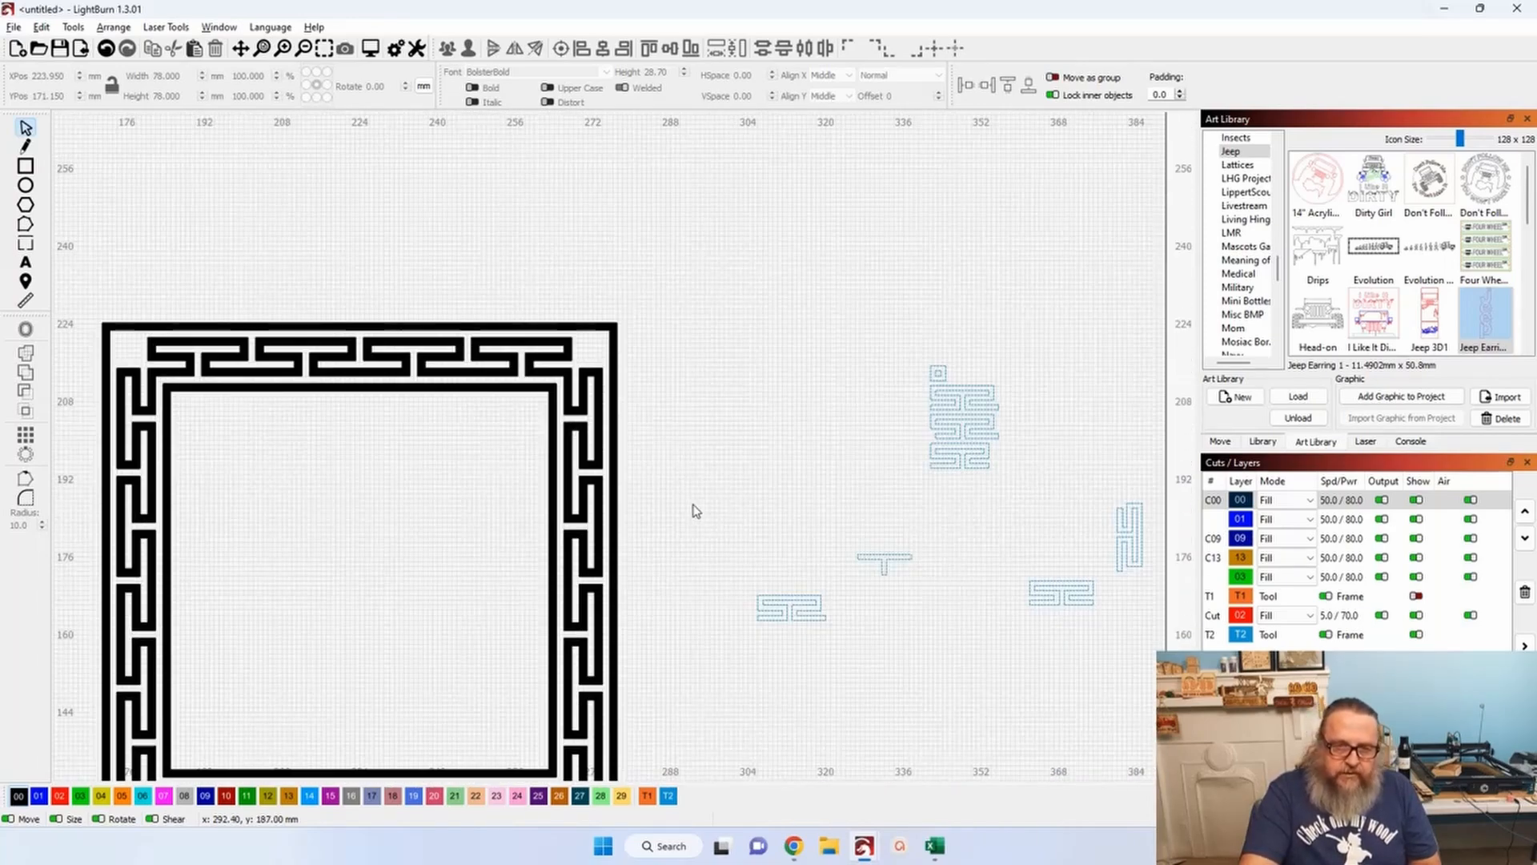
{"action": "left_click_drag", "start_coordinate": [693, 509], "coordinate": [769, 336]}
{"action": "left_click_drag", "start_coordinate": [460, 365], "coordinate": [584, 347]}
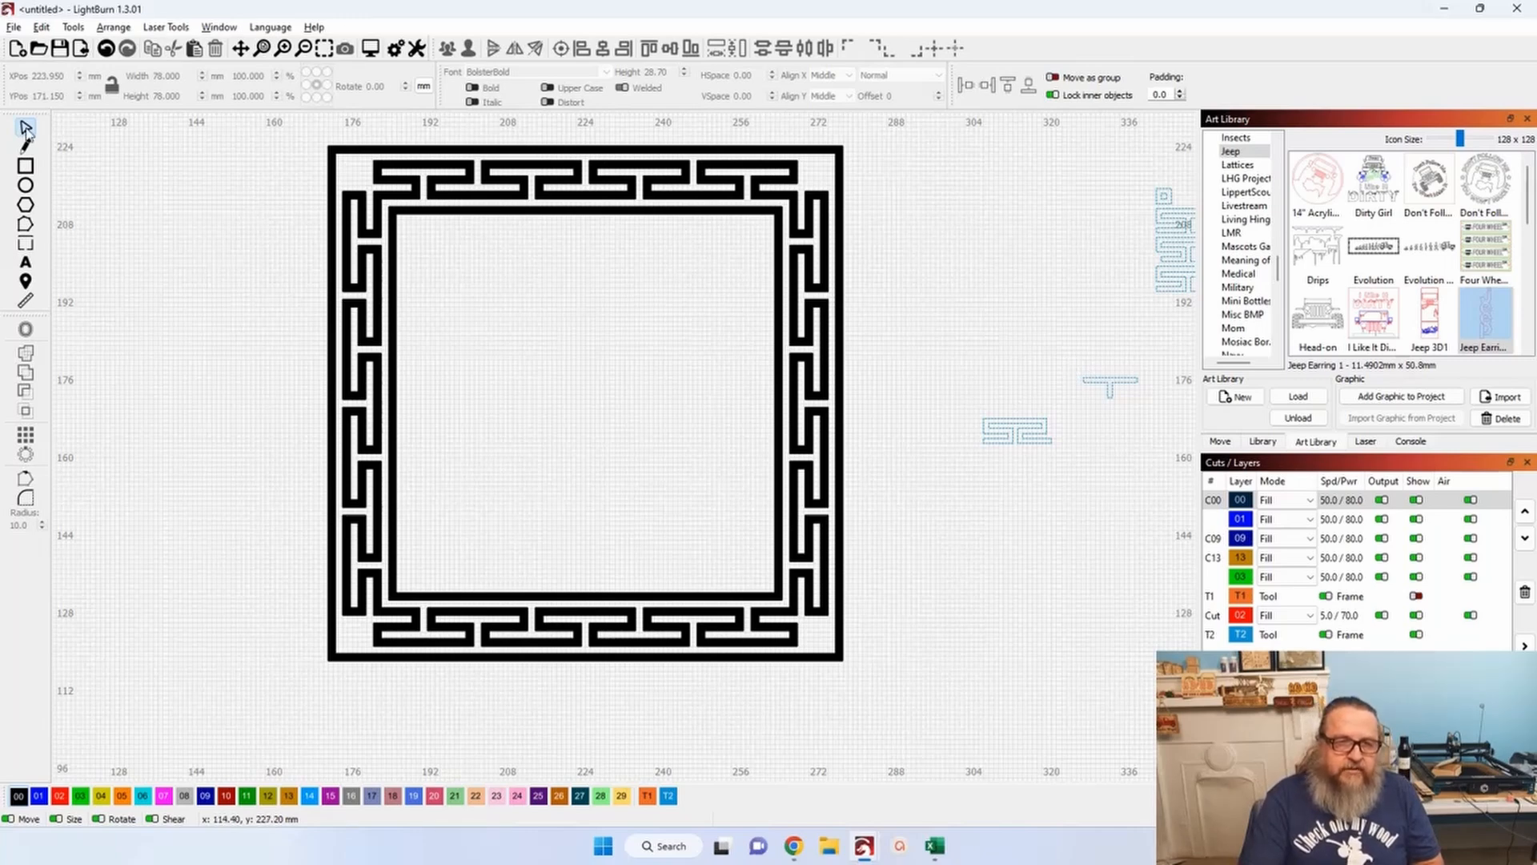
Move the T-shaped piece into the Greek-key frame and enlarge it to about 53.6 mm wide and 19.5 mm high.
{"action": "left_click", "coordinate": [1108, 389]}
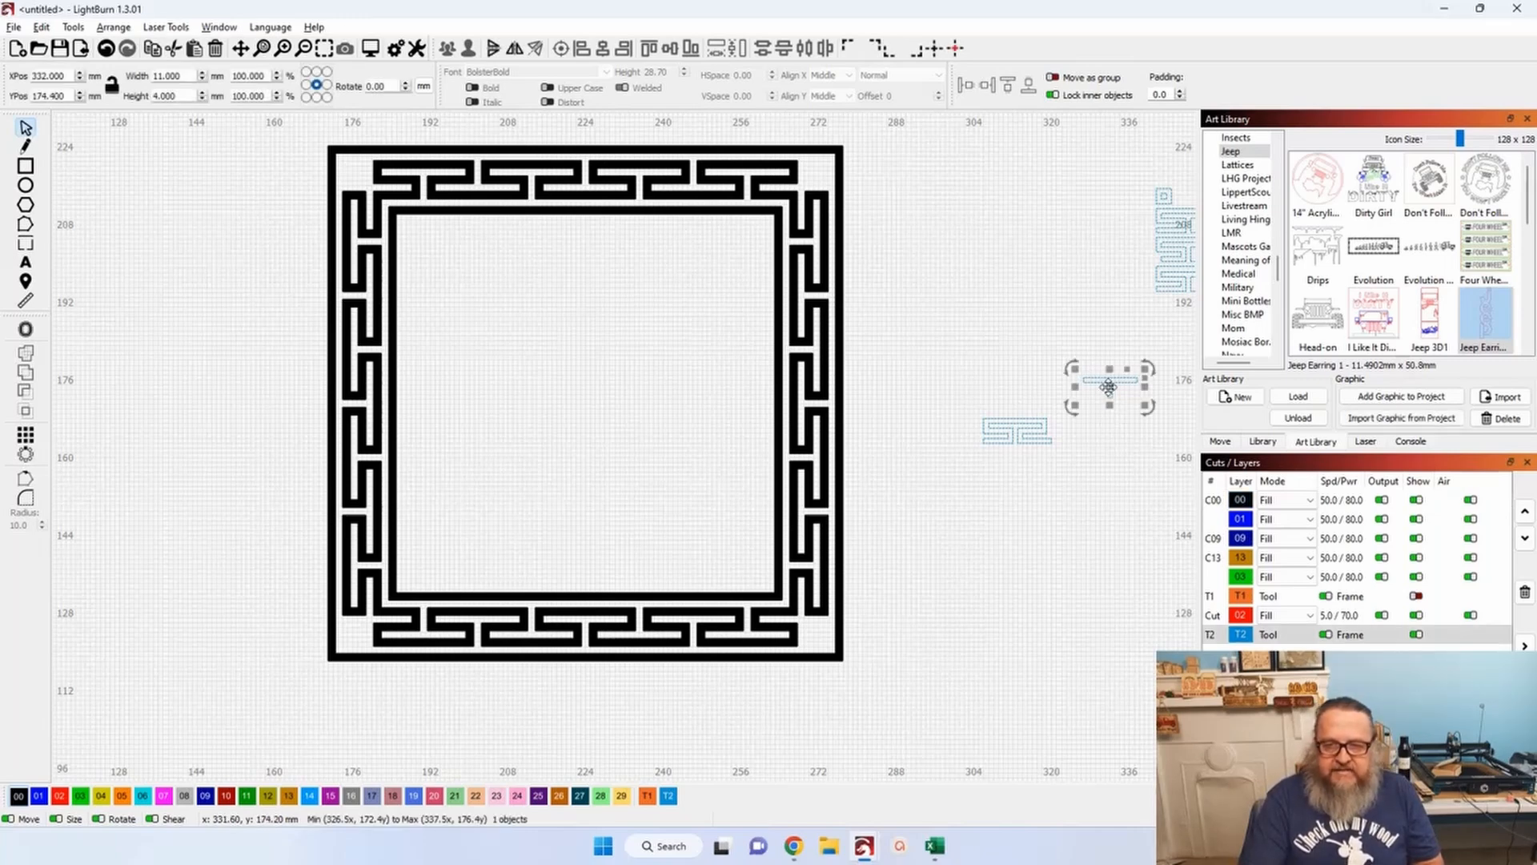
{"action": "left_click_drag", "start_coordinate": [1108, 389], "coordinate": [651, 410]}
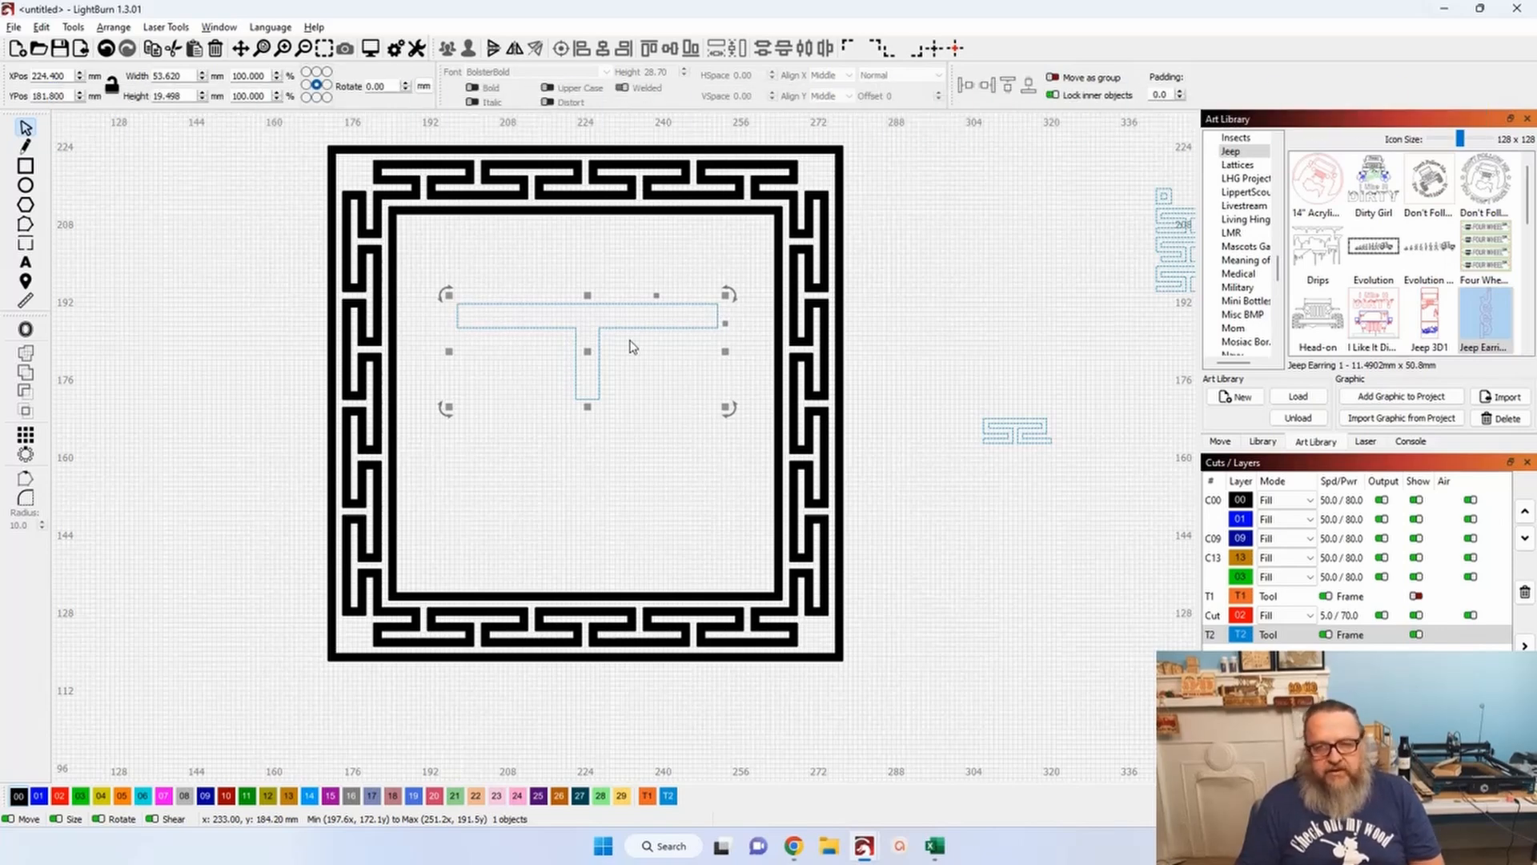
Select the stack of the small nested square and three key pieces beside the frame and examine their shapes.
{"action": "left_click_drag", "start_coordinate": [1039, 320], "coordinate": [750, 349]}
{"action": "left_click_drag", "start_coordinate": [841, 186], "coordinate": [983, 365]}
{"action": "scroll", "coordinate": [984, 368], "scroll_direction": "up", "scroll_amount": 4}
{"action": "left_click_drag", "start_coordinate": [1011, 296], "coordinate": [920, 593]}
{"action": "scroll", "coordinate": [666, 348], "scroll_direction": "up", "scroll_amount": 4}
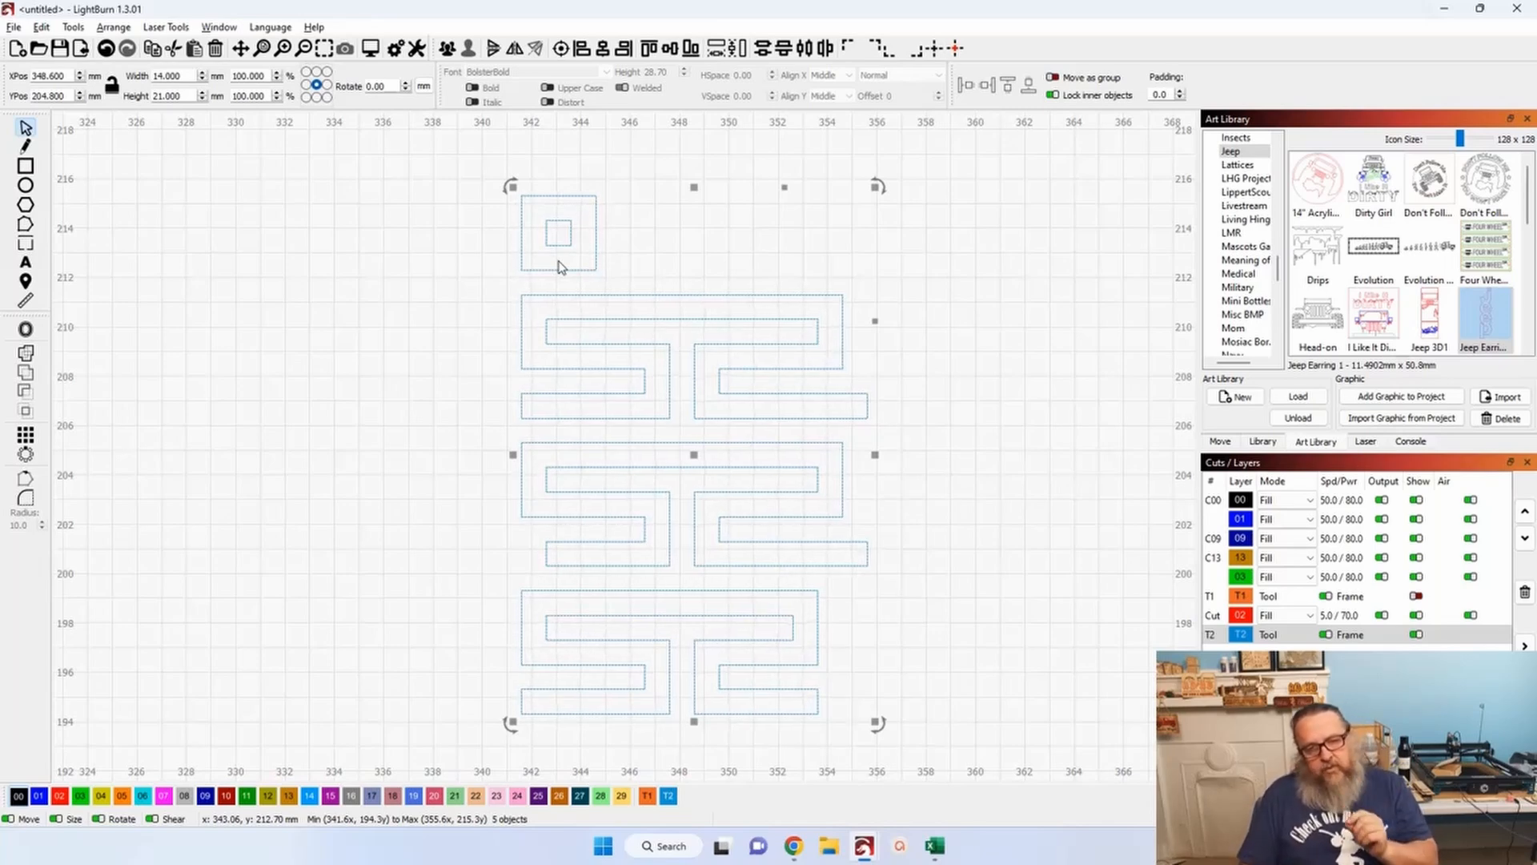
{"action": "scroll", "coordinate": [709, 215], "scroll_direction": "down", "scroll_amount": 5}
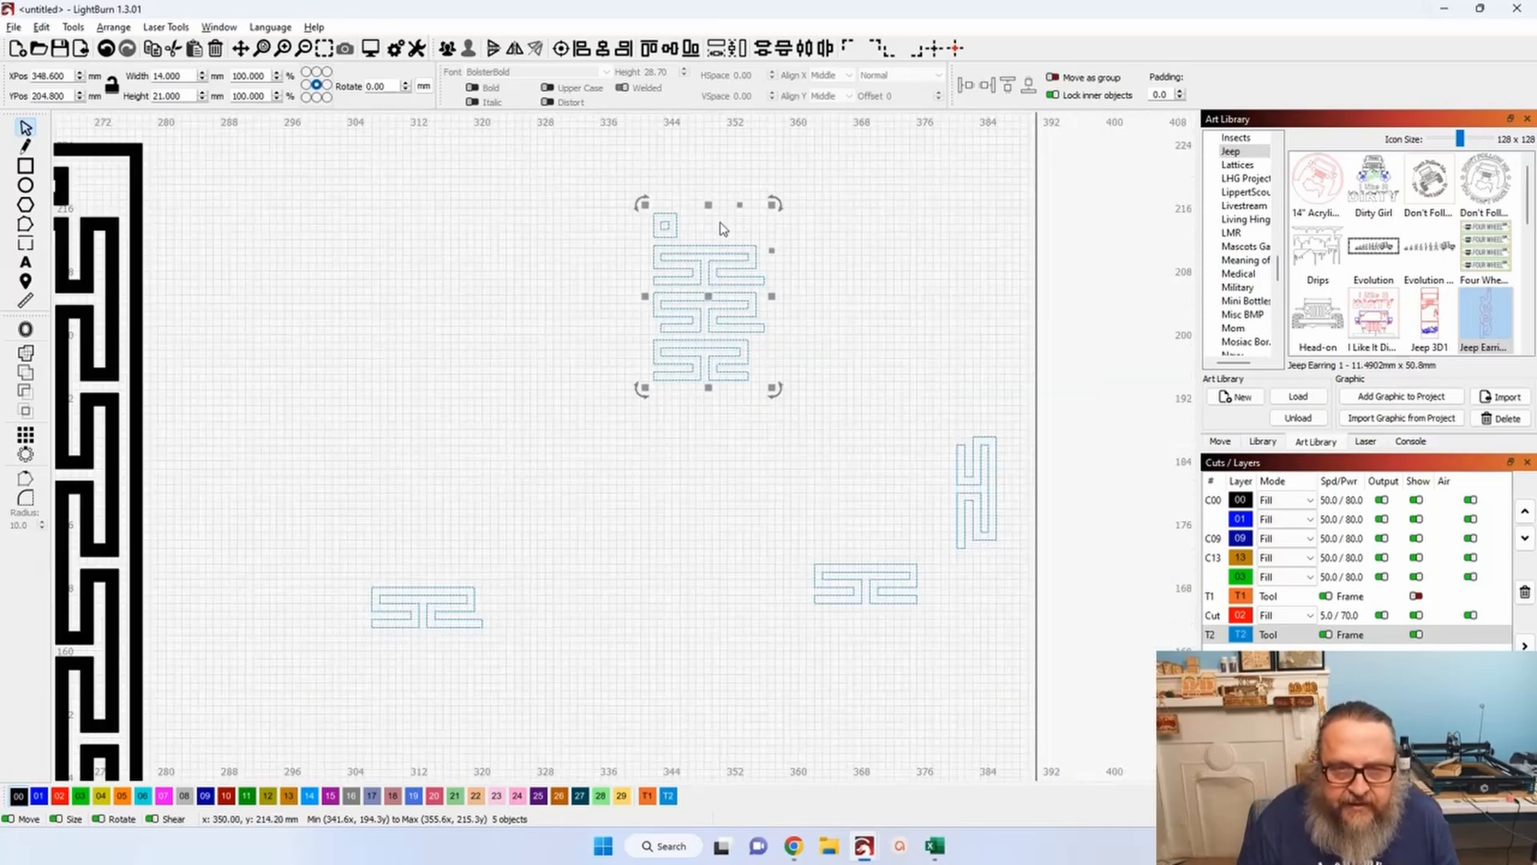
{"action": "scroll", "coordinate": [662, 329], "scroll_direction": "down", "scroll_amount": 4}
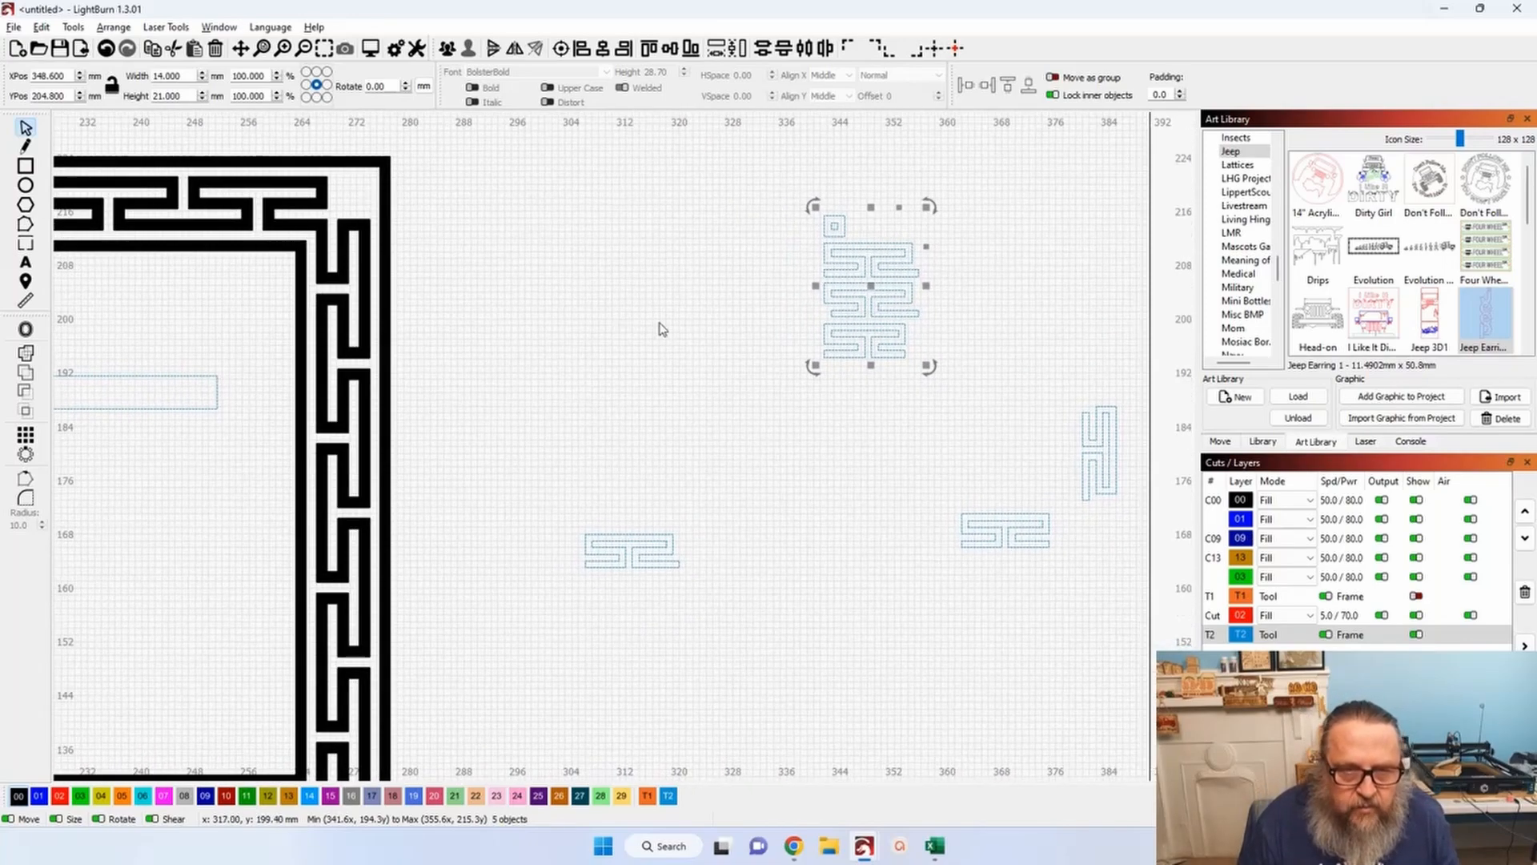
{"action": "scroll", "coordinate": [690, 319], "scroll_direction": "down", "scroll_amount": 3}
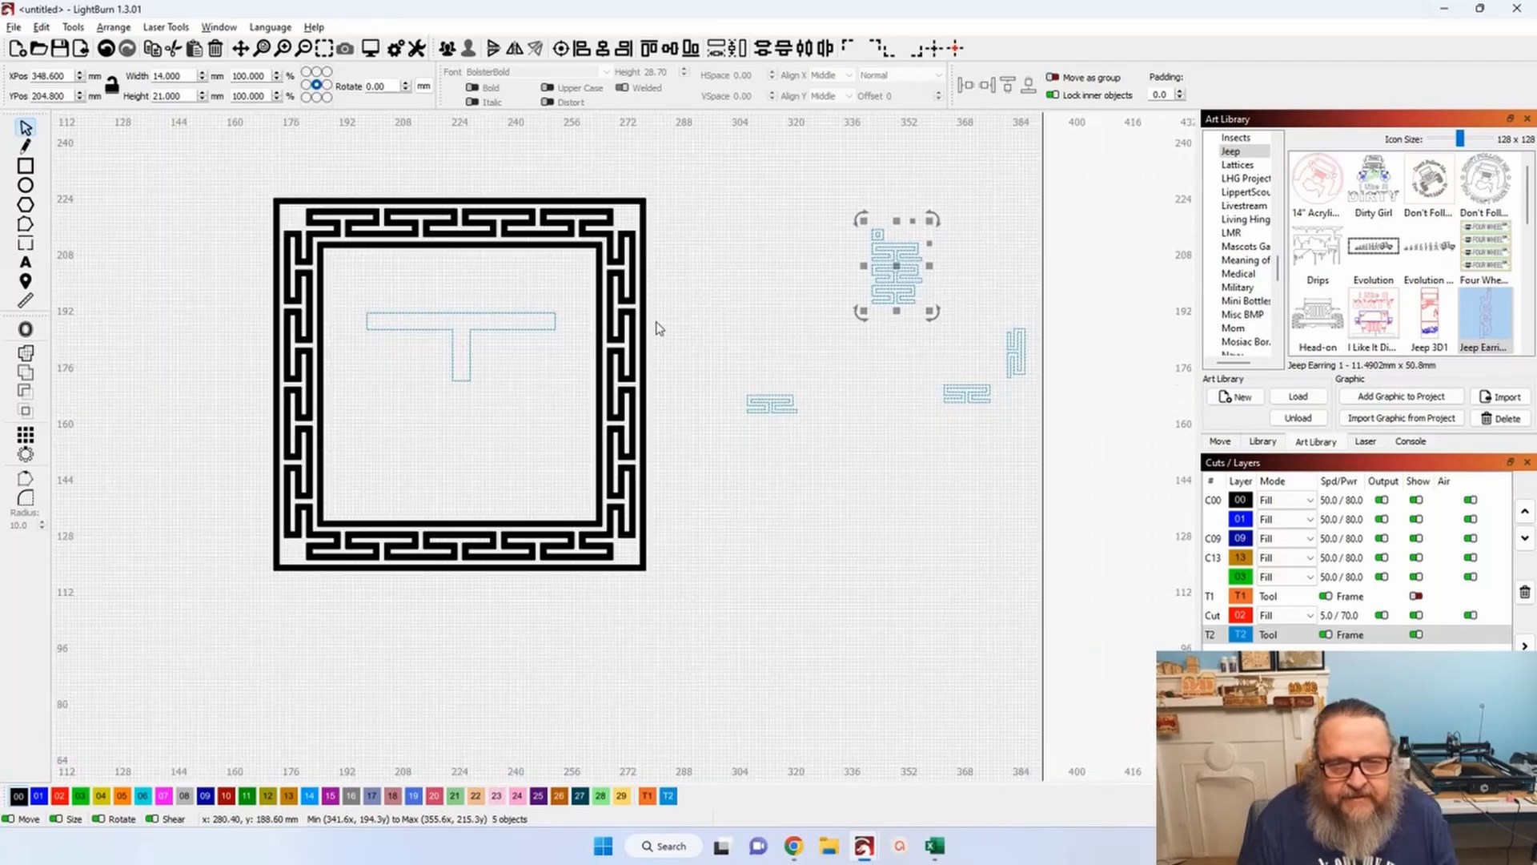
Select the complete Greek-key frame with its border squares and ungroup it.
{"action": "left_click_drag", "start_coordinate": [206, 162], "coordinate": [701, 632]}
{"action": "left_click", "coordinate": [469, 50]}
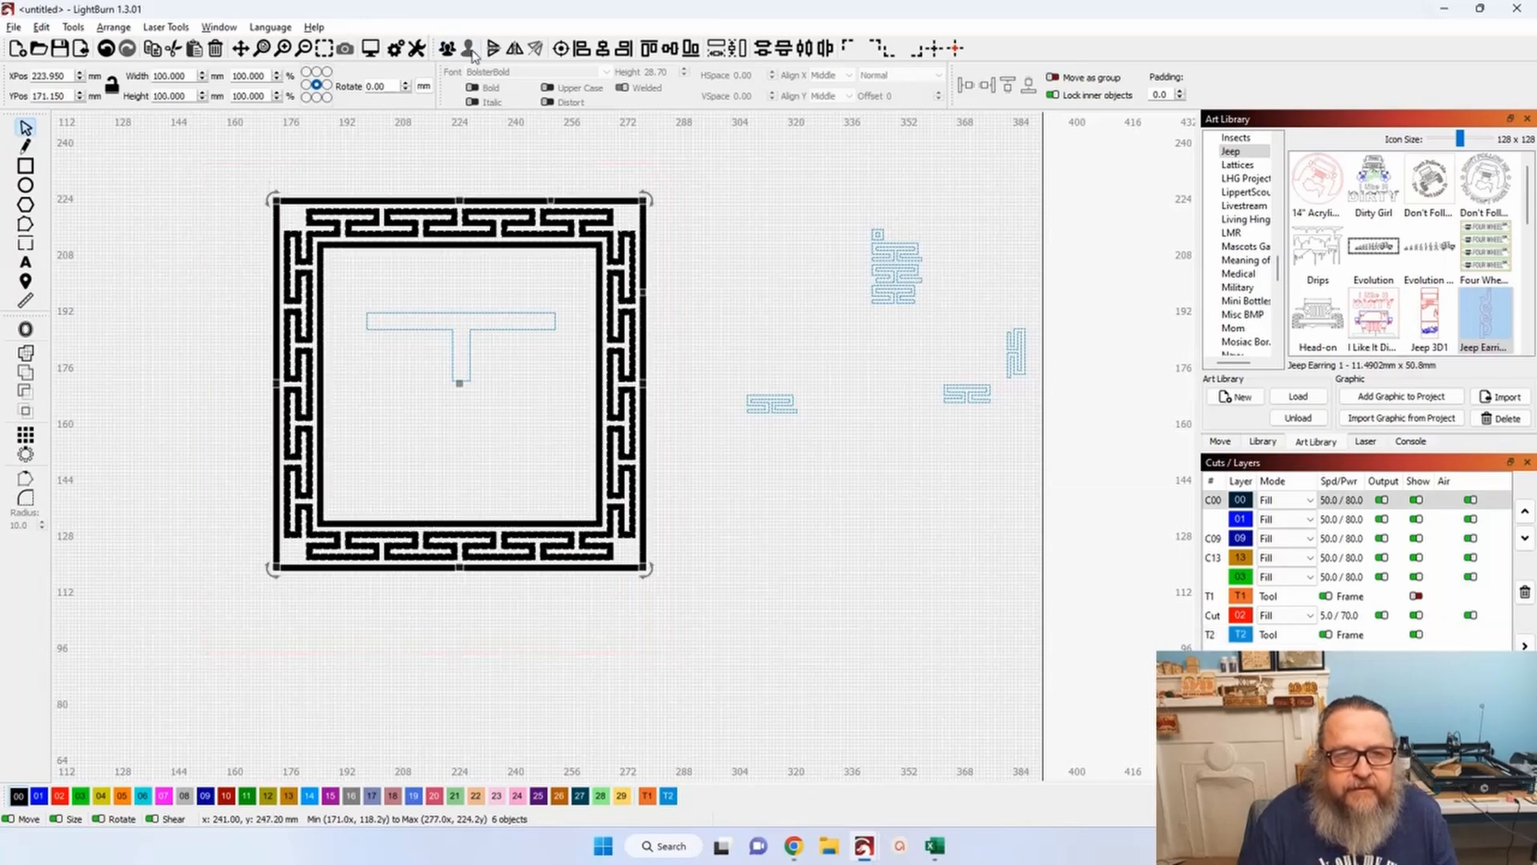
{"action": "left_click", "coordinate": [554, 173]}
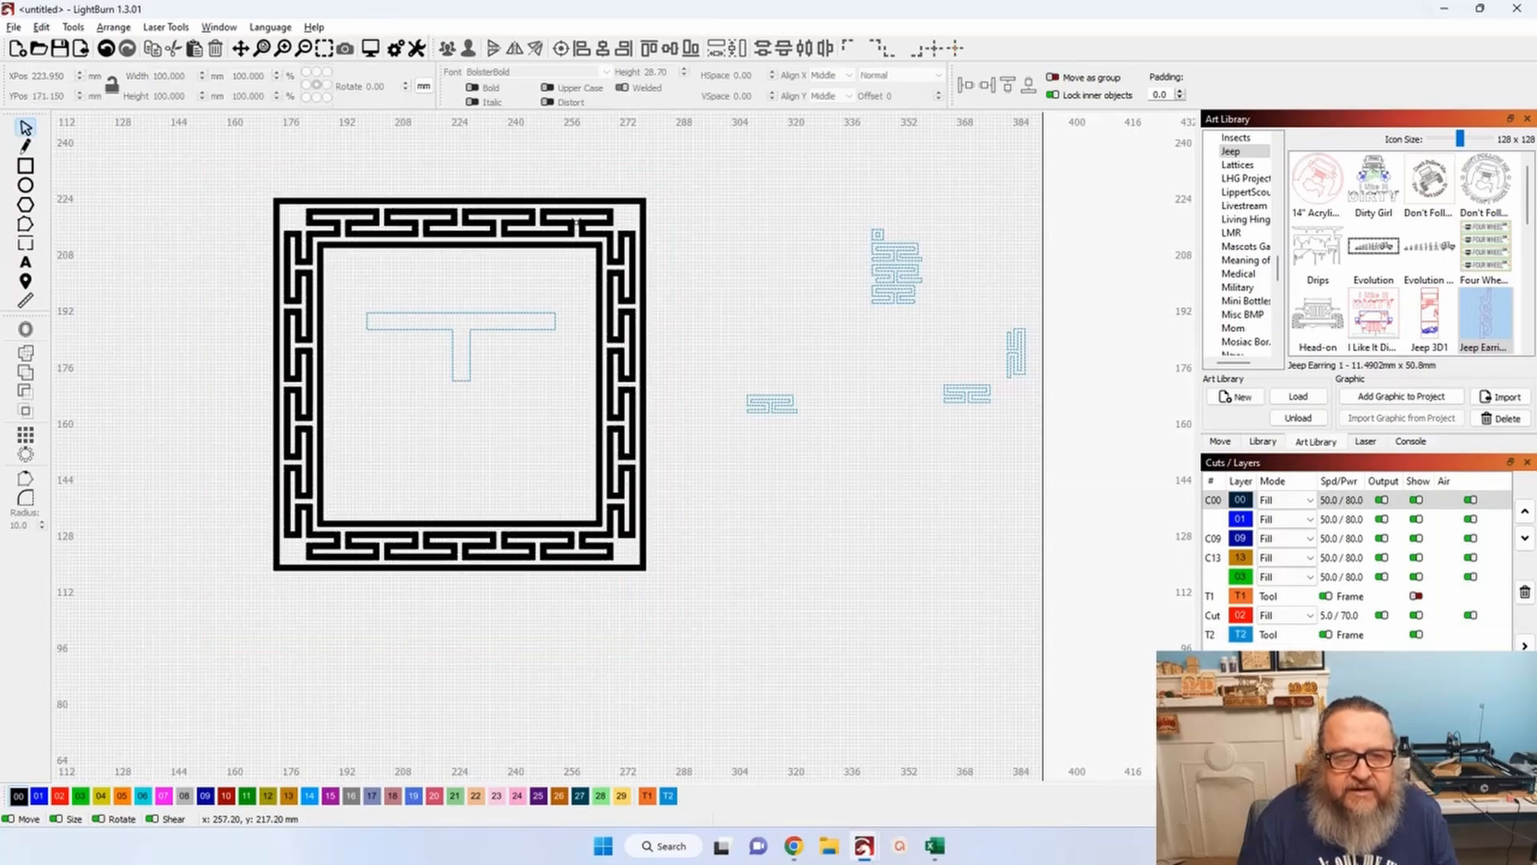
Examine the last key piece in the frame's upper row and how it meets the adjacent side.
{"action": "left_click", "coordinate": [577, 223]}
{"action": "left_click", "coordinate": [576, 223]}
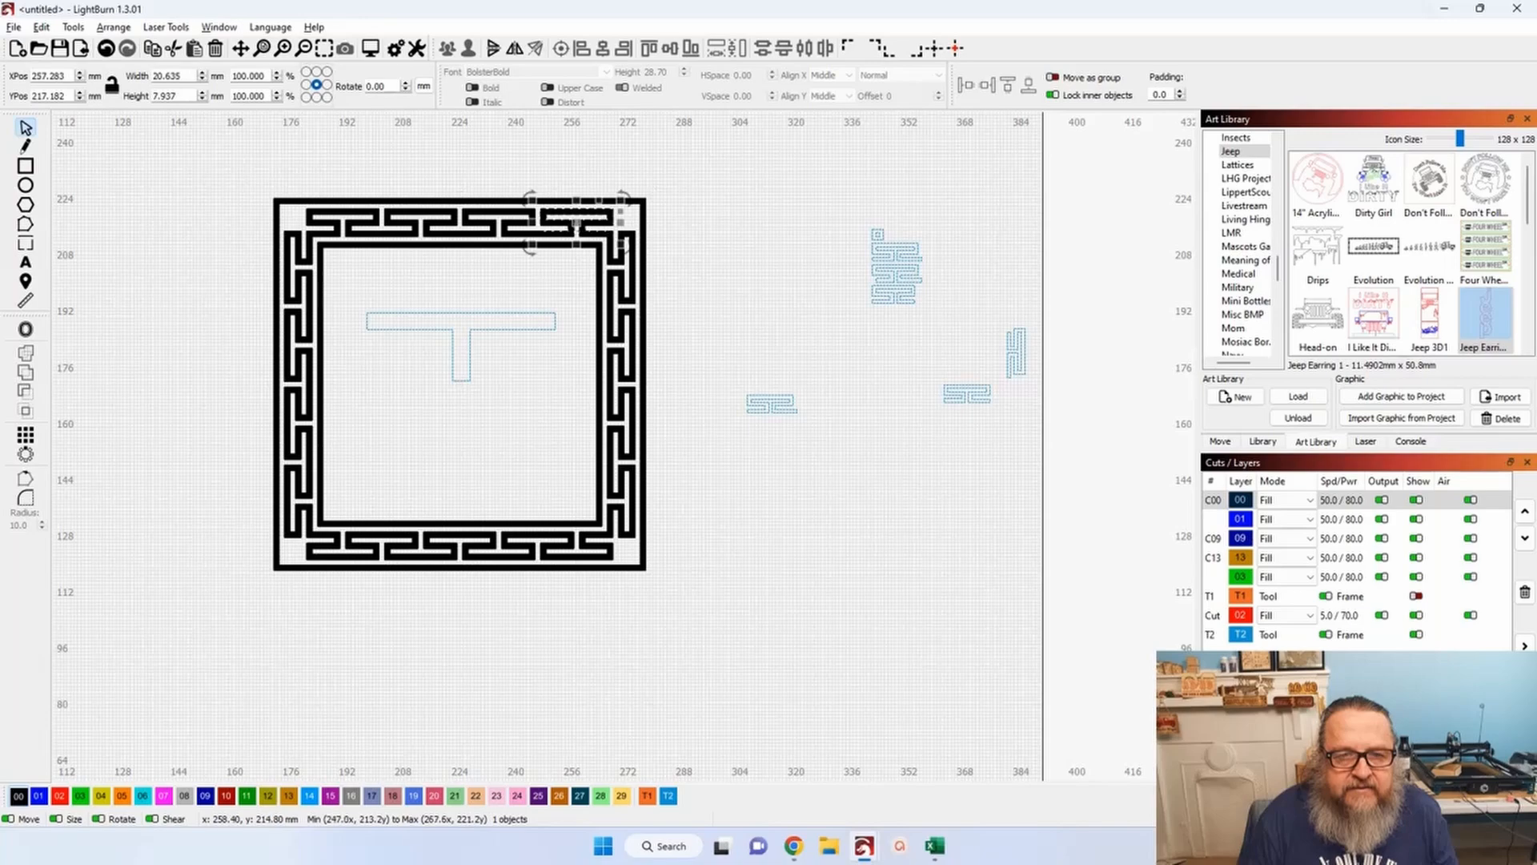
{"action": "scroll", "coordinate": [623, 227], "scroll_direction": "up", "scroll_amount": 6}
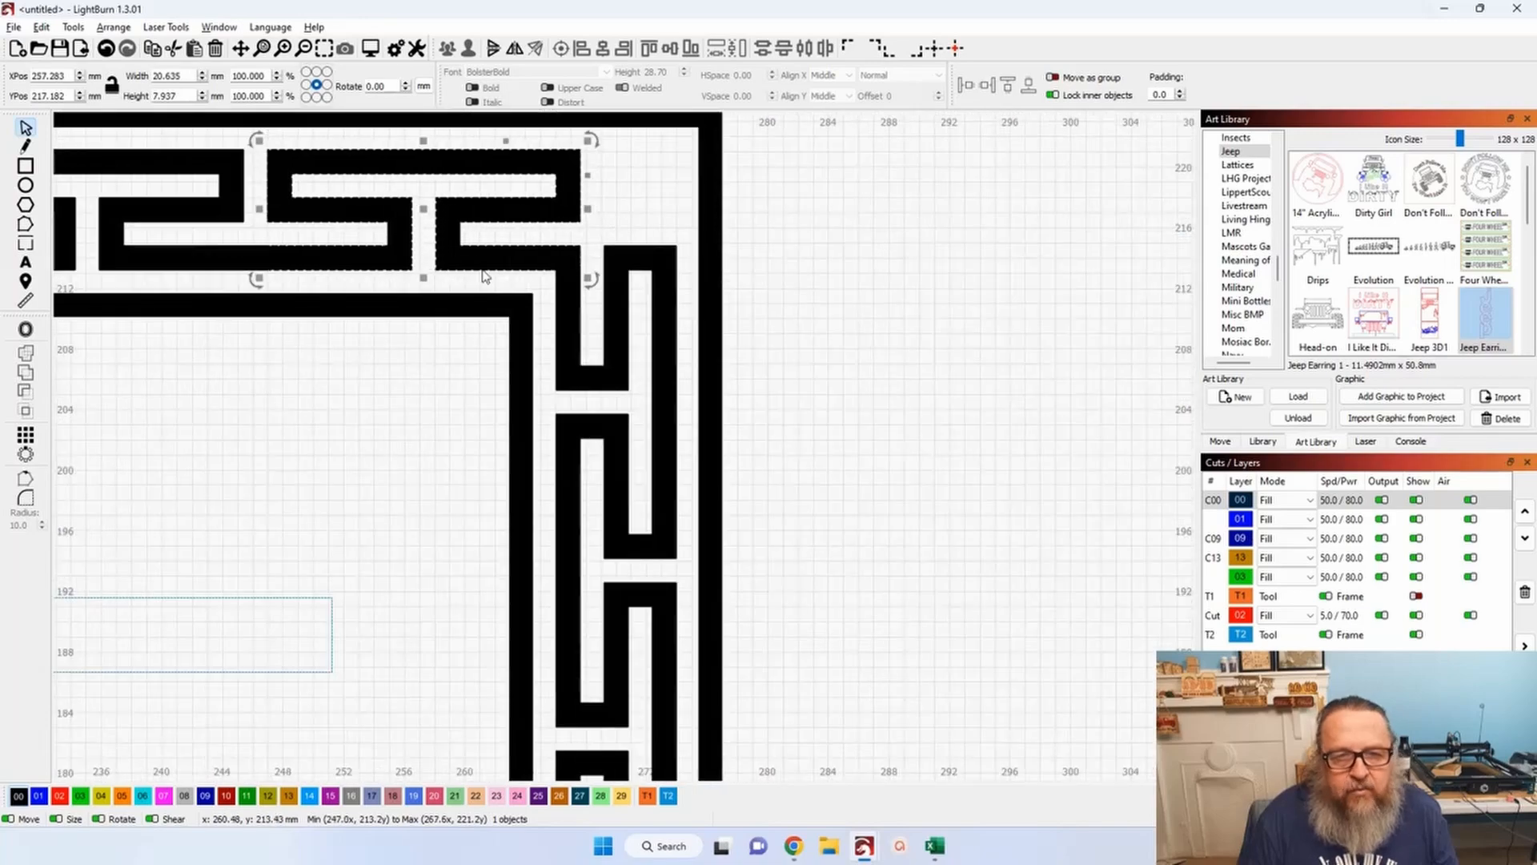
{"action": "scroll", "coordinate": [687, 402], "scroll_direction": "down", "scroll_amount": 6}
{"action": "scroll", "coordinate": [608, 520], "scroll_direction": "down", "scroll_amount": 3}
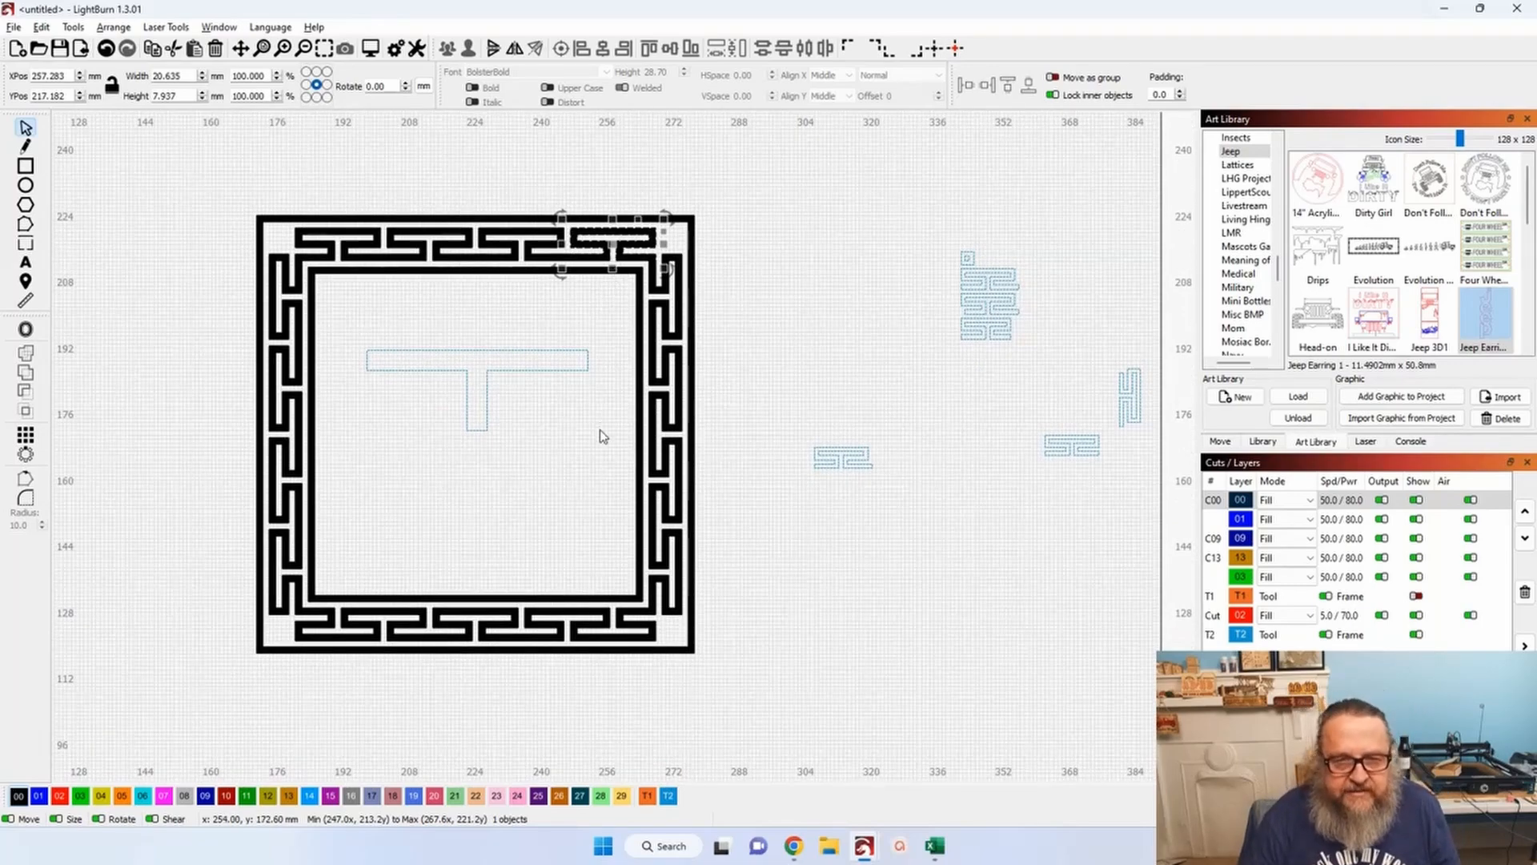
{"action": "left_click", "coordinate": [581, 415]}
{"action": "left_click", "coordinate": [147, 304]}
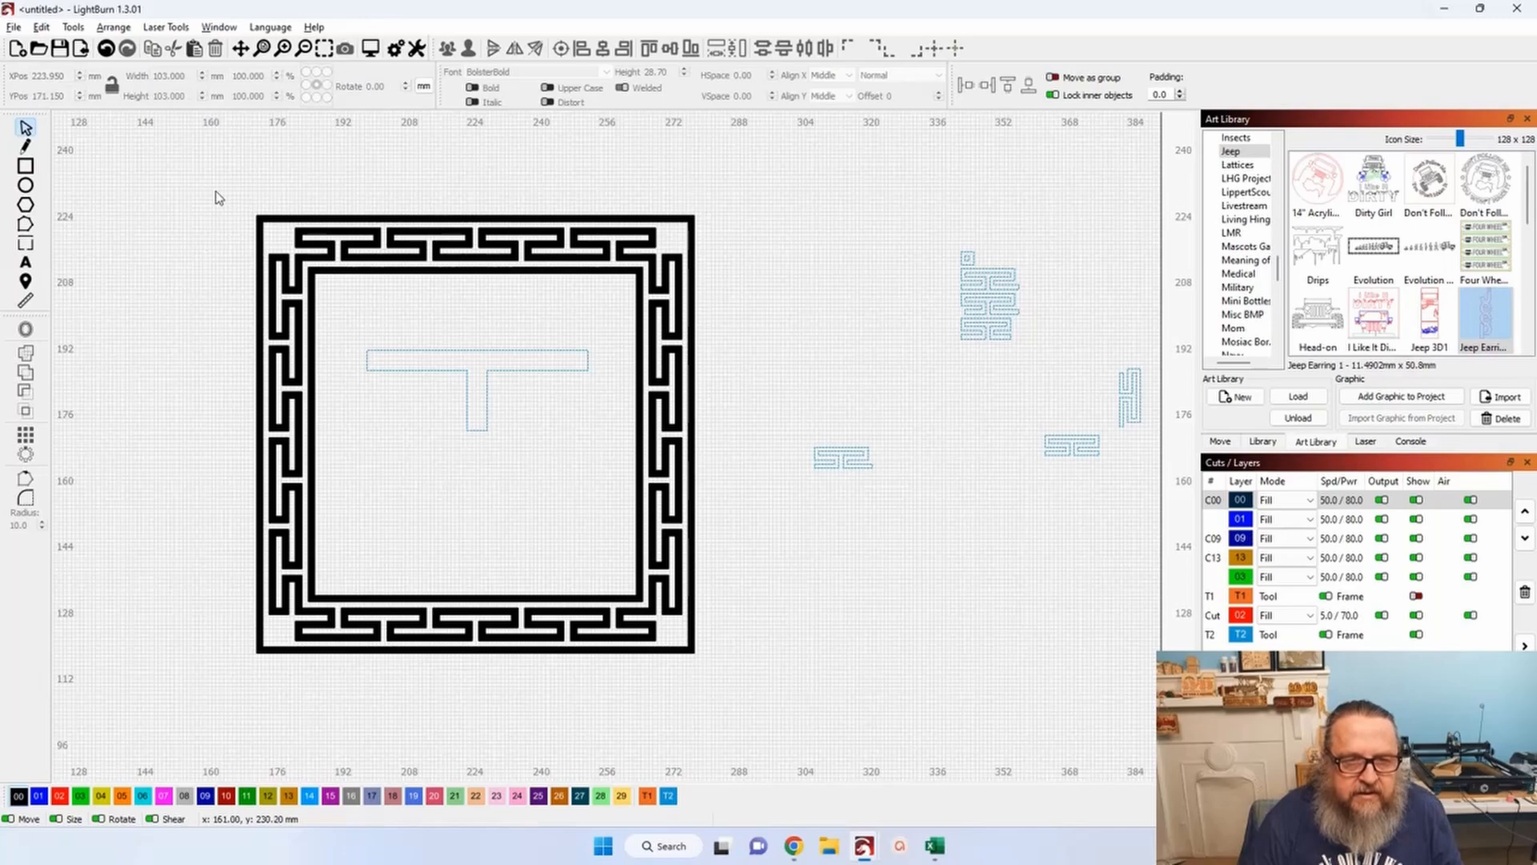
Show tool layer T1 to reveal the time labels inside the sample frames outside the work area.
{"action": "scroll", "coordinate": [626, 412], "scroll_direction": "down", "scroll_amount": 5}
{"action": "left_click_drag", "start_coordinate": [937, 344], "coordinate": [462, 542]}
{"action": "scroll", "coordinate": [463, 552], "scroll_direction": "down", "scroll_amount": 5}
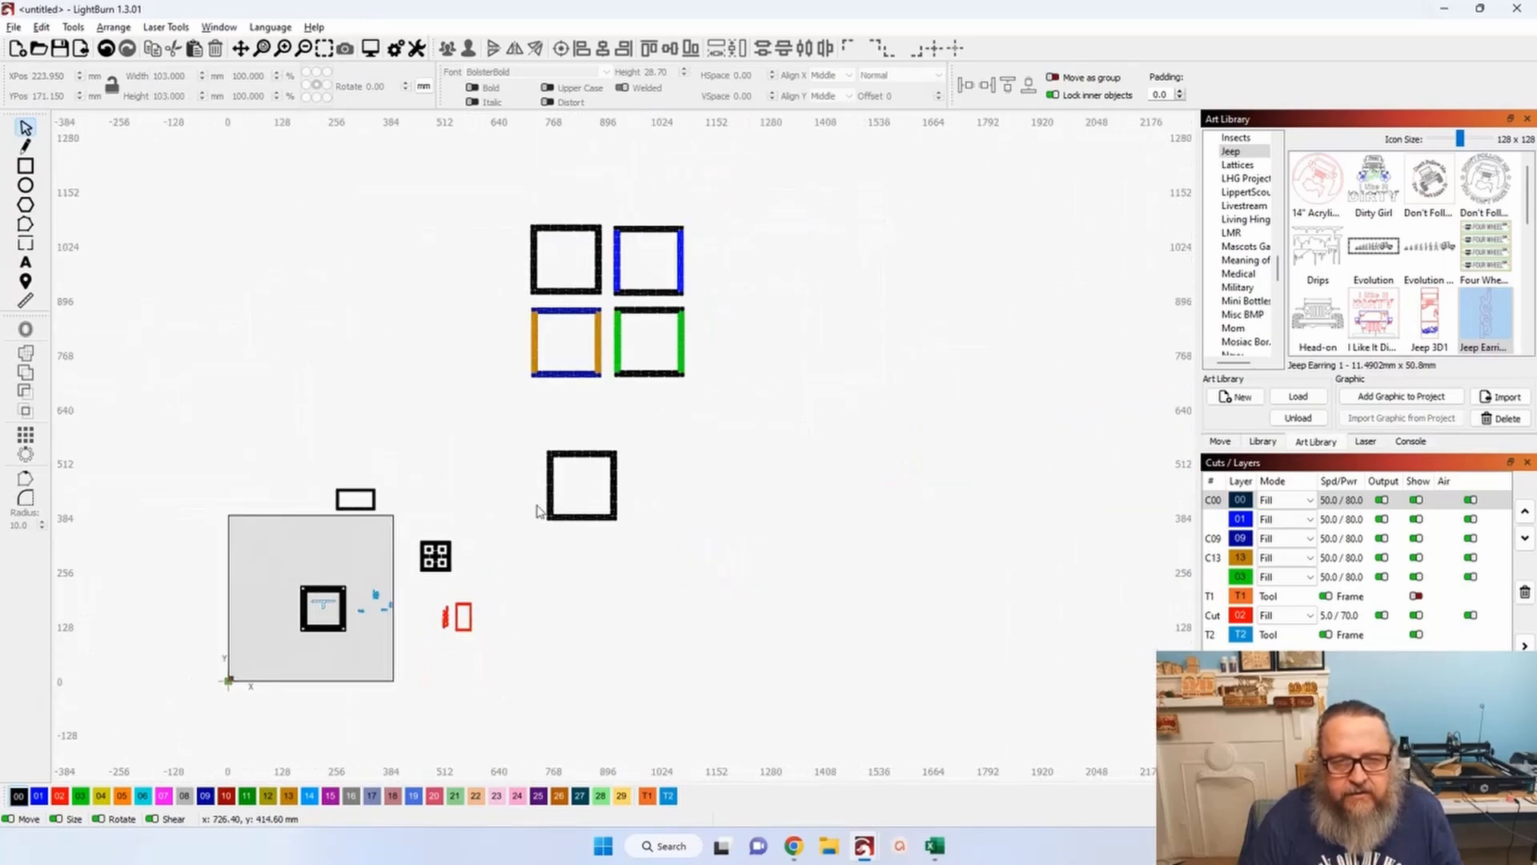
{"action": "left_click", "coordinate": [1416, 596]}
{"action": "scroll", "coordinate": [849, 504], "scroll_direction": "up", "scroll_amount": 4}
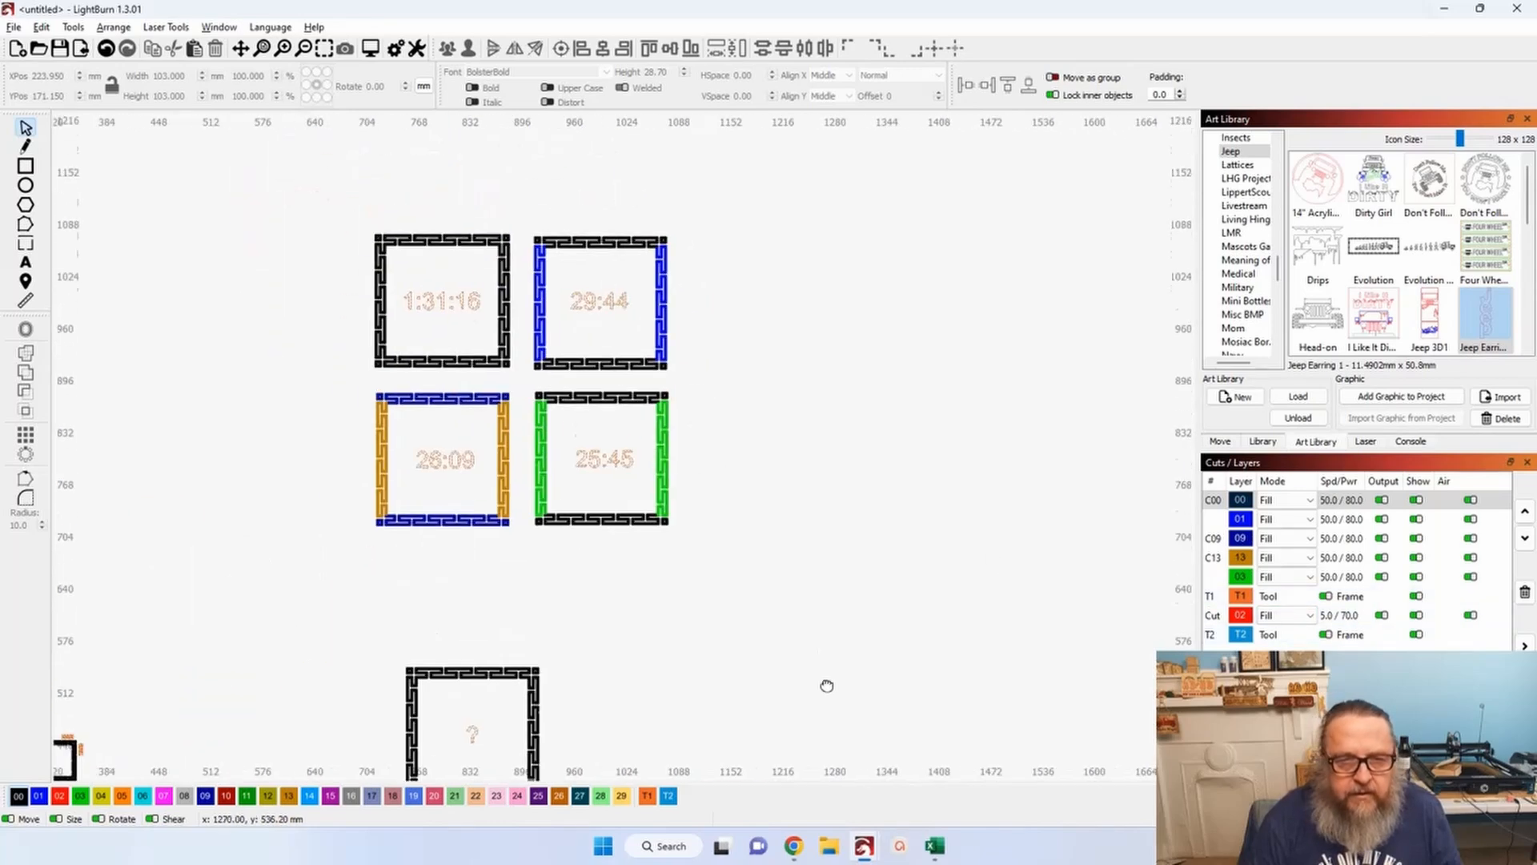
{"action": "scroll", "coordinate": [644, 534], "scroll_direction": "up", "scroll_amount": 2}
{"action": "scroll", "coordinate": [483, 350], "scroll_direction": "up", "scroll_amount": 3}
Try to preview the all-black sample frame labelled 1:31:16 at its place outside the work area.
{"action": "left_click_drag", "start_coordinate": [277, 216], "coordinate": [684, 645]}
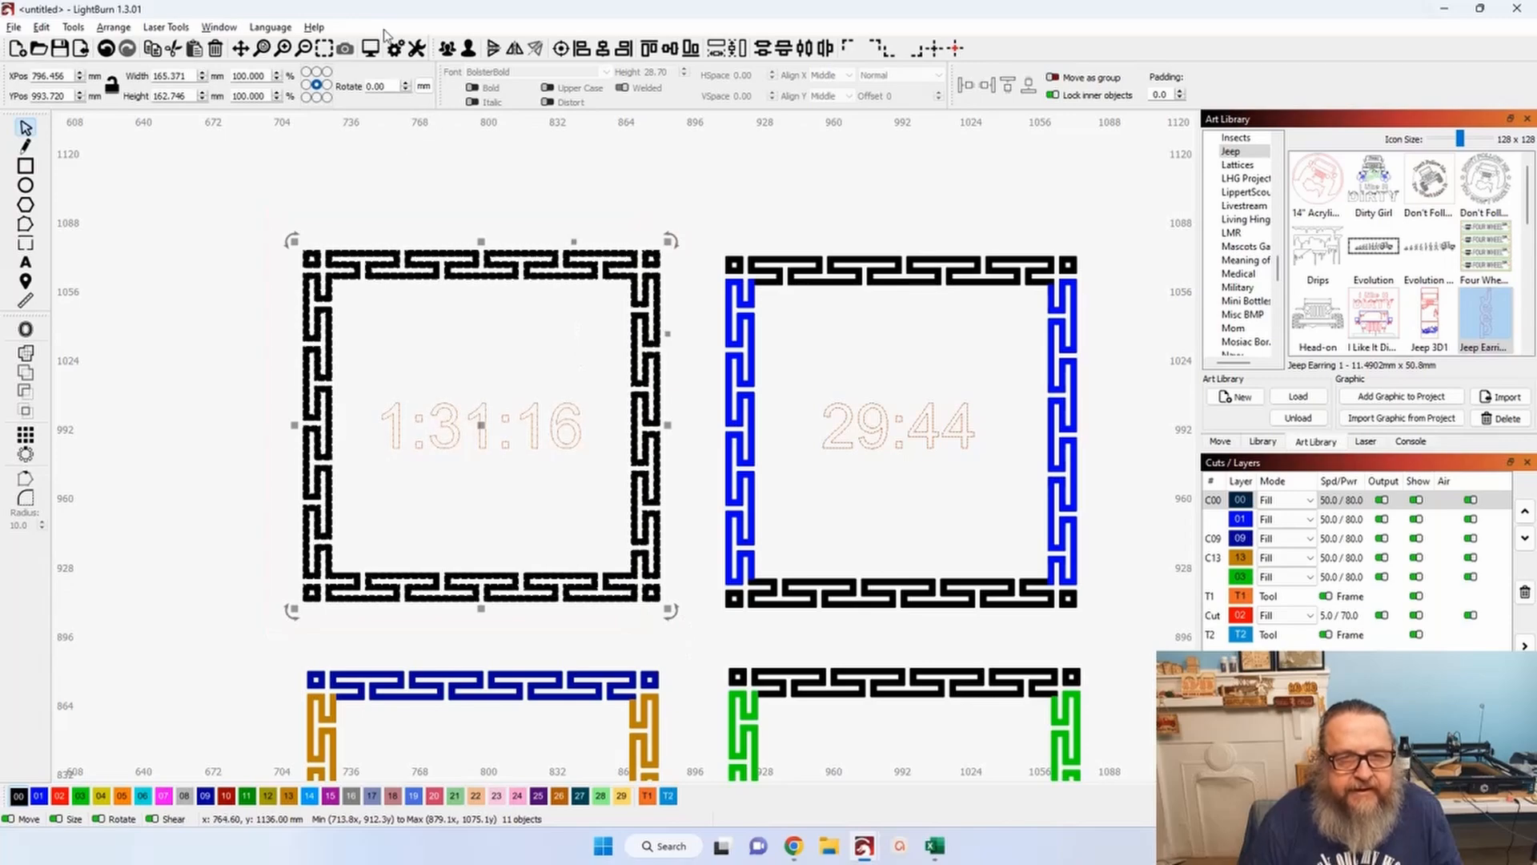
{"action": "left_click", "coordinate": [371, 50]}
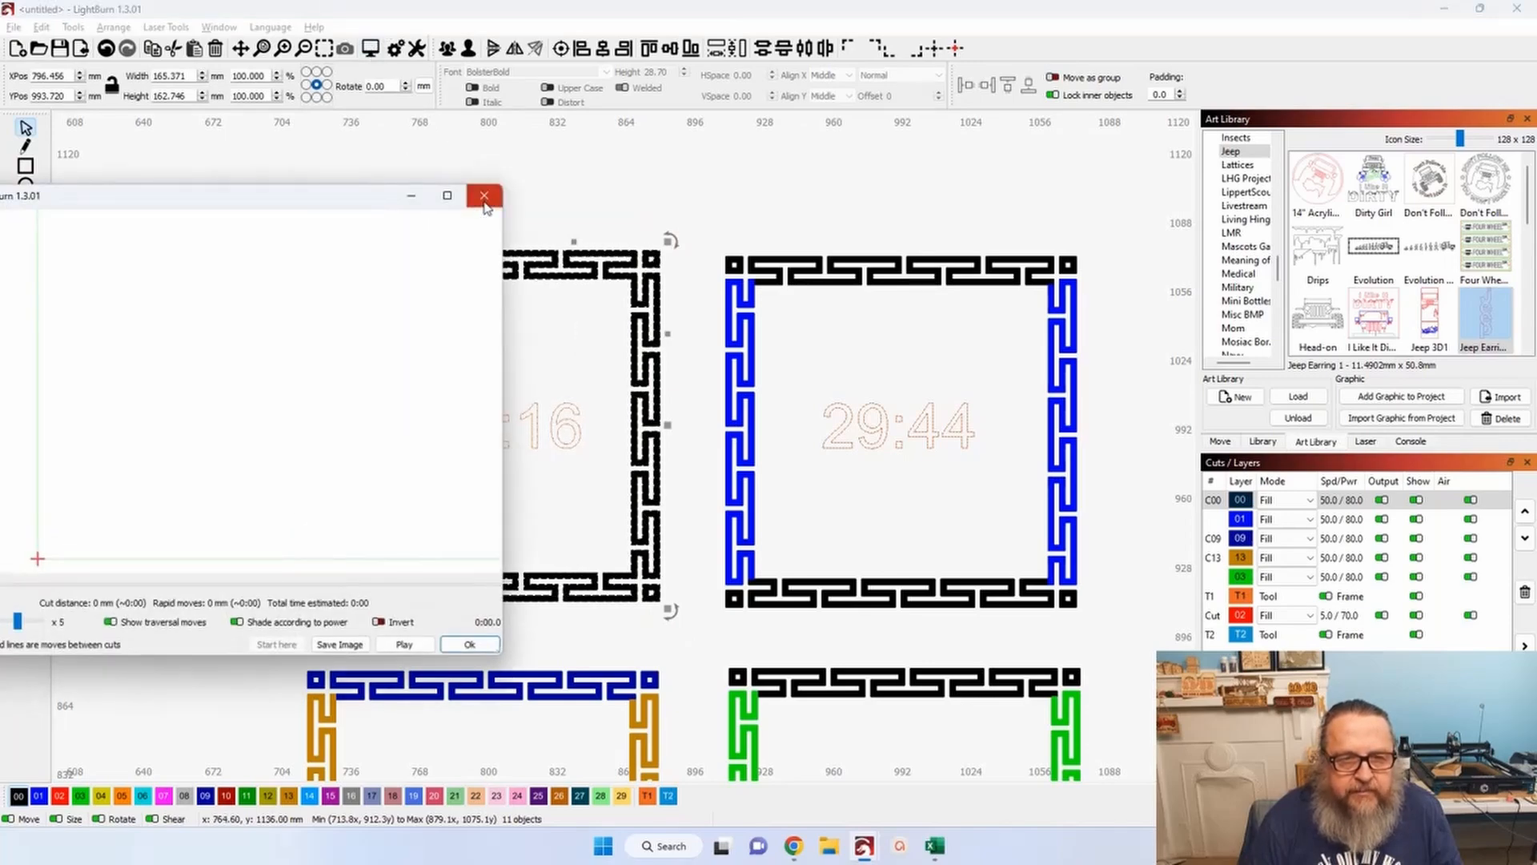
{"action": "left_click", "coordinate": [484, 198]}
Delete the artwork on and around the work area and move the all-black 1:31:16 frame onto it.
{"action": "scroll", "coordinate": [484, 206], "scroll_direction": "down", "scroll_amount": 6}
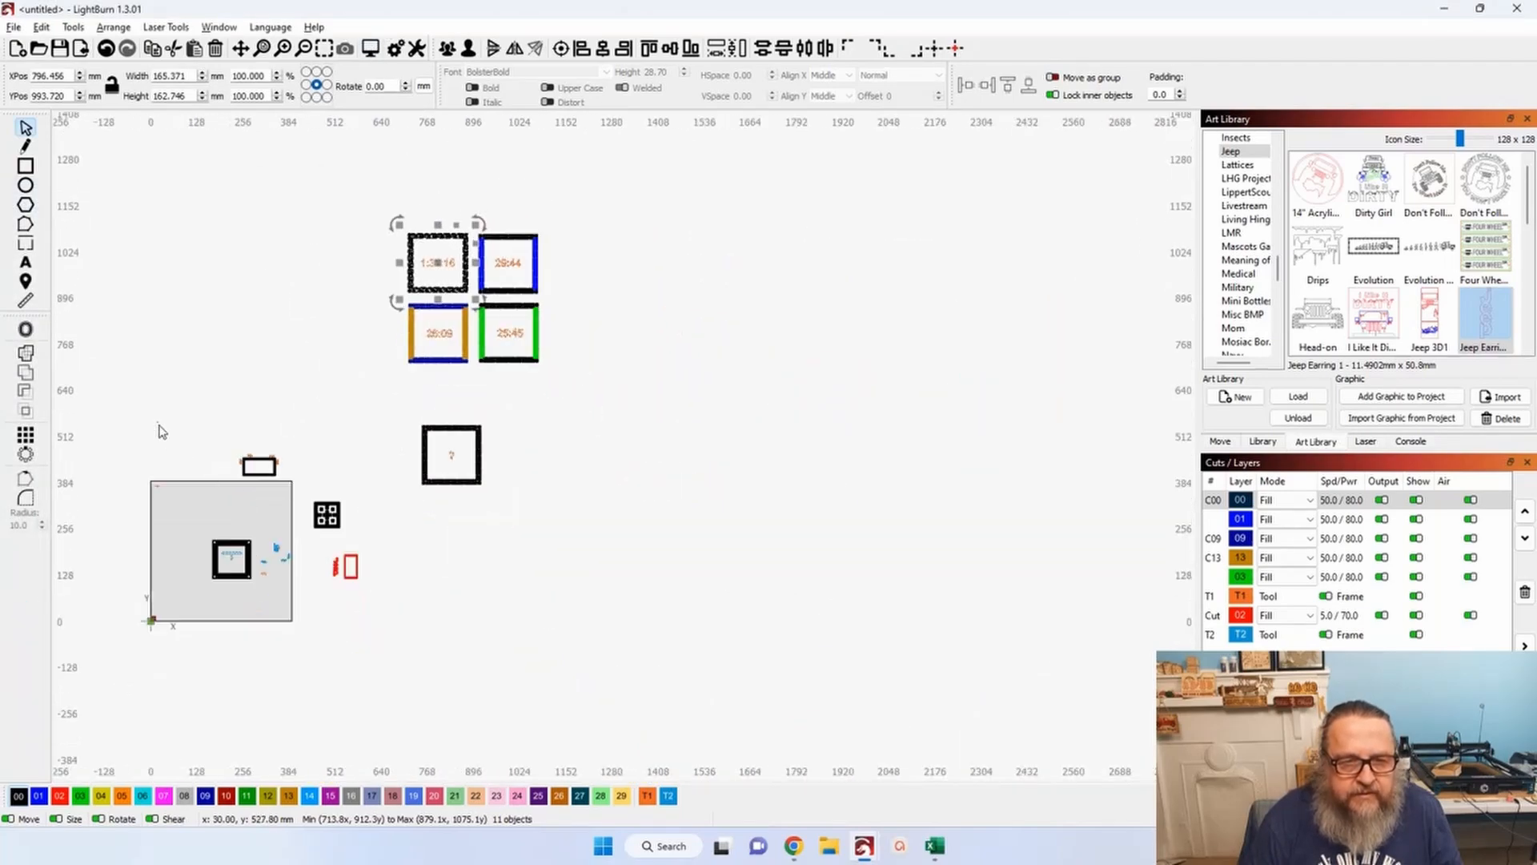
{"action": "left_click_drag", "start_coordinate": [333, 569], "coordinate": [385, 630]}
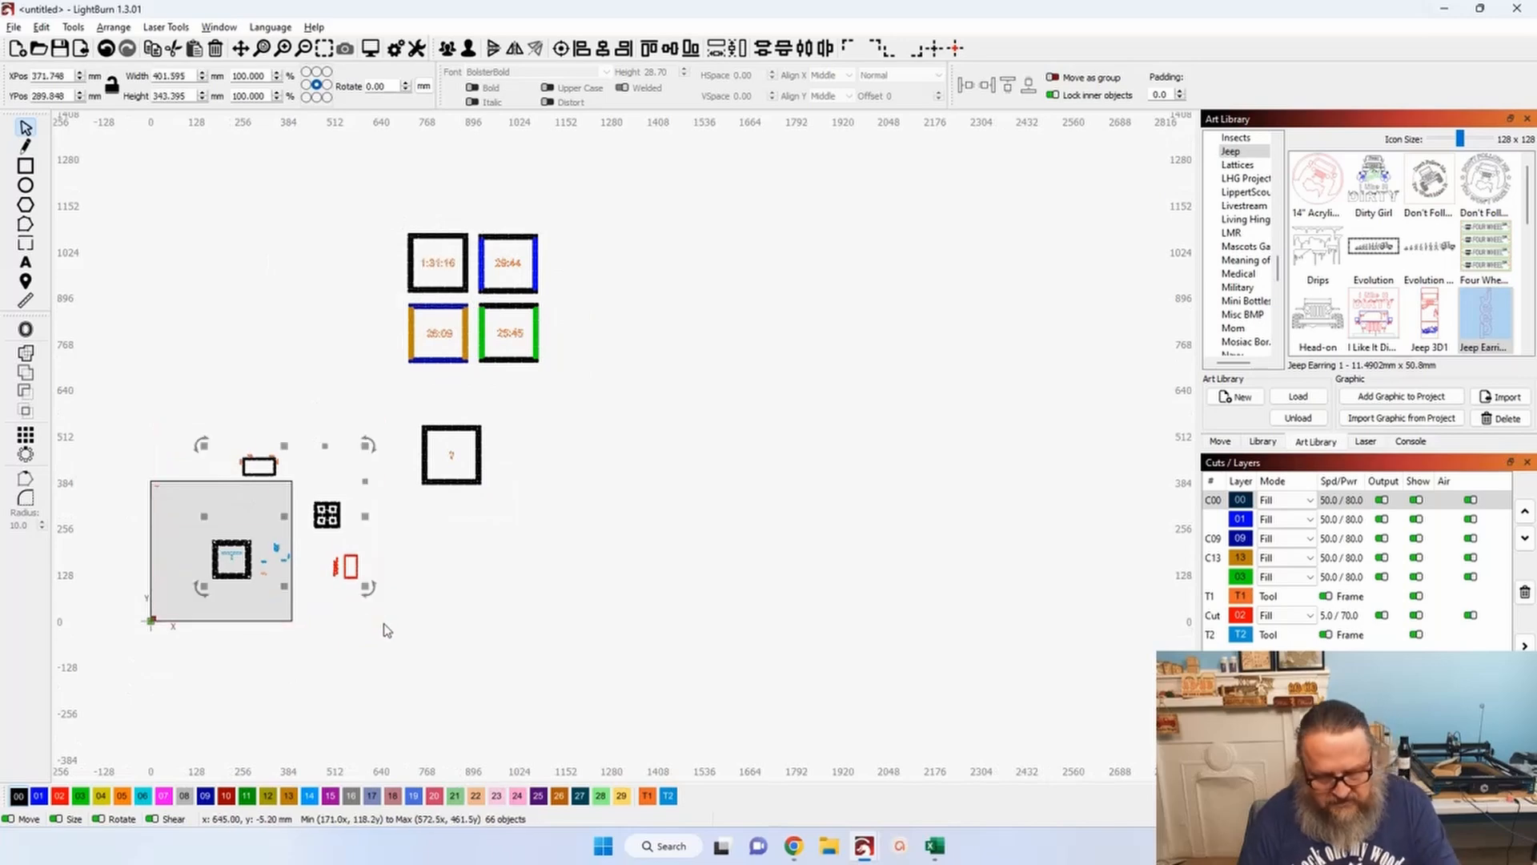
{"action": "key", "text": "Delete"}
{"action": "left_click_drag", "start_coordinate": [397, 224], "coordinate": [223, 551]}
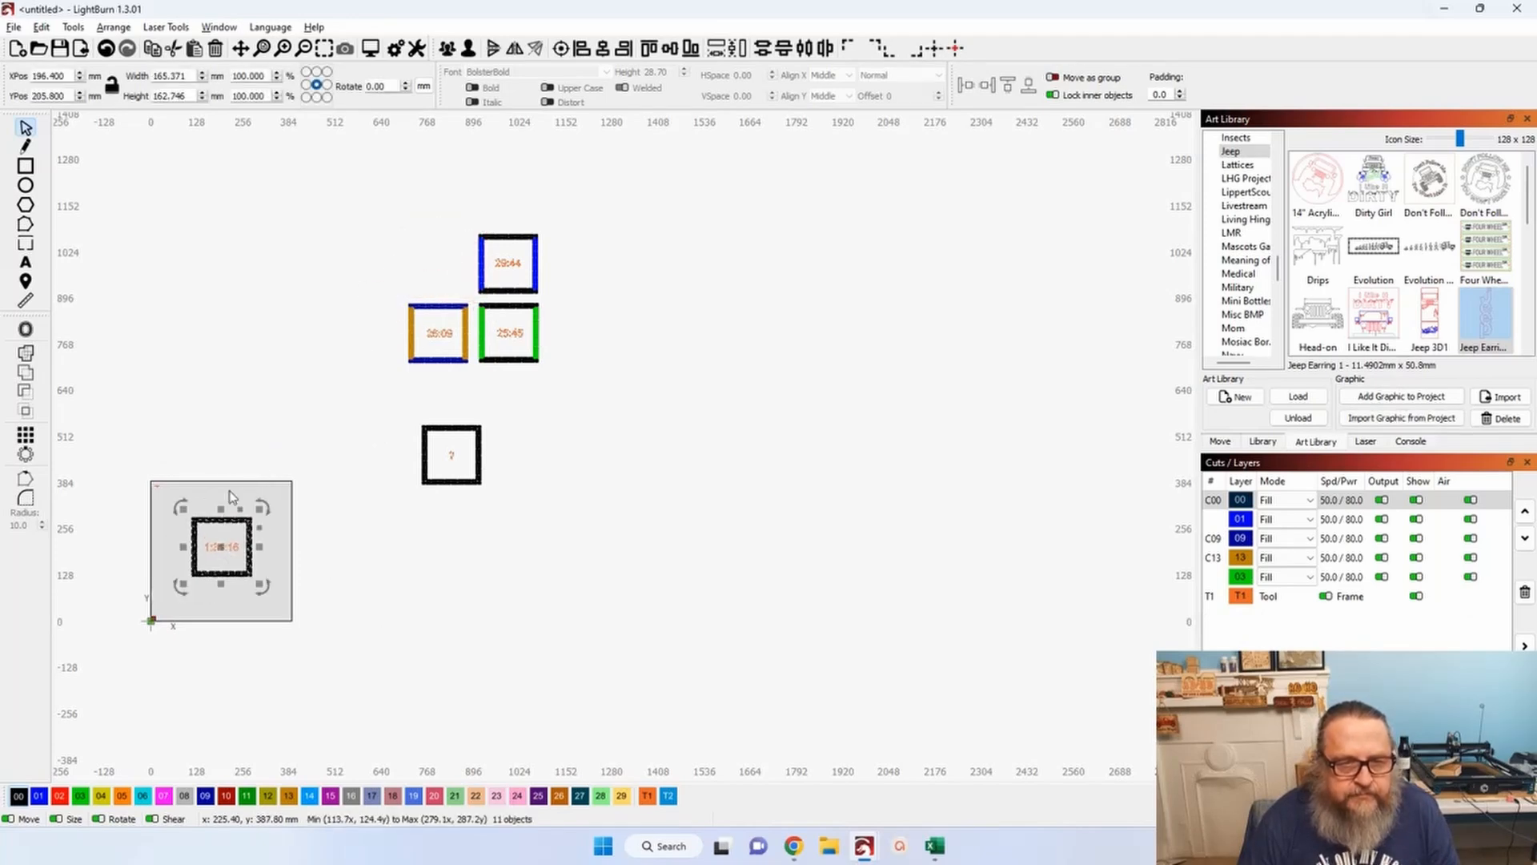
Preview the all-black frame's cut and traversal moves with its estimated engraving time.
{"action": "left_click", "coordinate": [325, 49]}
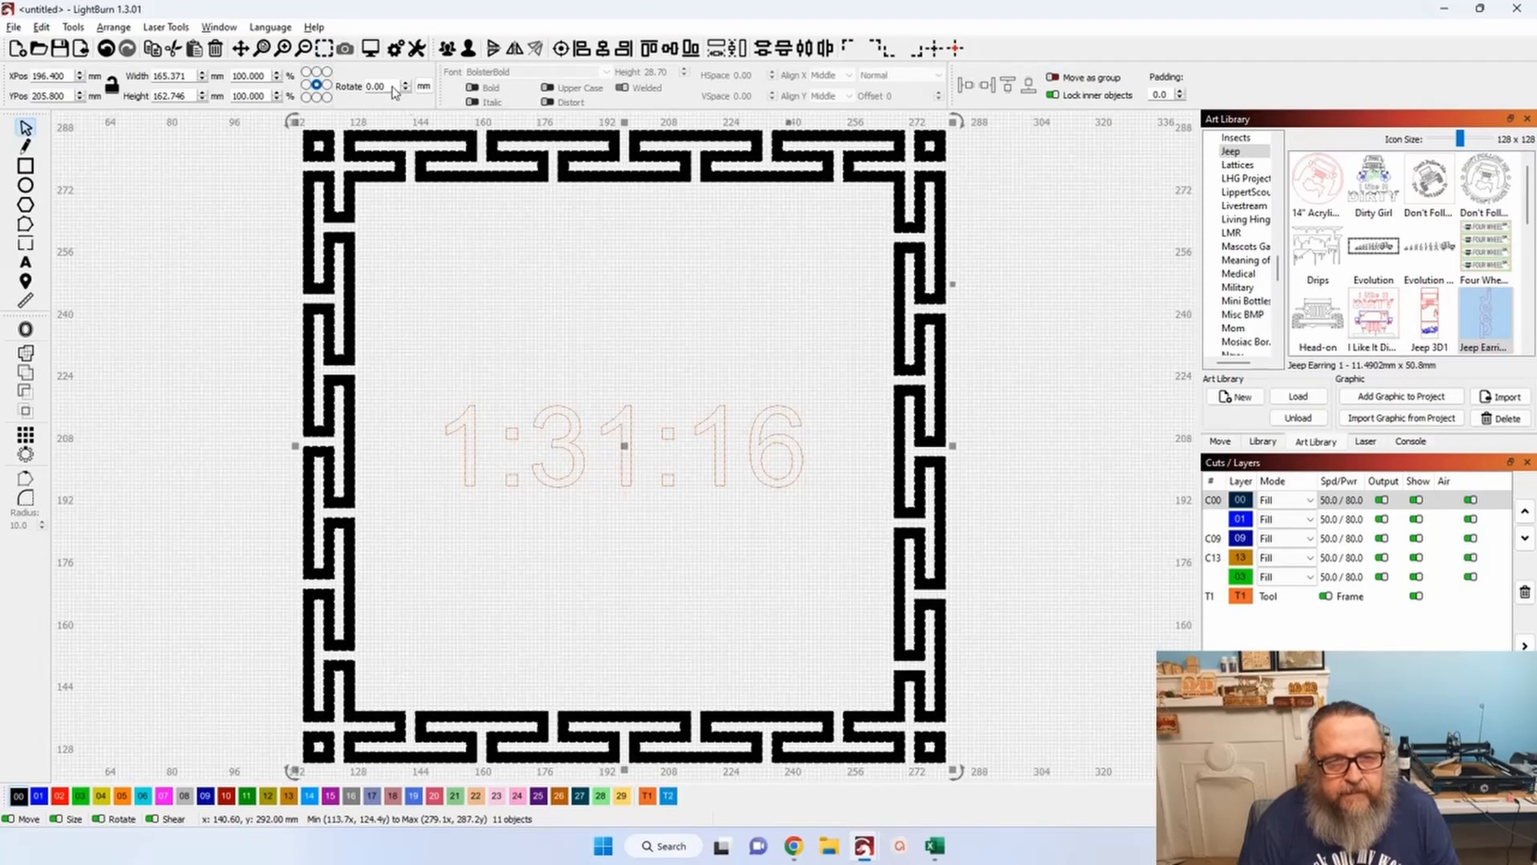
{"action": "left_click", "coordinate": [372, 51]}
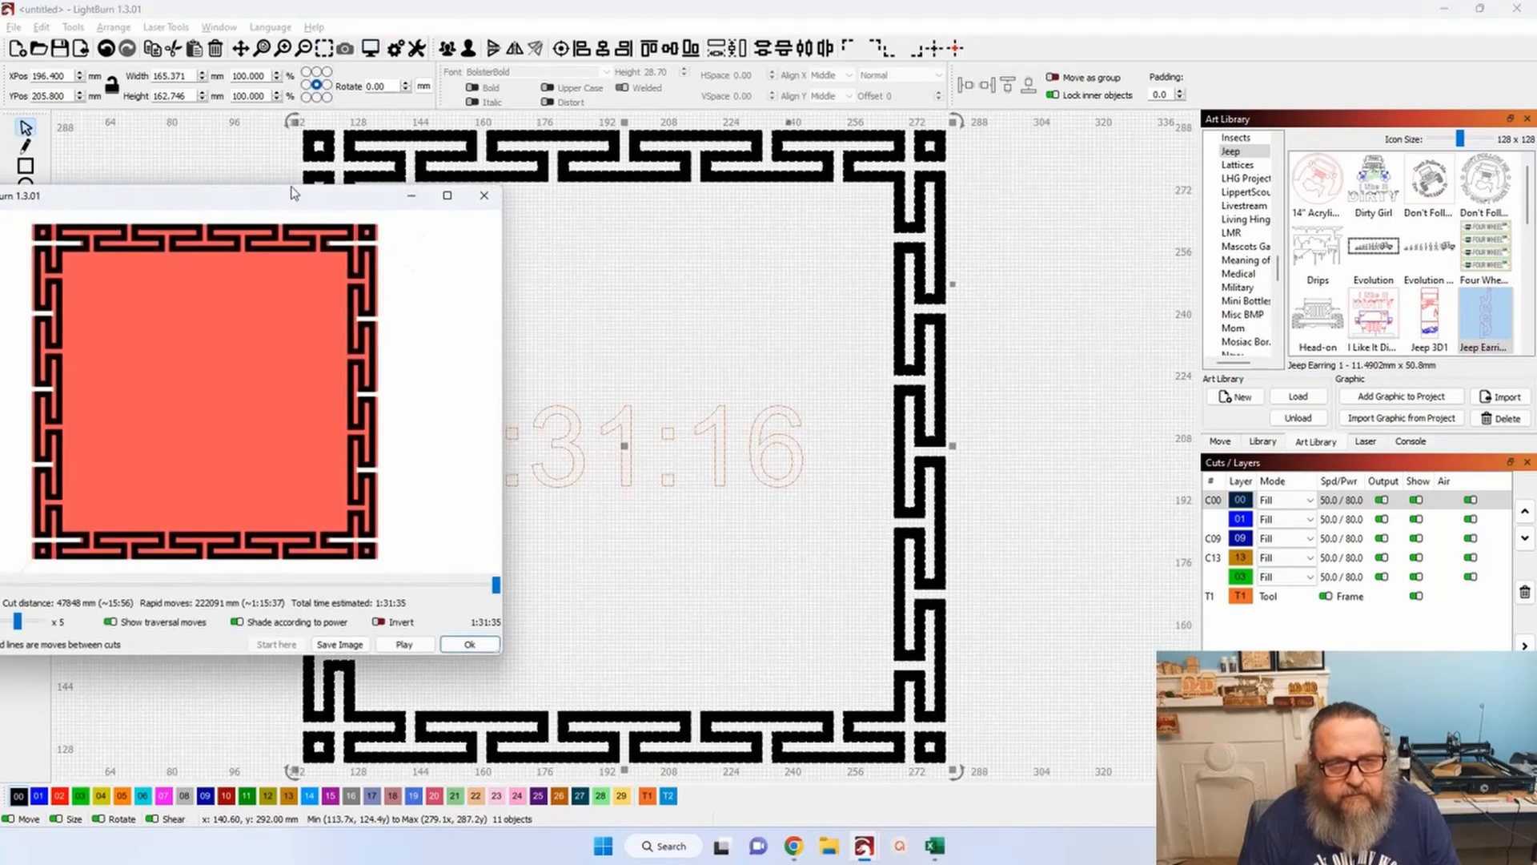
{"action": "left_click_drag", "start_coordinate": [261, 190], "coordinate": [232, 102]}
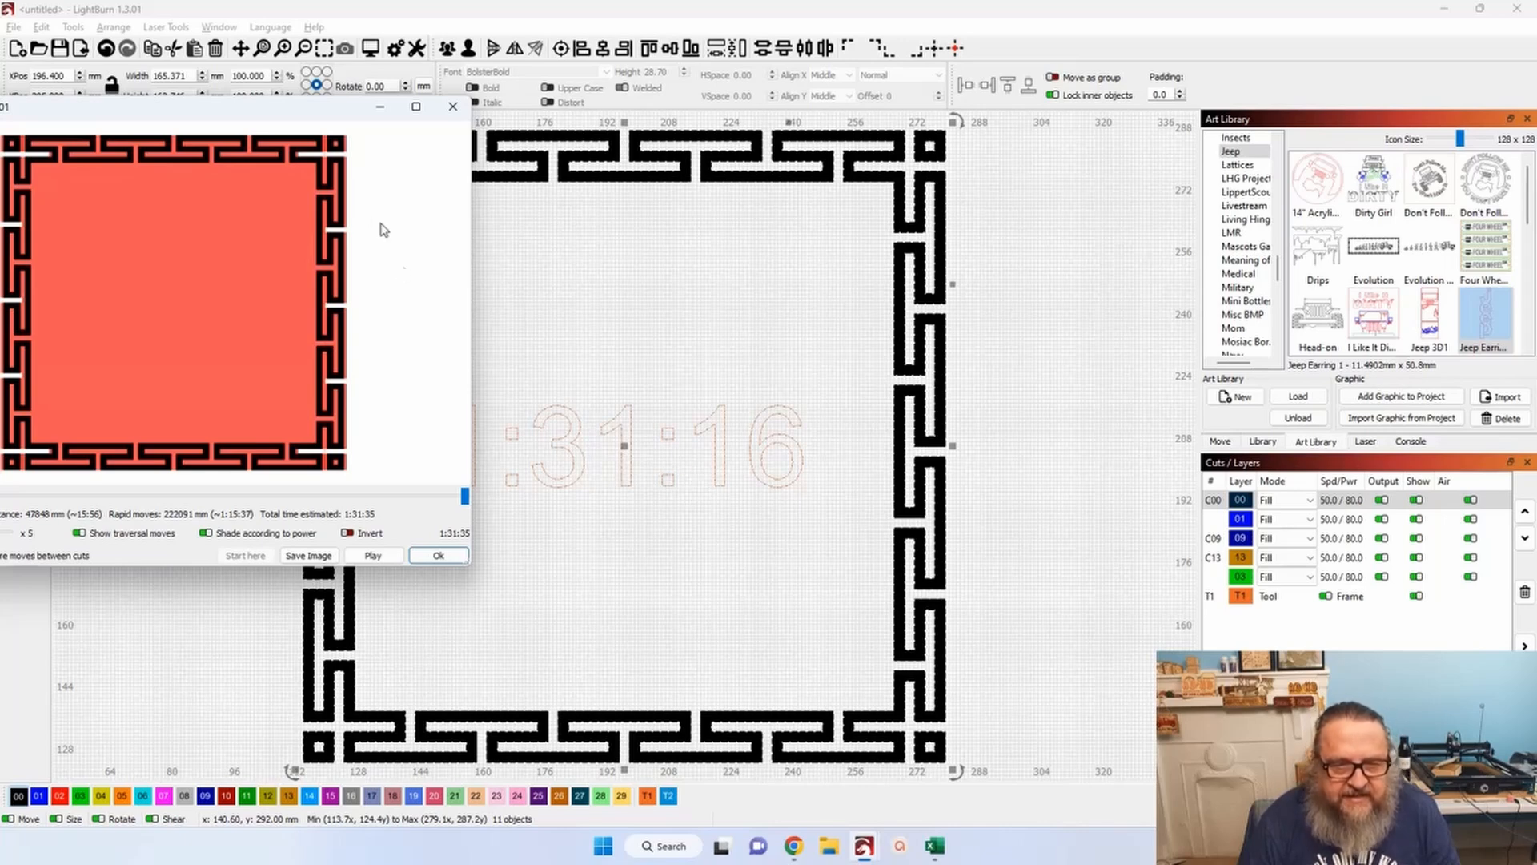
{"action": "left_click_drag", "start_coordinate": [229, 109], "coordinate": [478, 191]}
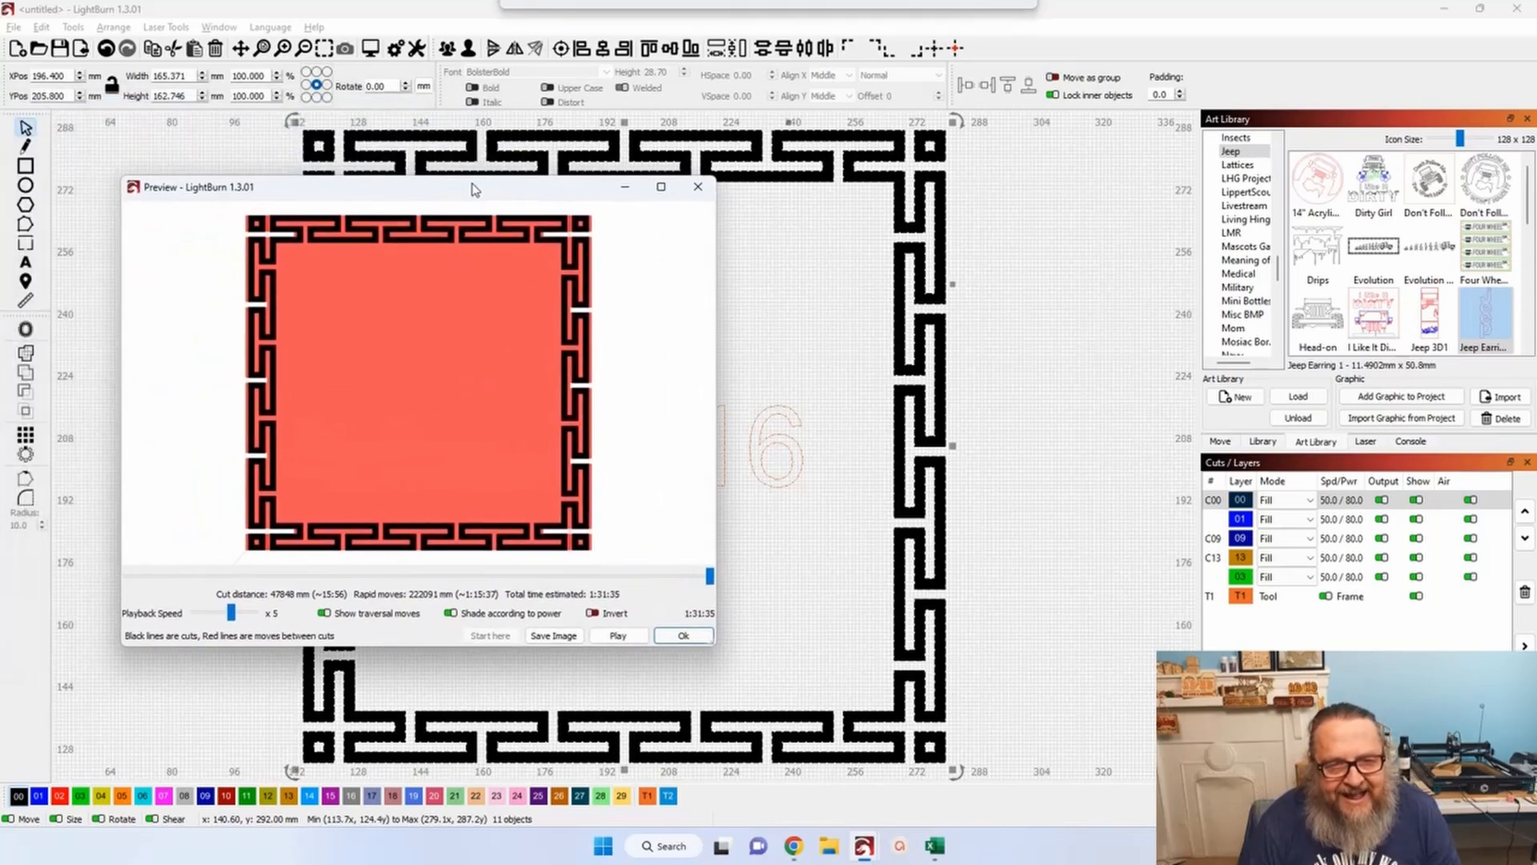
{"action": "left_click", "coordinate": [701, 187]}
Switch the display units from millimetres to inches.
{"action": "scroll", "coordinate": [683, 376], "scroll_direction": "down", "scroll_amount": 2}
{"action": "scroll", "coordinate": [683, 376], "scroll_direction": "down", "scroll_amount": 1}
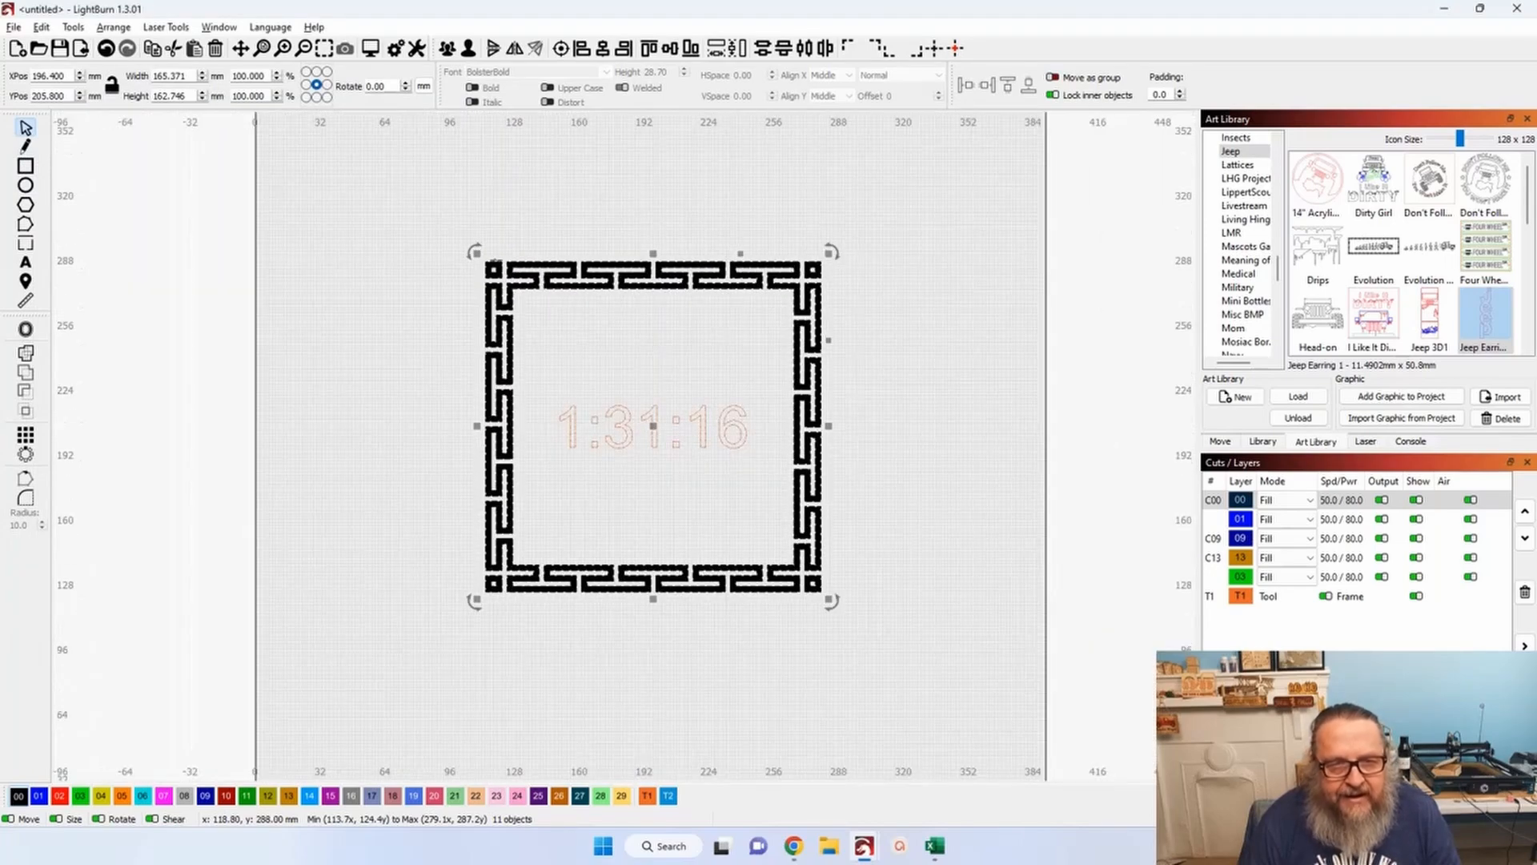
{"action": "left_click", "coordinate": [423, 85]}
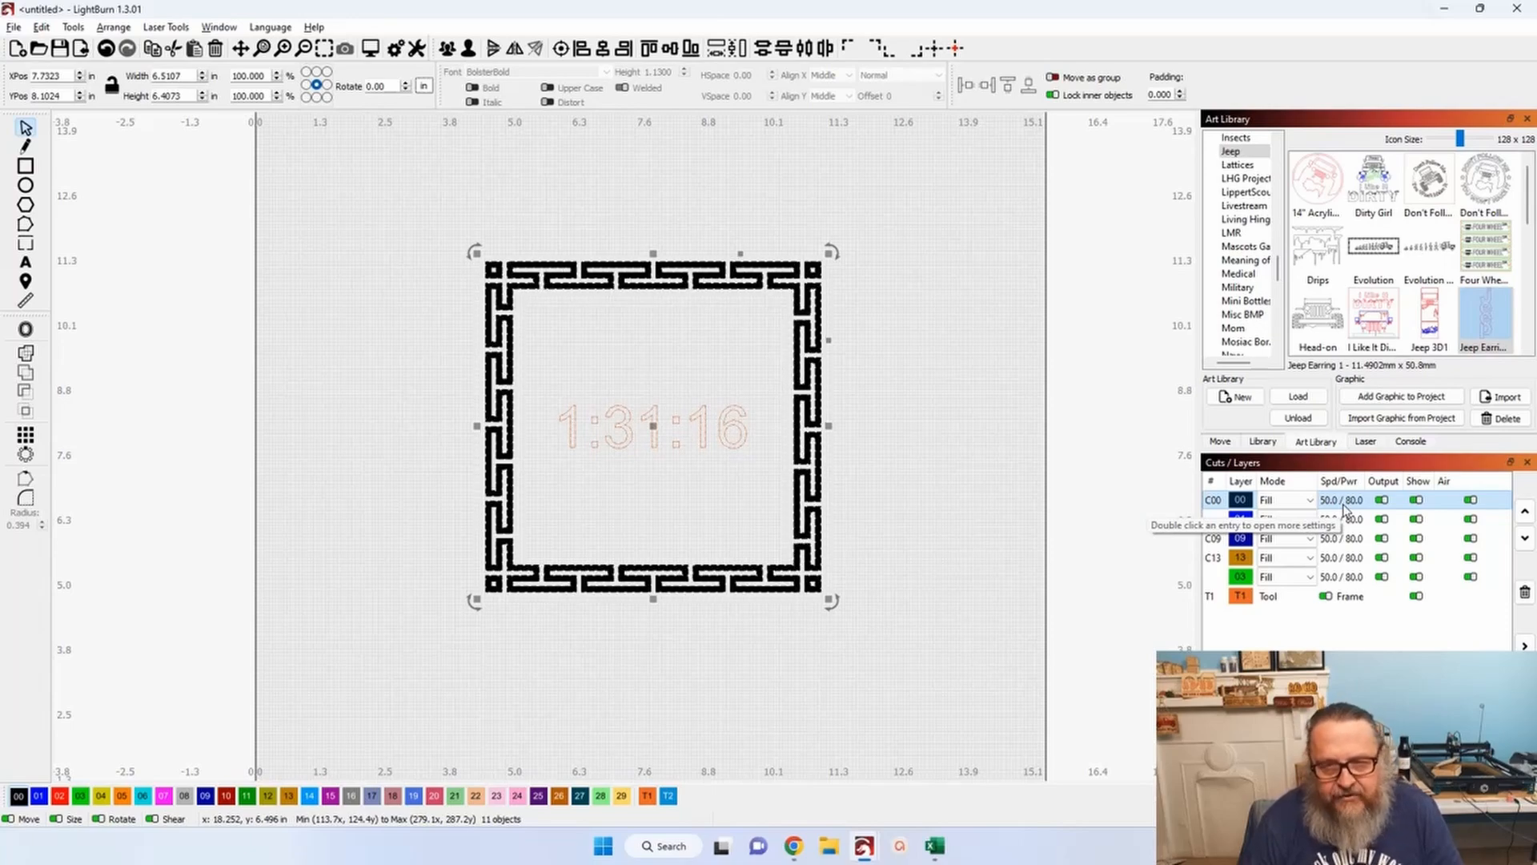
Move the all-black 1:31:16 frame off the work area, back among the other sample frames.
{"action": "scroll", "coordinate": [640, 308], "scroll_direction": "down", "scroll_amount": 3}
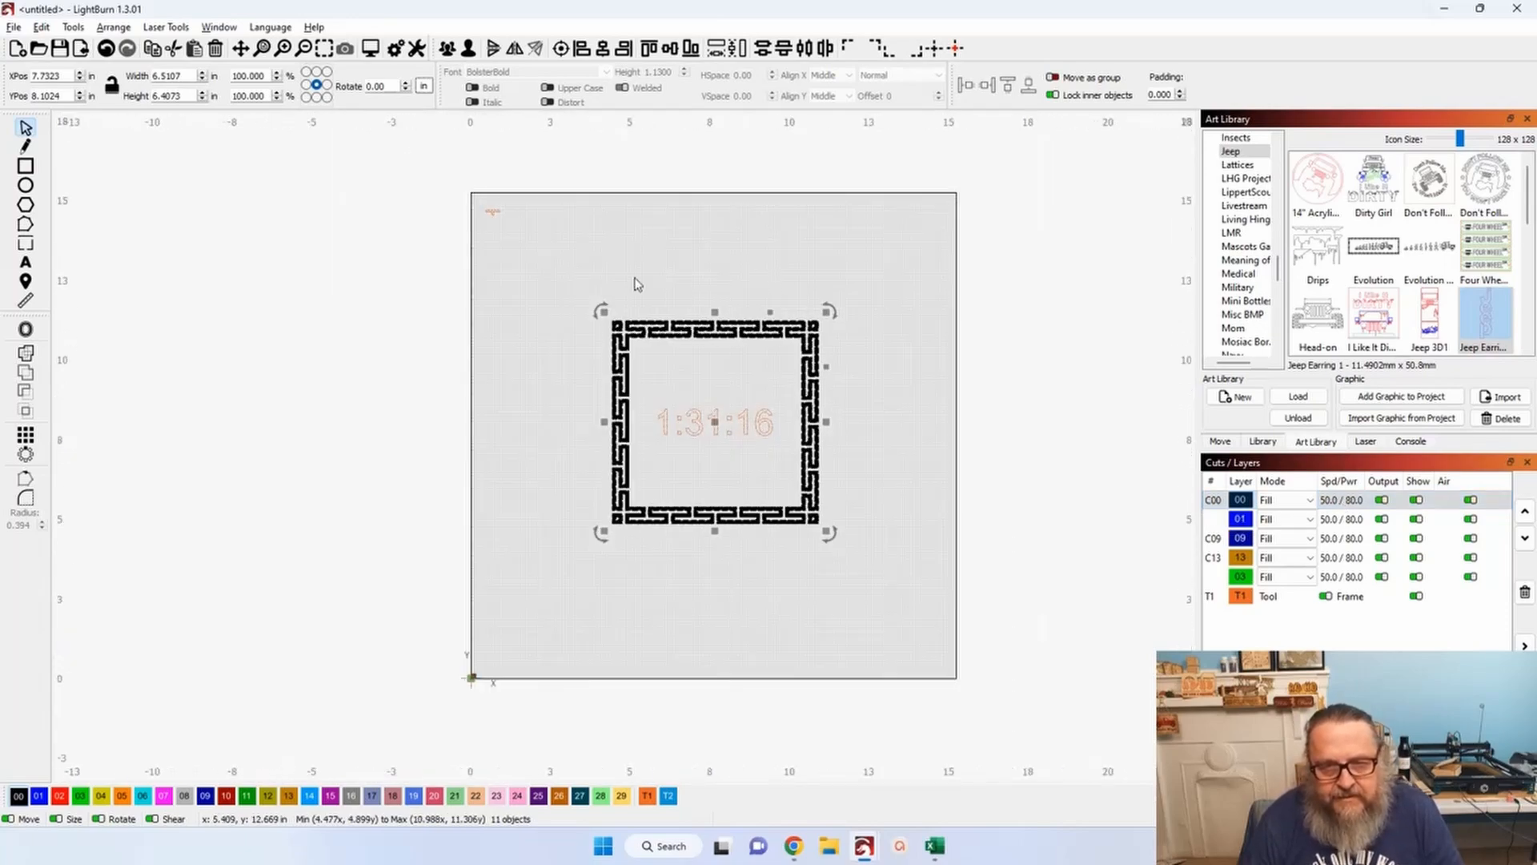
{"action": "left_click_drag", "start_coordinate": [555, 304], "coordinate": [521, 408]}
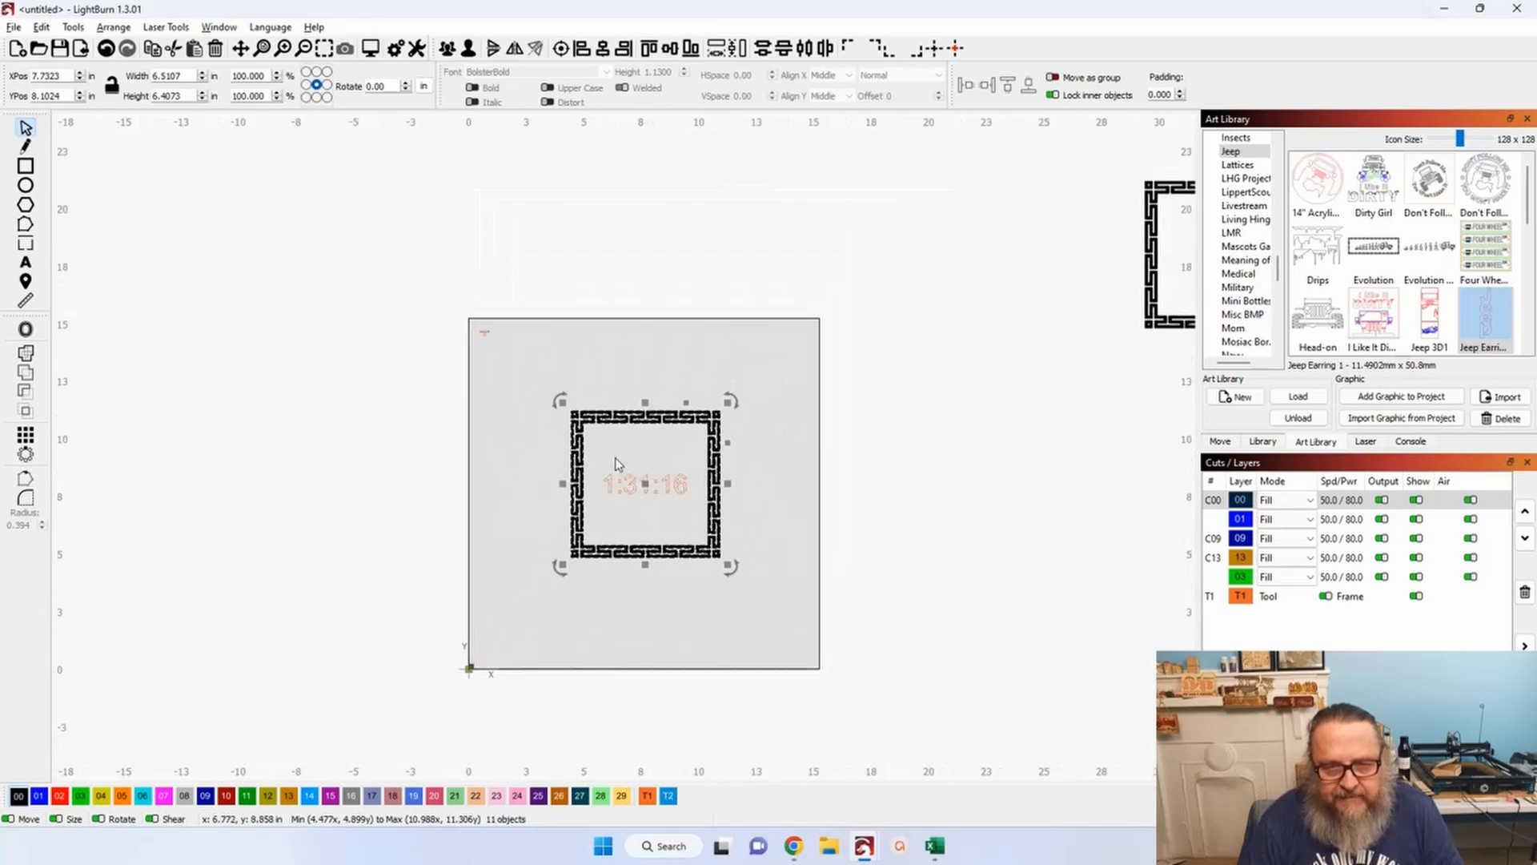
{"action": "left_click_drag", "start_coordinate": [513, 355], "coordinate": [790, 626]}
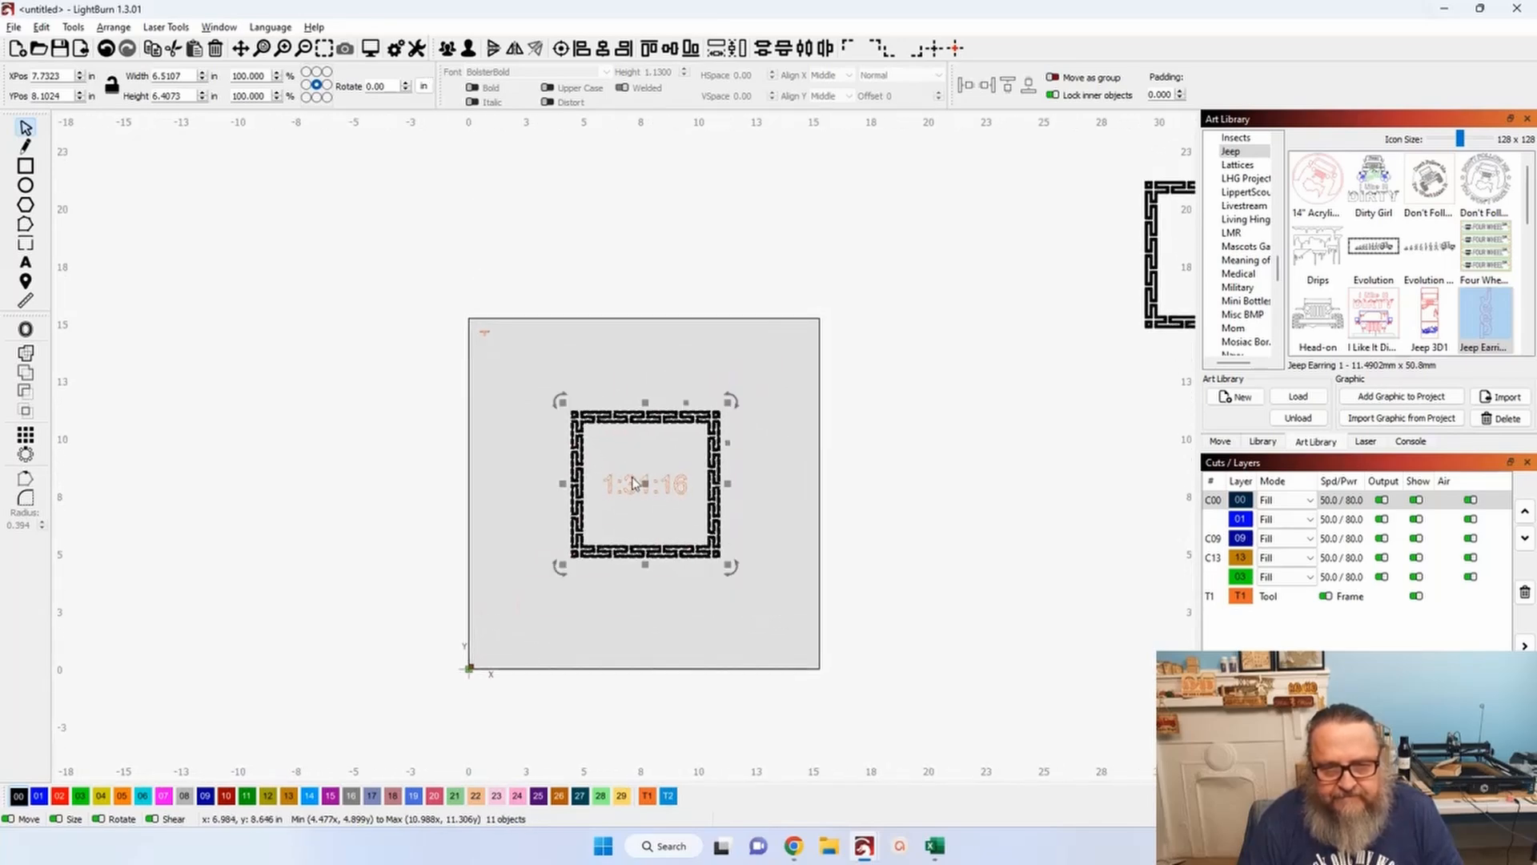
{"action": "left_click_drag", "start_coordinate": [650, 496], "coordinate": [919, 229]}
{"action": "left_click_drag", "start_coordinate": [764, 457], "coordinate": [460, 474]}
{"action": "scroll", "coordinate": [725, 376], "scroll_direction": "up", "scroll_amount": 5}
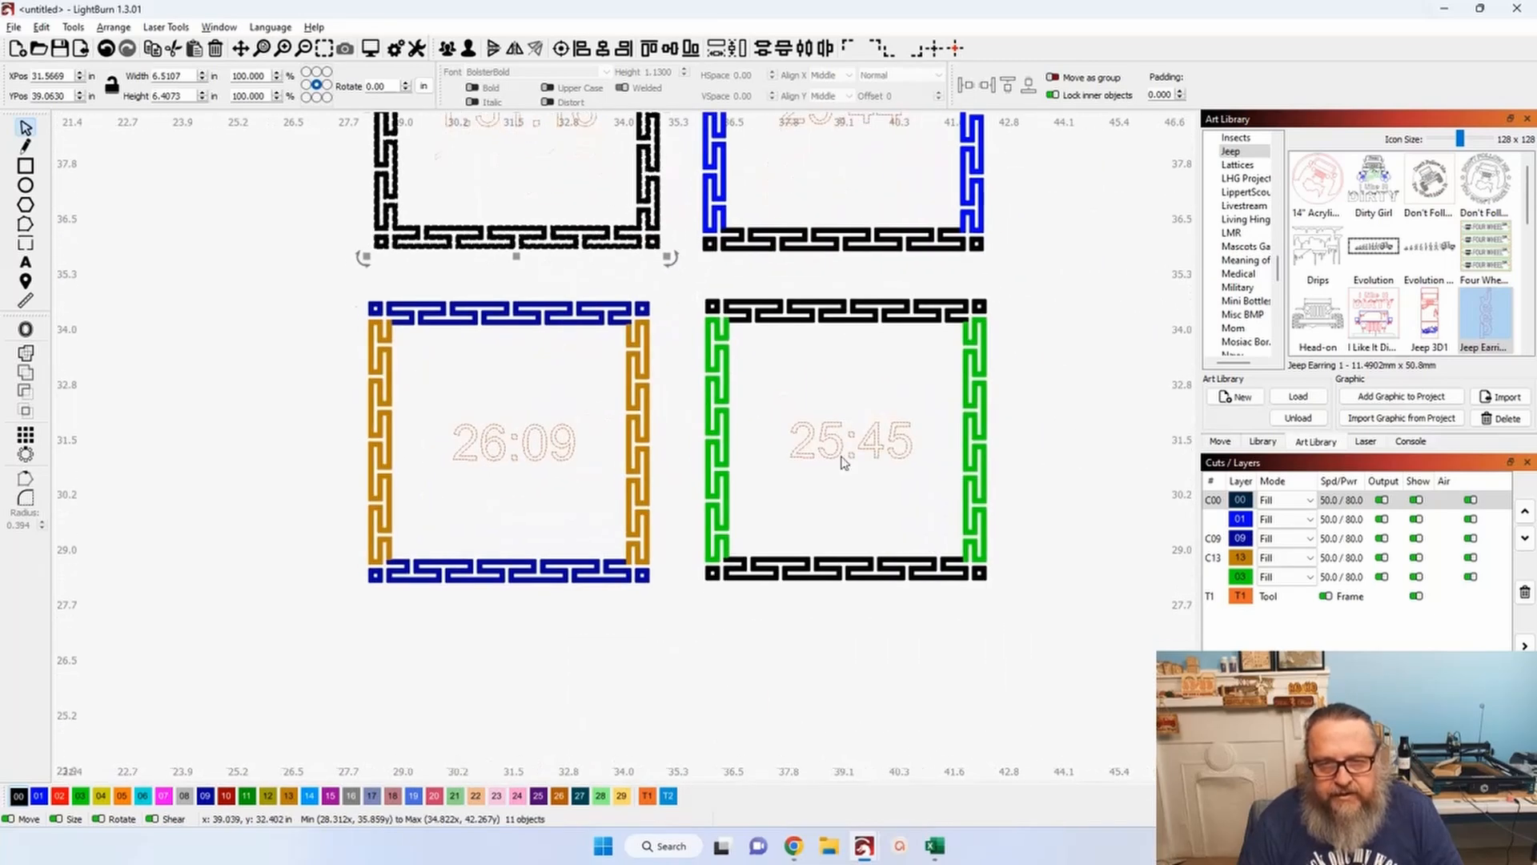
{"action": "scroll", "coordinate": [833, 537], "scroll_direction": "down", "scroll_amount": 3}
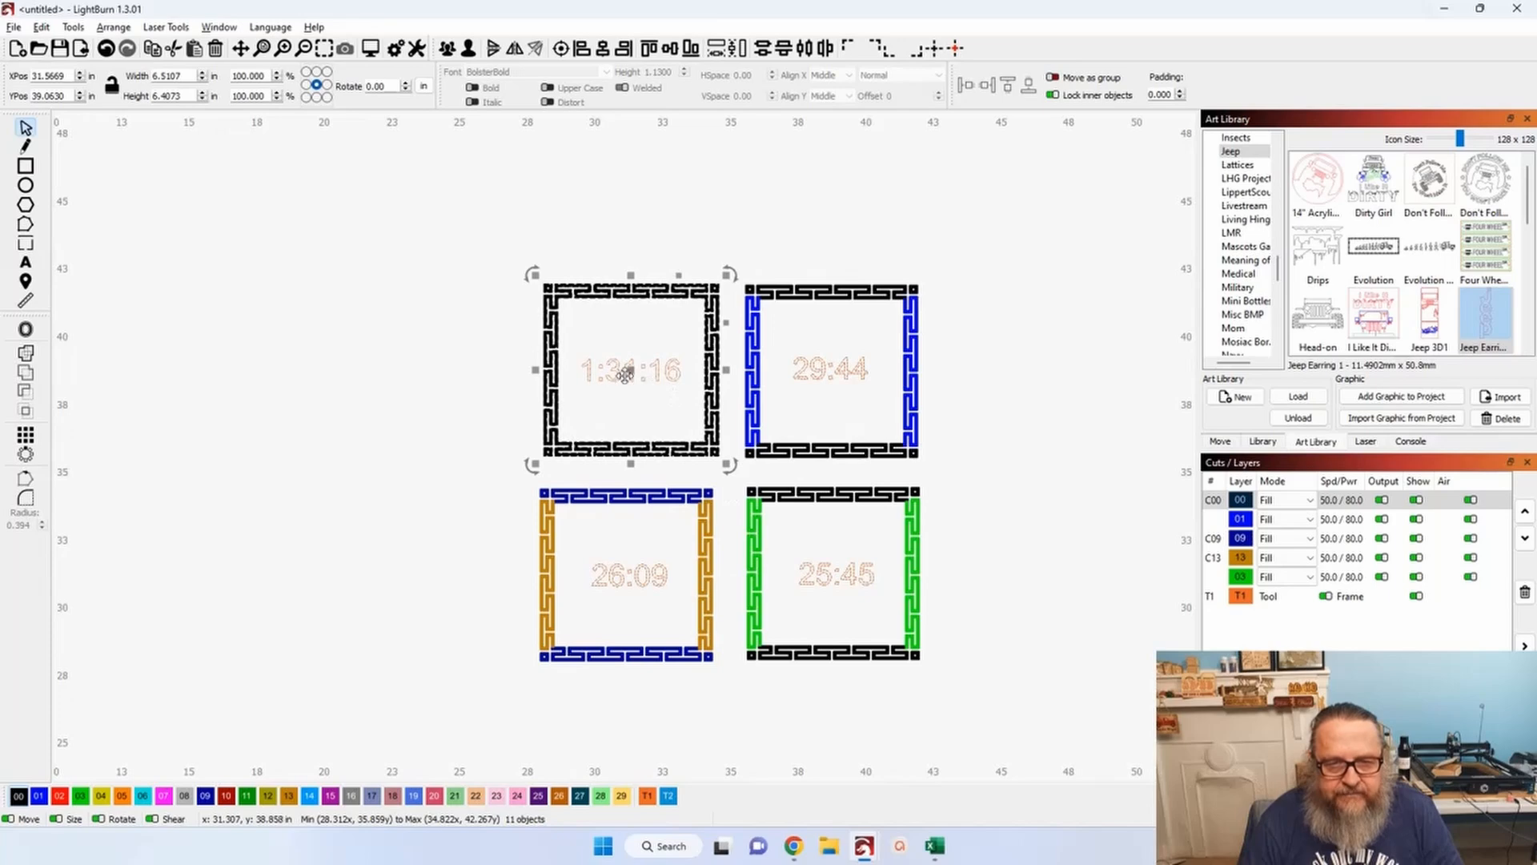
Preview the all-black 1:31:16 frame's engraving time on the work area and return it to the other sample frames.
{"action": "scroll", "coordinate": [670, 359], "scroll_direction": "down", "scroll_amount": 6}
{"action": "left_click_drag", "start_coordinate": [618, 399], "coordinate": [410, 671]}
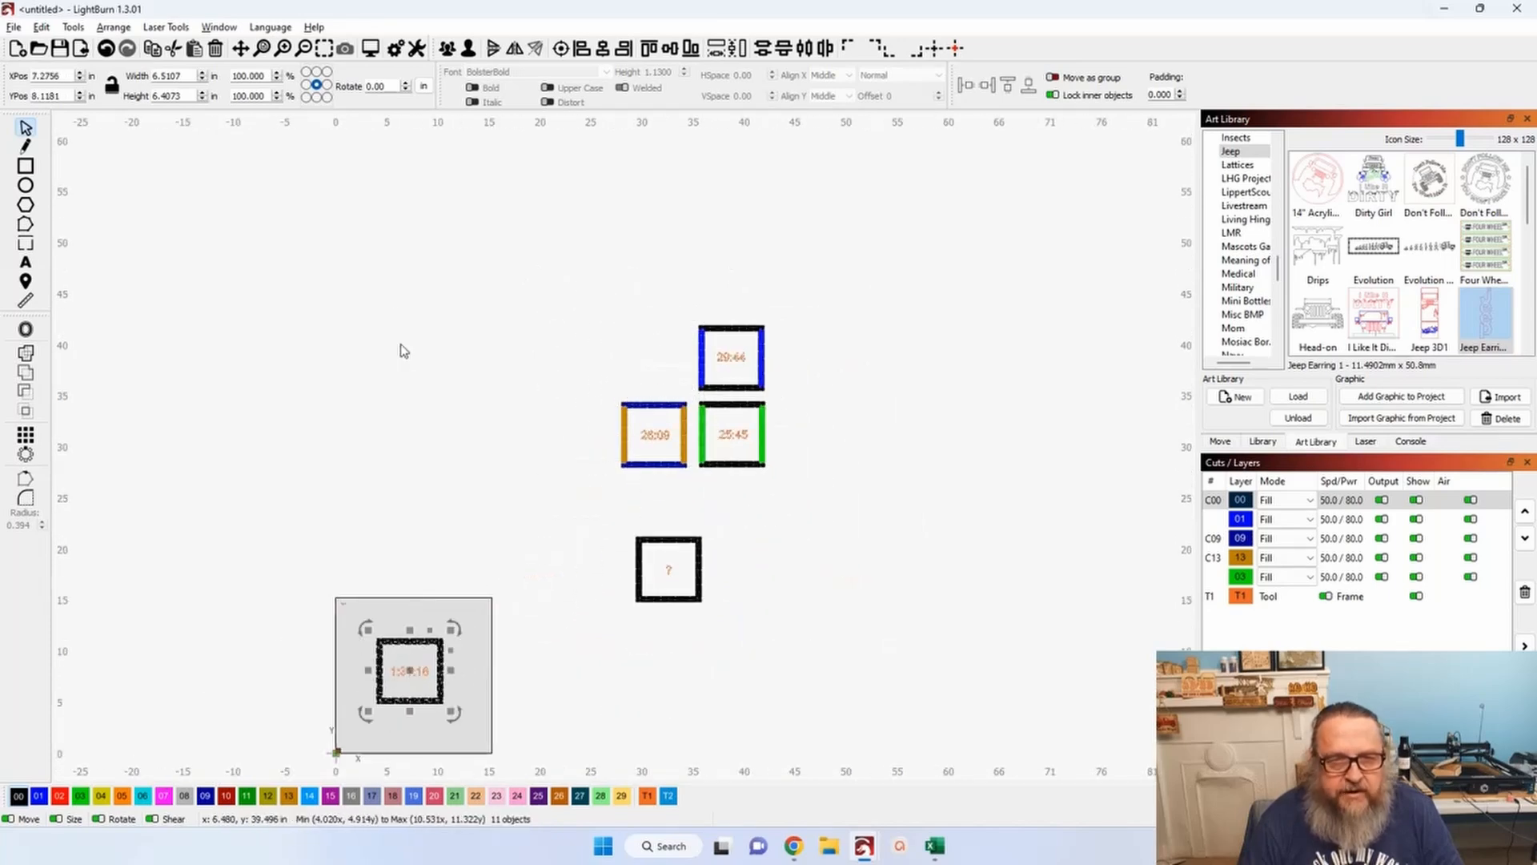
{"action": "left_click", "coordinate": [369, 49]}
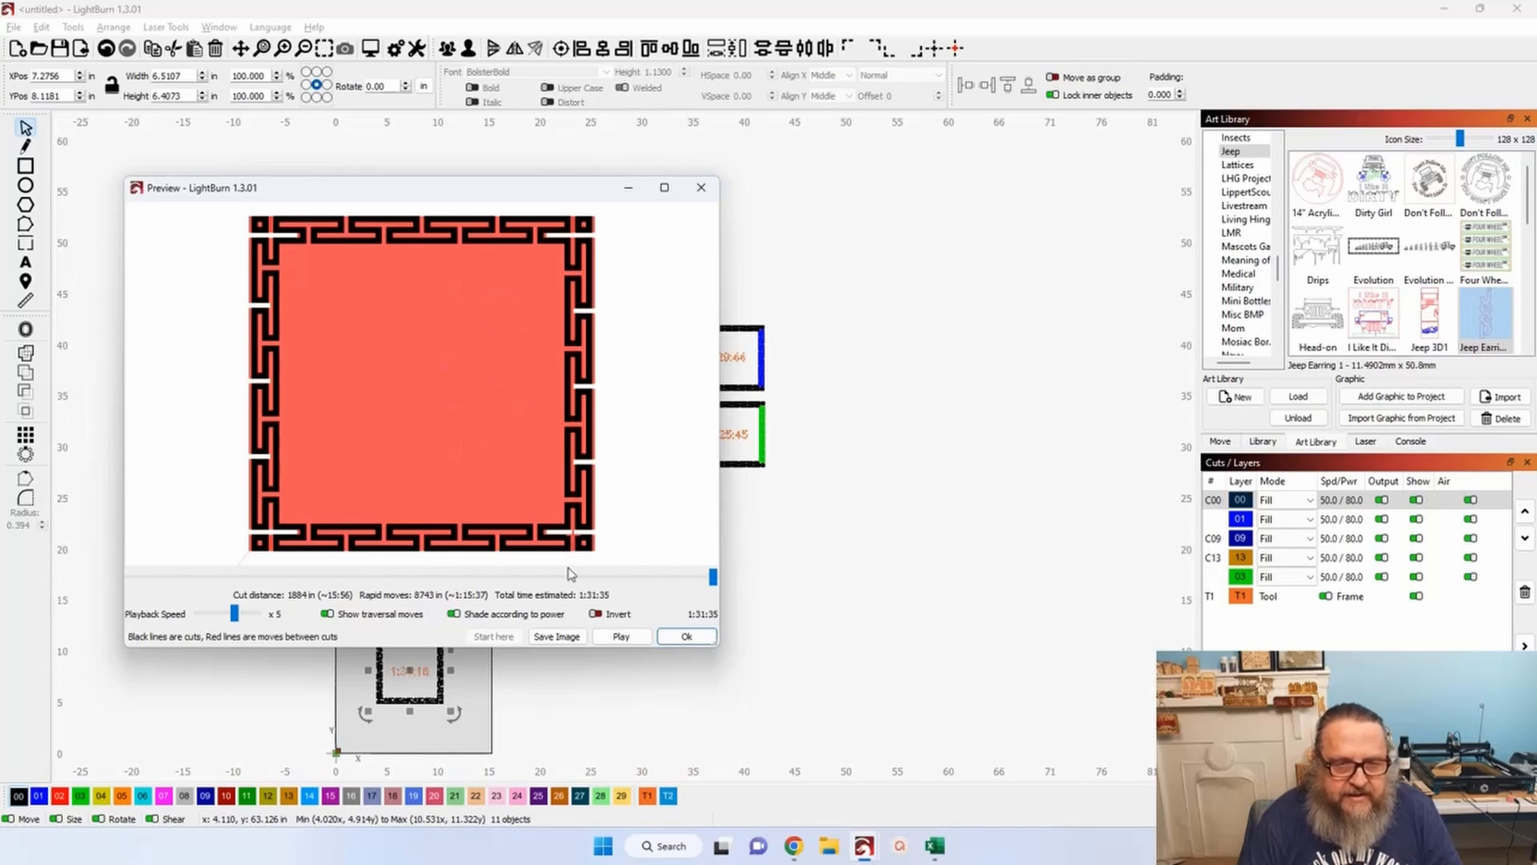
{"action": "left_click", "coordinate": [701, 187]}
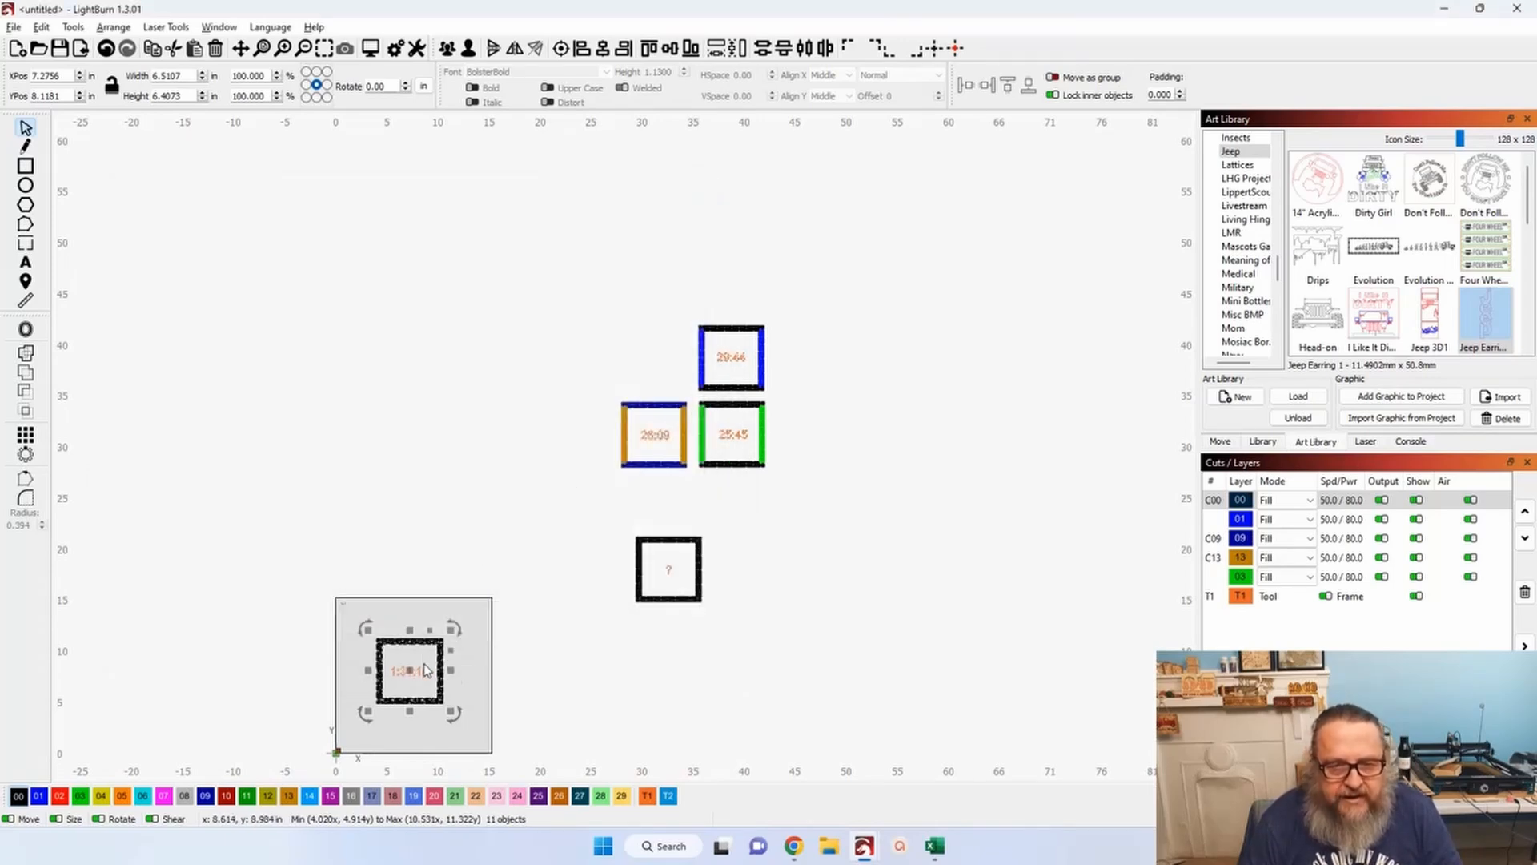
{"action": "left_click_drag", "start_coordinate": [408, 670], "coordinate": [661, 360]}
{"action": "scroll", "coordinate": [660, 360], "scroll_direction": "up", "scroll_amount": 3}
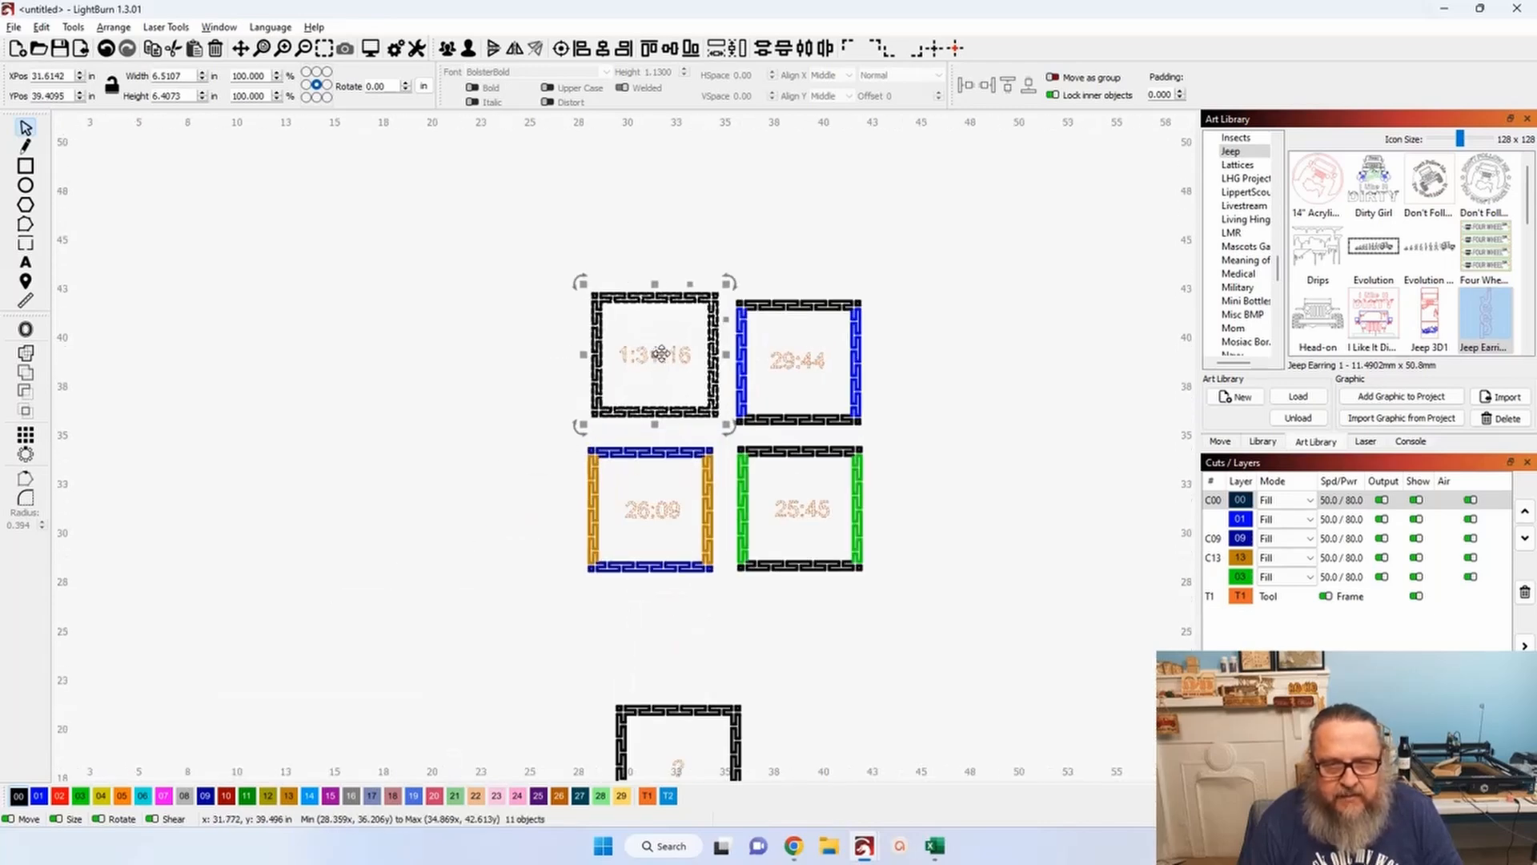
Move the blue-and-black 29:44 frame onto the work area and preview its cut moves and estimated engraving time.
{"action": "left_click", "coordinate": [739, 270]}
{"action": "left_click_drag", "start_coordinate": [723, 275], "coordinate": [519, 729]}
{"action": "scroll", "coordinate": [891, 443], "scroll_direction": "down", "scroll_amount": 3}
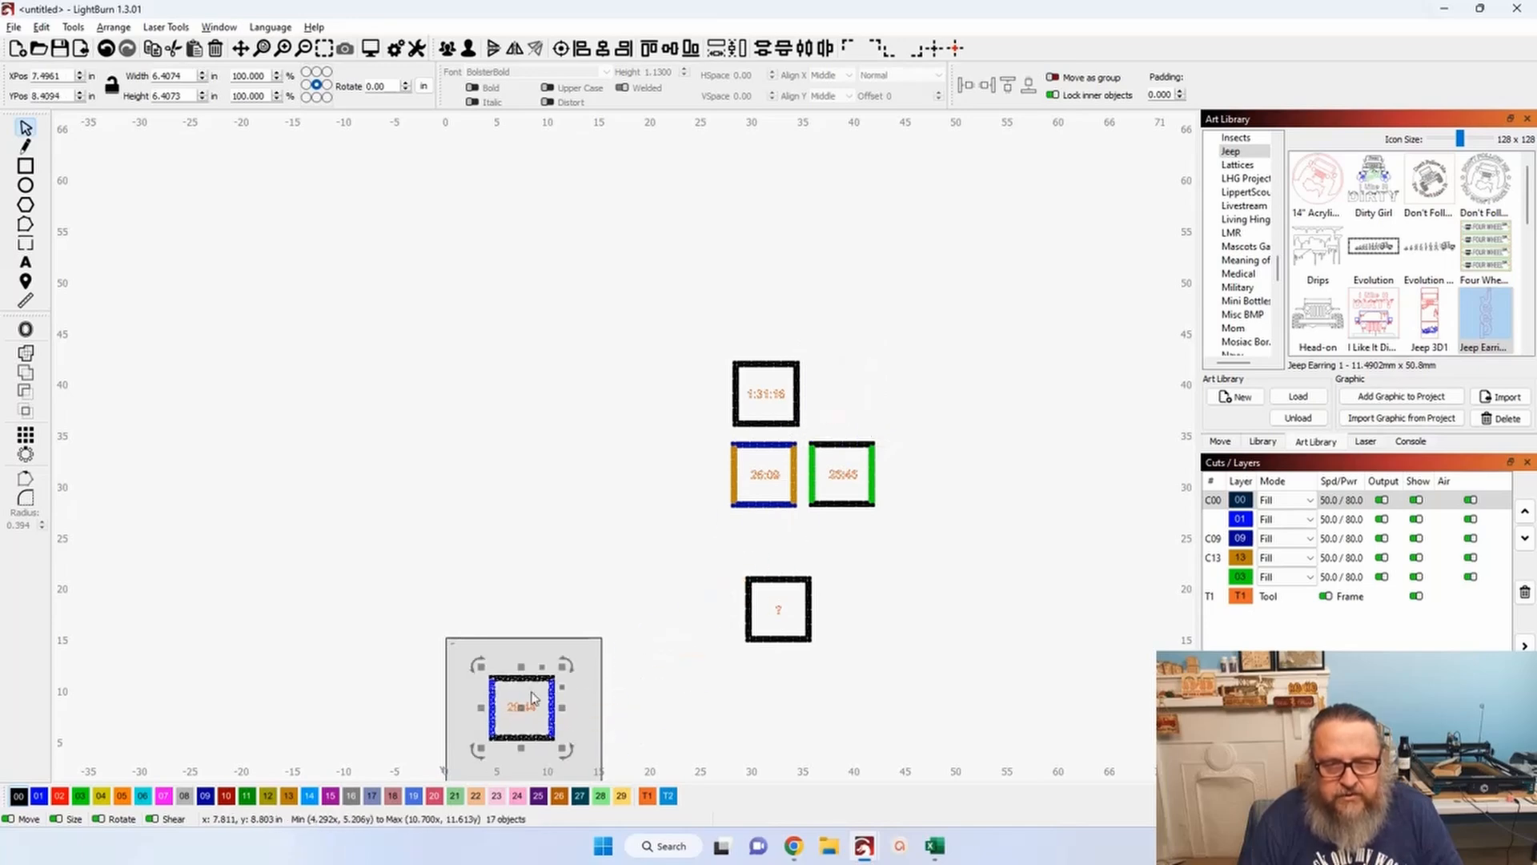
{"action": "left_click", "coordinate": [370, 49]}
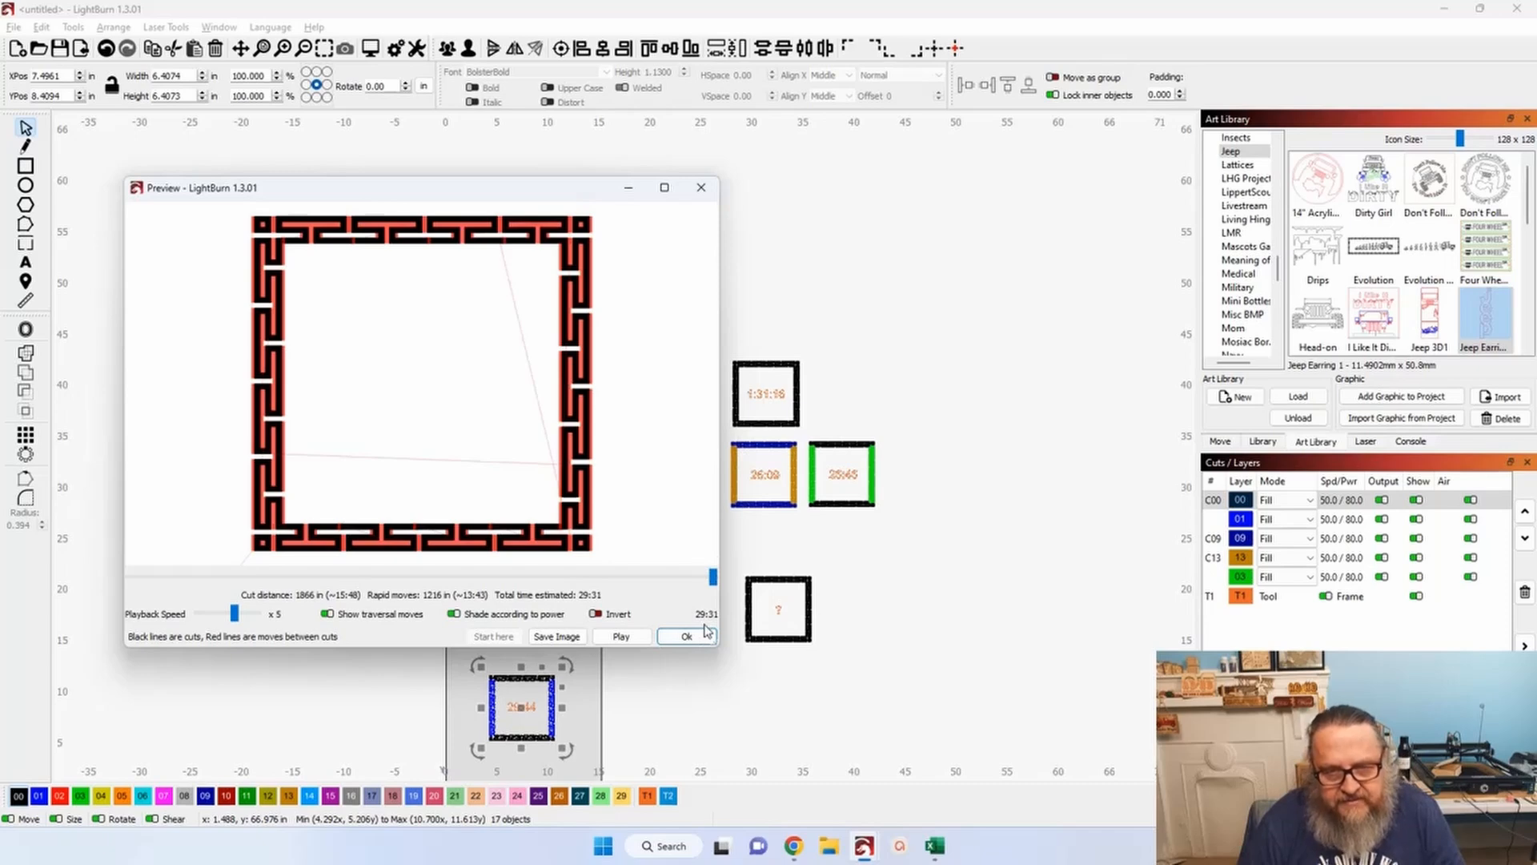
{"action": "left_click", "coordinate": [701, 188]}
Set the scan angle of the blue 01 fill layer to 90 degrees.
{"action": "scroll", "coordinate": [590, 671], "scroll_direction": "down", "scroll_amount": 1}
{"action": "left_click_drag", "start_coordinate": [591, 670], "coordinate": [634, 485]}
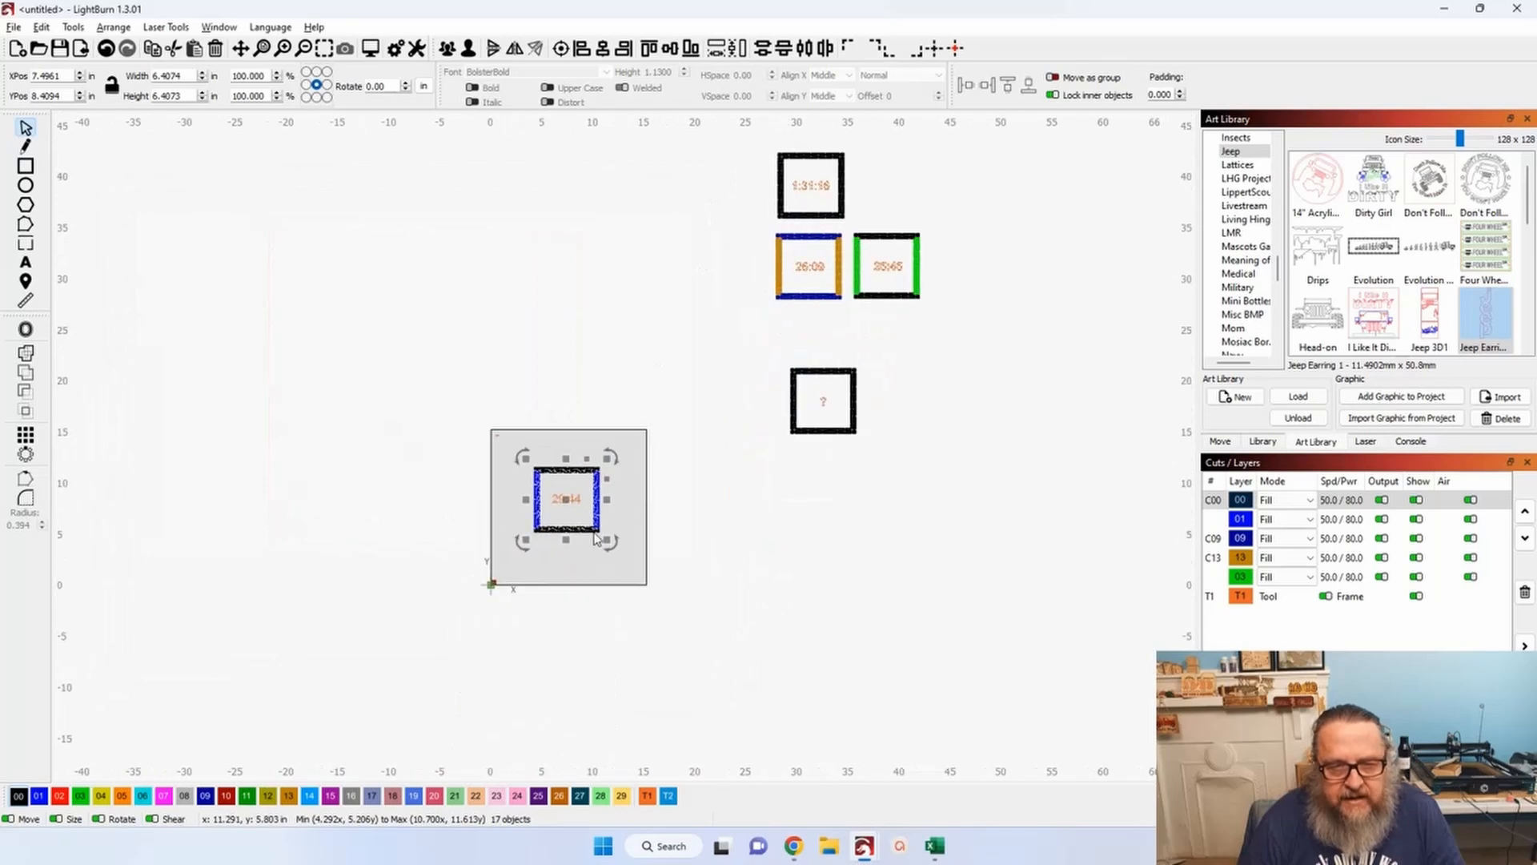
{"action": "scroll", "coordinate": [590, 534], "scroll_direction": "up", "scroll_amount": 9}
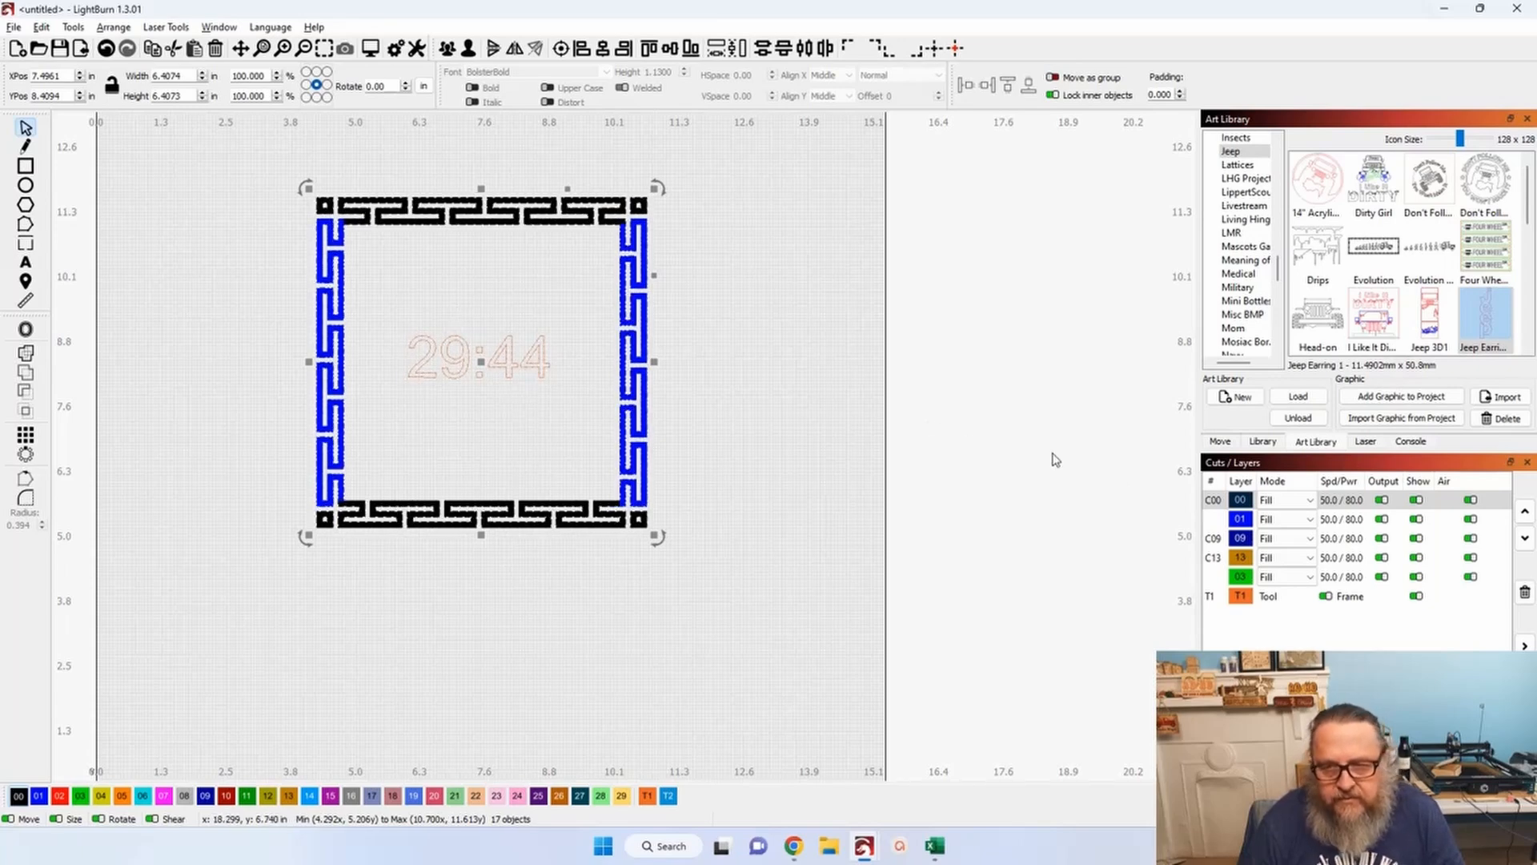
{"action": "double_click", "coordinate": [1219, 506]}
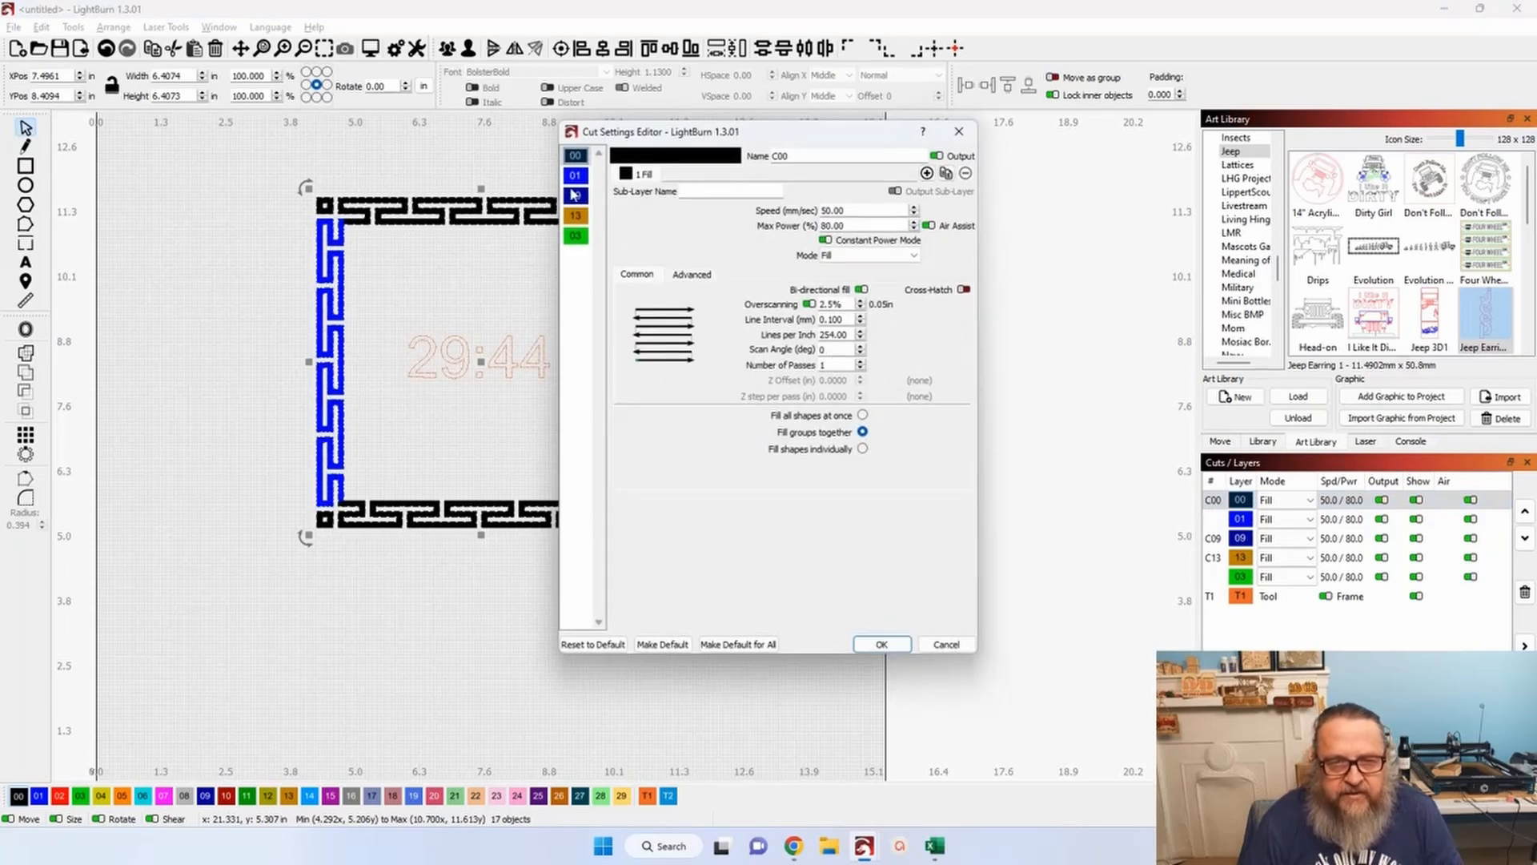
{"action": "left_click", "coordinate": [582, 176]}
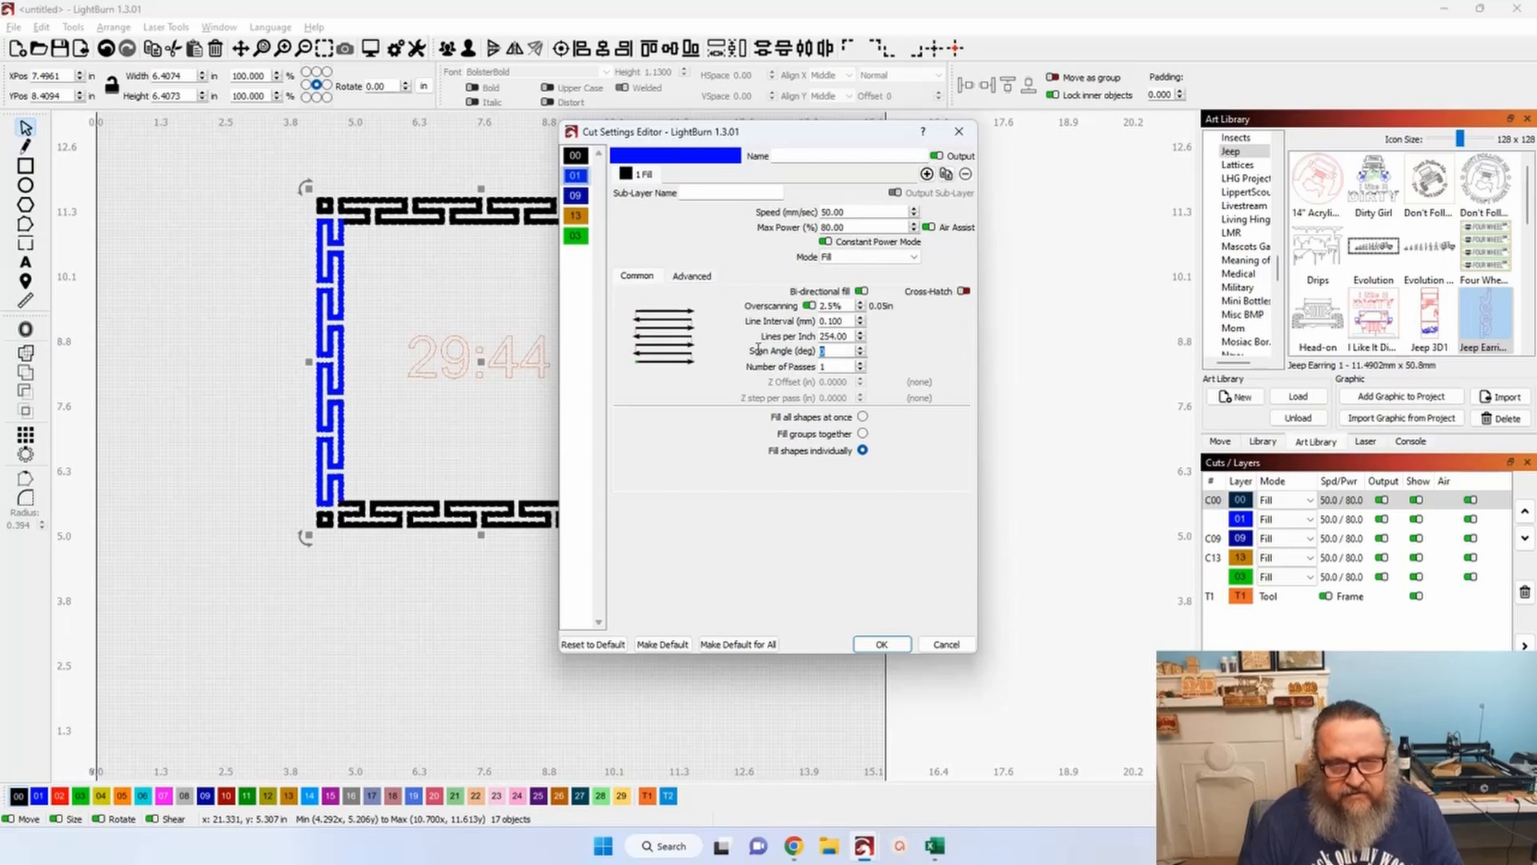
{"action": "type", "text": "90"}
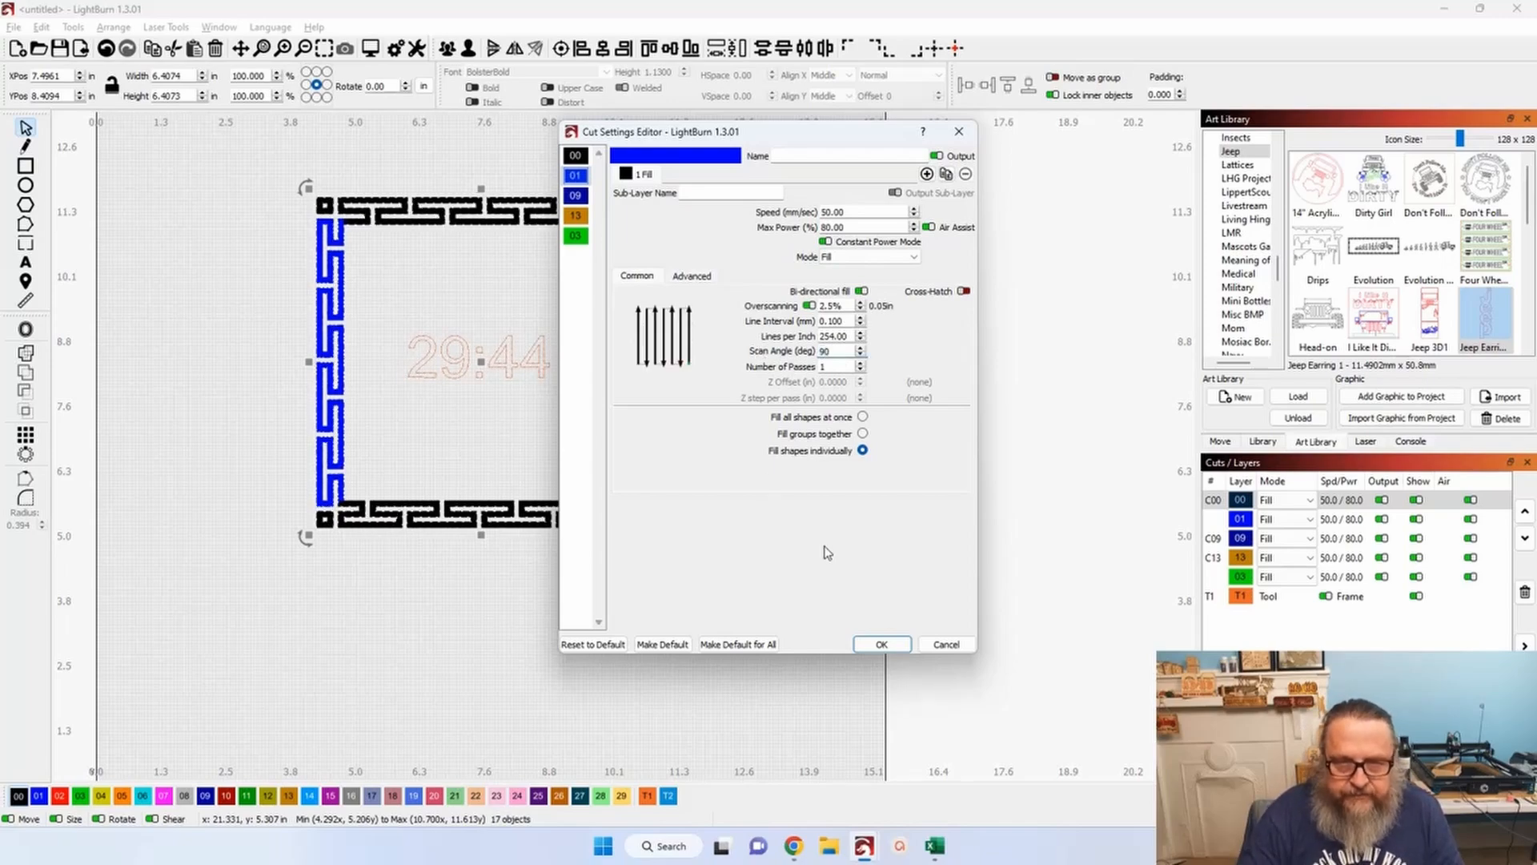
{"action": "left_click", "coordinate": [882, 645]}
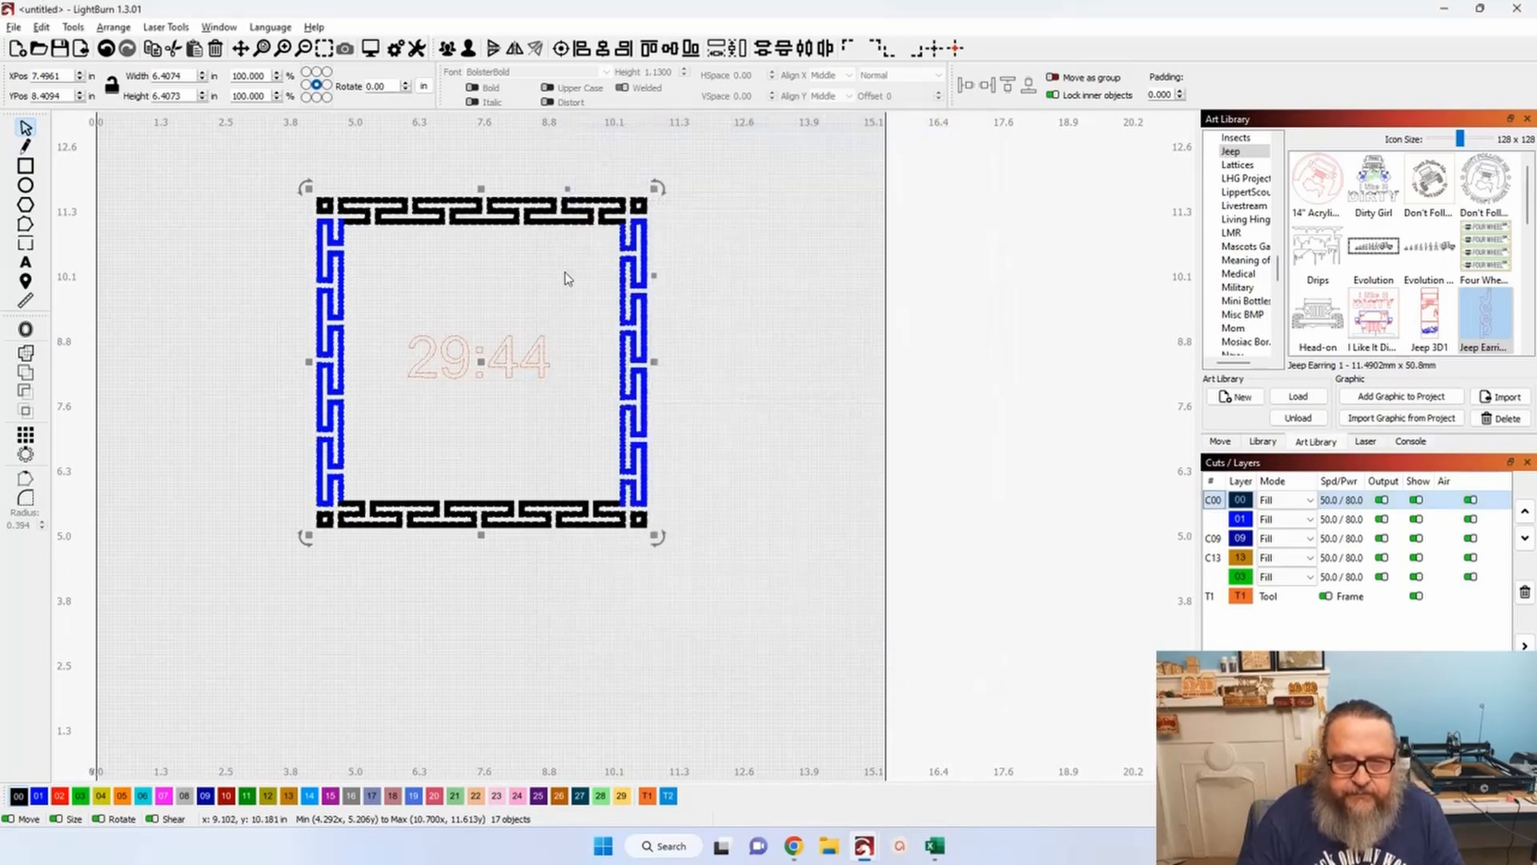
Preview the 29:44 frame's estimated engraving time with the 90-degree fill on its blue sides.
{"action": "left_click", "coordinate": [370, 50]}
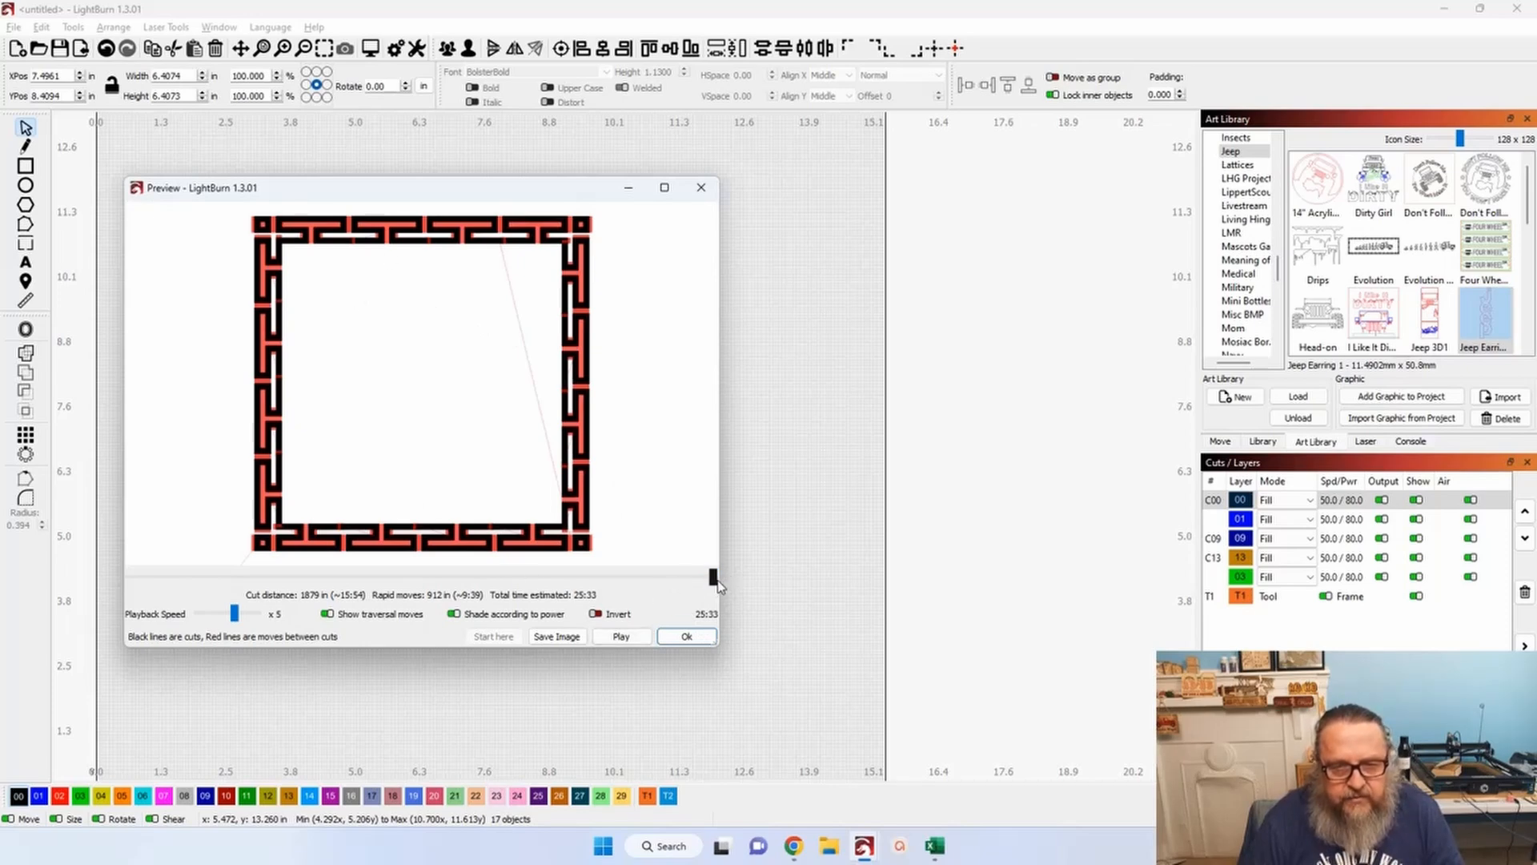
{"action": "mouse_move", "coordinate": [713, 574]}
{"action": "left_mouse_down"}
{"action": "mouse_move", "coordinate": [136, 576]}
{"action": "mouse_move", "coordinate": [772, 584]}
{"action": "left_mouse_up"}
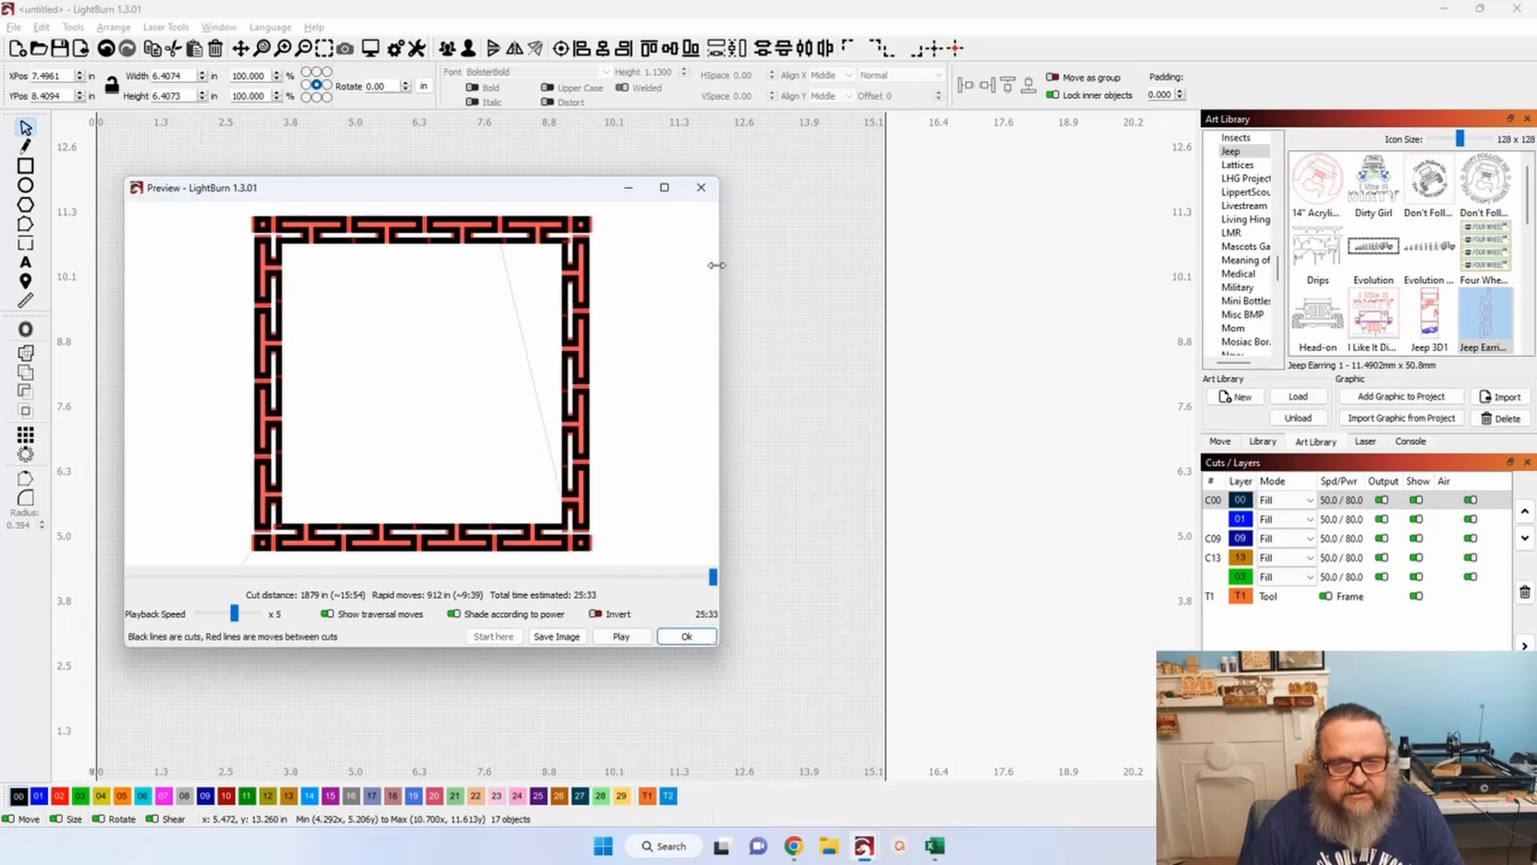
{"action": "left_click", "coordinate": [700, 187]}
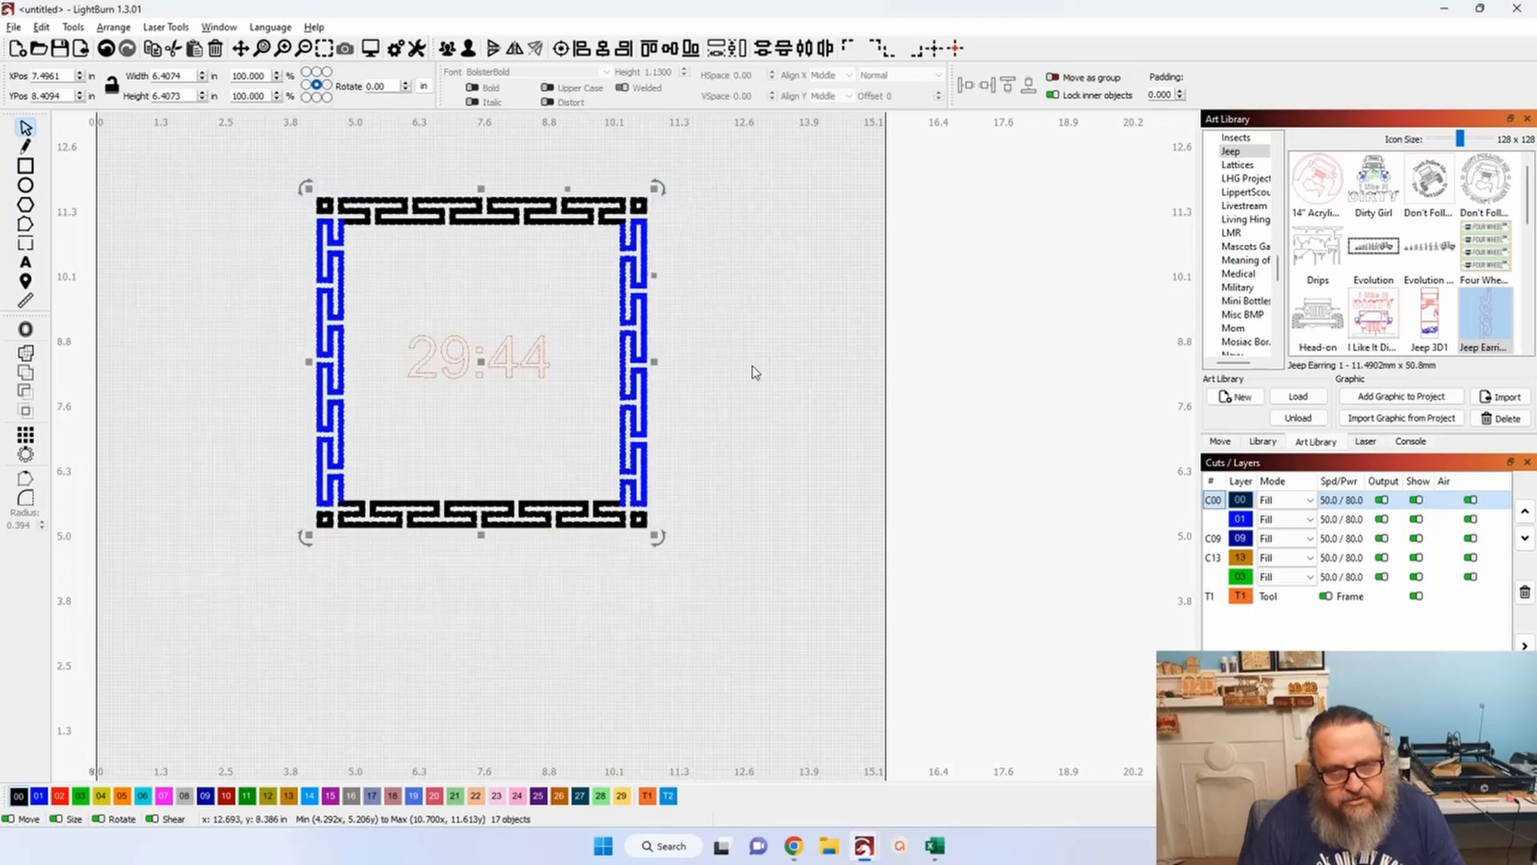
Move the 29:44 frame from the middle of the work area to its upper-left part.
{"action": "scroll", "coordinate": [750, 360], "scroll_direction": "down", "scroll_amount": 3}
{"action": "scroll", "coordinate": [751, 360], "scroll_direction": "down", "scroll_amount": 2}
{"action": "left_click_drag", "start_coordinate": [826, 355], "coordinate": [709, 482]}
{"action": "left_click_drag", "start_coordinate": [766, 365], "coordinate": [690, 549]}
{"action": "scroll", "coordinate": [646, 353], "scroll_direction": "down", "scroll_amount": 1}
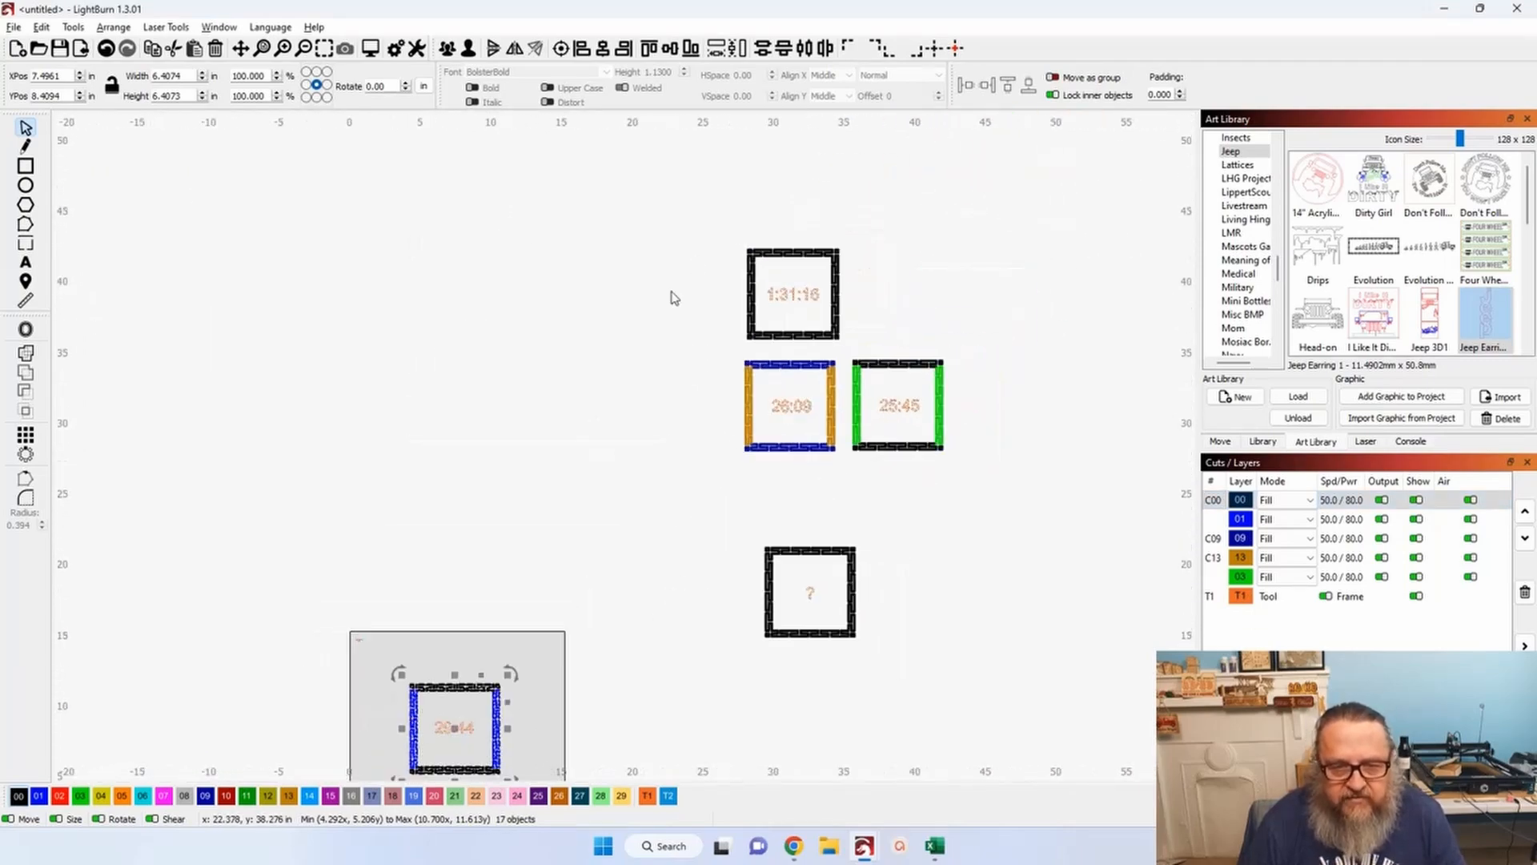
{"action": "left_click_drag", "start_coordinate": [524, 617], "coordinate": [583, 404]}
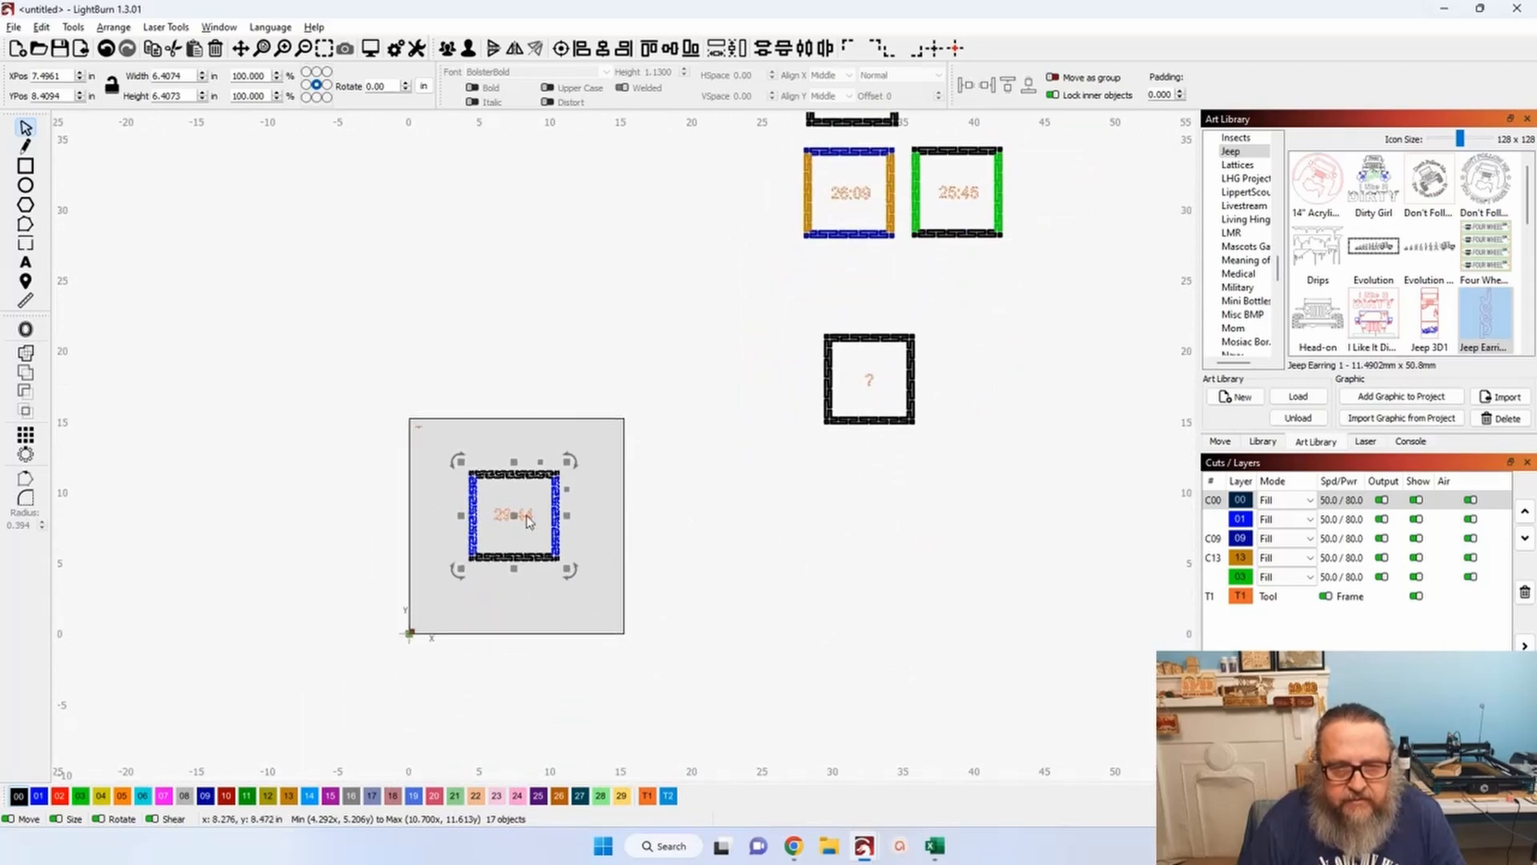
{"action": "left_click_drag", "start_coordinate": [509, 514], "coordinate": [469, 470]}
{"action": "scroll", "coordinate": [624, 412], "scroll_direction": "up", "scroll_amount": 2}
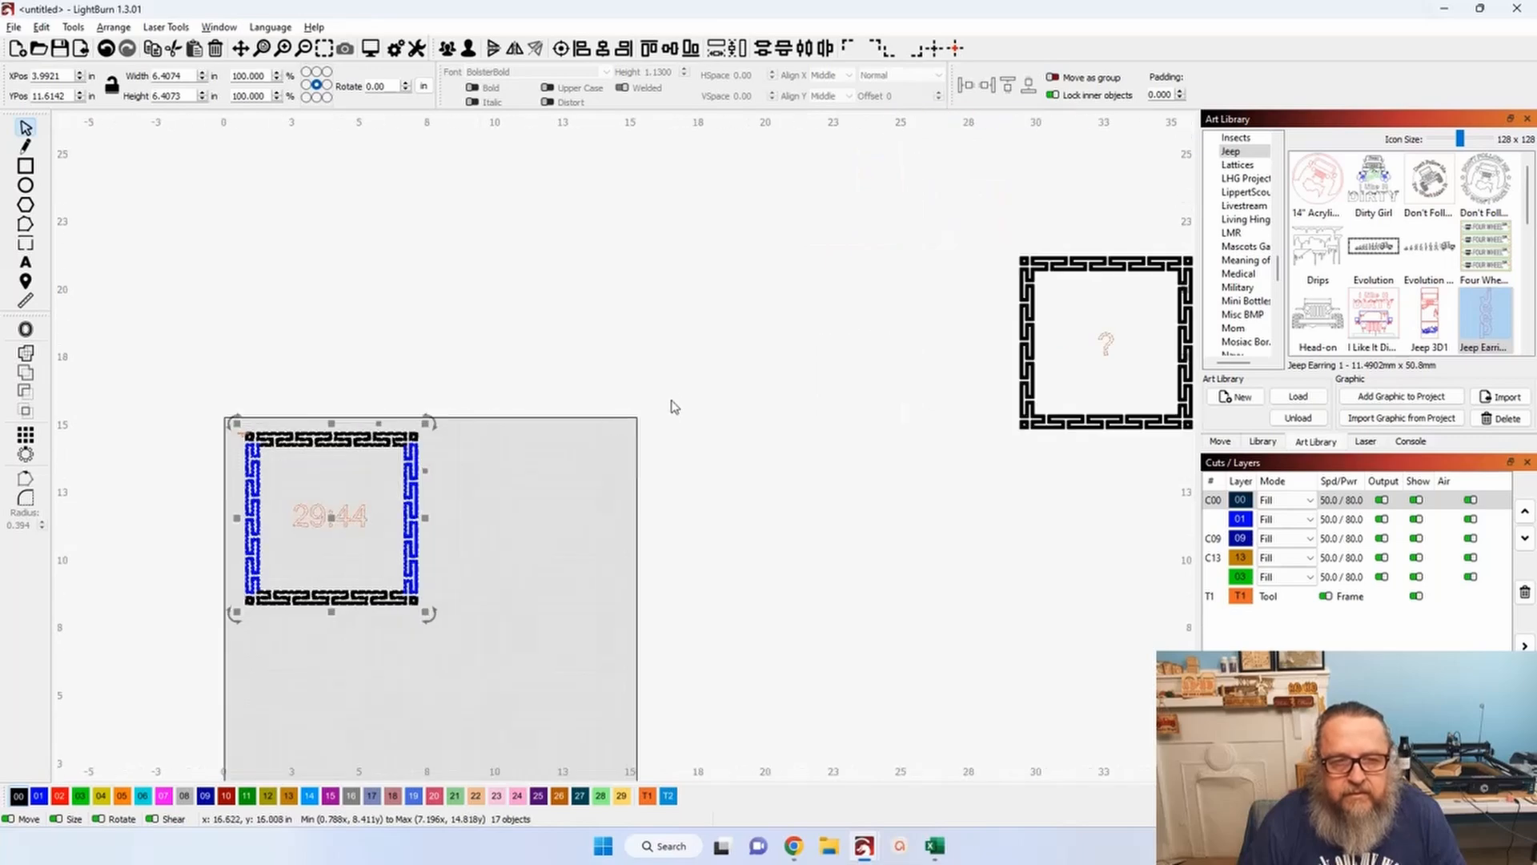
{"action": "scroll", "coordinate": [458, 479], "scroll_direction": "up", "scroll_amount": 2}
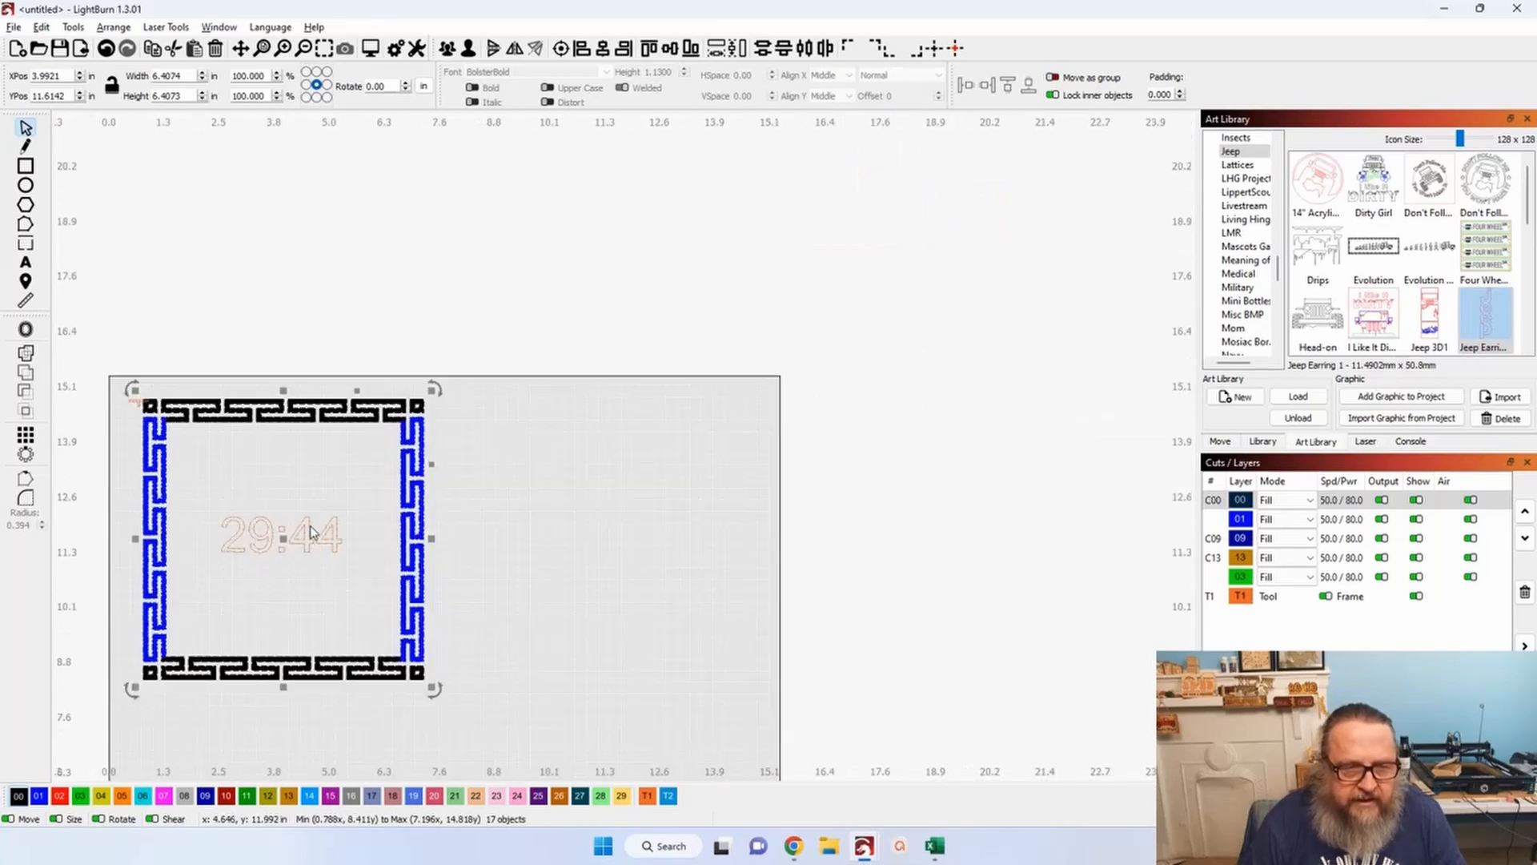
Shift the 29:44 frame aside and delete the small tool-layer artwork in the work area's upper-left corner.
{"action": "left_click_drag", "start_coordinate": [284, 537], "coordinate": [321, 529]}
{"action": "left_click", "coordinate": [86, 403]}
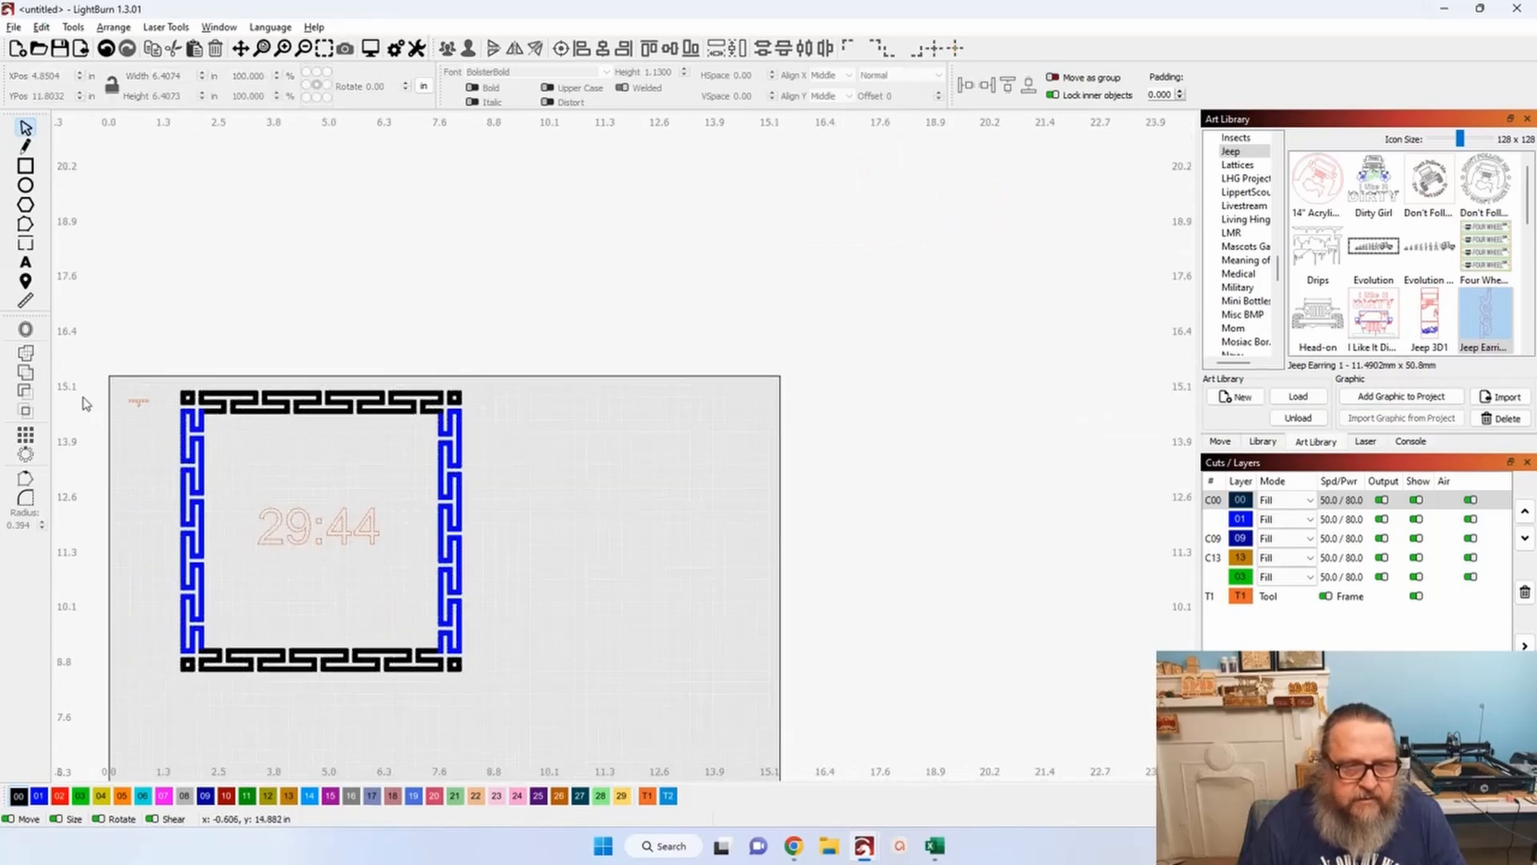
{"action": "left_click_drag", "start_coordinate": [93, 382], "coordinate": [175, 424]}
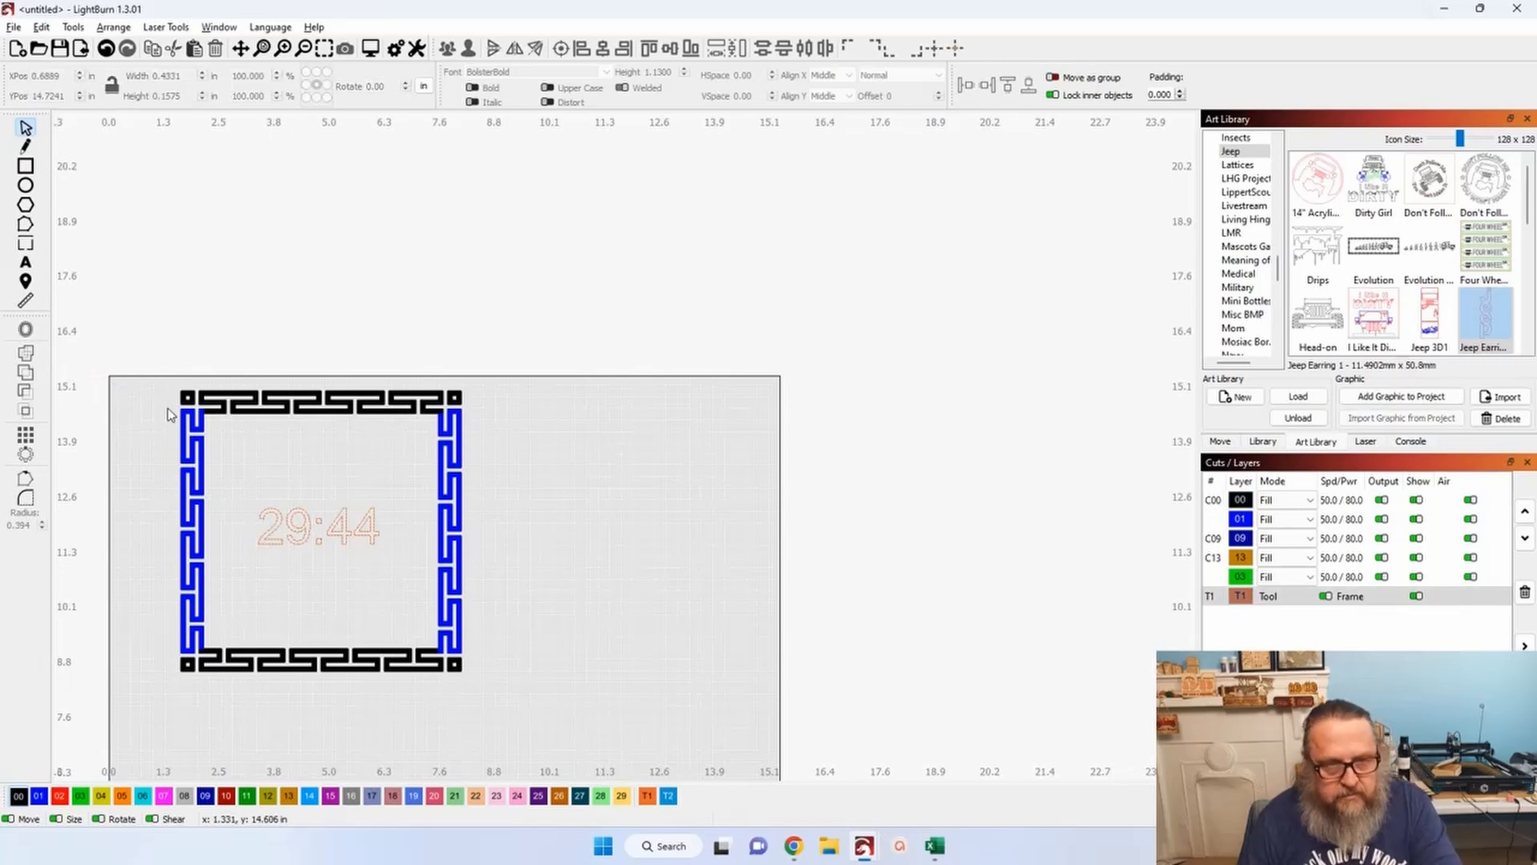
Place the 29:44 frame tight into the upper-left corner of the work area.
{"action": "scroll", "coordinate": [553, 485], "scroll_direction": "down", "scroll_amount": 2}
{"action": "left_click_drag", "start_coordinate": [279, 393], "coordinate": [540, 661]}
{"action": "left_click_drag", "start_coordinate": [405, 510], "coordinate": [363, 507]}
Move the 1:31:16, 26:09 and 25:45 frames onto the work area, arranging them with the 29:44 frame in a two-by-two layout.
{"action": "scroll", "coordinate": [556, 507], "scroll_direction": "down", "scroll_amount": 5}
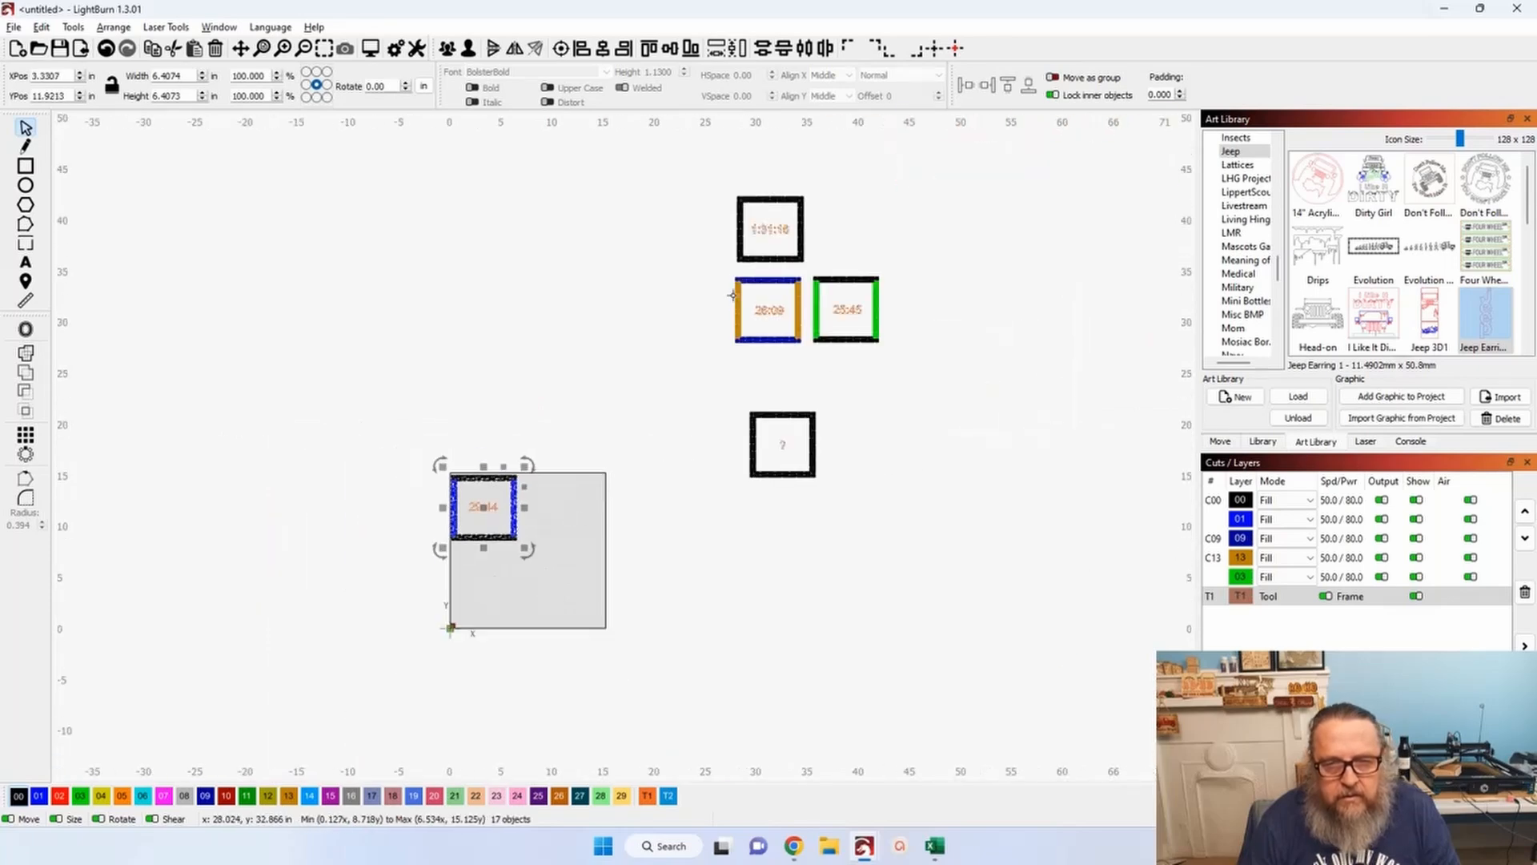
{"action": "left_click_drag", "start_coordinate": [725, 178], "coordinate": [846, 280]}
{"action": "left_click_drag", "start_coordinate": [766, 239], "coordinate": [562, 507]}
{"action": "left_click_drag", "start_coordinate": [714, 263], "coordinate": [810, 366]}
{"action": "left_click_drag", "start_coordinate": [764, 309], "coordinate": [488, 590]}
{"action": "left_click_drag", "start_coordinate": [771, 240], "coordinate": [937, 387]}
{"action": "left_click_drag", "start_coordinate": [840, 307], "coordinate": [564, 583]}
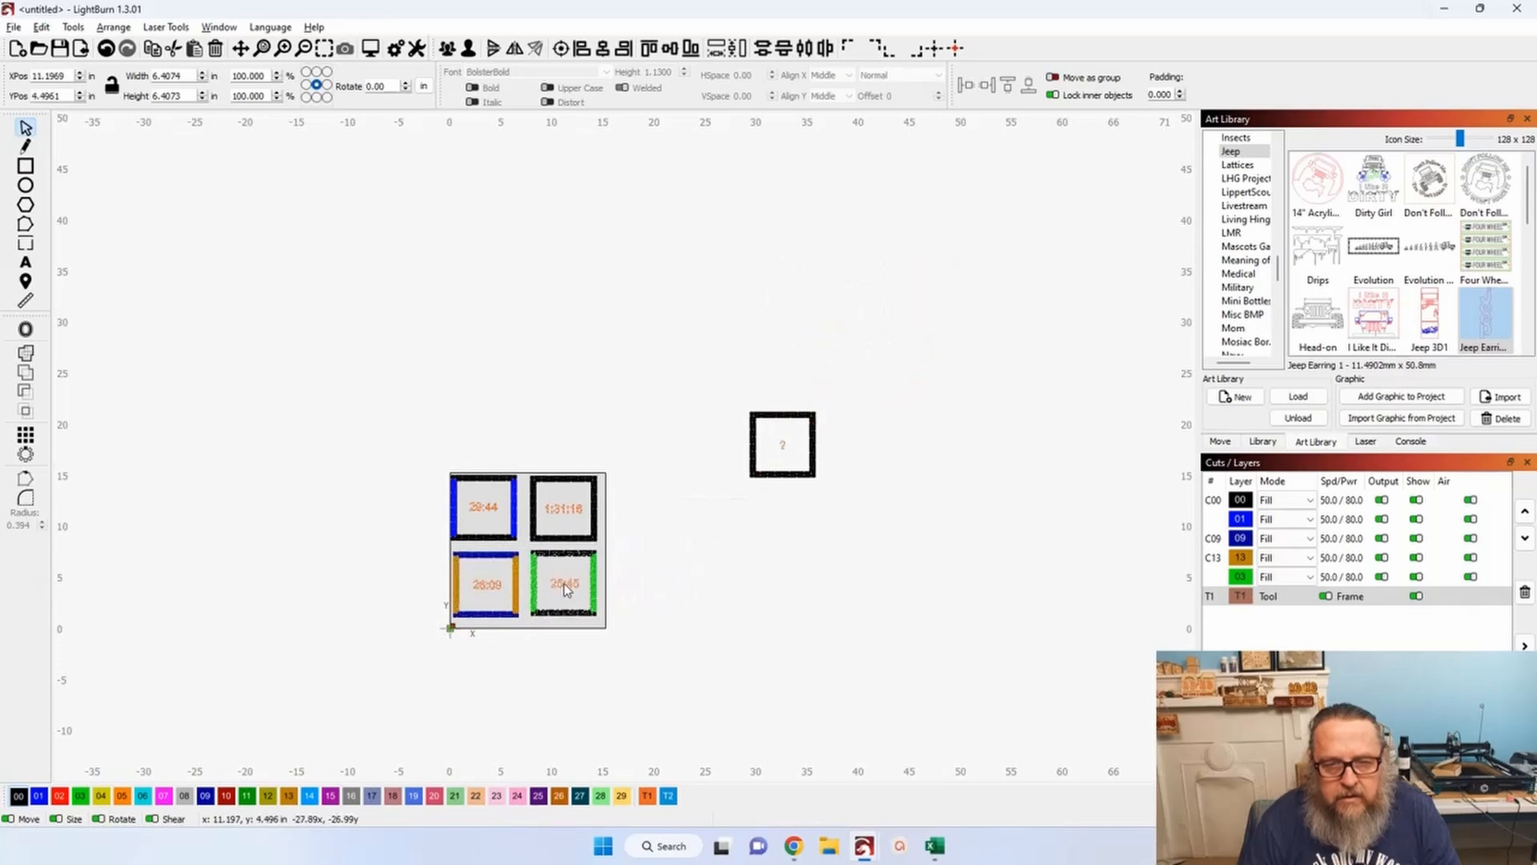
Review the fill grouping and scan angle in the cut settings of black layer 00 and blue layer 01.
{"action": "scroll", "coordinate": [626, 569], "scroll_direction": "up", "scroll_amount": 3}
{"action": "left_click_drag", "start_coordinate": [632, 638], "coordinate": [969, 621]}
{"action": "scroll", "coordinate": [968, 539], "scroll_direction": "up", "scroll_amount": 5}
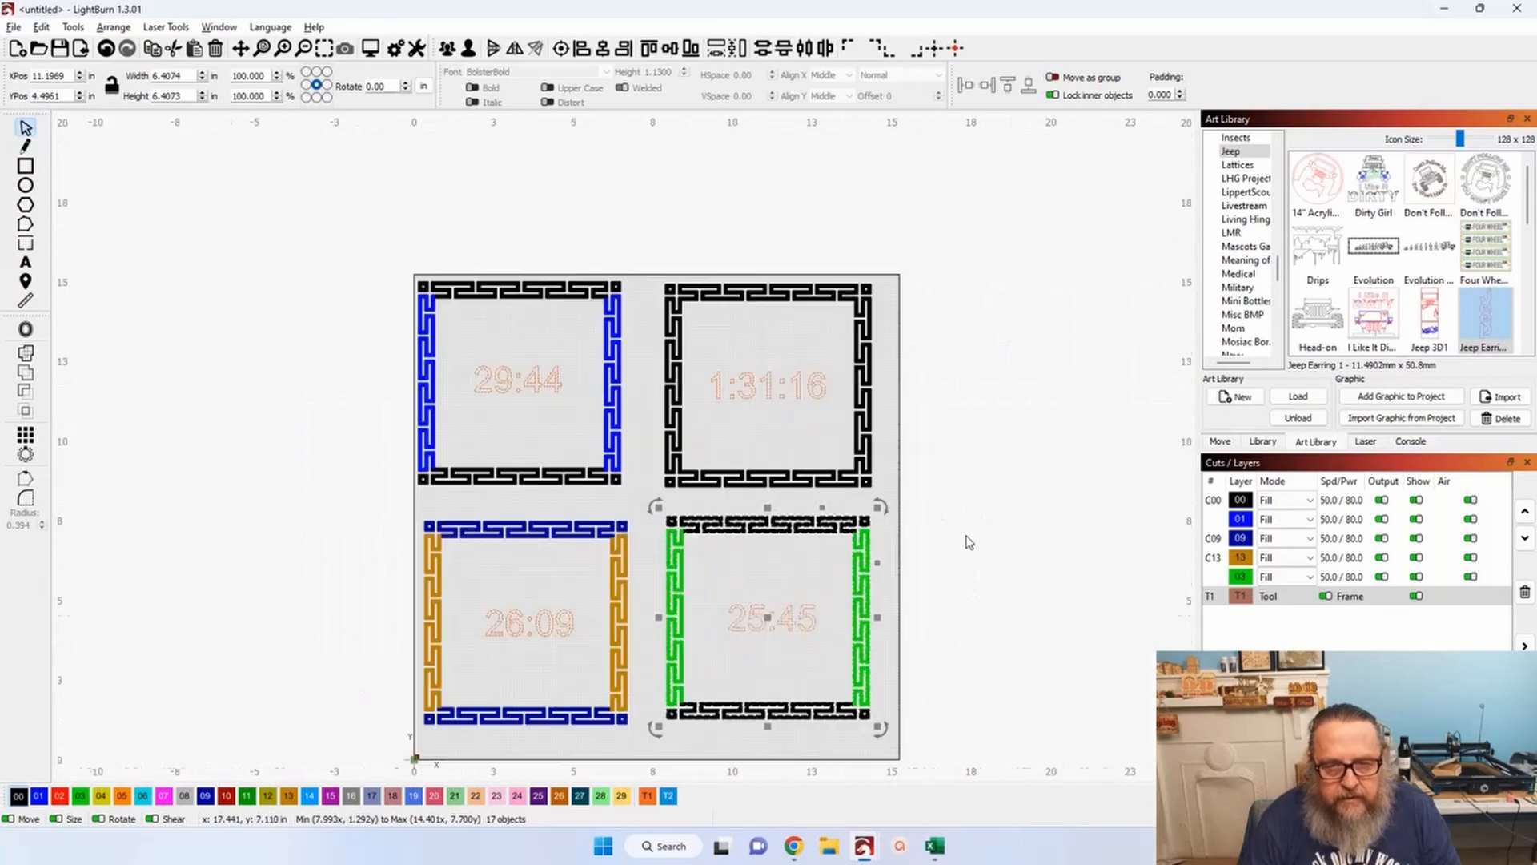
{"action": "left_click_drag", "start_coordinate": [964, 539], "coordinate": [1075, 463]}
{"action": "scroll", "coordinate": [1074, 462], "scroll_direction": "down", "scroll_amount": 3}
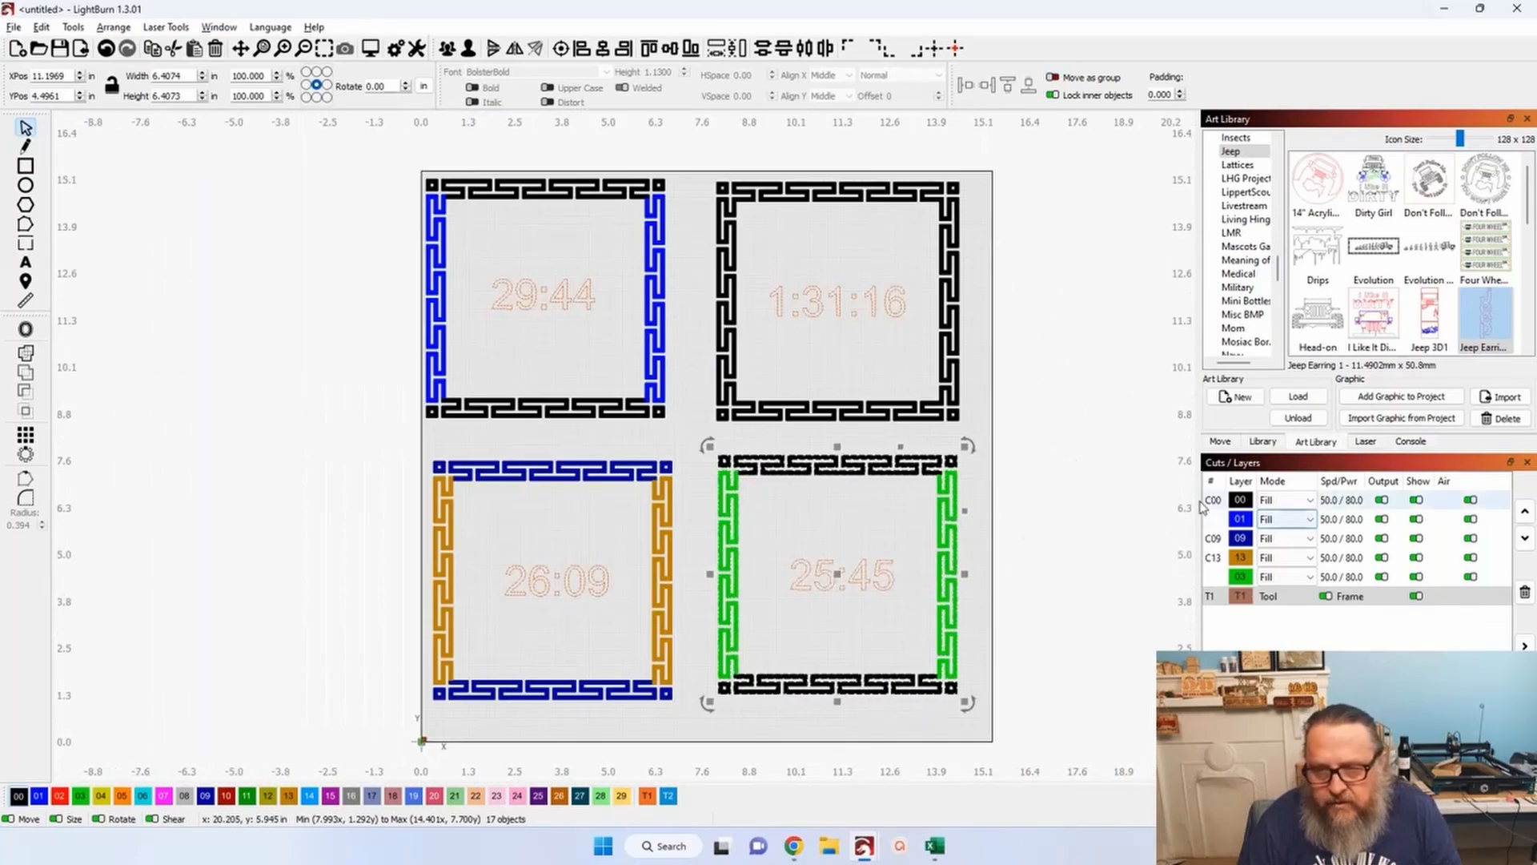
{"action": "double_click", "coordinate": [1285, 499]}
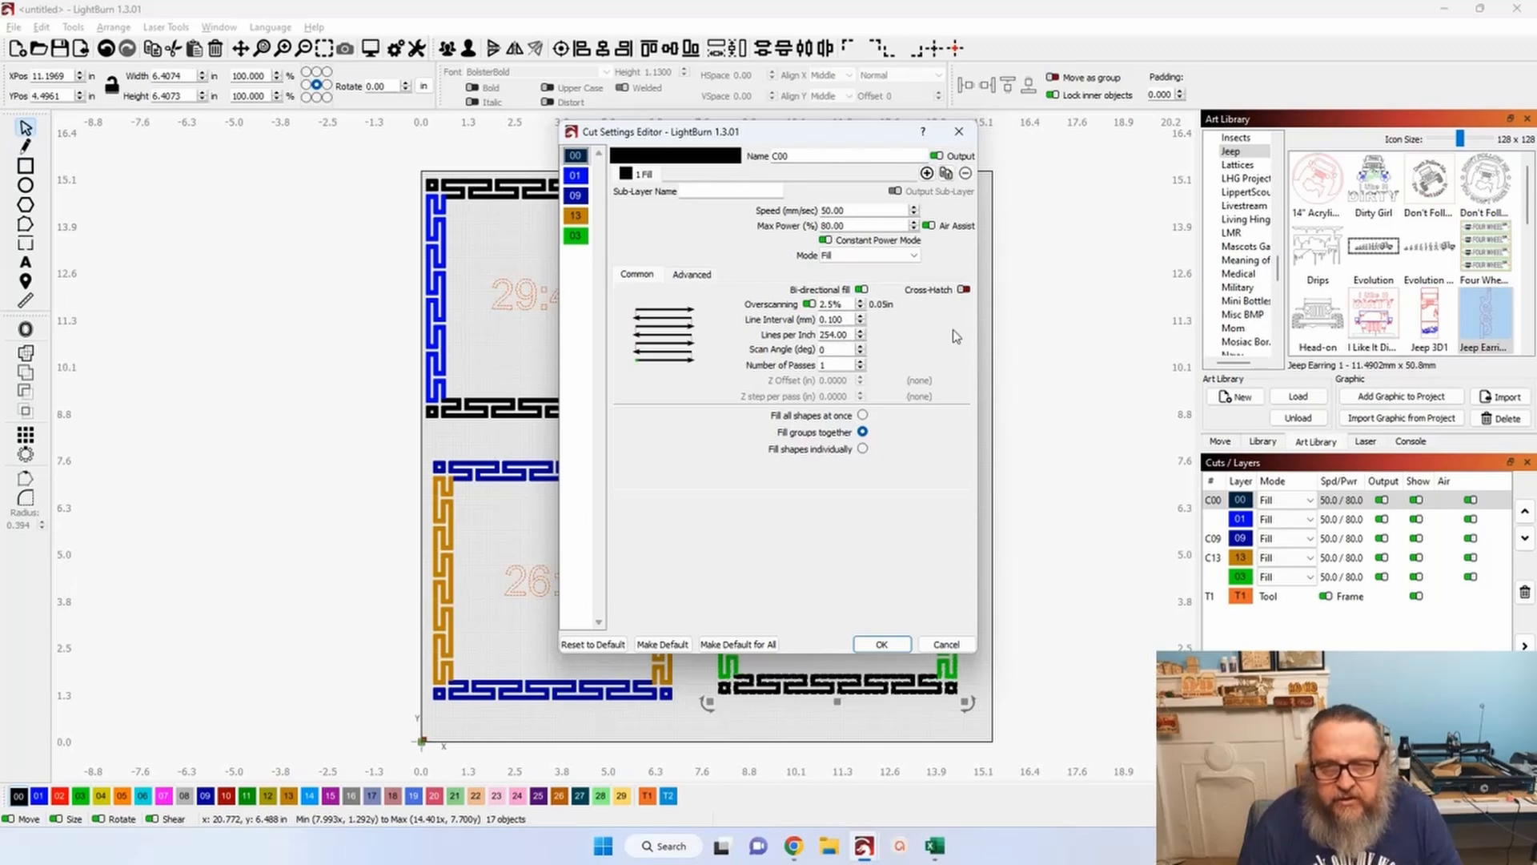
{"action": "left_click", "coordinate": [577, 177]}
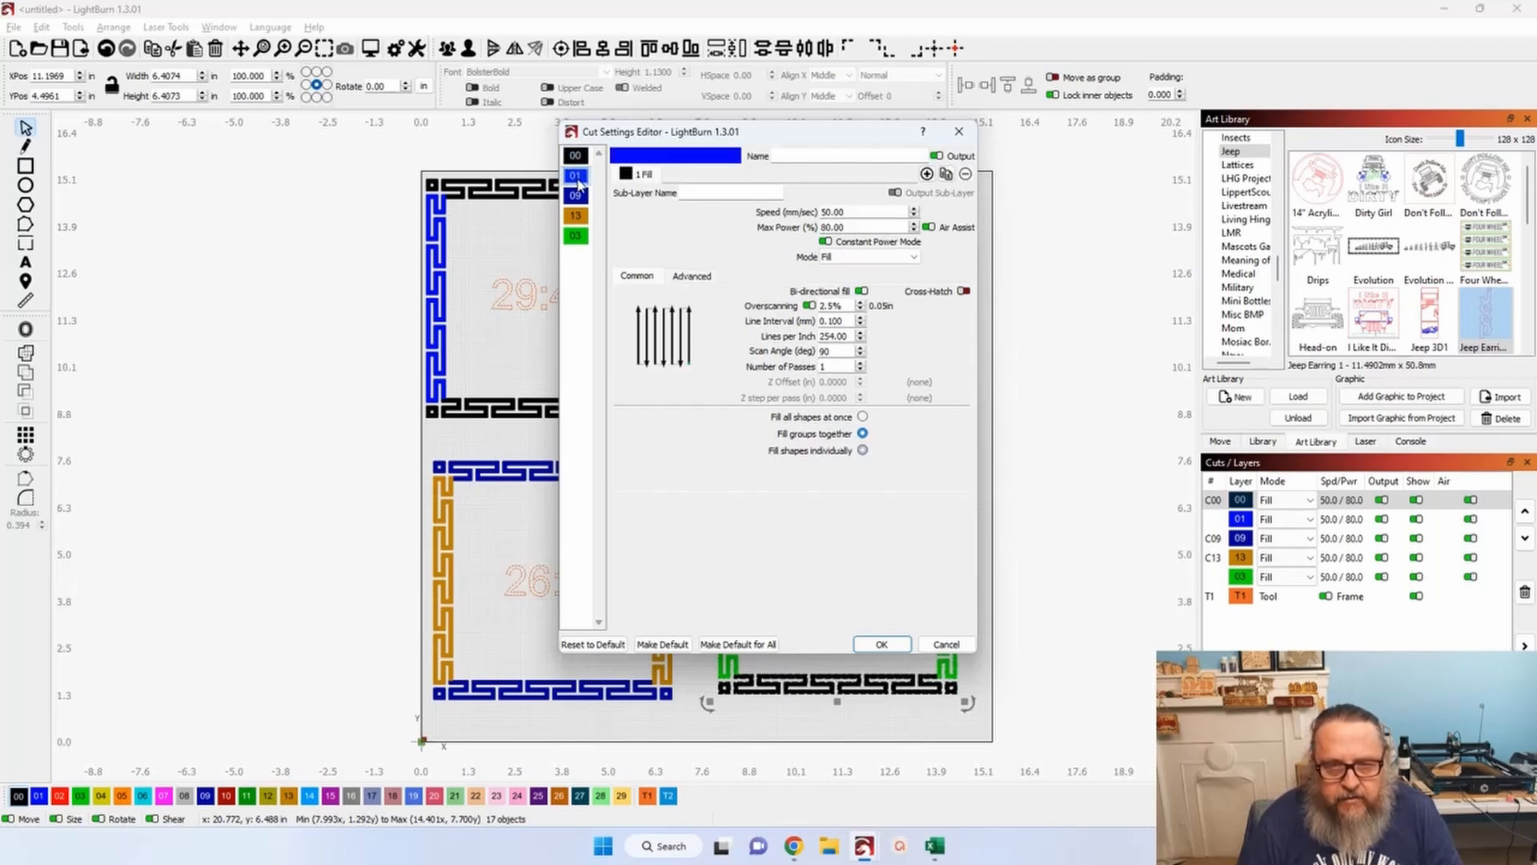
Compare the fill grouping and scan angle settings of layers 00, 09, 13 and 03, and close the cut settings without changes.
{"action": "left_click", "coordinate": [575, 197]}
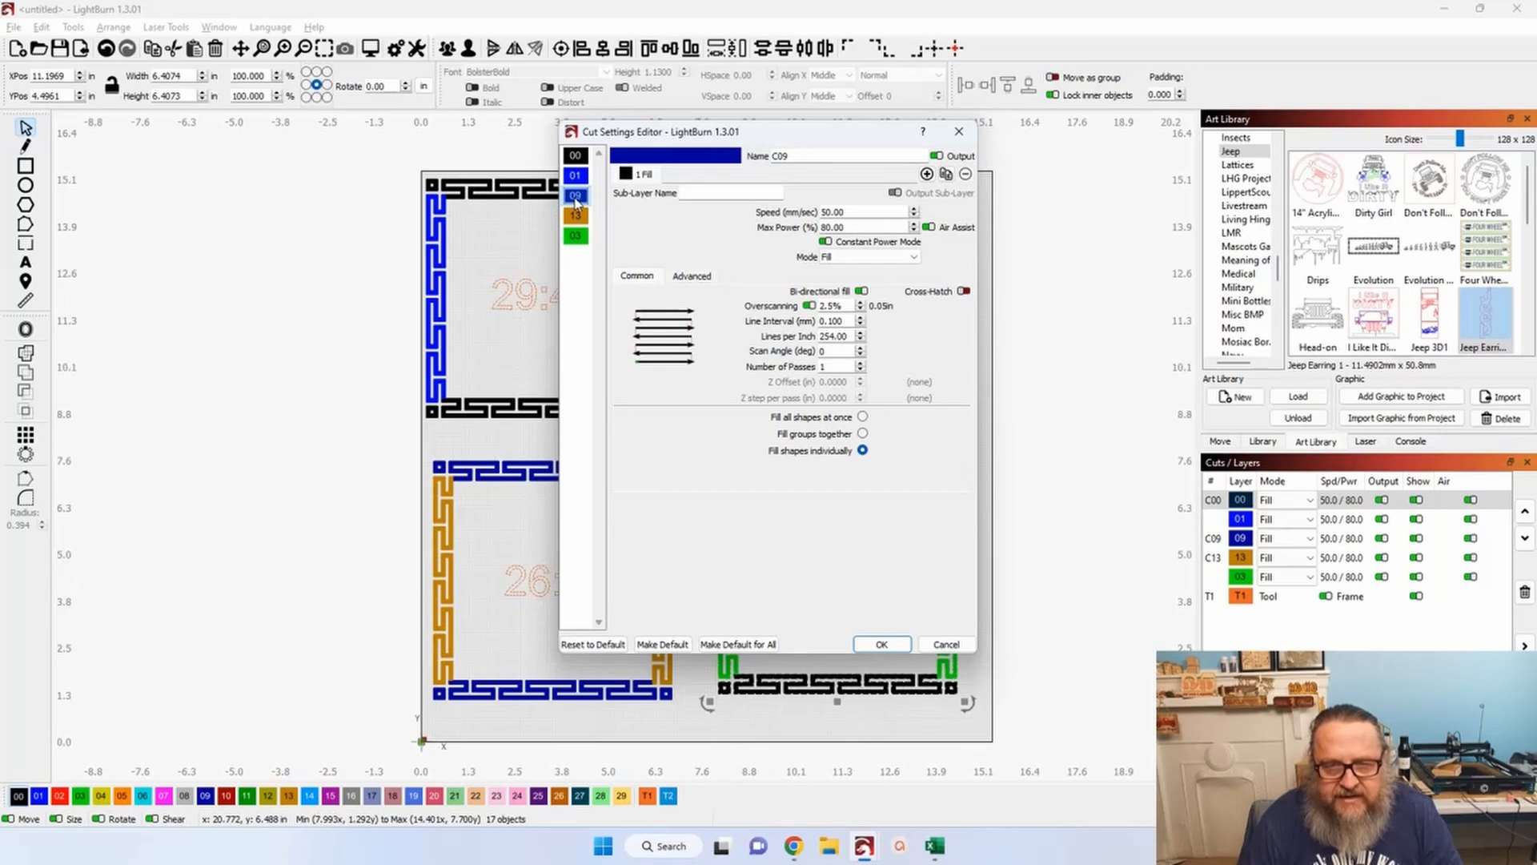
{"action": "left_click", "coordinate": [574, 158]}
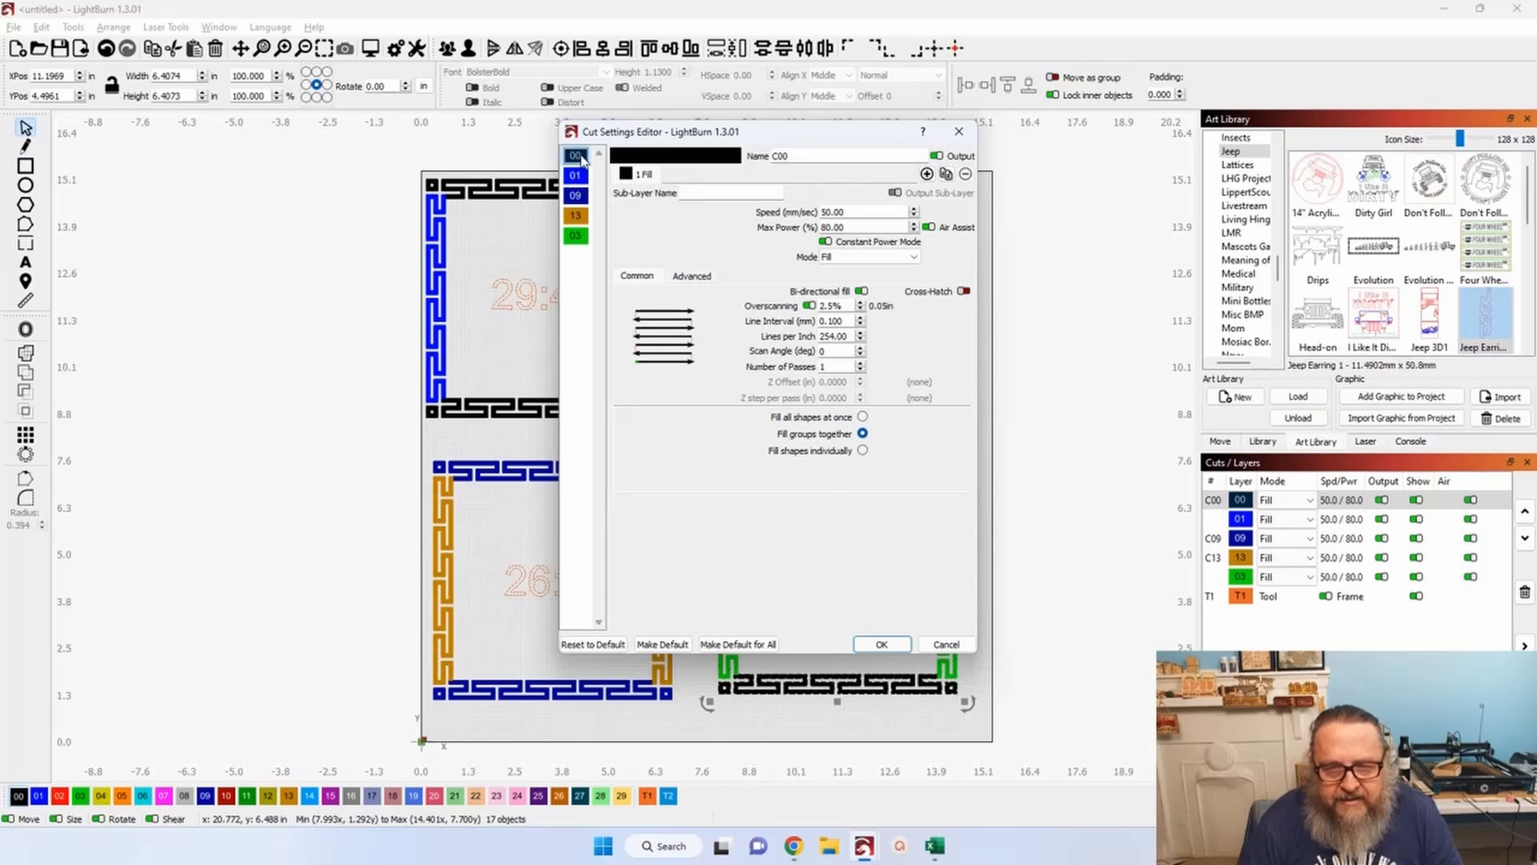
{"action": "left_click", "coordinate": [576, 196]}
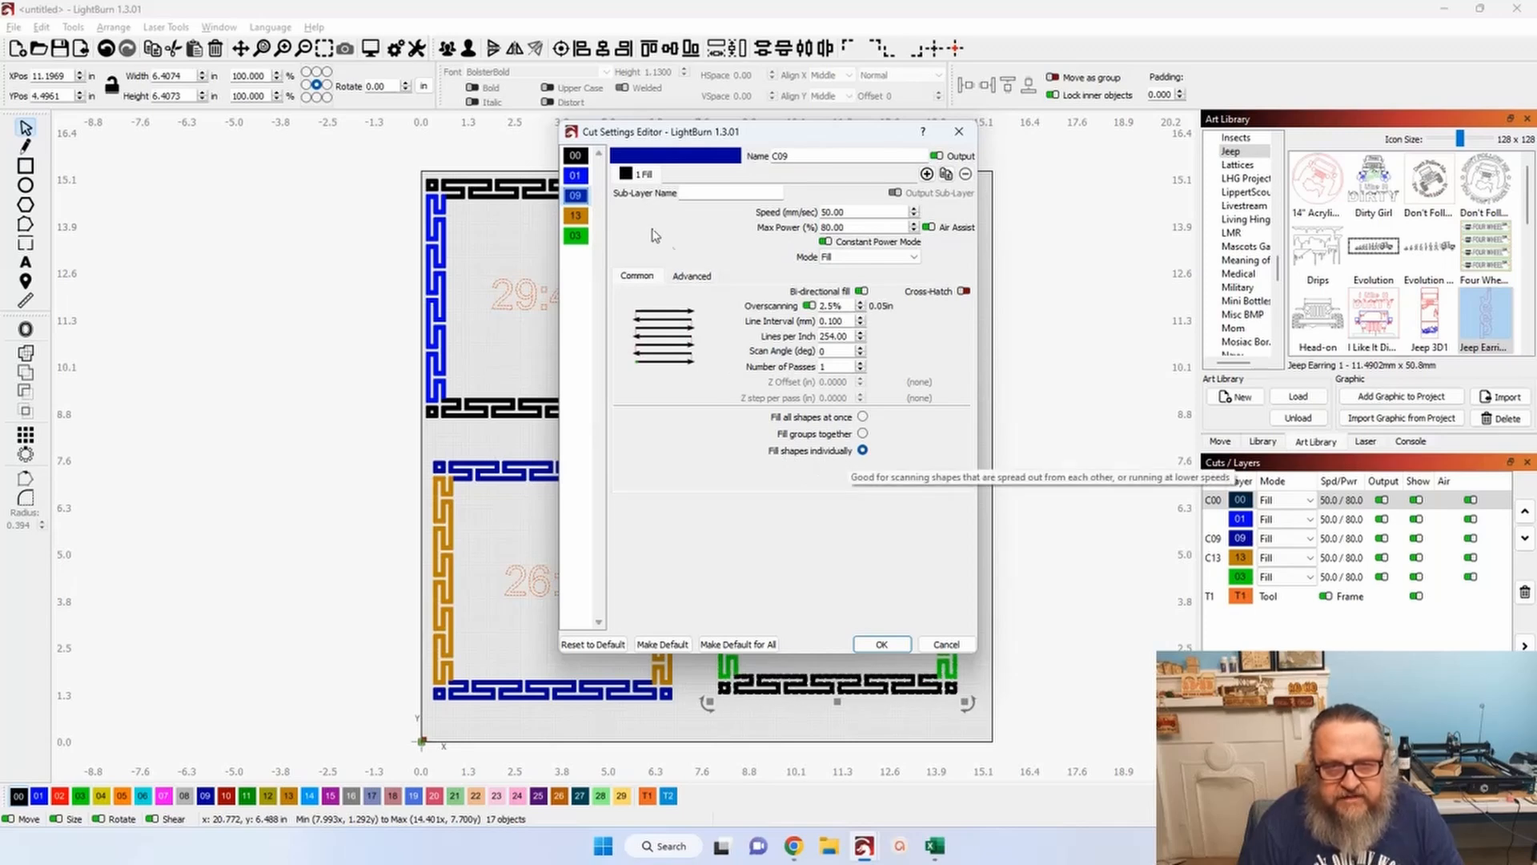
{"action": "left_click", "coordinate": [577, 217]}
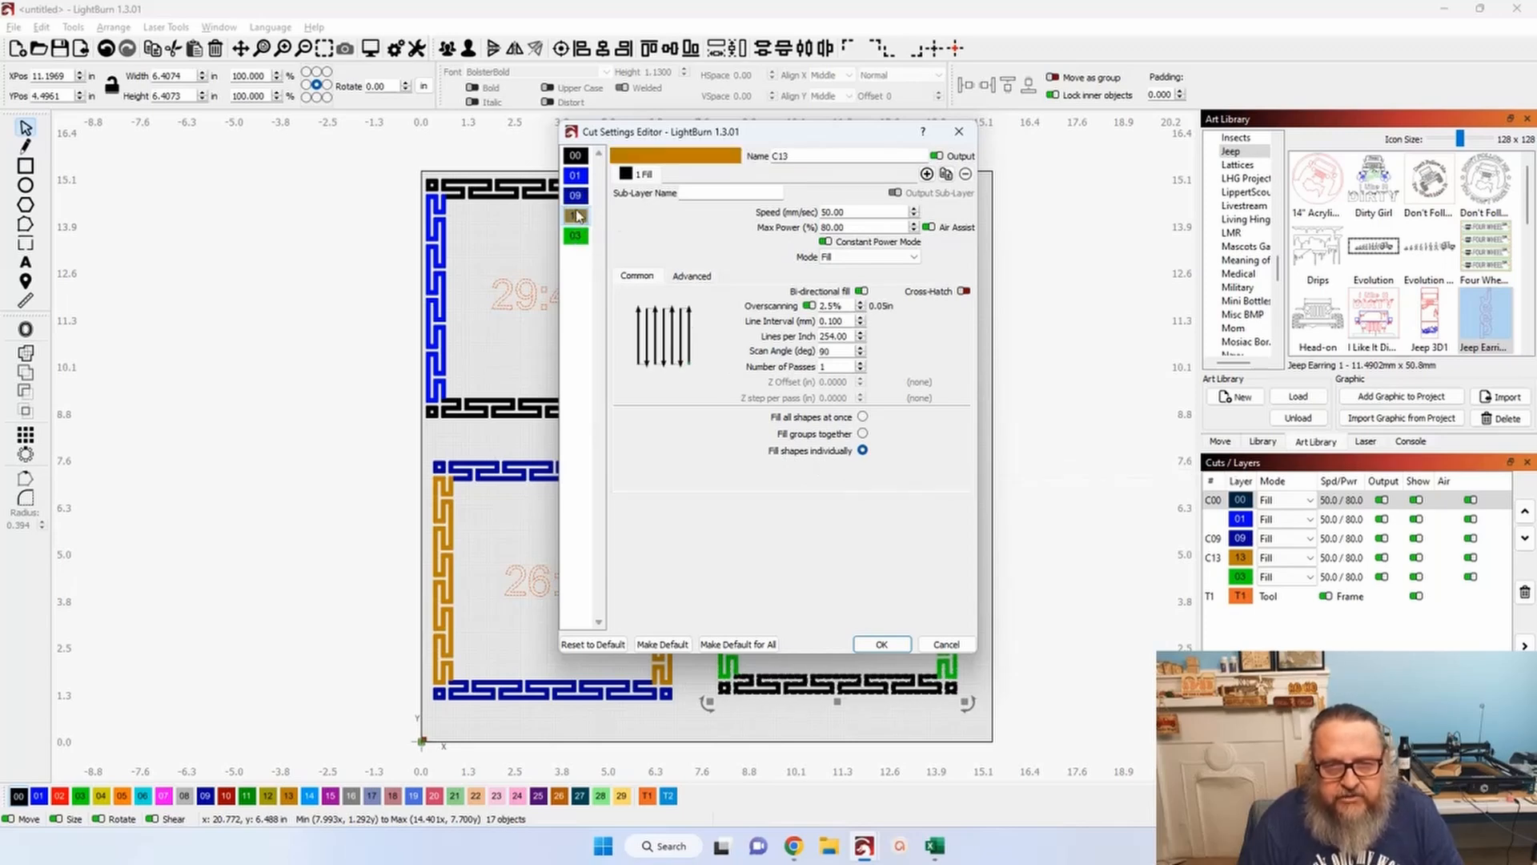
{"action": "left_click", "coordinate": [576, 237]}
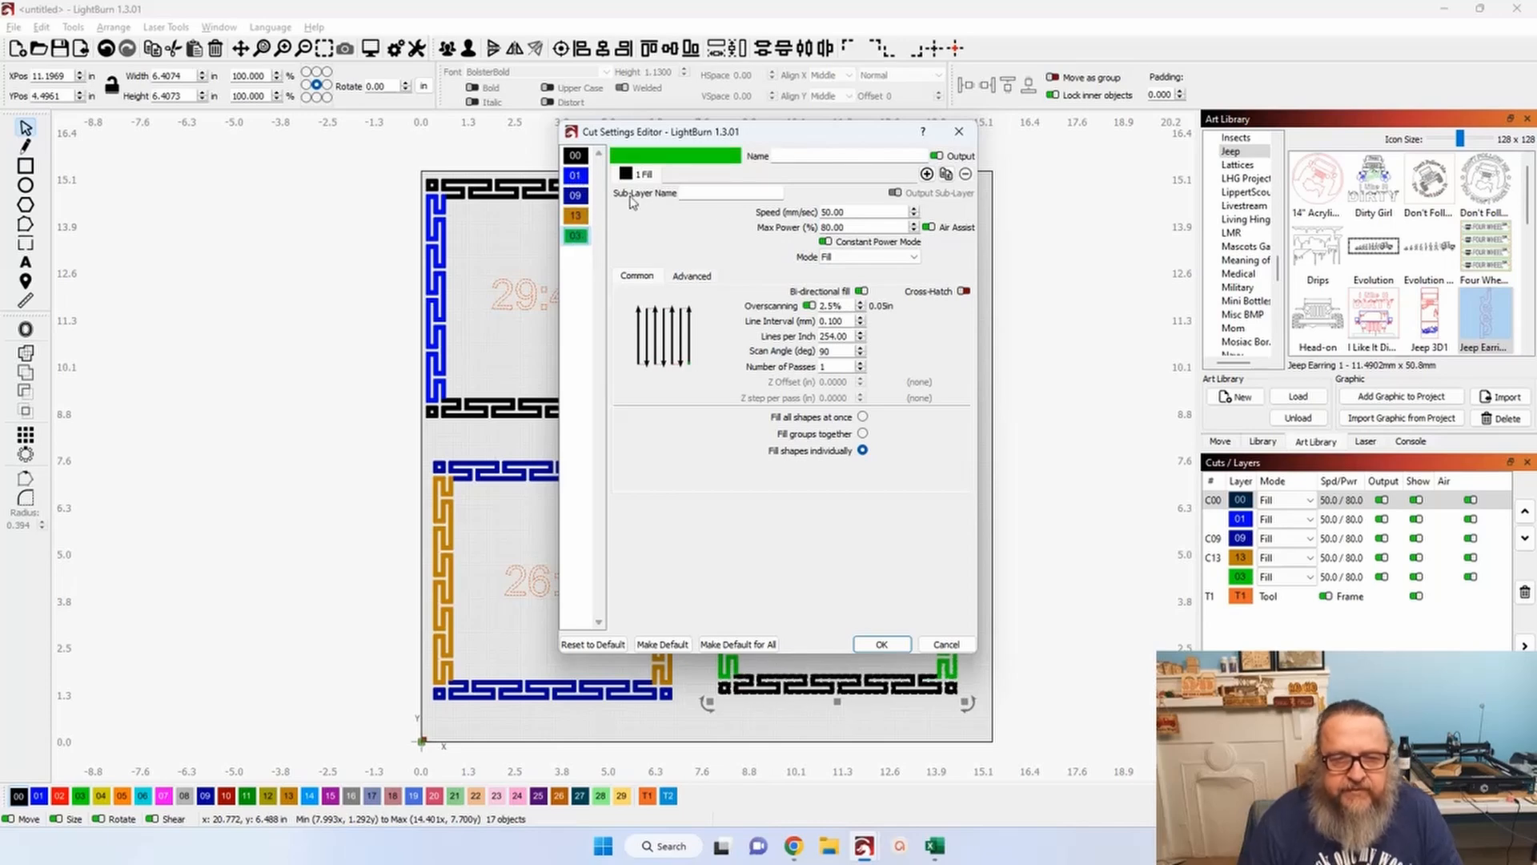
{"action": "left_click_drag", "start_coordinate": [738, 140], "coordinate": [184, 164]}
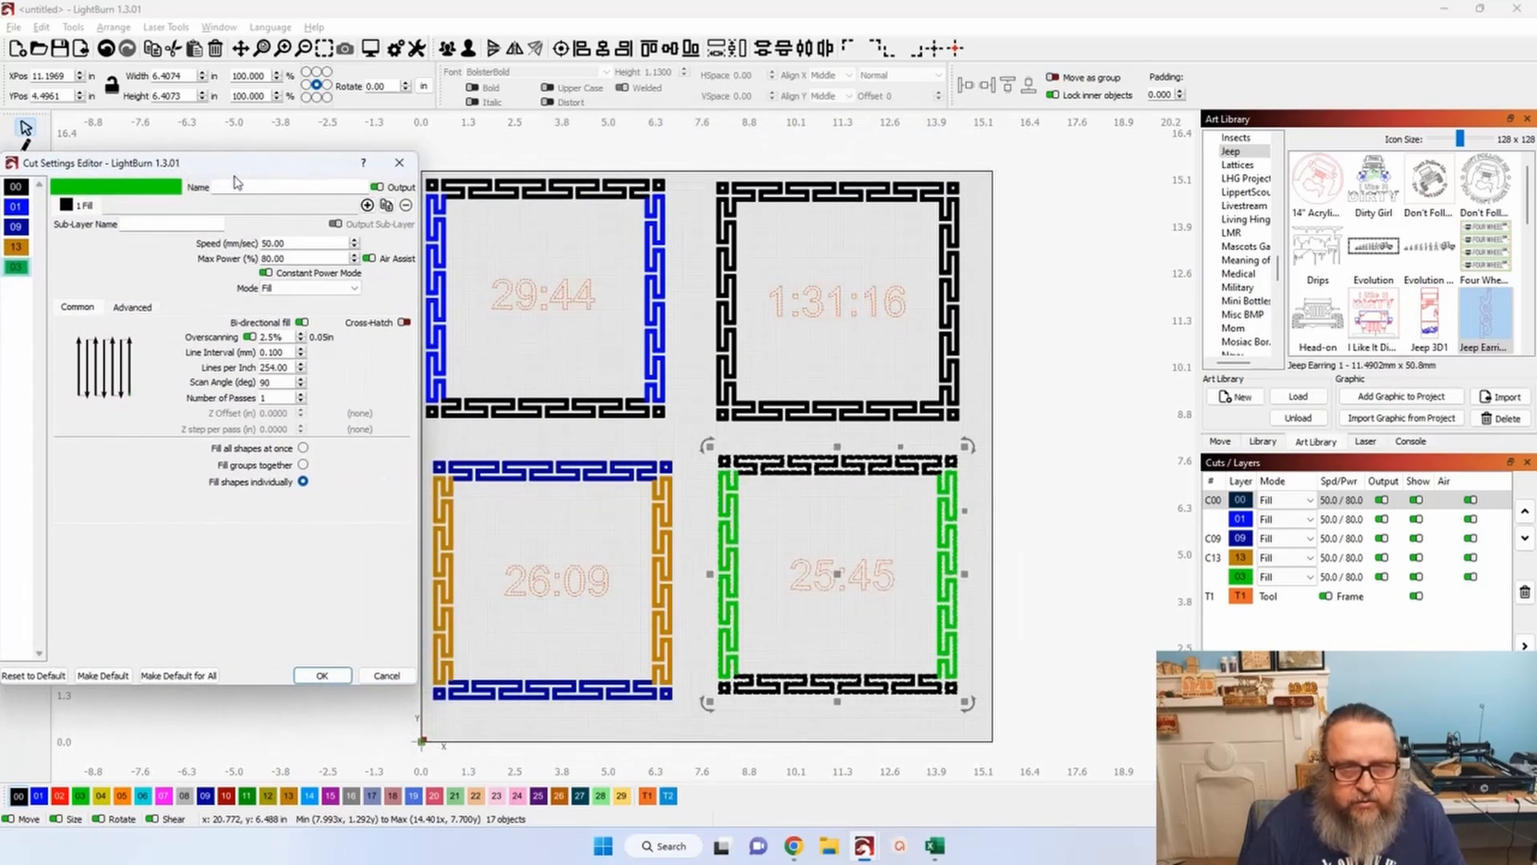
{"action": "left_click", "coordinate": [404, 168]}
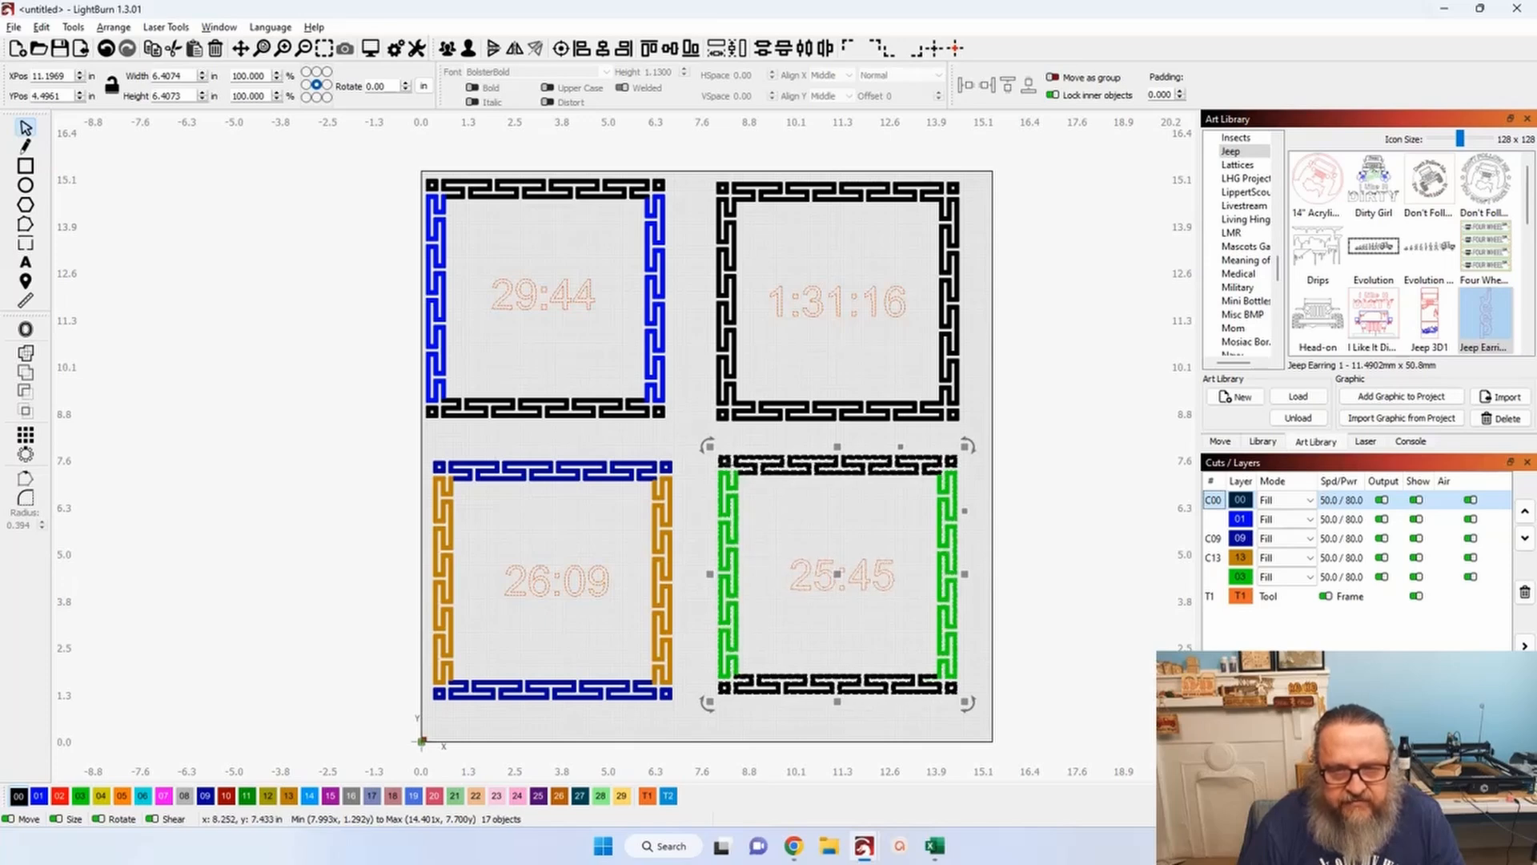
Preview the selected 25:45 frame to check its laser path and estimated engraving time.
{"action": "left_click", "coordinate": [371, 48]}
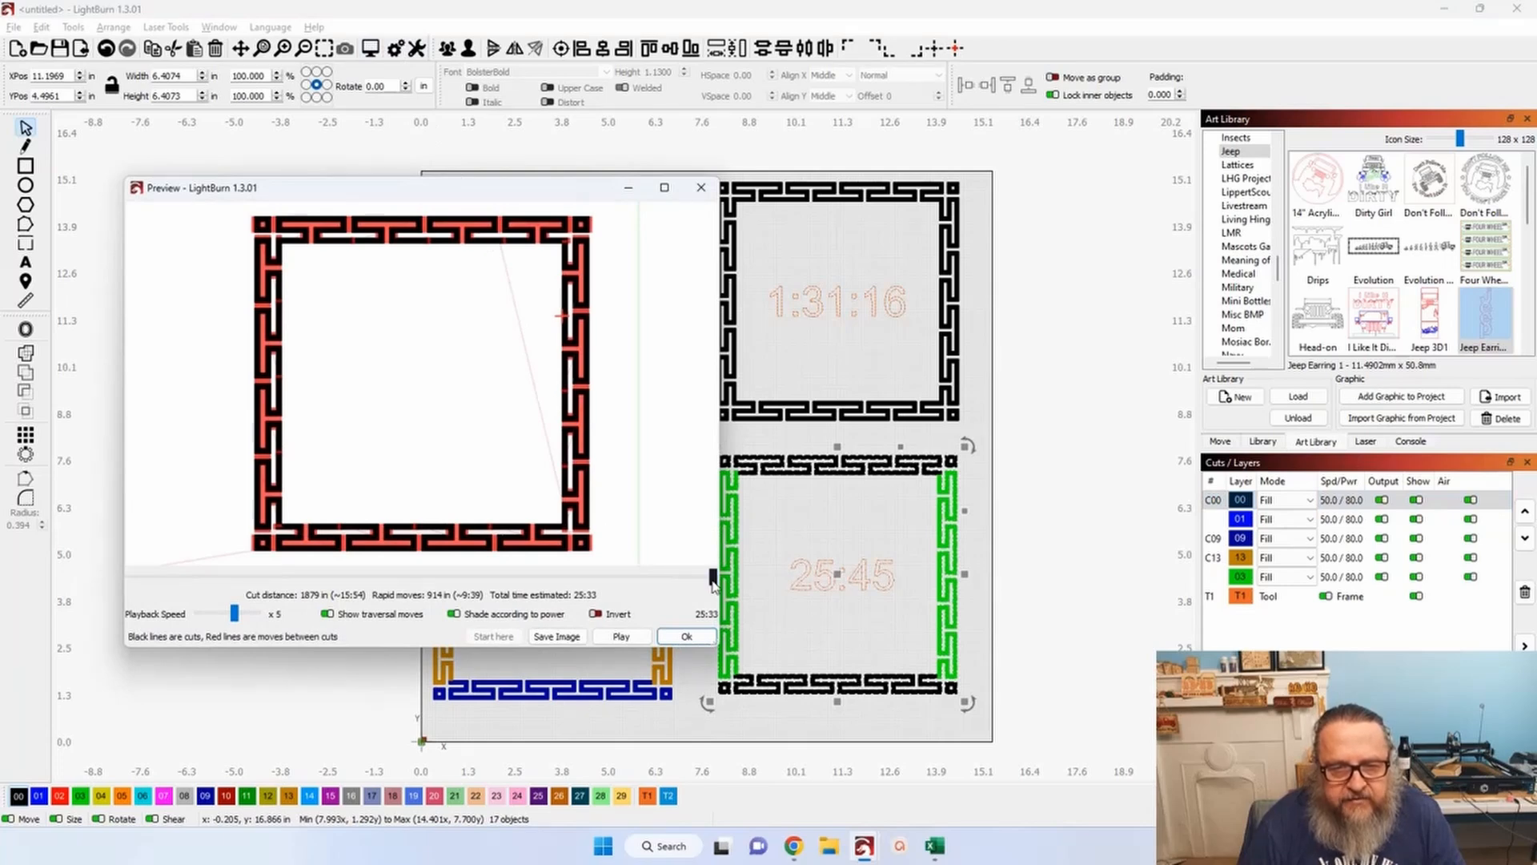
{"action": "left_click_drag", "start_coordinate": [713, 583], "coordinate": [734, 543]}
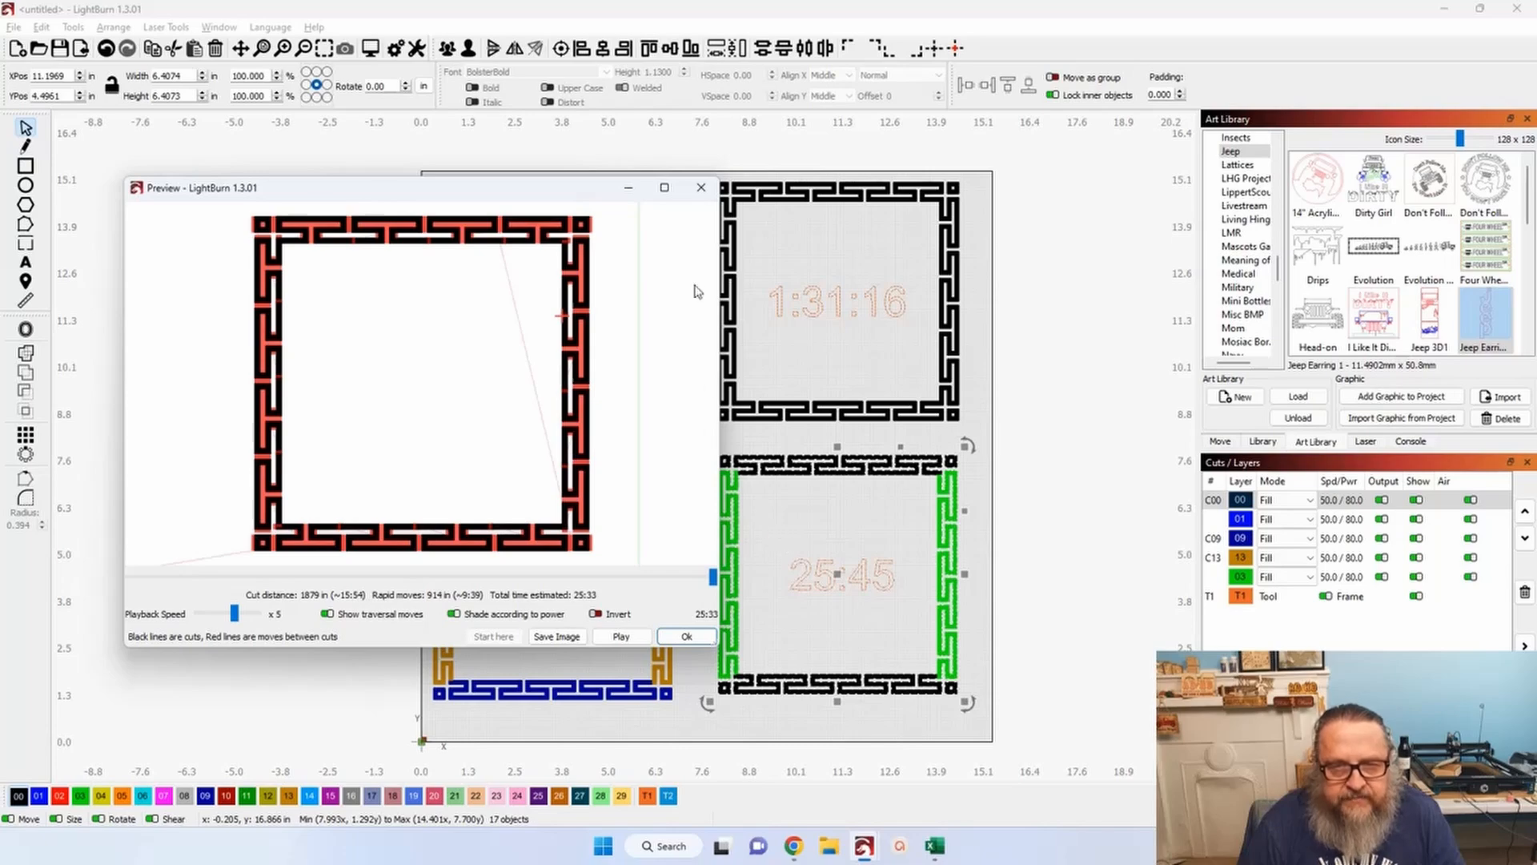
{"action": "left_click", "coordinate": [701, 192]}
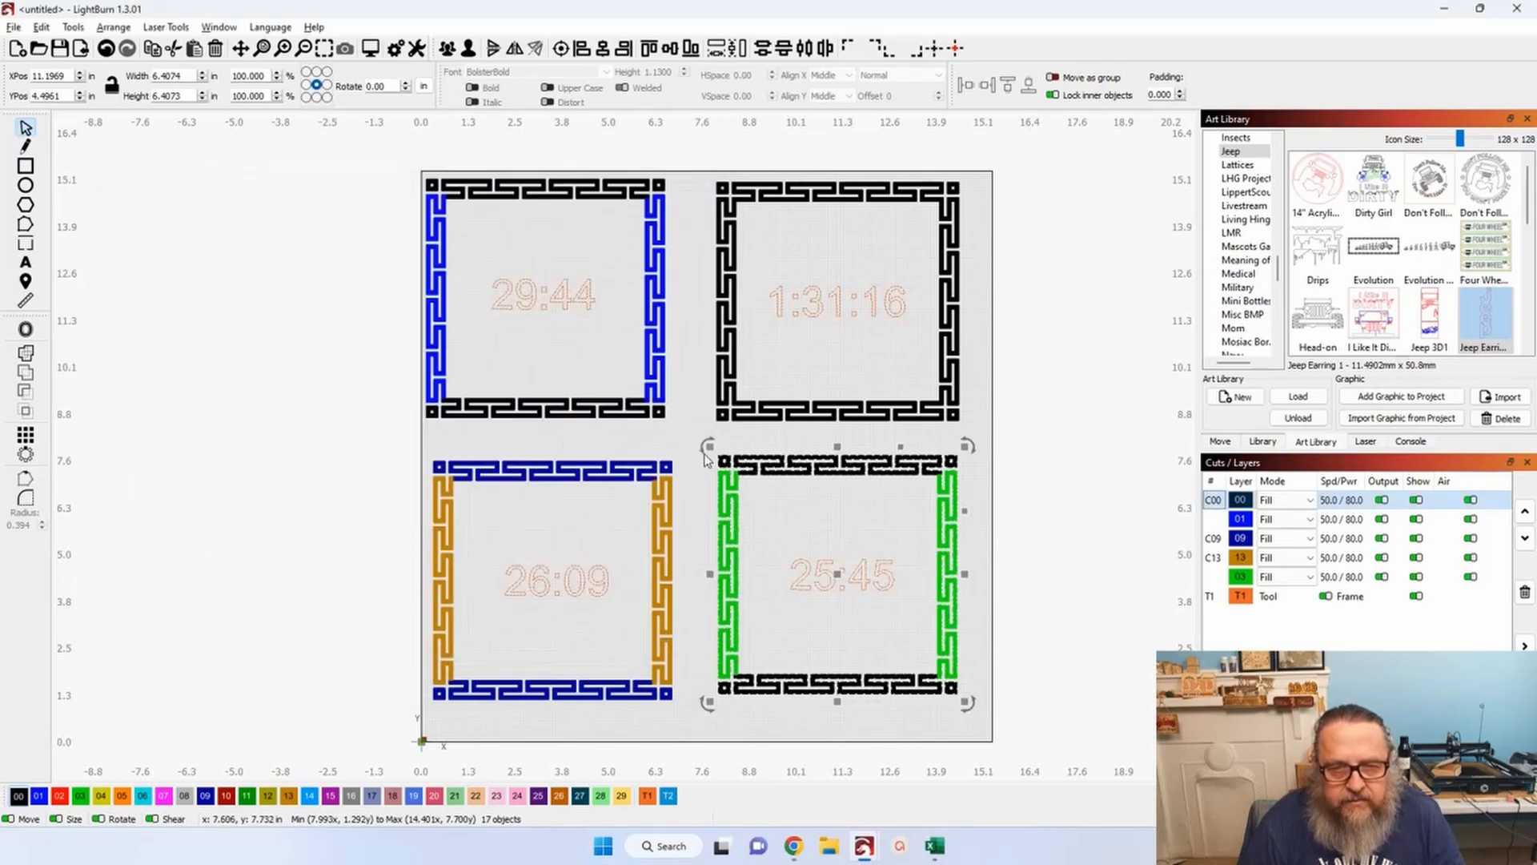
Move the 29:44 and 26:09 frames off the work area and place the question-mark frame beside the 1:31:16 frame.
{"action": "scroll", "coordinate": [704, 456], "scroll_direction": "down", "scroll_amount": 2}
{"action": "left_click_drag", "start_coordinate": [478, 243], "coordinate": [701, 667]}
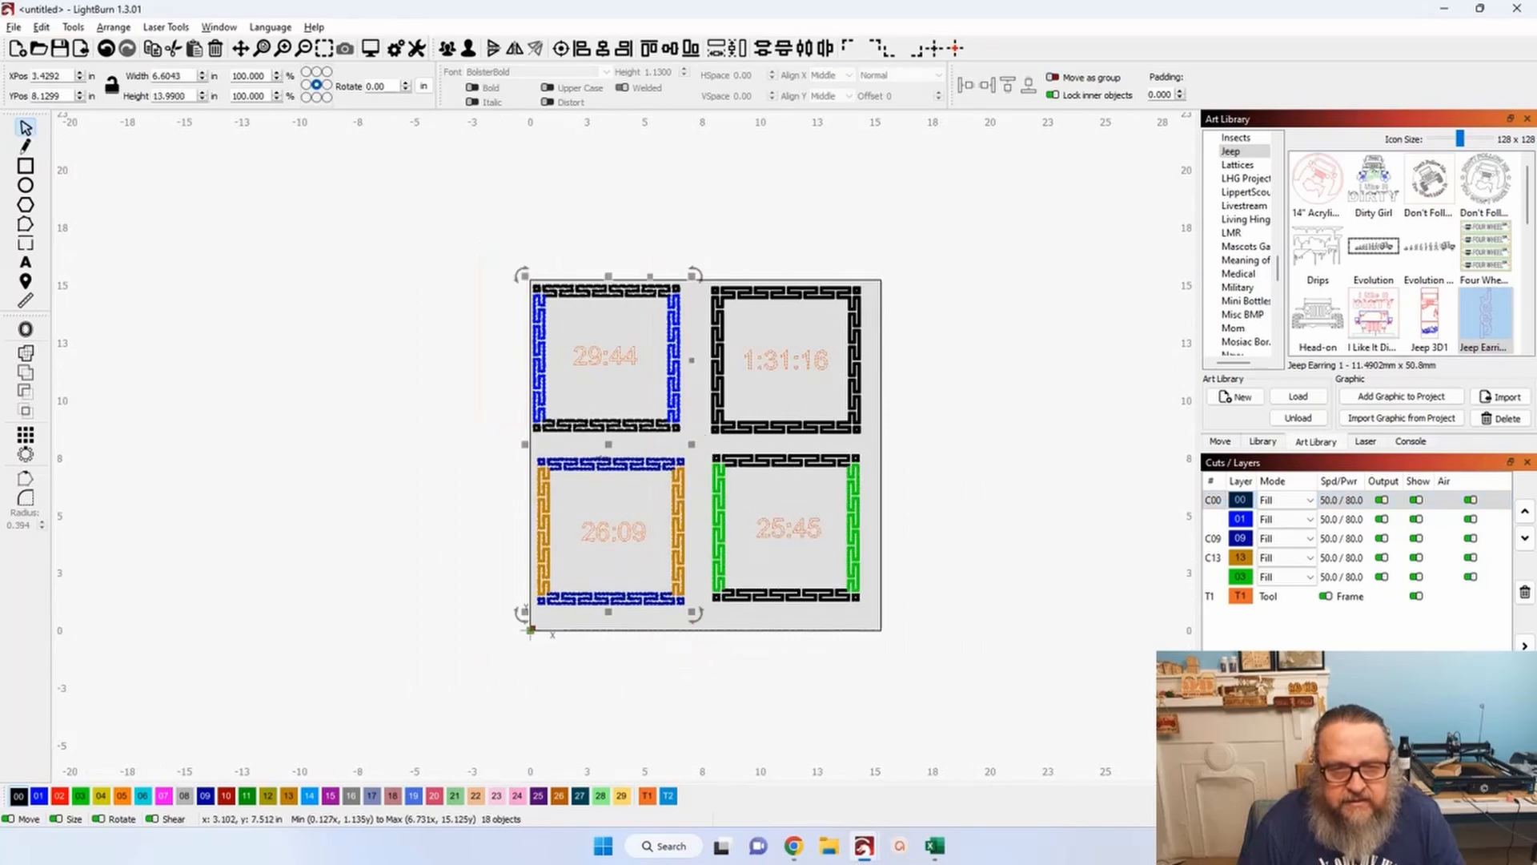
{"action": "left_click_drag", "start_coordinate": [606, 442], "coordinate": [333, 442]}
{"action": "scroll", "coordinate": [720, 447], "scroll_direction": "down", "scroll_amount": 2}
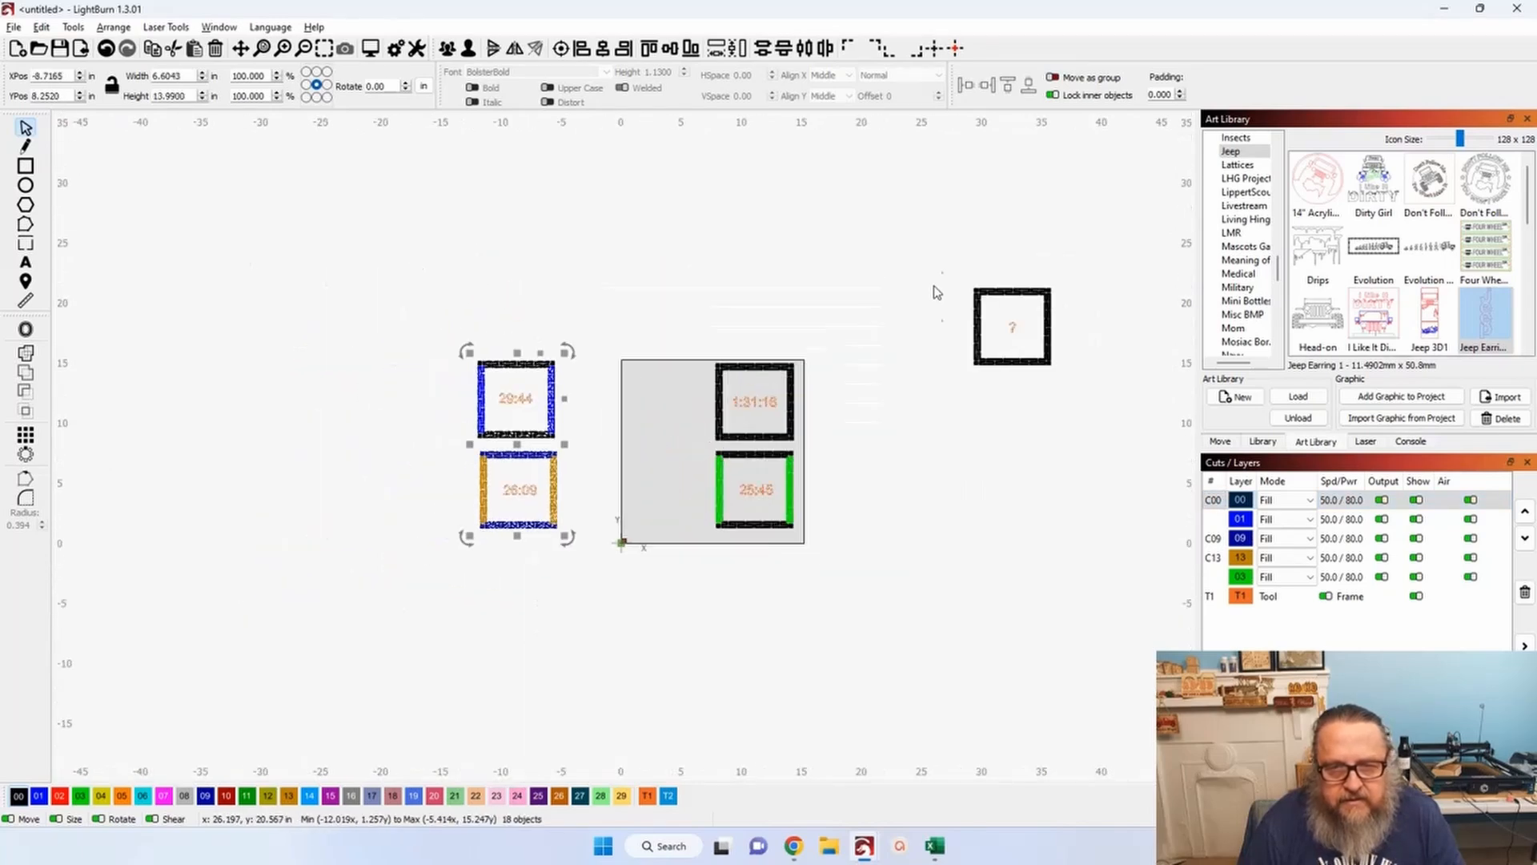
{"action": "left_click_drag", "start_coordinate": [1022, 400], "coordinate": [1087, 432]}
{"action": "left_click_drag", "start_coordinate": [1015, 327], "coordinate": [674, 406]}
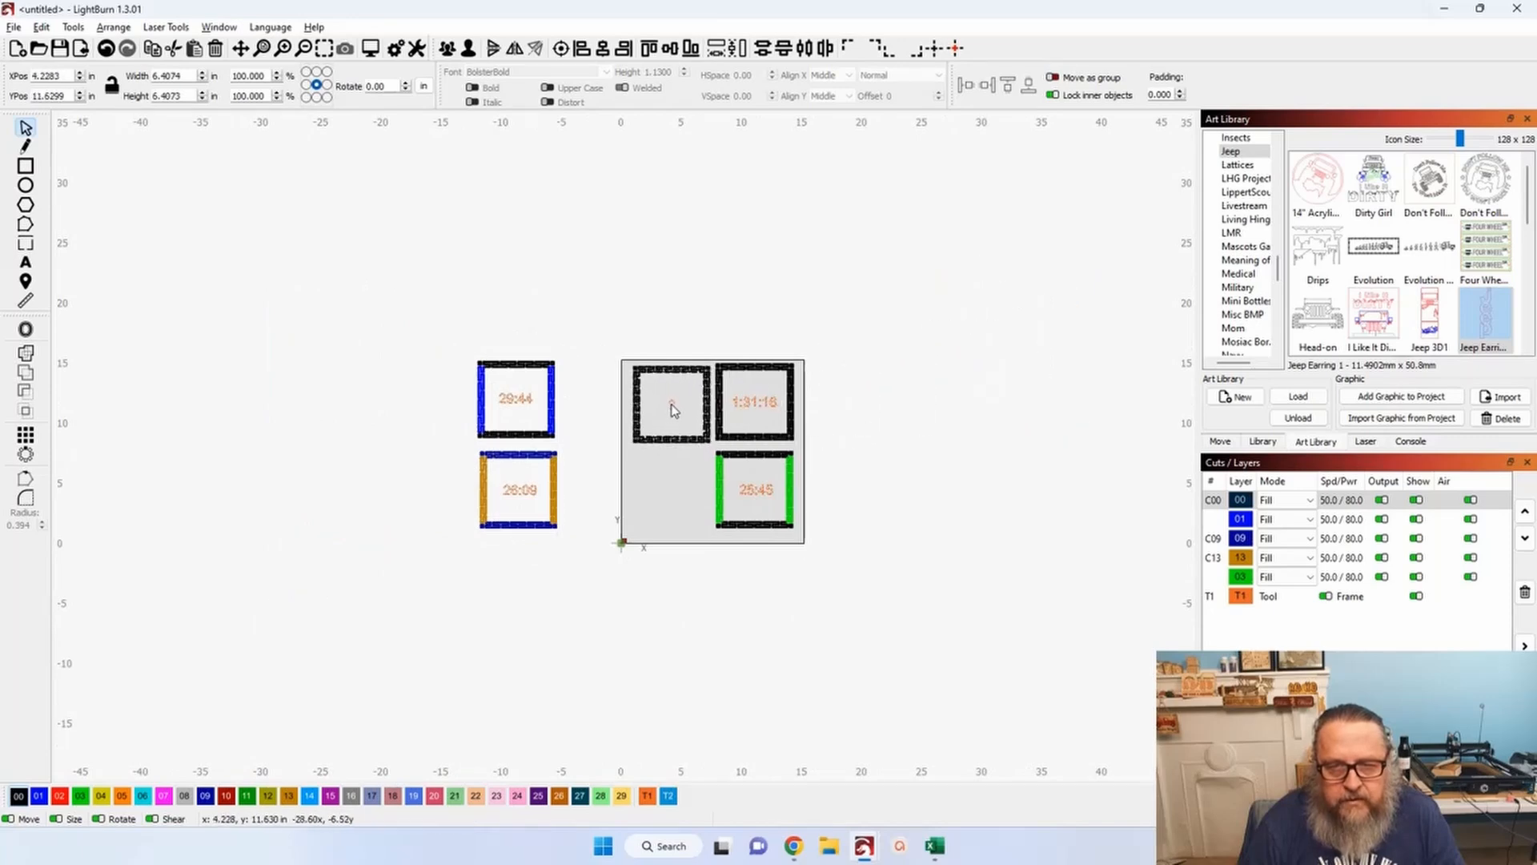
Preview the question-mark frame to check its estimated engraving time and travel moves.
{"action": "scroll", "coordinate": [768, 424], "scroll_direction": "up", "scroll_amount": 2}
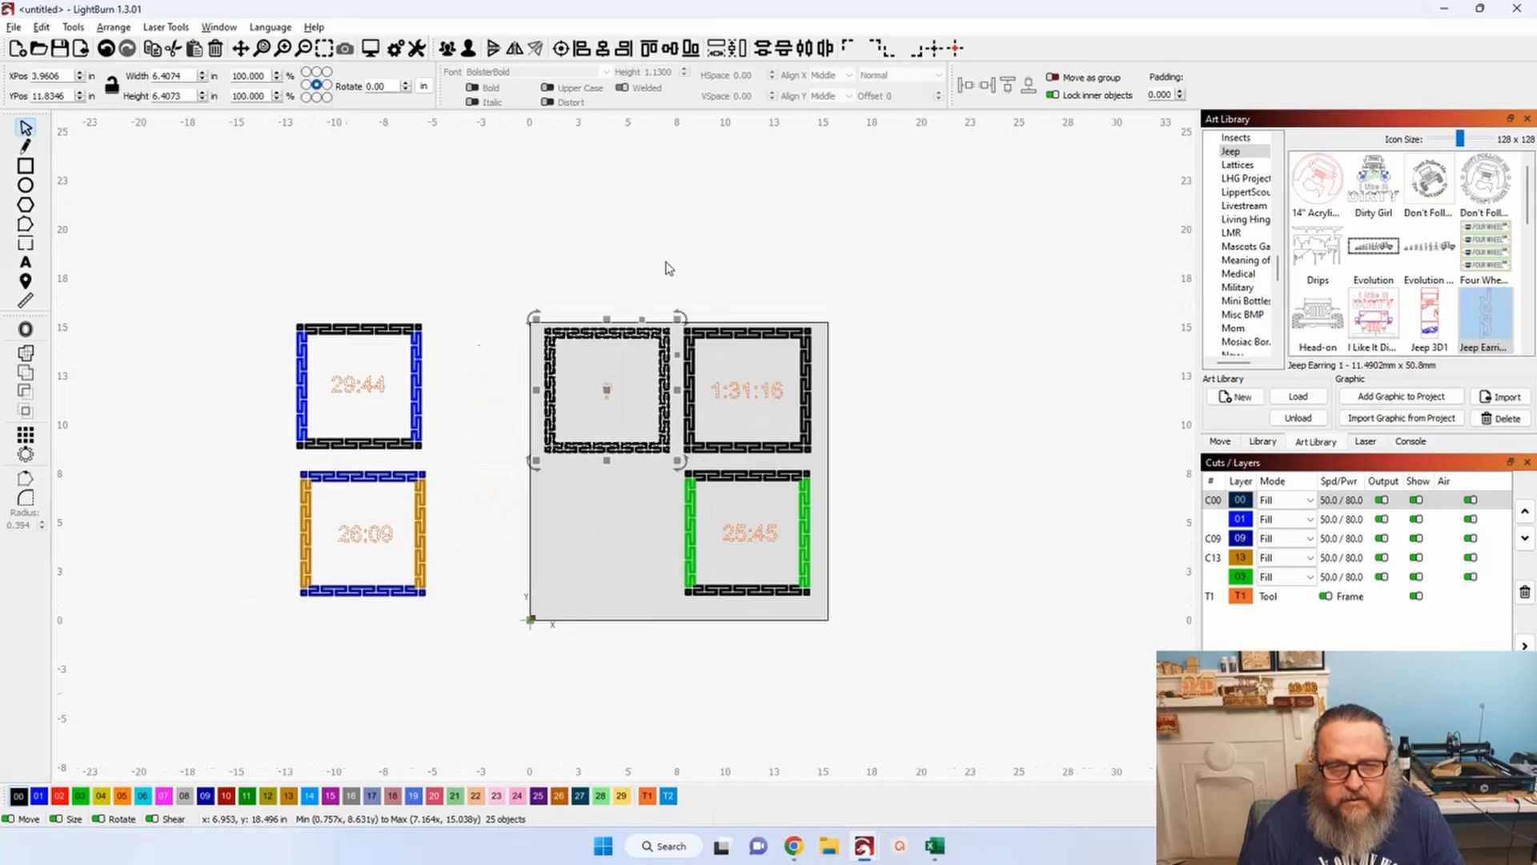
{"action": "scroll", "coordinate": [666, 264], "scroll_direction": "up", "scroll_amount": 3}
{"action": "left_click", "coordinate": [371, 49]}
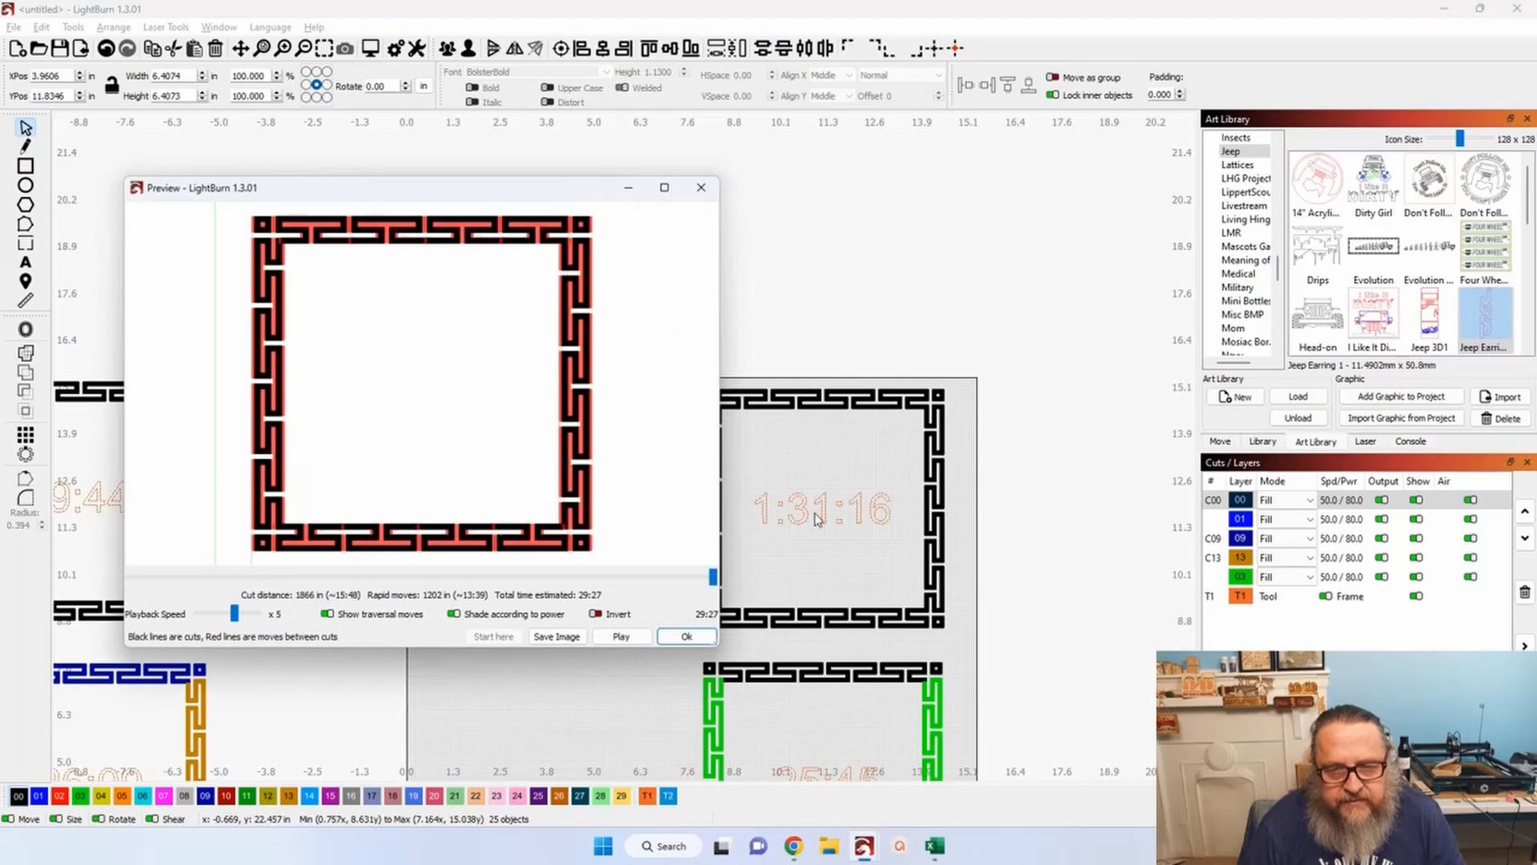
{"action": "left_click", "coordinate": [701, 187]}
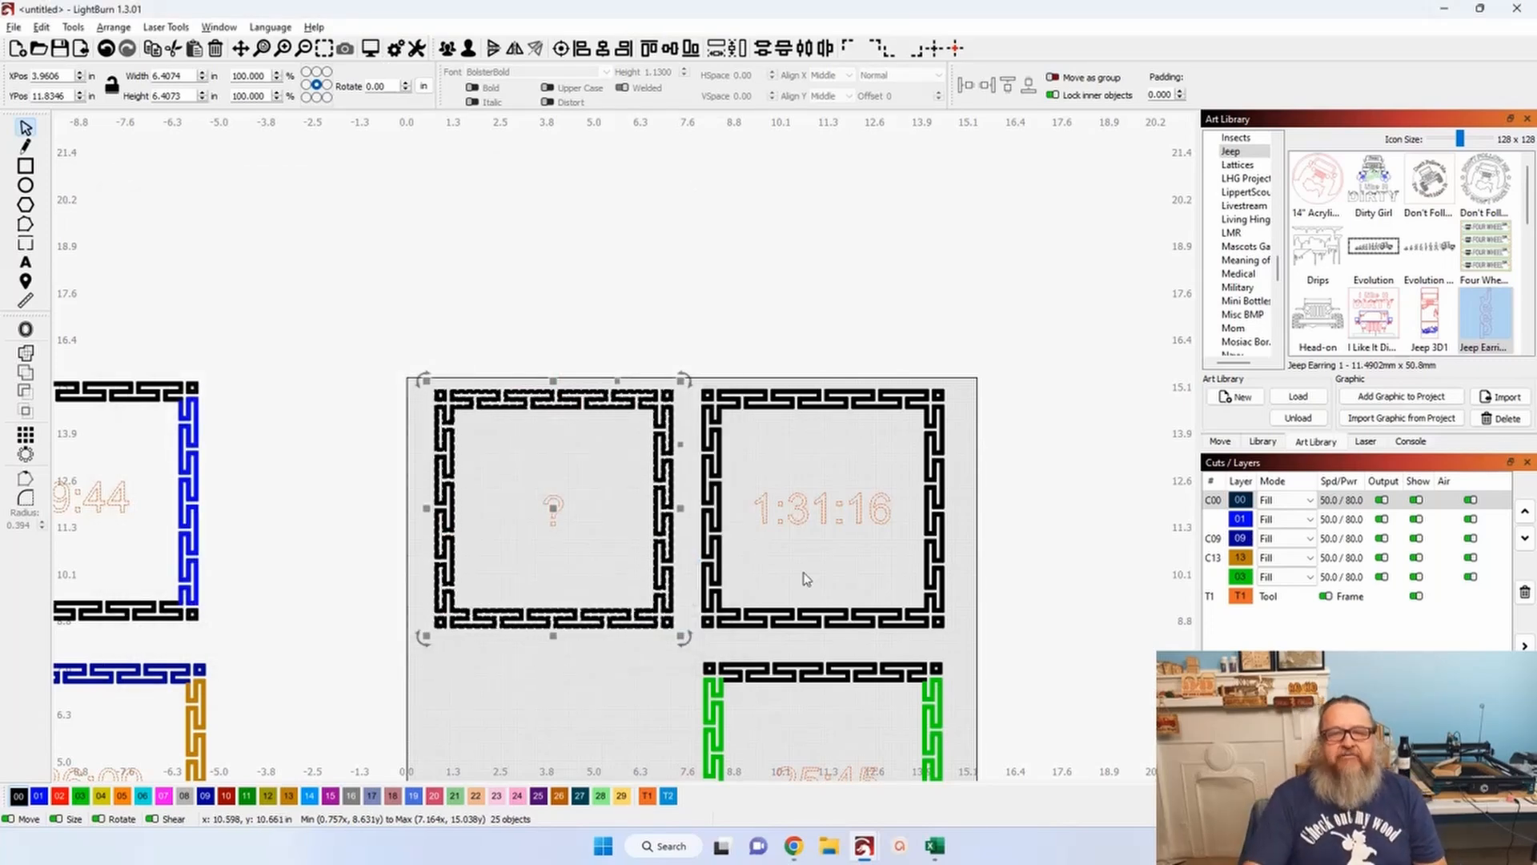
Move the 25:45 frame off the work area, leaving only the question-mark and 1:31:16 frames on it.
{"action": "scroll", "coordinate": [796, 581], "scroll_direction": "up", "scroll_amount": 5}
{"action": "scroll", "coordinate": [772, 636], "scroll_direction": "down", "scroll_amount": 3}
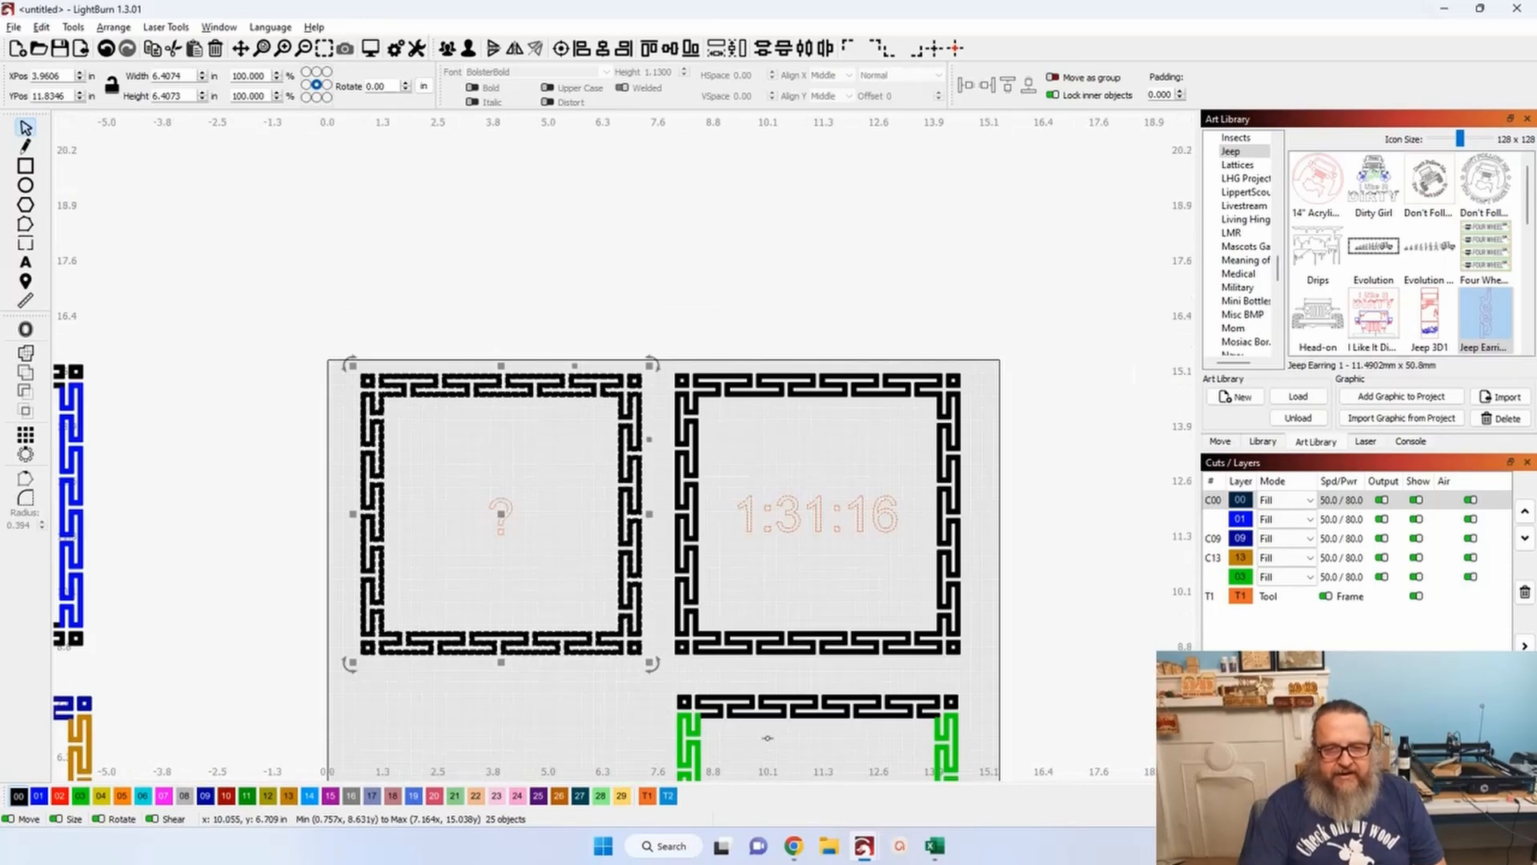
{"action": "left_click_drag", "start_coordinate": [826, 759], "coordinate": [821, 738]}
{"action": "left_click_drag", "start_coordinate": [799, 474], "coordinate": [794, 465]}
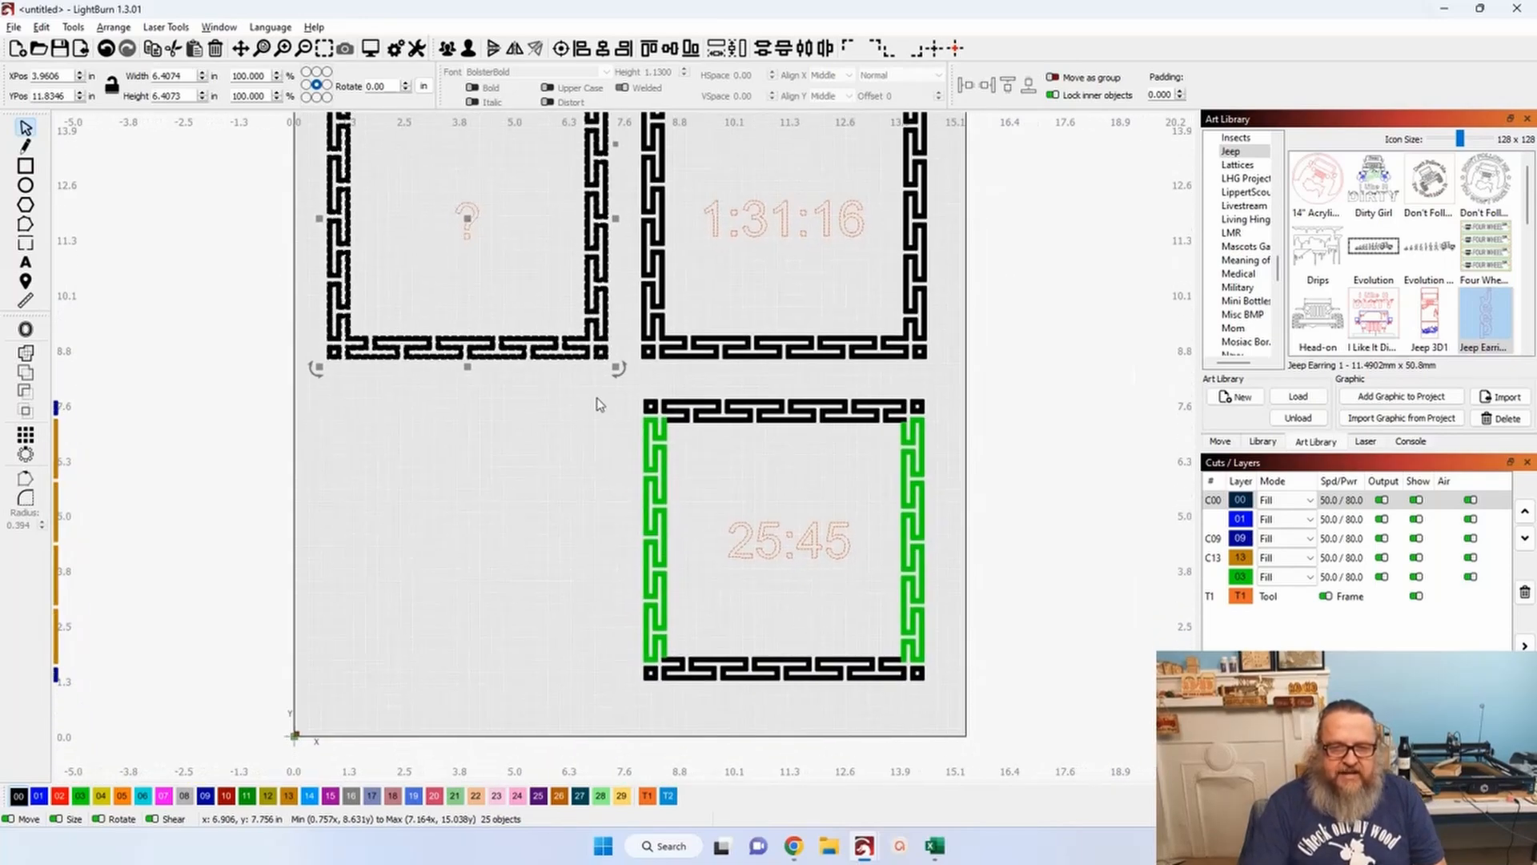
{"action": "left_click_drag", "start_coordinate": [594, 392], "coordinate": [1036, 783]}
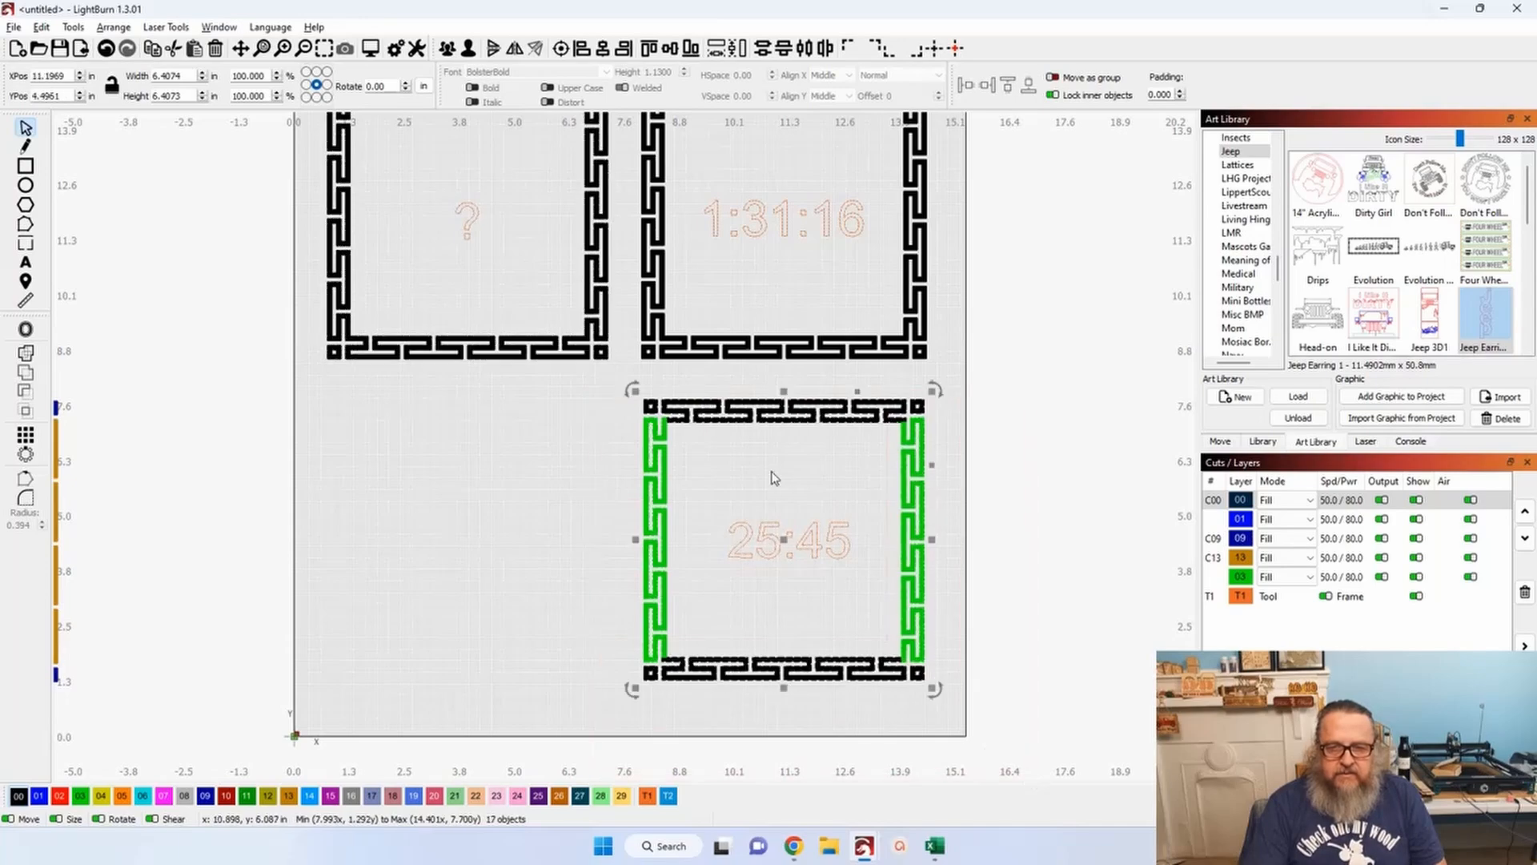
{"action": "left_click_drag", "start_coordinate": [785, 540], "coordinate": [1349, 594]}
Select the 1:31:16 frame and preview its travel moves and estimated engraving time.
{"action": "left_click_drag", "start_coordinate": [528, 510], "coordinate": [652, 745]}
{"action": "scroll", "coordinate": [609, 704], "scroll_direction": "up", "scroll_amount": 4}
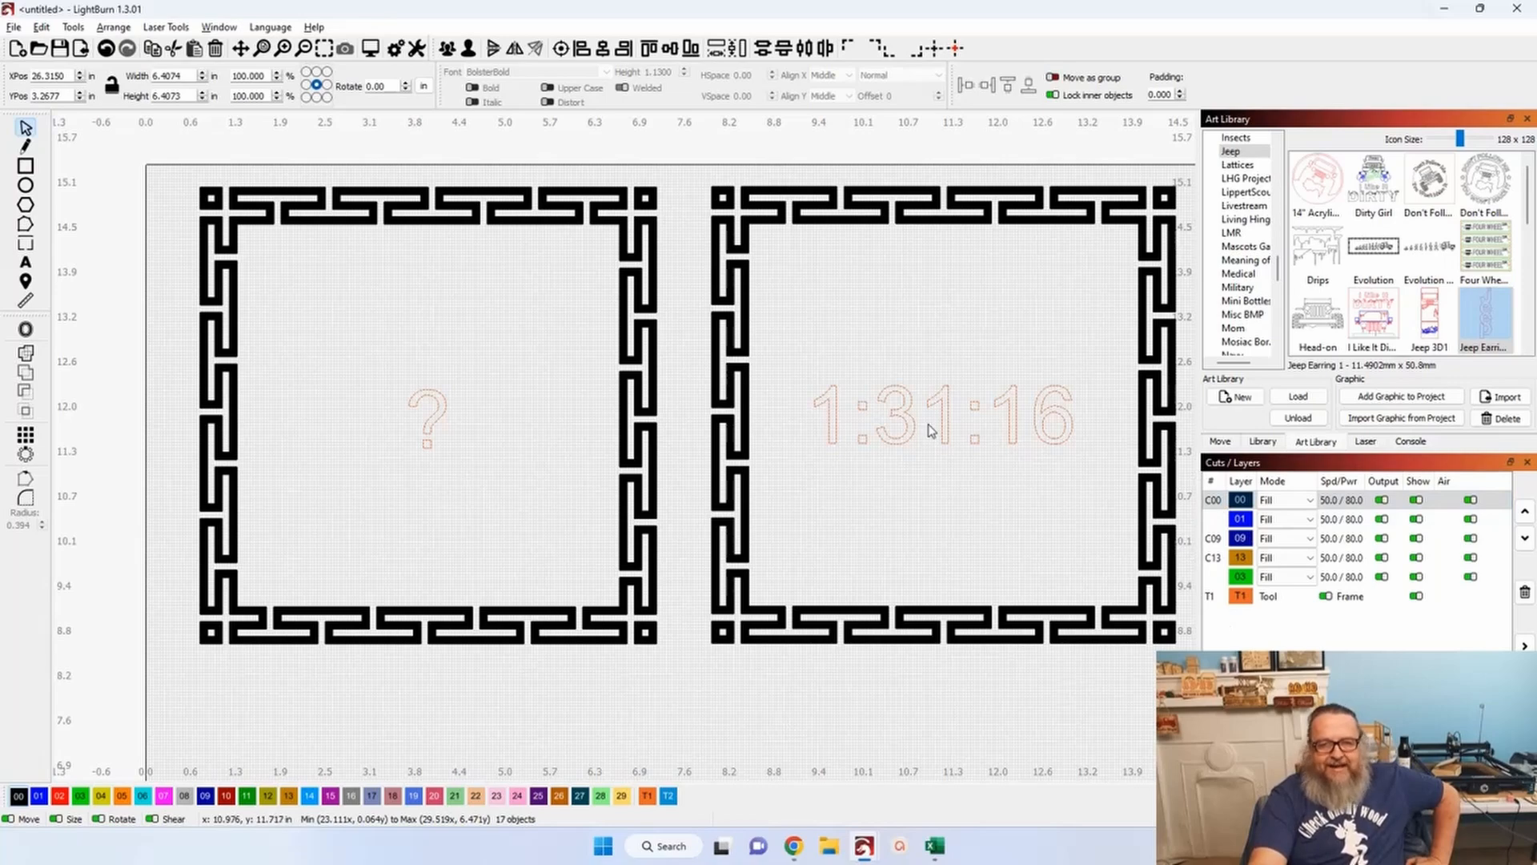
{"action": "scroll", "coordinate": [929, 430], "scroll_direction": "down", "scroll_amount": 1}
{"action": "left_click_drag", "start_coordinate": [688, 156], "coordinate": [1135, 648]}
{"action": "left_click", "coordinate": [415, 49]}
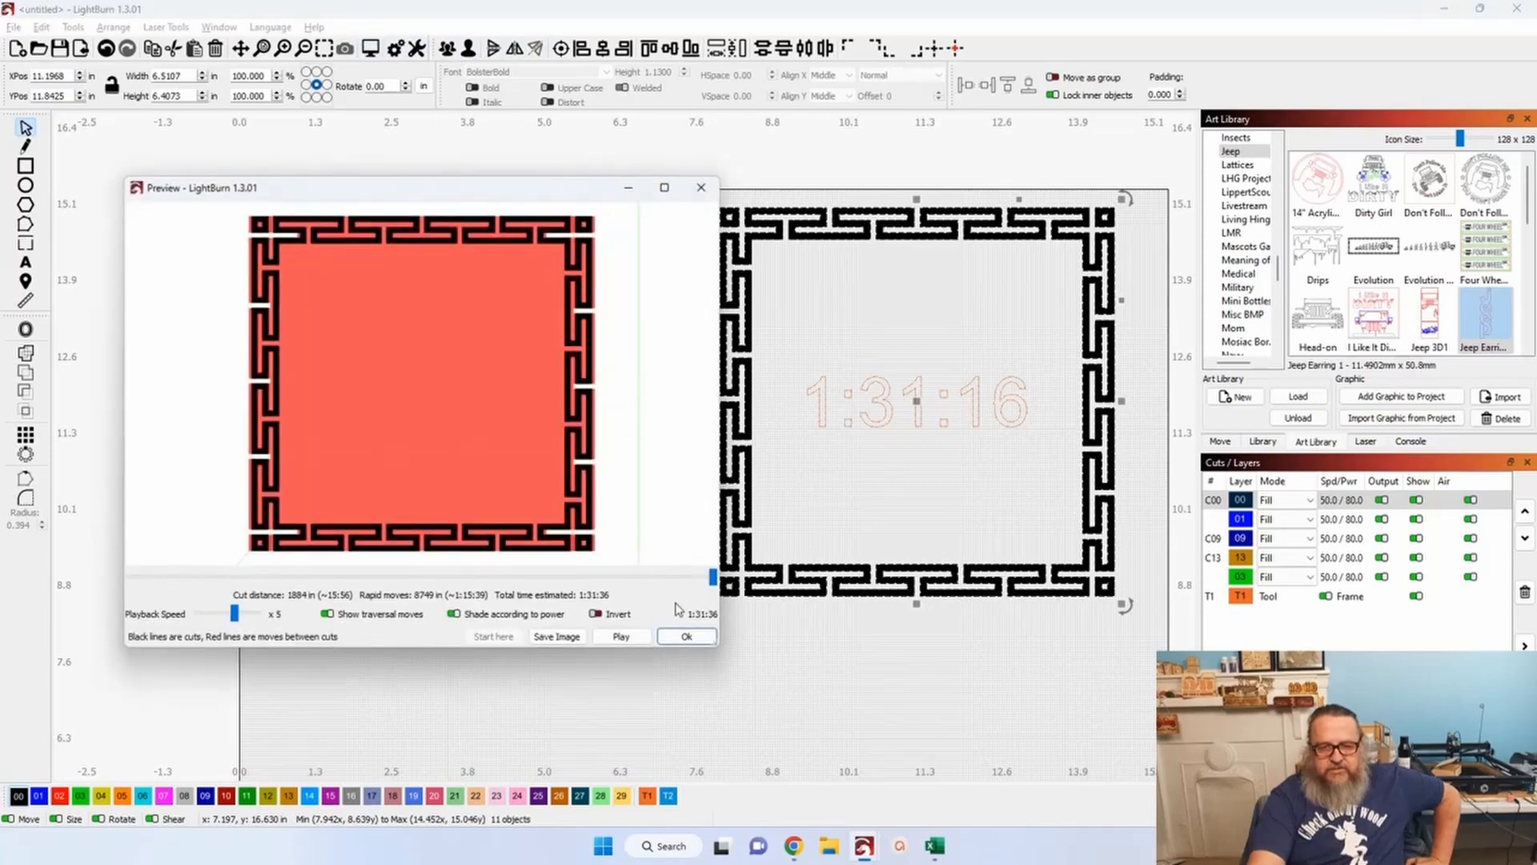
{"action": "left_click", "coordinate": [701, 187]}
Preview the question-mark frame again for comparison and check the fill grouping in black layer 00's cut settings.
{"action": "left_click_drag", "start_coordinate": [252, 184], "coordinate": [711, 665]}
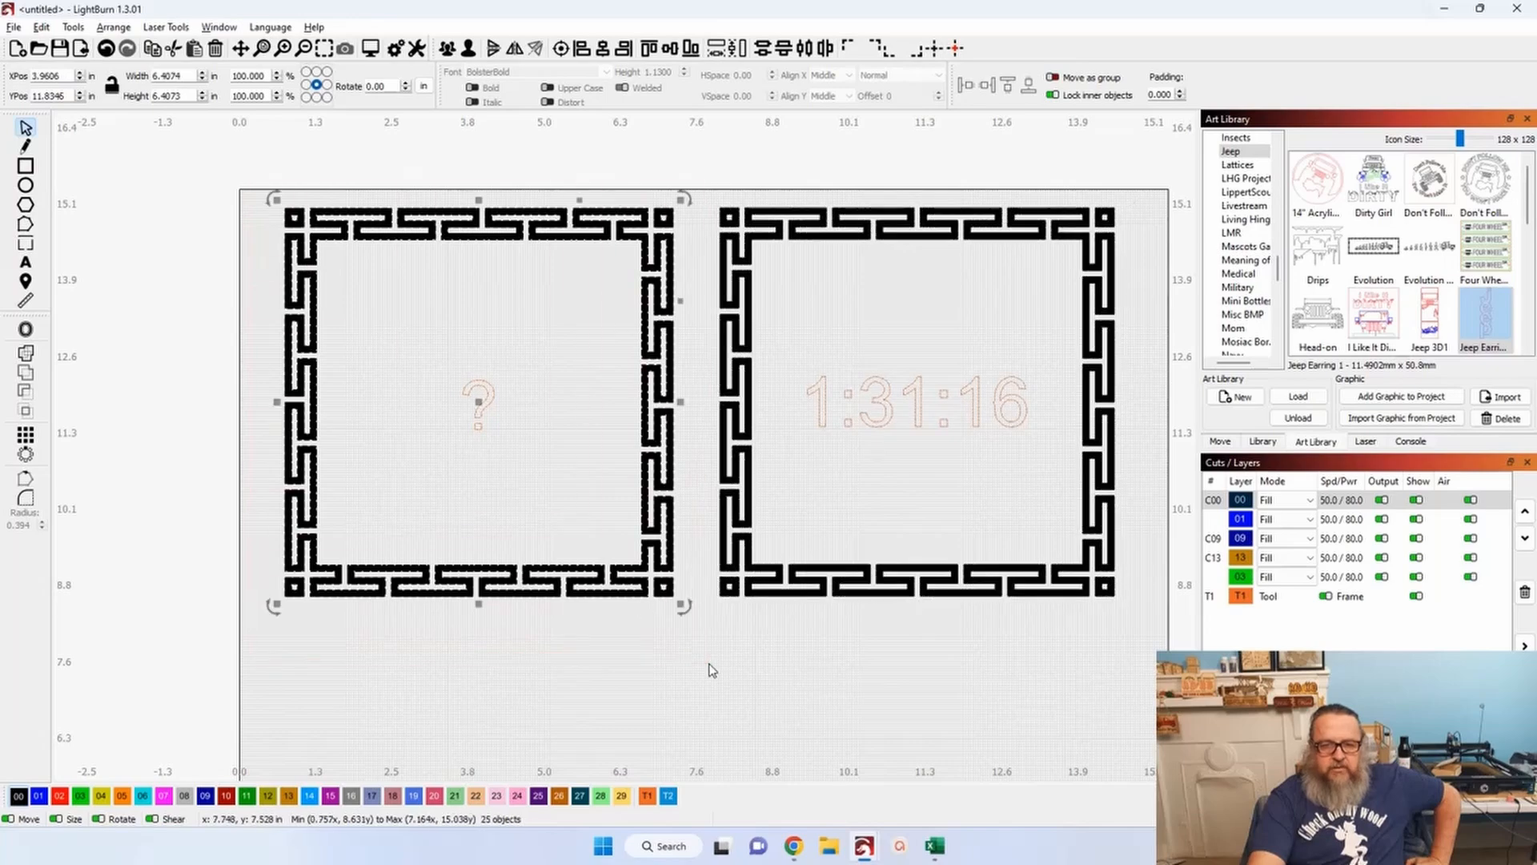
{"action": "left_click", "coordinate": [372, 50]}
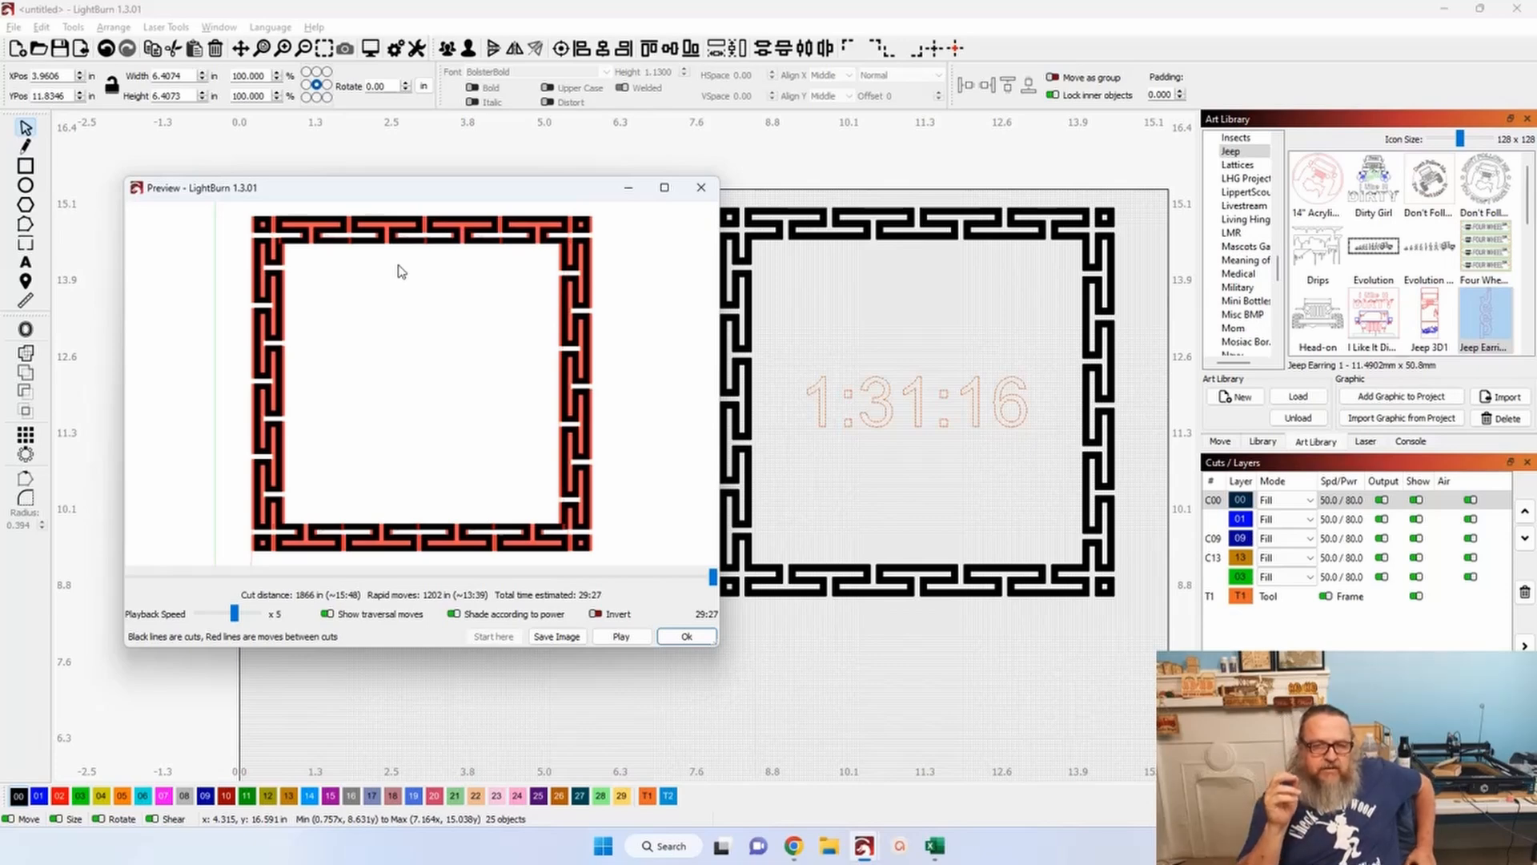
{"action": "left_click", "coordinate": [701, 189]}
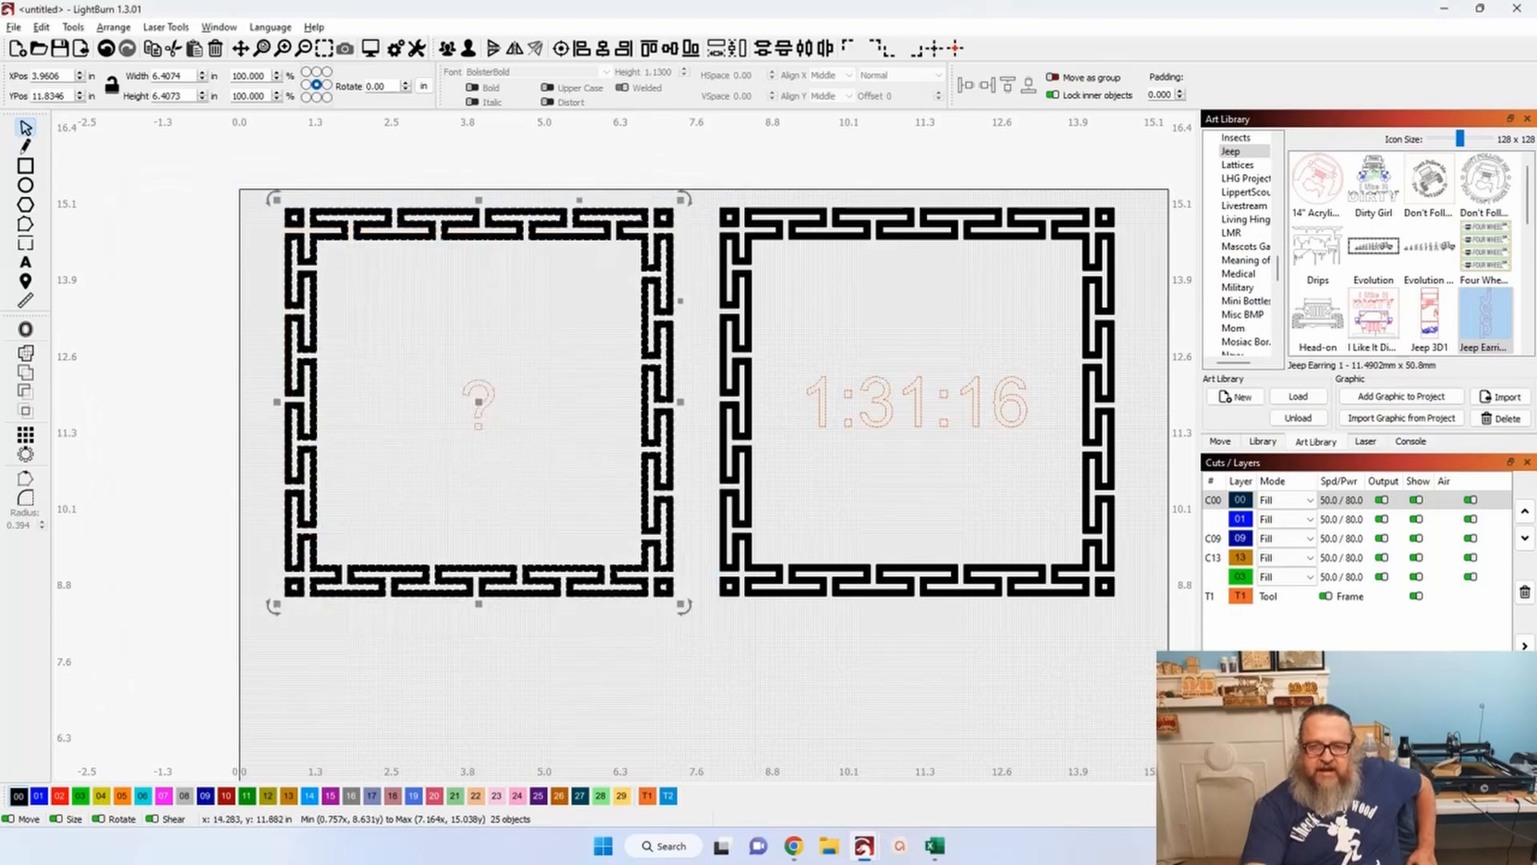
{"action": "double_click", "coordinate": [1213, 502]}
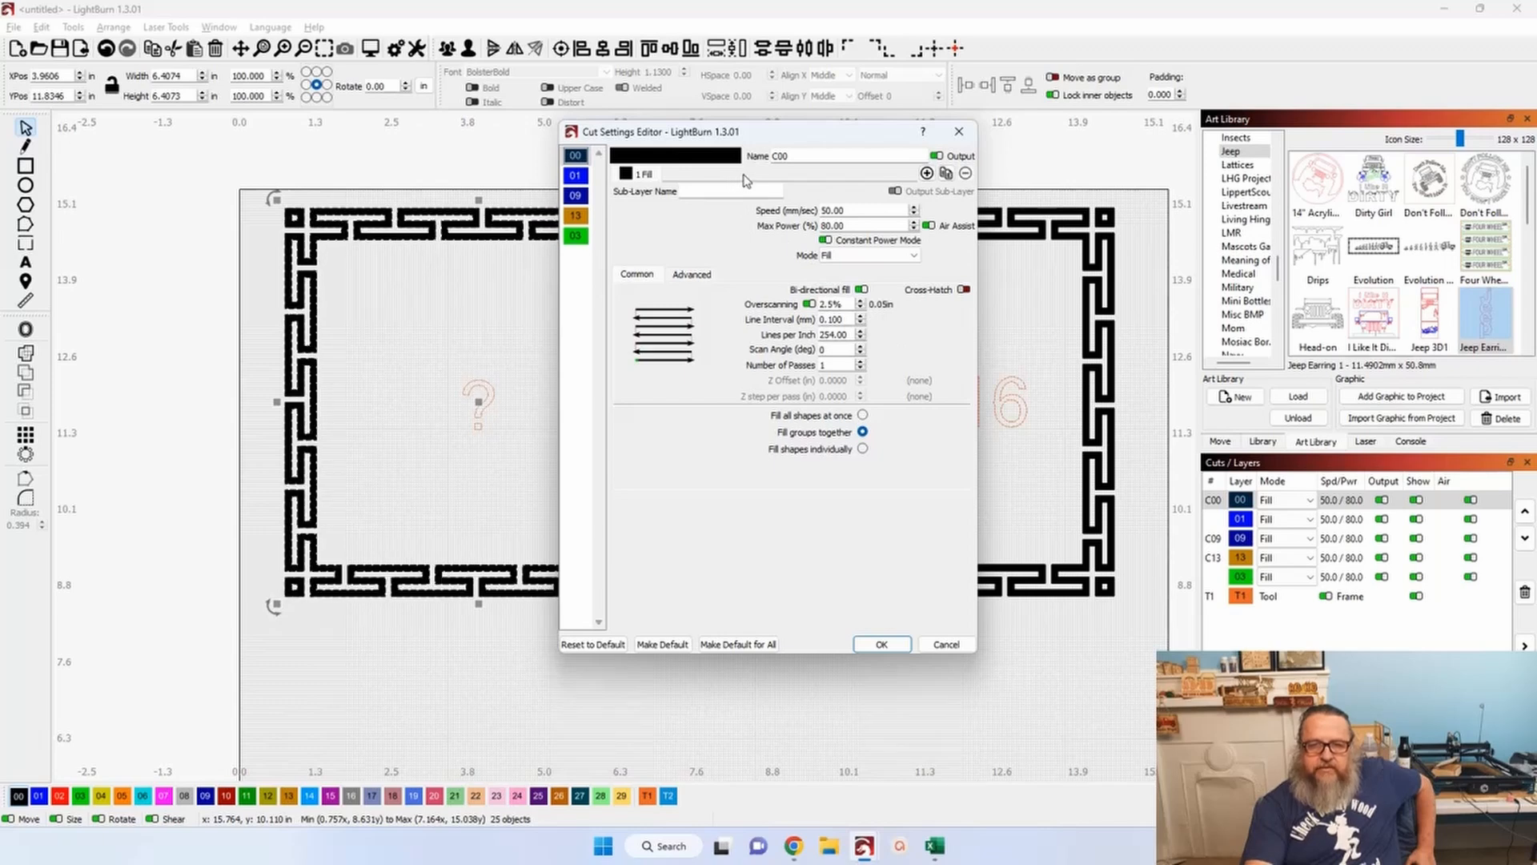
{"action": "left_click", "coordinate": [972, 135]}
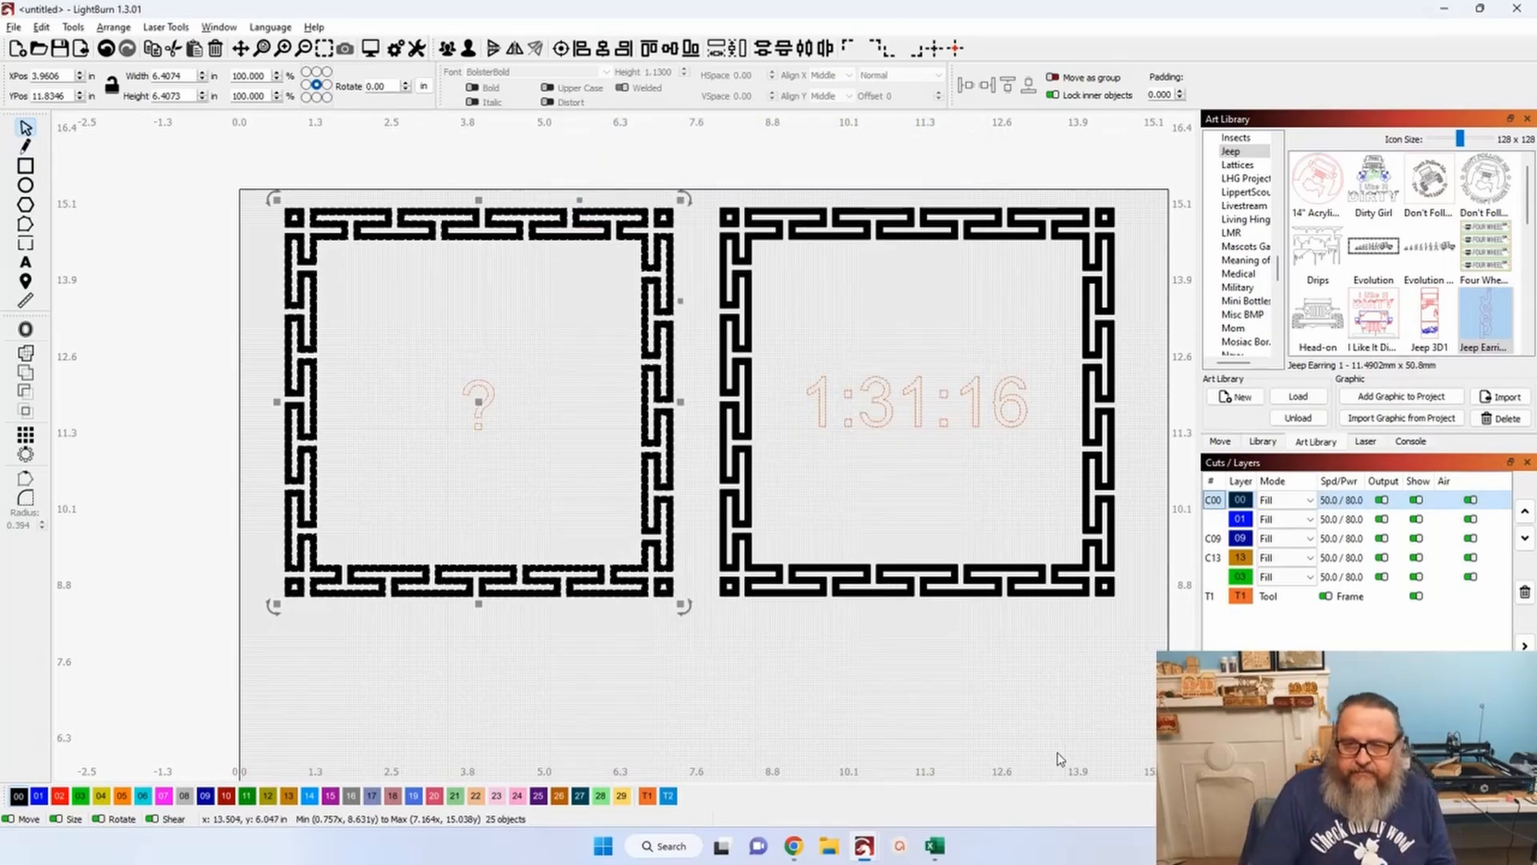
Switch black layer 00 from Fill to Line mode.
{"action": "left_click", "coordinate": [1285, 499]}
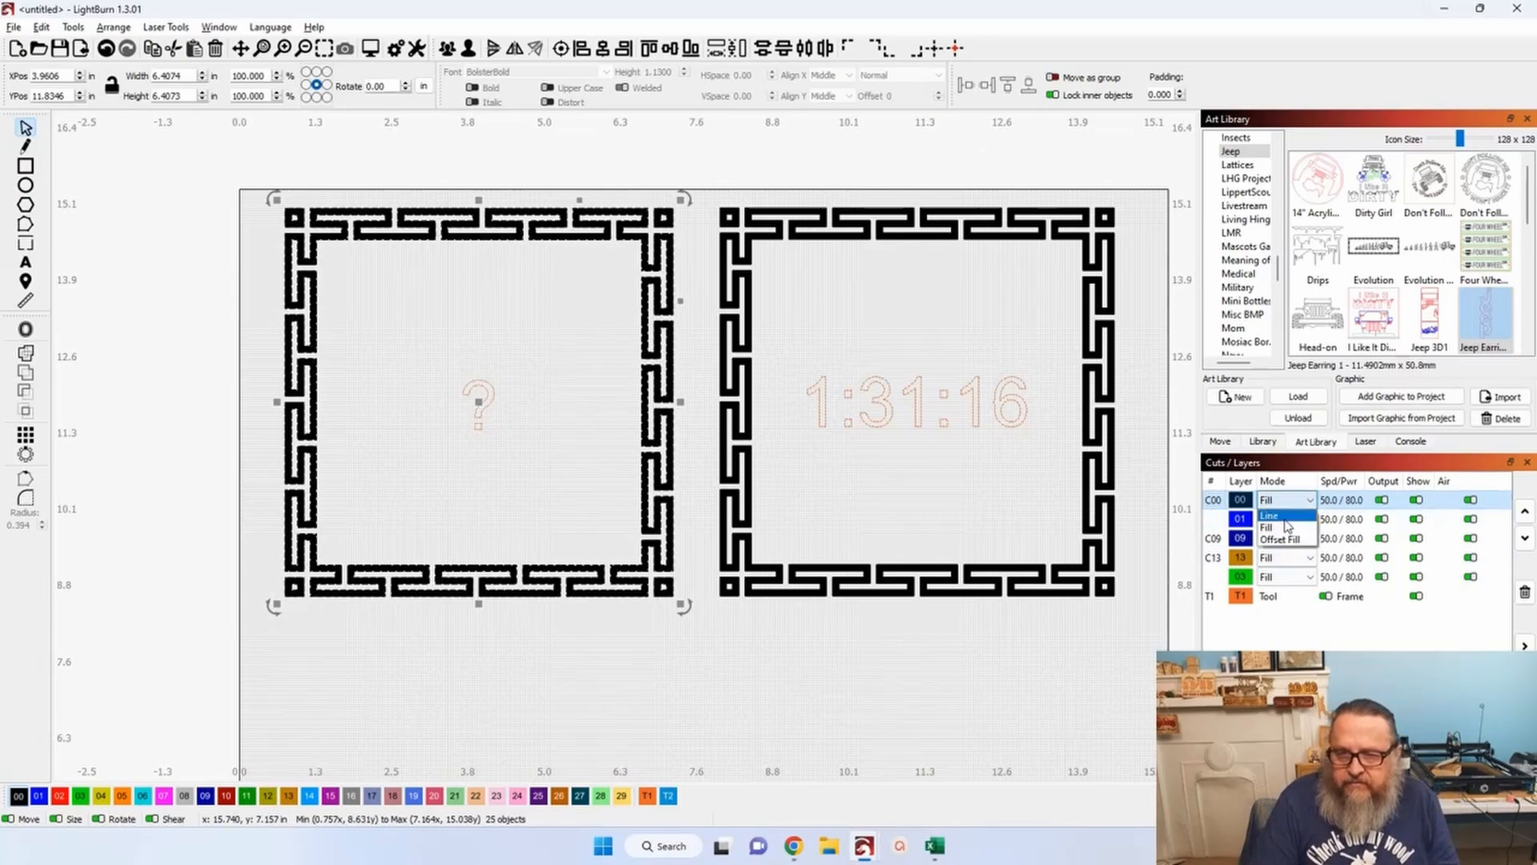
{"action": "left_click", "coordinate": [1284, 518]}
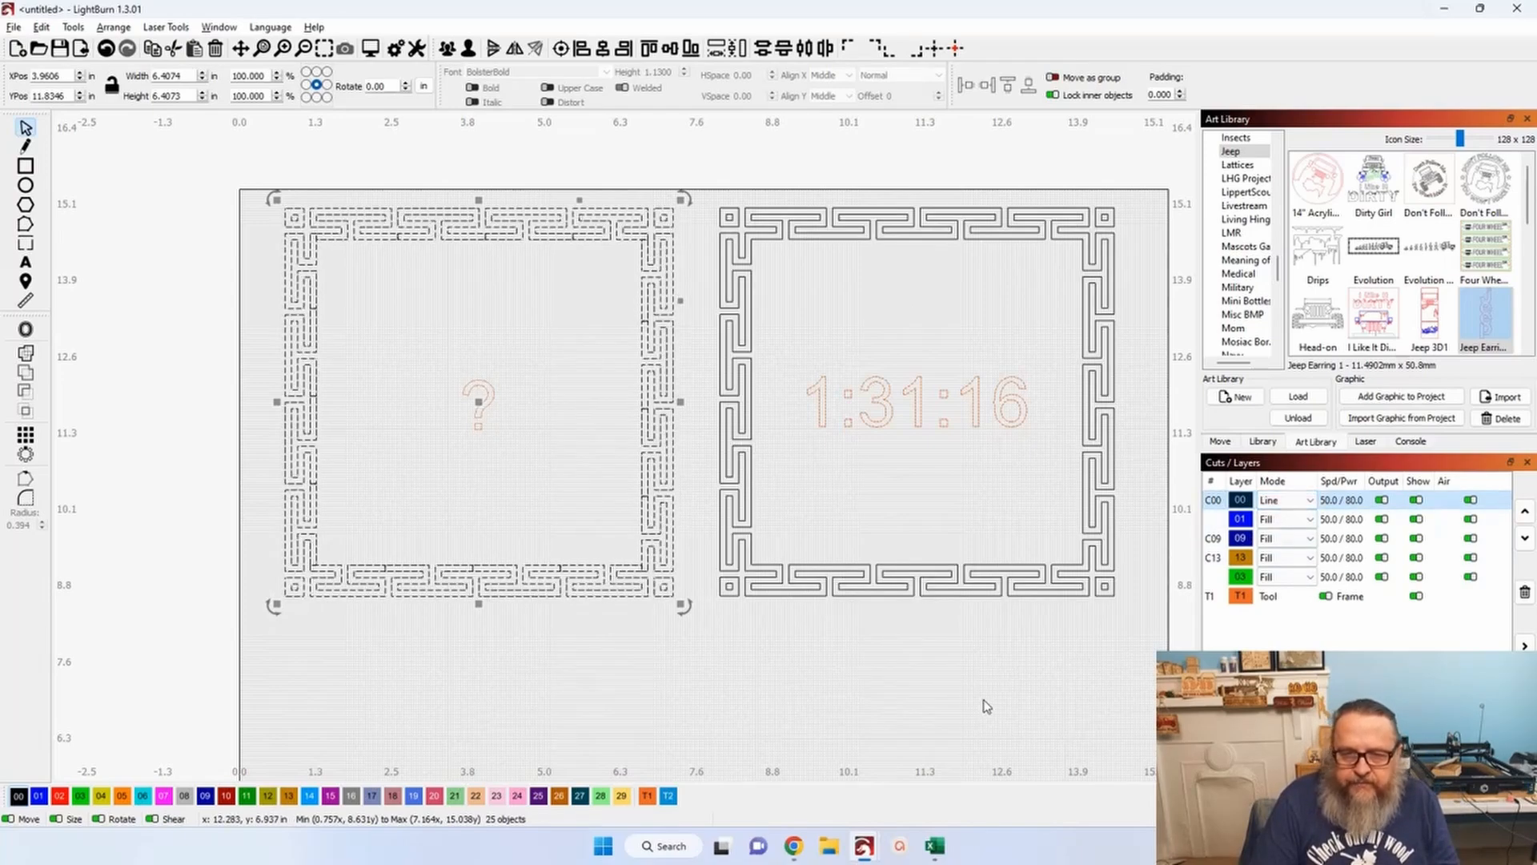
Examine the facing border outlines of the question-mark and 1:31:16 frames up close for differences in how their segments are joined.
{"action": "scroll", "coordinate": [752, 537], "scroll_direction": "up", "scroll_amount": 2}
{"action": "scroll", "coordinate": [753, 538], "scroll_direction": "up", "scroll_amount": 4}
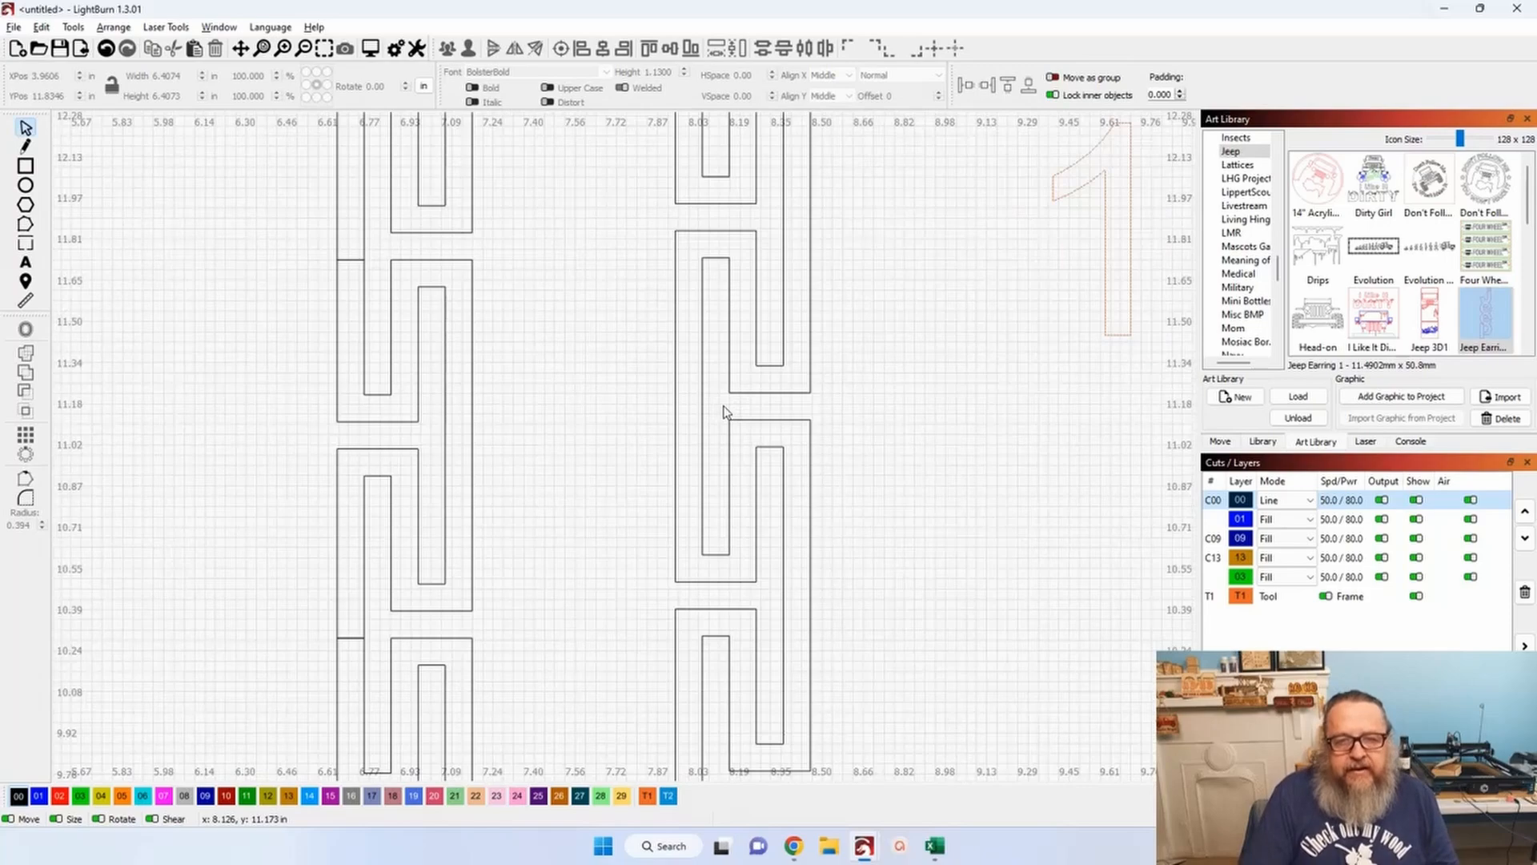
{"action": "scroll", "coordinate": [812, 415], "scroll_direction": "up", "scroll_amount": 2}
{"action": "scroll", "coordinate": [810, 410], "scroll_direction": "up", "scroll_amount": 1}
{"action": "scroll", "coordinate": [810, 412], "scroll_direction": "down", "scroll_amount": 3}
{"action": "scroll", "coordinate": [874, 343], "scroll_direction": "down", "scroll_amount": 1}
{"action": "left_click_drag", "start_coordinate": [875, 342], "coordinate": [753, 636]}
{"action": "scroll", "coordinate": [754, 641], "scroll_direction": "down", "scroll_amount": 2}
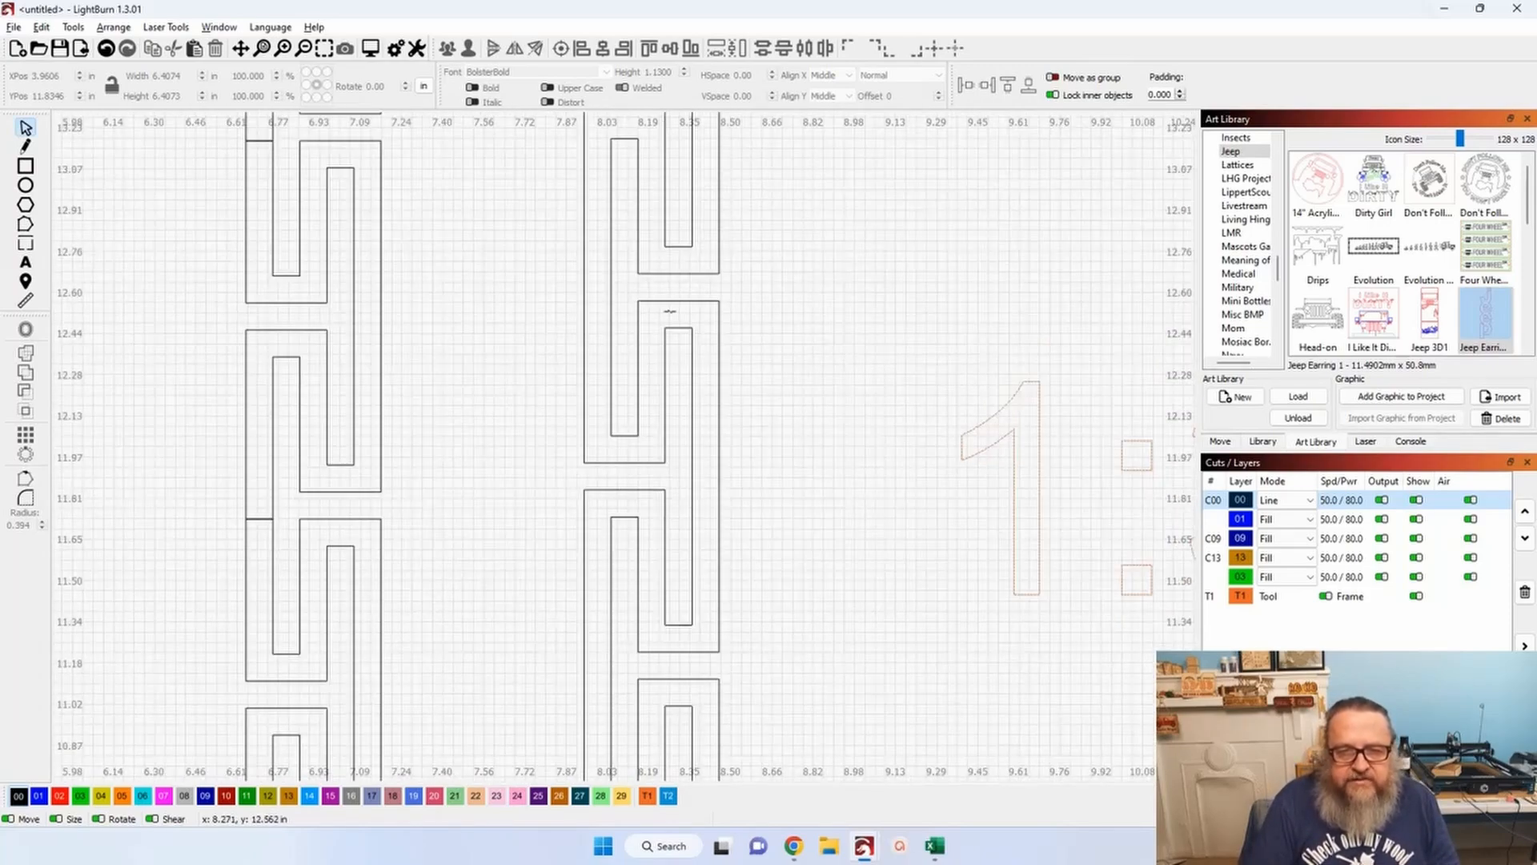
{"action": "scroll", "coordinate": [694, 374], "scroll_direction": "down", "scroll_amount": 2}
{"action": "scroll", "coordinate": [661, 192], "scroll_direction": "down", "scroll_amount": 2}
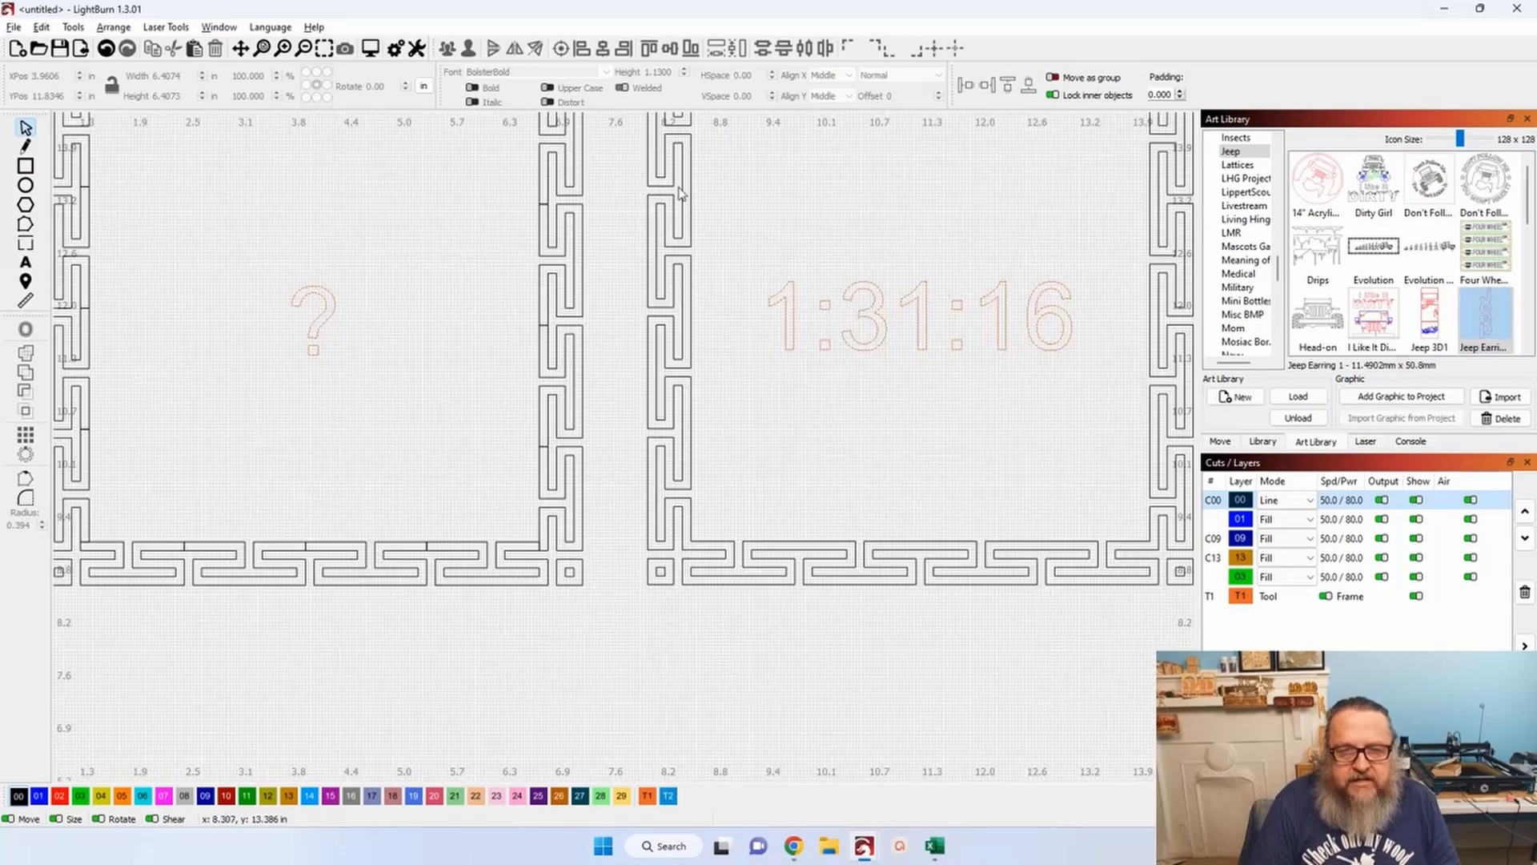
Inspect the joins along the question-mark frame's inner border and compare them with the 1:31:16 frame's continuous border outlines.
{"action": "scroll", "coordinate": [487, 357], "scroll_direction": "up", "scroll_amount": 5}
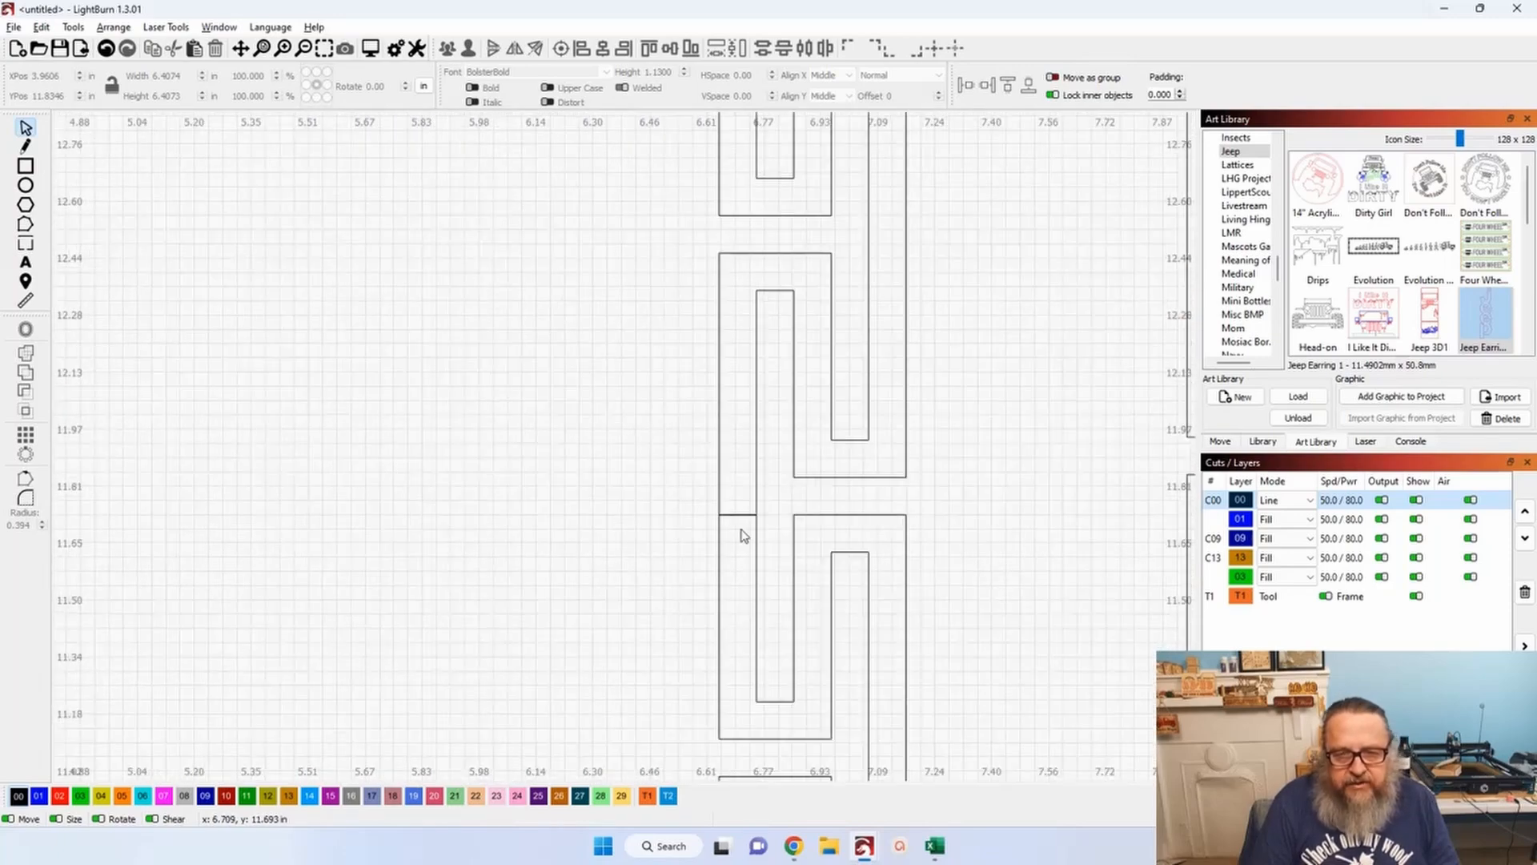
{"action": "scroll", "coordinate": [741, 535], "scroll_direction": "down", "scroll_amount": 4}
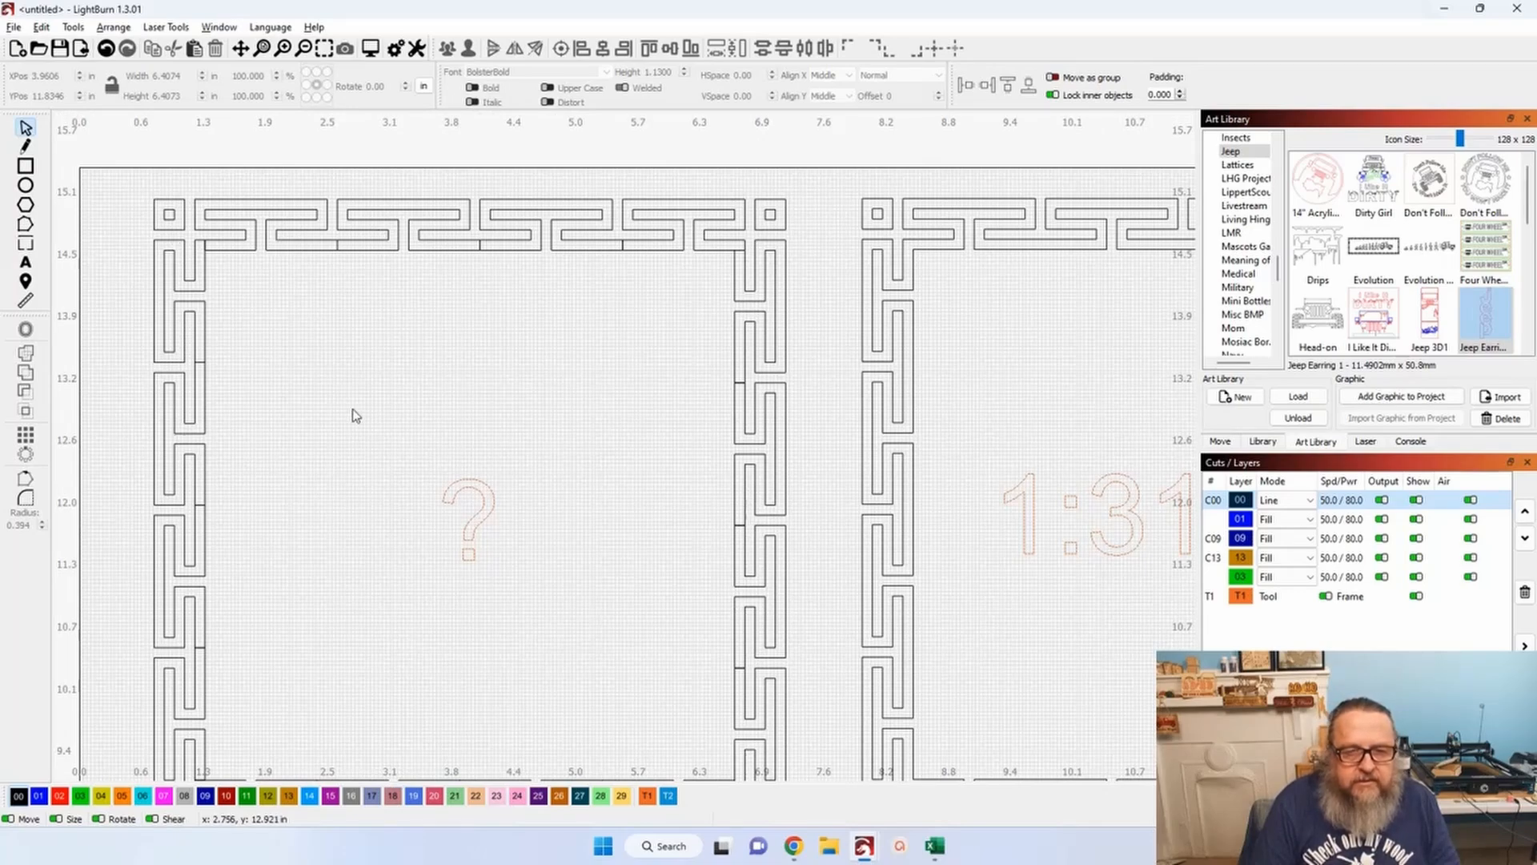
{"action": "scroll", "coordinate": [354, 416], "scroll_direction": "down", "scroll_amount": 2}
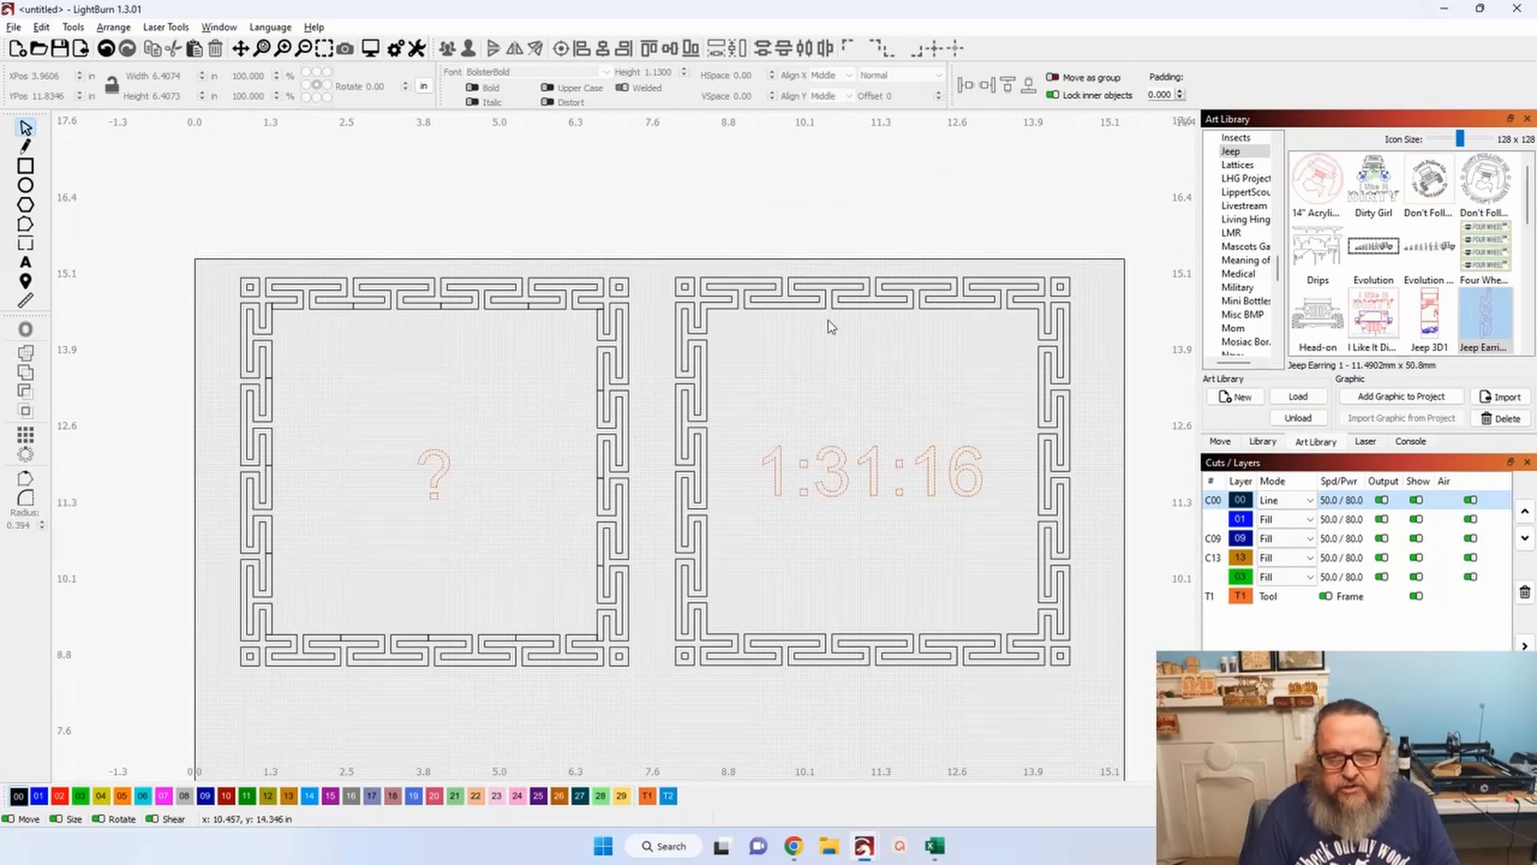
{"action": "scroll", "coordinate": [834, 320], "scroll_direction": "up", "scroll_amount": 3}
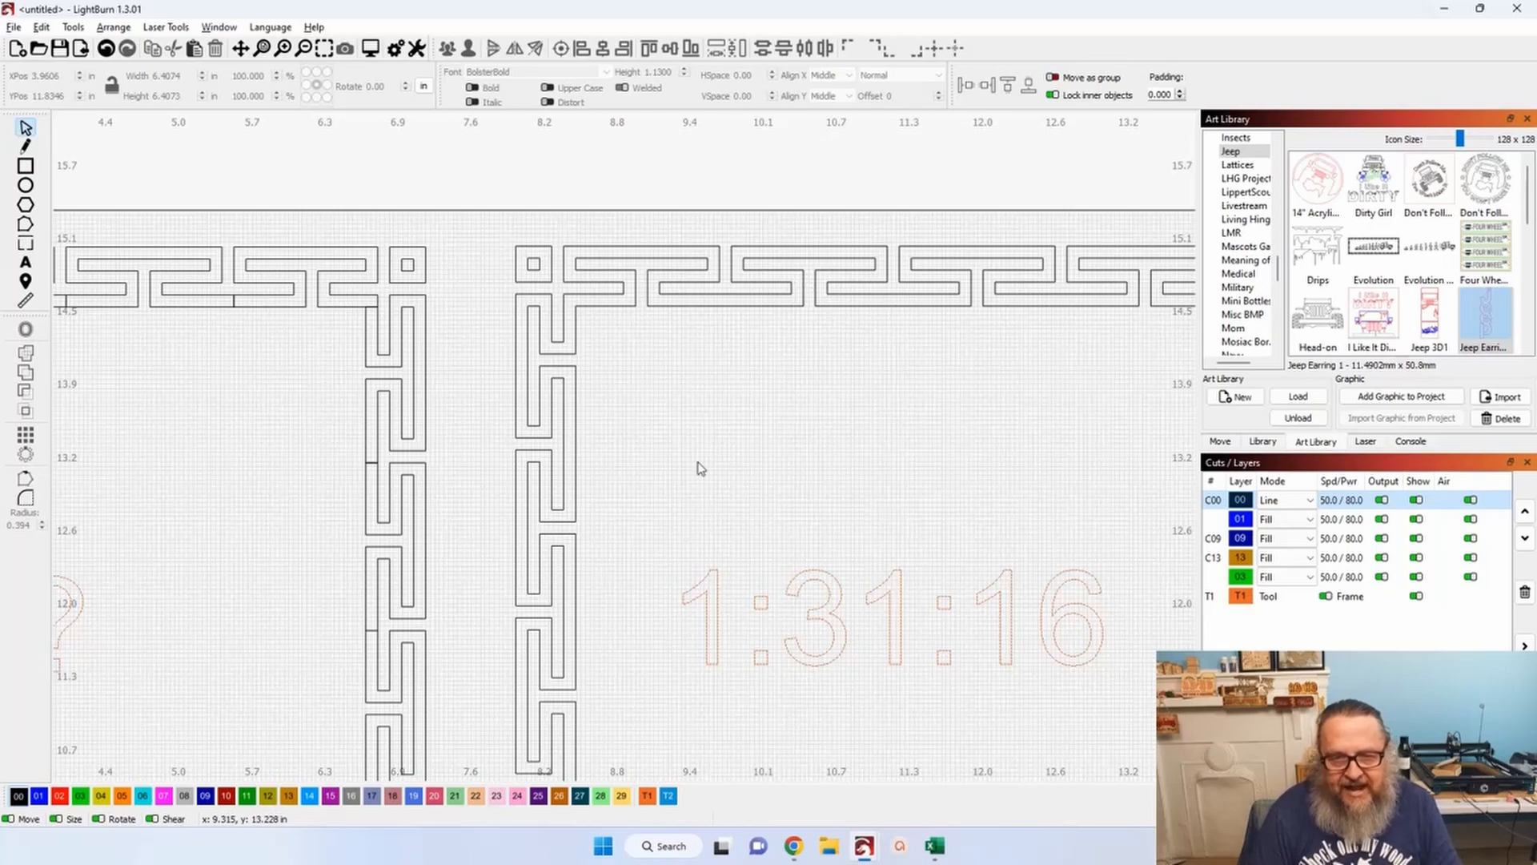
{"action": "left_click_drag", "start_coordinate": [978, 401], "coordinate": [618, 337]}
{"action": "scroll", "coordinate": [618, 337], "scroll_direction": "down", "scroll_amount": 1}
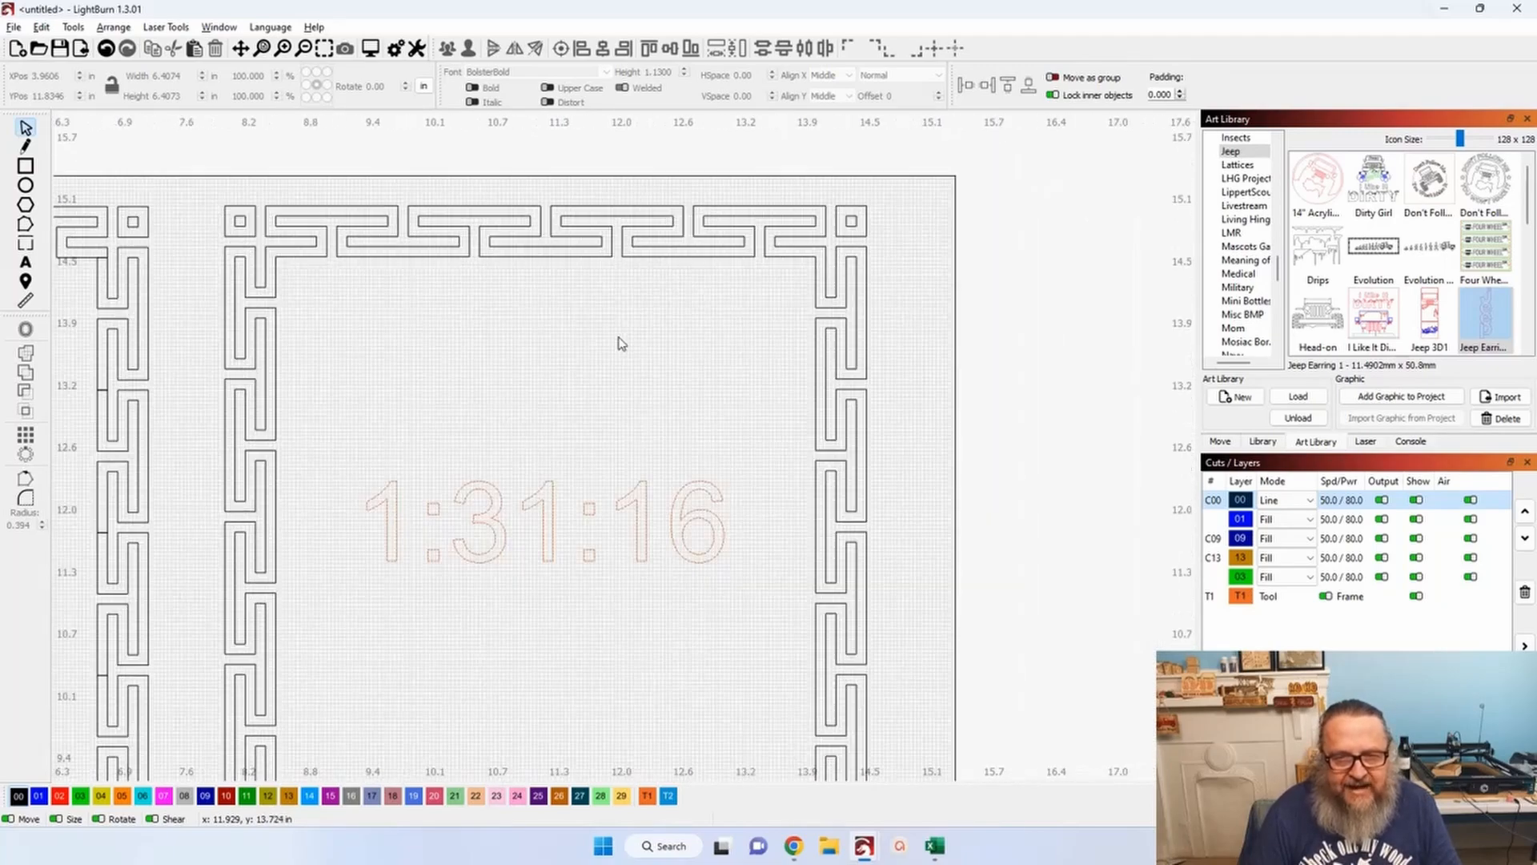
{"action": "left_click_drag", "start_coordinate": [552, 618], "coordinate": [1153, 526]}
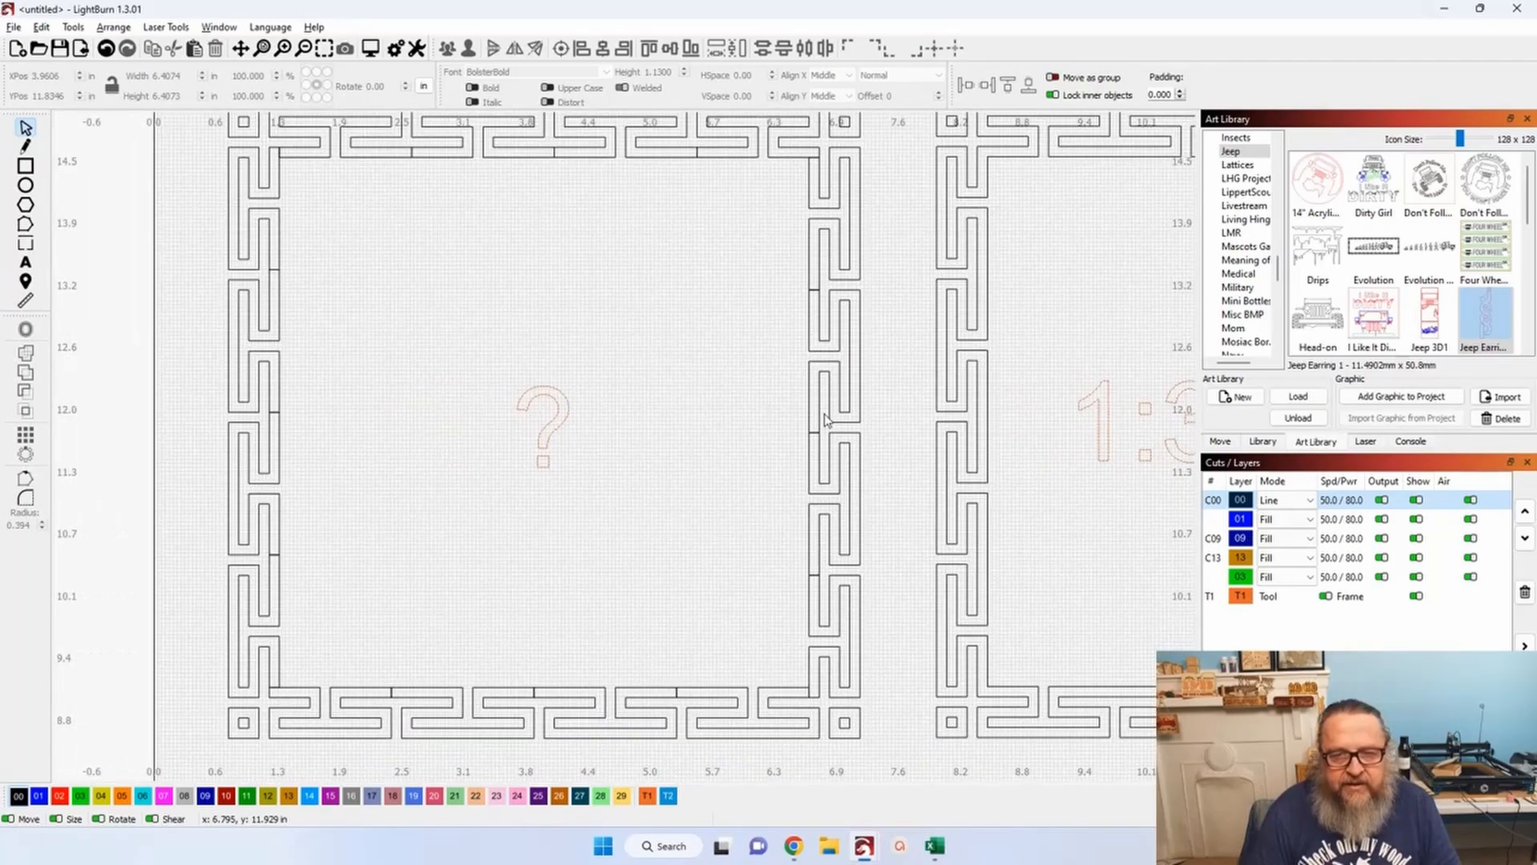
{"action": "scroll", "coordinate": [824, 419], "scroll_direction": "up", "scroll_amount": 3}
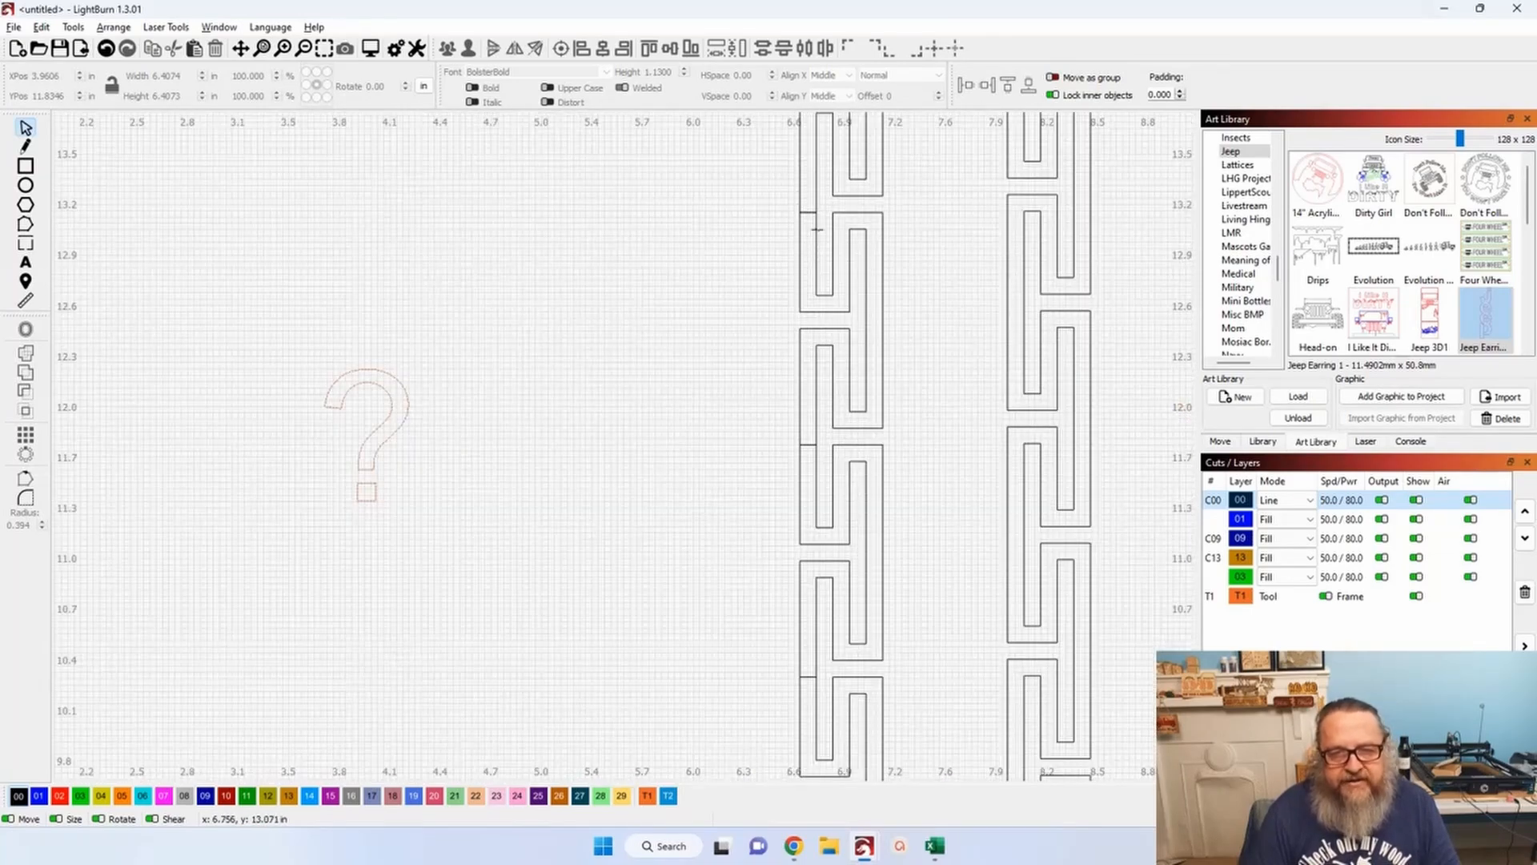
{"action": "scroll", "coordinate": [817, 230], "scroll_direction": "down", "scroll_amount": 2}
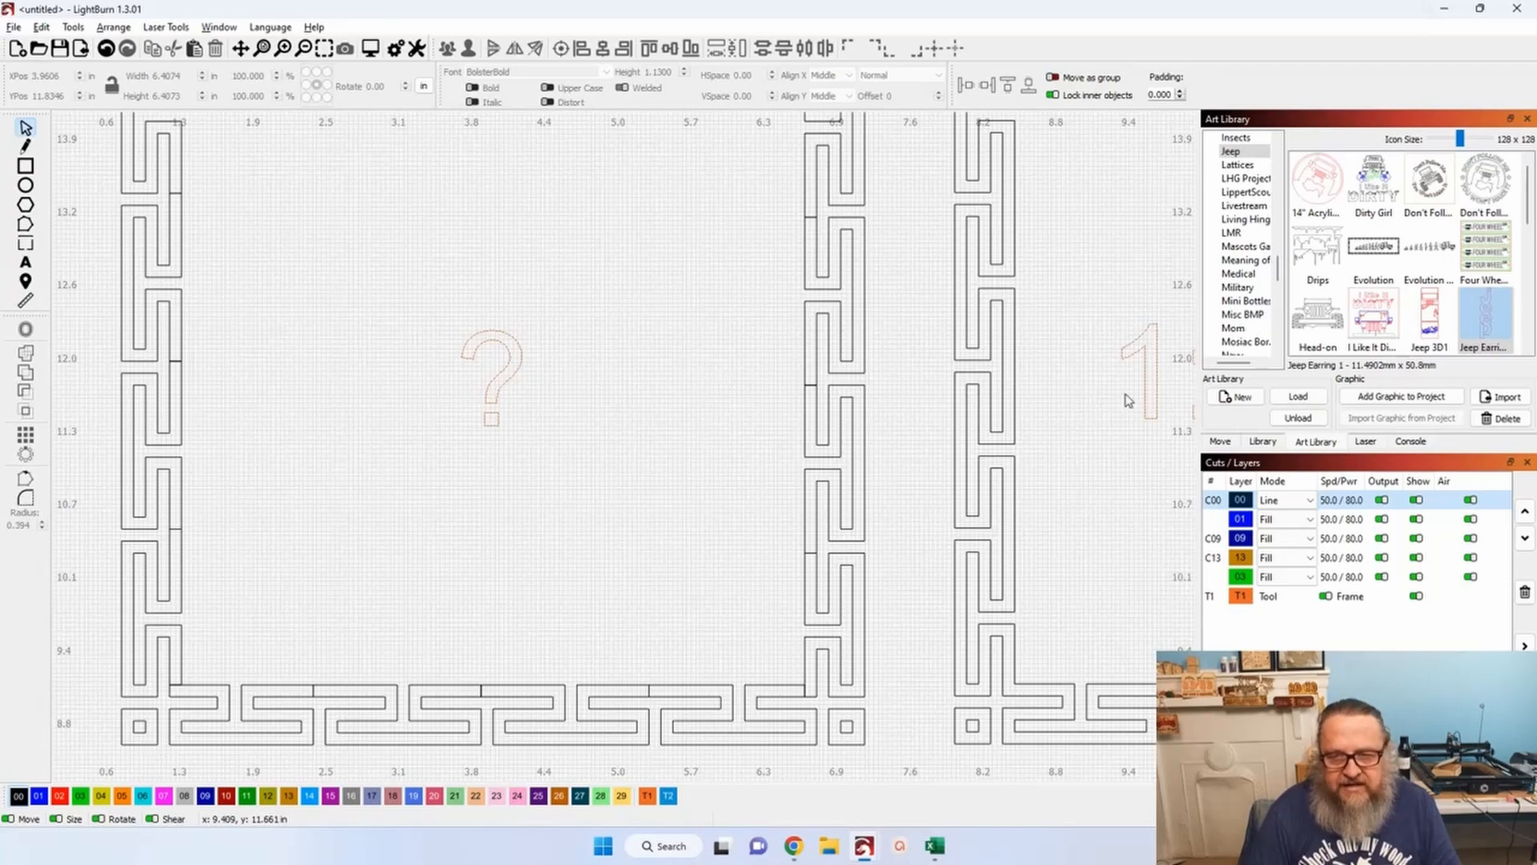
{"action": "double_click", "coordinate": [1212, 501]}
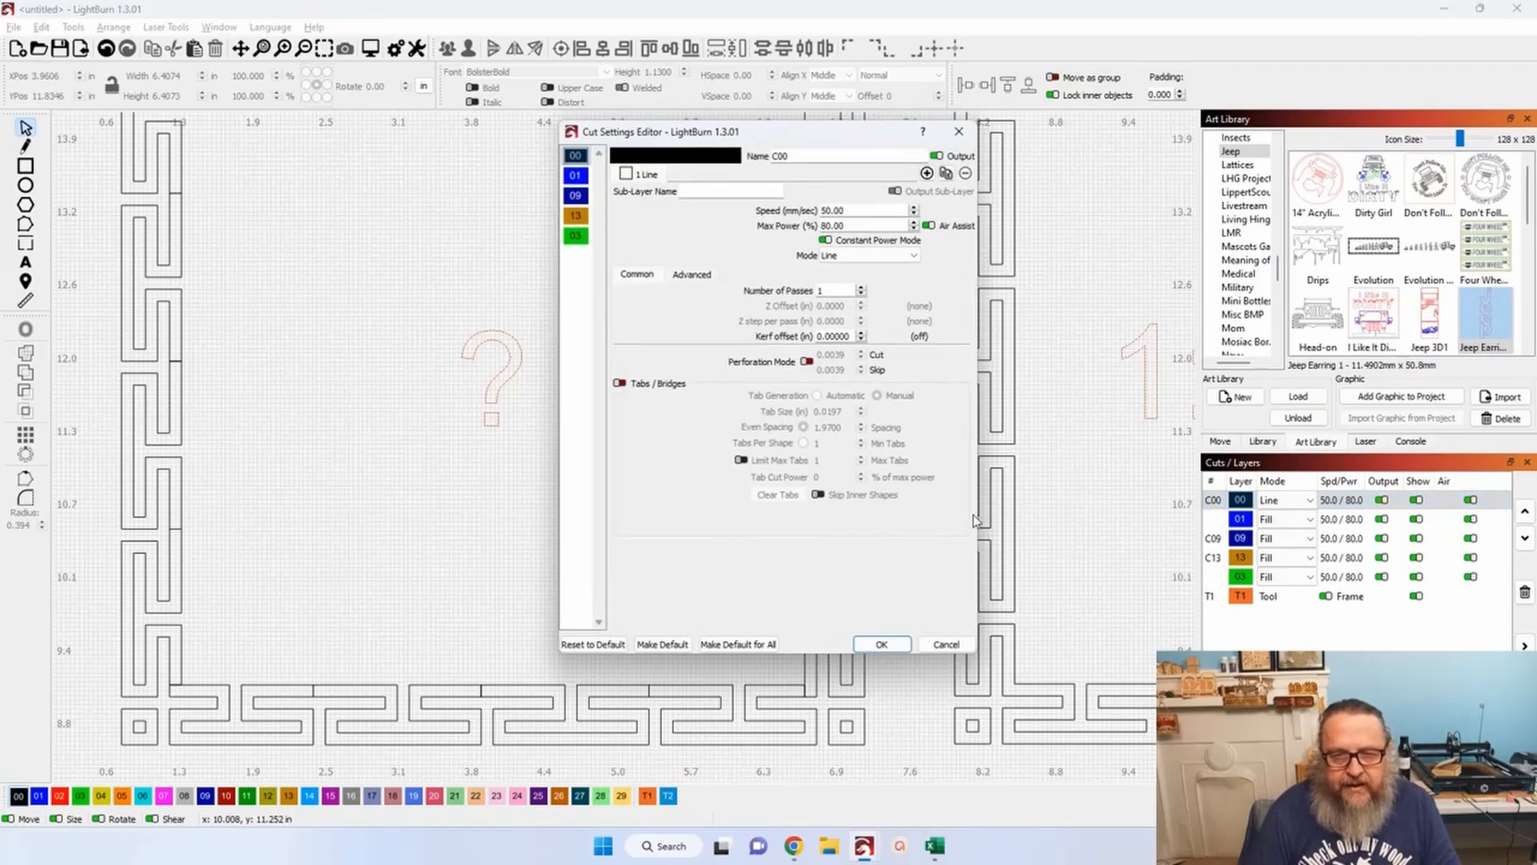
{"action": "left_click", "coordinate": [837, 255]}
{"action": "left_click", "coordinate": [834, 279]}
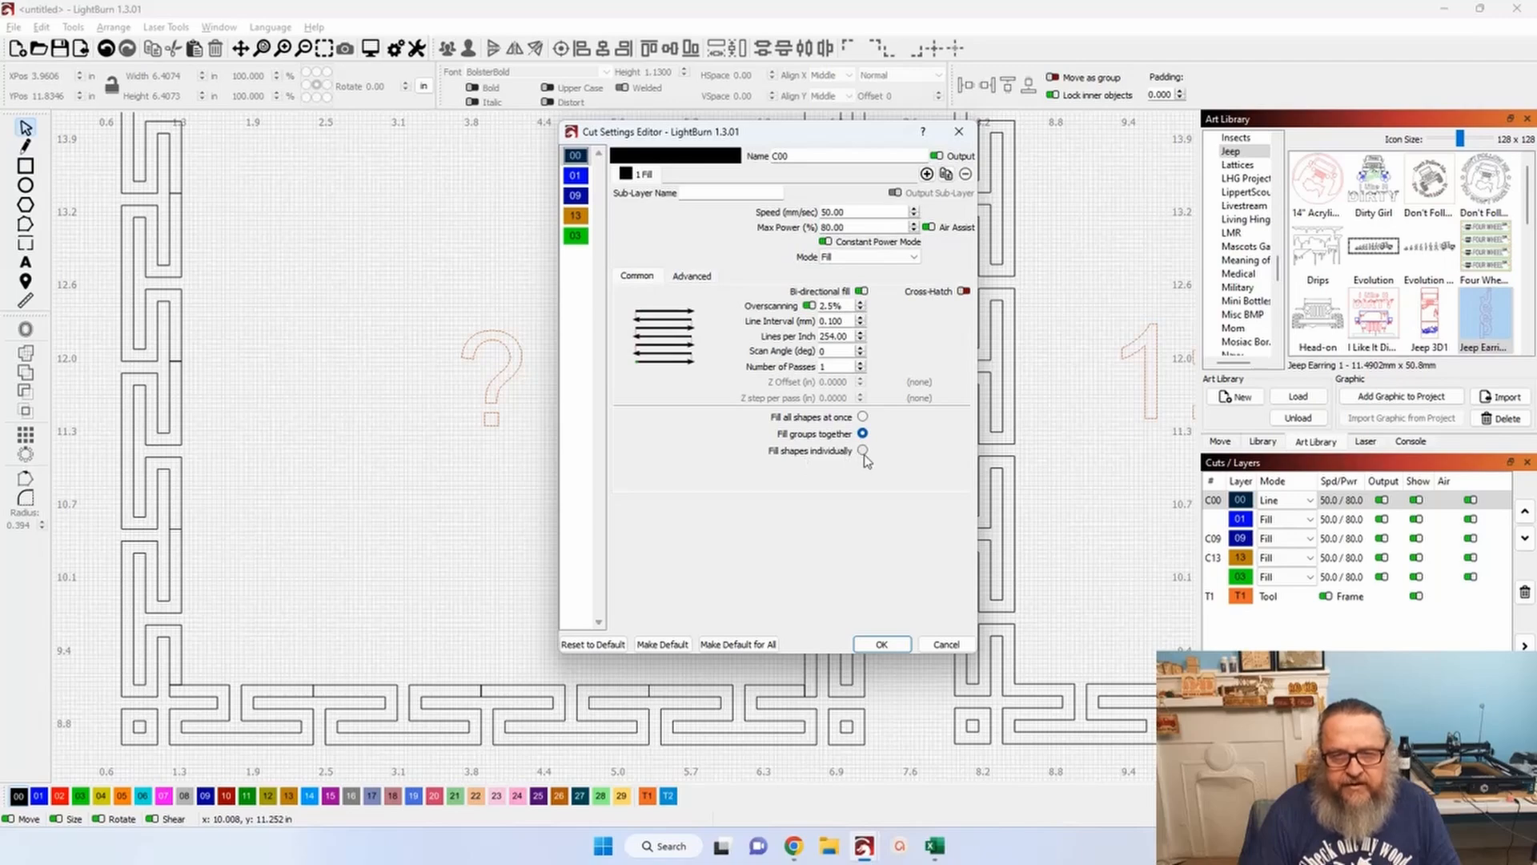
{"action": "left_click", "coordinate": [958, 131]}
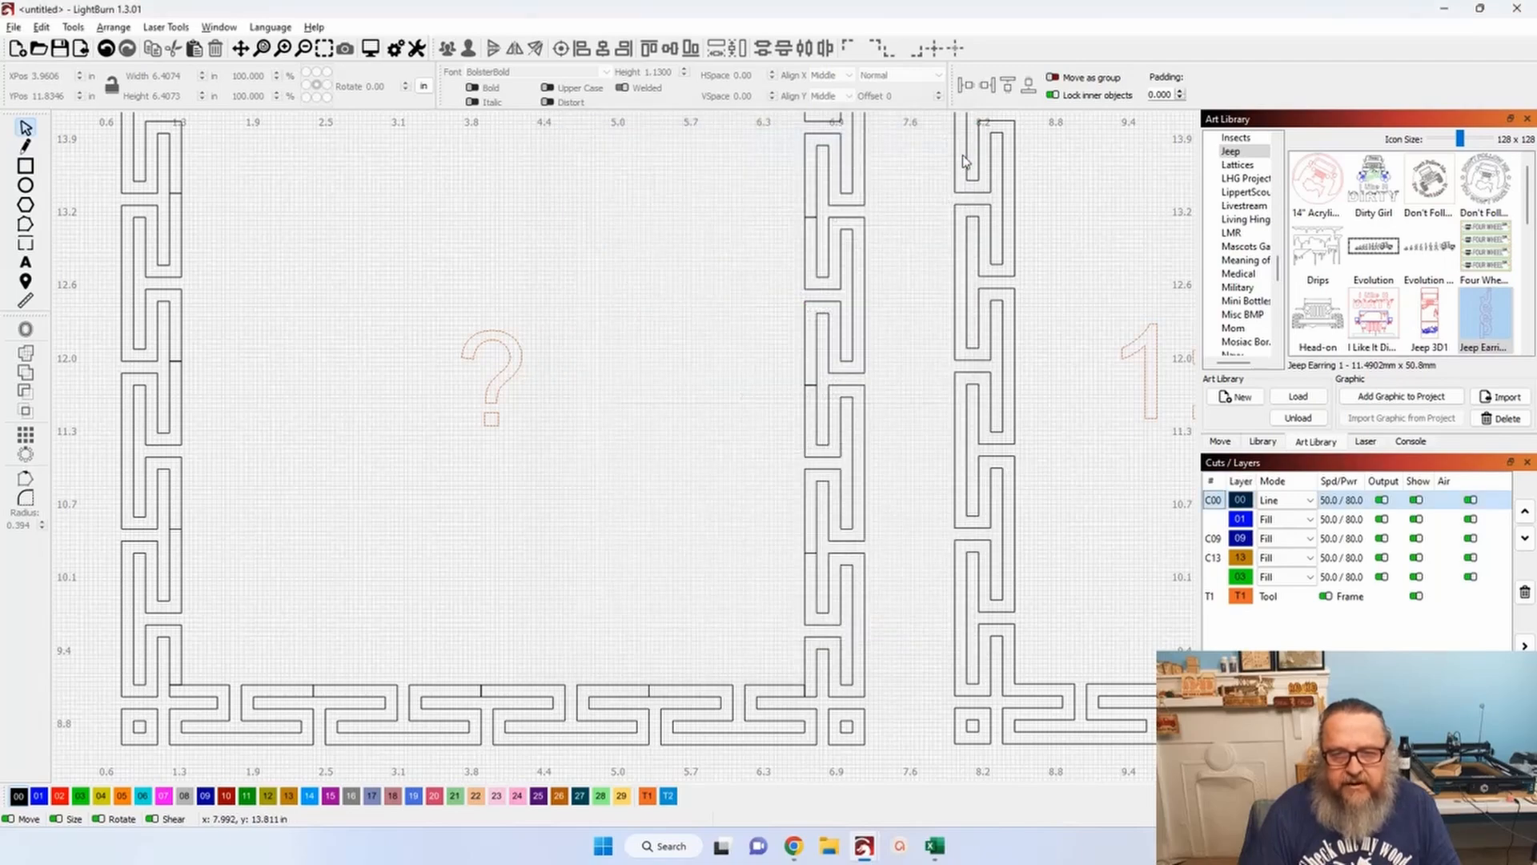
Switch black layer 00 from Line back to Fill mode in its cut settings.
{"action": "double_click", "coordinate": [1220, 510]}
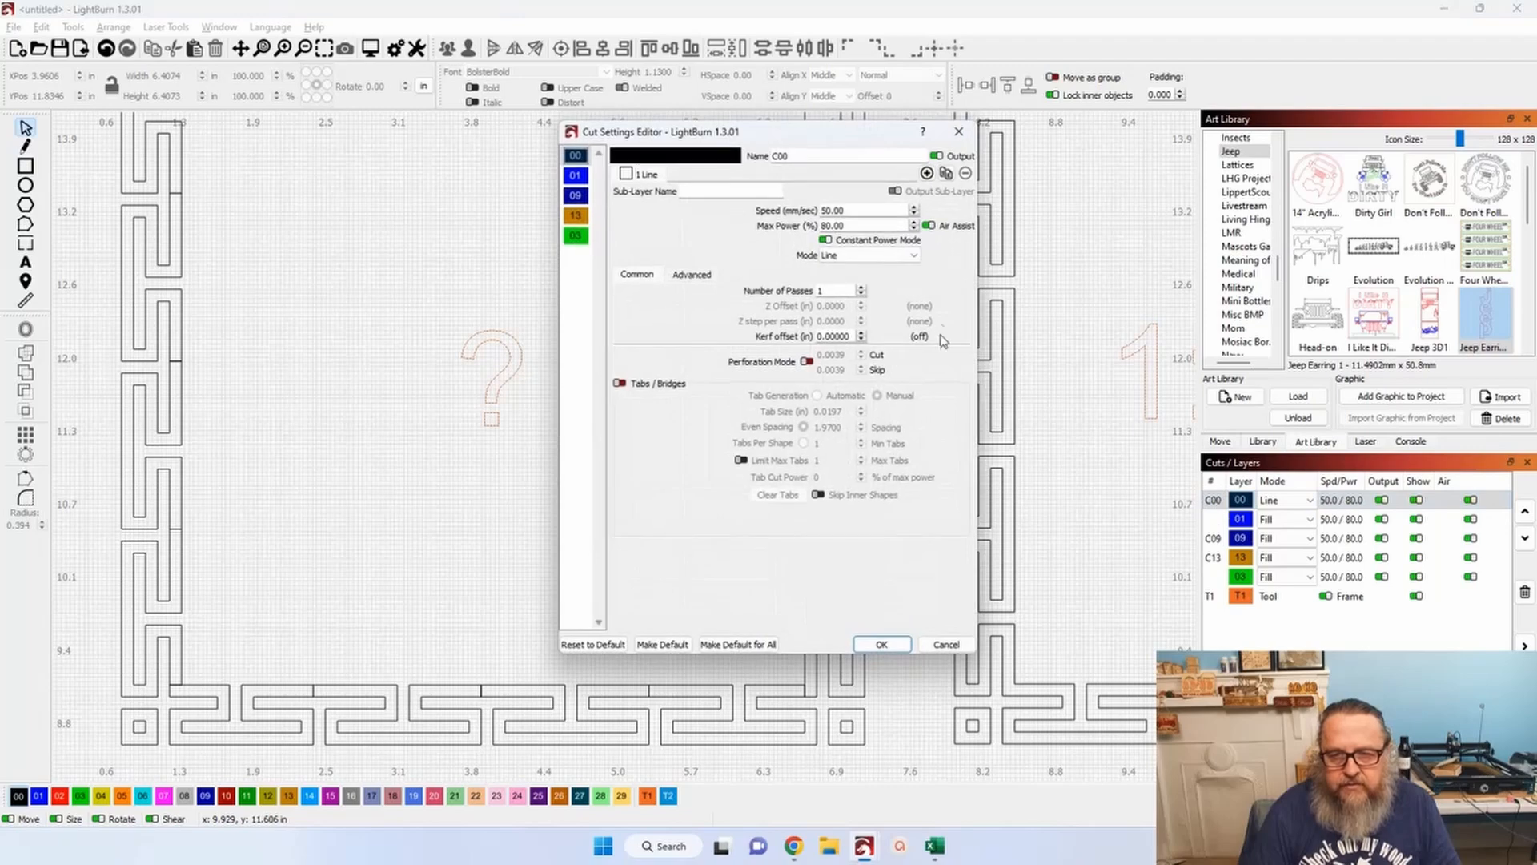
{"action": "left_click", "coordinate": [861, 256]}
{"action": "left_click", "coordinate": [855, 278]}
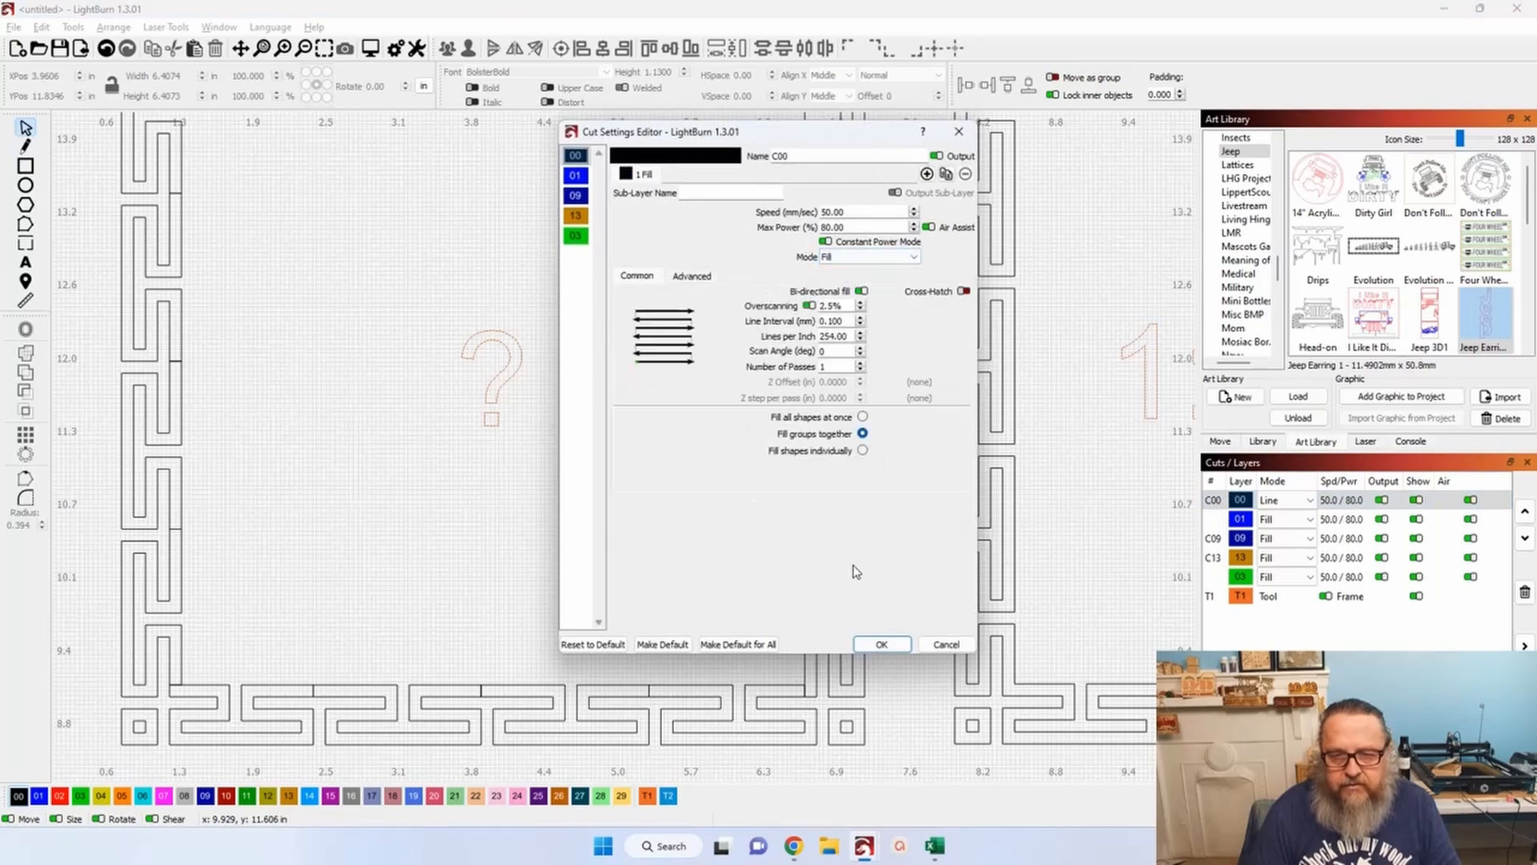
{"action": "left_click", "coordinate": [881, 645]}
Select the whole question-mark frame and preview its travel moves and estimated engraving time.
{"action": "scroll", "coordinate": [708, 521], "scroll_direction": "down", "scroll_amount": 2}
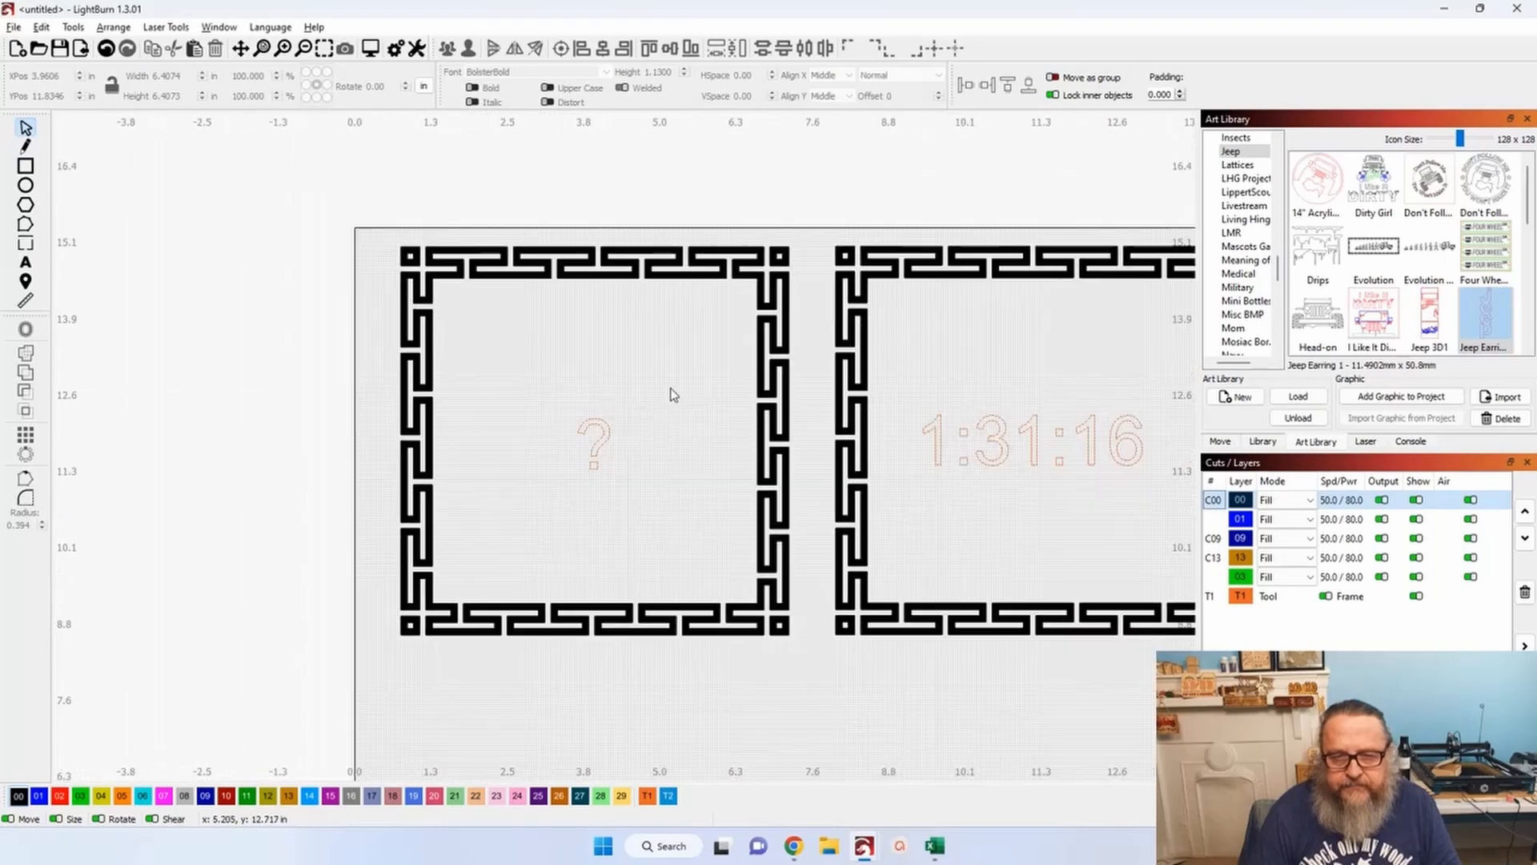
{"action": "left_click_drag", "start_coordinate": [368, 227], "coordinate": [816, 681]}
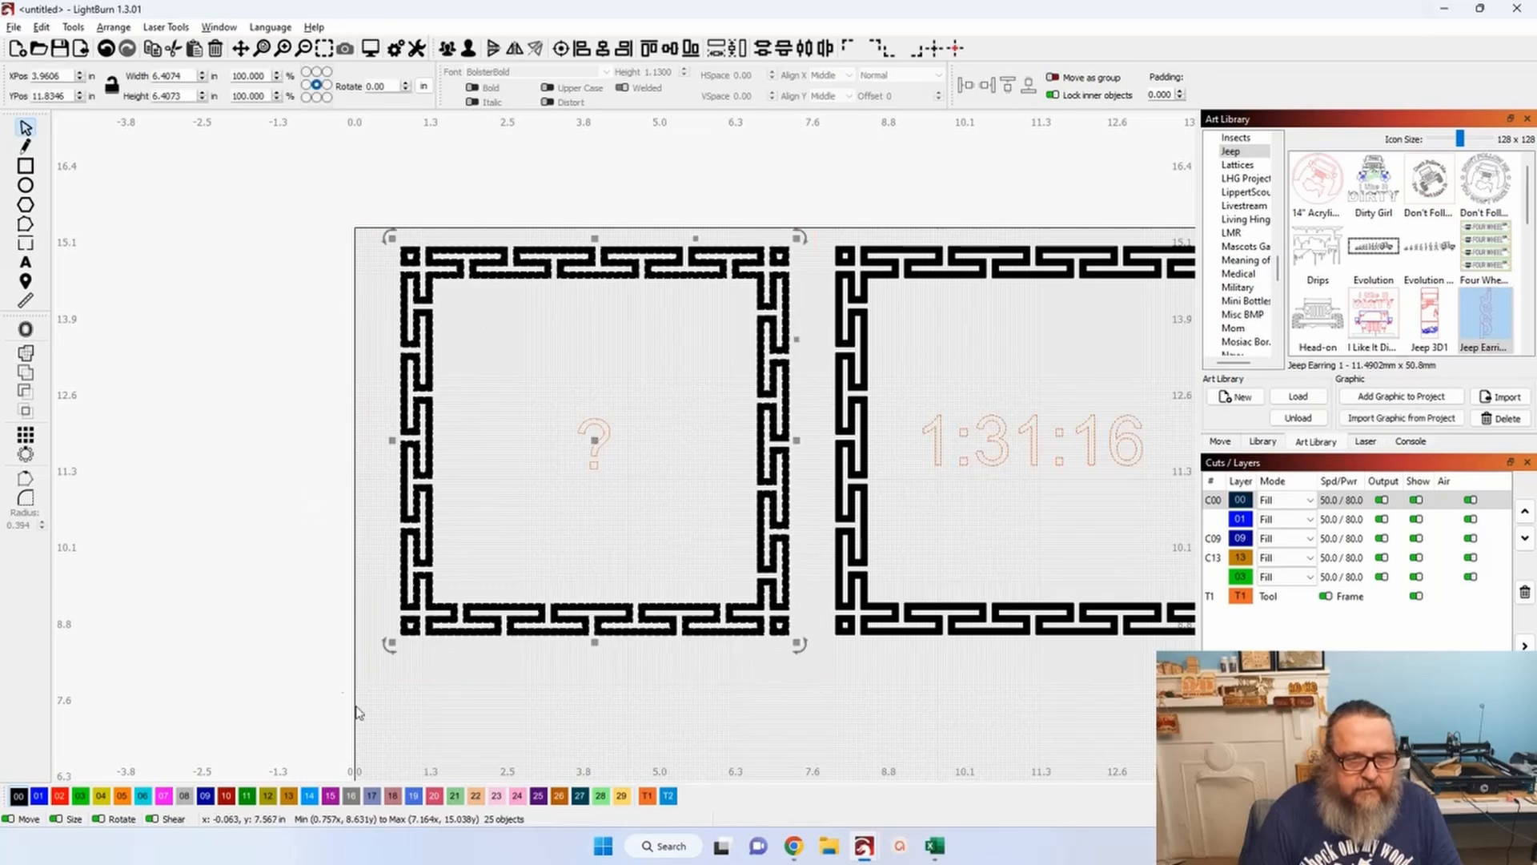
{"action": "left_click", "coordinate": [381, 46]}
{"action": "mouse_move", "coordinate": [713, 577]}
{"action": "left_mouse_down"}
{"action": "mouse_move", "coordinate": [425, 575]}
{"action": "mouse_move", "coordinate": [721, 566]}
{"action": "left_mouse_up"}
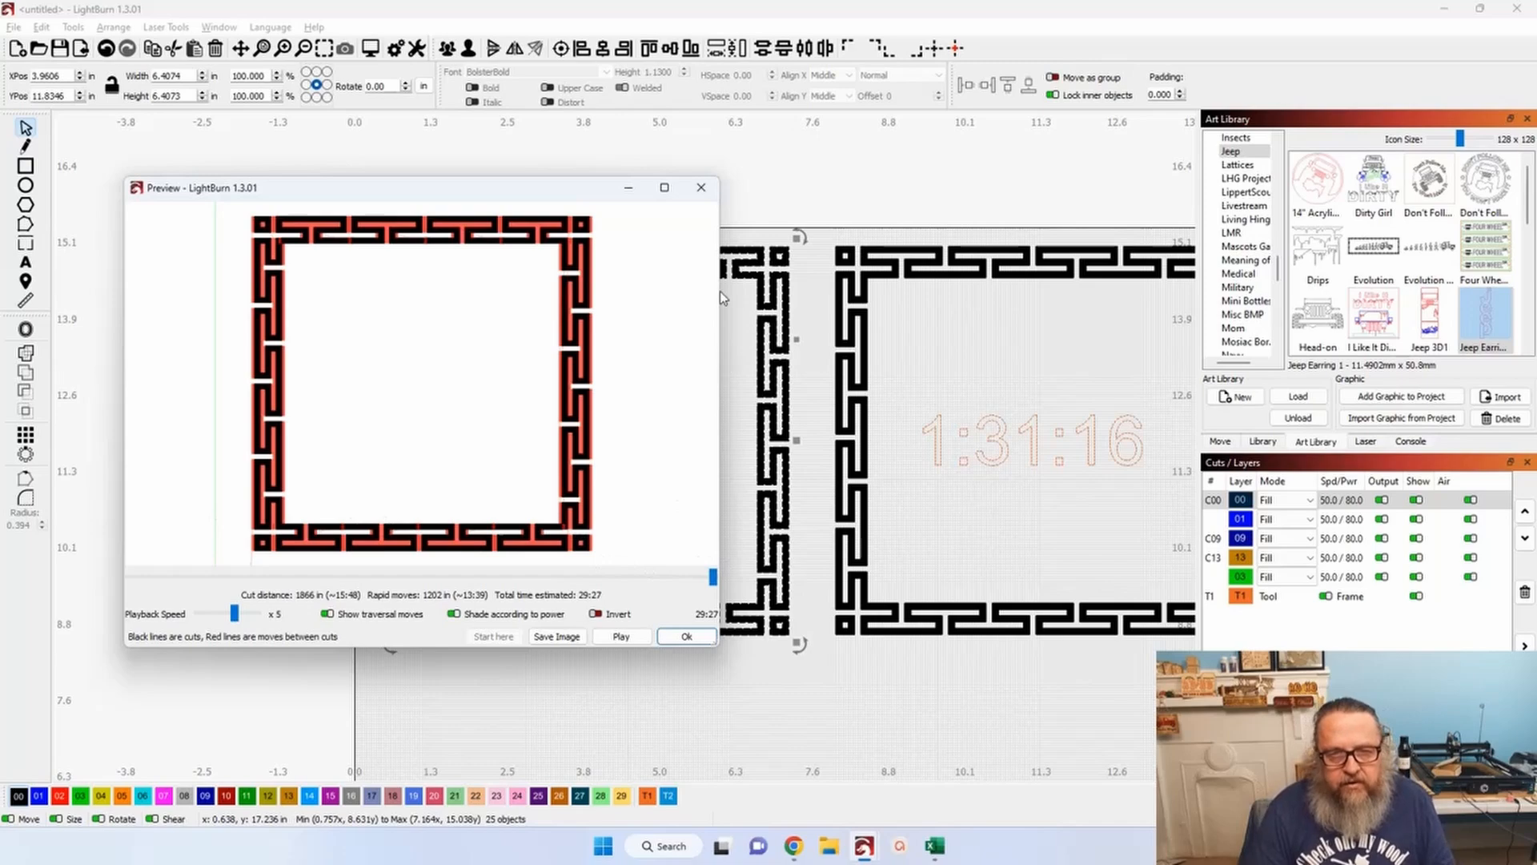
{"action": "left_click", "coordinate": [701, 187]}
Set black layer 00 to fill shapes individually and preview the question-mark frame's estimated engraving time.
{"action": "double_click", "coordinate": [1213, 506]}
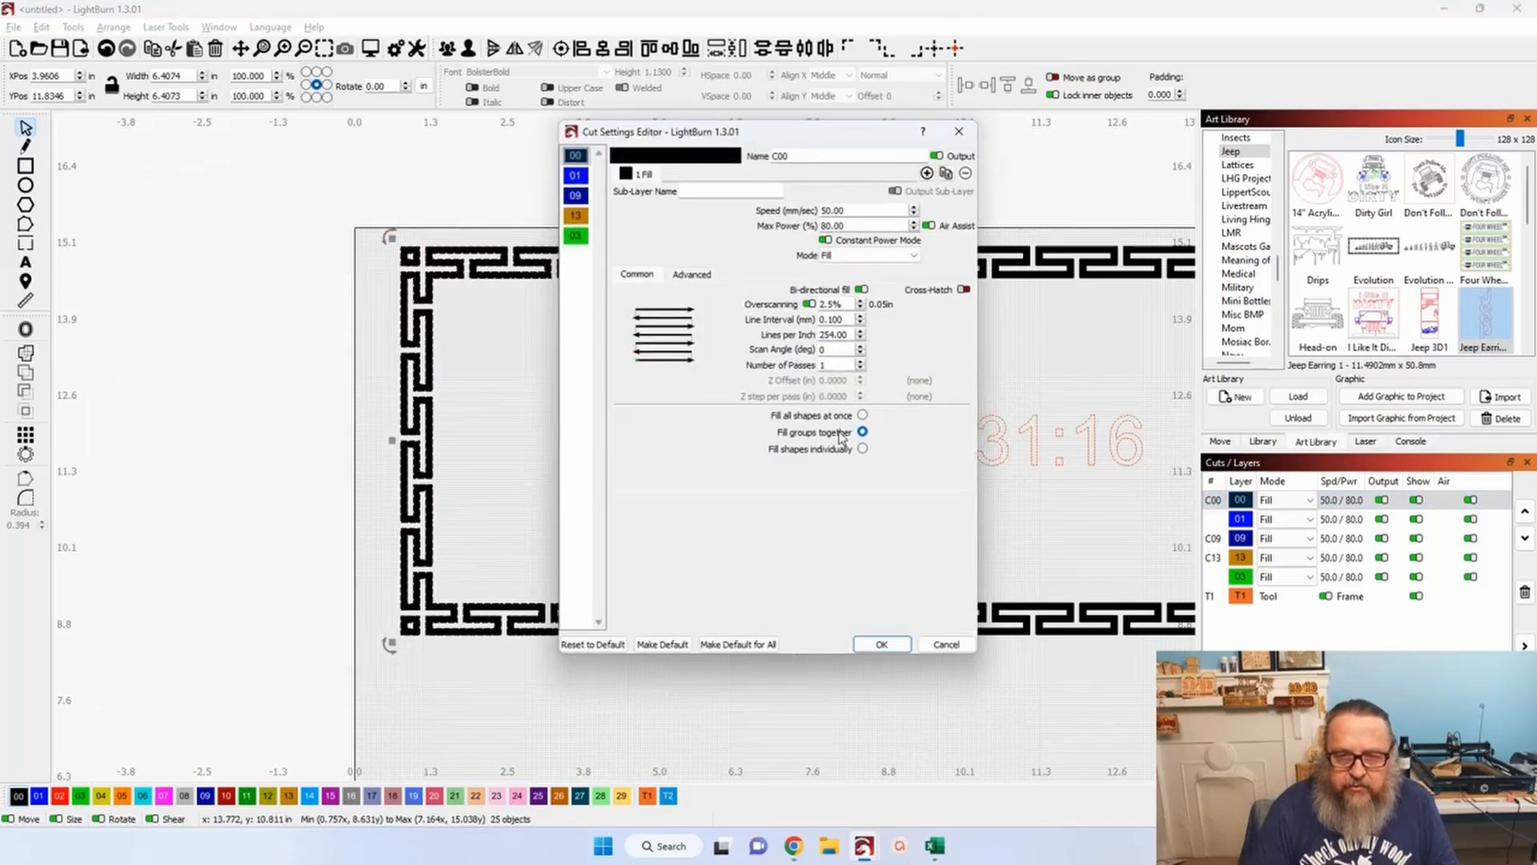
{"action": "left_click", "coordinate": [863, 449]}
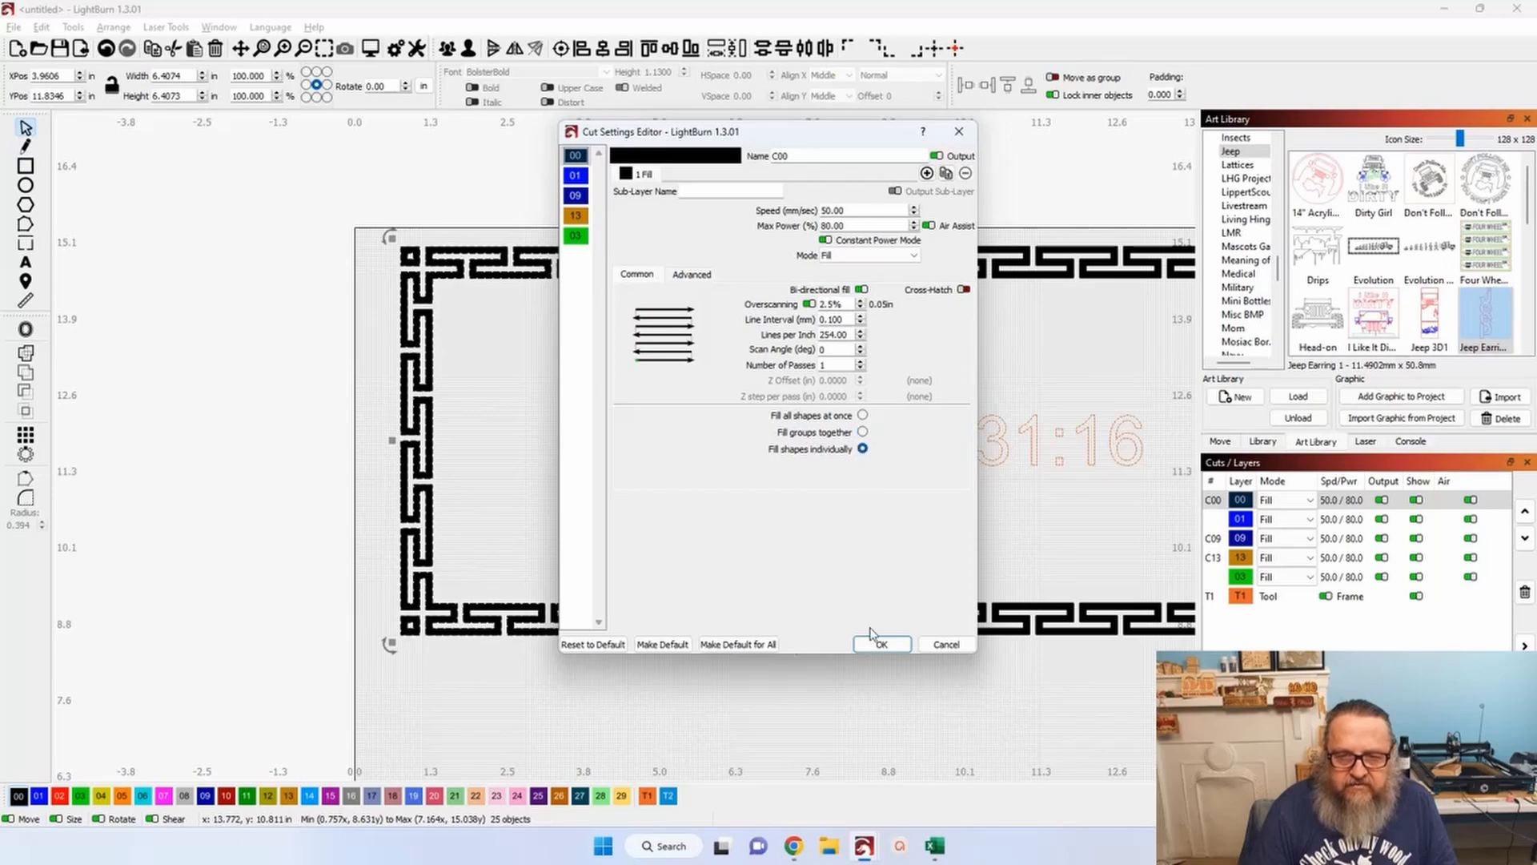
{"action": "left_click", "coordinate": [881, 644]}
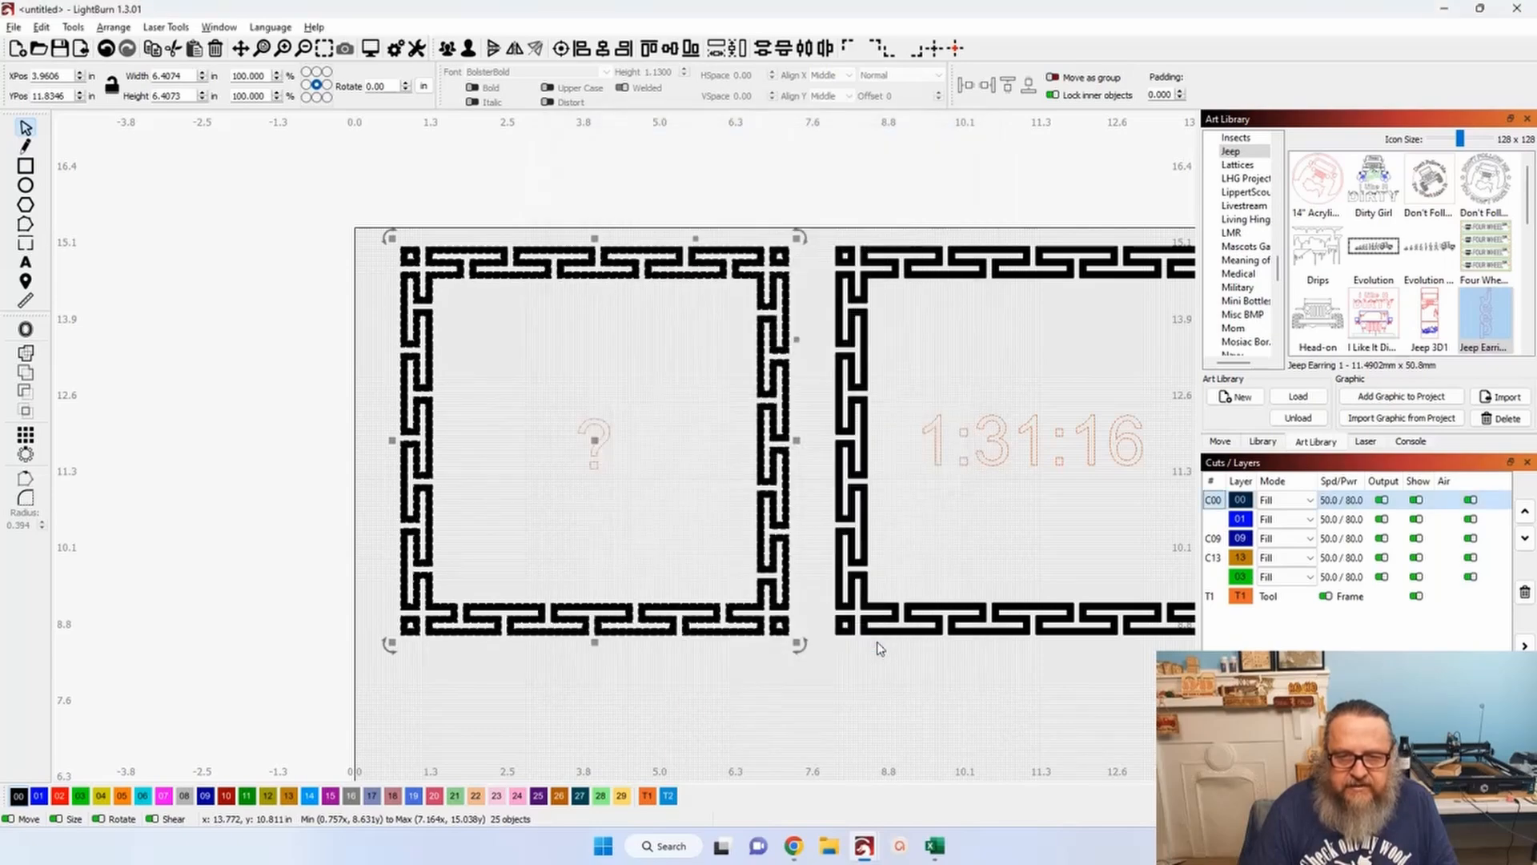
{"action": "left_click", "coordinate": [369, 48]}
{"action": "mouse_move", "coordinate": [713, 580]}
{"action": "left_mouse_down"}
{"action": "mouse_move", "coordinate": [379, 548]}
{"action": "mouse_move", "coordinate": [725, 552]}
{"action": "left_mouse_up"}
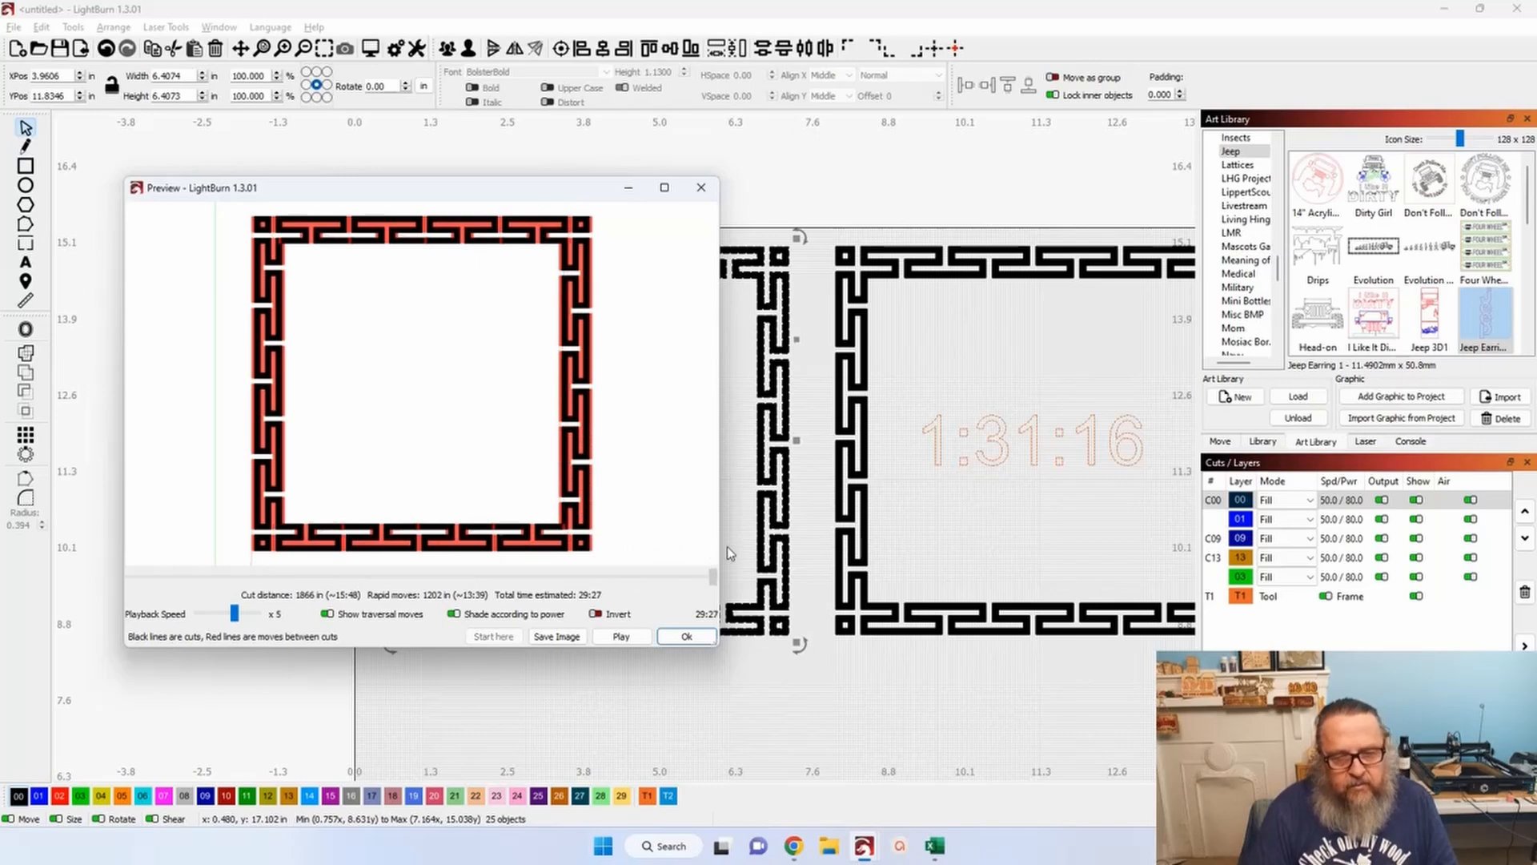
{"action": "left_click", "coordinate": [715, 195]}
Set black layer 00 to fill all shapes at once and preview the selected question-mark frame's travel moves and time.
{"action": "double_click", "coordinate": [1217, 506]}
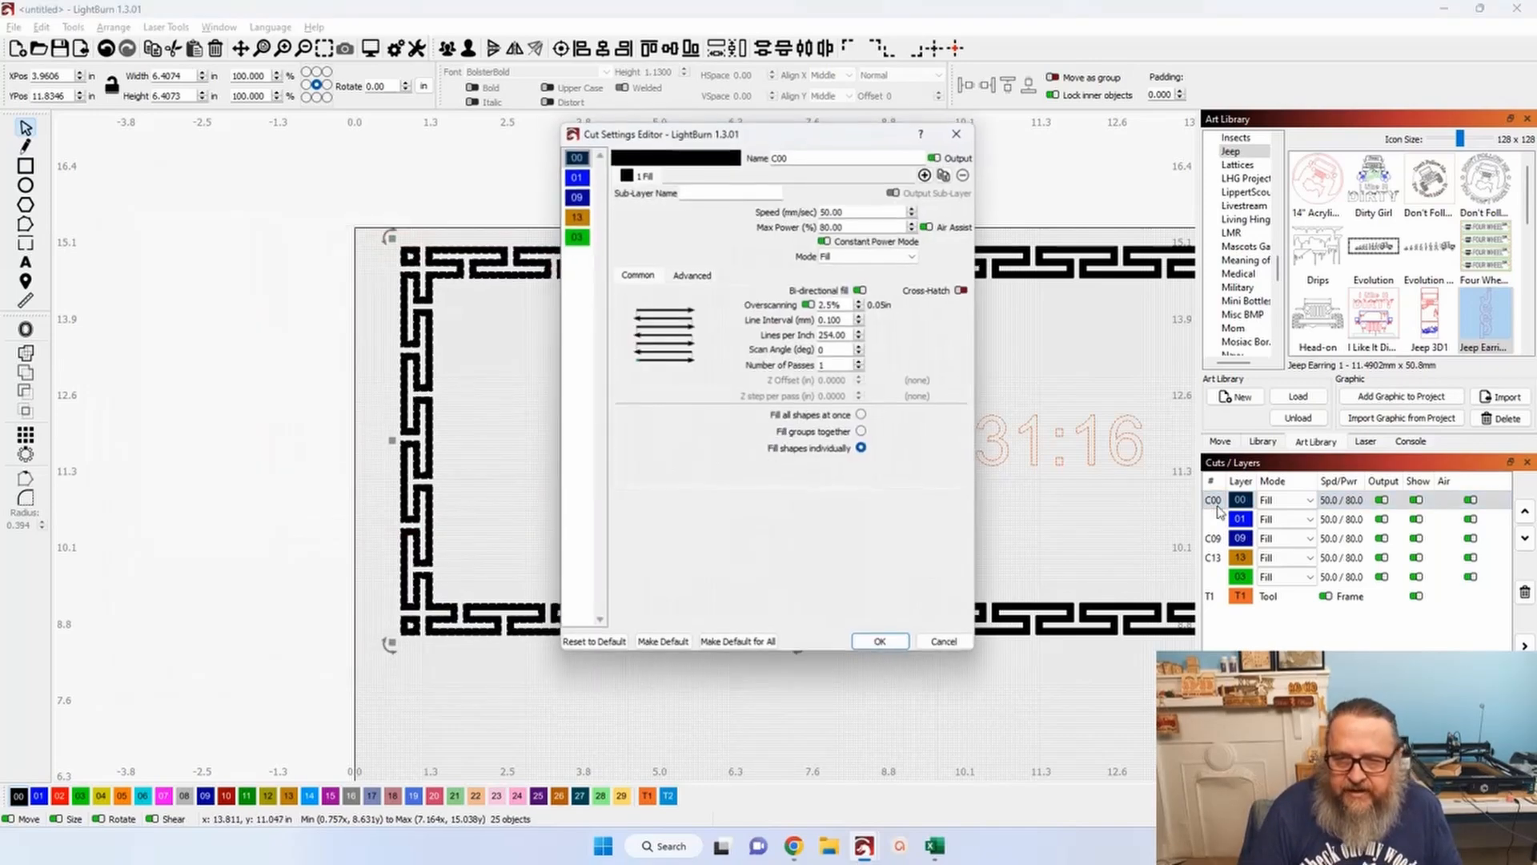
{"action": "left_click", "coordinate": [861, 432]}
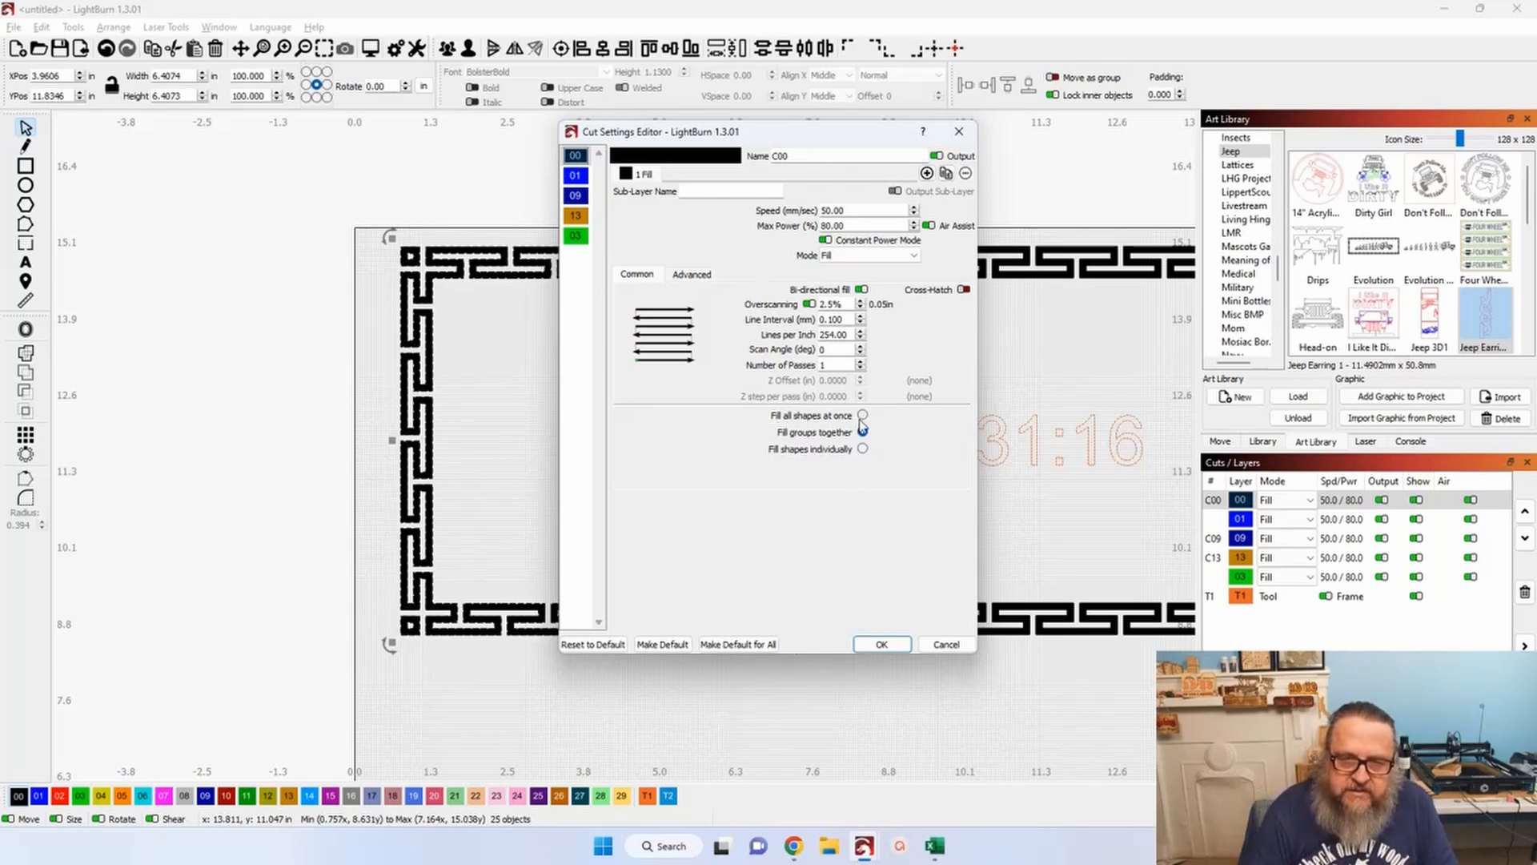
{"action": "left_click", "coordinate": [881, 644]}
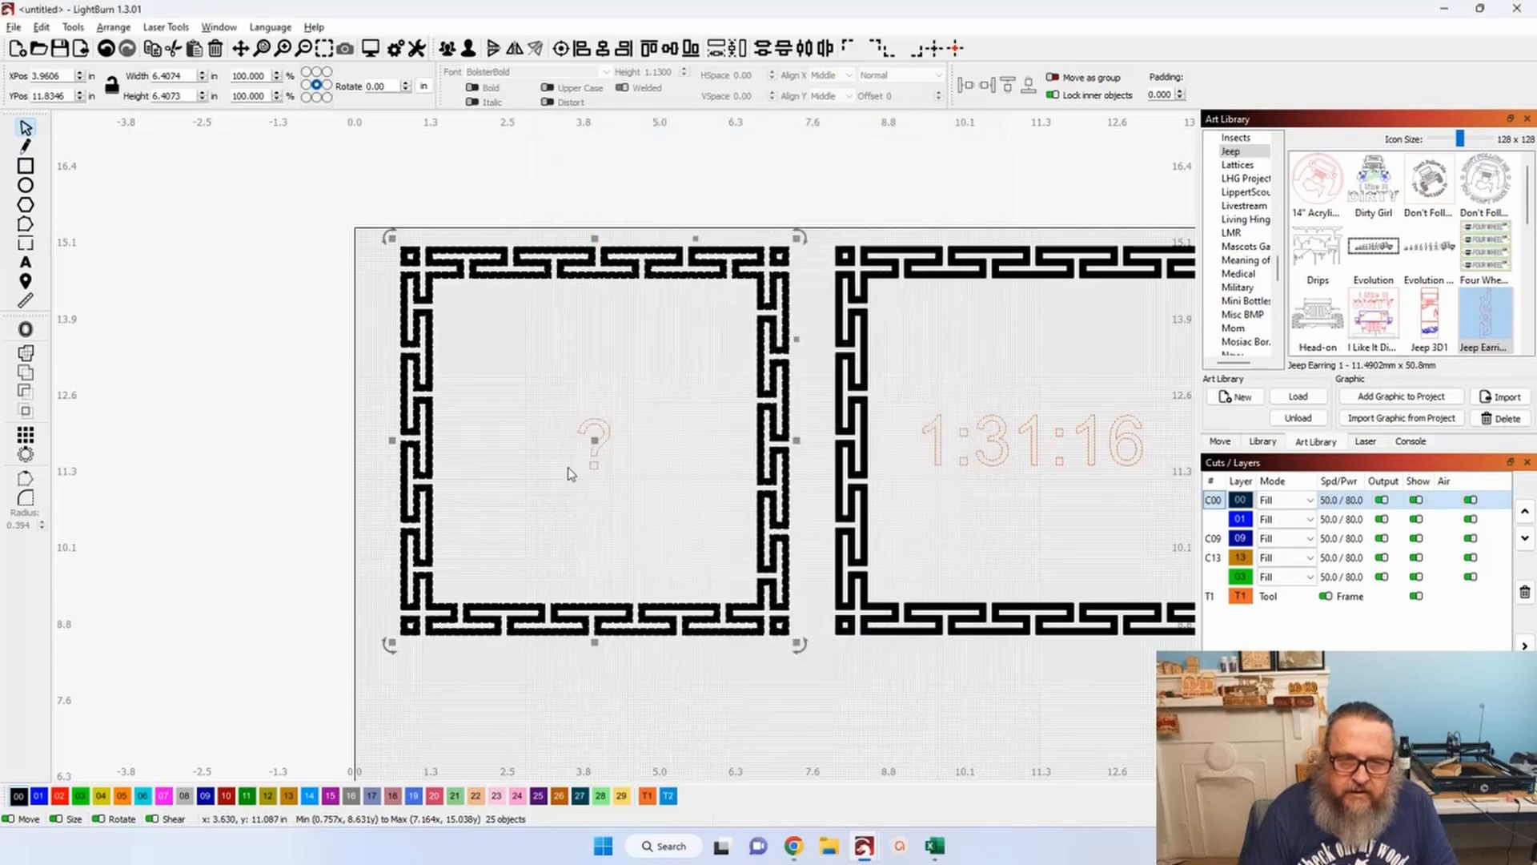
{"action": "left_click", "coordinate": [370, 49]}
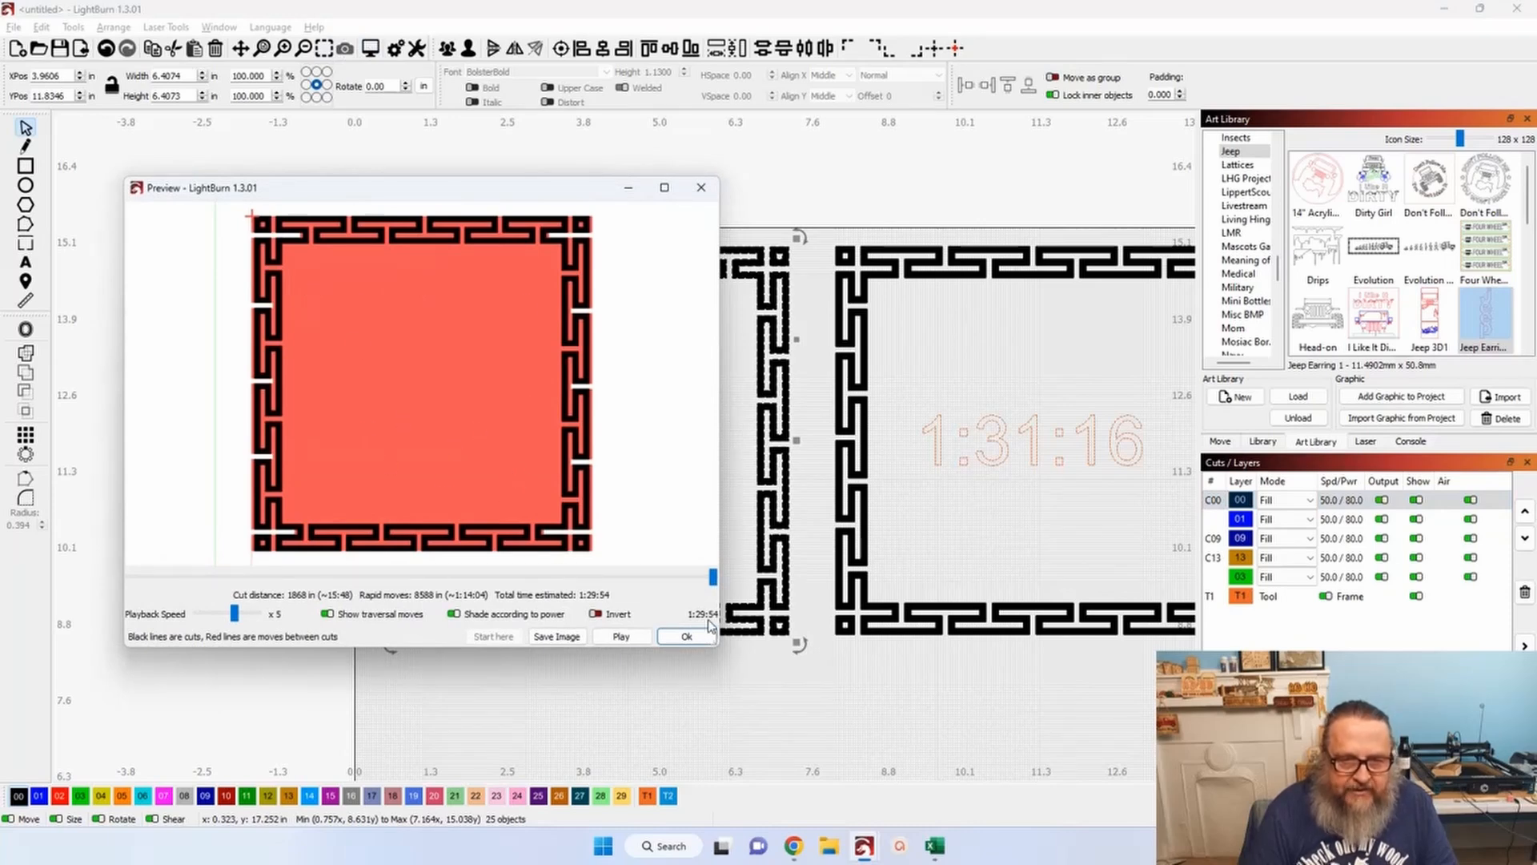
{"action": "left_click", "coordinate": [701, 187]}
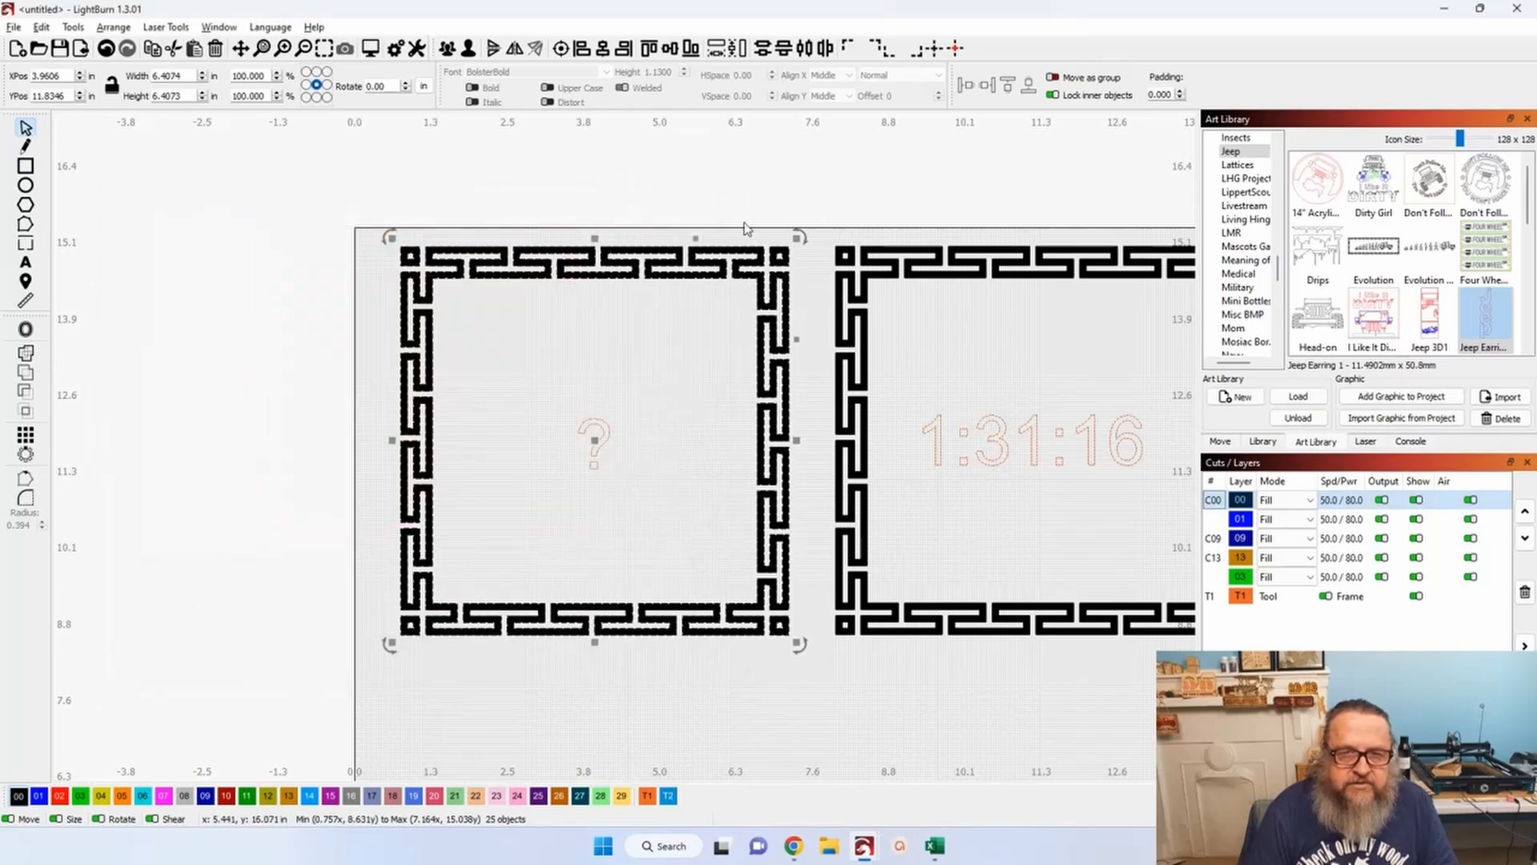
Return black layer 00 to filling groups together and preview the question-mark frame with that setting.
{"action": "double_click", "coordinate": [1222, 510]}
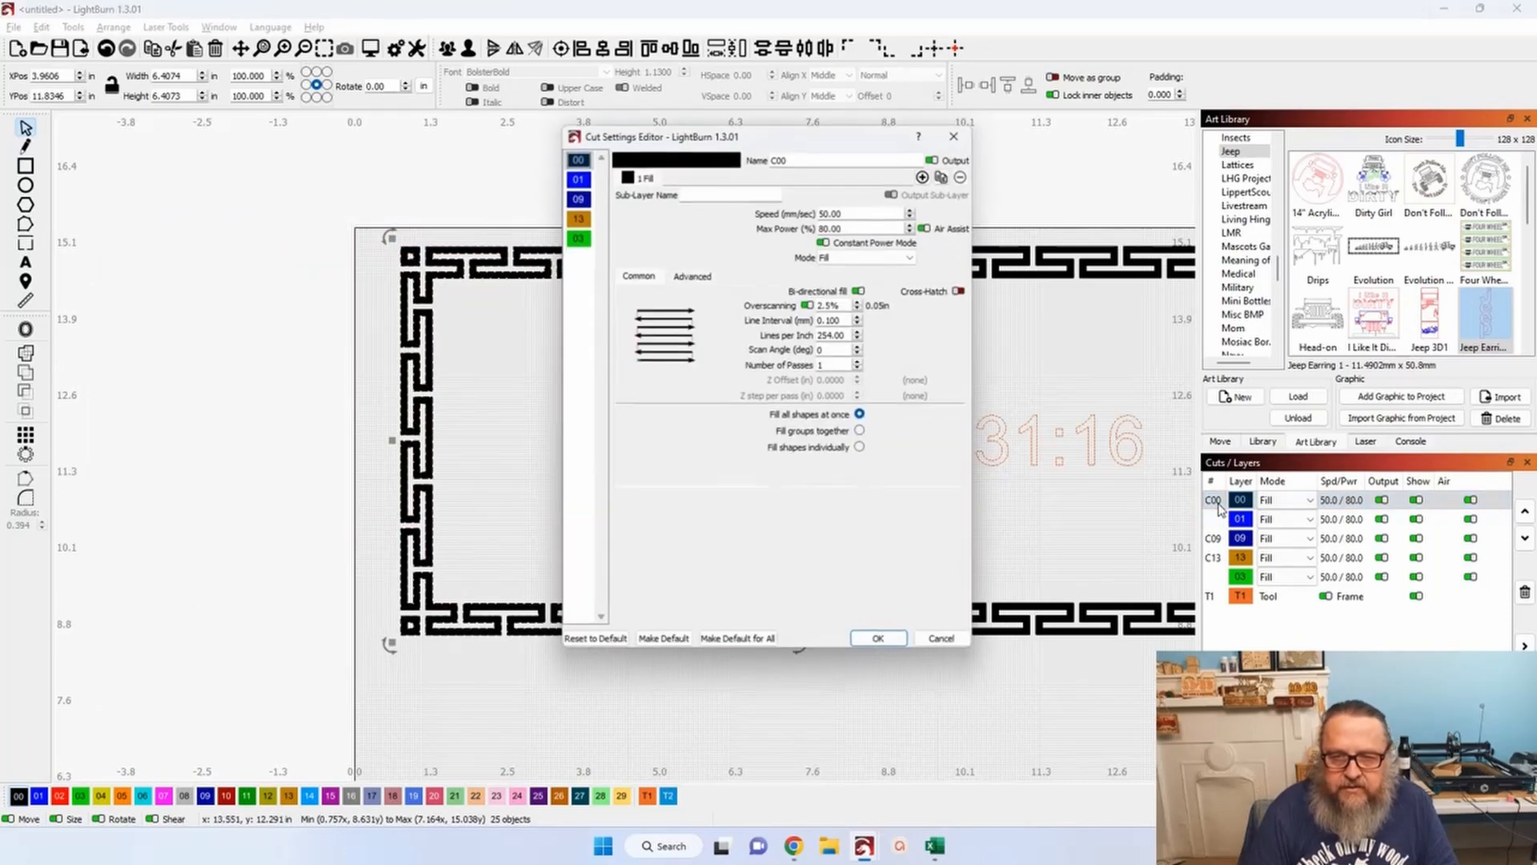
{"action": "left_click", "coordinate": [862, 434]}
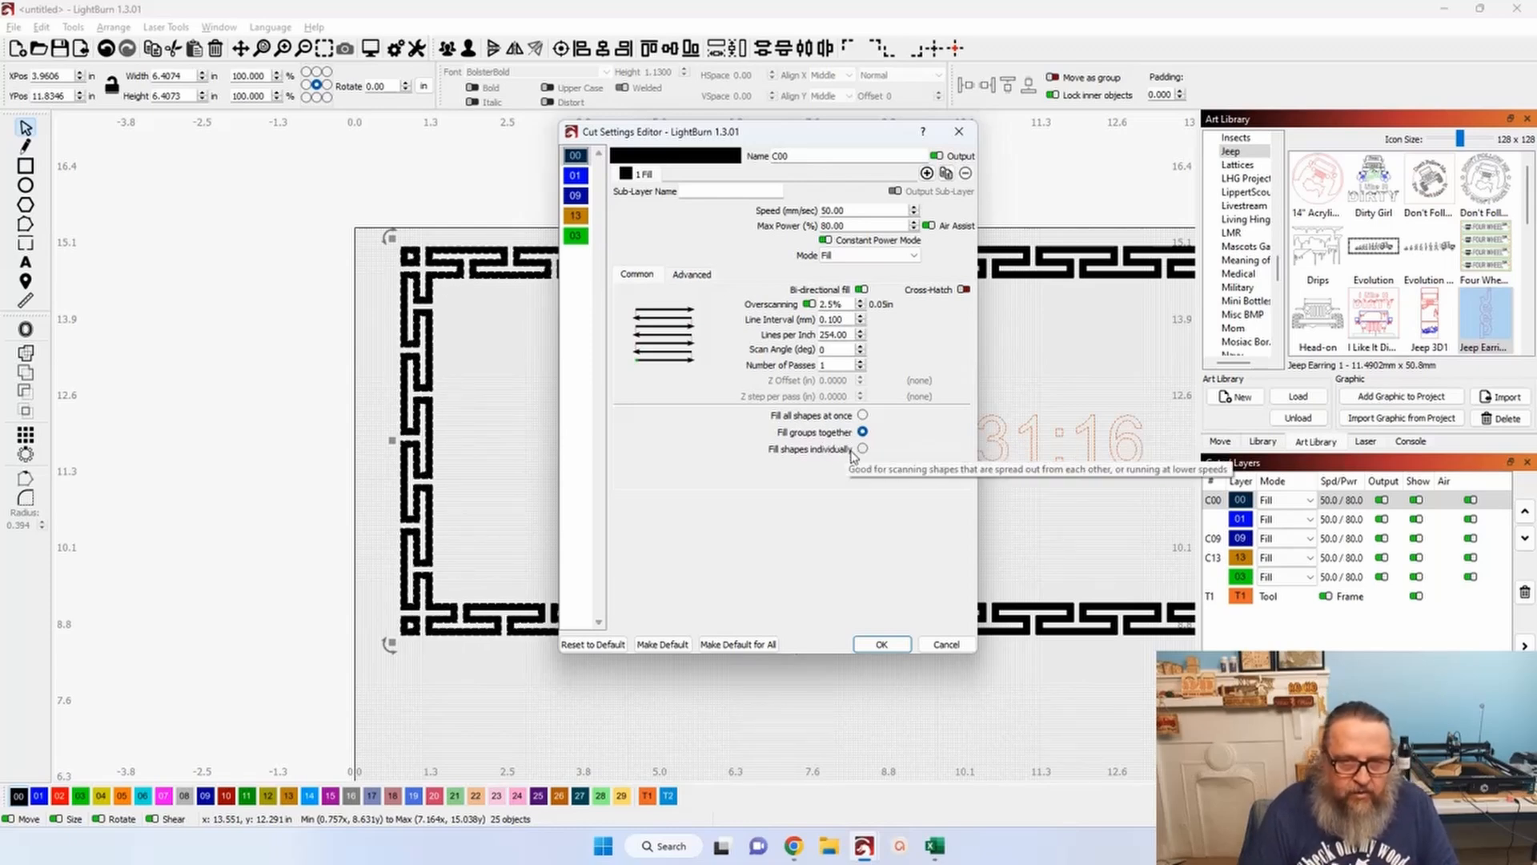
{"action": "left_click", "coordinate": [884, 643]}
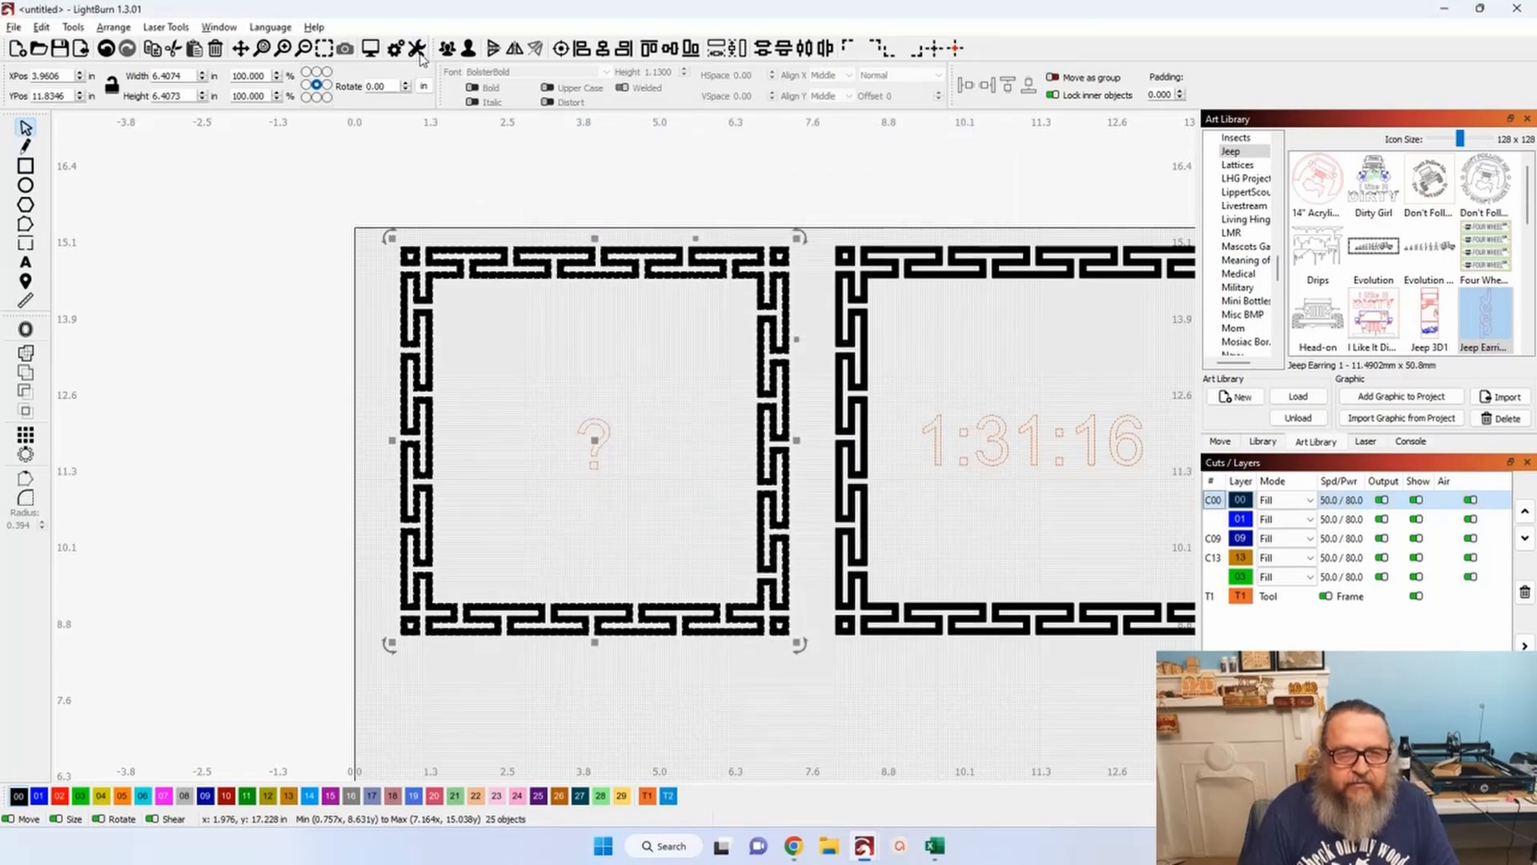
{"action": "left_click", "coordinate": [375, 50]}
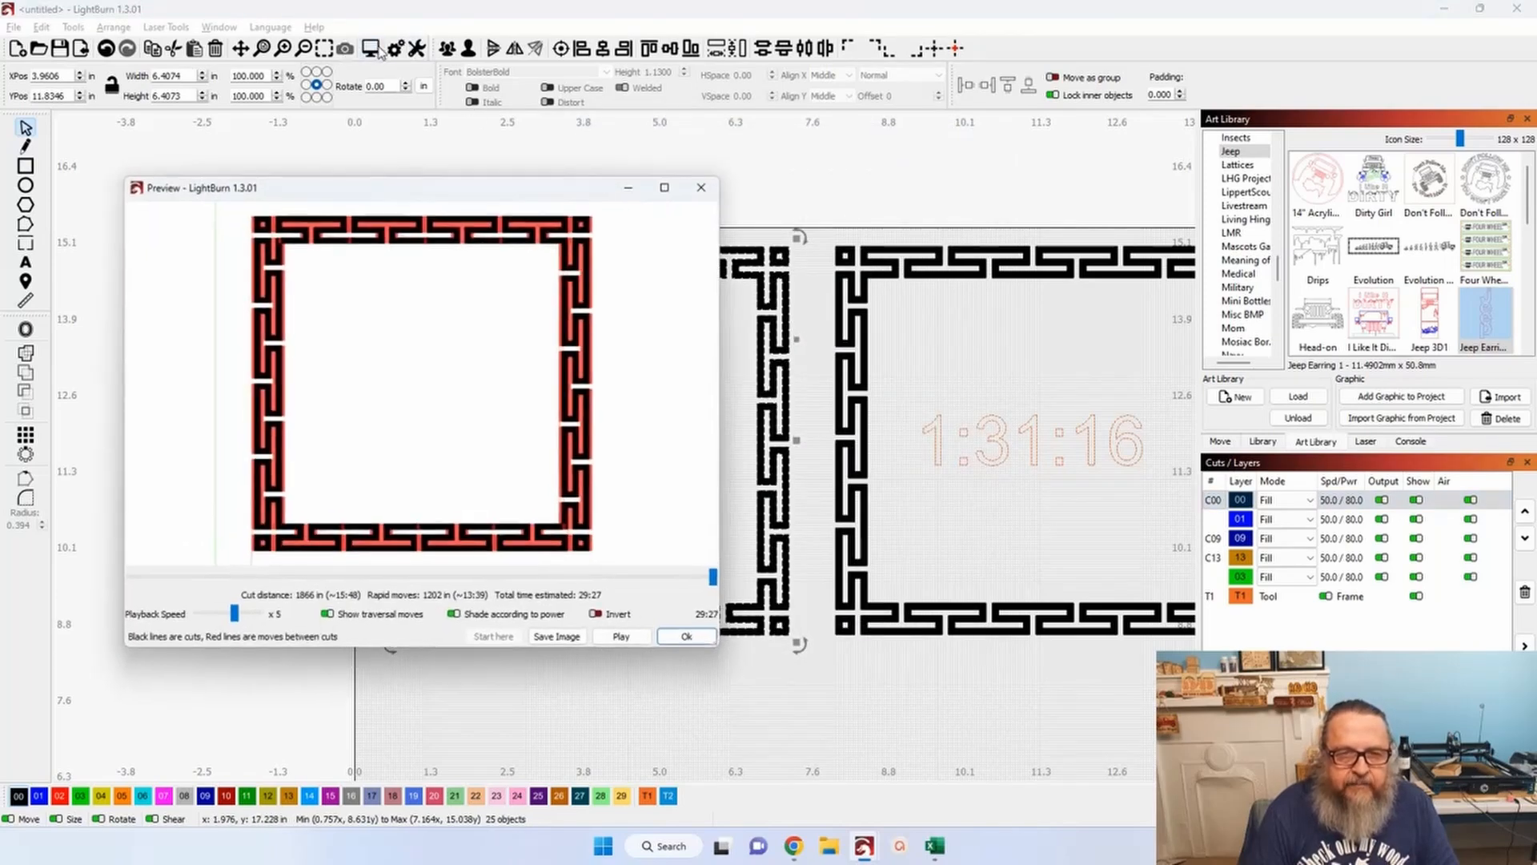